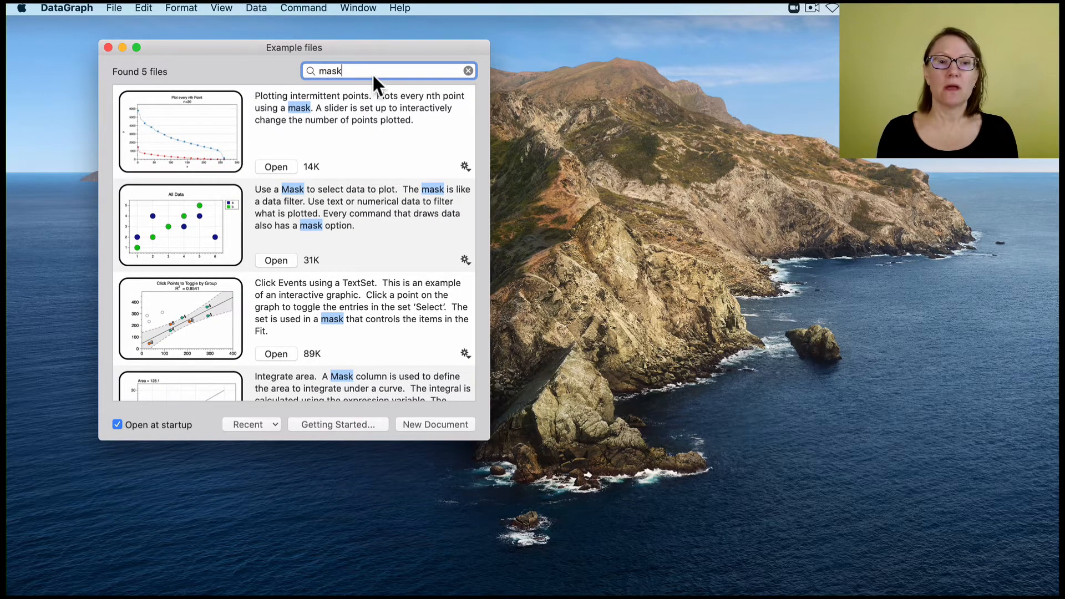
Step: Look through the example files found for "mask" and minimize the Example files window
{"action": "left_click_drag", "start_coordinate": [347, 69], "coordinate": [239, 55]}
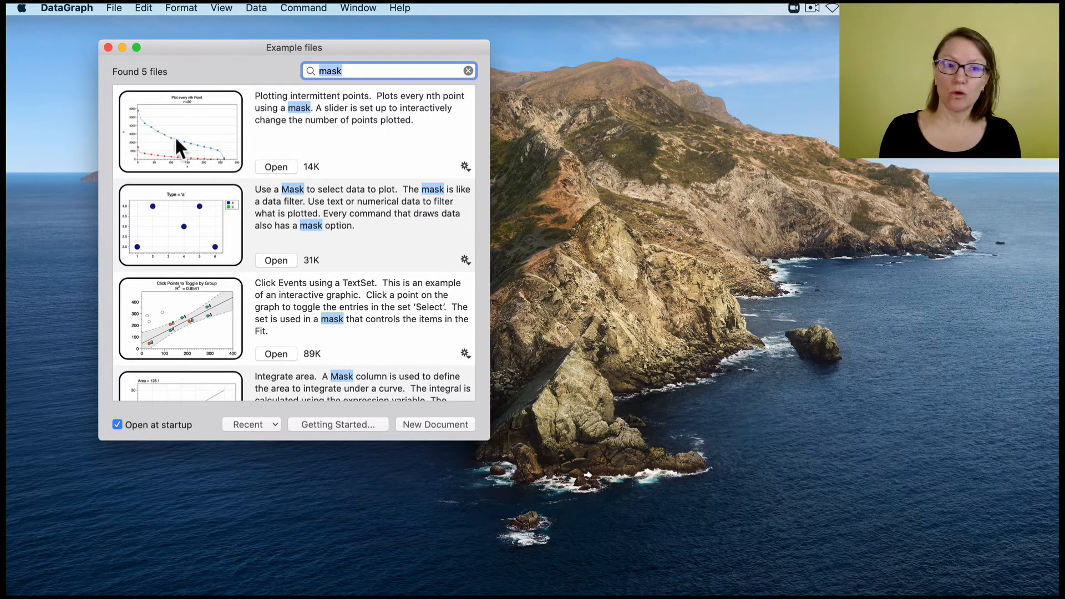
{"action": "scroll", "coordinate": [184, 310], "scroll_direction": "down", "scroll_amount": 5}
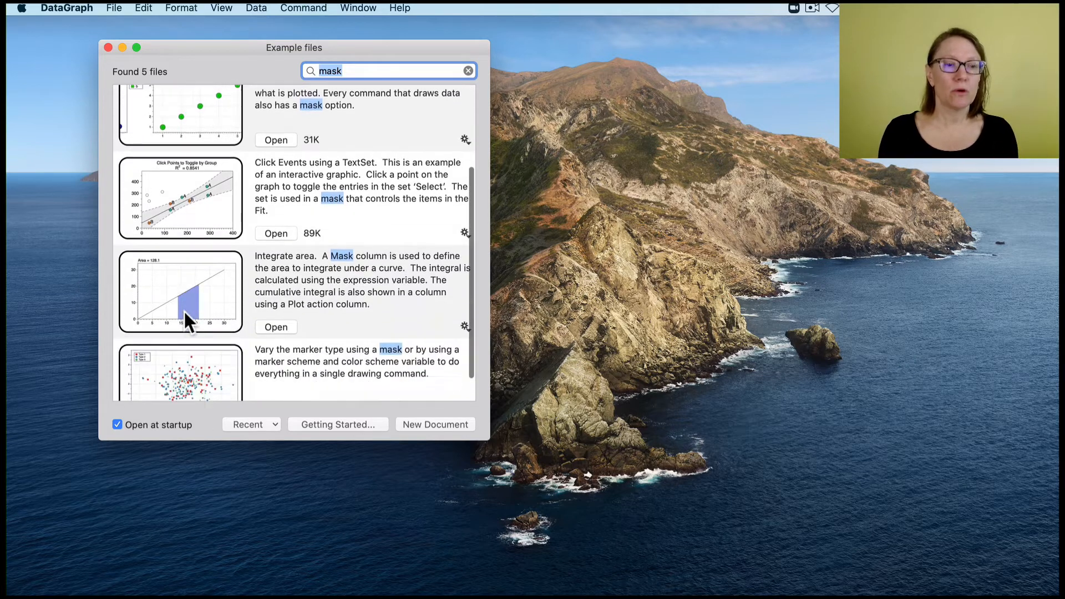
{"action": "scroll", "coordinate": [184, 310], "scroll_direction": "up", "scroll_amount": 5}
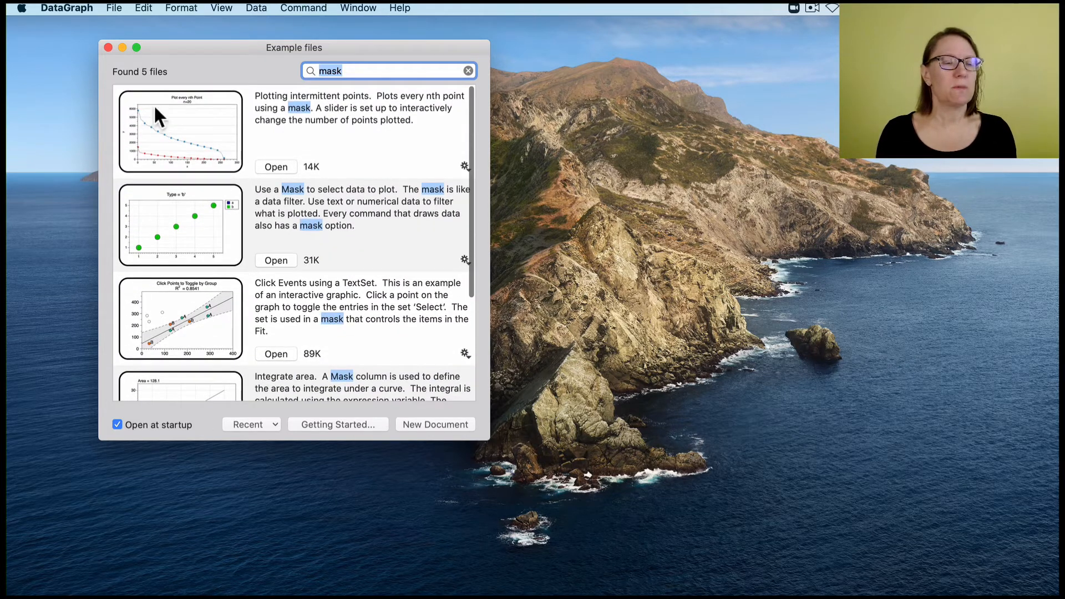
{"action": "left_click", "coordinate": [122, 47]}
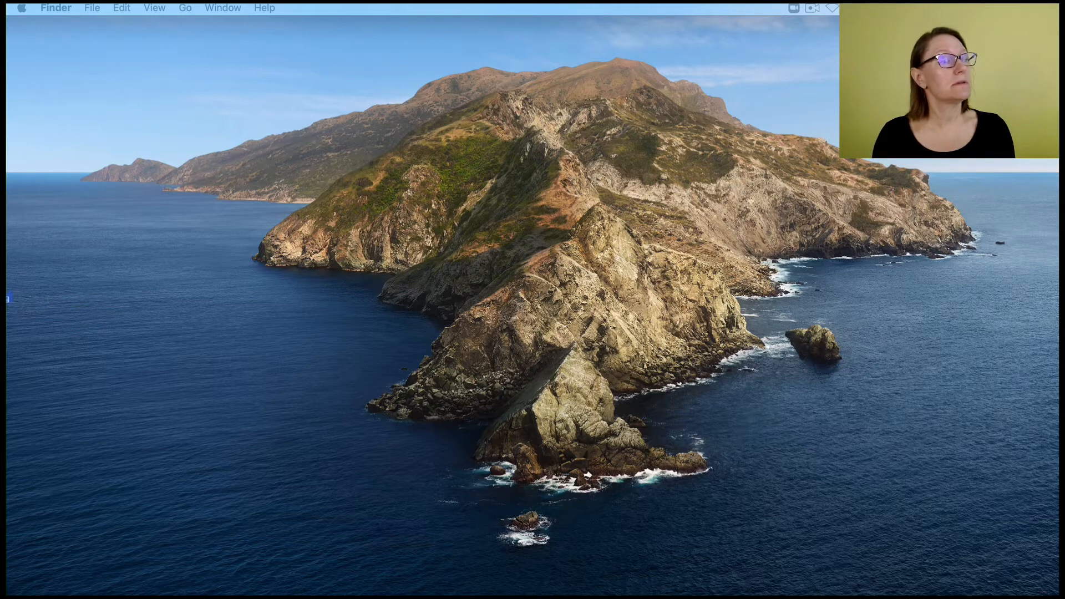
Step: Open SimpleExample.dgraph and review its Type, x and y data columns
{"action": "left_click_drag", "start_coordinate": [7, 294], "coordinate": [281, 298]}
{"action": "double_click", "coordinate": [281, 299]}
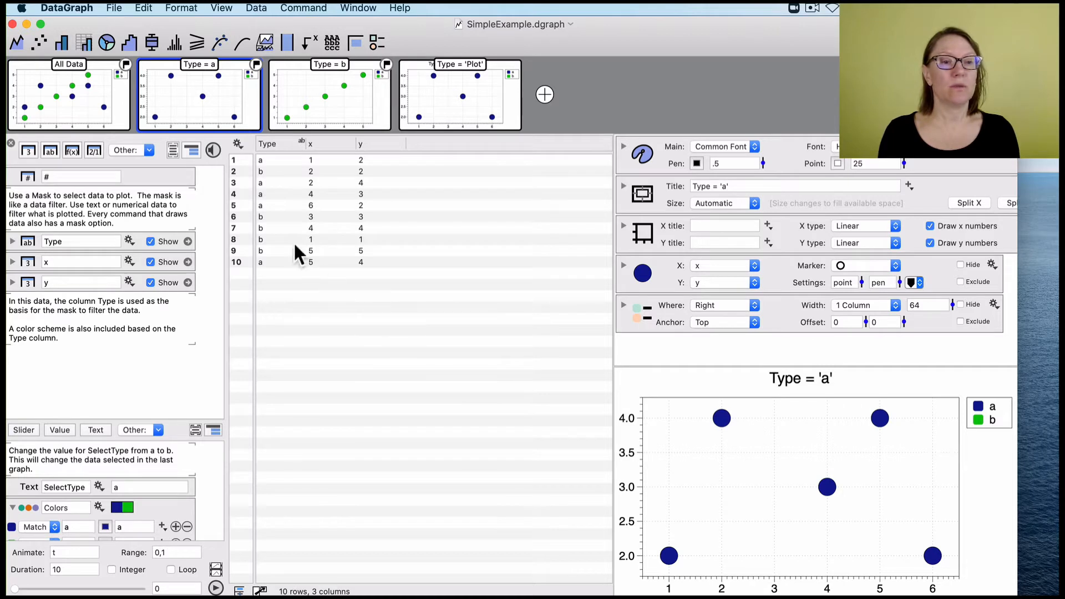
{"action": "left_click", "coordinate": [276, 146]}
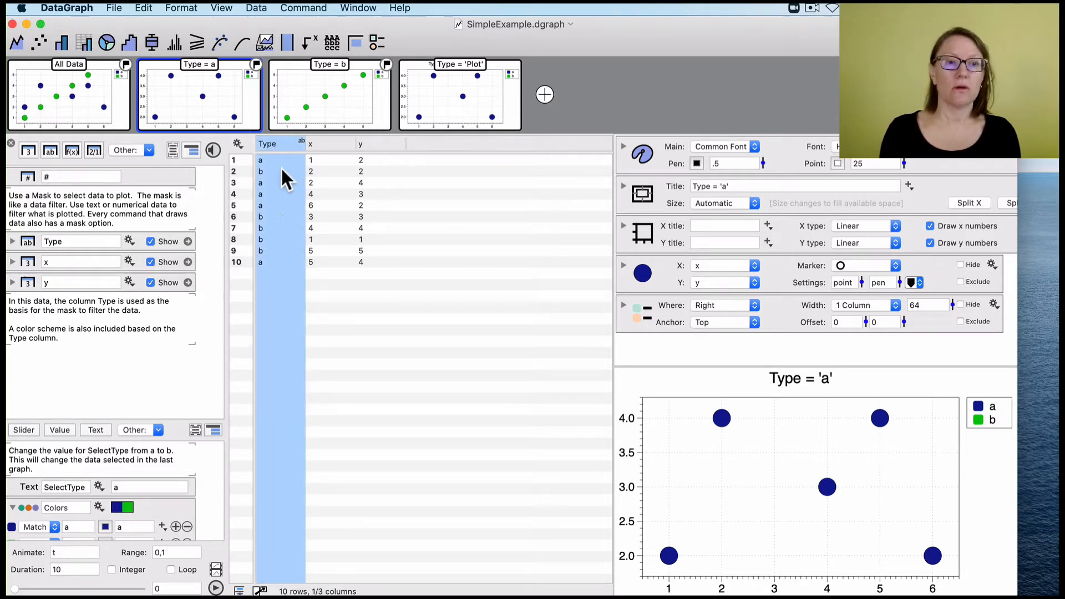
{"action": "left_click", "coordinate": [324, 144]}
{"action": "left_click", "coordinate": [379, 147]}
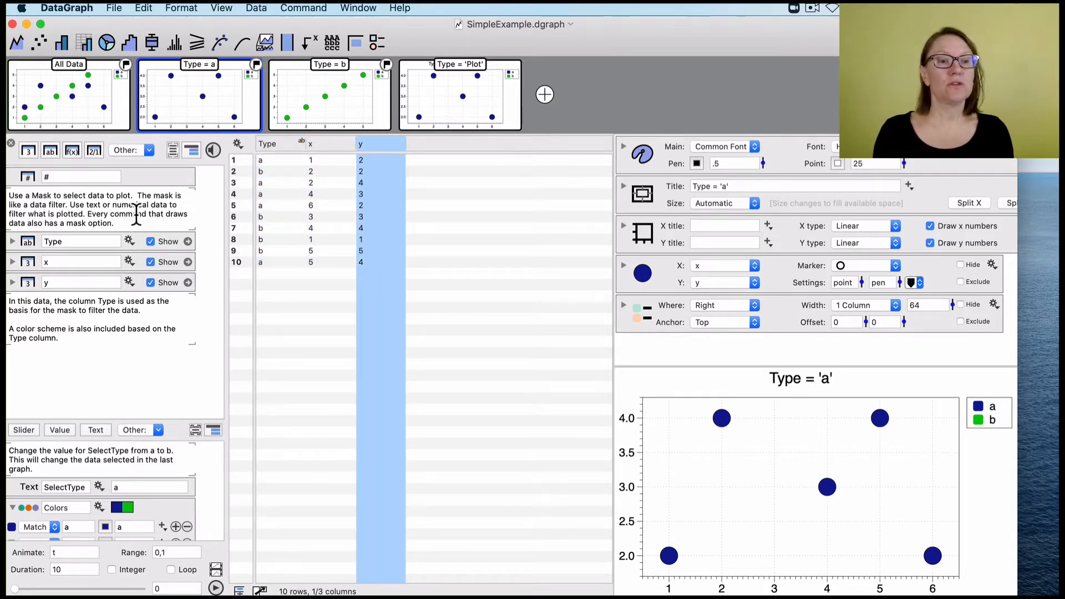
Step: Add a Mask column to the data after the y column
{"action": "left_click", "coordinate": [149, 148]}
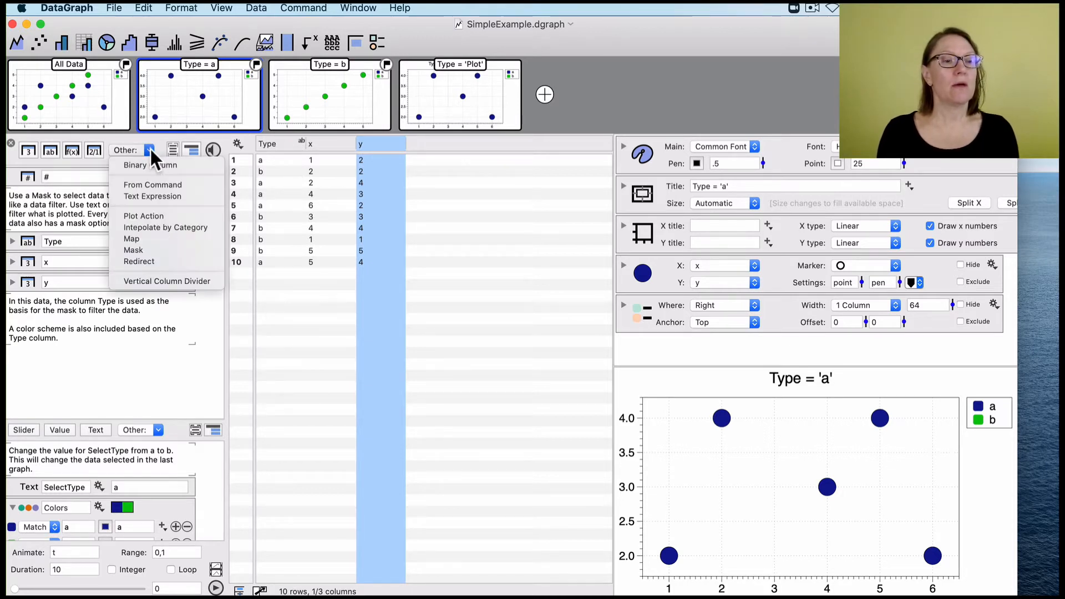
{"action": "left_click", "coordinate": [144, 248]}
{"action": "left_click", "coordinate": [153, 345]}
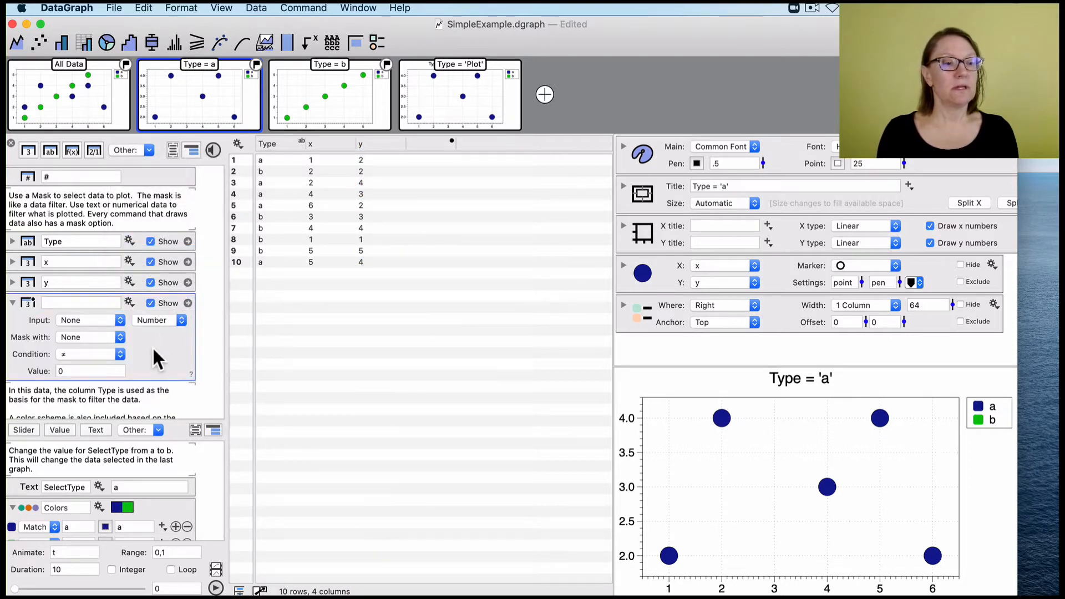
{"action": "scroll", "coordinate": [152, 347], "scroll_direction": "down", "scroll_amount": 3}
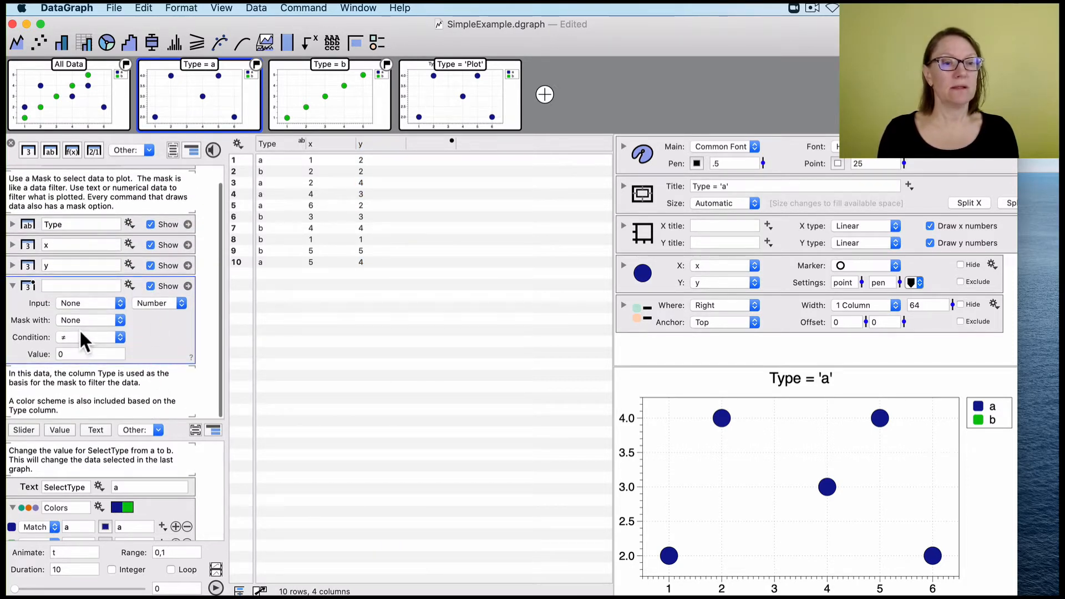
Step: Try Text as the mask column's input type with the Type column, and set it back to Number
{"action": "left_click", "coordinate": [145, 299]}
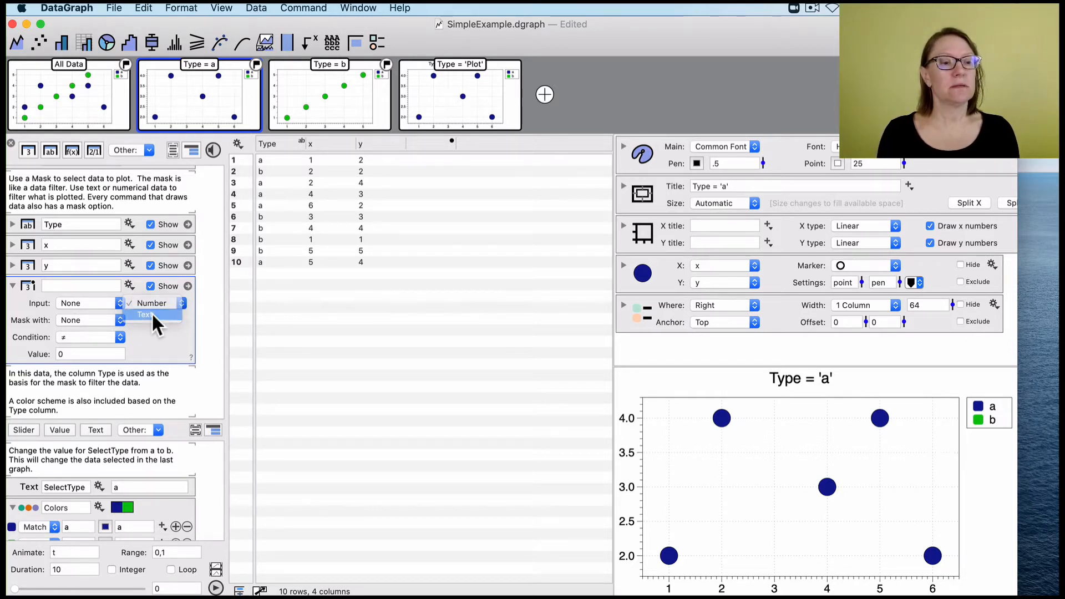
{"action": "left_click", "coordinate": [152, 313]}
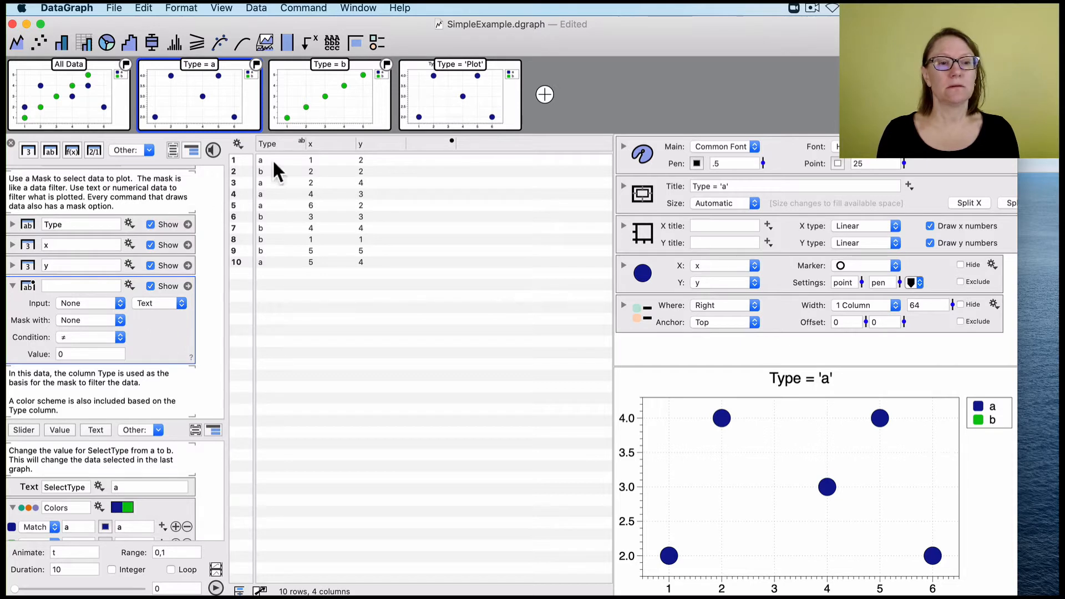
{"action": "left_click_drag", "start_coordinate": [277, 142], "coordinate": [86, 289]}
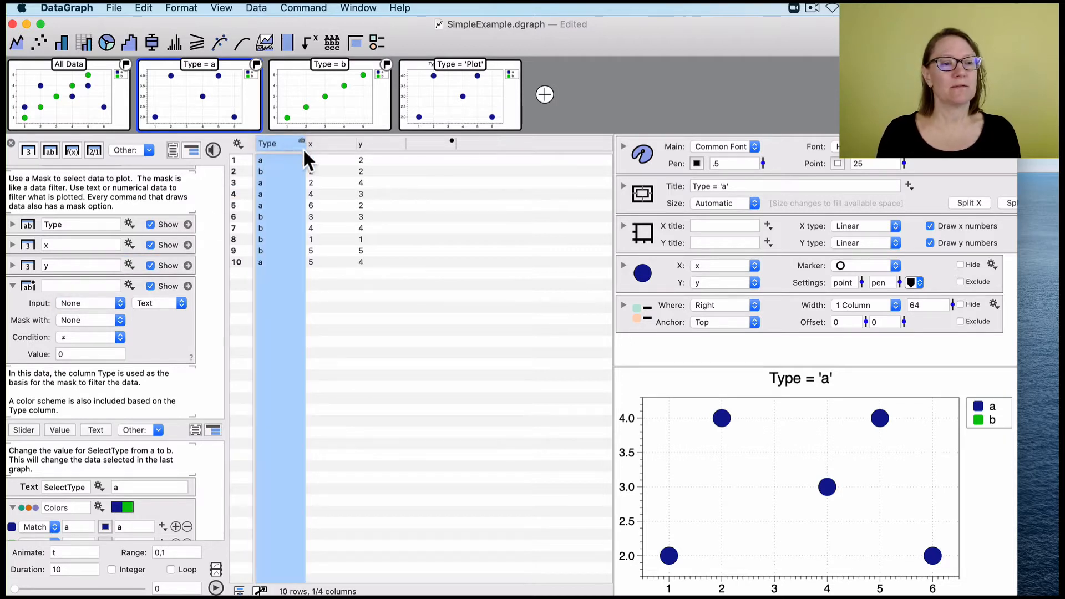
{"action": "left_click", "coordinate": [152, 304]}
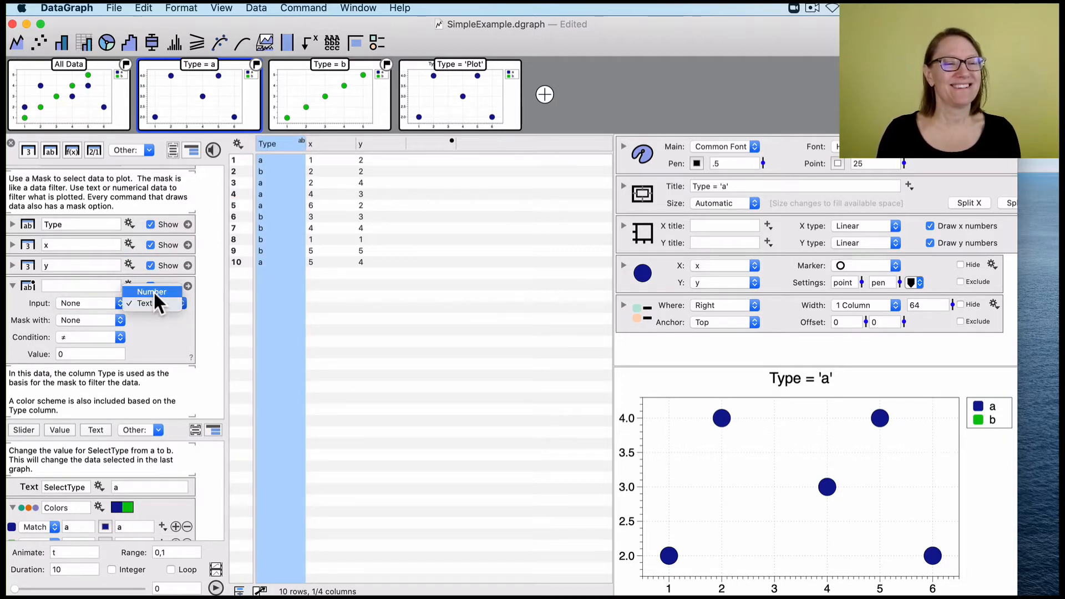
{"action": "left_click", "coordinate": [153, 292]}
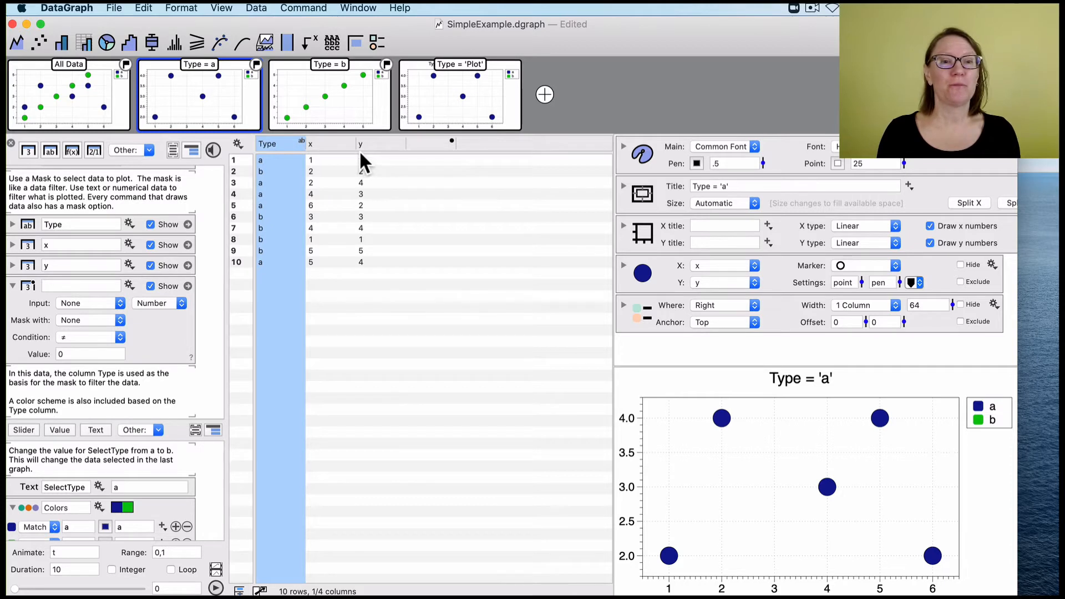
Step: Set the mask column's input to y, masked with the Type column under the Is Text condition
{"action": "left_click_drag", "start_coordinate": [374, 137], "coordinate": [57, 309]}
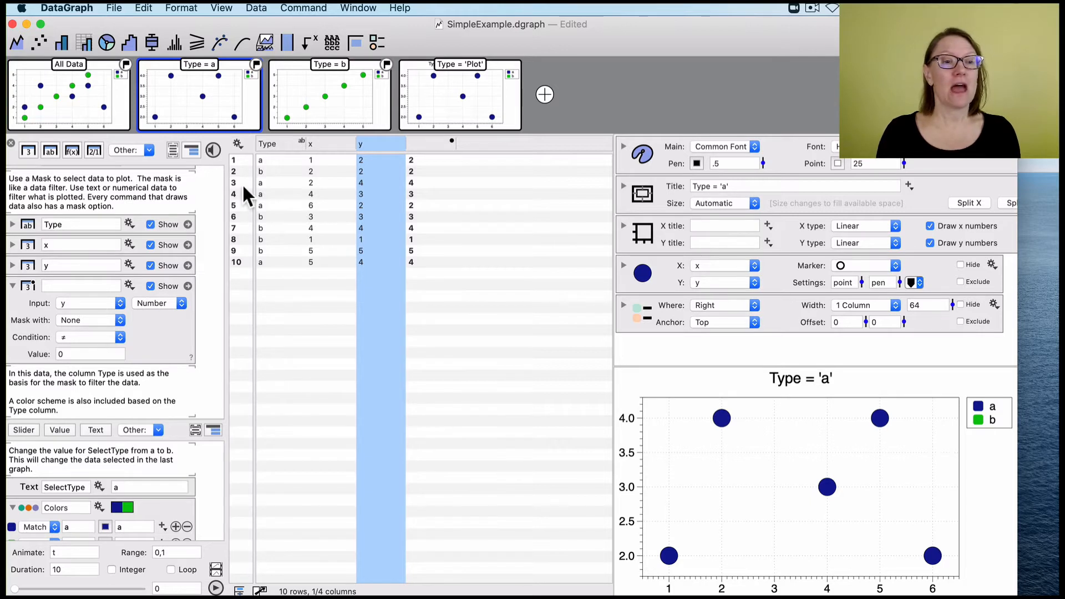
{"action": "left_click", "coordinate": [273, 142]}
{"action": "left_click_drag", "start_coordinate": [278, 145], "coordinate": [85, 317]}
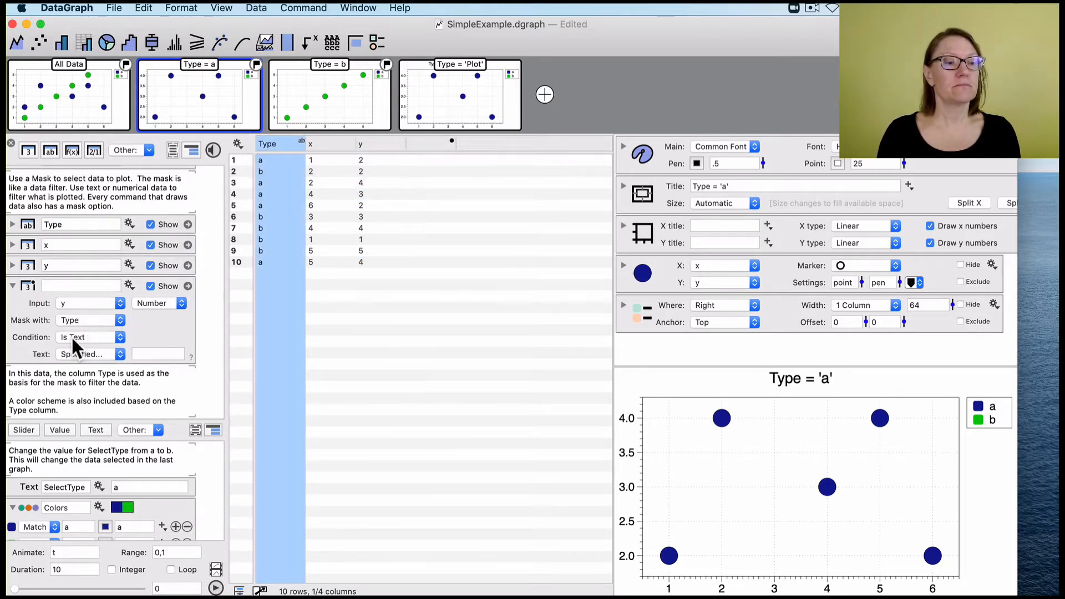
{"action": "left_click", "coordinate": [85, 336]}
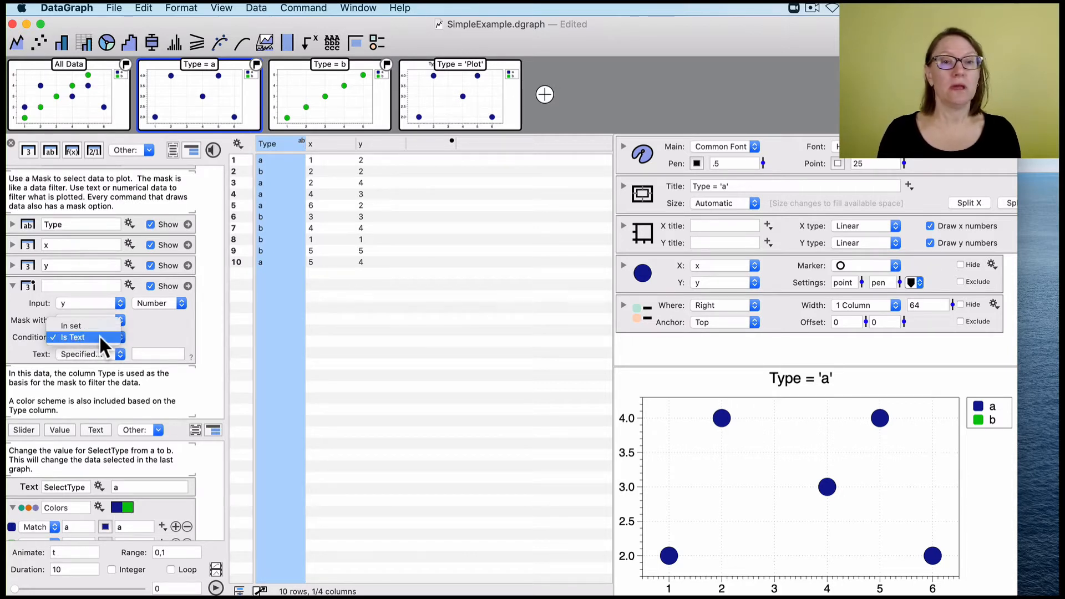
{"action": "left_click", "coordinate": [98, 335]}
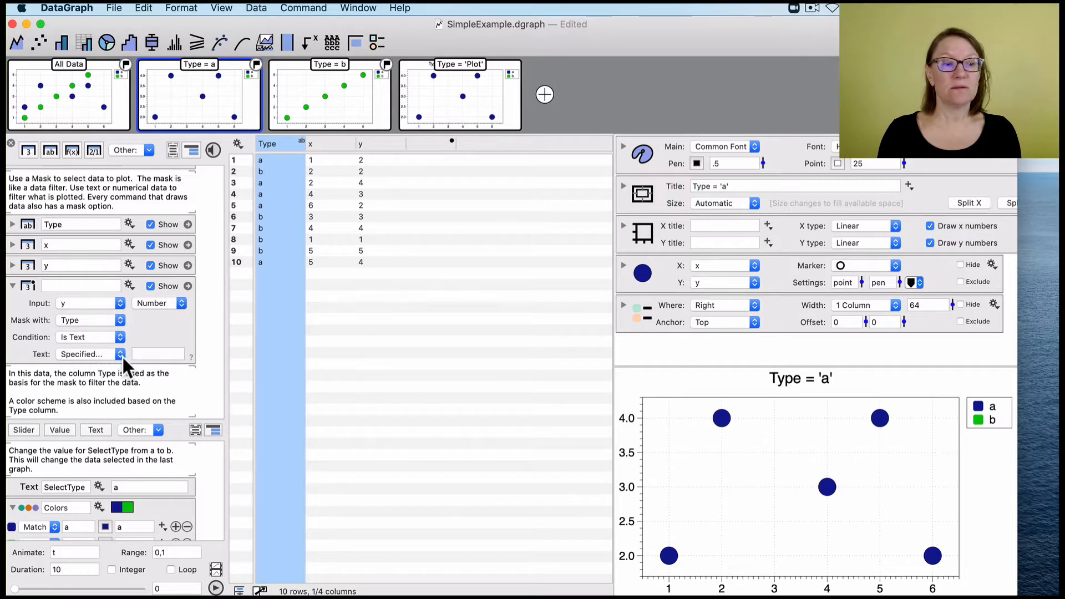
Step: Set the mask's specified text to a and compare the masked column with the Type values
{"action": "left_click", "coordinate": [156, 355]}
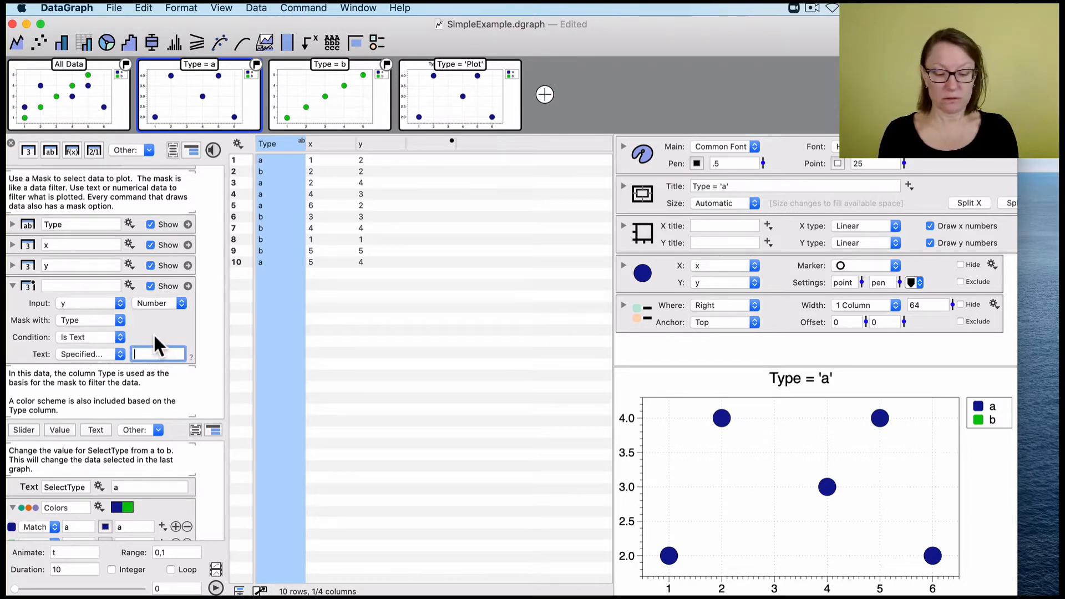
{"action": "type", "text": "a"}
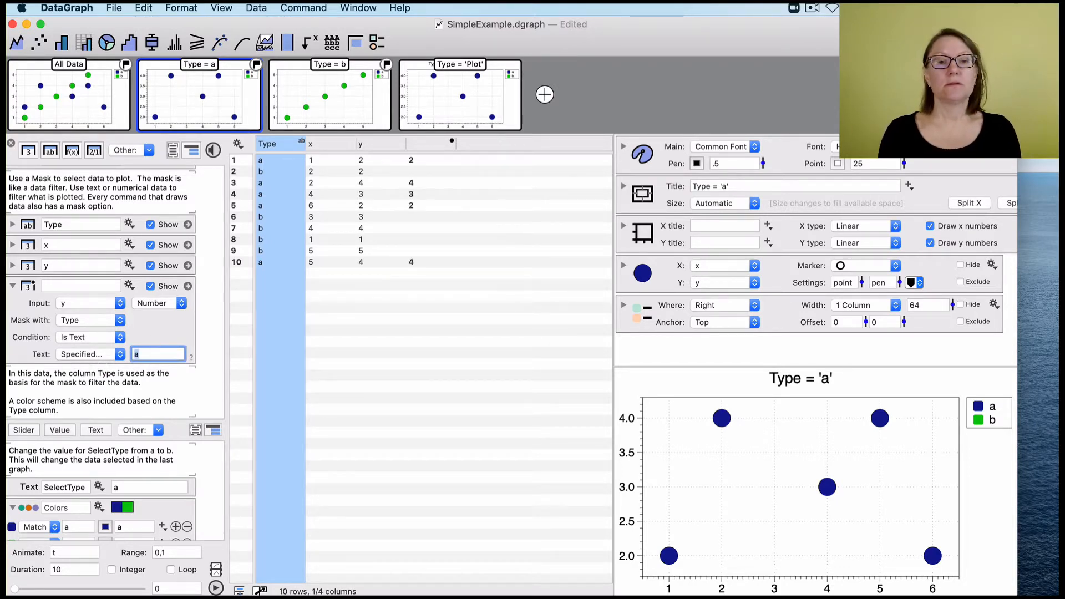
{"action": "left_click", "coordinate": [381, 352]}
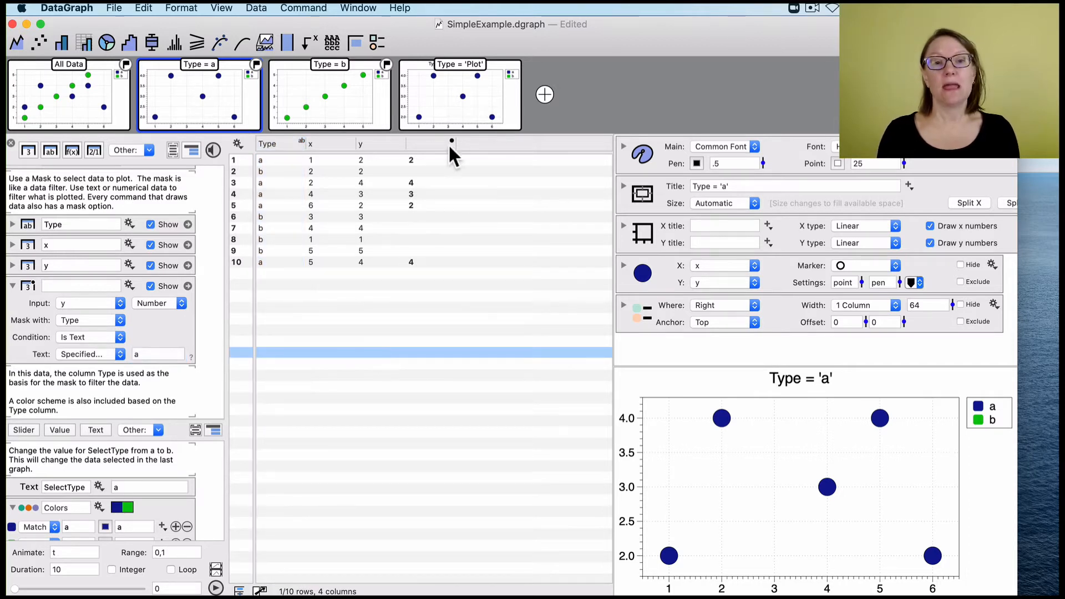
{"action": "left_click", "coordinate": [424, 145]}
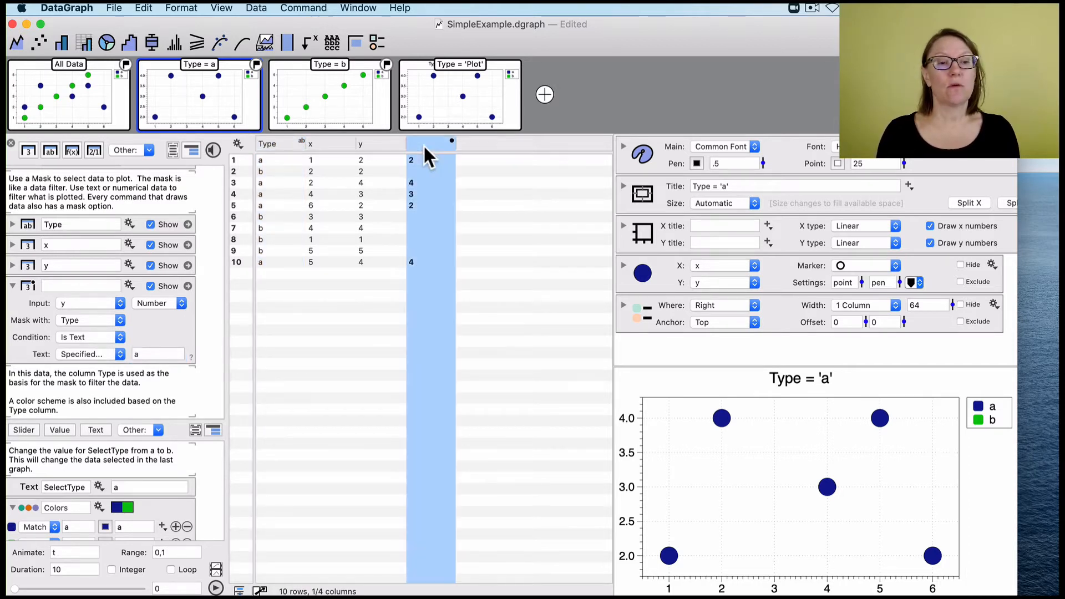
{"action": "left_click", "coordinate": [262, 157]}
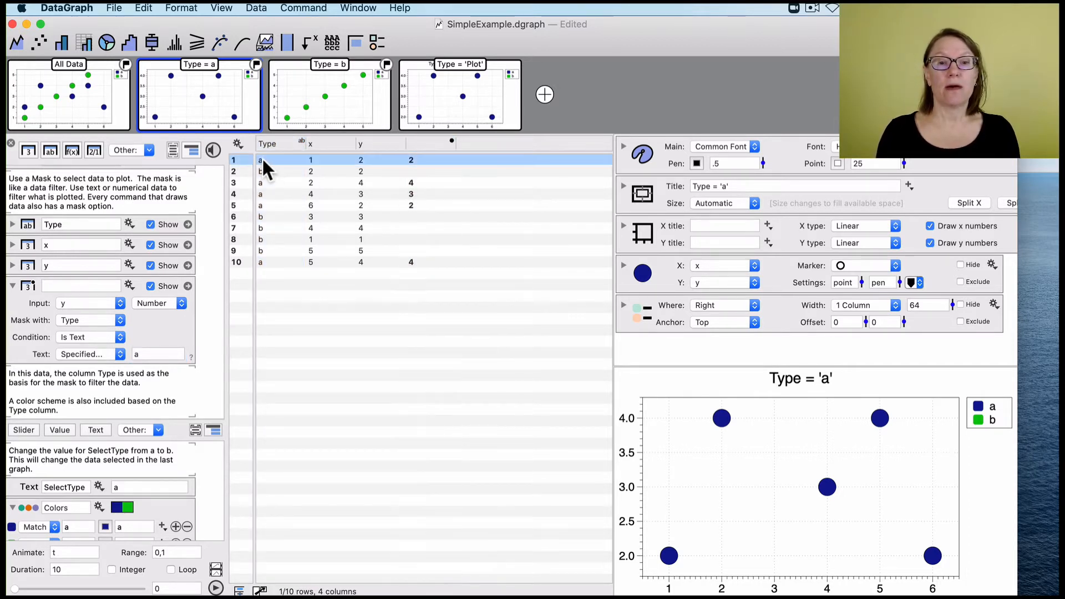
Step: Change the mask's specified text to b
{"action": "double_click", "coordinate": [147, 354]}
{"action": "key", "text": "BackSpace"}
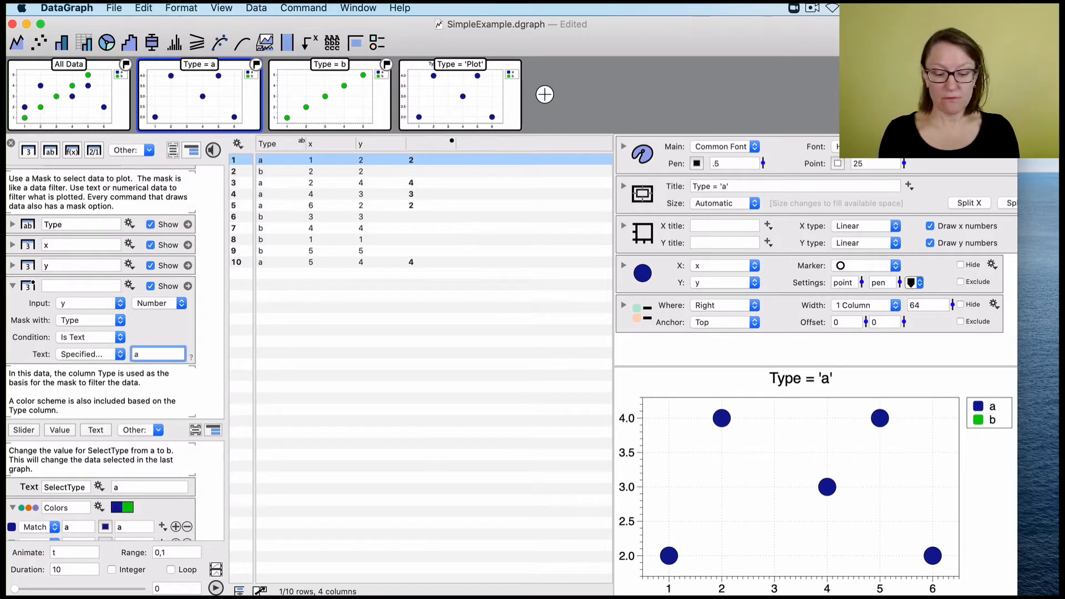
{"action": "type", "text": "b"}
{"action": "left_click", "coordinate": [487, 363]}
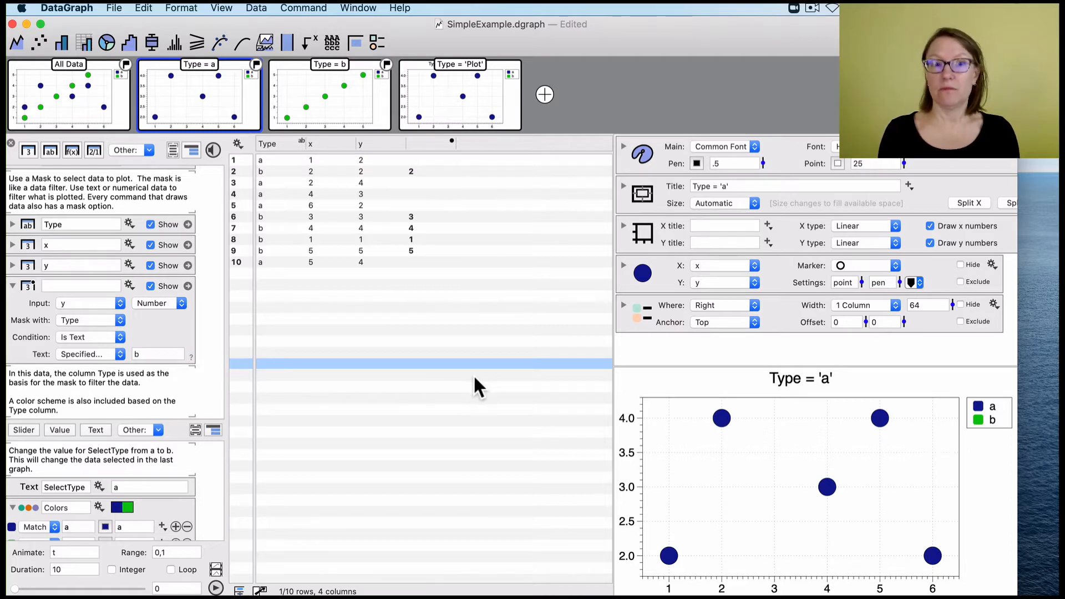
Step: Name the new mask column "y mask" in the data table
{"action": "left_click", "coordinate": [432, 143]}
{"action": "left_click", "coordinate": [429, 141]}
{"action": "type", "text": "y"}
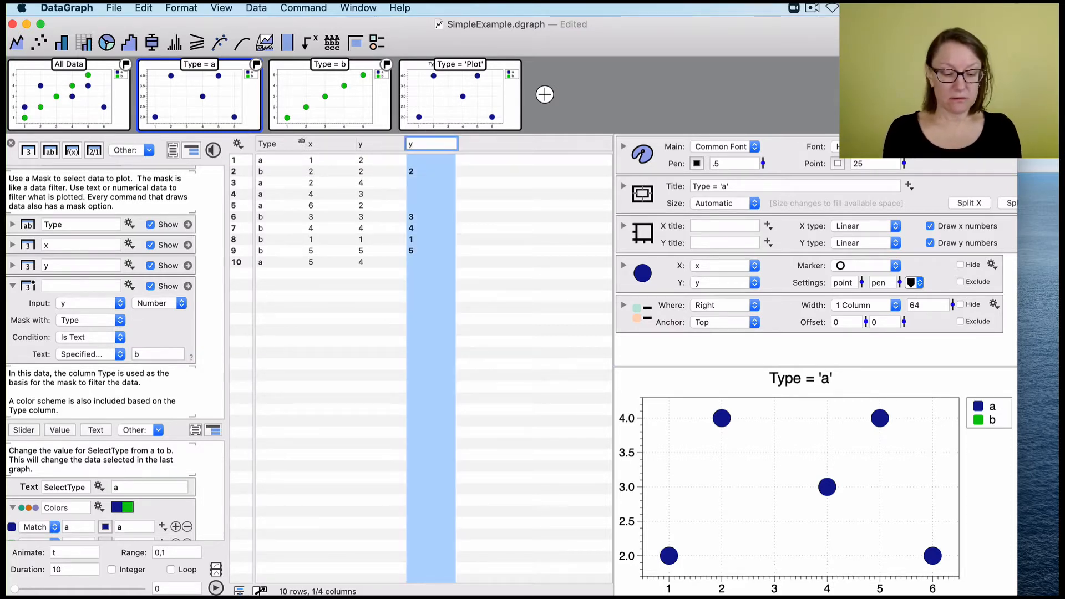
{"action": "type", "text": " mask"}
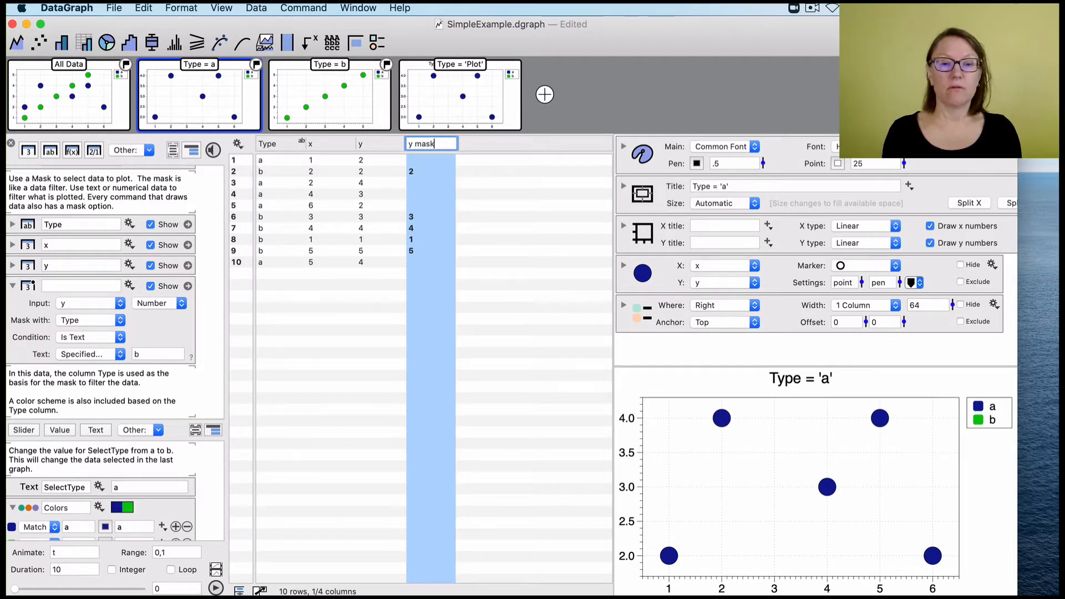
{"action": "left_click", "coordinate": [507, 275]}
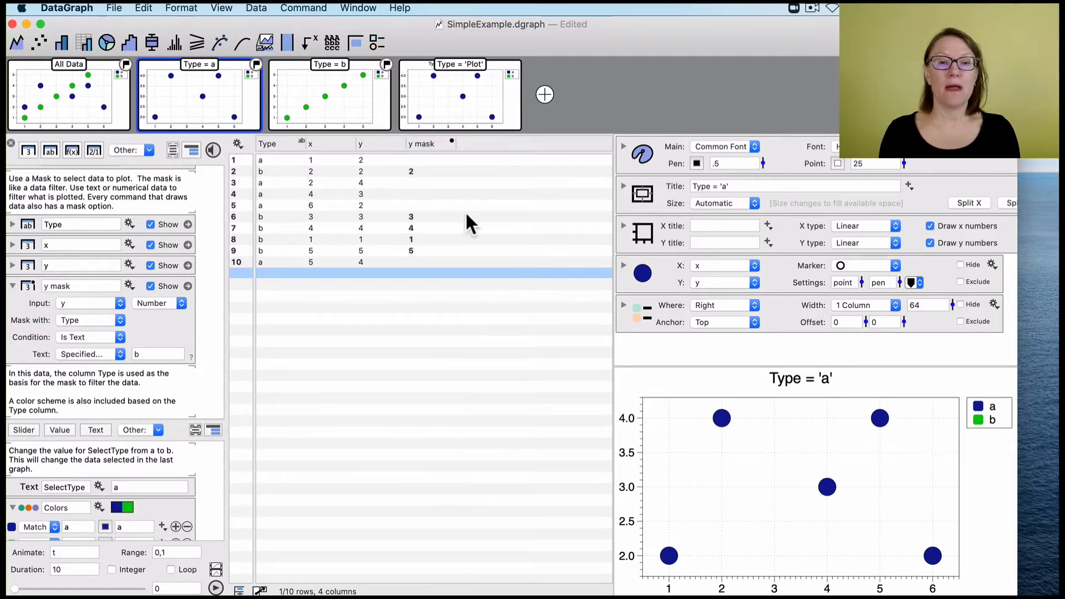
Step: Add a new graph plotting y mask against x as points filled with Line Color 1
{"action": "left_click", "coordinate": [546, 91]}
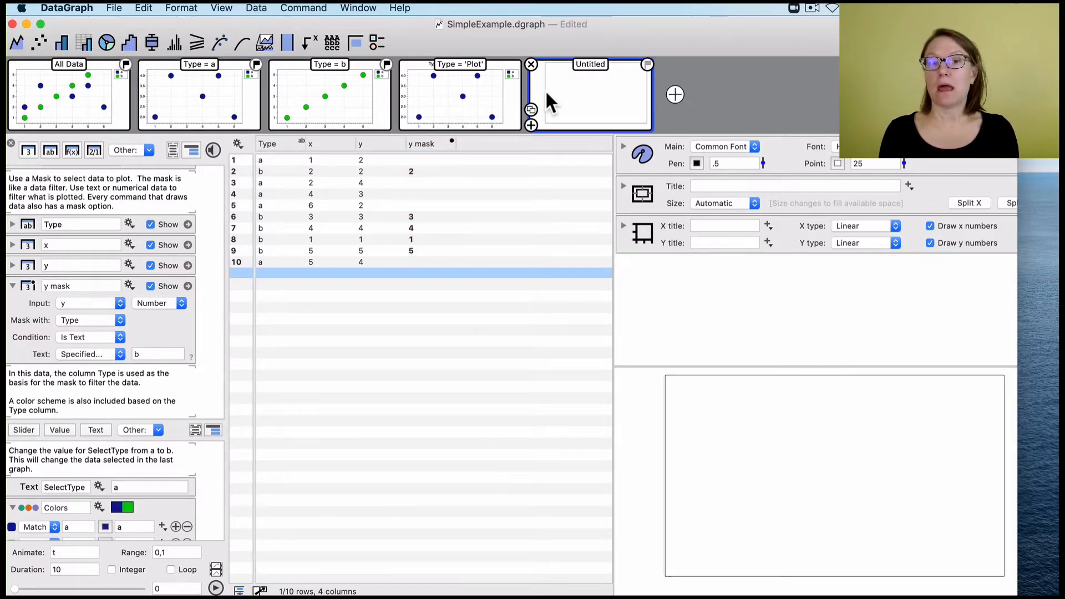
{"action": "left_click", "coordinate": [334, 141]}
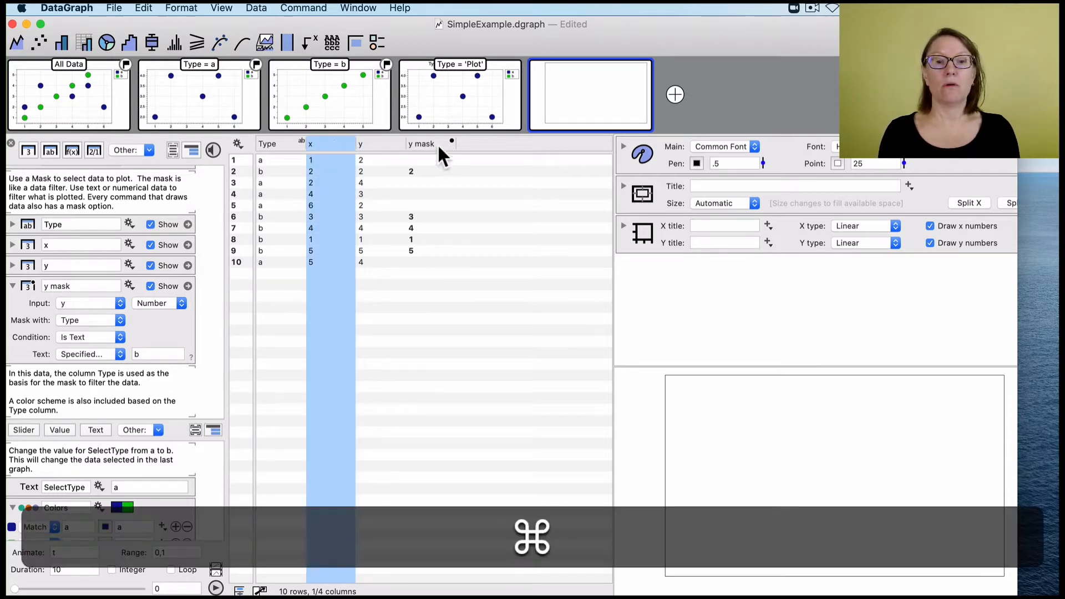
{"action": "left_click", "coordinate": [427, 145], "text": "super"}
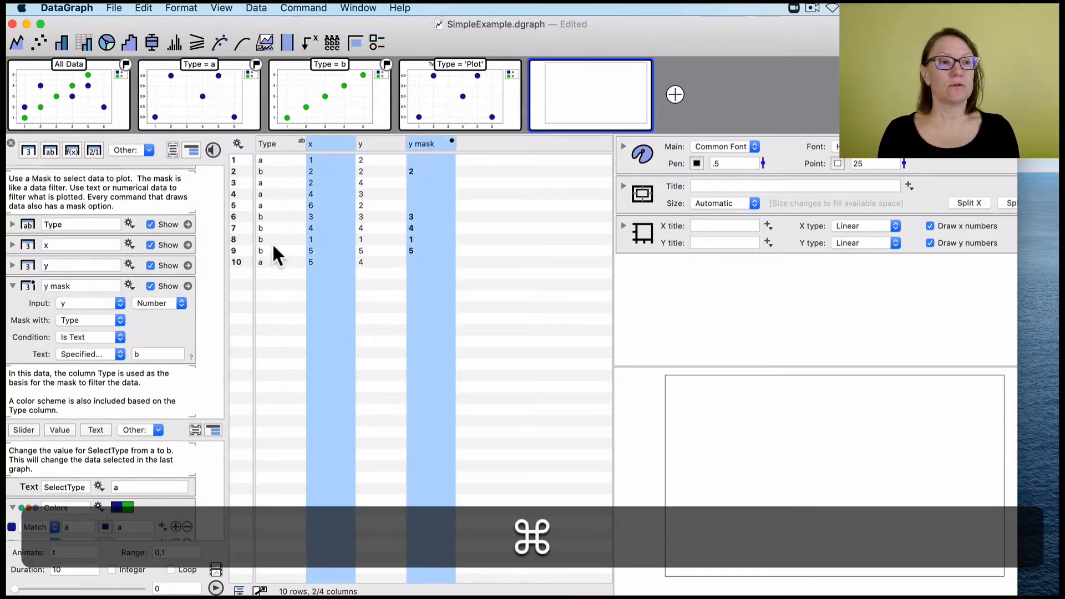
{"action": "left_click", "coordinate": [43, 42]}
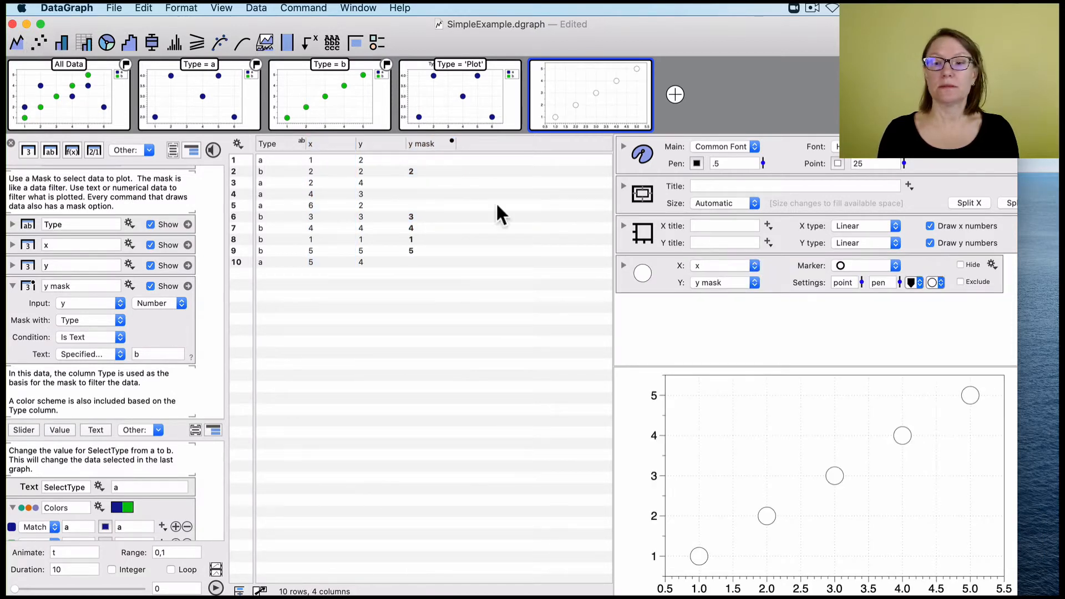
{"action": "left_click", "coordinate": [935, 283]}
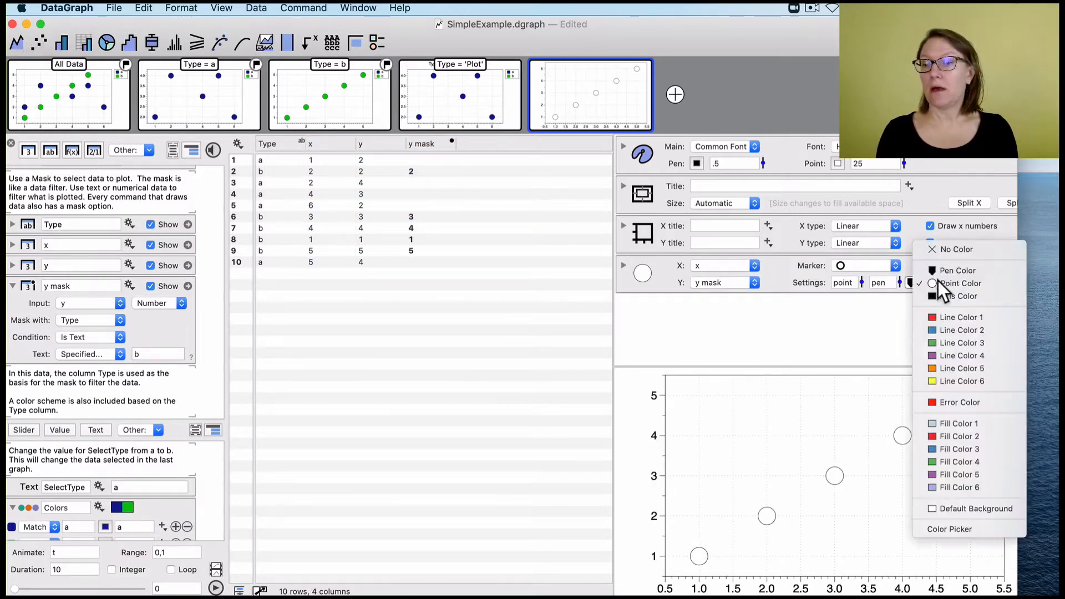
{"action": "left_click", "coordinate": [937, 319]}
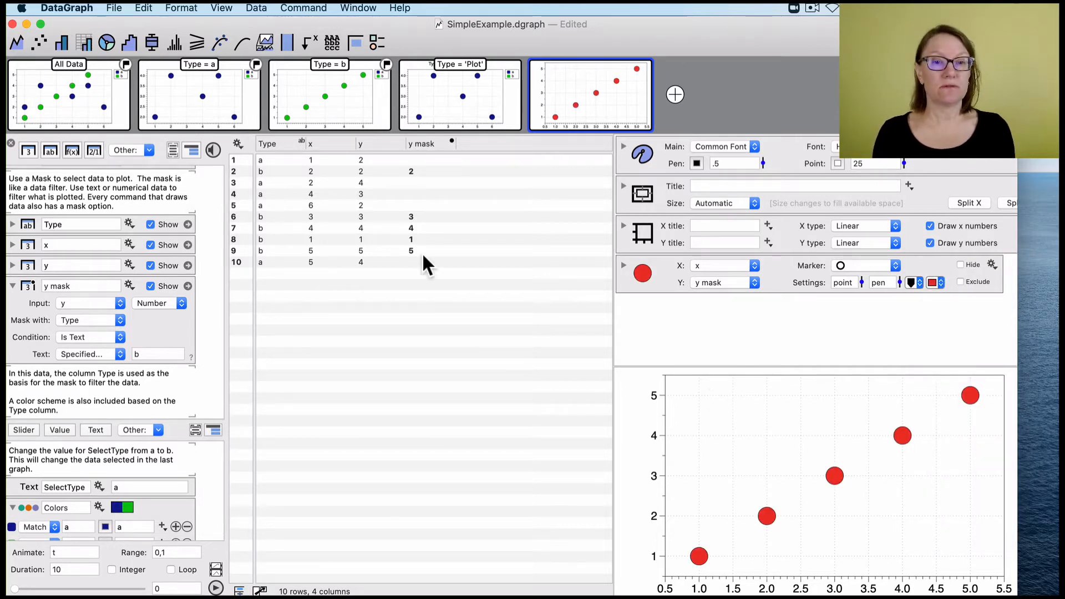
Step: Switch the y mask text to a and back to b, comparing the masked values and plotted points
{"action": "left_click", "coordinate": [416, 183]}
{"action": "left_click", "coordinate": [418, 194]}
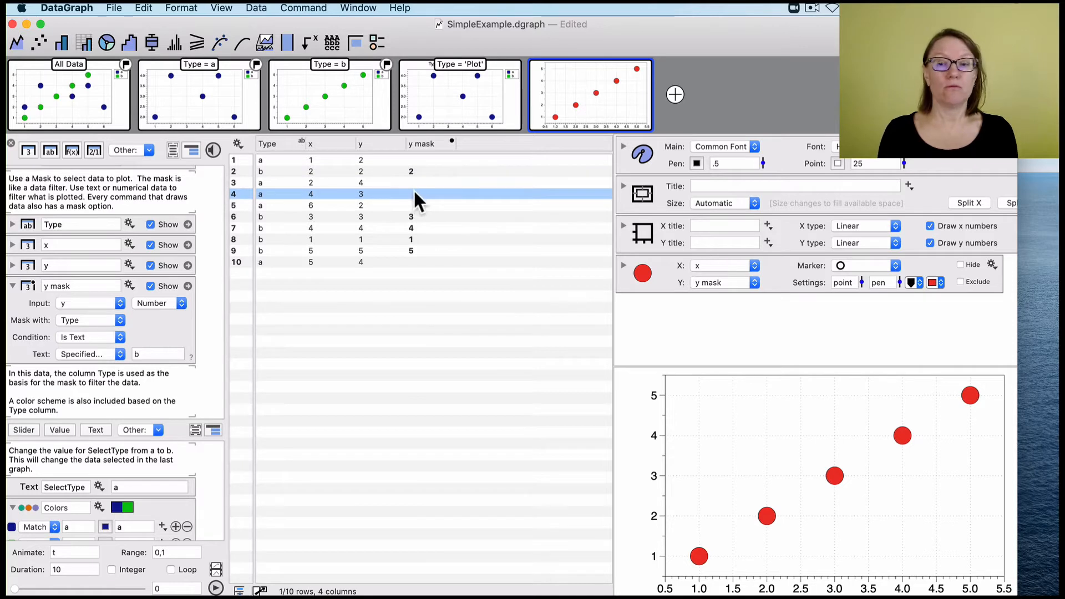
{"action": "double_click", "coordinate": [145, 355]}
{"action": "type", "text": "a"}
{"action": "key", "text": "Return"}
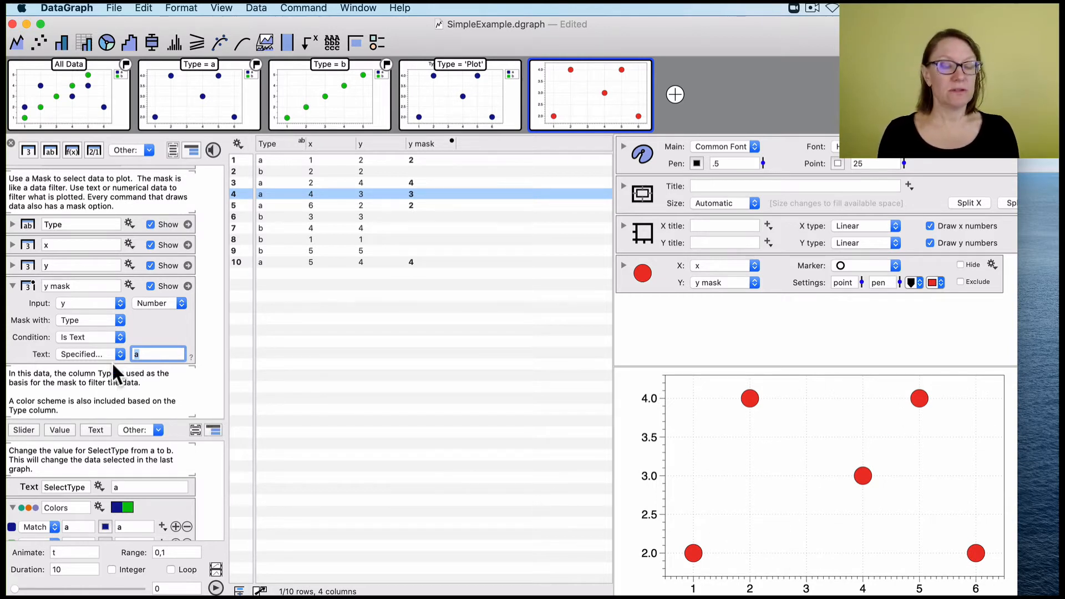
{"action": "type", "text": "b"}
{"action": "key", "text": "Return"}
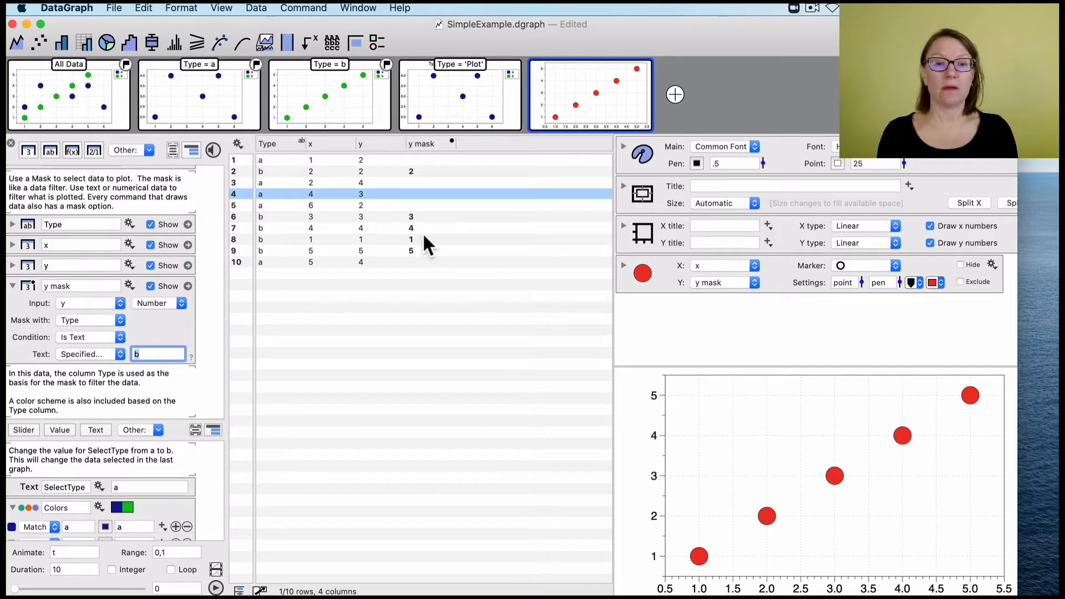
Step: Review the y mask's text conditions and change its masking column from Type to x
{"action": "left_click", "coordinate": [423, 144]}
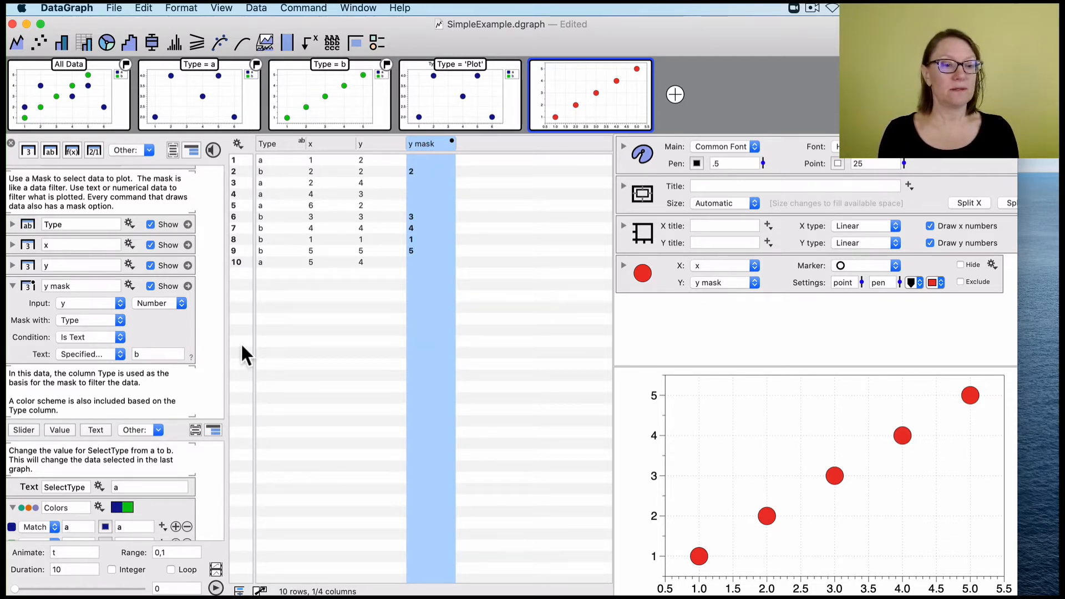
{"action": "left_click", "coordinate": [149, 332]}
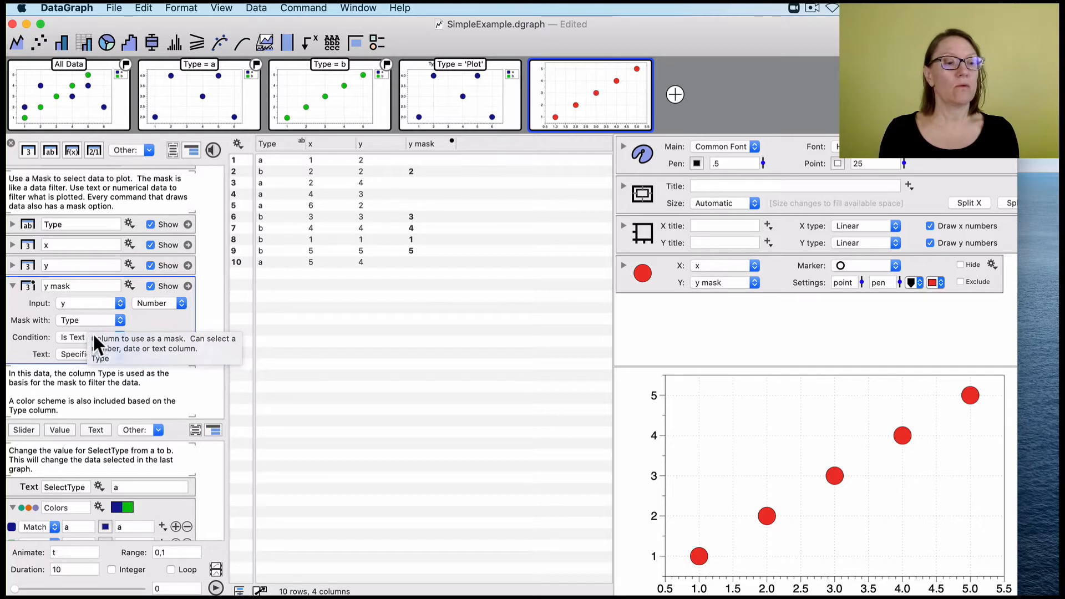
{"action": "left_click", "coordinate": [78, 334]}
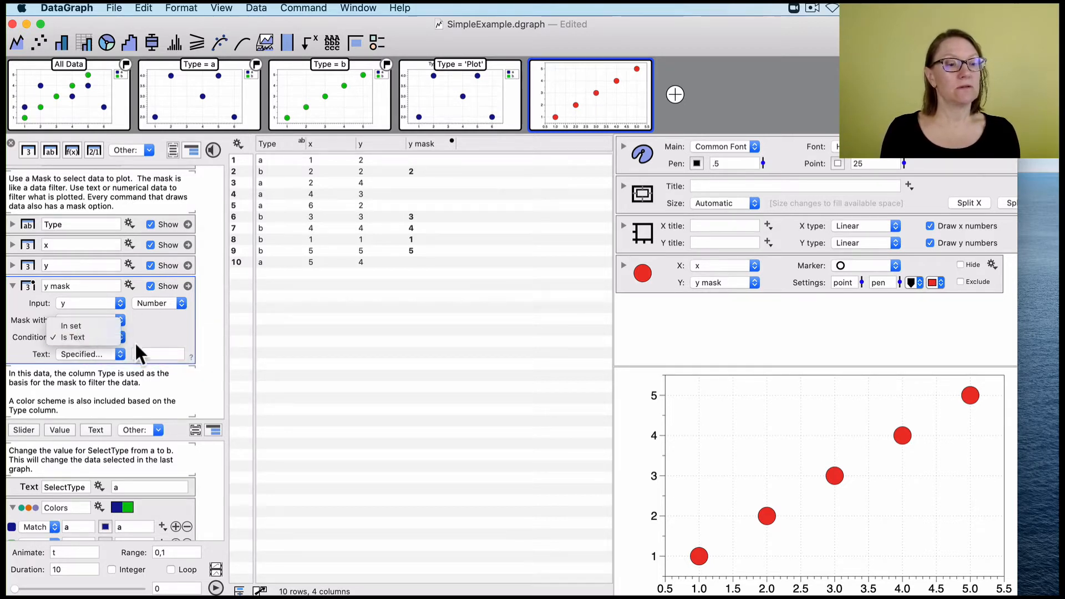
{"action": "left_click", "coordinate": [141, 329]}
{"action": "left_click", "coordinate": [91, 319]}
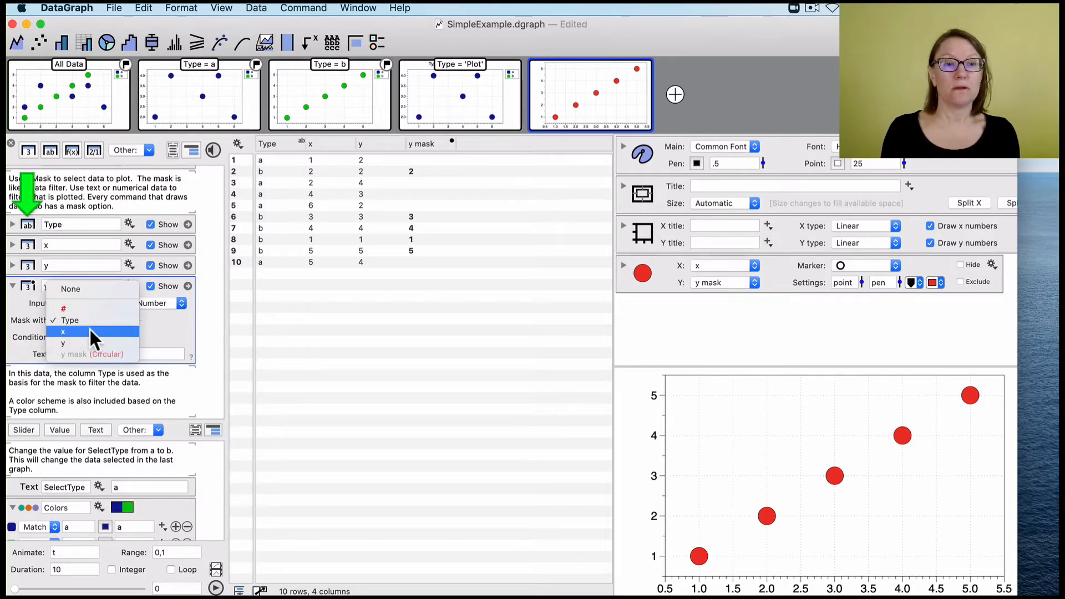
{"action": "left_click", "coordinate": [90, 332]}
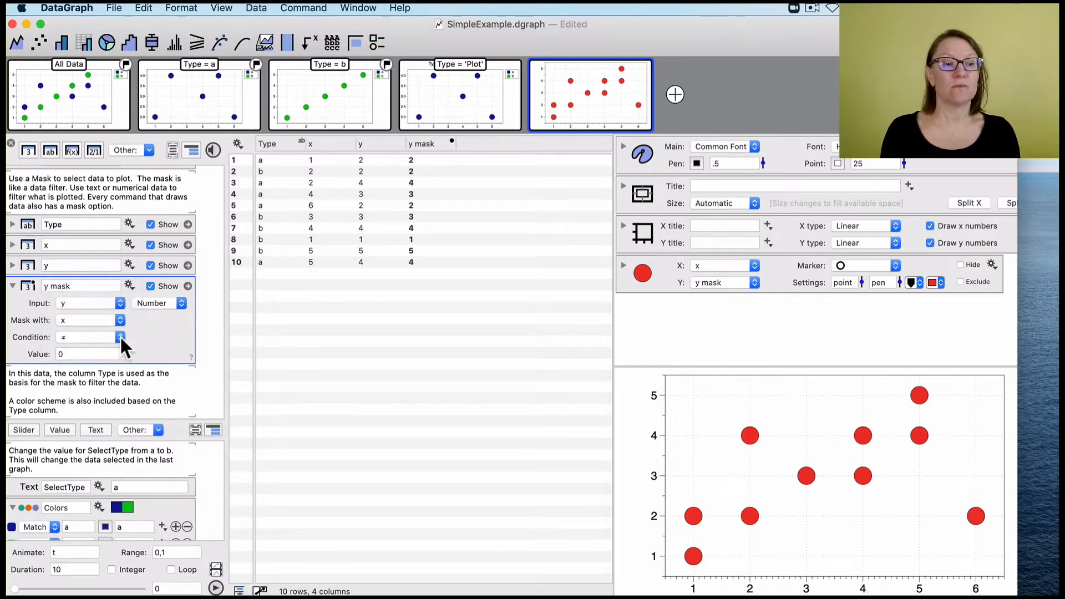
Step: Review the numeric conditions of the y mask and set its comparison value to 1
{"action": "left_click", "coordinate": [87, 336]}
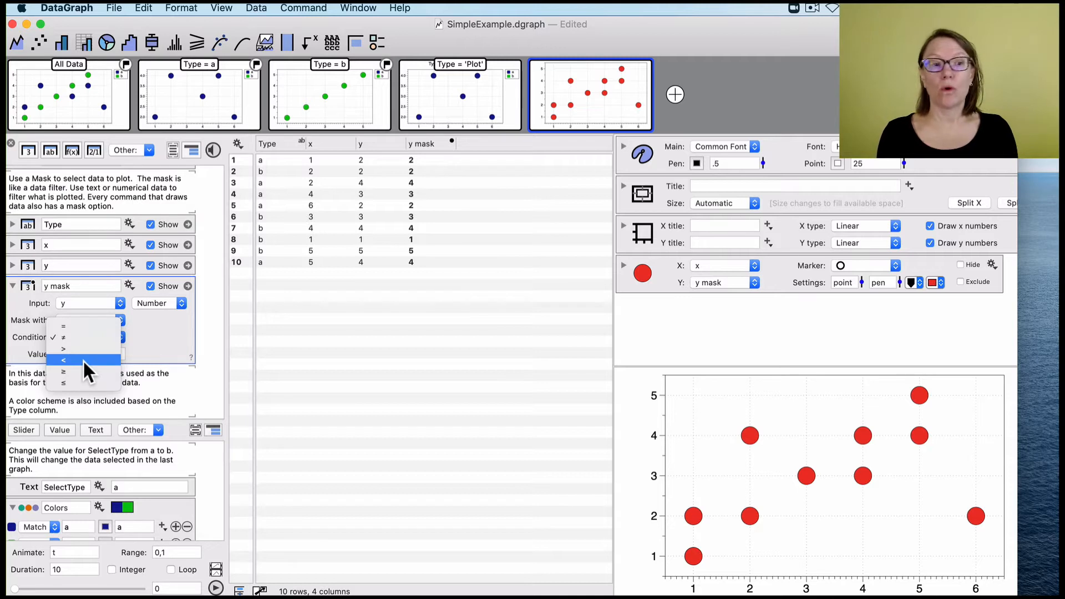
{"action": "left_click", "coordinate": [150, 342]}
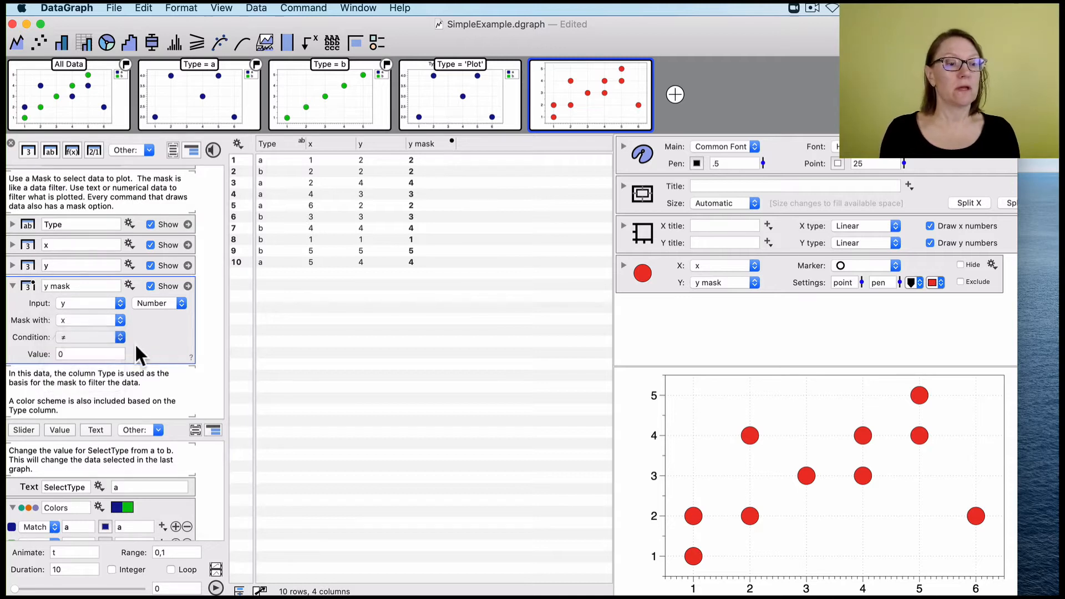
{"action": "left_click", "coordinate": [102, 353]}
{"action": "key", "text": "BackSpace"}
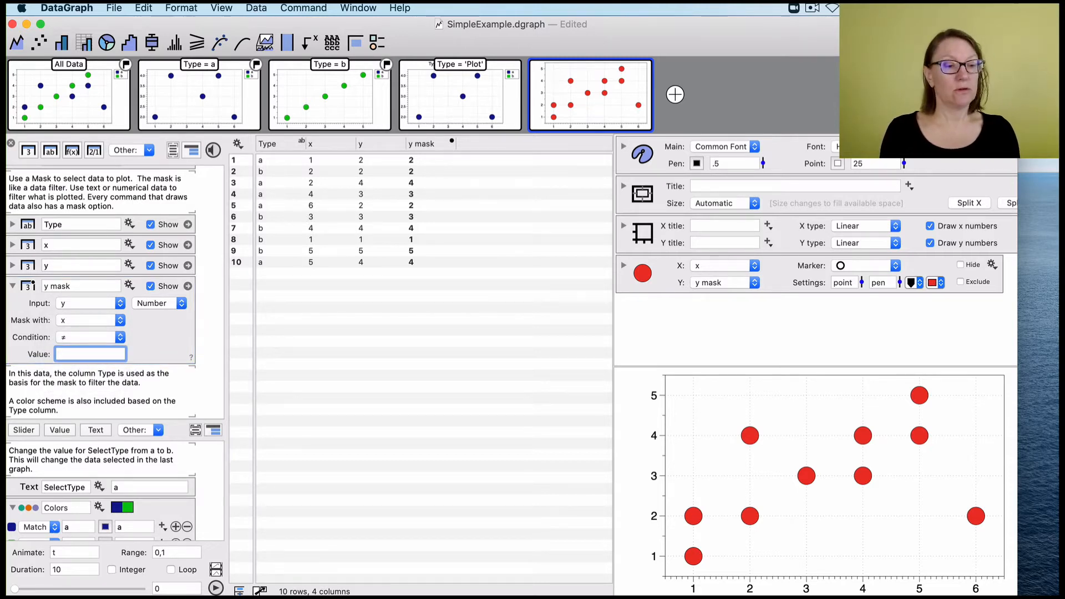
{"action": "type", "text": "1"}
{"action": "left_click", "coordinate": [180, 339]}
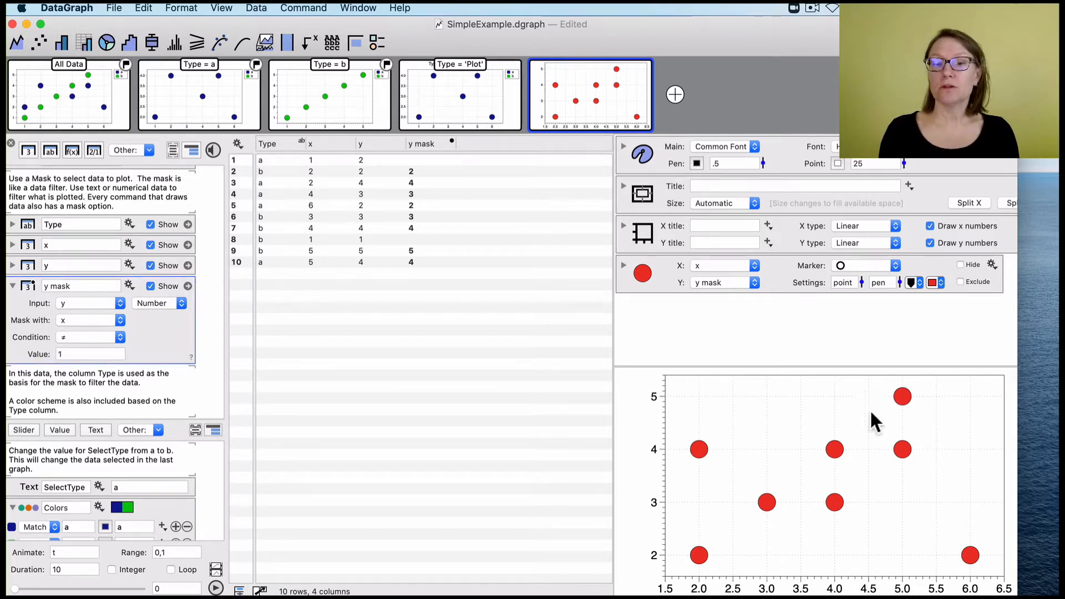
Step: Expand the point plot's settings and label the points with their x values
{"action": "left_click", "coordinate": [622, 265]}
{"action": "scroll", "coordinate": [771, 270], "scroll_direction": "up", "scroll_amount": 1}
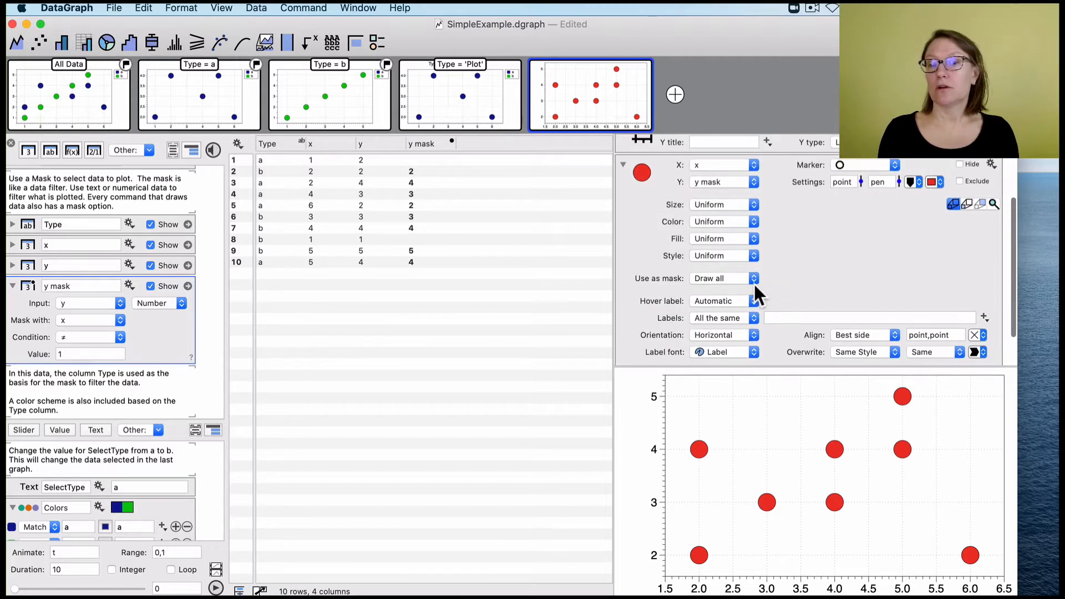
{"action": "left_click", "coordinate": [727, 315]}
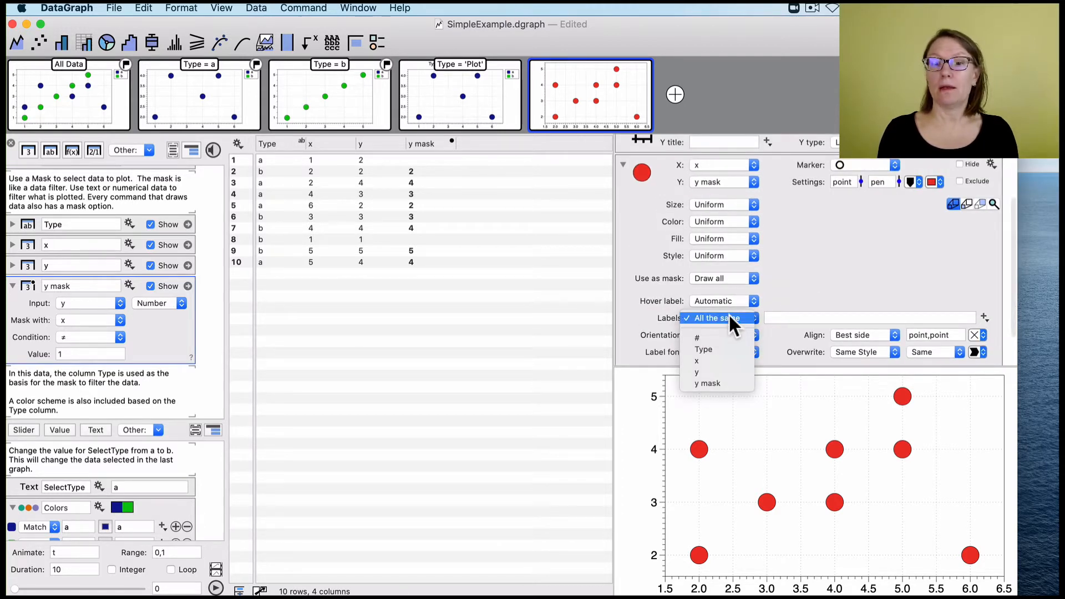
{"action": "left_click", "coordinate": [722, 361]}
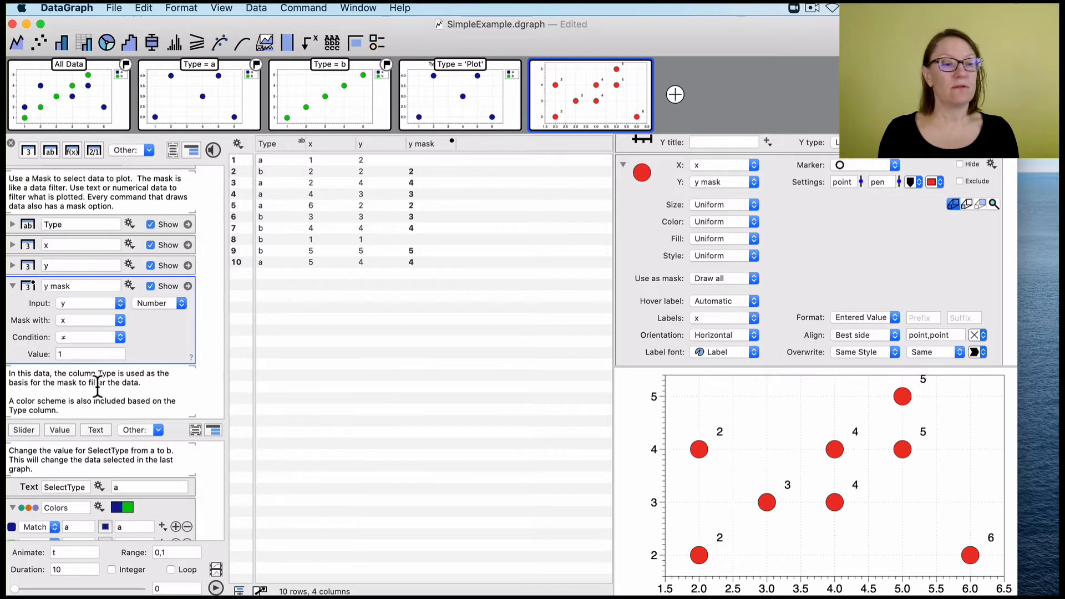
Step: Change the y mask's condition to =
{"action": "left_click", "coordinate": [78, 355]}
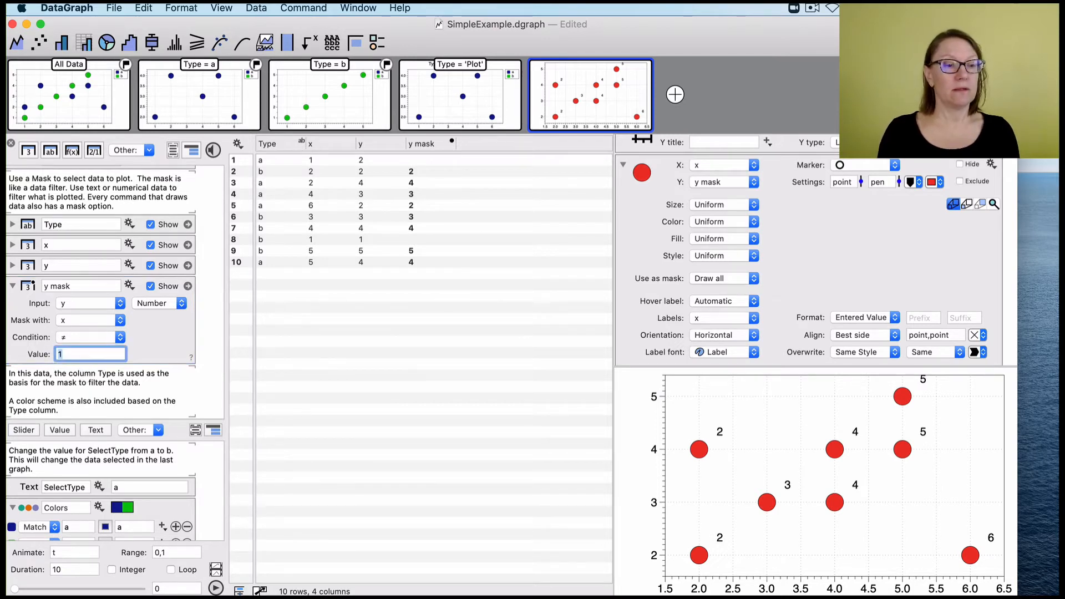
{"action": "left_click", "coordinate": [84, 339]}
{"action": "left_click", "coordinate": [86, 328]}
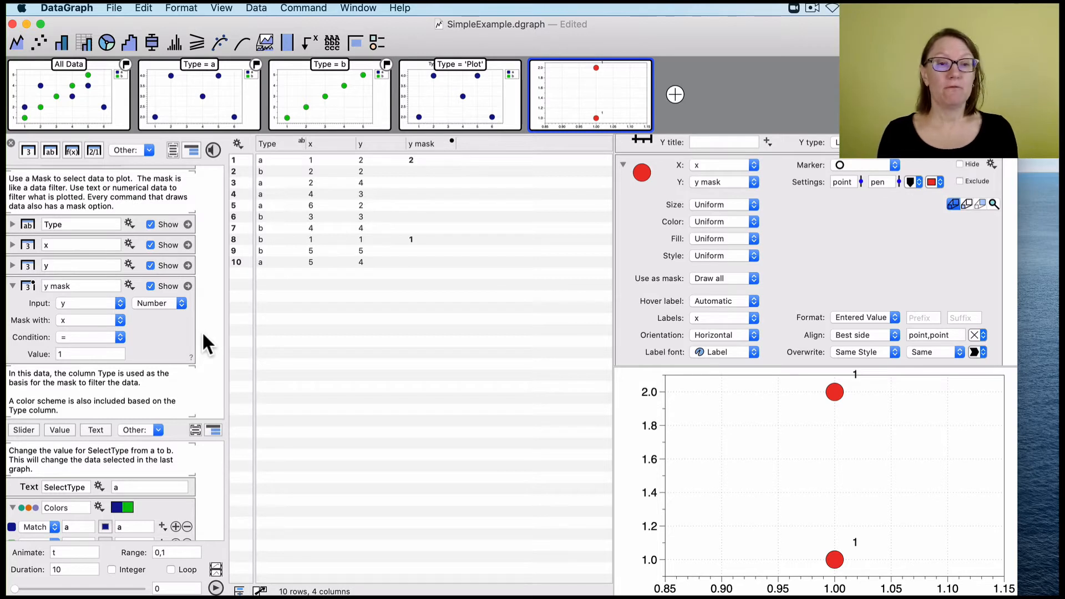
Step: View the All Data, Type = a and Type = b graphs, and return to the y mask graph
{"action": "mouse_move", "coordinate": [108, 85]}
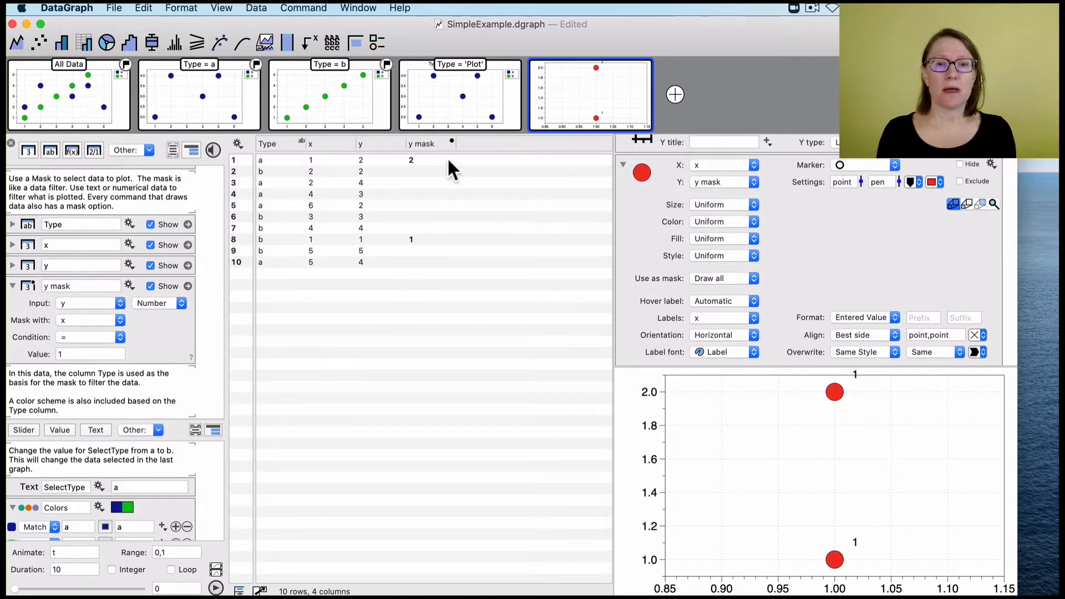
{"action": "left_click", "coordinate": [78, 99]}
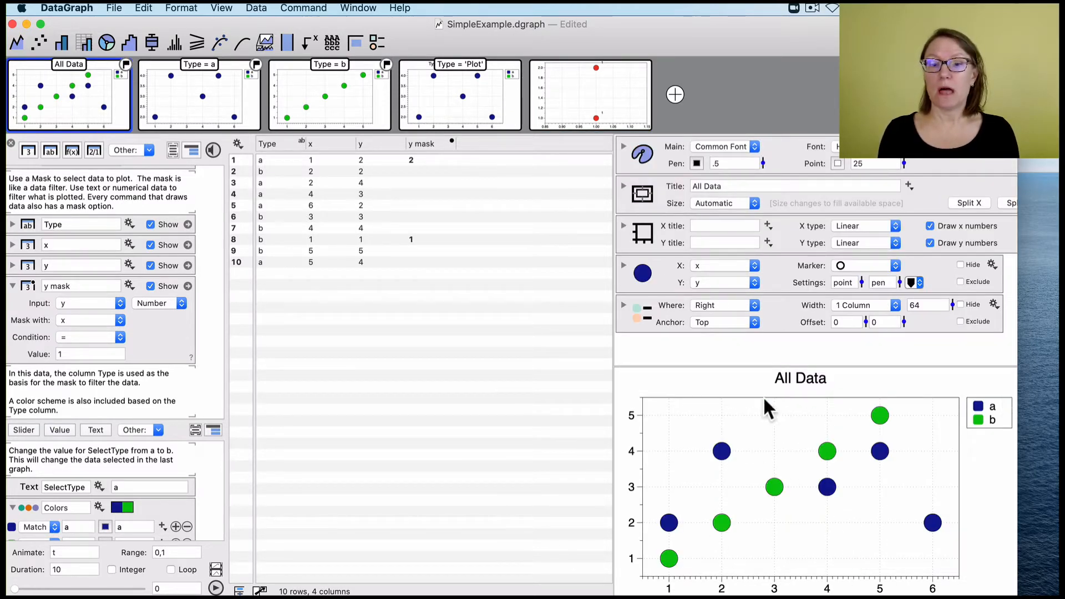
{"action": "left_click", "coordinate": [205, 83]}
{"action": "left_click", "coordinate": [337, 99]}
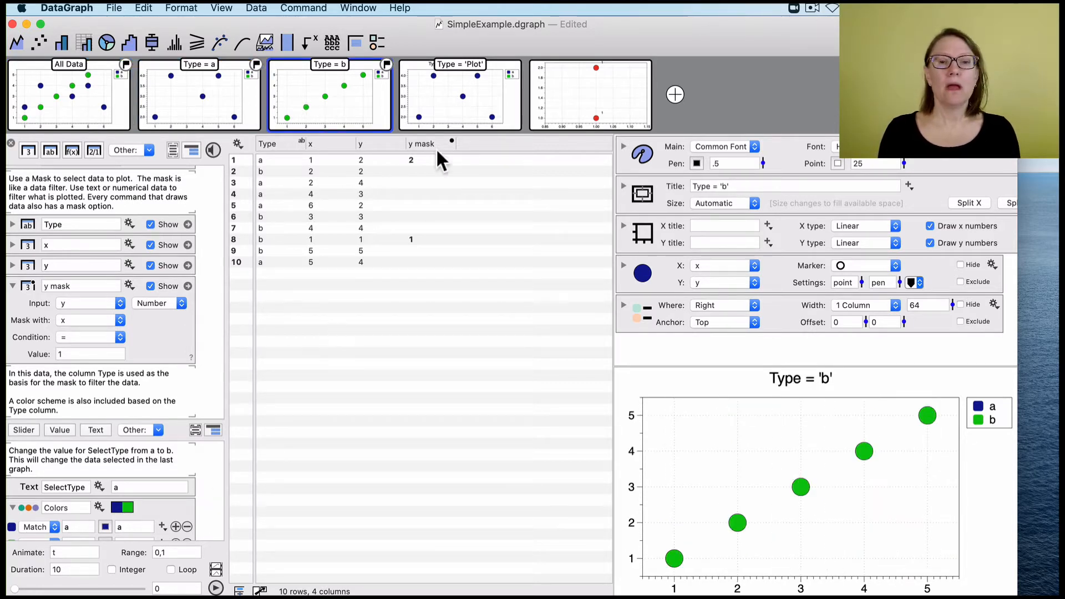
{"action": "left_click", "coordinate": [588, 83]}
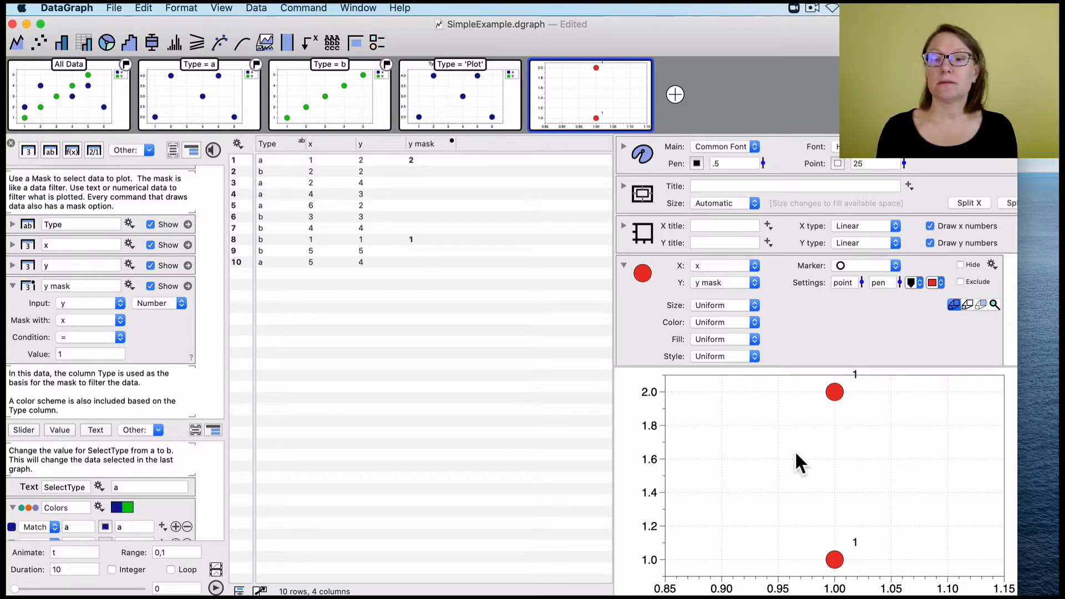
Step: Enlarge the variables area and add a new Value variable above the SelectType note
{"action": "left_click", "coordinate": [162, 336]}
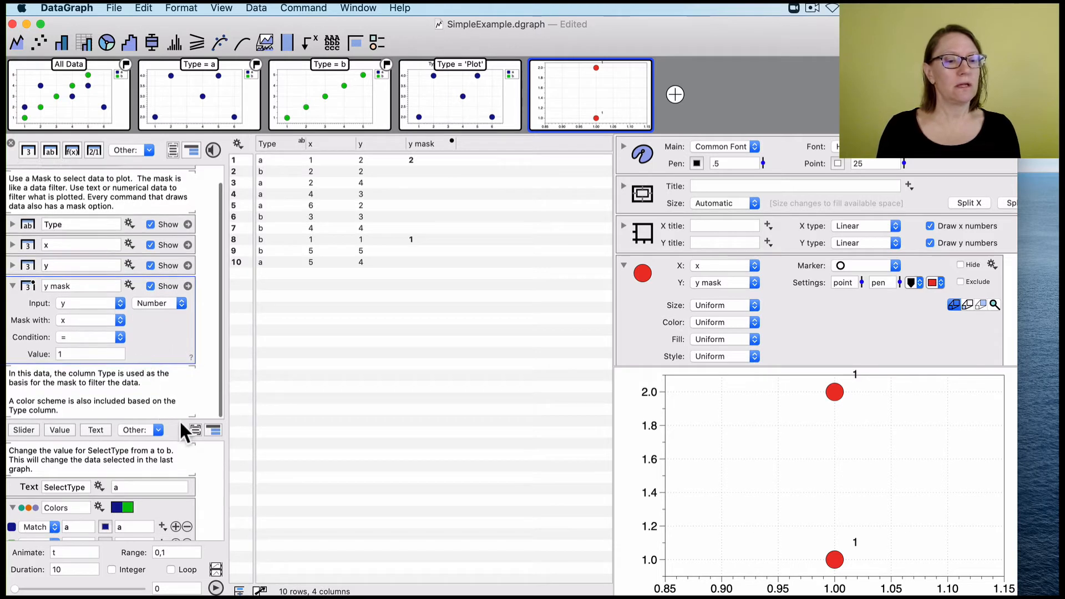
{"action": "left_click_drag", "start_coordinate": [179, 419], "coordinate": [195, 322]}
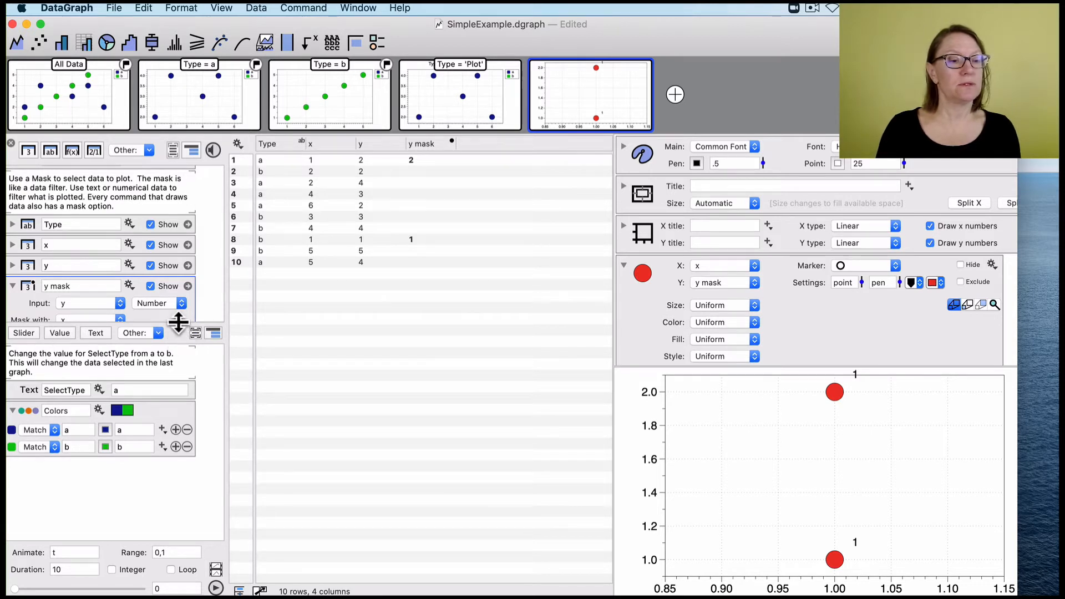
{"action": "left_click_drag", "start_coordinate": [179, 325], "coordinate": [172, 368]}
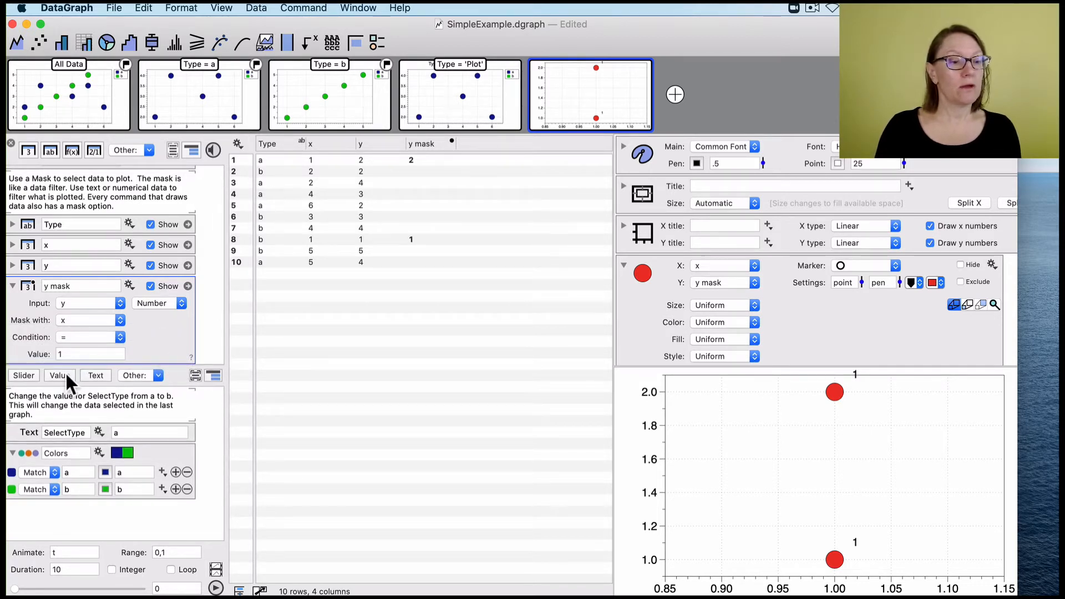
{"action": "left_click", "coordinate": [65, 373]}
{"action": "left_click_drag", "start_coordinate": [26, 510], "coordinate": [50, 397]}
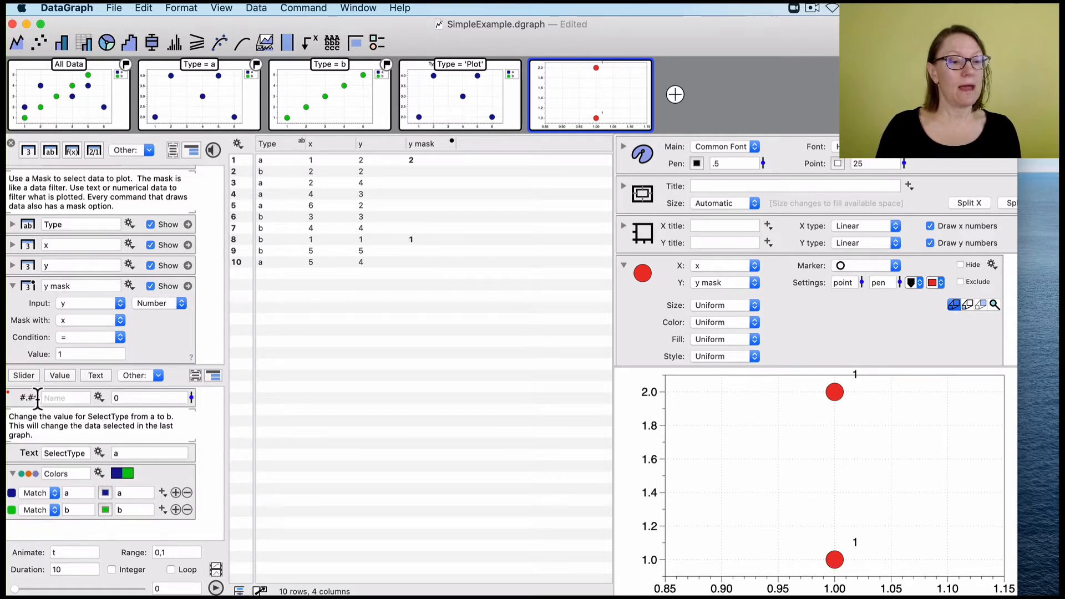
Step: Name the new Value variable num and set its value to 5
{"action": "left_click", "coordinate": [79, 398]}
{"action": "type", "text": "num"}
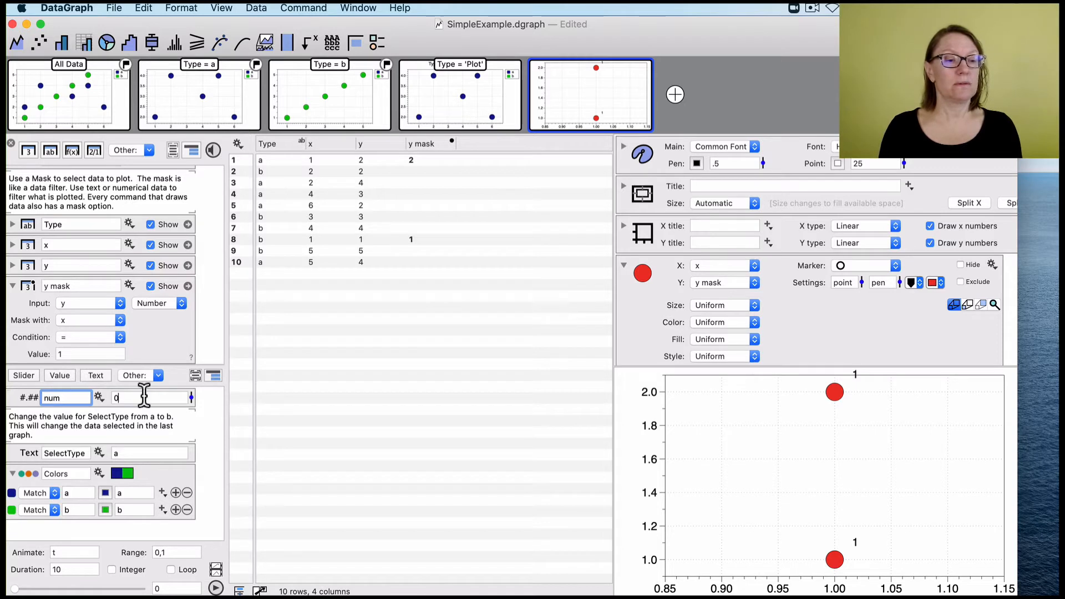
{"action": "key", "text": "Tab"}
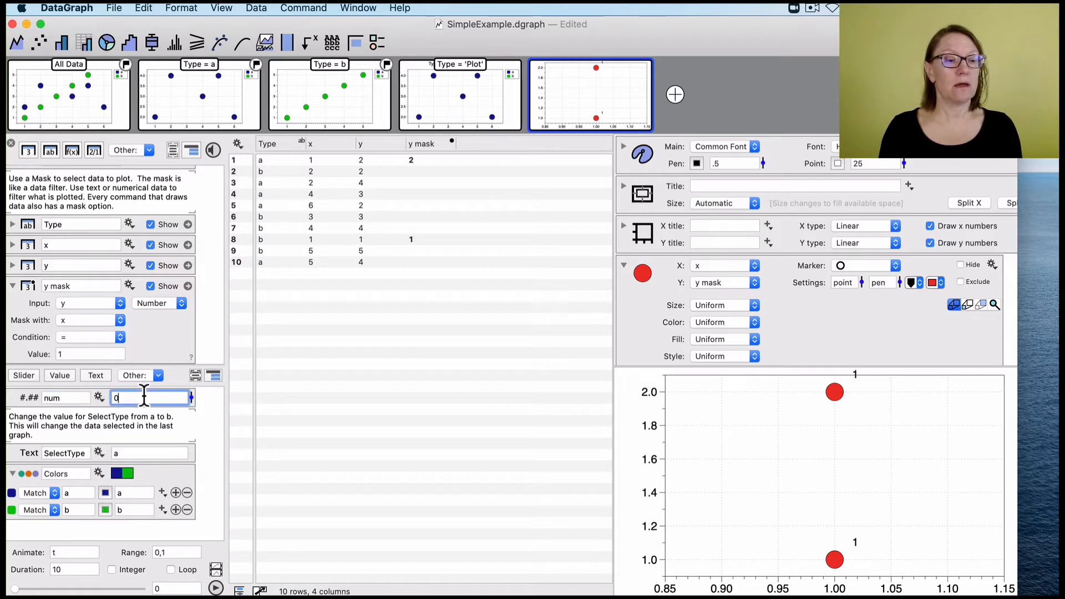
{"action": "type", "text": "5"}
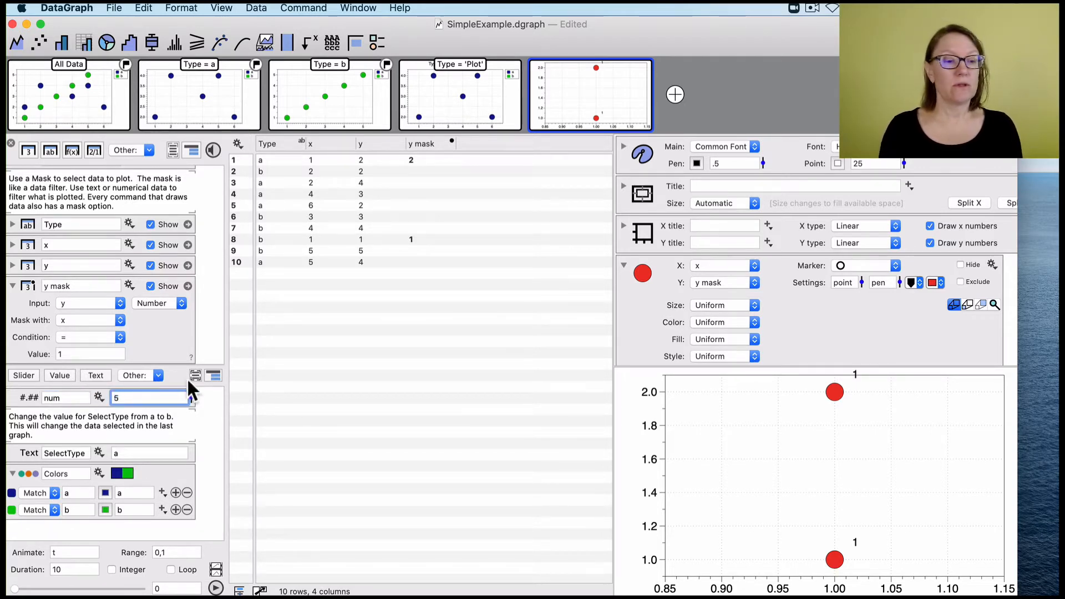
{"action": "left_click", "coordinate": [307, 409]}
Step: Set the y mask's comparison value to the variable num
{"action": "left_click", "coordinate": [88, 352]}
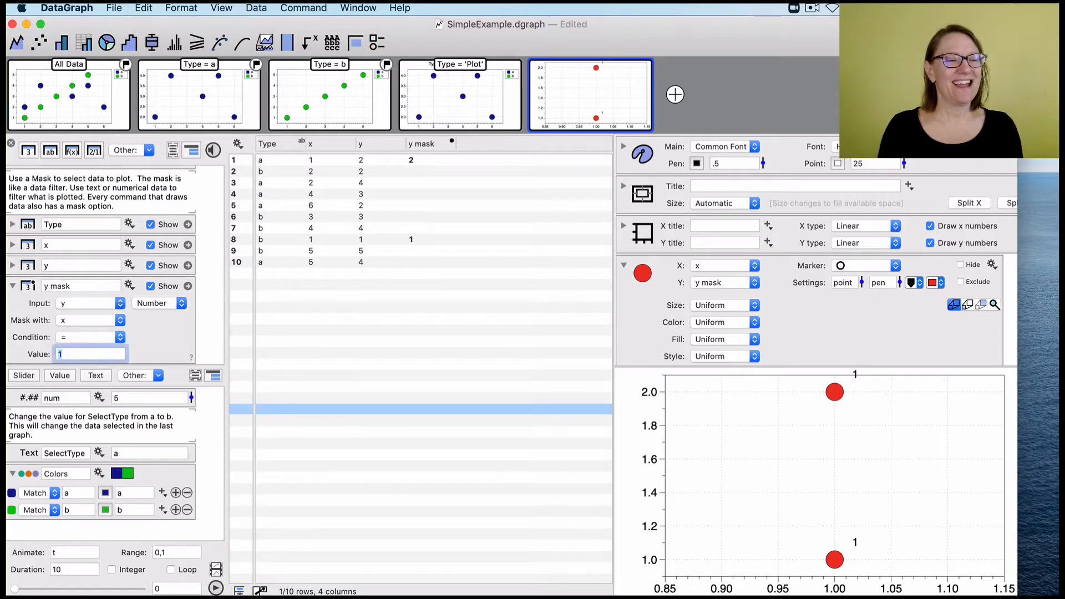
{"action": "type", "text": "num"}
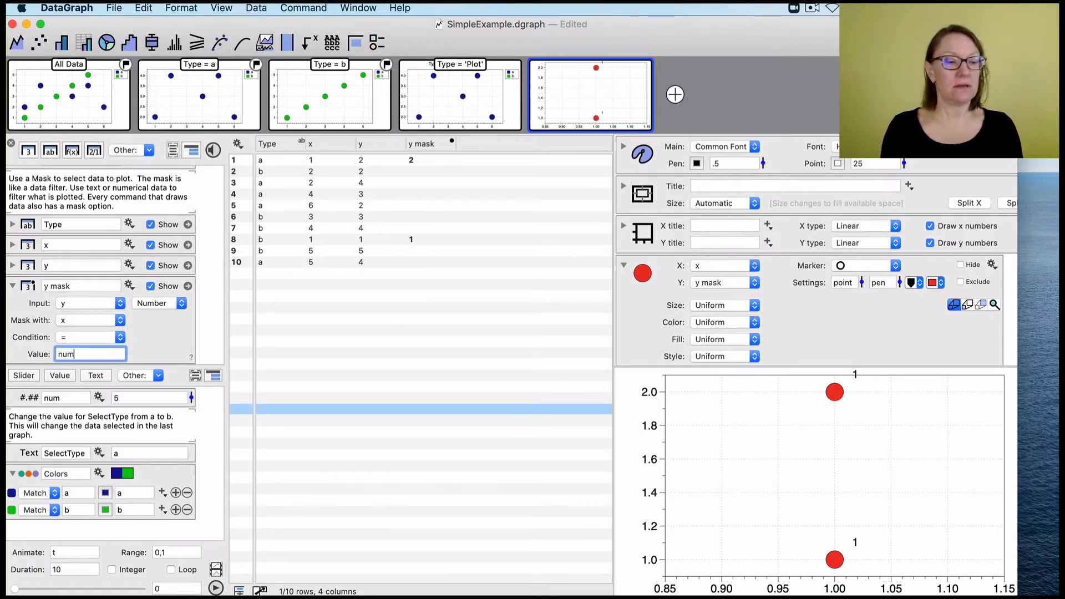
{"action": "key", "text": "Return"}
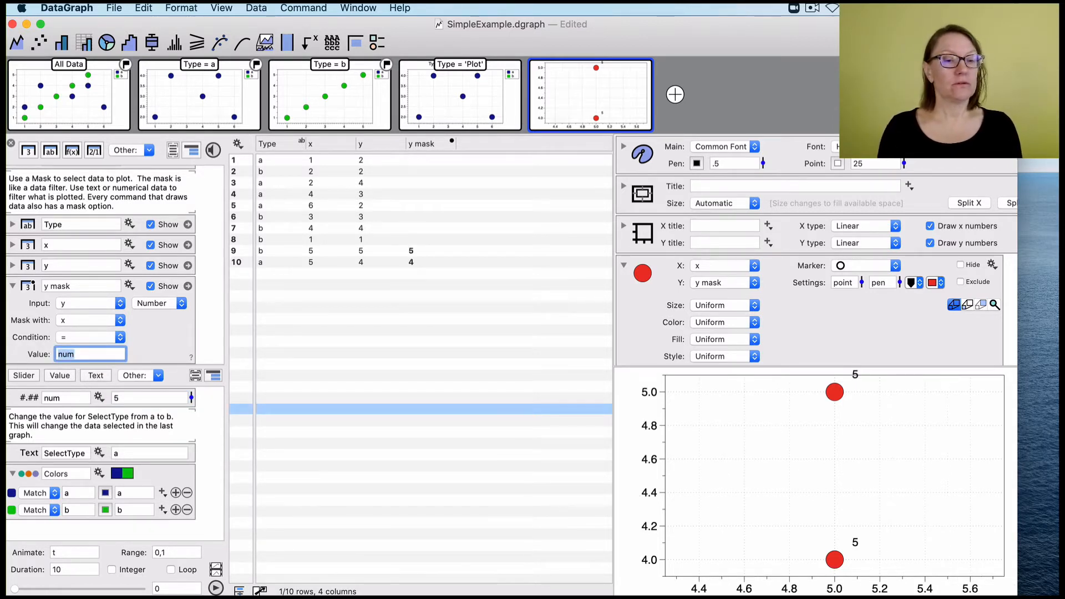
{"action": "left_click", "coordinate": [170, 348]}
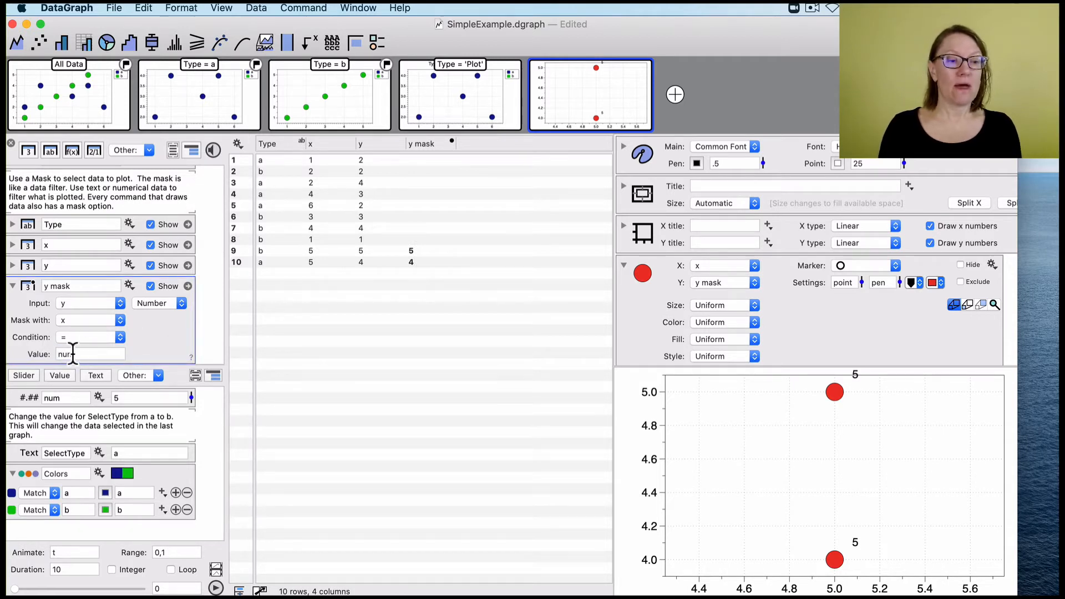
Step: Set the num variable's value to 4
{"action": "left_click", "coordinate": [15, 395]}
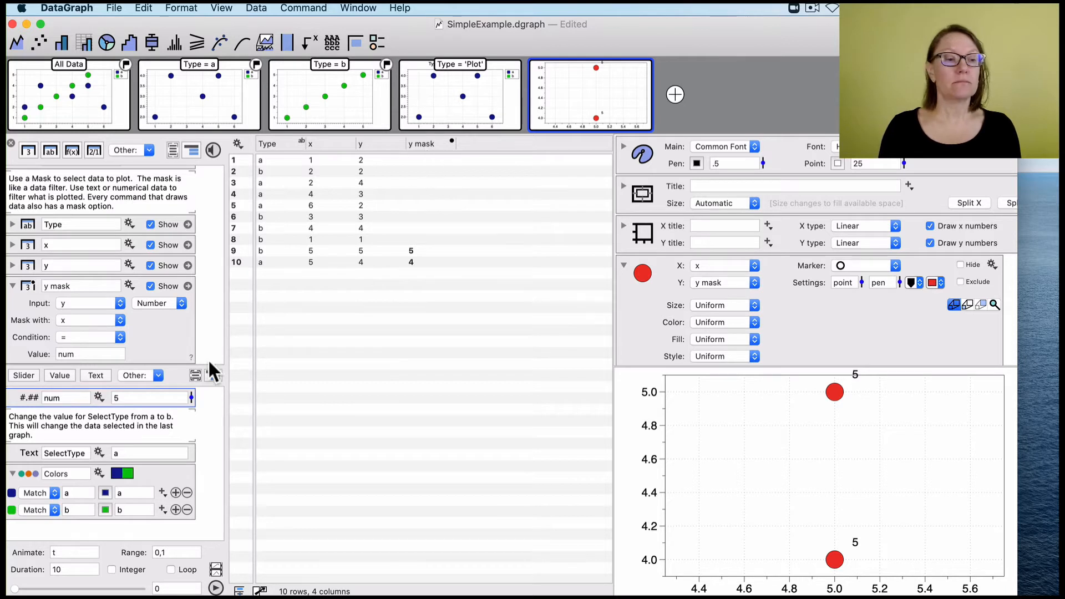
{"action": "left_click", "coordinate": [129, 397]}
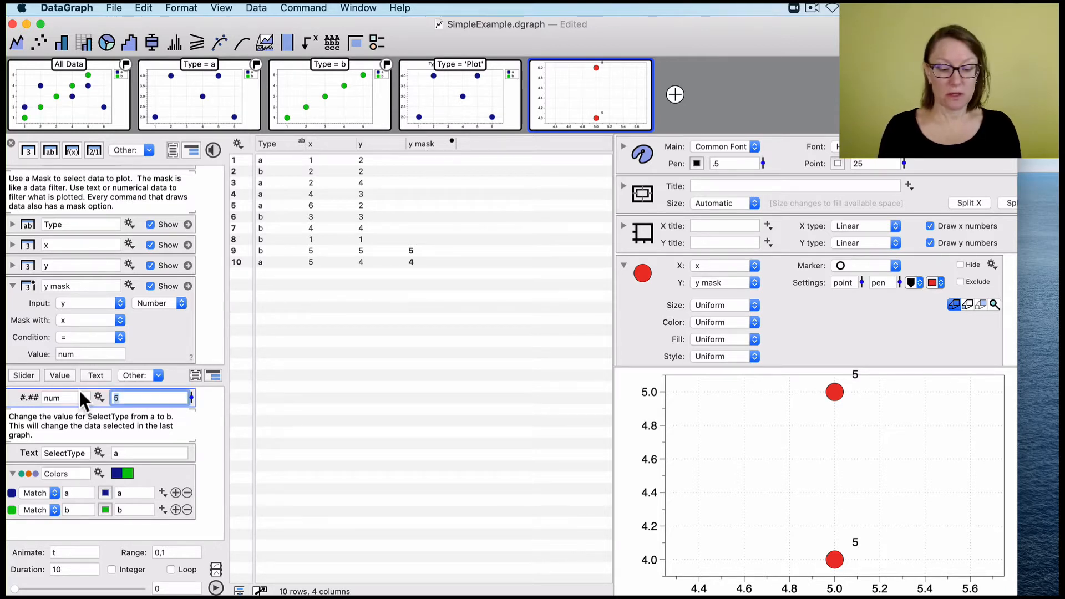
{"action": "type", "text": "4"}
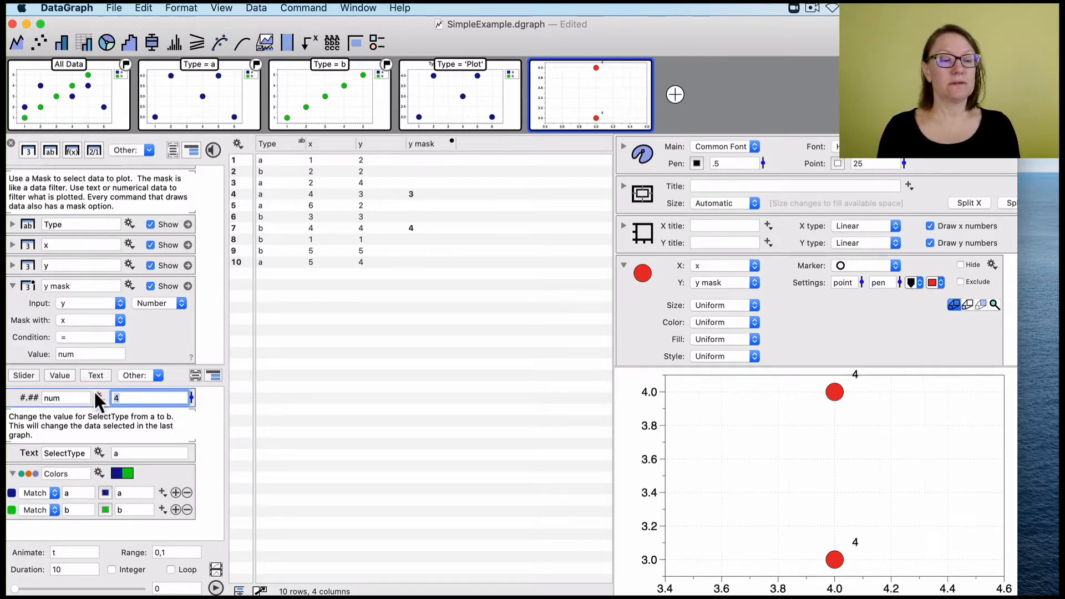
Step: Set the num variable's value to 1 and change the y mask's condition to ≠
{"action": "key", "text": "BackSpace"}
{"action": "type", "text": "1"}
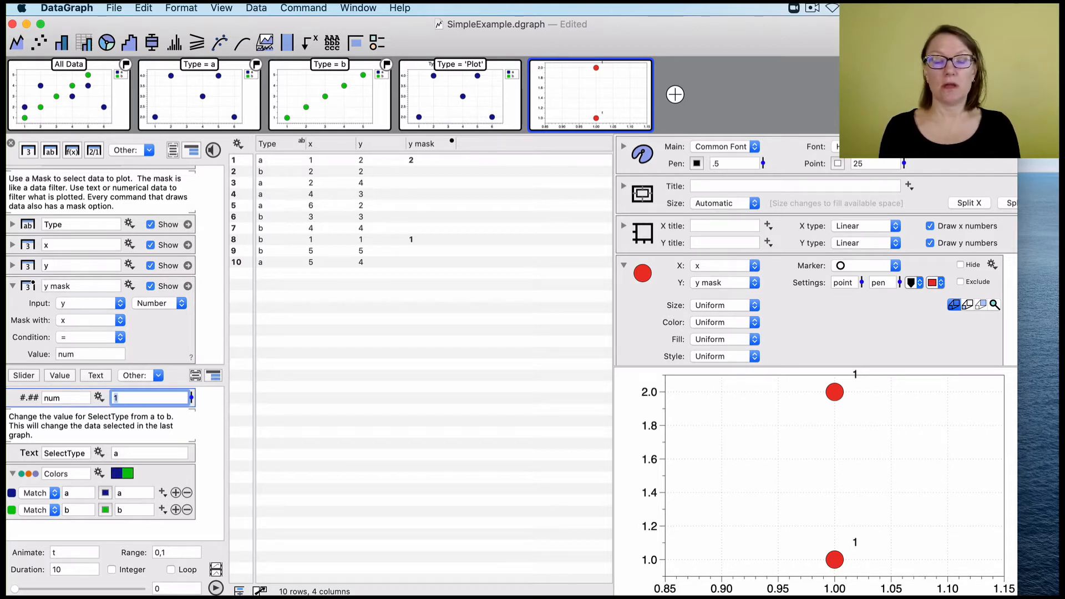
{"action": "left_click", "coordinate": [98, 336]}
{"action": "left_click", "coordinate": [95, 345]}
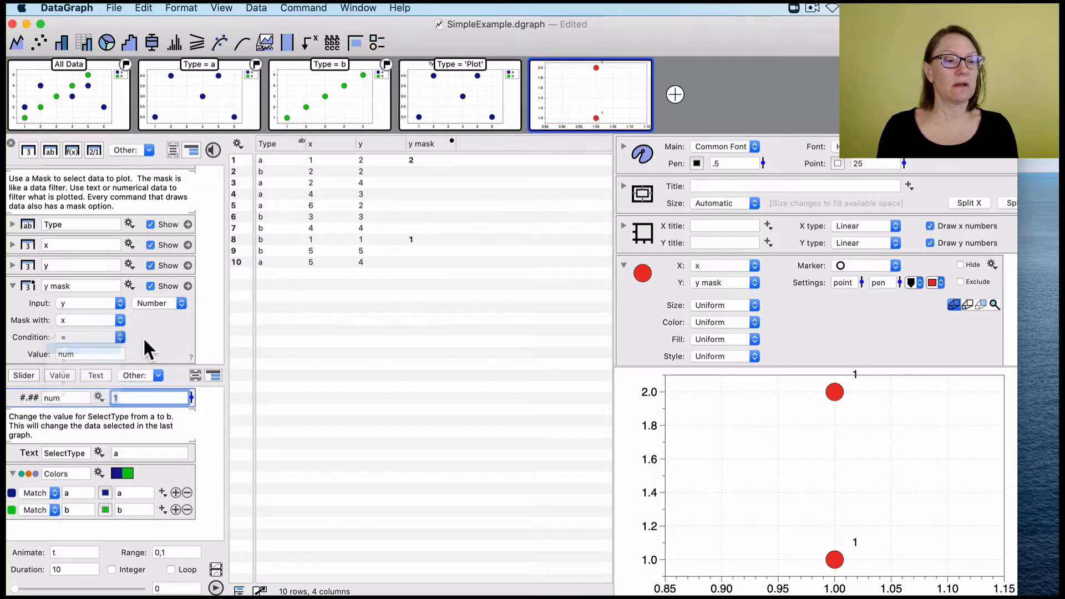
{"action": "type", "text": "1"}
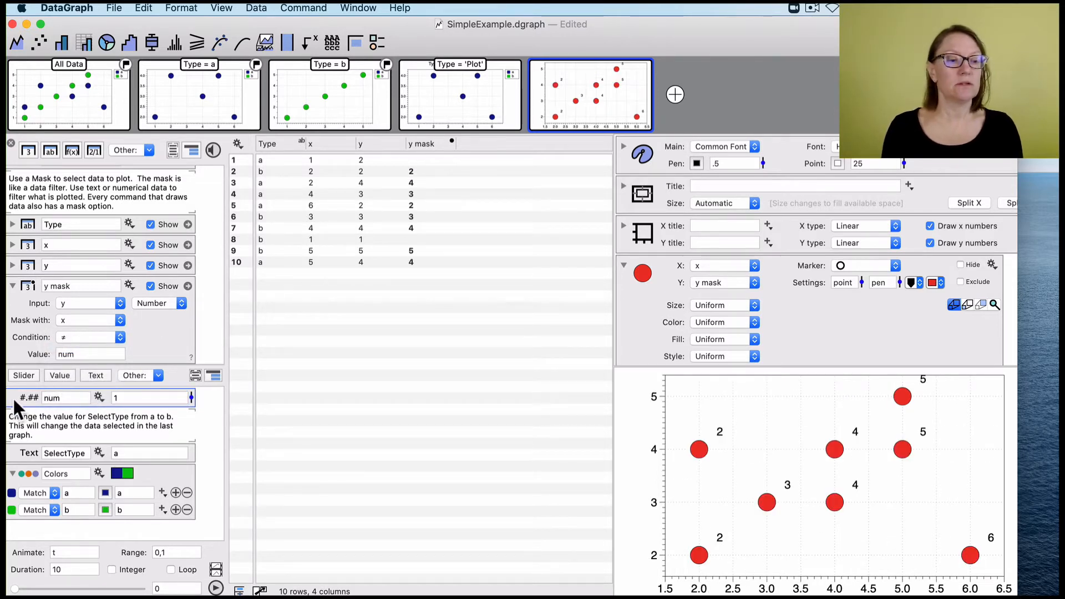
Step: Add a Slider variable above num and restrict it to integers with a range of 1,5
{"action": "left_click", "coordinate": [25, 371]}
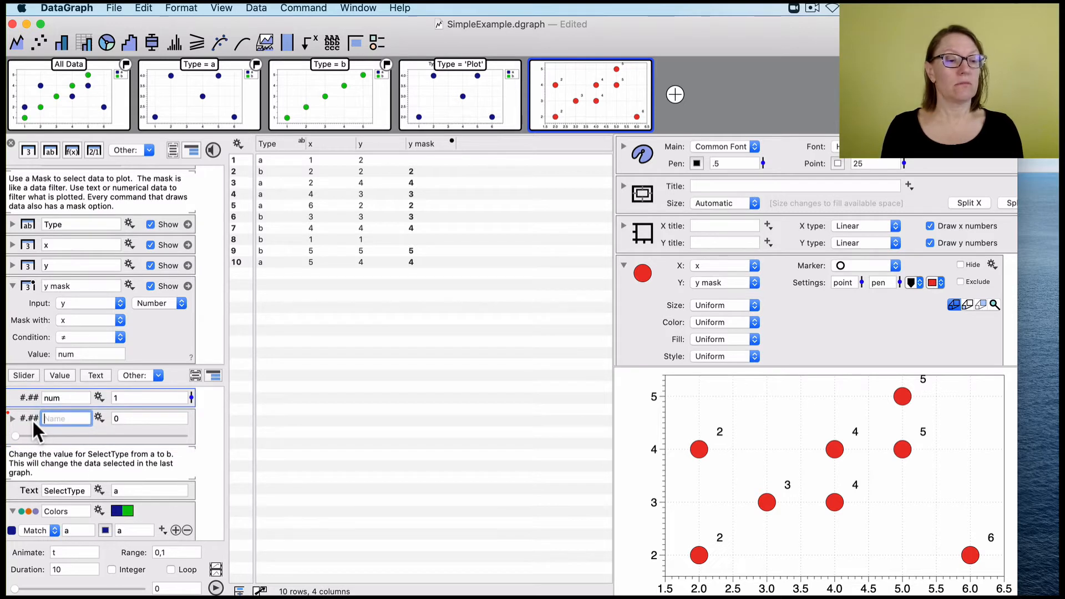
{"action": "left_click_drag", "start_coordinate": [32, 421], "coordinate": [31, 397]}
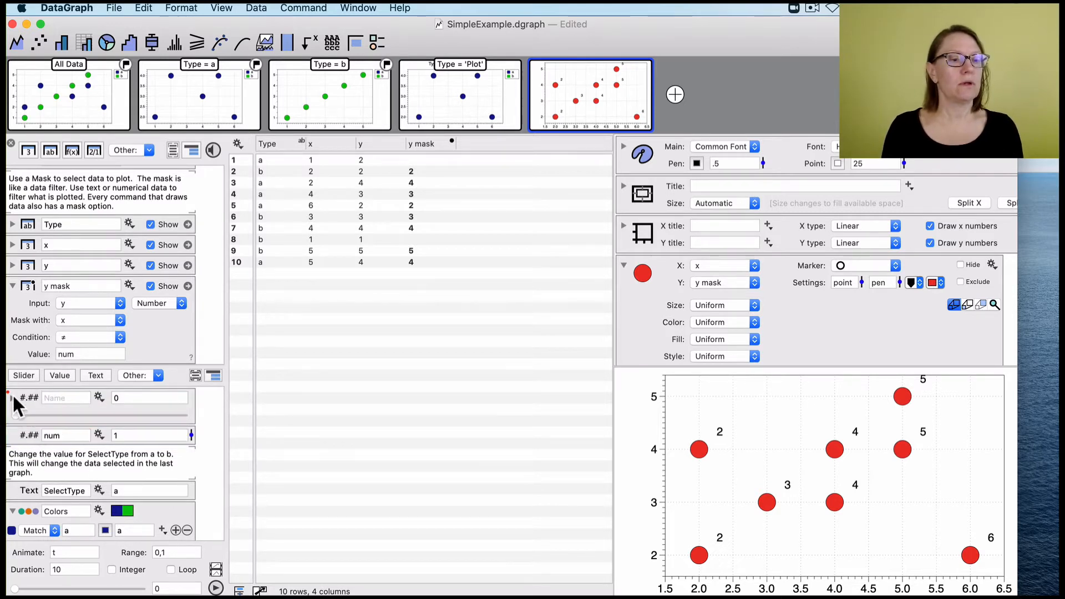
{"action": "left_click", "coordinate": [12, 396]}
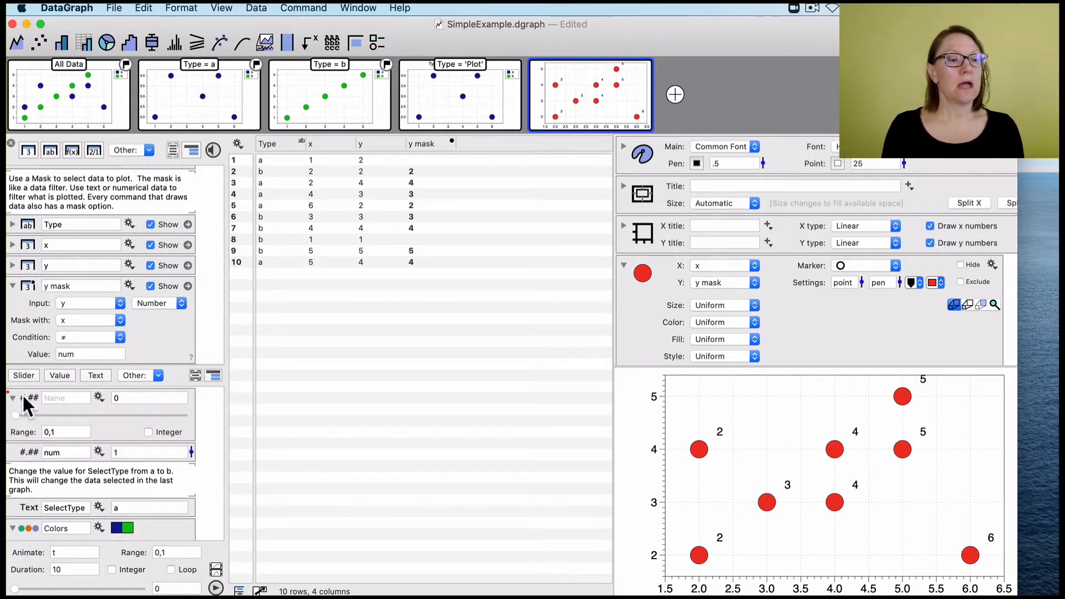
{"action": "left_click", "coordinate": [23, 394]}
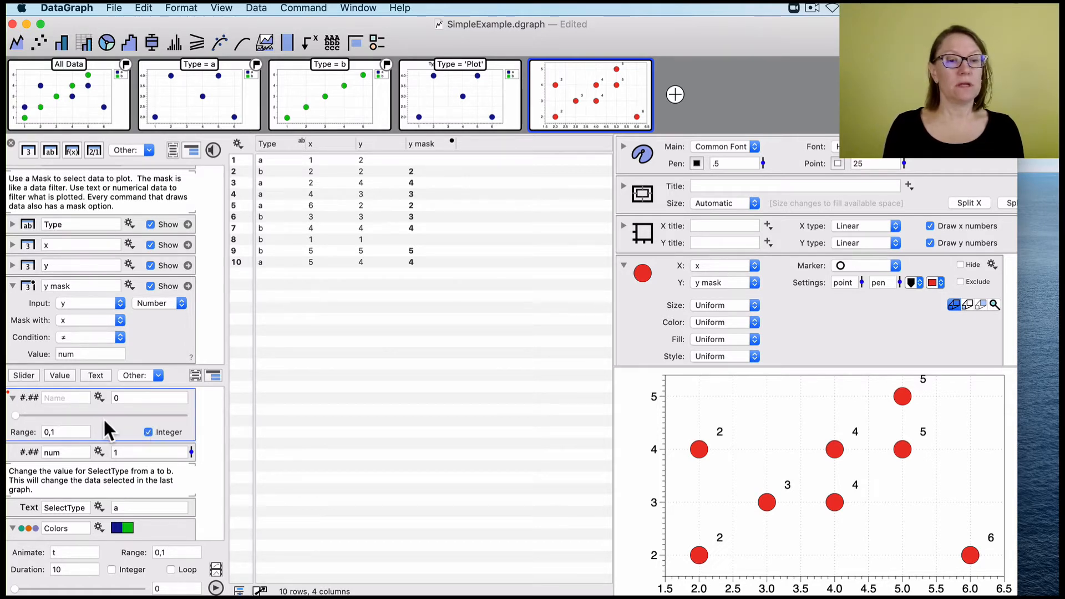
{"action": "left_click", "coordinate": [66, 431]}
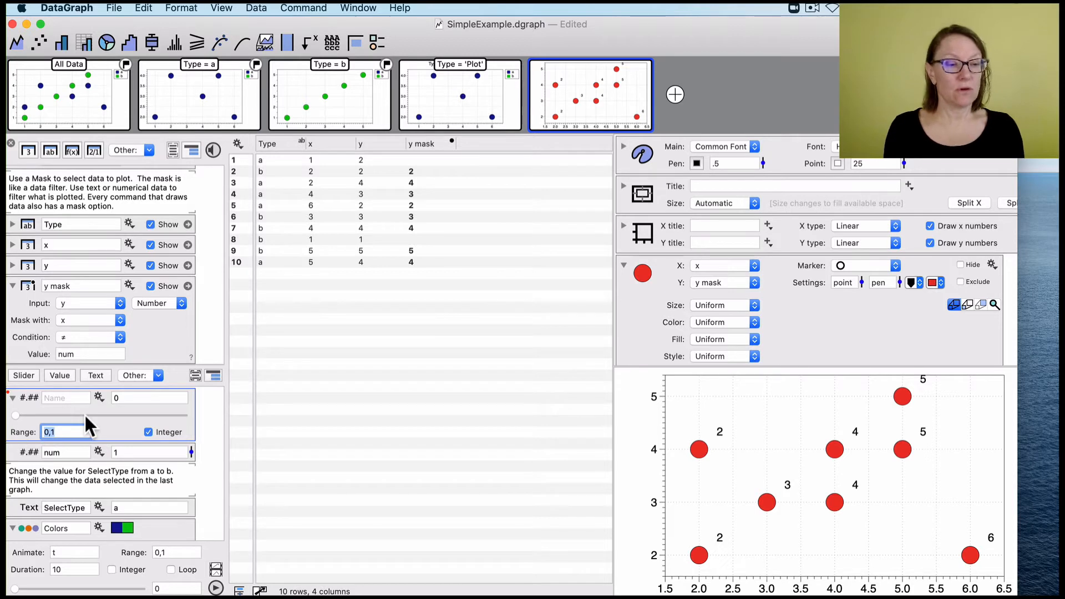
{"action": "type", "text": "1,5"}
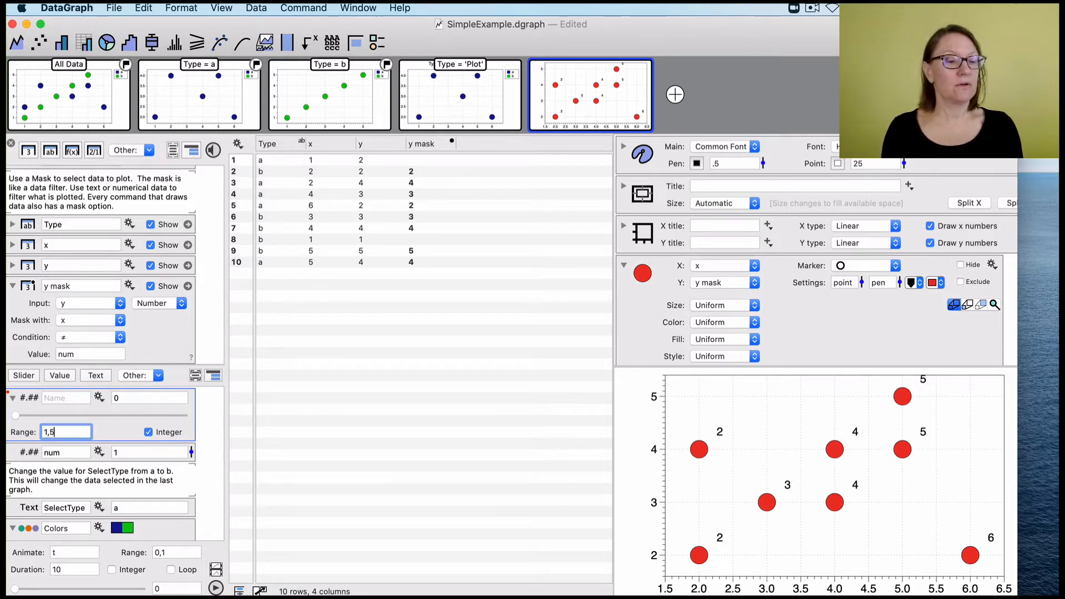
{"action": "left_click", "coordinate": [120, 422]}
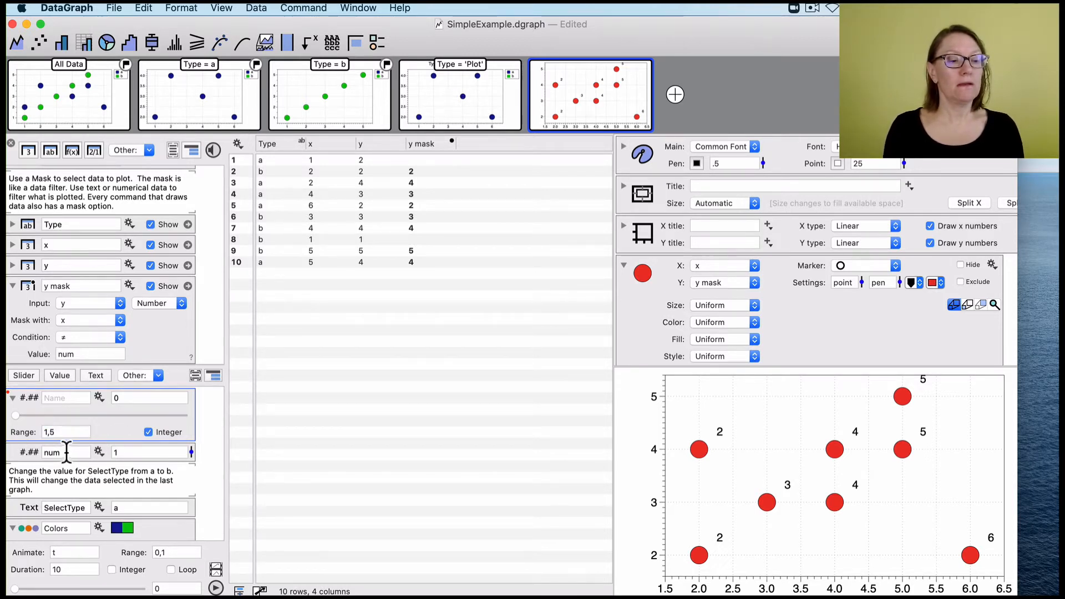
Step: Name the slider num and delete the Value variable of the same name, then try adjusting the slider
{"action": "left_click_drag", "start_coordinate": [67, 453], "coordinate": [21, 444]}
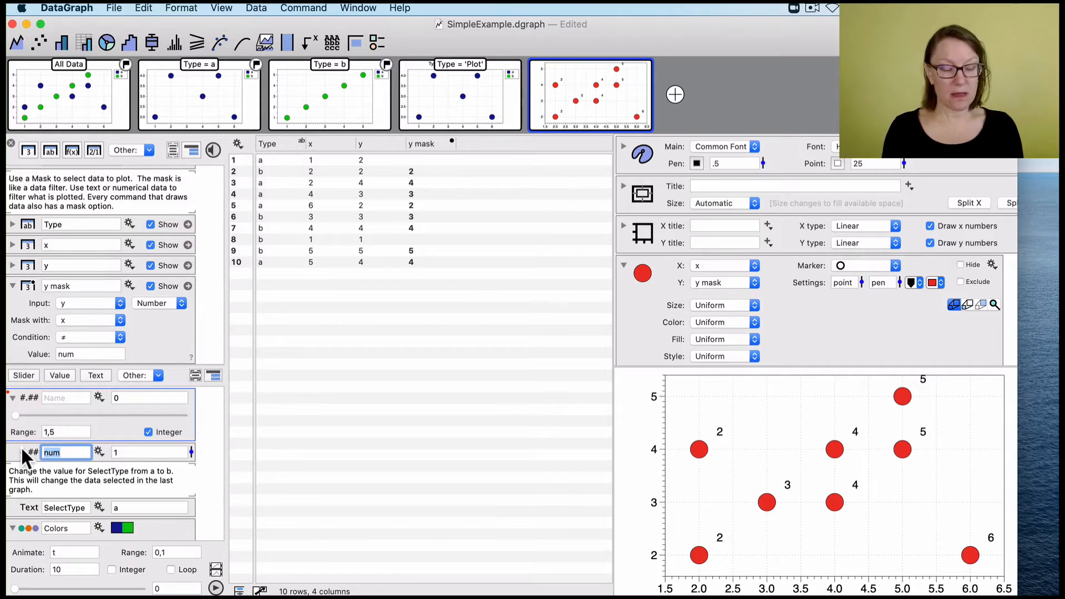
{"action": "key", "text": "super+c"}
{"action": "left_click", "coordinate": [47, 397]}
{"action": "key", "text": "super+v"}
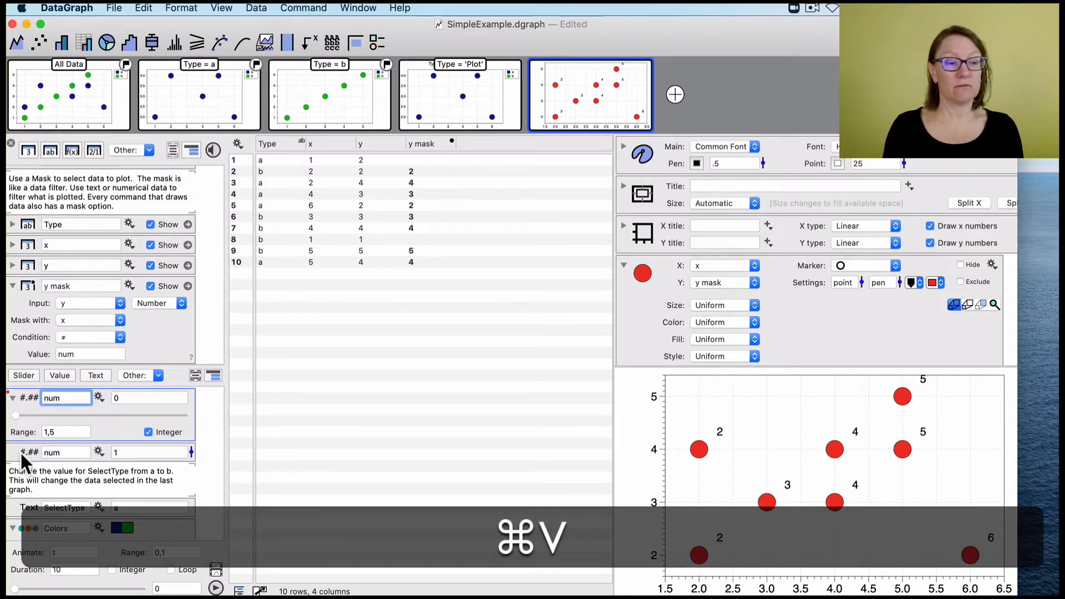
{"action": "left_click", "coordinate": [21, 453]}
{"action": "key", "text": "Delete"}
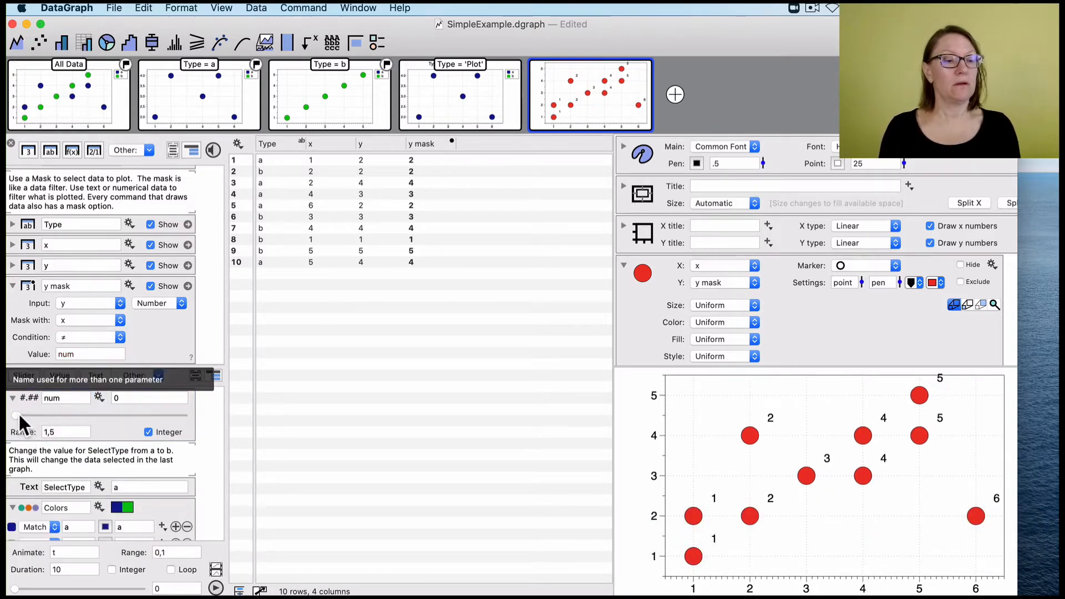
{"action": "mouse_move", "coordinate": [14, 415]}
{"action": "left_mouse_down"}
{"action": "mouse_move", "coordinate": [203, 425]}
{"action": "mouse_move", "coordinate": [21, 406]}
{"action": "mouse_move", "coordinate": [74, 404]}
{"action": "mouse_move", "coordinate": [192, 418]}
{"action": "mouse_move", "coordinate": [15, 415]}
{"action": "left_mouse_up"}
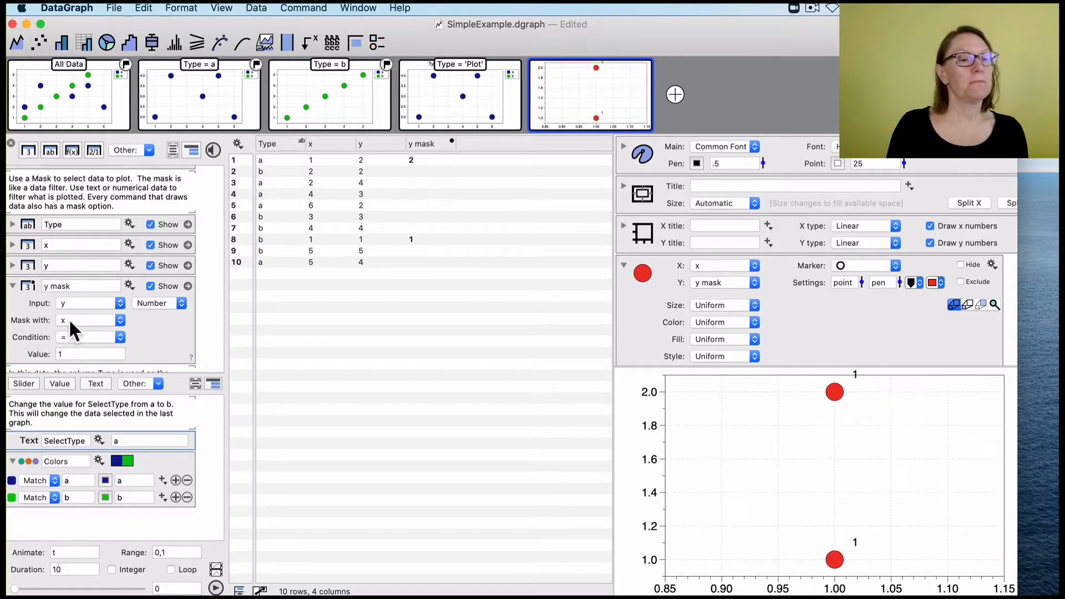
Step: Mask the y mask column with Type and take its match text from the SelectType variable
{"action": "left_click", "coordinate": [70, 317]}
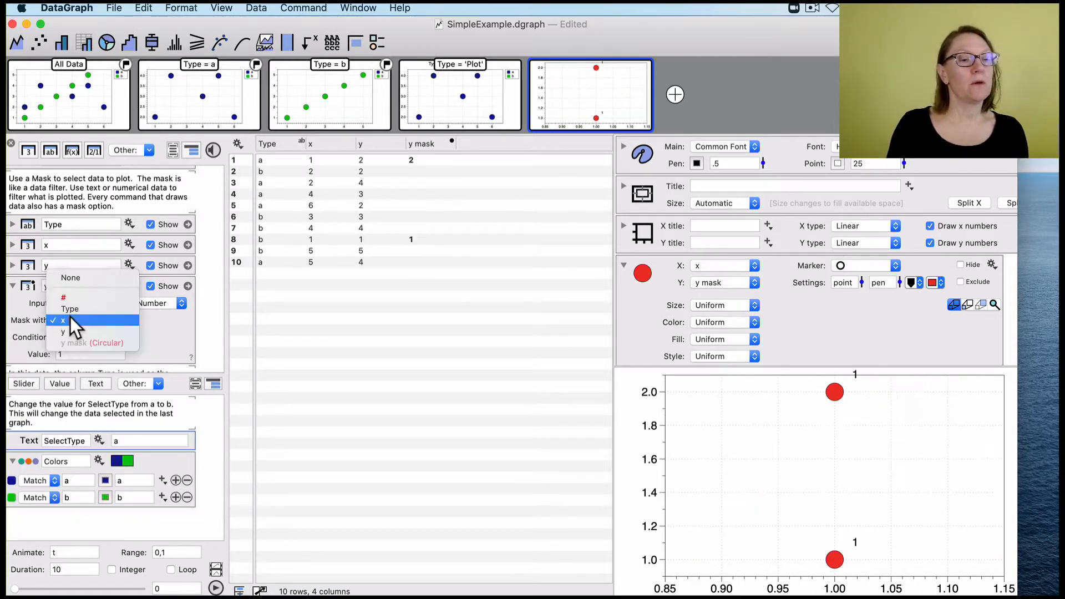
{"action": "left_click", "coordinate": [75, 309]}
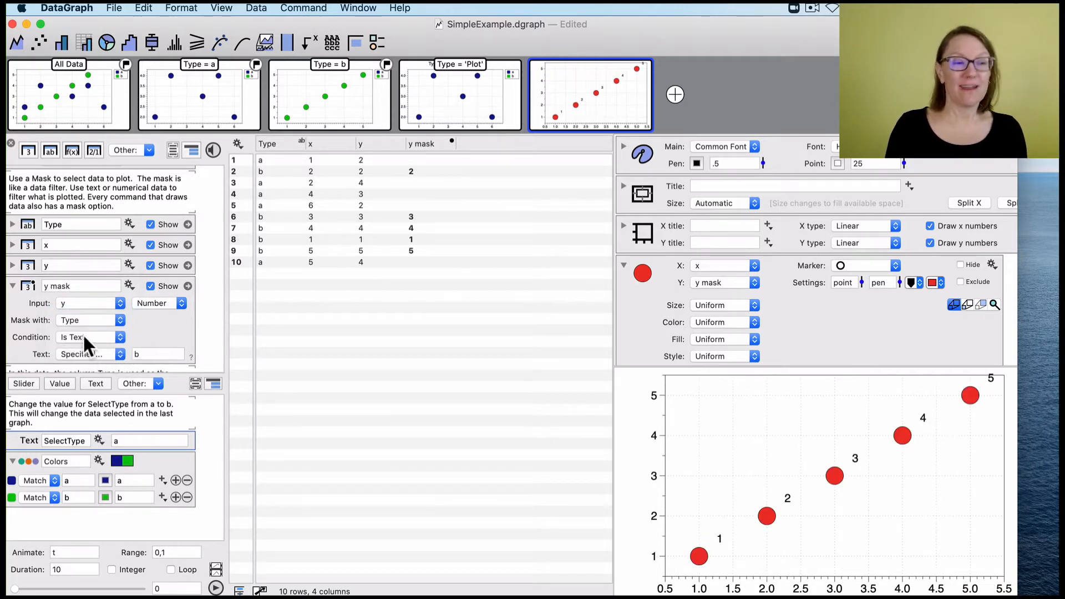
{"action": "left_click", "coordinate": [158, 353]}
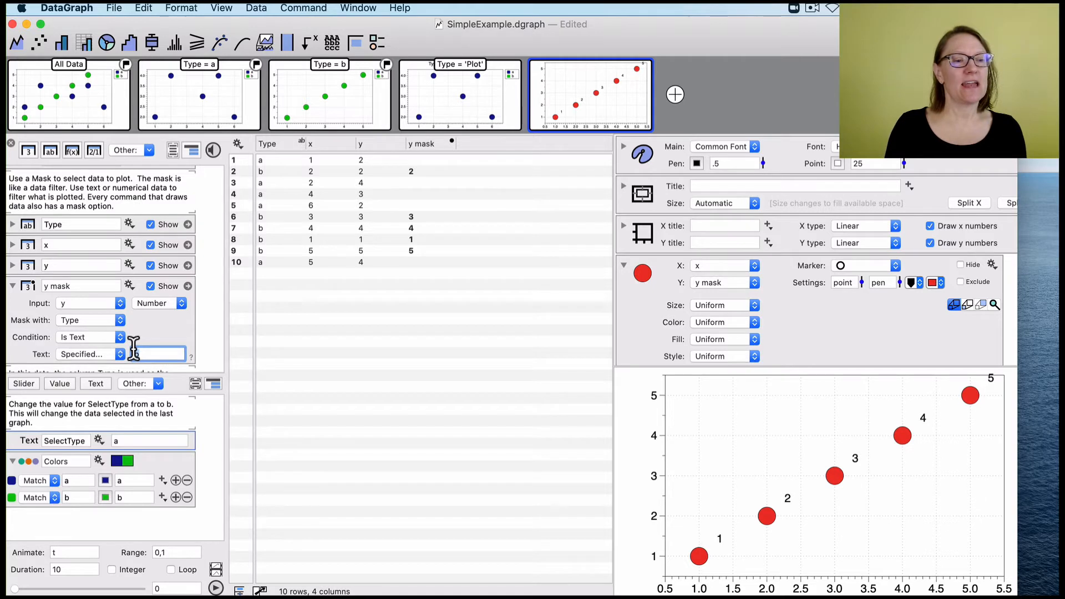
{"action": "left_click", "coordinate": [87, 355]}
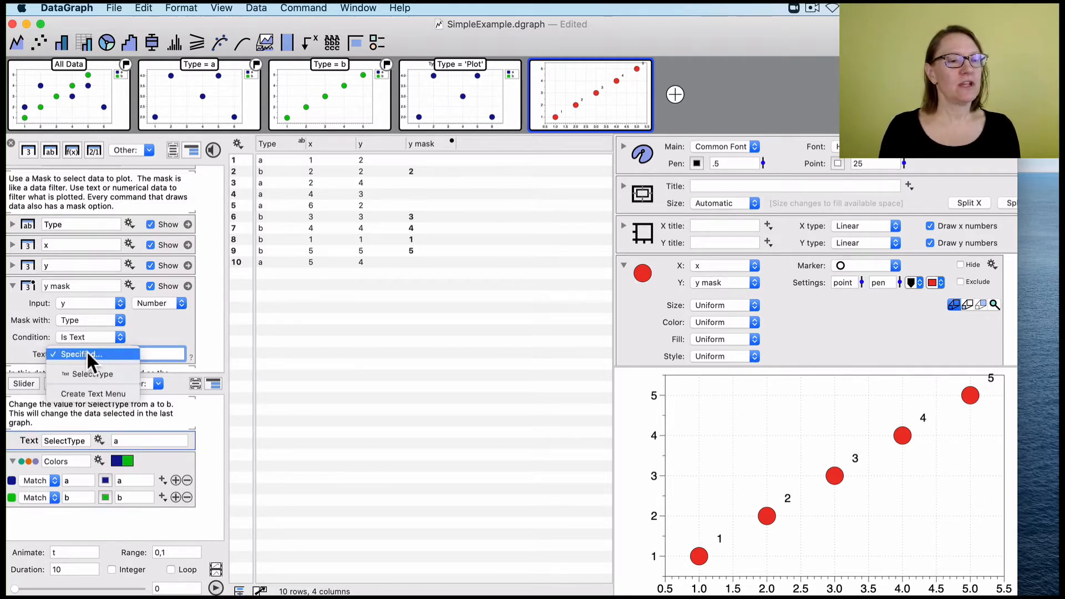
{"action": "left_click", "coordinate": [86, 371]}
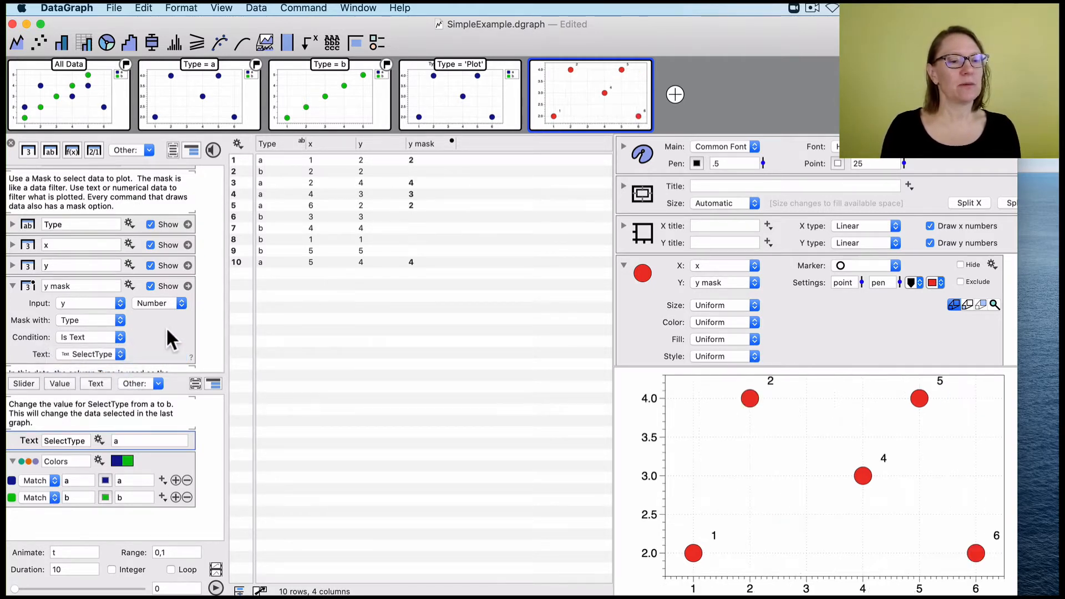
Step: Set SelectType's value to b, switch it to a, and set it back to b
{"action": "left_click", "coordinate": [116, 441]}
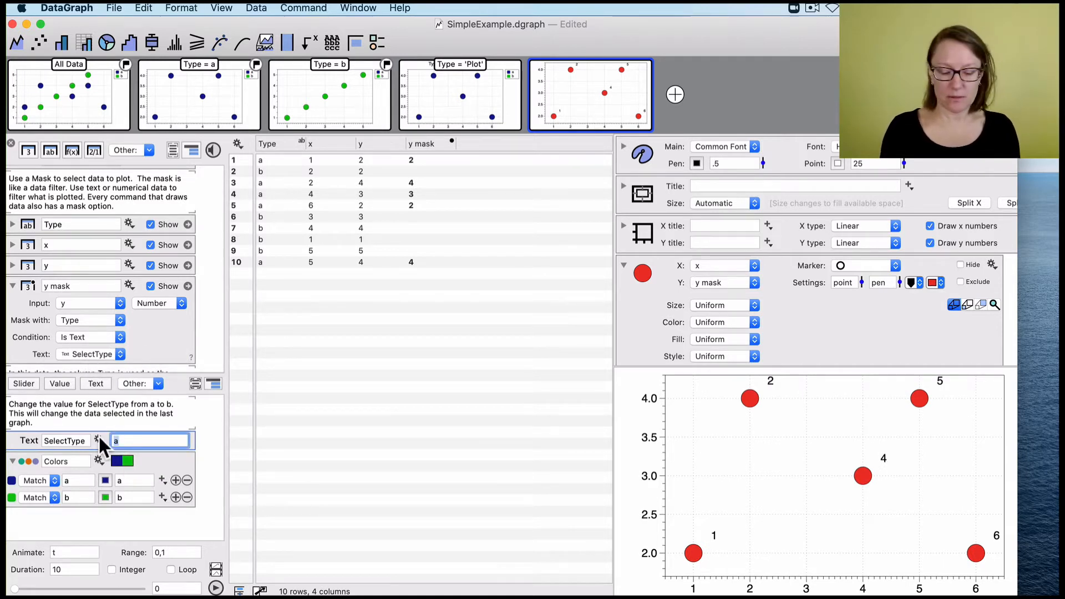
{"action": "key", "text": "BackSpace"}
{"action": "type", "text": "b"}
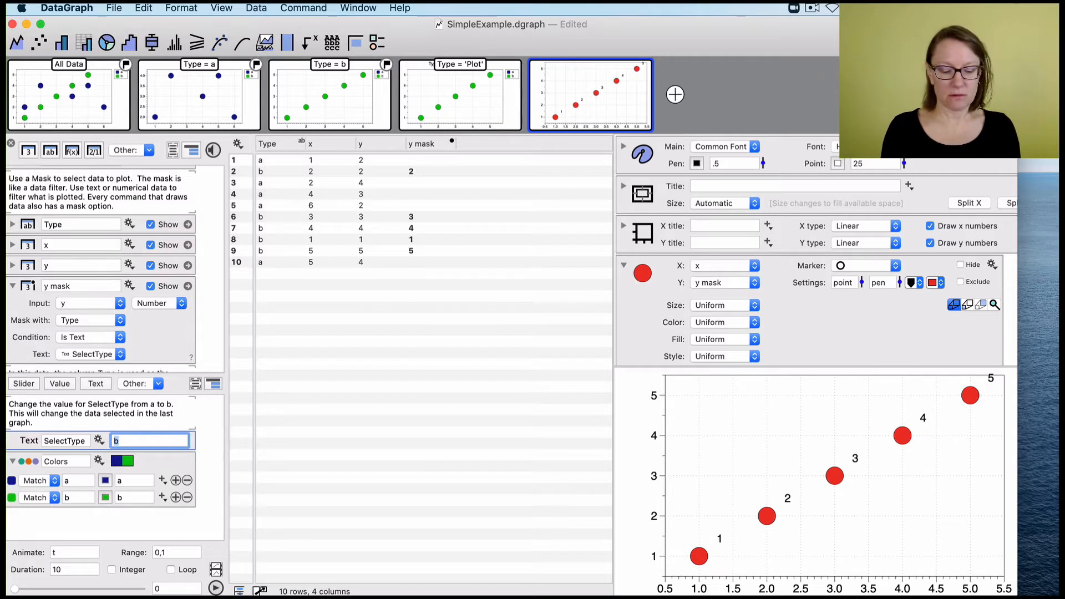
{"action": "type", "text": "a"}
{"action": "key", "text": "Return"}
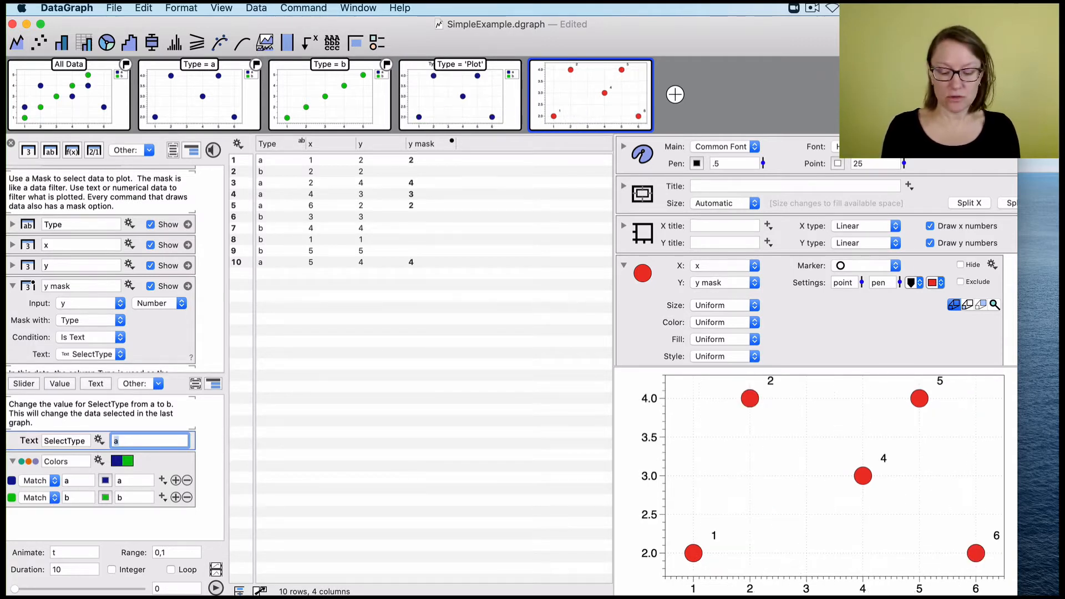
{"action": "type", "text": "b"}
{"action": "key", "text": "Return"}
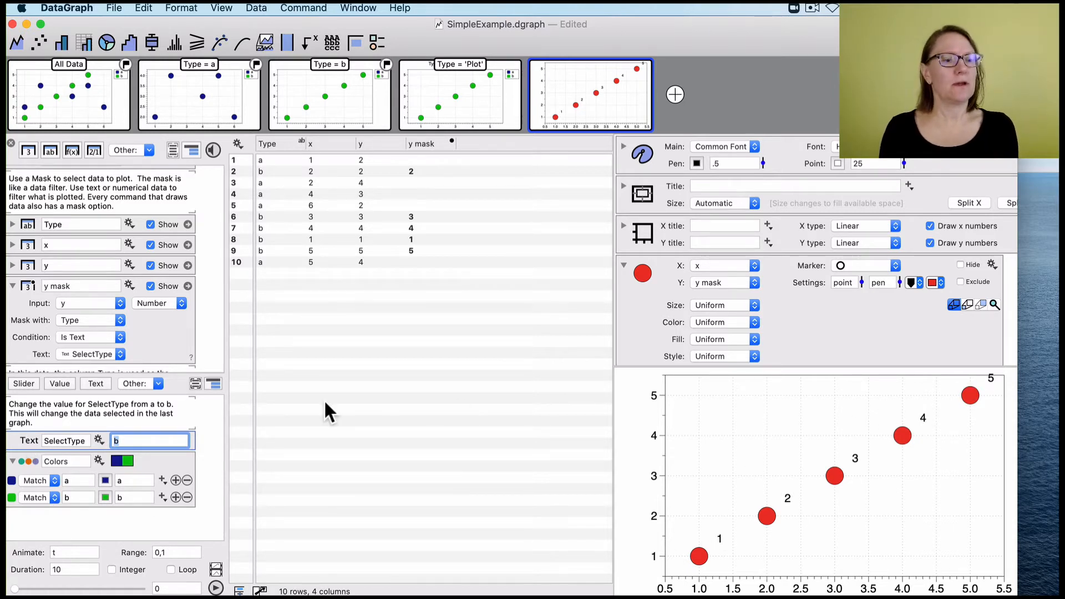
Step: Change the y mask's condition to In set and create its text set from the column
{"action": "left_click", "coordinate": [99, 334]}
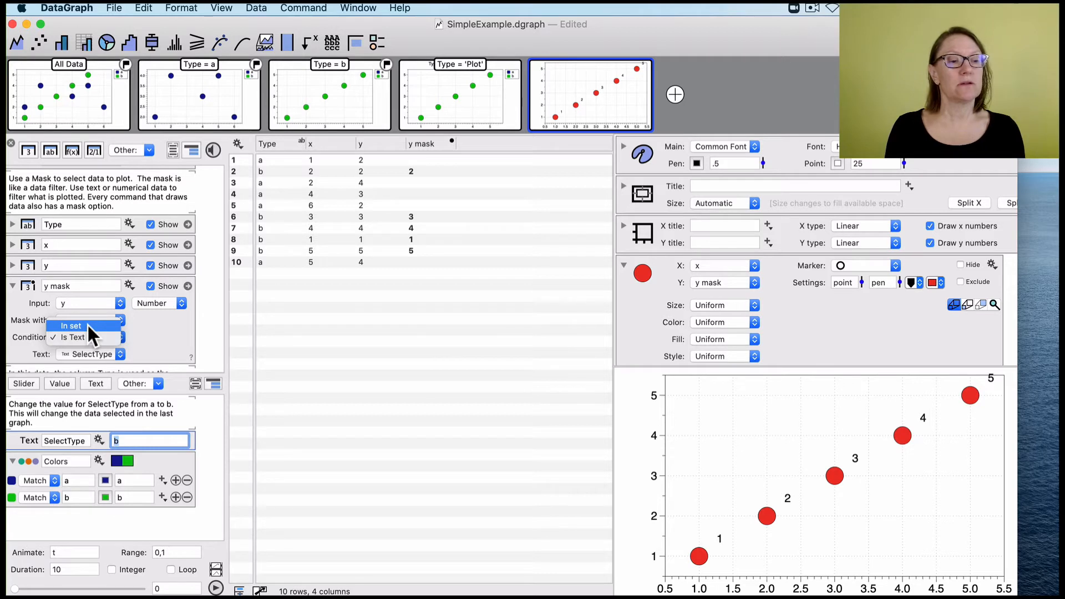
{"action": "left_click", "coordinate": [88, 326]}
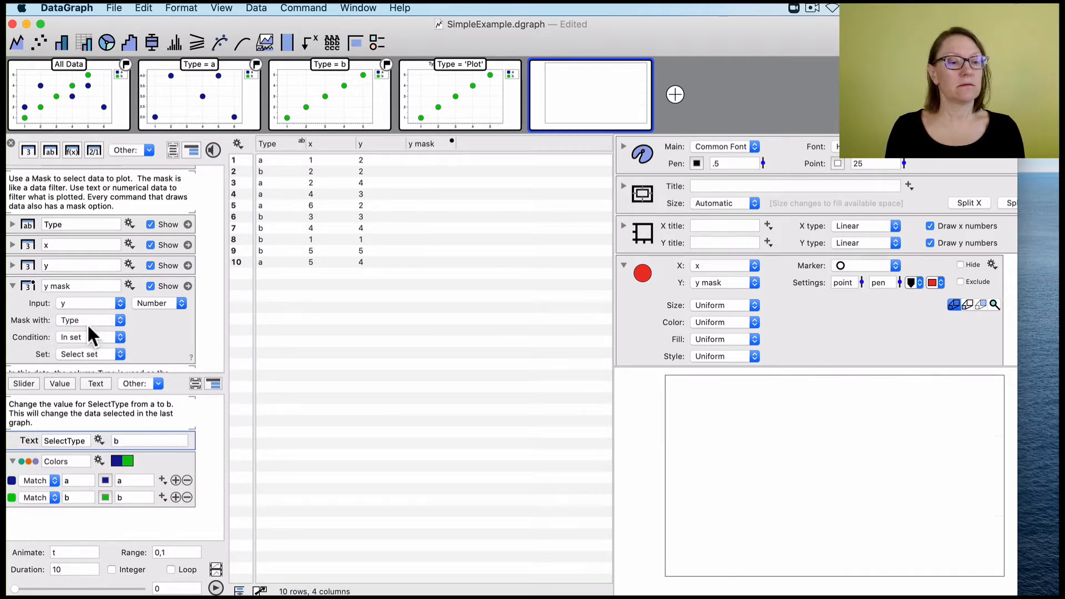
{"action": "left_click", "coordinate": [101, 351]}
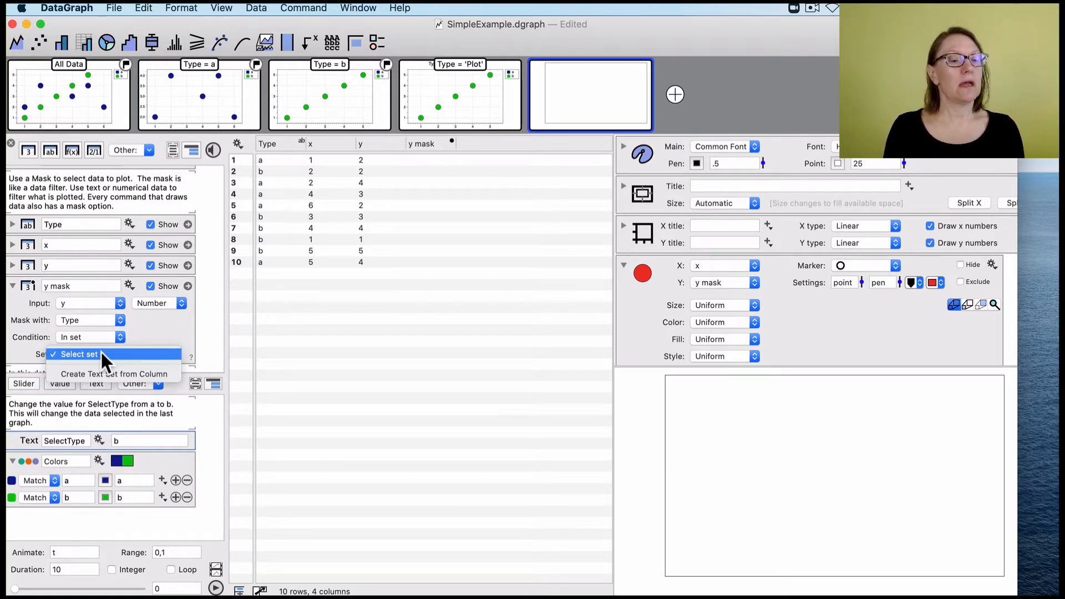
{"action": "left_click", "coordinate": [125, 373]}
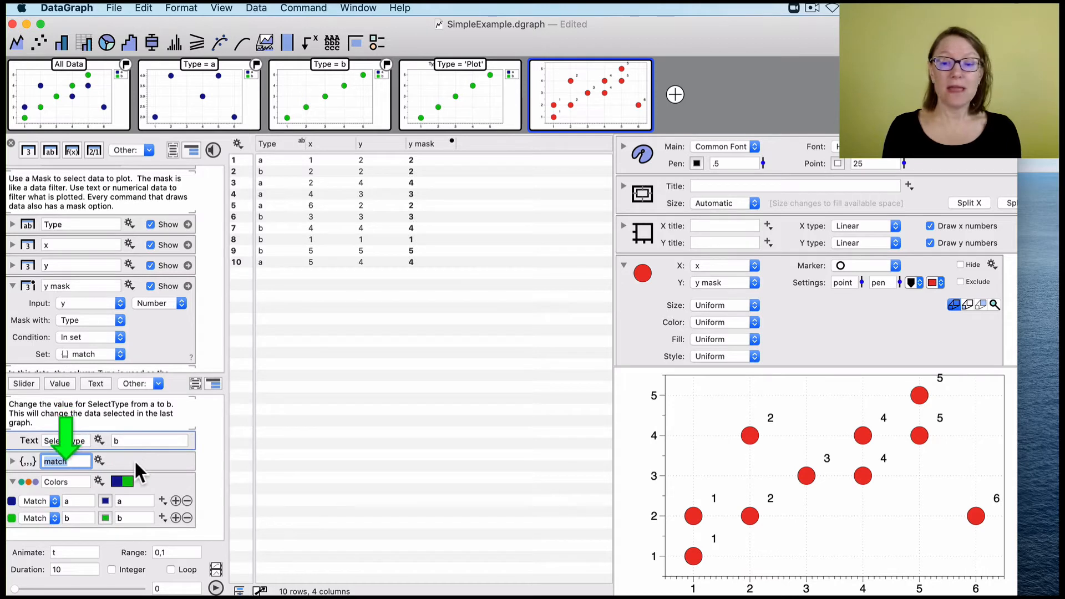
{"action": "key", "text": "Return"}
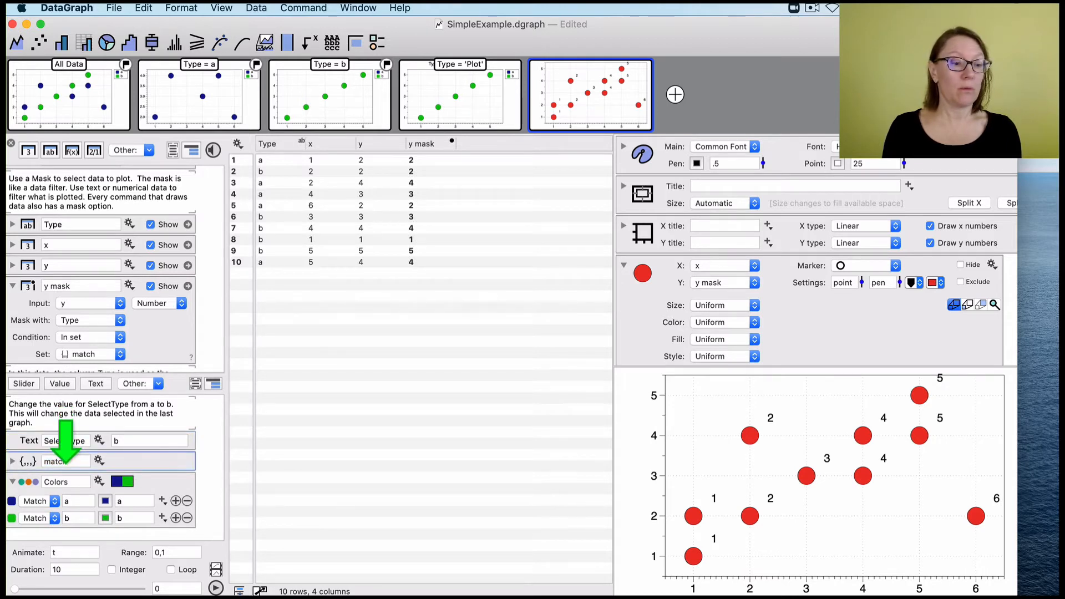
Step: Expand the text set used by the mask and toggle entries a and b off and back on
{"action": "left_click", "coordinate": [12, 461]}
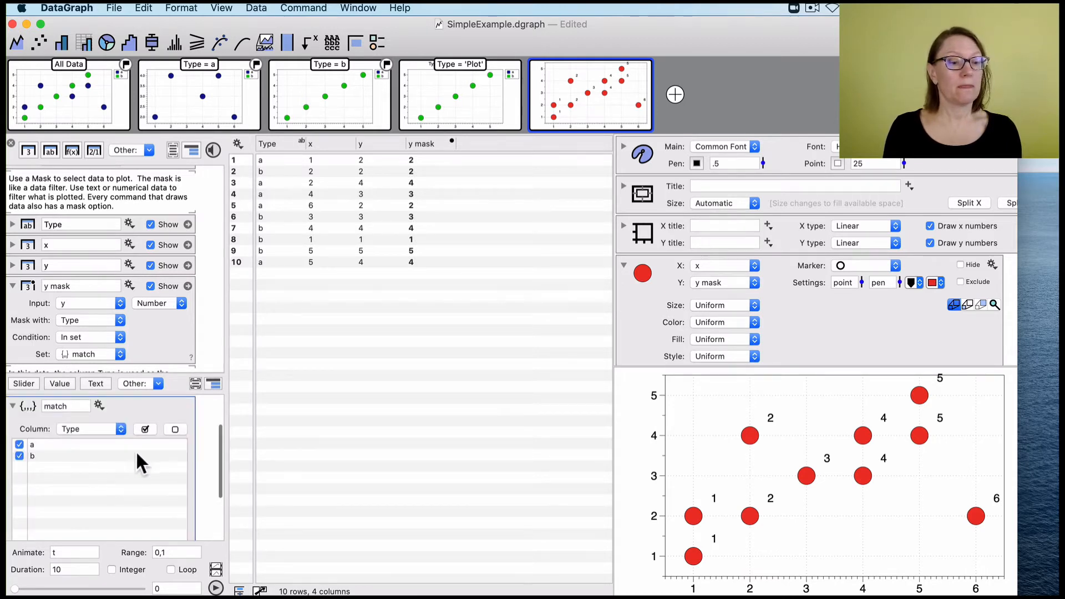
{"action": "left_click", "coordinate": [22, 445]}
{"action": "left_click", "coordinate": [20, 445]}
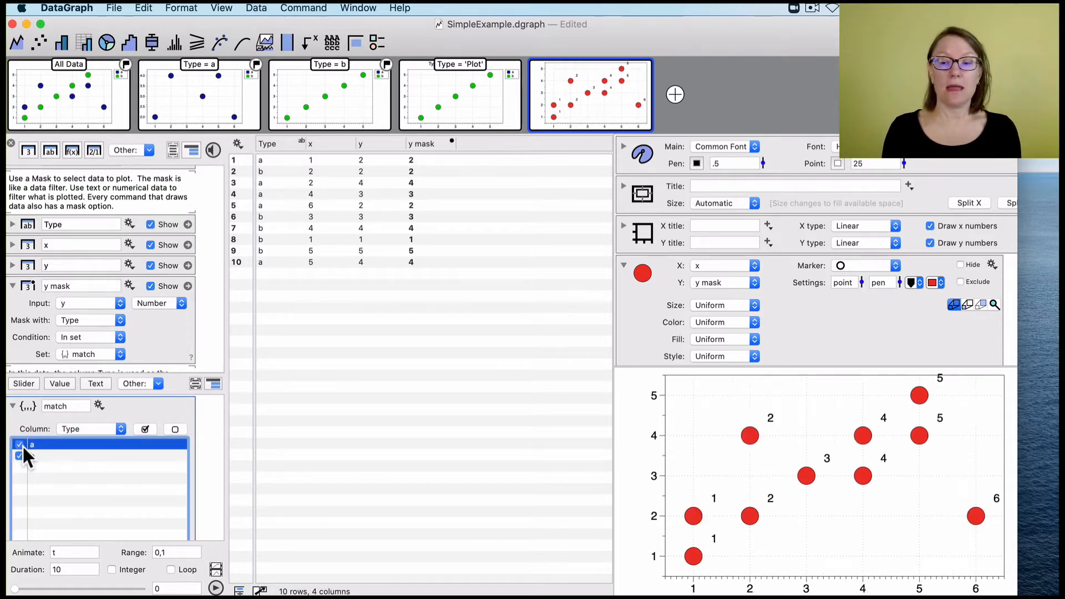
{"action": "left_click", "coordinate": [19, 456]}
{"action": "left_click", "coordinate": [18, 457]}
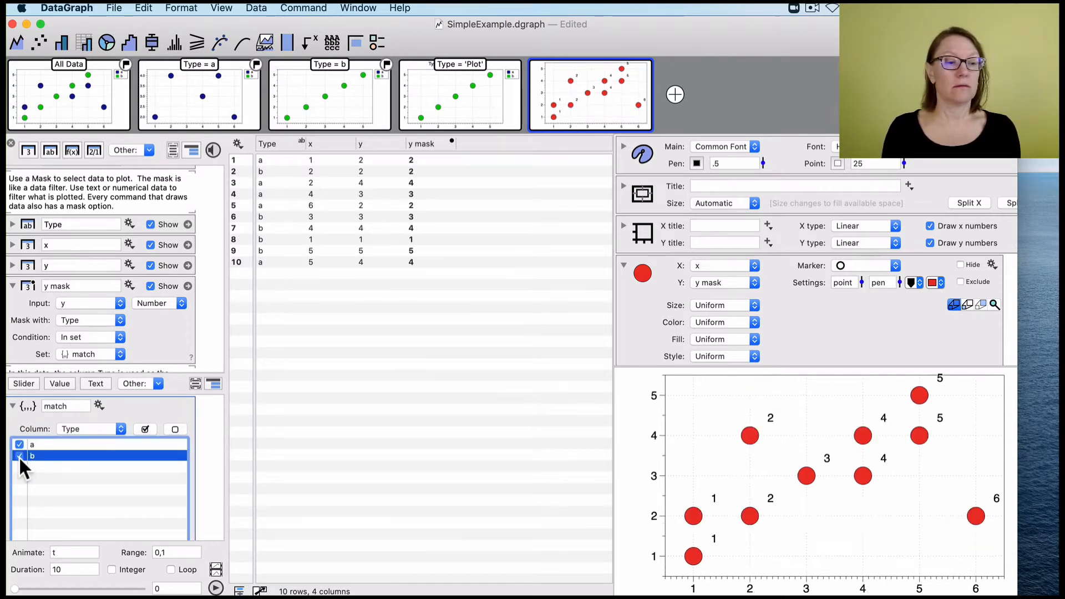
Step: Fill the plotted points by the Type column using the Colors scheme
{"action": "scroll", "coordinate": [647, 290], "scroll_direction": "down", "scroll_amount": 3}
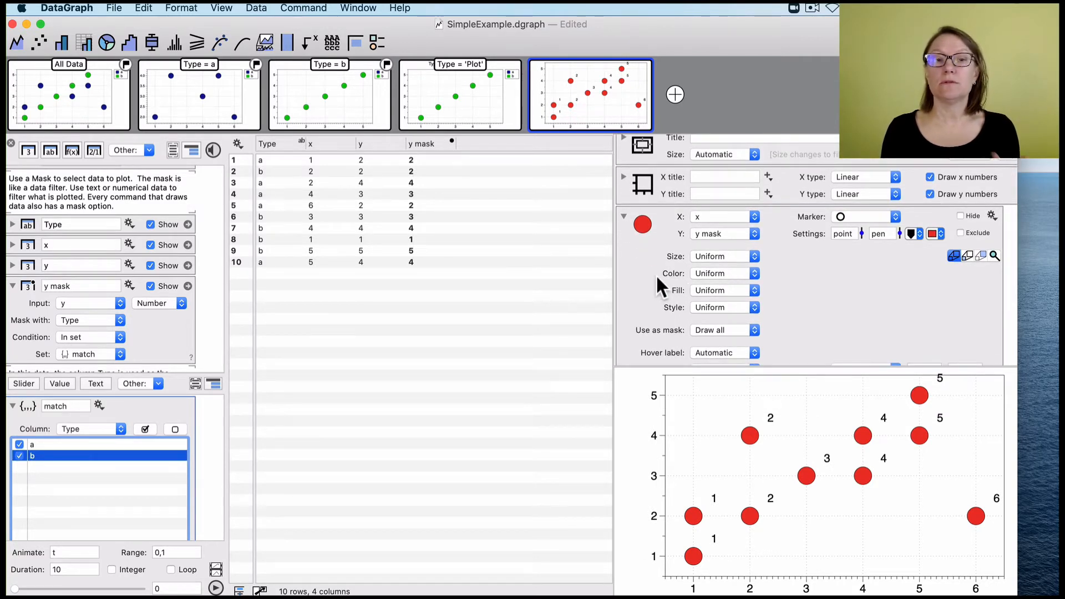
{"action": "left_click", "coordinate": [726, 291]}
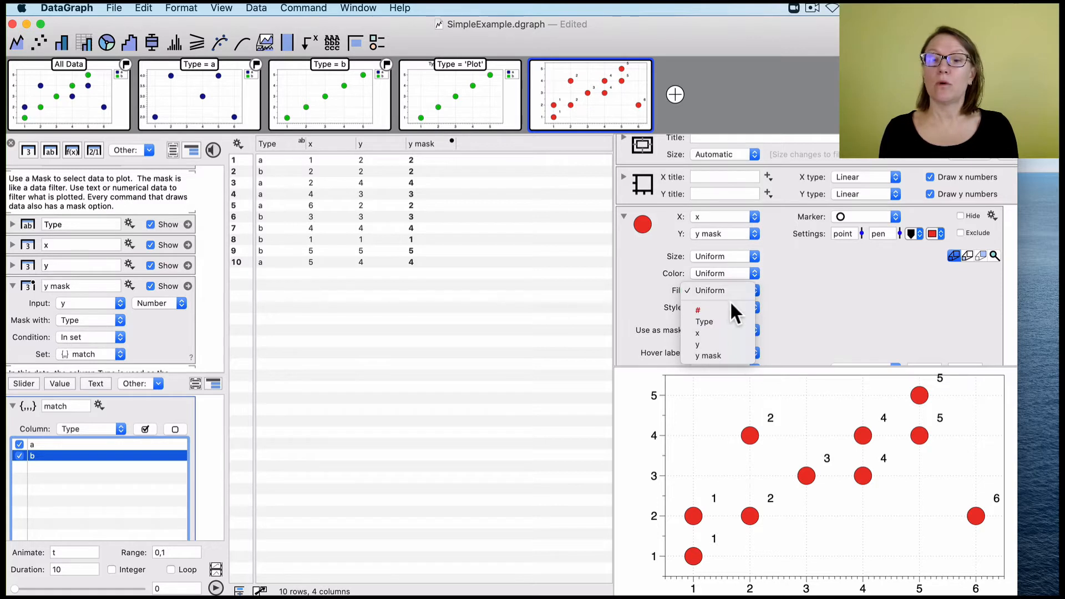
{"action": "left_click", "coordinate": [725, 320]}
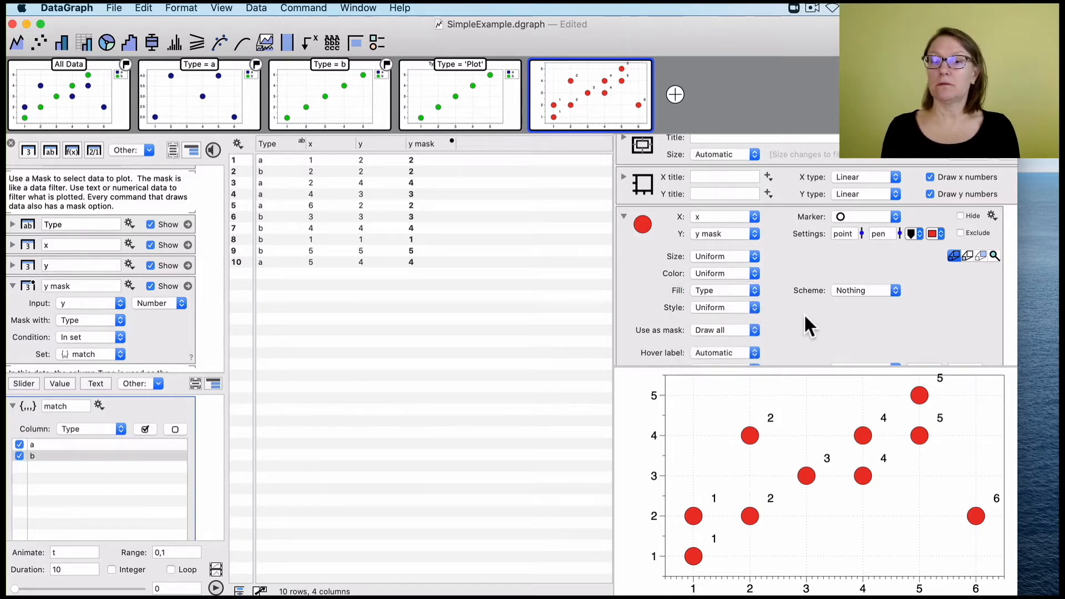
{"action": "left_click", "coordinate": [853, 288]}
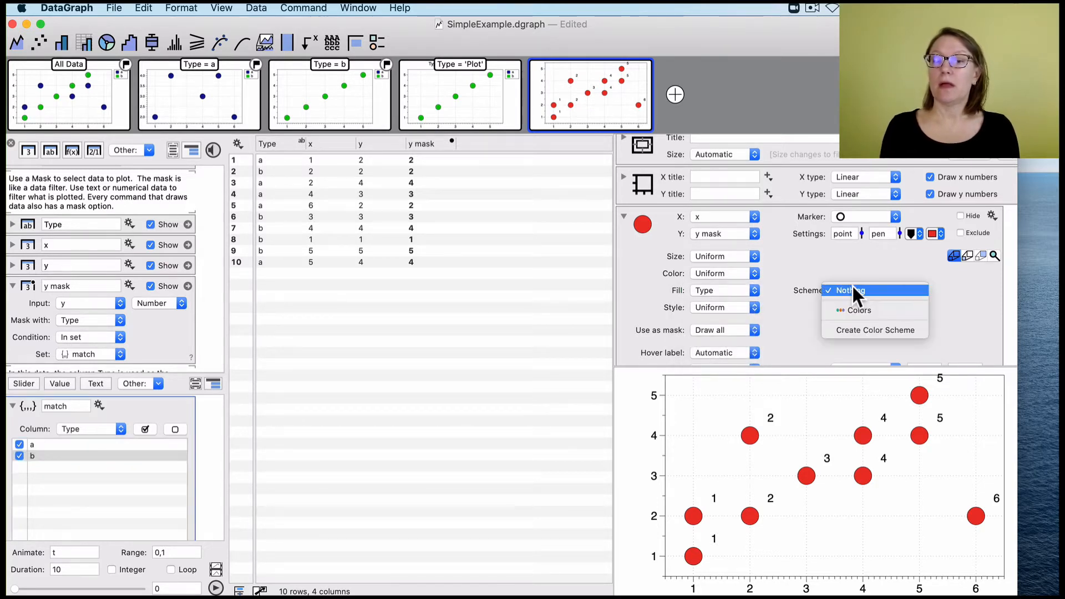
{"action": "left_click", "coordinate": [871, 308]}
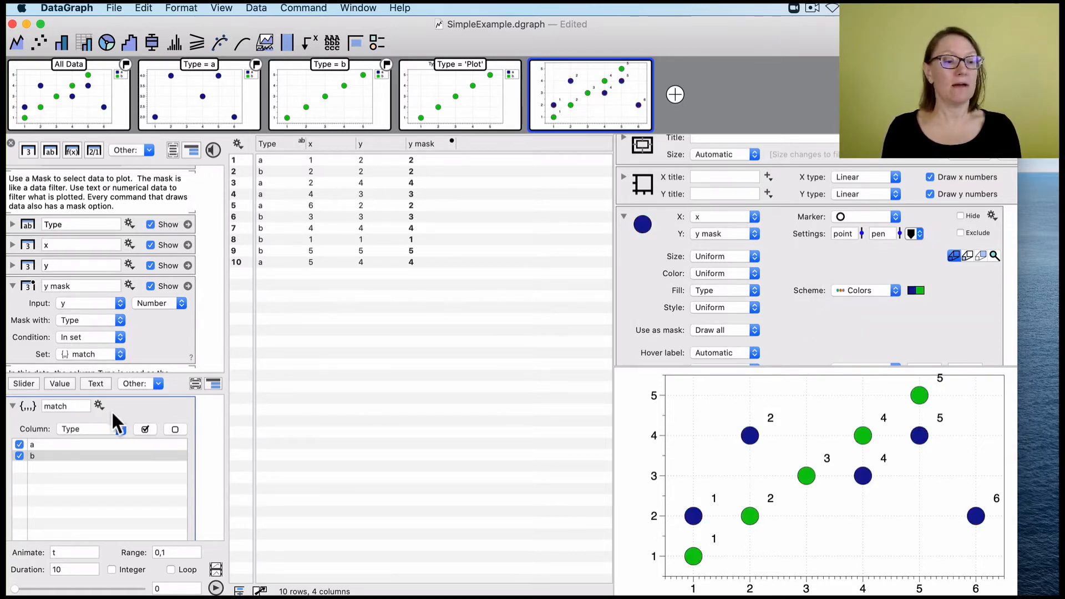
Step: Toggle entries a and b of the match set off and back on with the points coloured by type
{"action": "left_click", "coordinate": [19, 444]}
{"action": "left_click", "coordinate": [20, 444]}
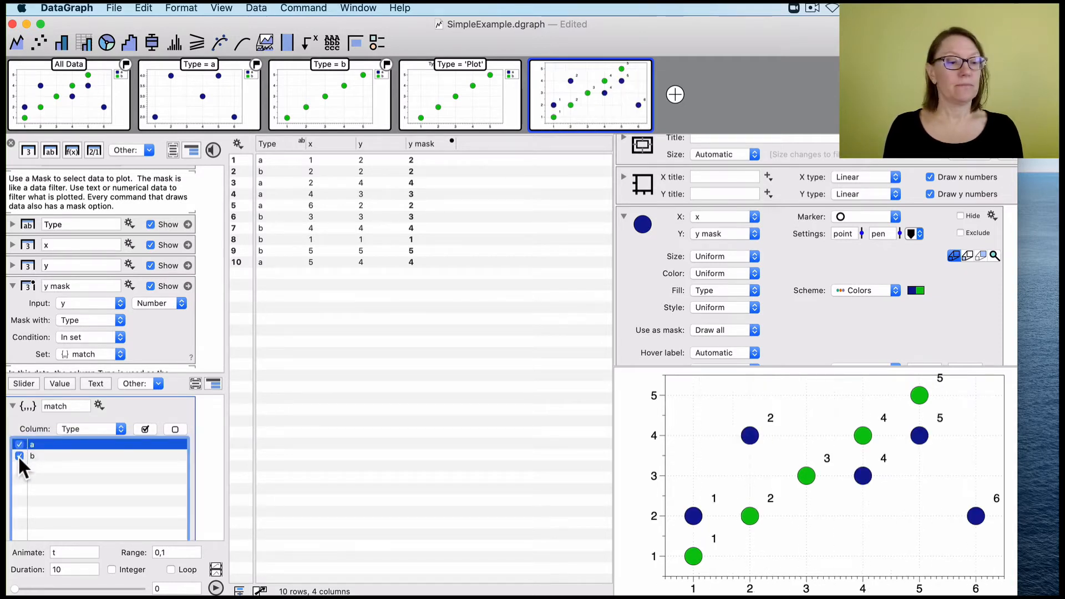
{"action": "left_click", "coordinate": [19, 455]}
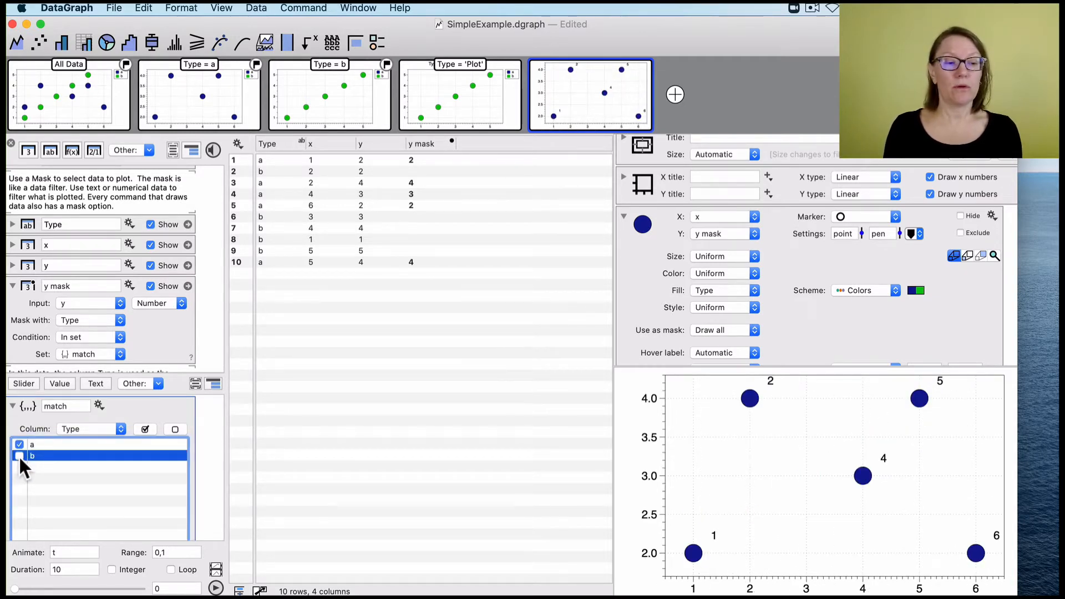
{"action": "left_click", "coordinate": [19, 455]}
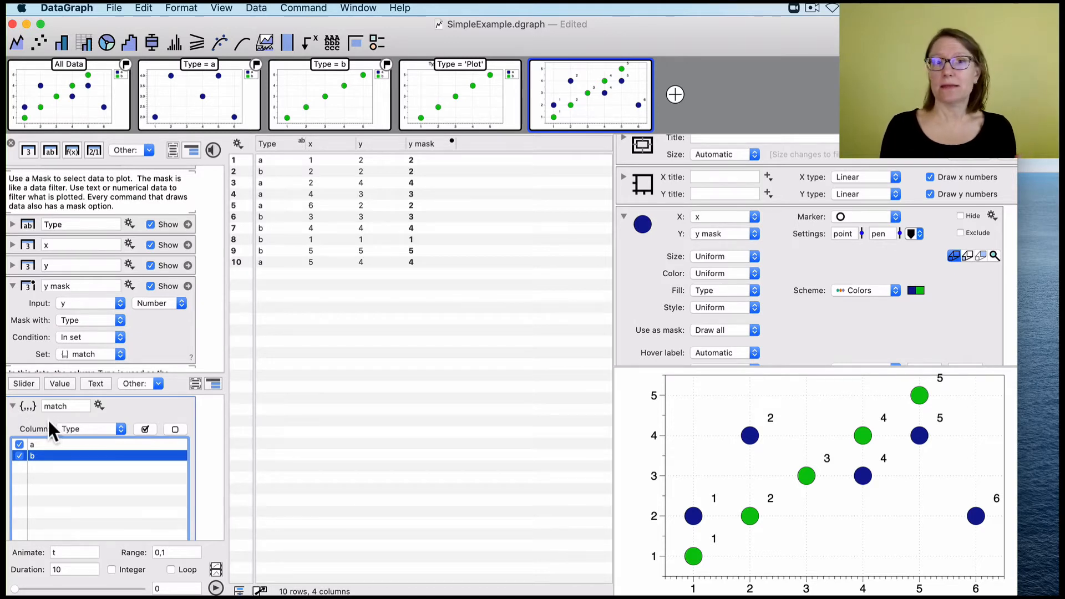
Step: Review the match set's source column options, keeping Type, and highlight the Type column in the data table
{"action": "left_click", "coordinate": [25, 417]}
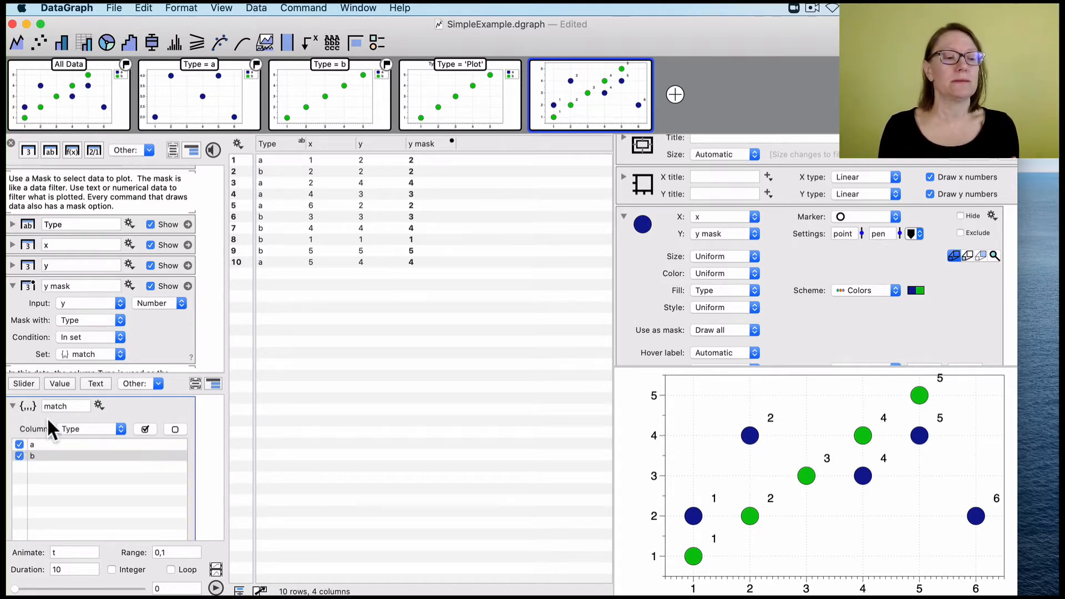
{"action": "left_click", "coordinate": [83, 428]}
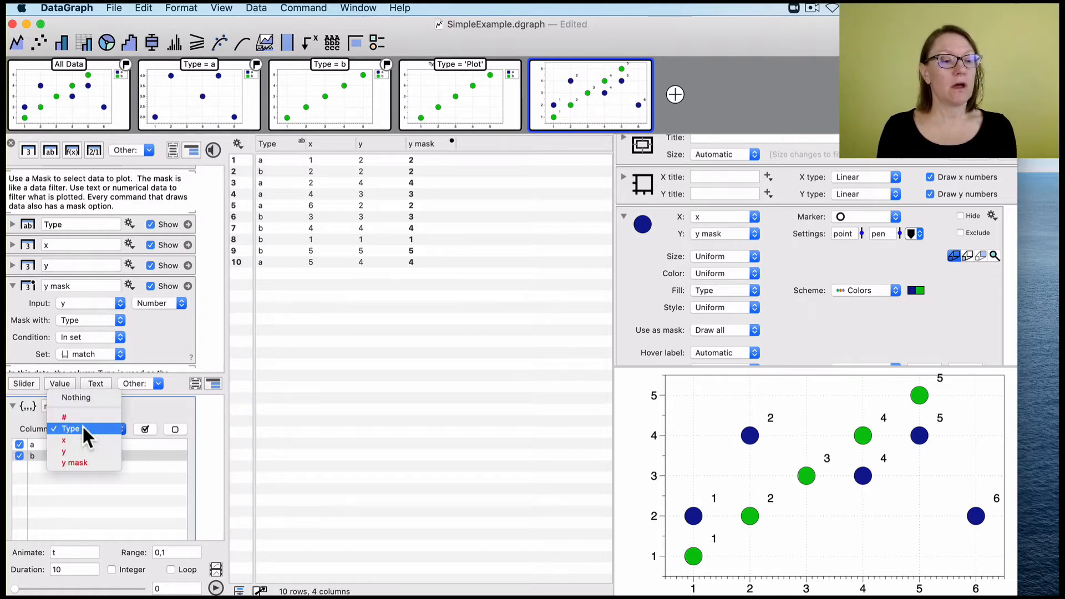
{"action": "left_click", "coordinate": [83, 428]}
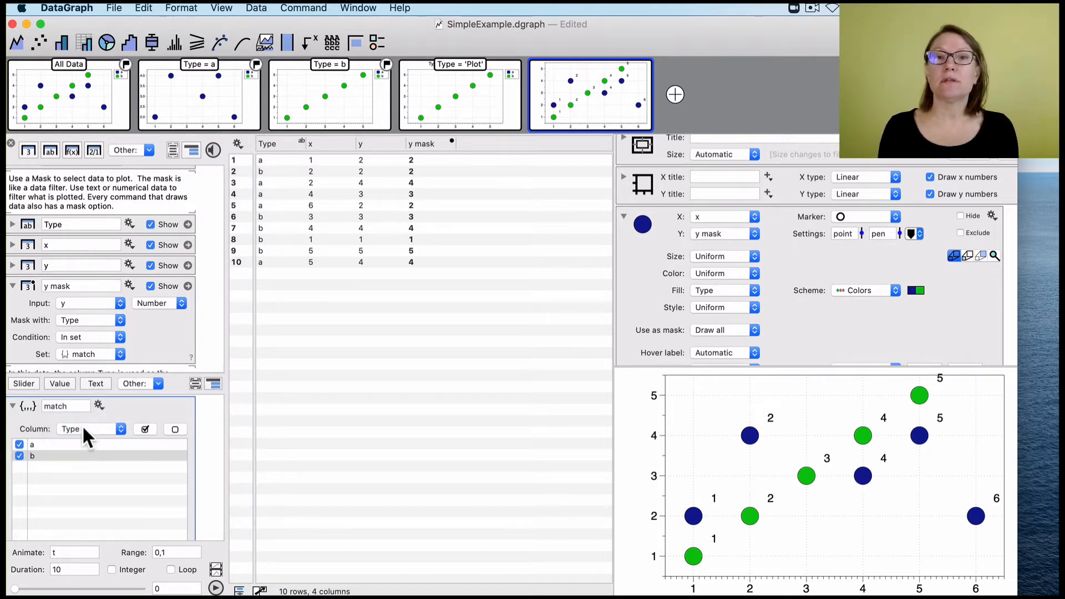
{"action": "left_click", "coordinate": [271, 140]}
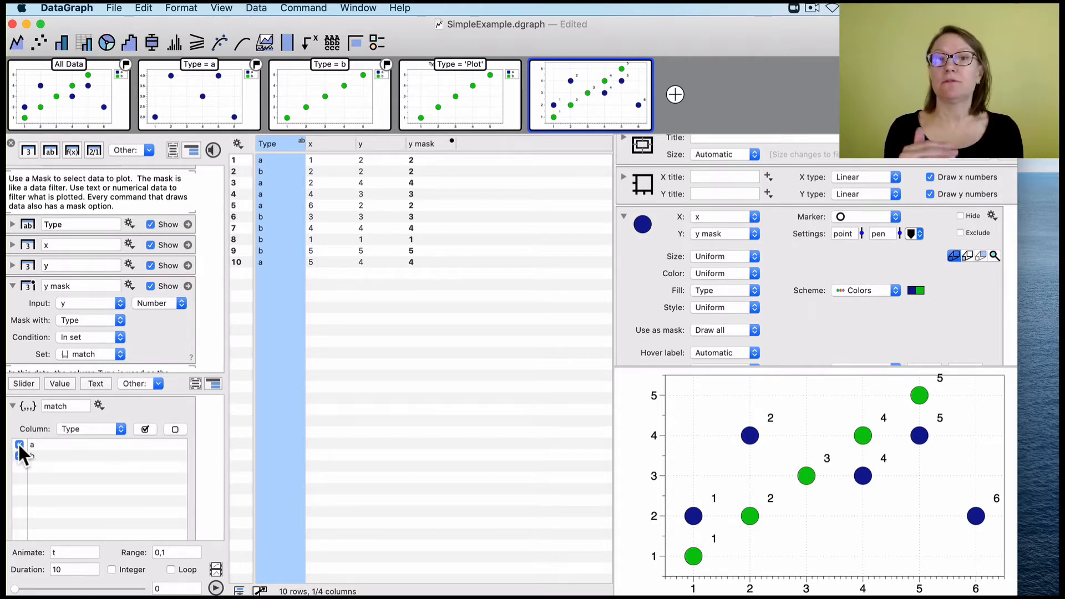
{"action": "left_click", "coordinate": [79, 429]}
{"action": "left_click", "coordinate": [78, 429]}
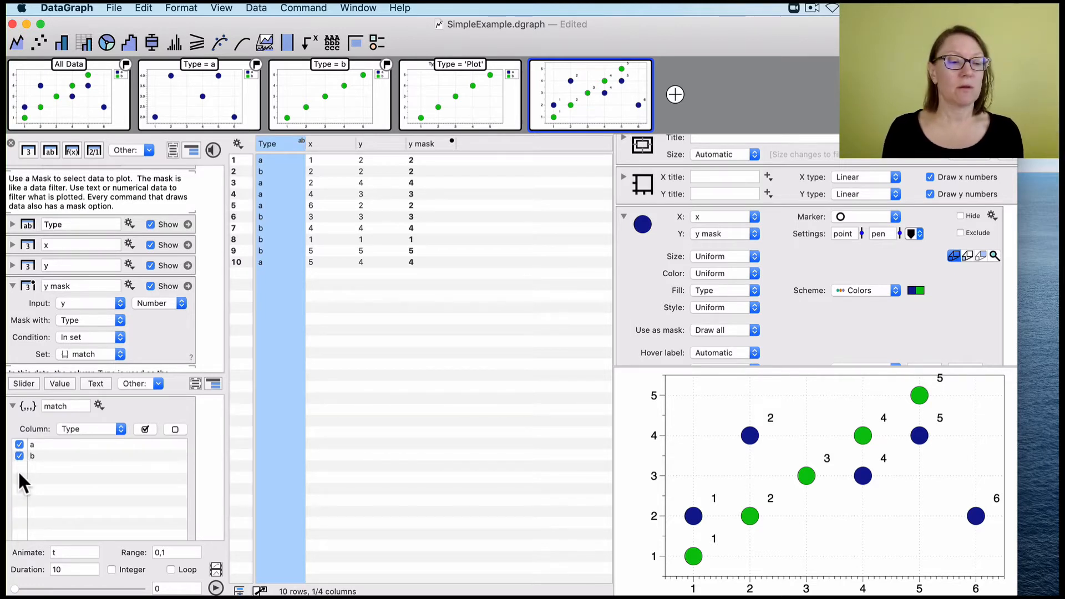
Step: Collapse the match set, deselect the Type column and switch to the presentation slides
{"action": "left_click", "coordinate": [12, 407]}
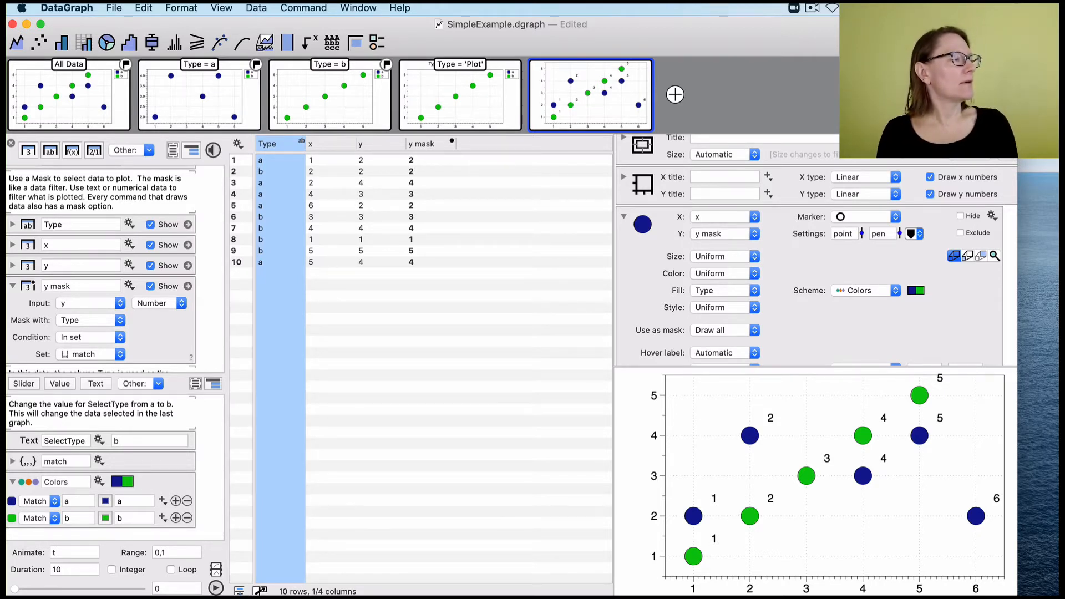
{"action": "left_click", "coordinate": [426, 321]}
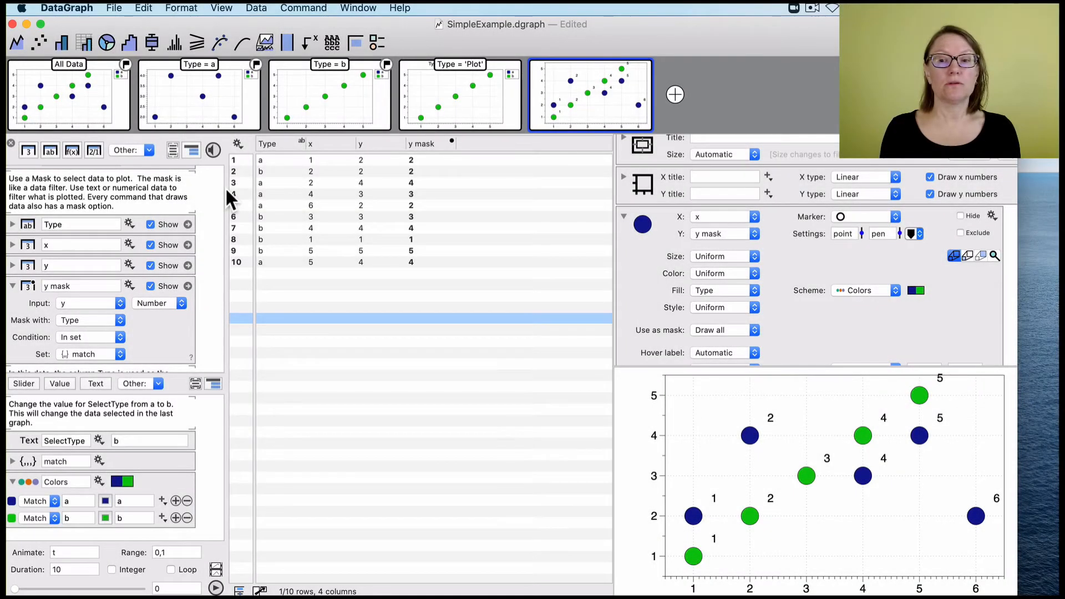
{"action": "key", "text": "ctrl+Left"}
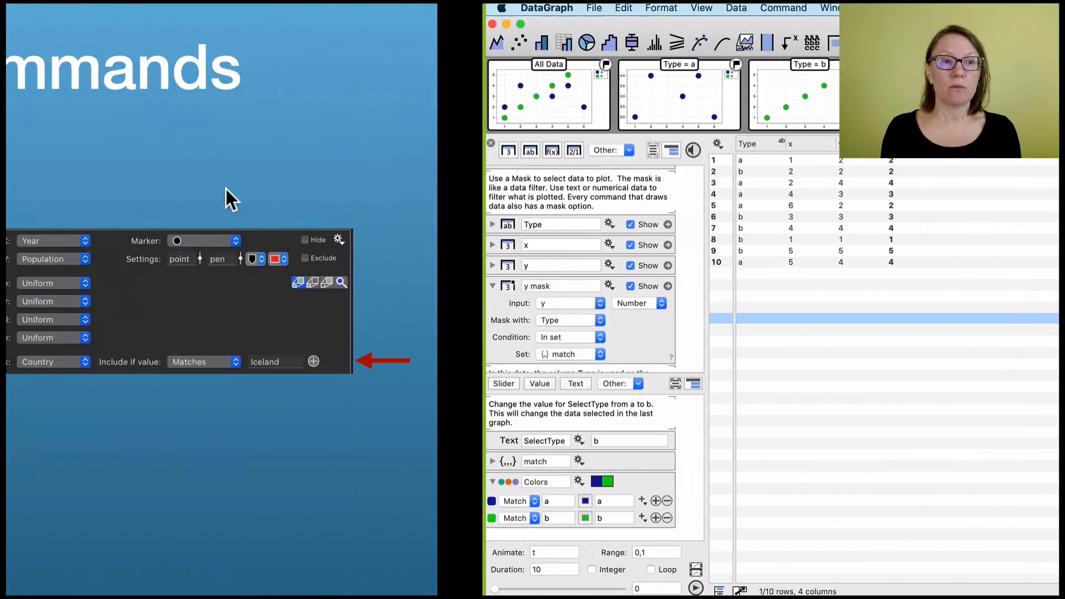
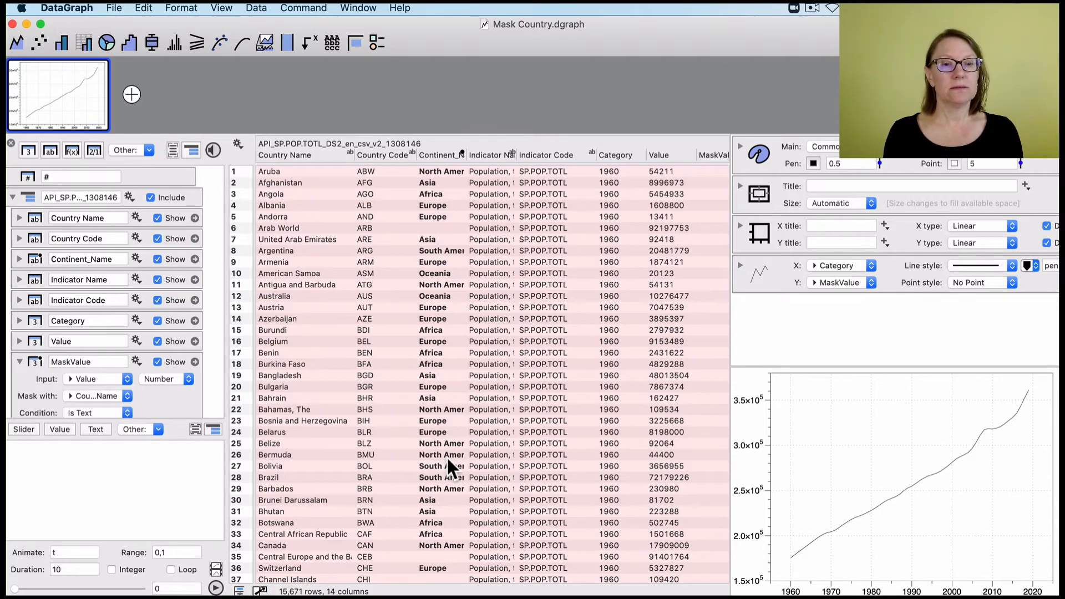
Step: Examine the Country Name, Country Code, Continent_Name and Value columns of the population table in Mask Country.dgraph
{"action": "scroll", "coordinate": [447, 458], "scroll_direction": "down", "scroll_amount": 13}
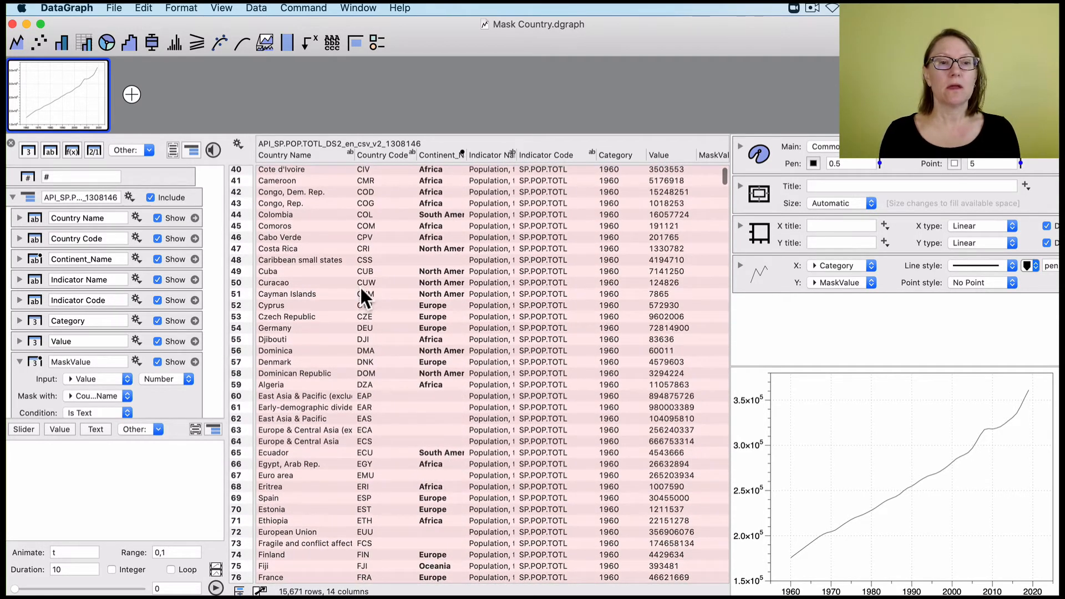
{"action": "left_click", "coordinate": [308, 154]}
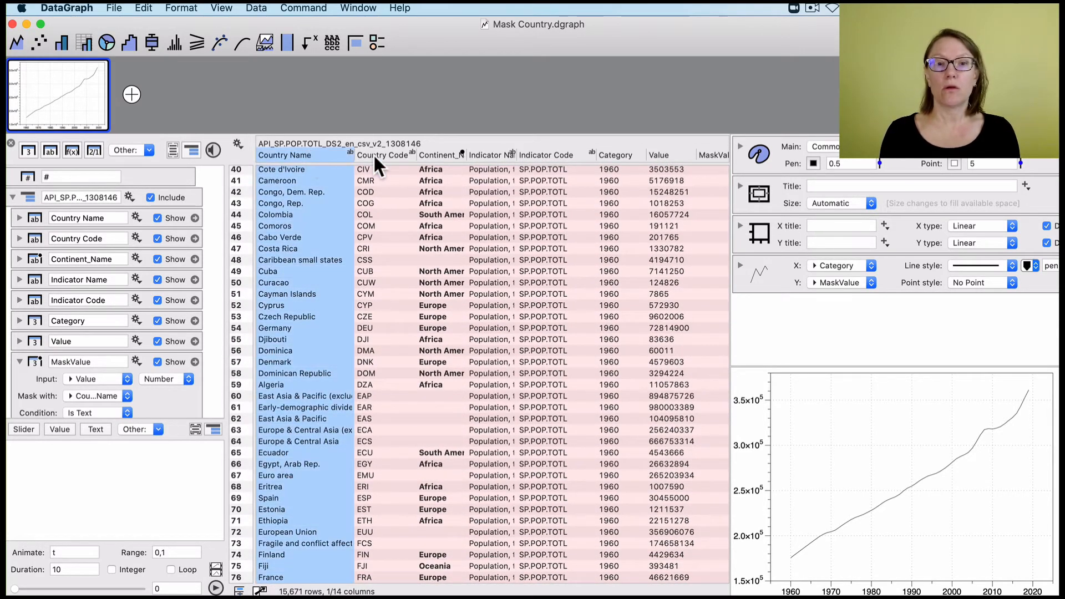
{"action": "left_click", "coordinate": [381, 154]}
{"action": "left_click", "coordinate": [444, 154]}
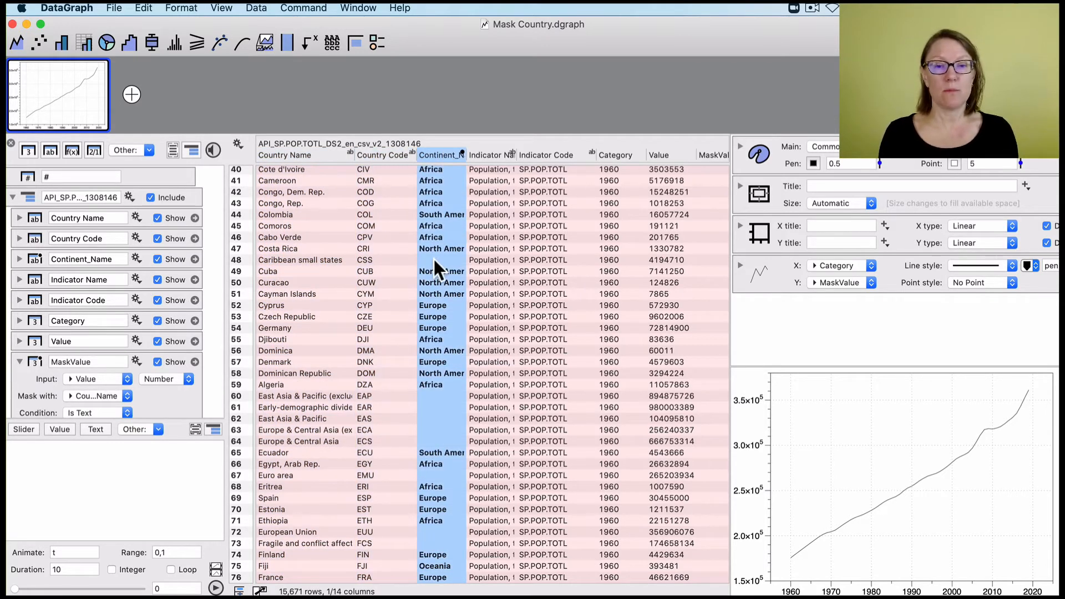
{"action": "scroll", "coordinate": [434, 258], "scroll_direction": "right", "scroll_amount": 6}
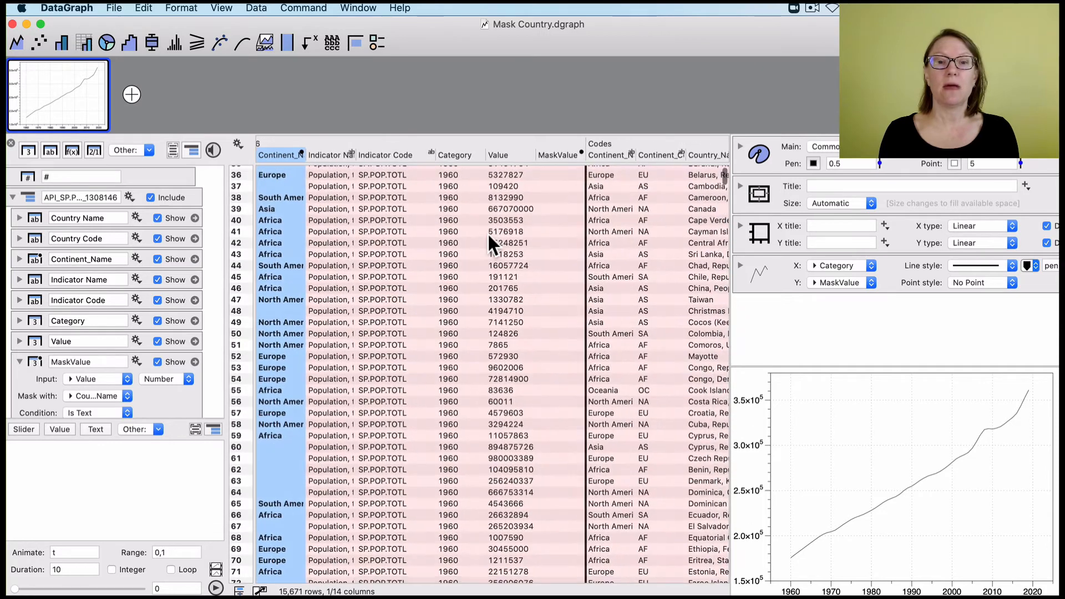
{"action": "left_click", "coordinate": [513, 151]}
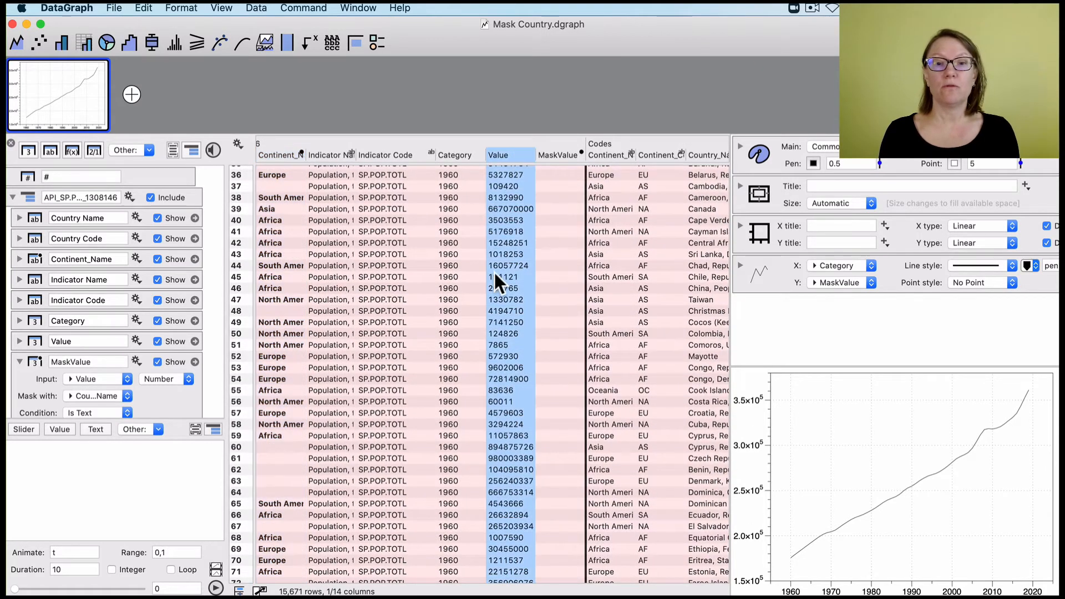
Step: Examine the MaskValue column, going down the rows to find an entry that passes the mask
{"action": "scroll", "coordinate": [493, 271], "scroll_direction": "right", "scroll_amount": 4}
{"action": "scroll", "coordinate": [494, 270], "scroll_direction": "up", "scroll_amount": 2}
{"action": "left_click", "coordinate": [448, 156]}
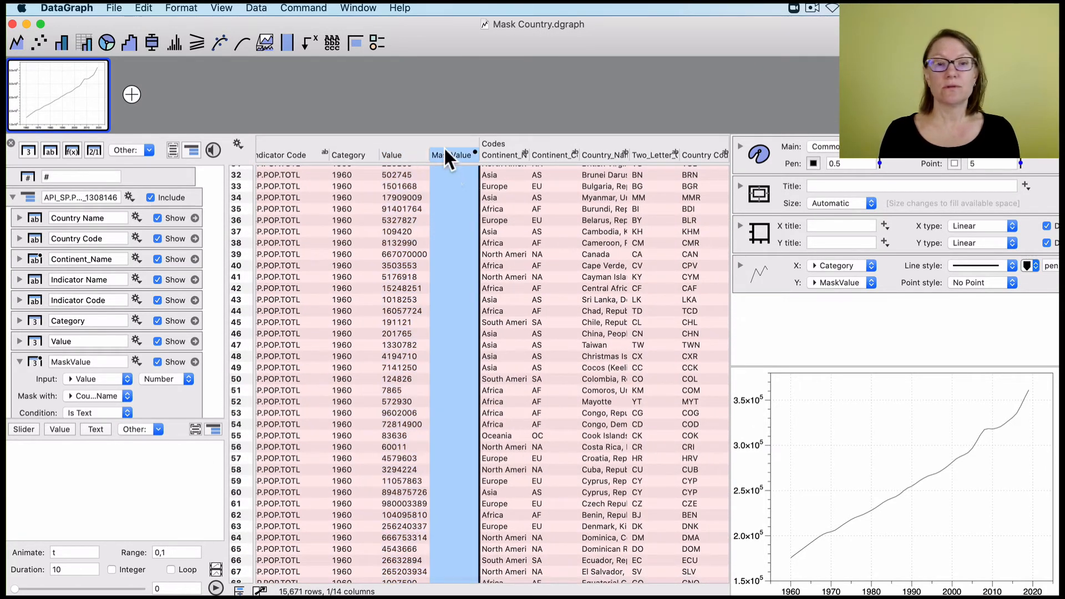
{"action": "scroll", "coordinate": [427, 338], "scroll_direction": "down", "scroll_amount": 15}
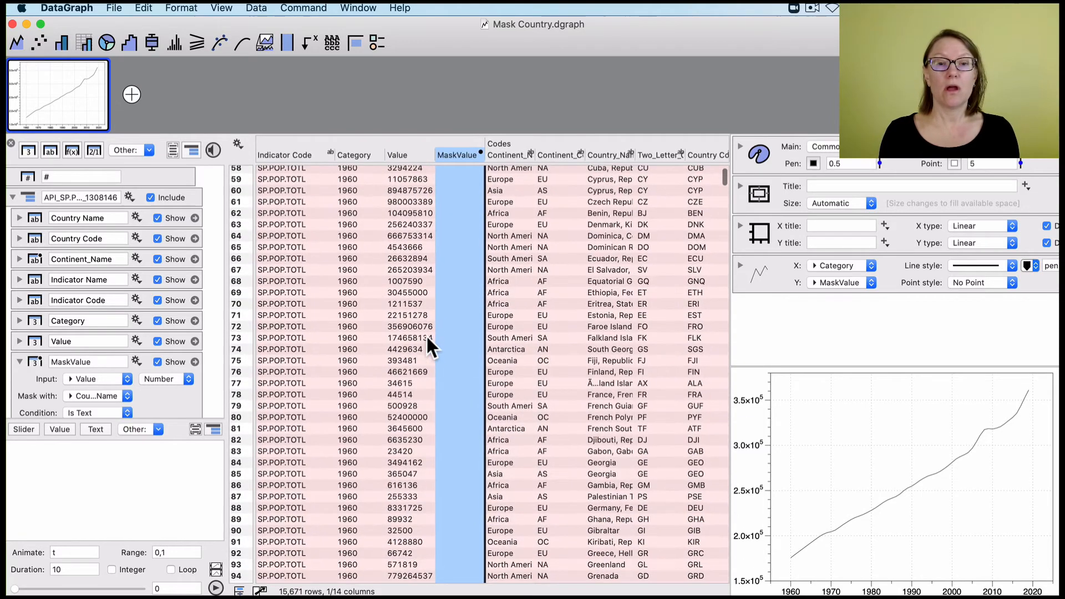
{"action": "scroll", "coordinate": [427, 339], "scroll_direction": "left", "scroll_amount": 2}
{"action": "scroll", "coordinate": [426, 335], "scroll_direction": "up", "scroll_amount": 1}
{"action": "scroll", "coordinate": [426, 334], "scroll_direction": "left", "scroll_amount": 5}
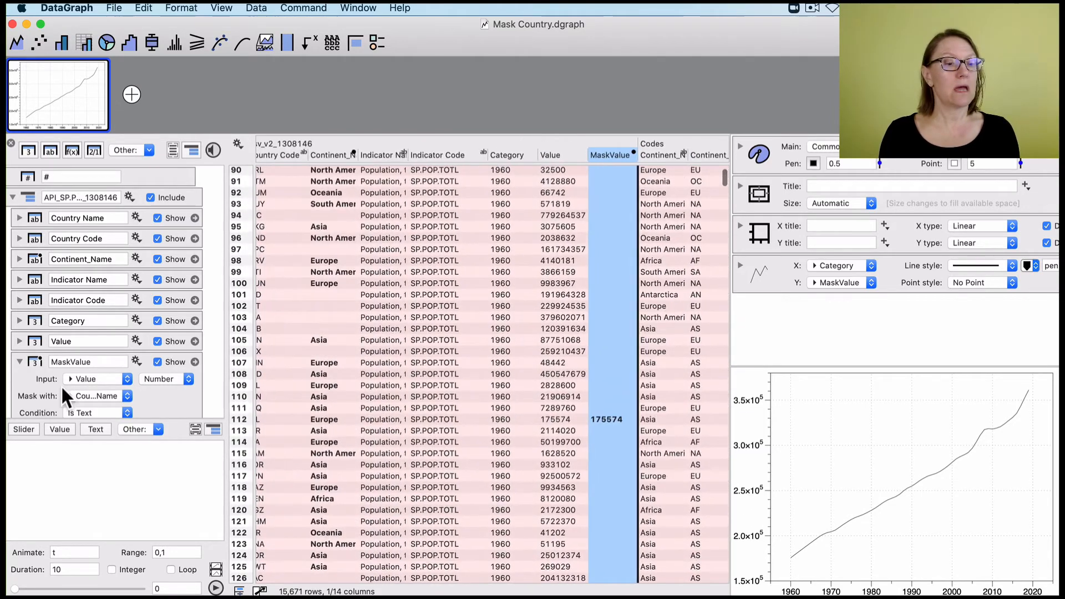
Step: Enlarge the column definitions area to expose all of MaskValue's mask settings, keeping its Number input type
{"action": "left_click", "coordinate": [172, 385]}
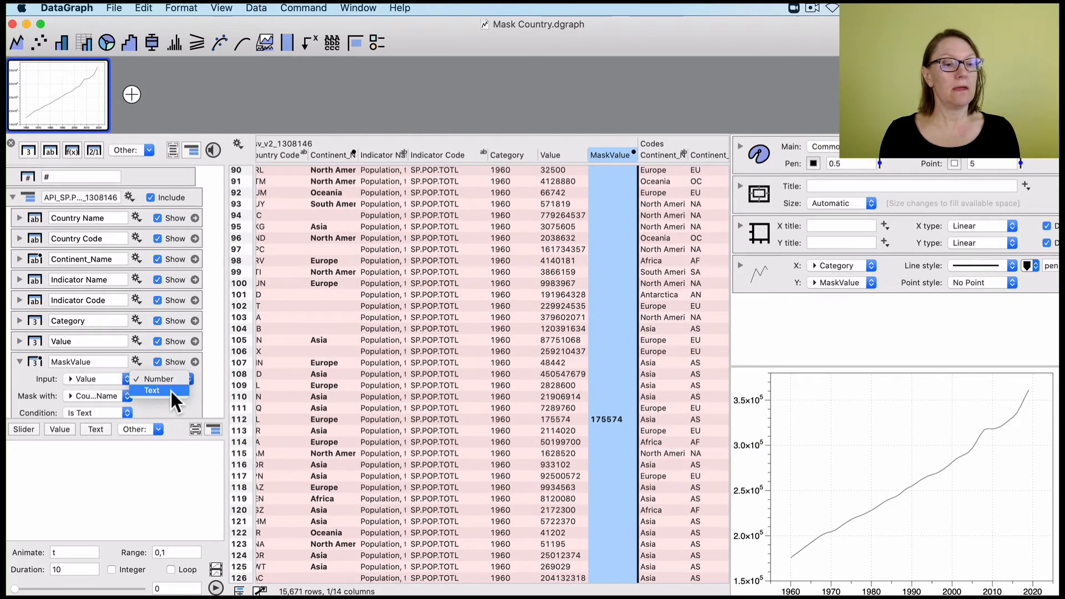
{"action": "left_click", "coordinate": [205, 389]}
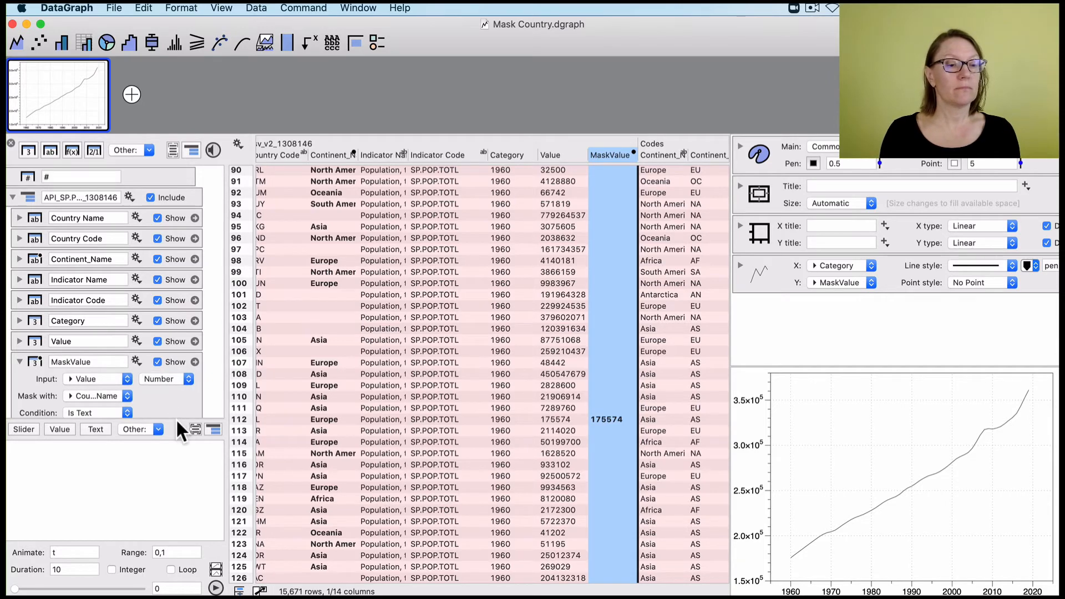
{"action": "left_click_drag", "start_coordinate": [177, 420], "coordinate": [187, 514]}
{"action": "left_click", "coordinate": [171, 392]}
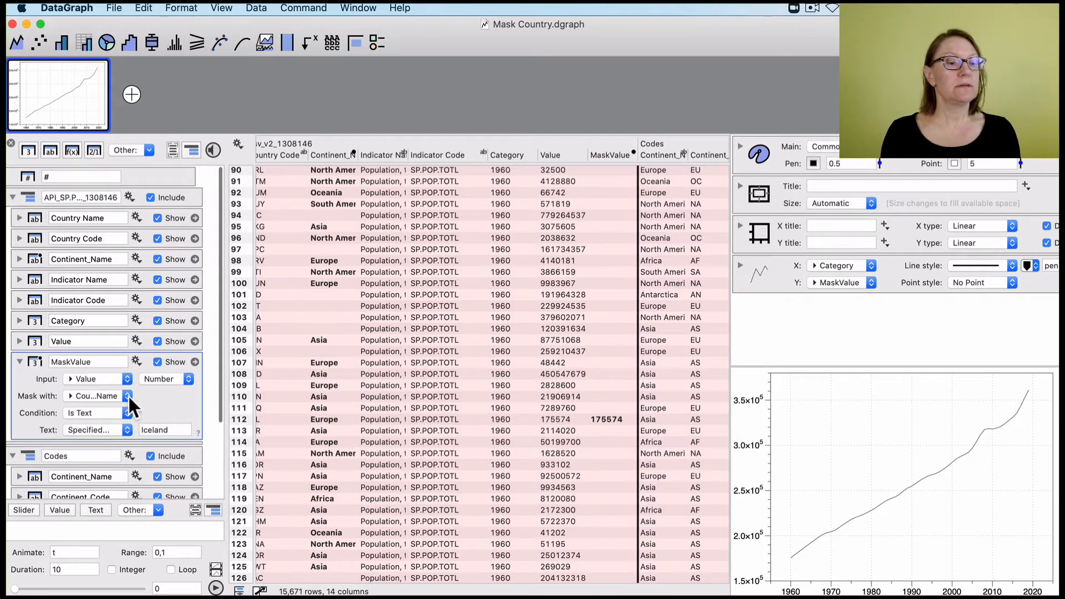
{"action": "scroll", "coordinate": [172, 397], "scroll_direction": "down", "scroll_amount": 2}
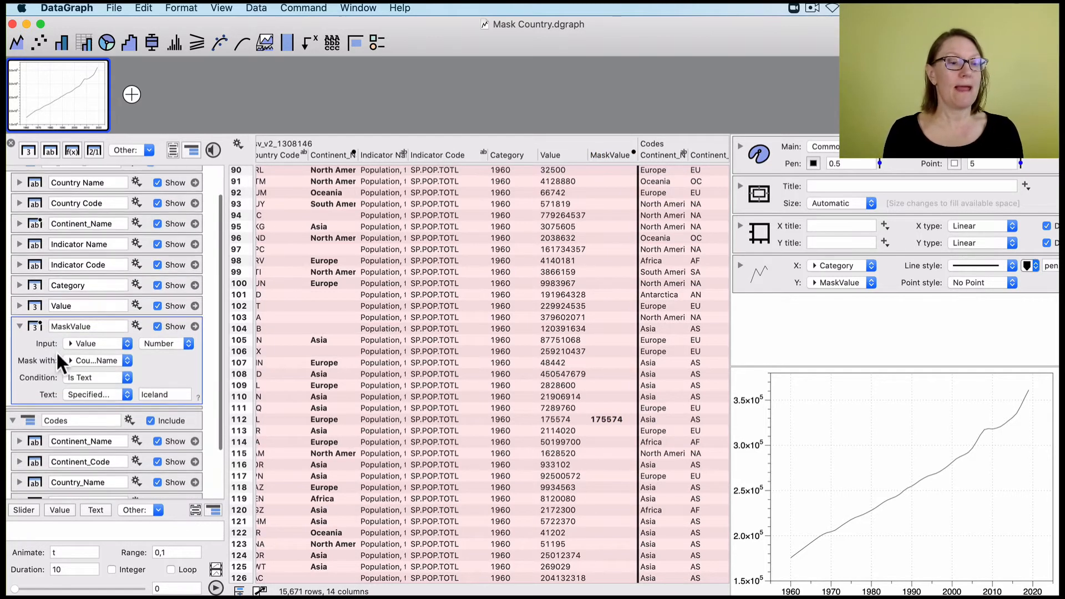
Step: Review MaskValue's Value input, its country name mask column and its specified match text Iceland
{"action": "left_click", "coordinate": [562, 155]}
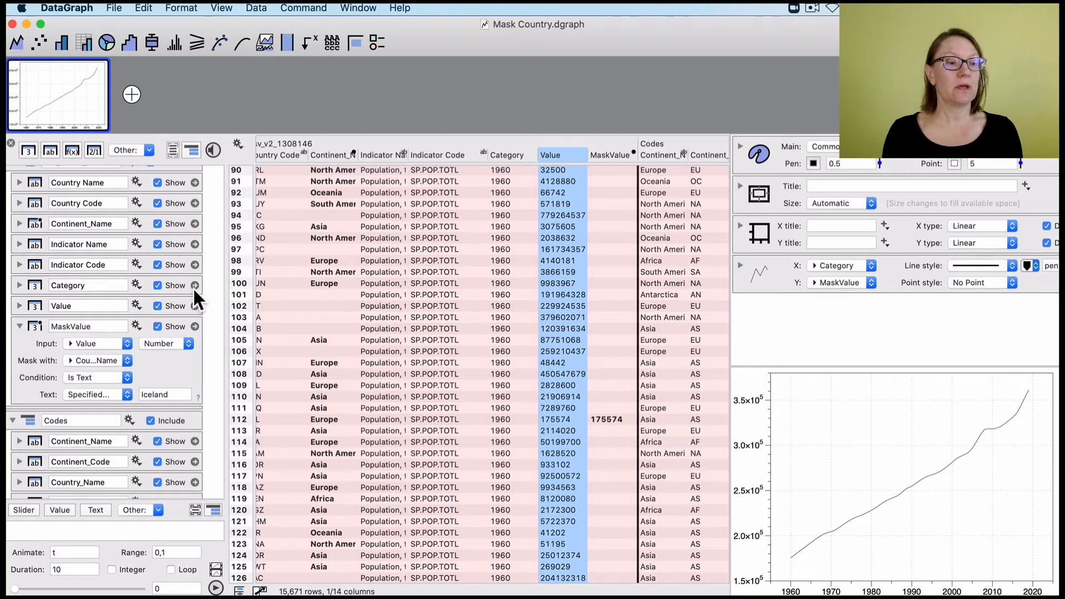
{"action": "left_click", "coordinate": [92, 360]}
{"action": "left_click", "coordinate": [92, 357]}
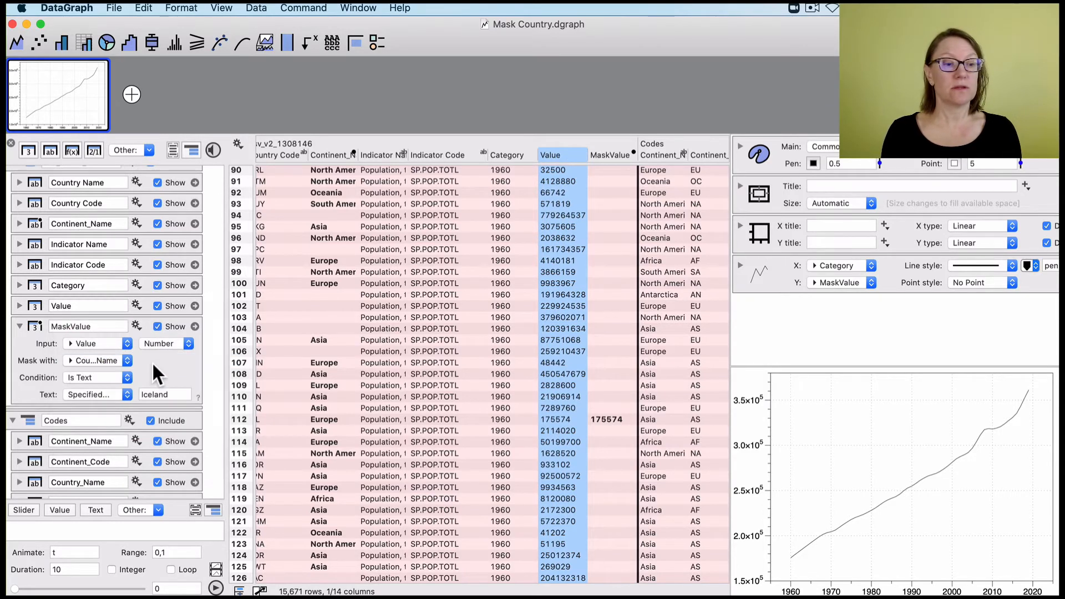
{"action": "left_click", "coordinate": [102, 391]}
{"action": "left_click", "coordinate": [102, 391]}
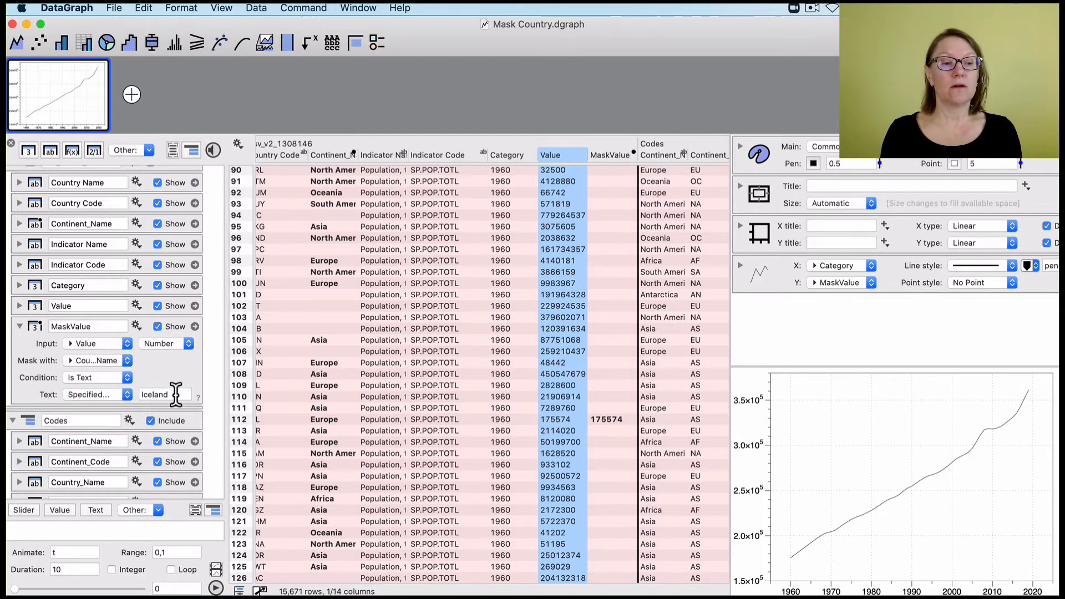
{"action": "left_click_drag", "start_coordinate": [176, 394], "coordinate": [139, 390]}
{"action": "left_click", "coordinate": [176, 367]}
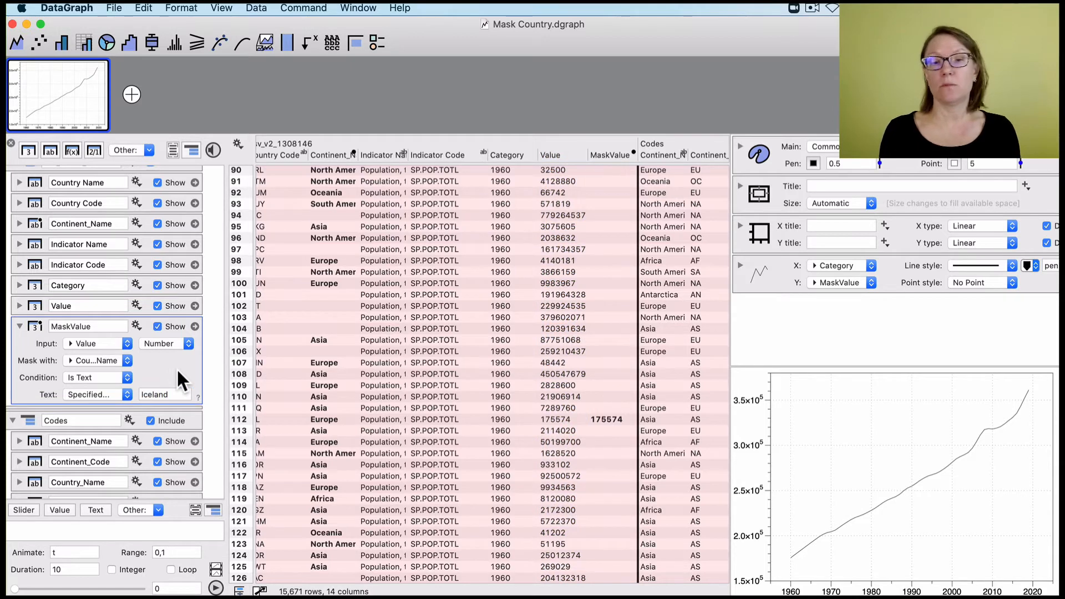
Step: Look across the table around MaskValue and select the line plot of MaskValue against Category
{"action": "scroll", "coordinate": [486, 257], "scroll_direction": "right", "scroll_amount": 5}
{"action": "scroll", "coordinate": [485, 256], "scroll_direction": "right", "scroll_amount": 2}
{"action": "scroll", "coordinate": [528, 258], "scroll_direction": "left", "scroll_amount": 3}
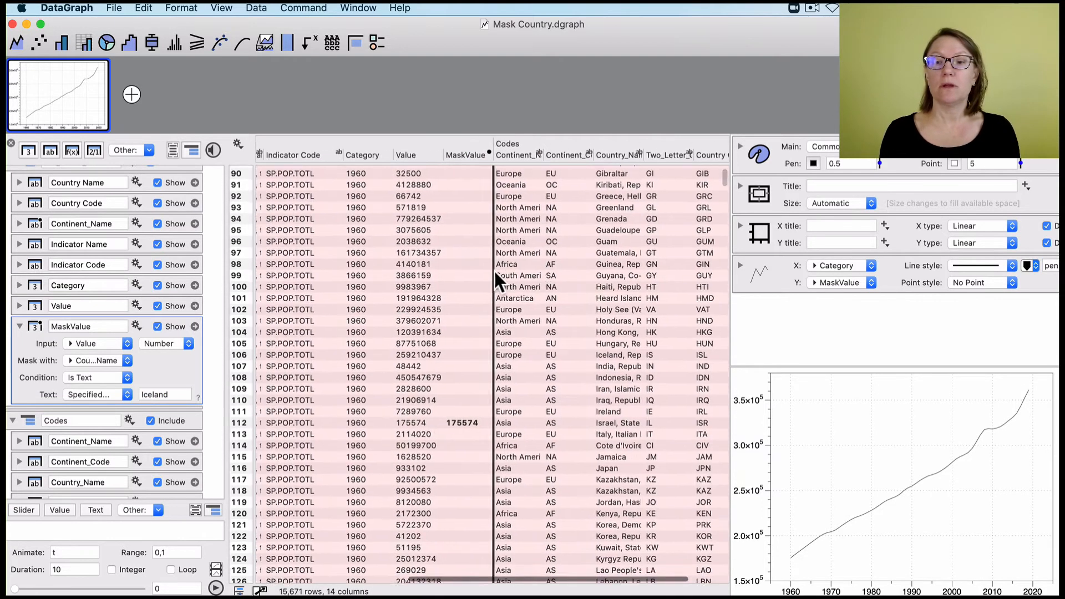
{"action": "left_click", "coordinate": [773, 271]}
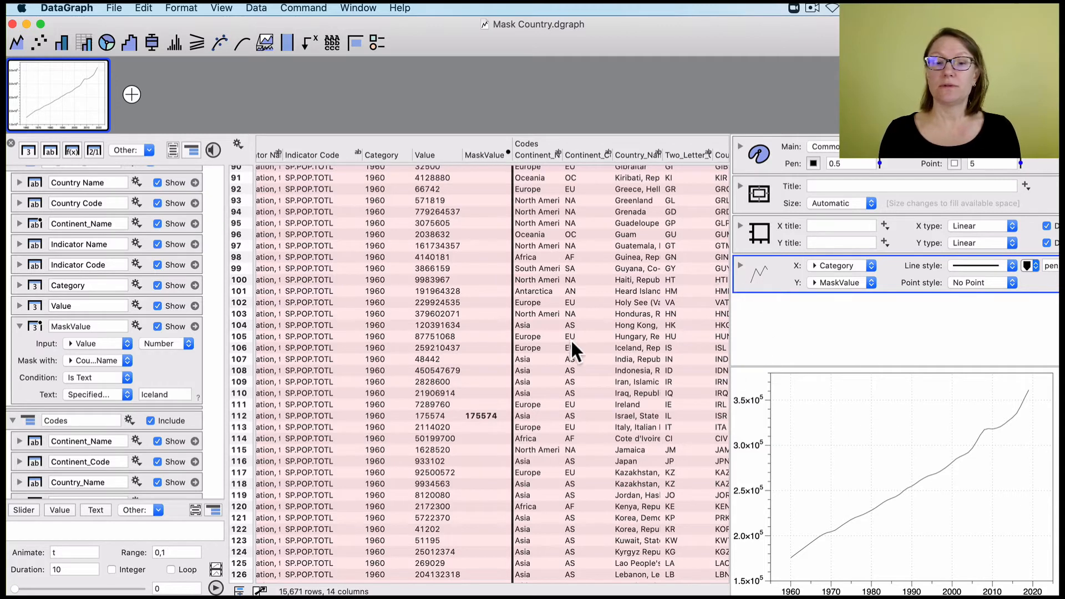
Step: Add a second, blank graph to the document and select the MaskValue column in the table
{"action": "scroll", "coordinate": [566, 341], "scroll_direction": "right", "scroll_amount": 2}
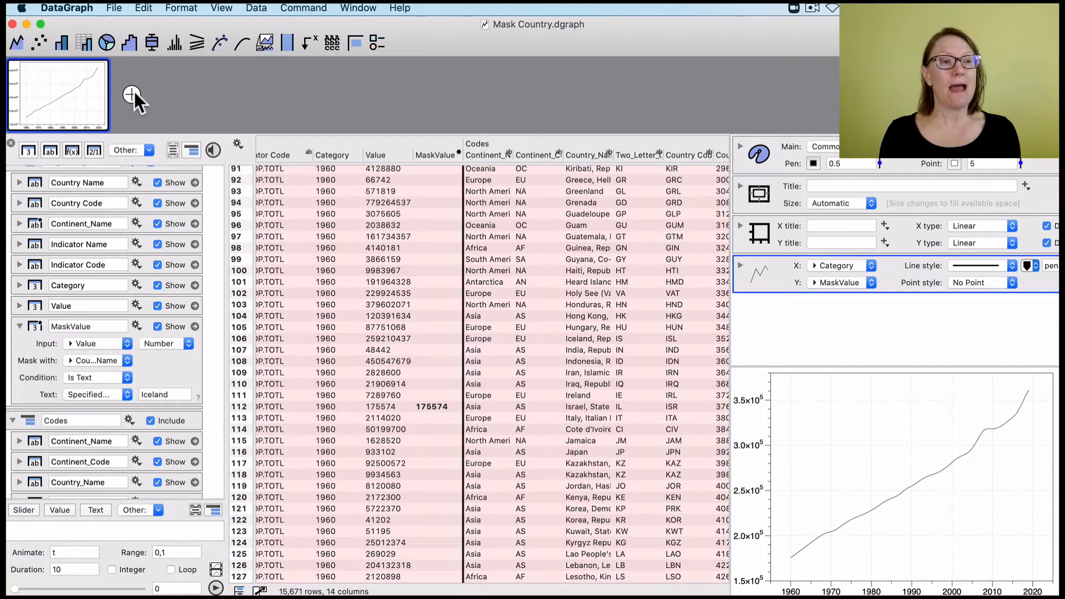
{"action": "left_click", "coordinate": [135, 91]}
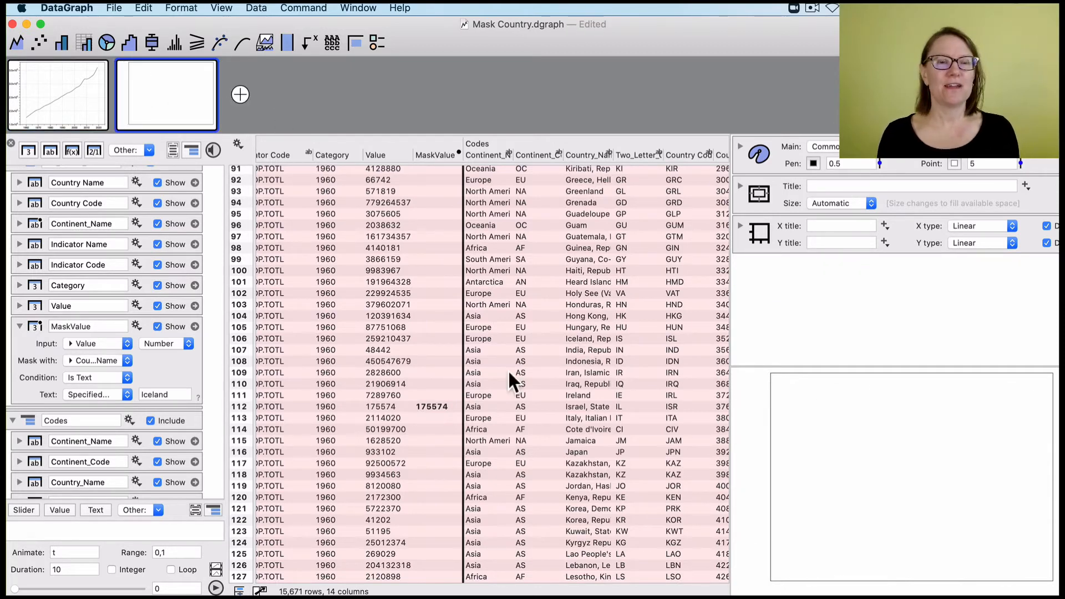
{"action": "left_click", "coordinate": [436, 155]}
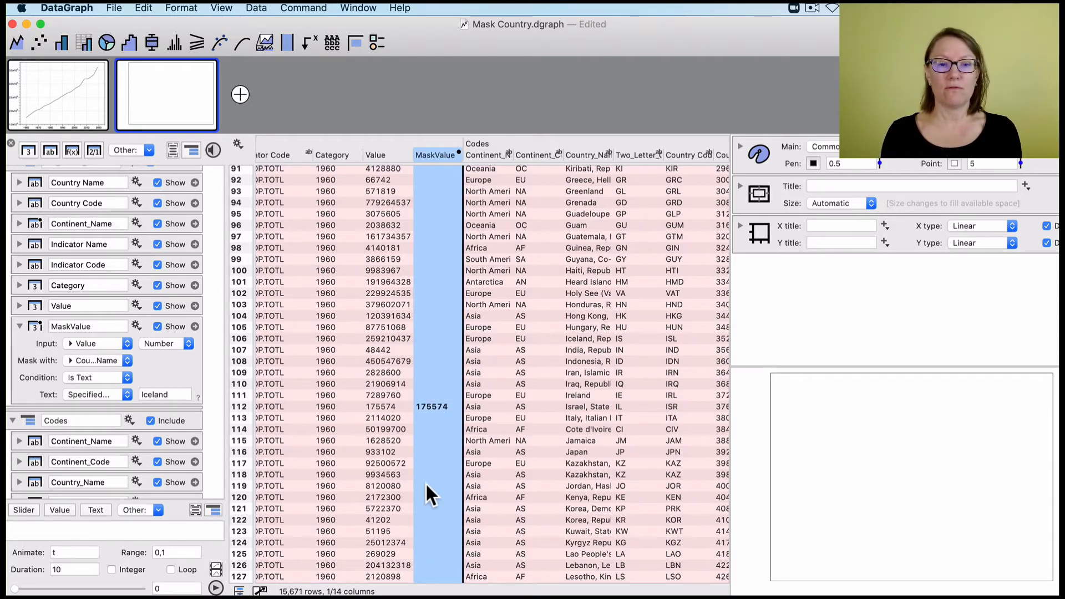
Step: Examine row 112 across the table, comparing its country name, Value and MaskValue entries
{"action": "scroll", "coordinate": [424, 482], "scroll_direction": "left", "scroll_amount": 5}
{"action": "scroll", "coordinate": [425, 482], "scroll_direction": "down", "scroll_amount": 3}
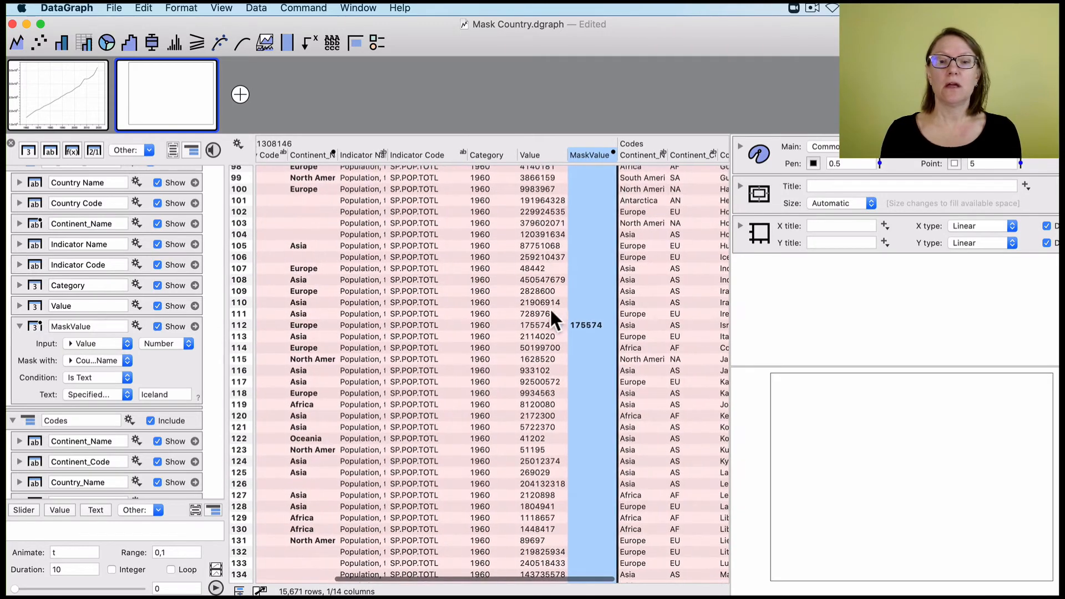
{"action": "left_click", "coordinate": [561, 324]}
{"action": "scroll", "coordinate": [490, 333], "scroll_direction": "left", "scroll_amount": 5}
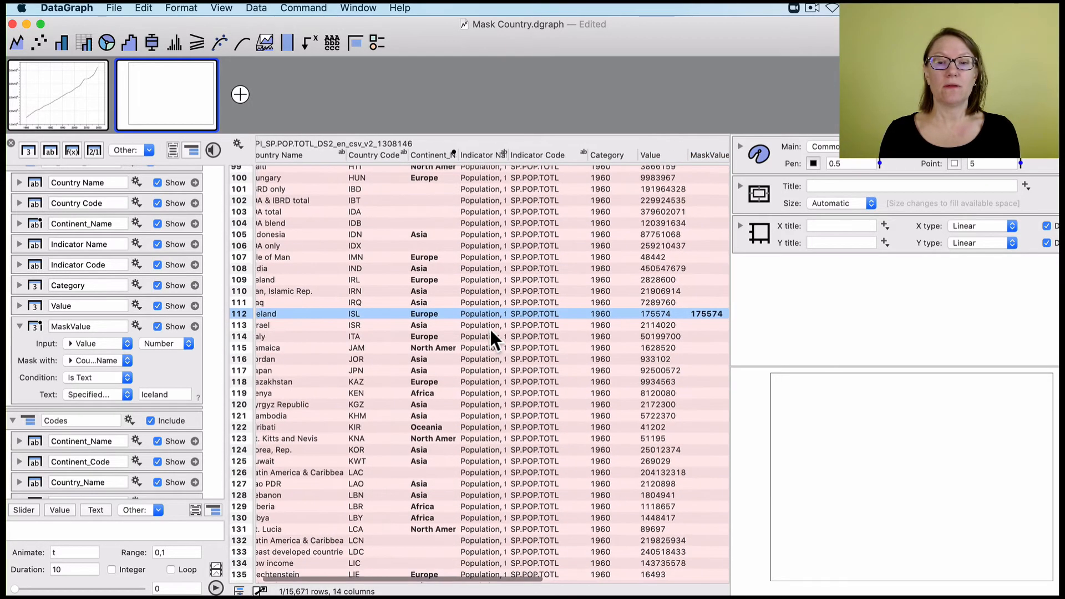
{"action": "scroll", "coordinate": [489, 327], "scroll_direction": "right", "scroll_amount": 10}
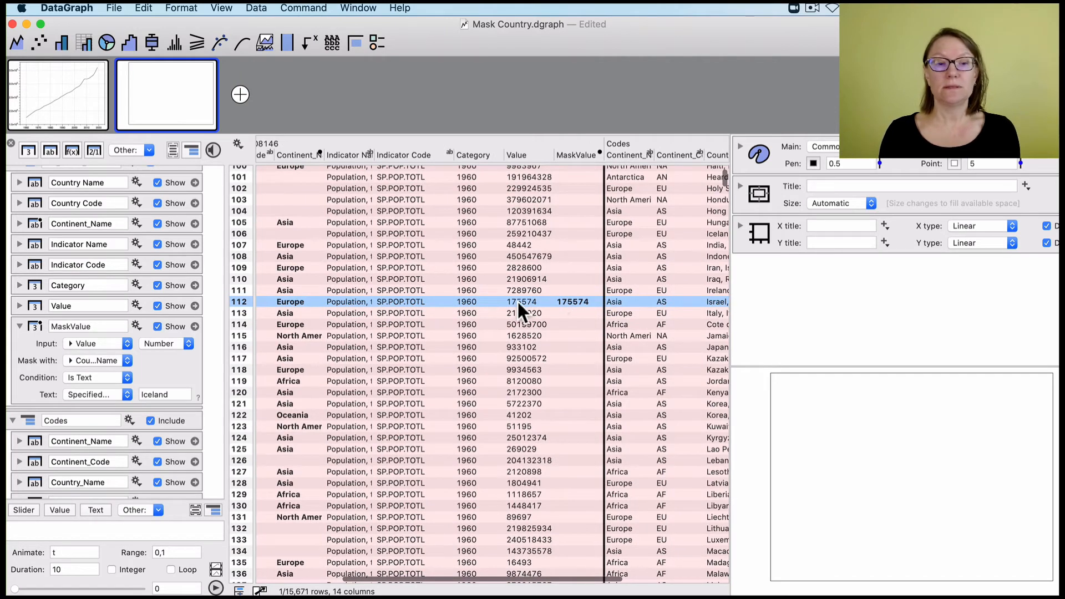
{"action": "scroll", "coordinate": [543, 301], "scroll_direction": "left", "scroll_amount": 1}
{"action": "scroll", "coordinate": [543, 301], "scroll_direction": "left", "scroll_amount": 5}
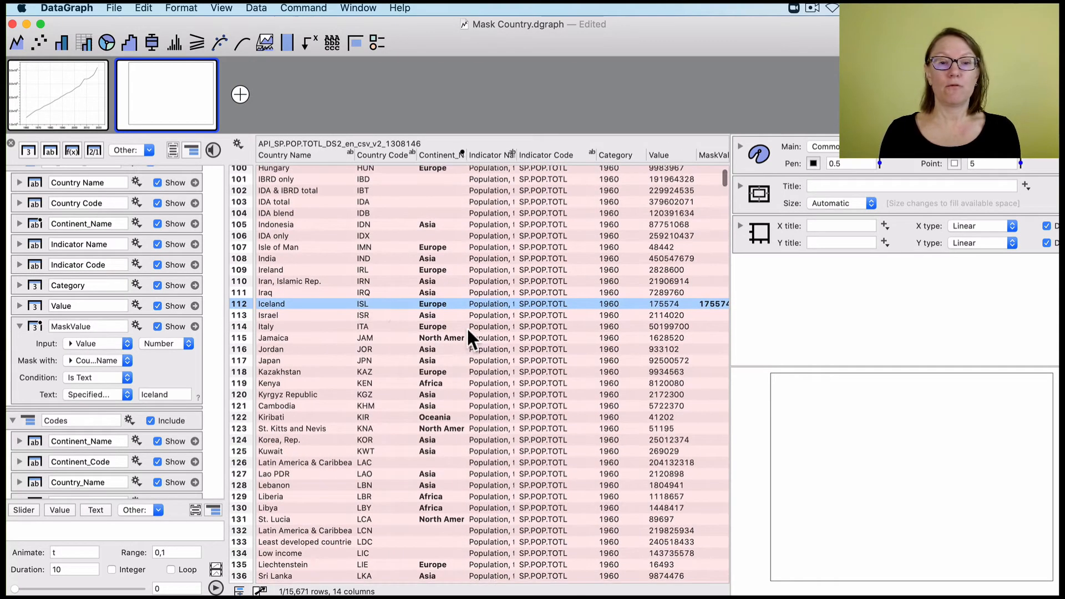
{"action": "scroll", "coordinate": [468, 332], "scroll_direction": "right", "scroll_amount": 2}
{"action": "scroll", "coordinate": [469, 328], "scroll_direction": "right", "scroll_amount": 4}
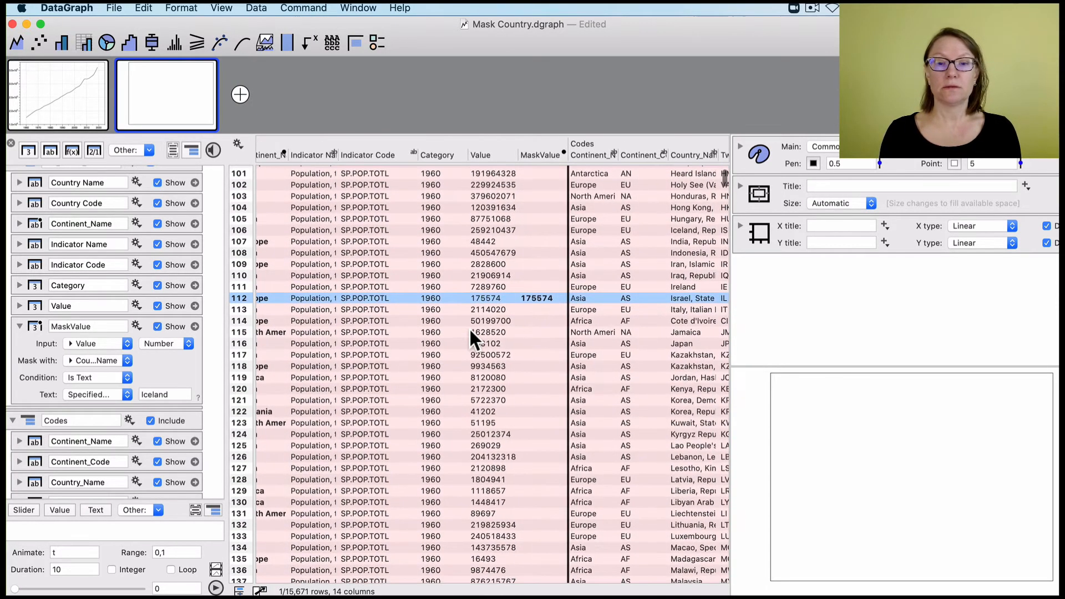
Step: Create a line plot of MaskValue against Category in the blank second graph
{"action": "left_click", "coordinate": [537, 150]}
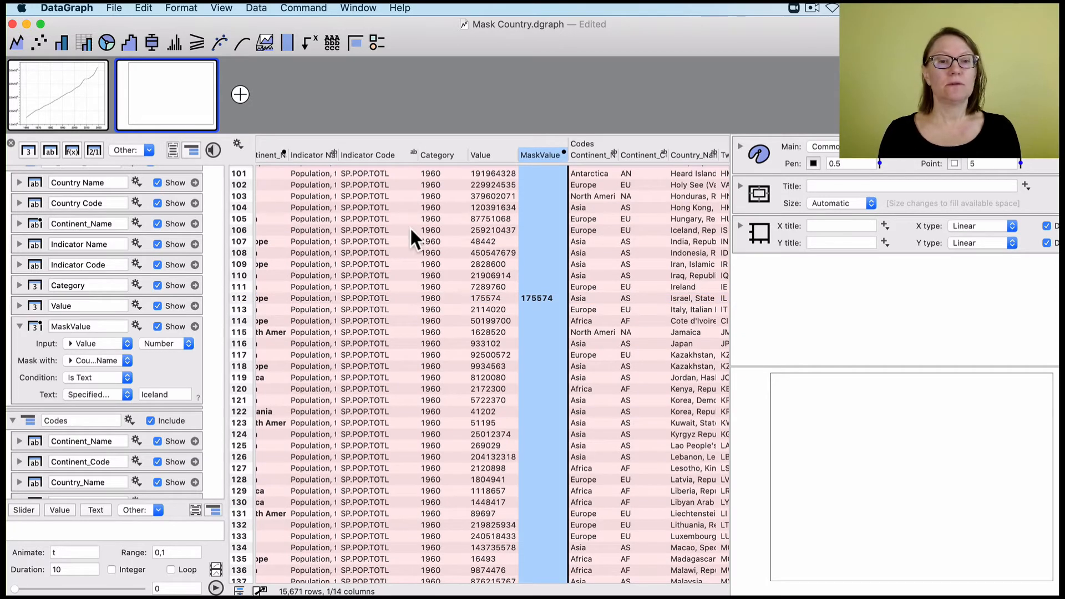
{"action": "scroll", "coordinate": [409, 226], "scroll_direction": "left", "scroll_amount": 1}
{"action": "scroll", "coordinate": [409, 226], "scroll_direction": "up", "scroll_amount": 1}
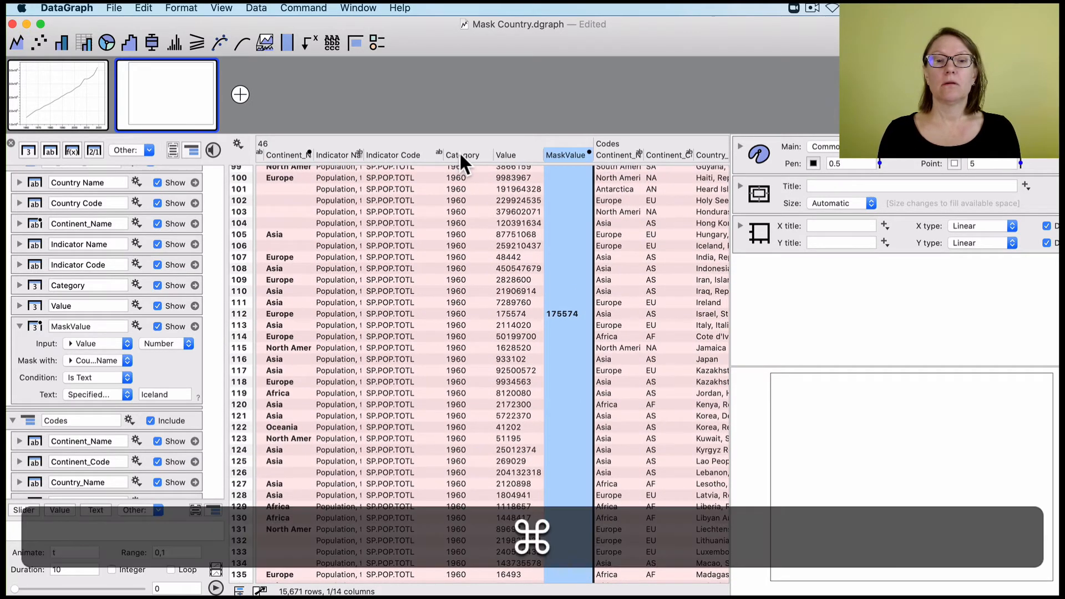
{"action": "left_click", "coordinate": [463, 155], "text": "super"}
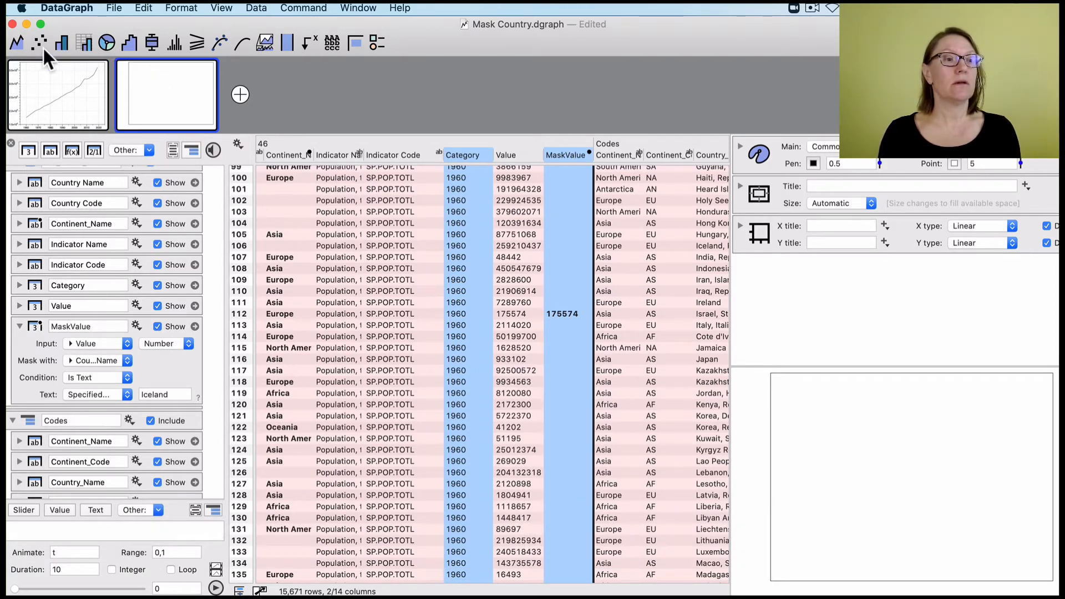
{"action": "left_click", "coordinate": [17, 43]}
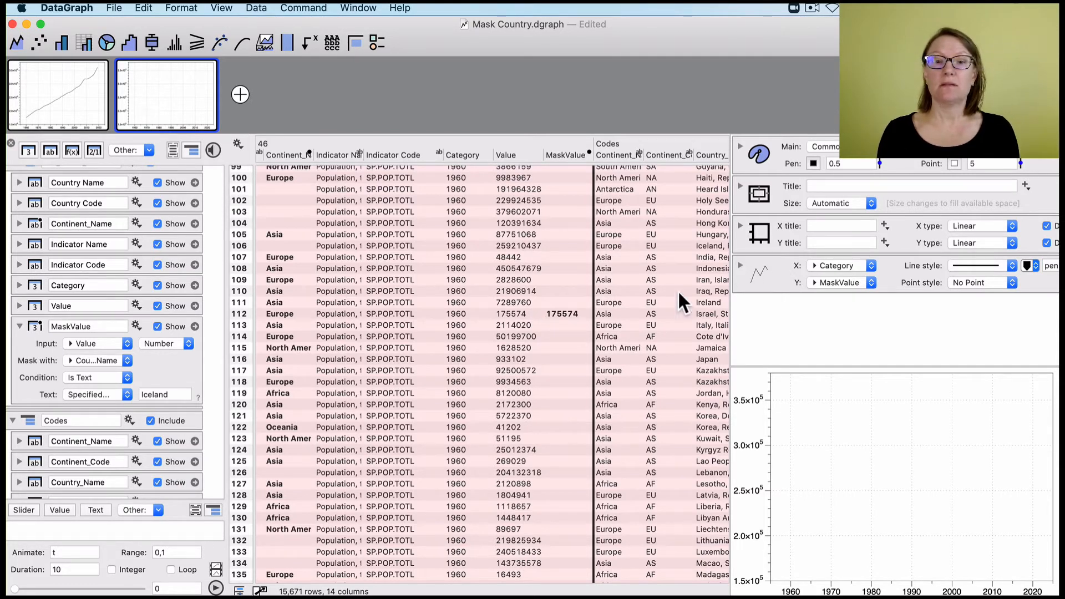
Step: Expand the new line plot's settings and turn on bridging of gaps in data
{"action": "left_click", "coordinate": [739, 267]}
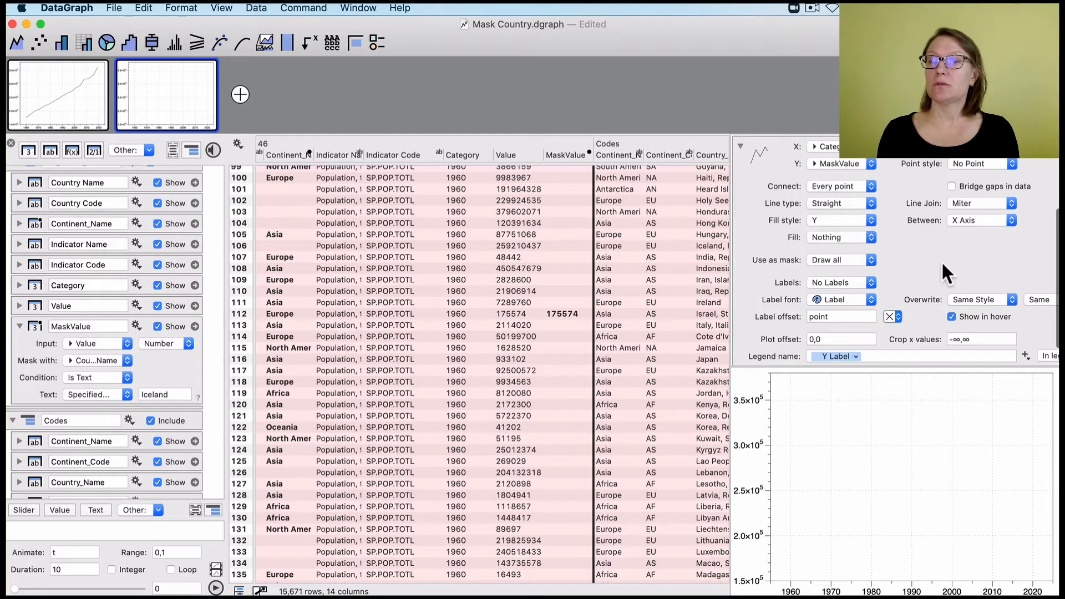
{"action": "left_click", "coordinate": [964, 182]}
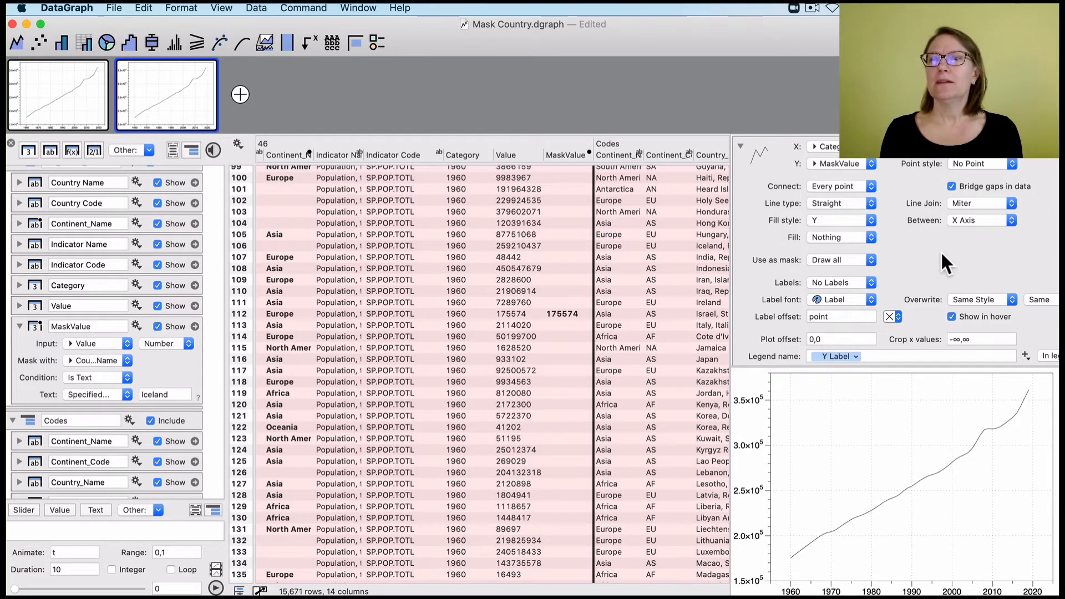
{"action": "scroll", "coordinate": [941, 251], "scroll_direction": "up", "scroll_amount": 3}
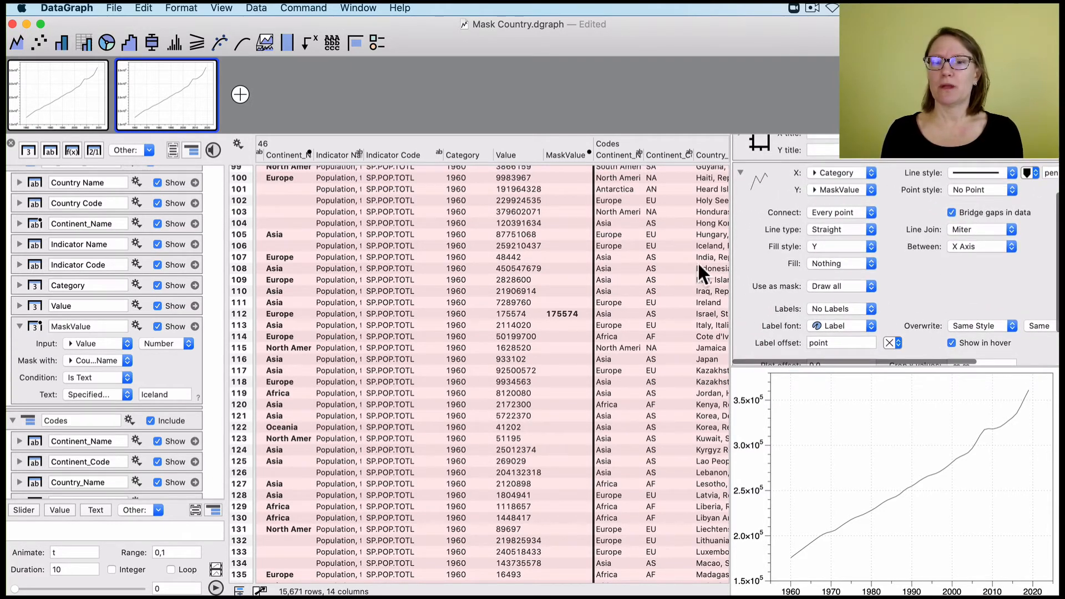
Step: Widen the plot settings area and set the line plot's Y data to the Value column
{"action": "left_click_drag", "start_coordinate": [730, 271], "coordinate": [667, 267]}
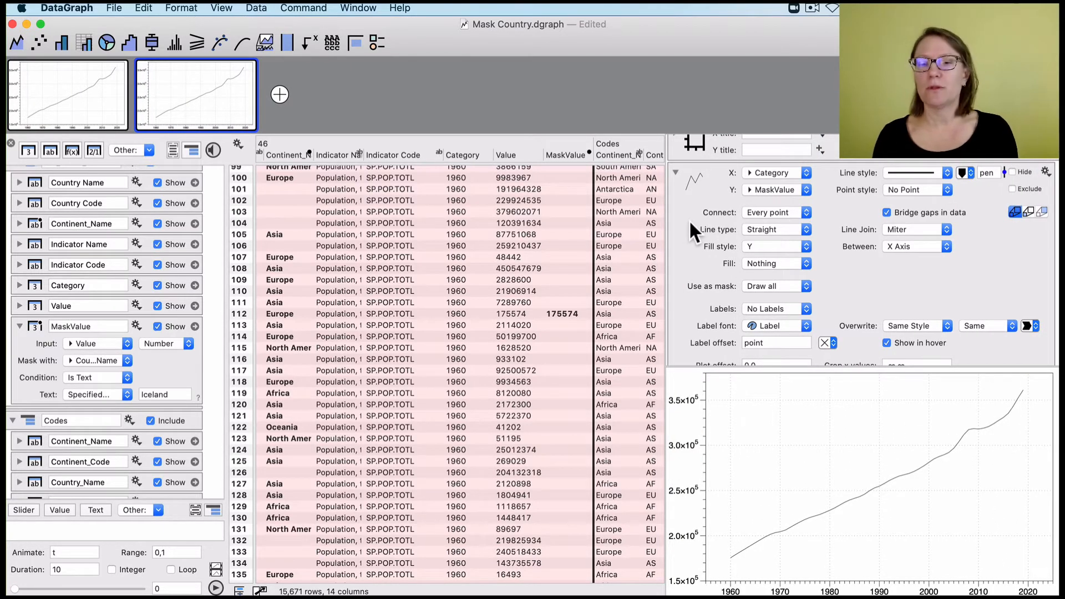
{"action": "left_click", "coordinate": [769, 189]}
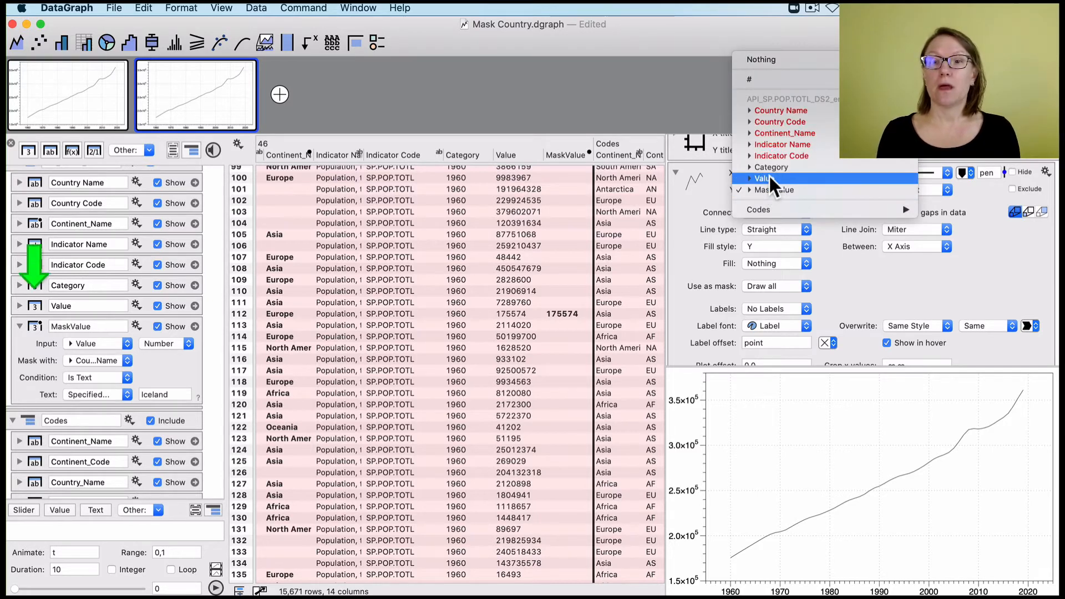
{"action": "left_click", "coordinate": [770, 178]}
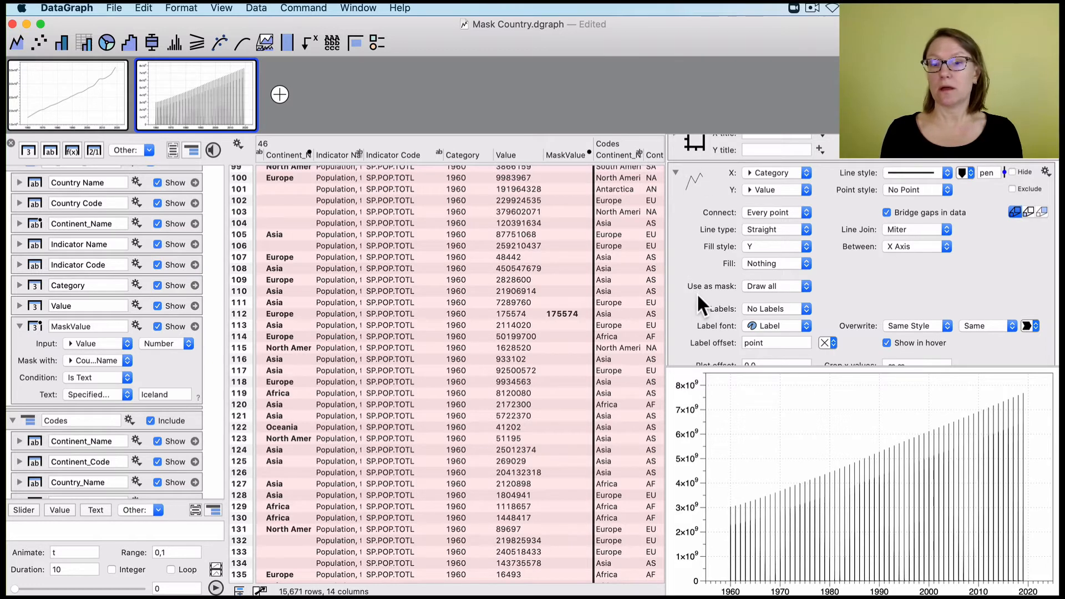
Step: Assign the Country Name column as the line plot's mask
{"action": "left_click", "coordinate": [779, 287]}
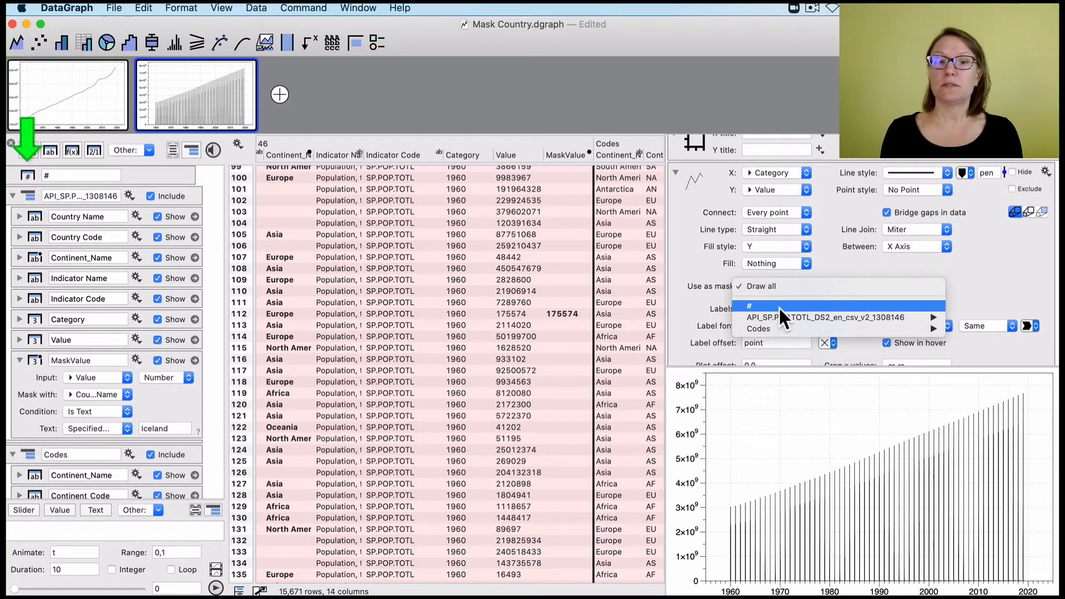
{"action": "left_click", "coordinate": [693, 271]}
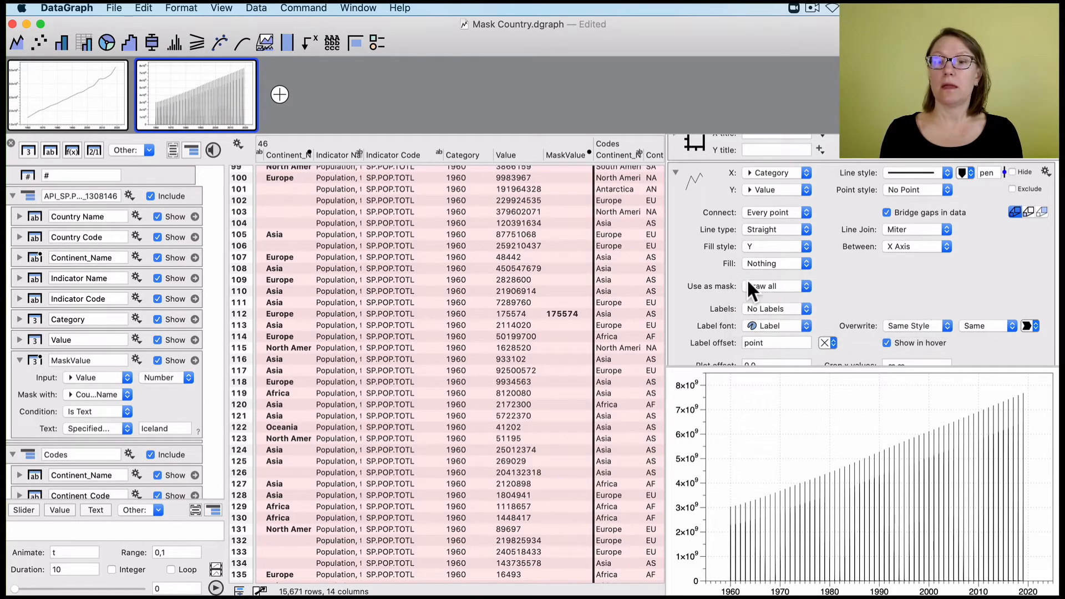
{"action": "scroll", "coordinate": [382, 221], "scroll_direction": "left", "scroll_amount": 3}
{"action": "scroll", "coordinate": [381, 221], "scroll_direction": "up", "scroll_amount": 1}
{"action": "scroll", "coordinate": [382, 222], "scroll_direction": "left", "scroll_amount": 2}
{"action": "scroll", "coordinate": [382, 222], "scroll_direction": "up", "scroll_amount": 3}
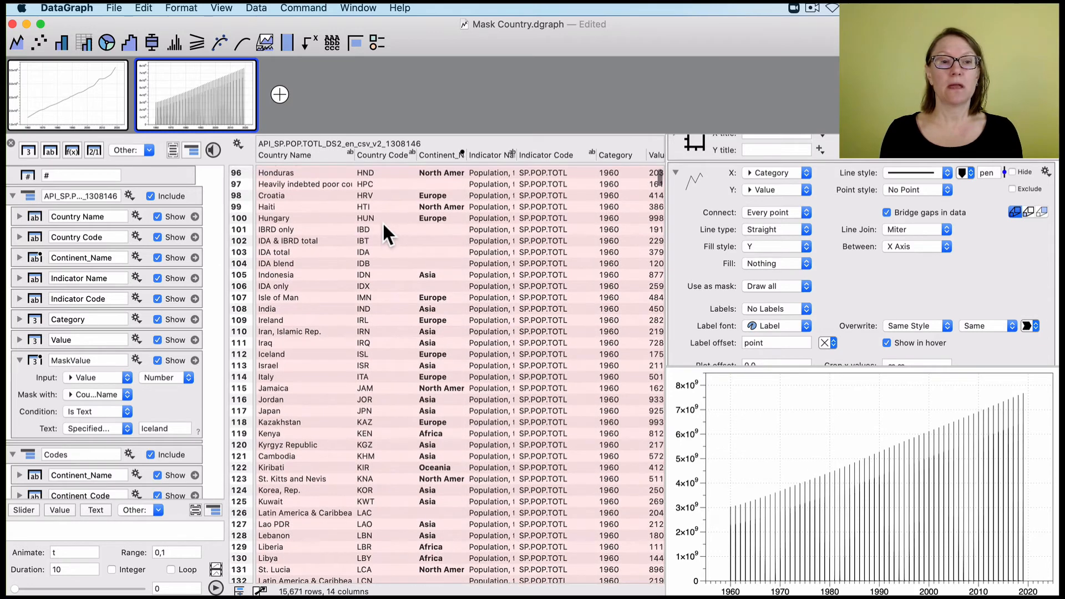
{"action": "left_click", "coordinate": [284, 153]}
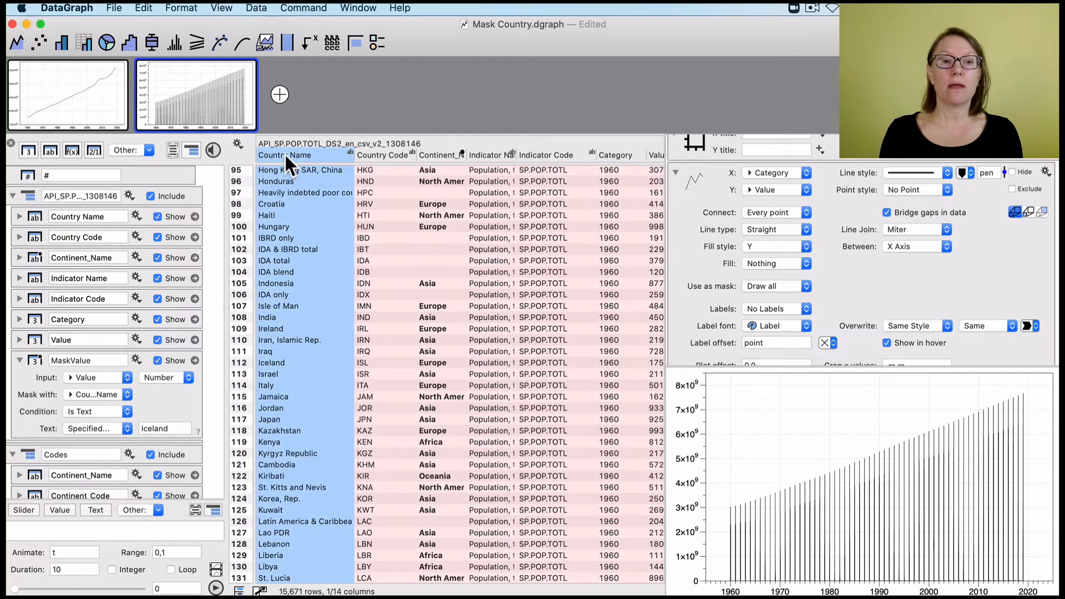
{"action": "left_click_drag", "start_coordinate": [286, 154], "coordinate": [770, 284]}
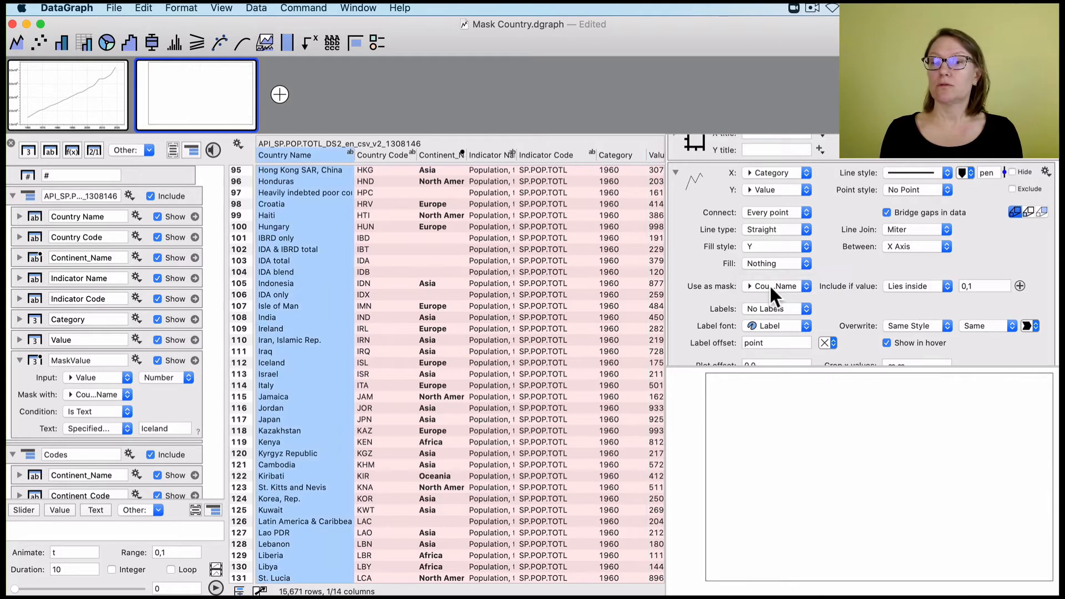
Step: Set the condition of the line plot's Country Name mask to Matches
{"action": "left_click", "coordinate": [909, 294]}
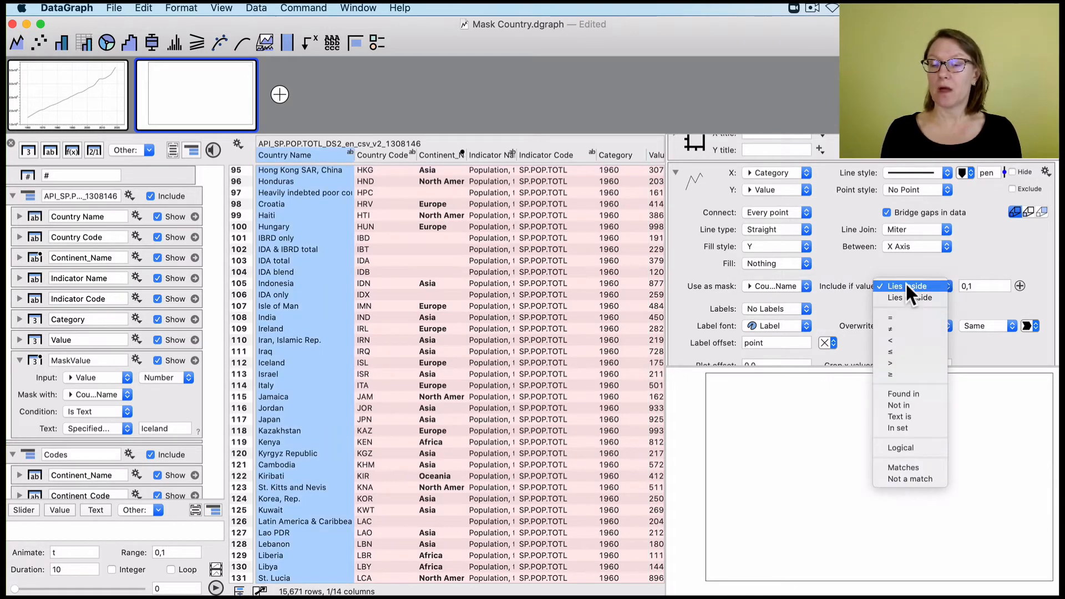
{"action": "left_click", "coordinate": [830, 292]}
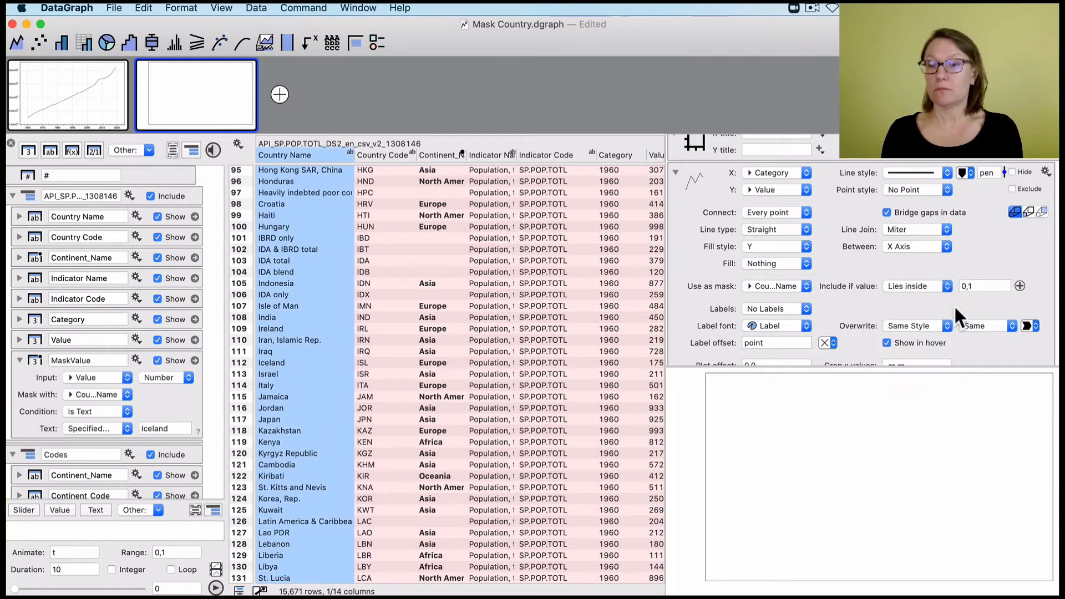
{"action": "left_click", "coordinate": [917, 288]}
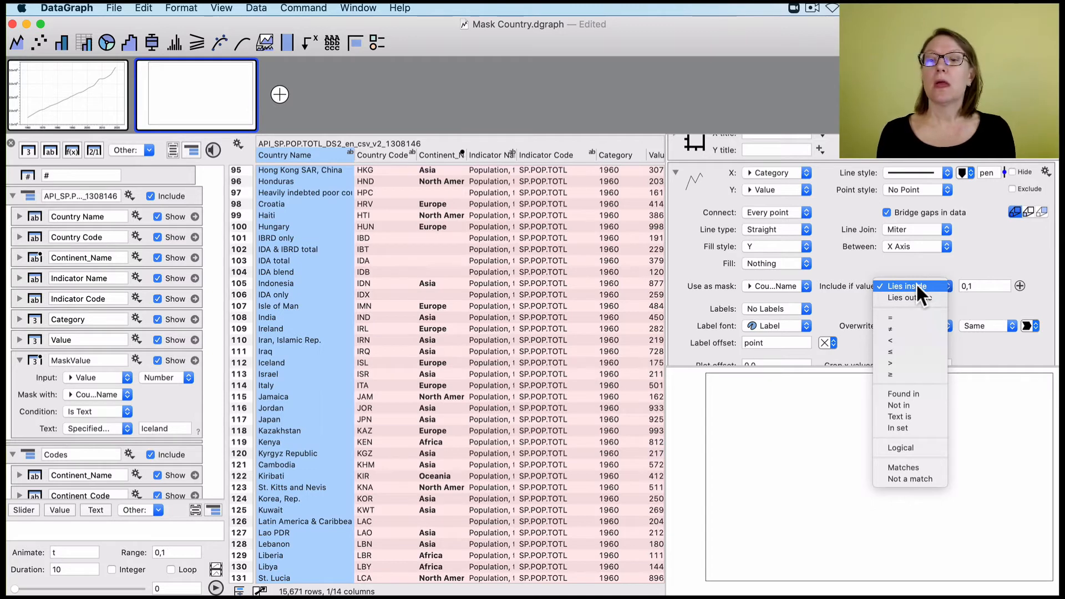
{"action": "left_click", "coordinate": [911, 467]}
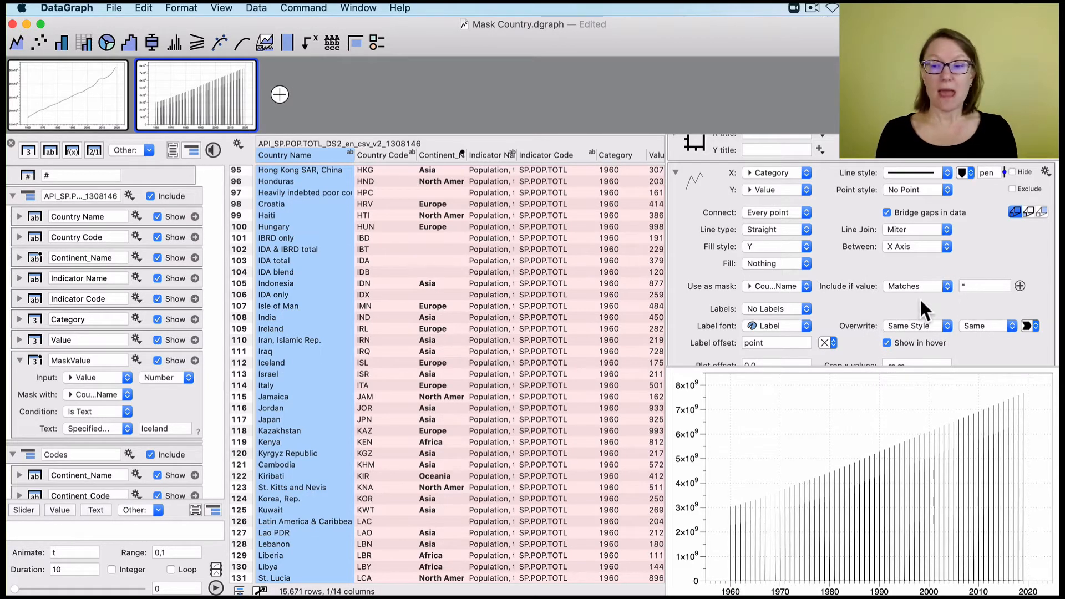
Step: Set the match text of the line plot's Country Name mask to Iceland
{"action": "left_click", "coordinate": [973, 286]}
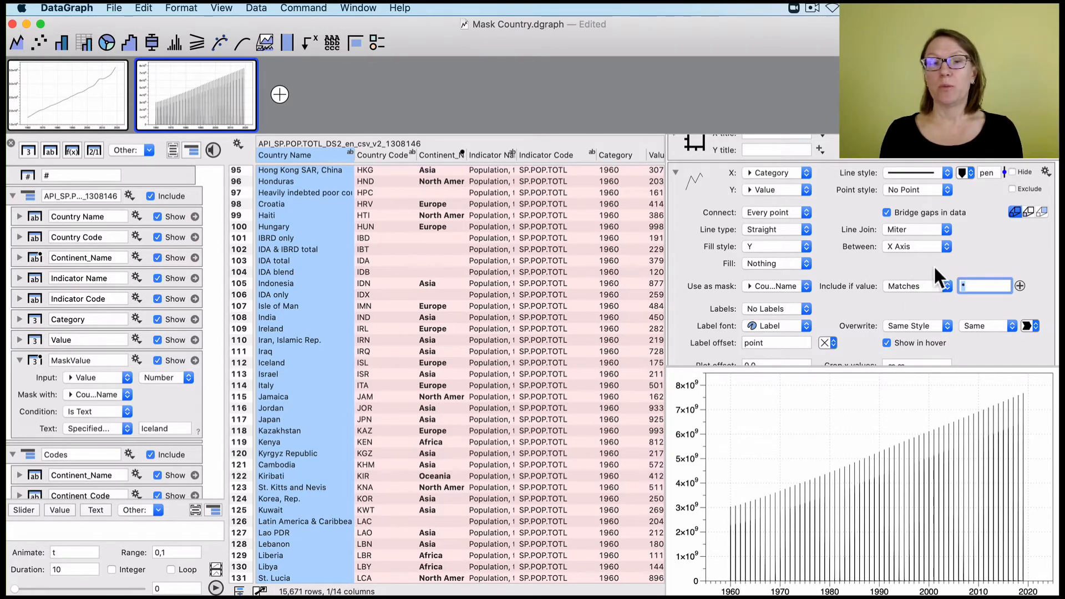
{"action": "left_click", "coordinate": [976, 284]}
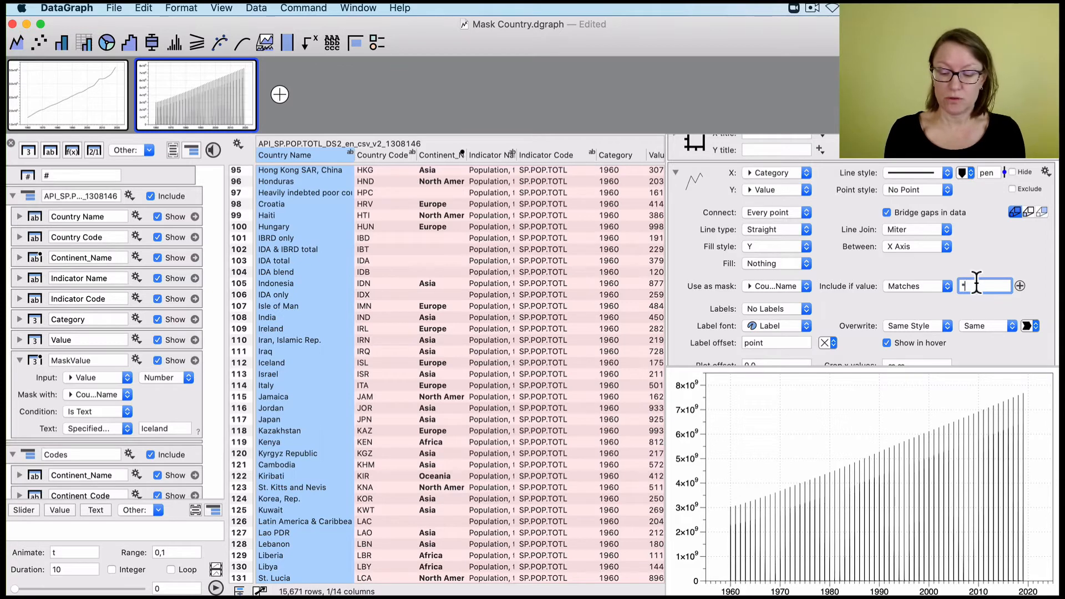
{"action": "key", "text": "shift+BackSpace"}
{"action": "type", "text": "Ice"}
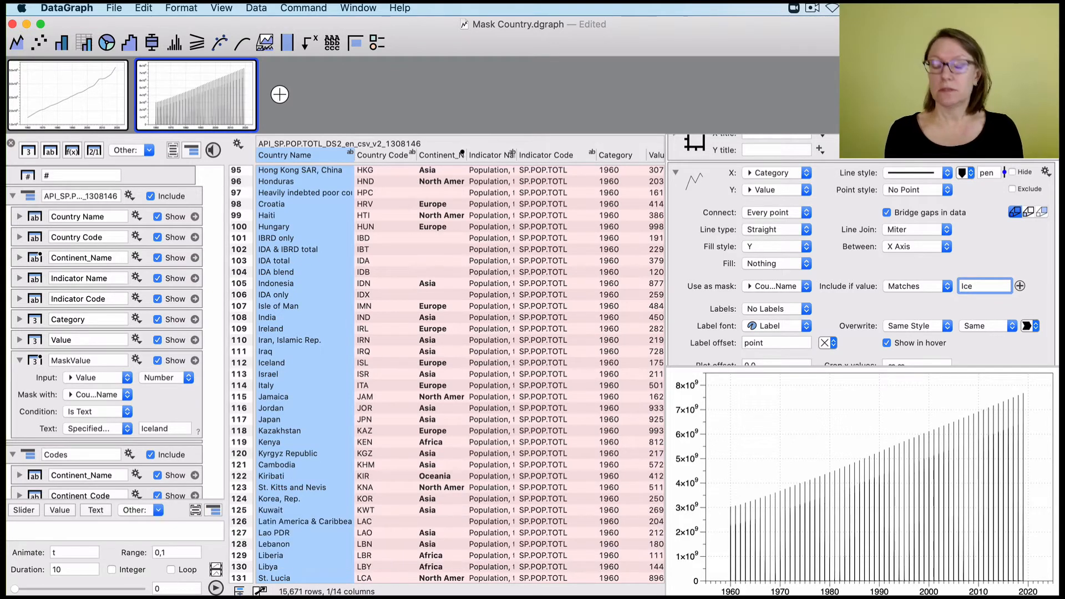
{"action": "type", "text": "land"}
{"action": "key", "text": "Return"}
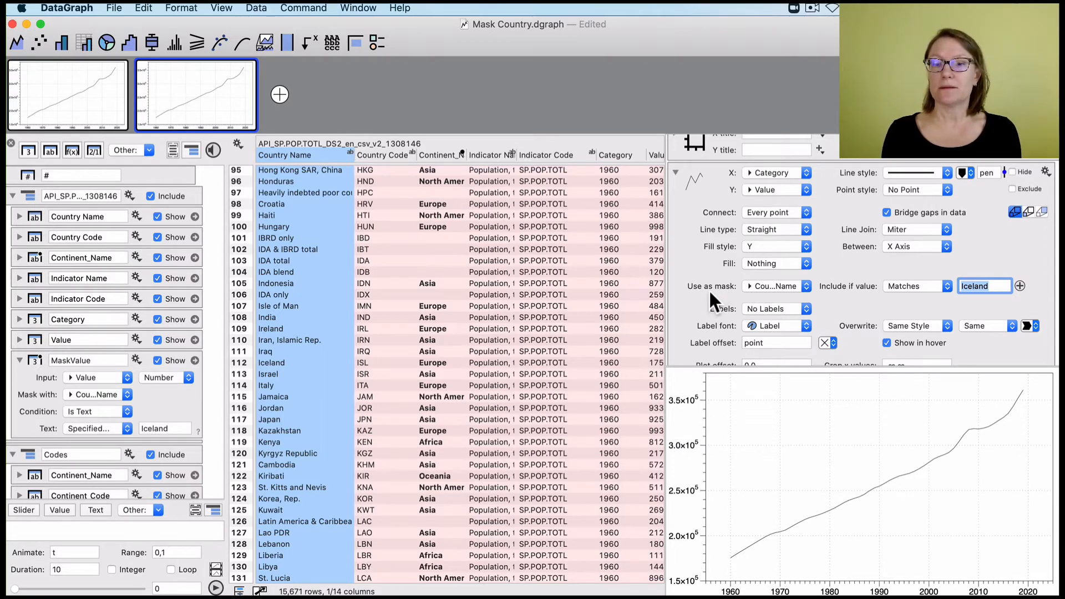
{"action": "key", "text": "Return"}
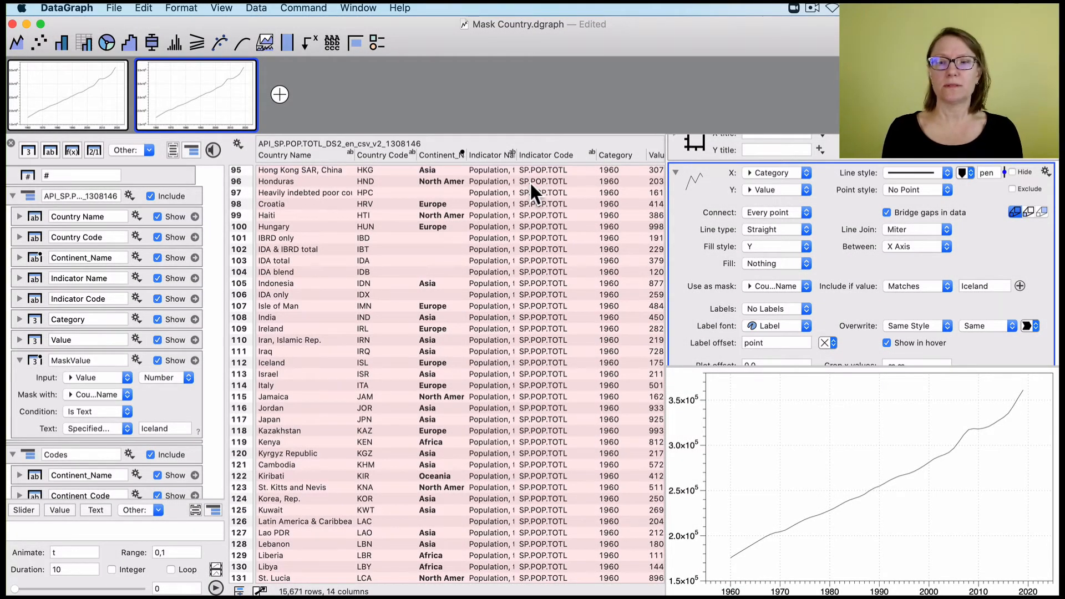
Step: Add a points plot using the Category column for X and the Value column for Y
{"action": "scroll", "coordinate": [529, 181], "scroll_direction": "right", "scroll_amount": 5}
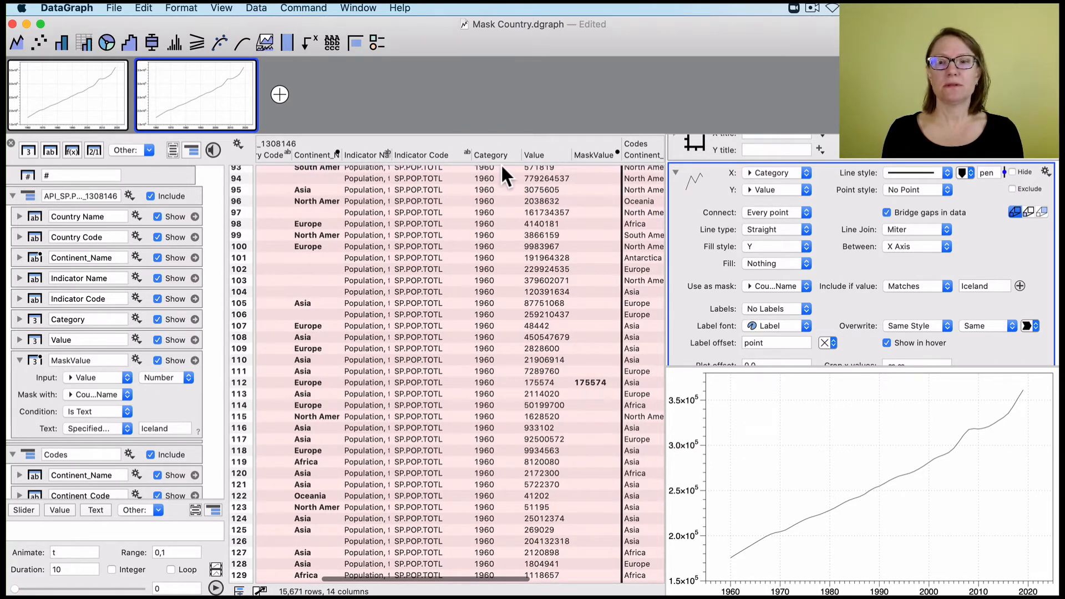
{"action": "left_click", "coordinate": [485, 155]}
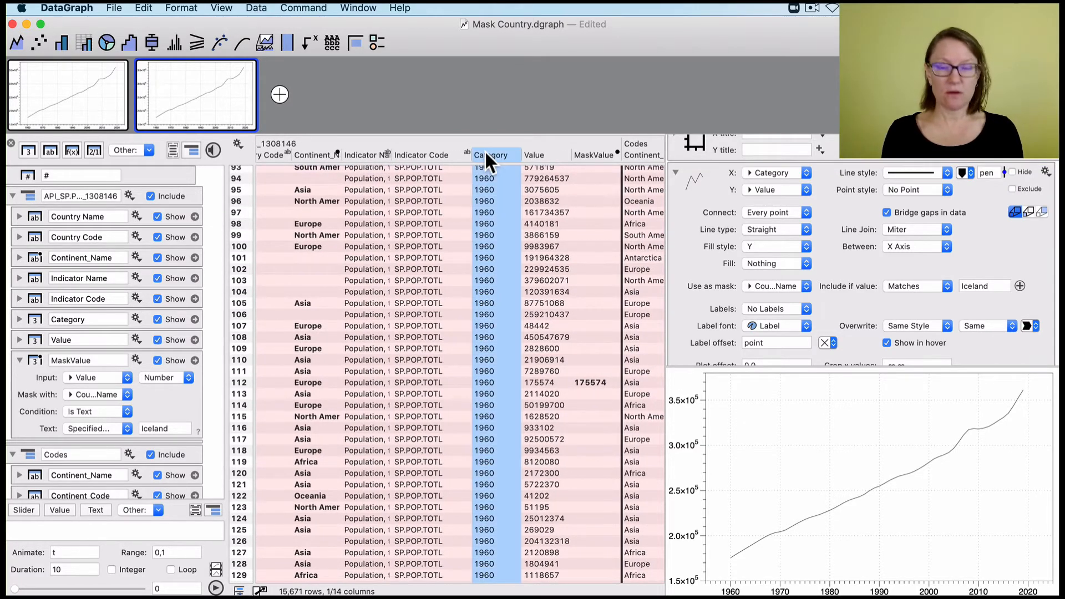
{"action": "left_click", "coordinate": [541, 154], "text": "super"}
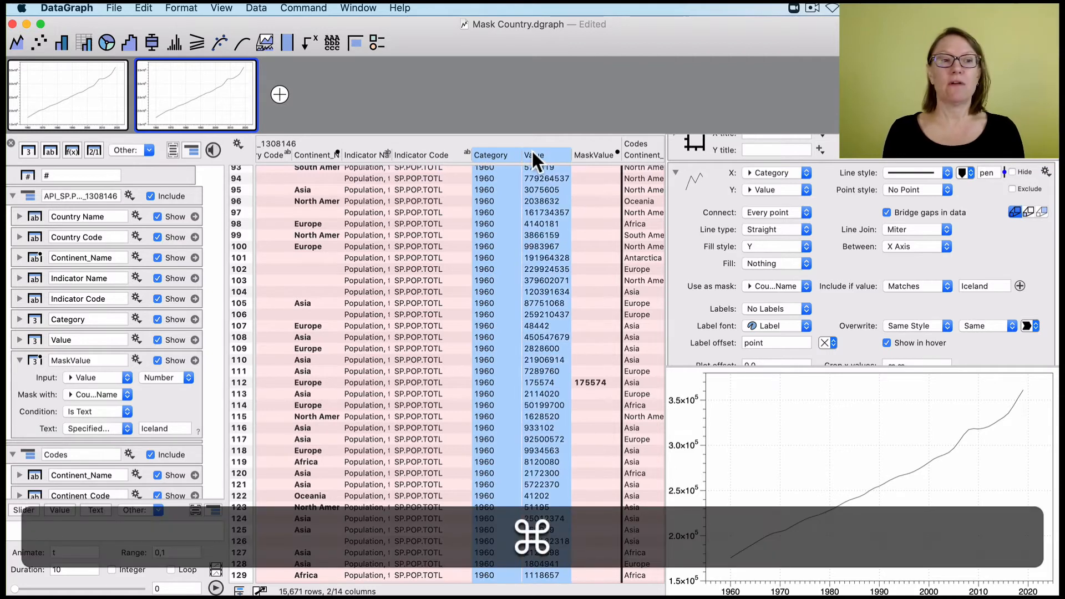
{"action": "left_click", "coordinate": [40, 41]}
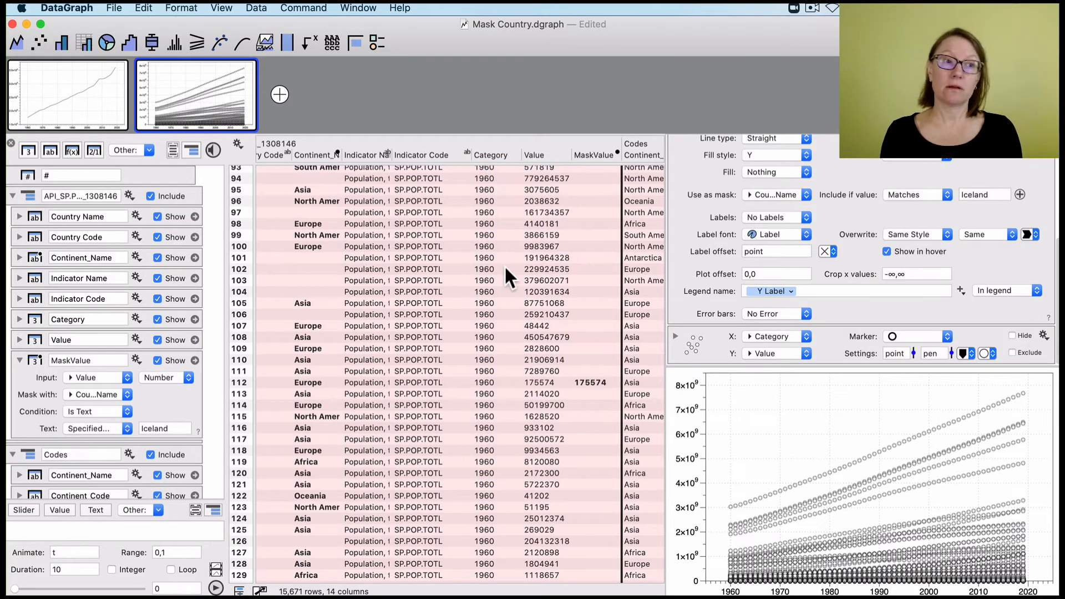
Step: Copy the line plot's Country Name mask and paste it onto the points plot
{"action": "left_click", "coordinate": [695, 338]}
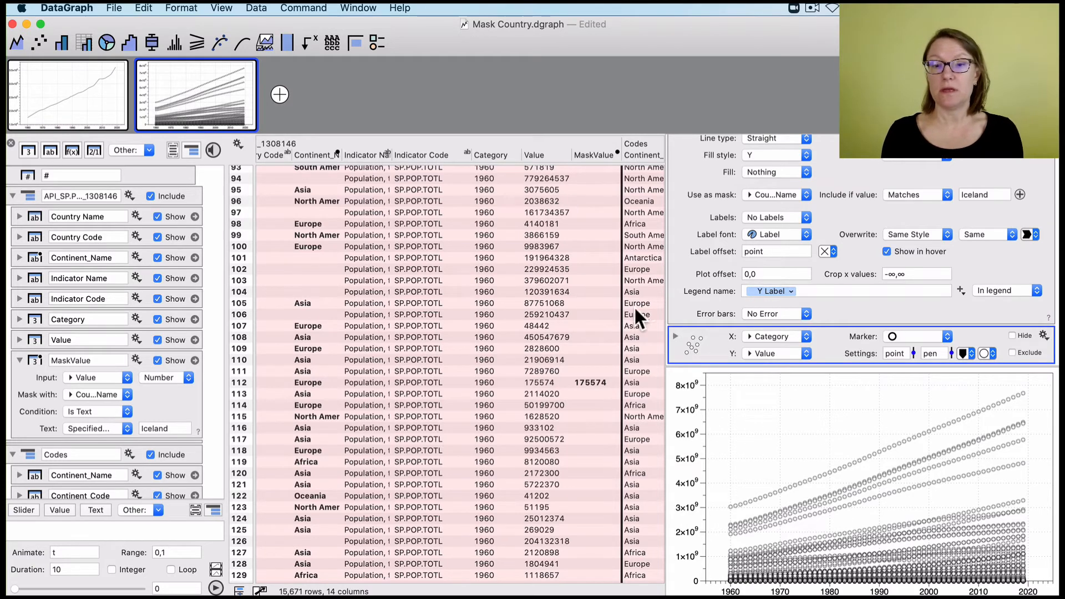
{"action": "left_click_drag", "start_coordinate": [665, 280], "coordinate": [621, 283]}
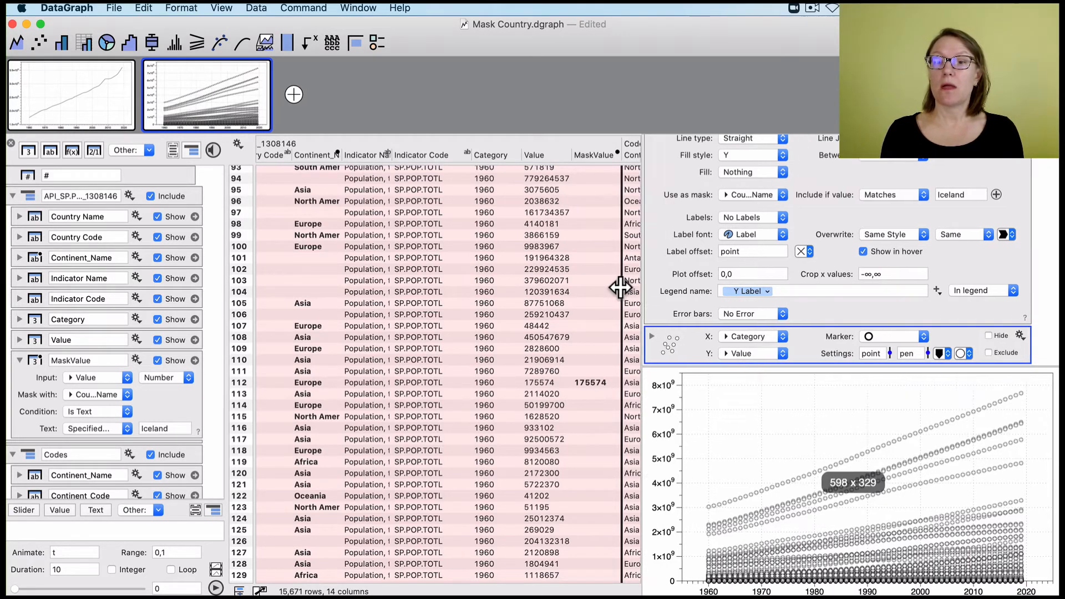
{"action": "scroll", "coordinate": [919, 255], "scroll_direction": "up", "scroll_amount": 3}
{"action": "scroll", "coordinate": [920, 255], "scroll_direction": "down", "scroll_amount": 3}
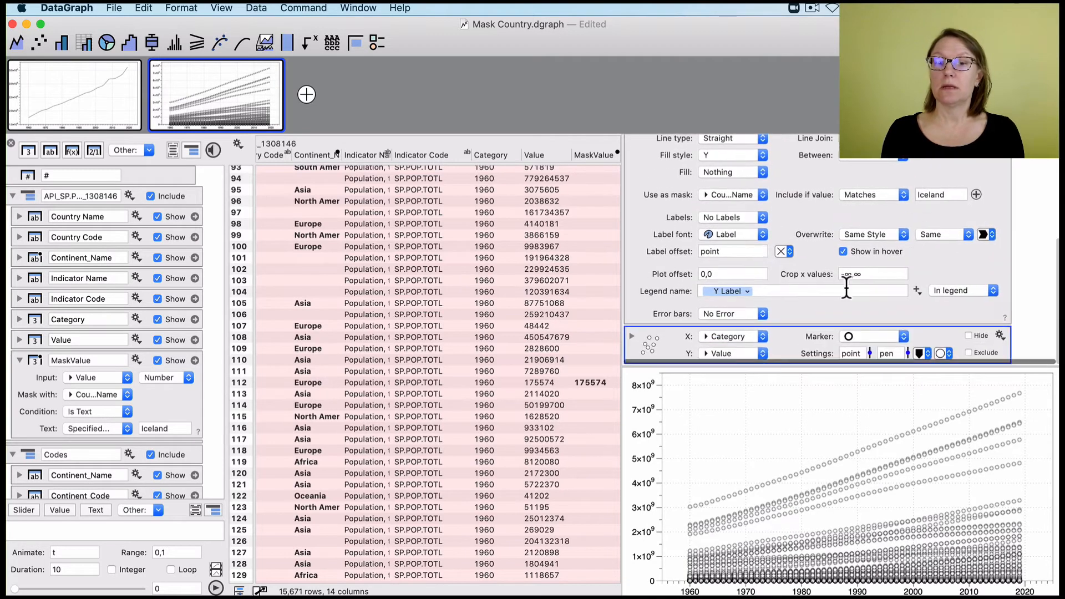
{"action": "scroll", "coordinate": [667, 221], "scroll_direction": "up", "scroll_amount": 4}
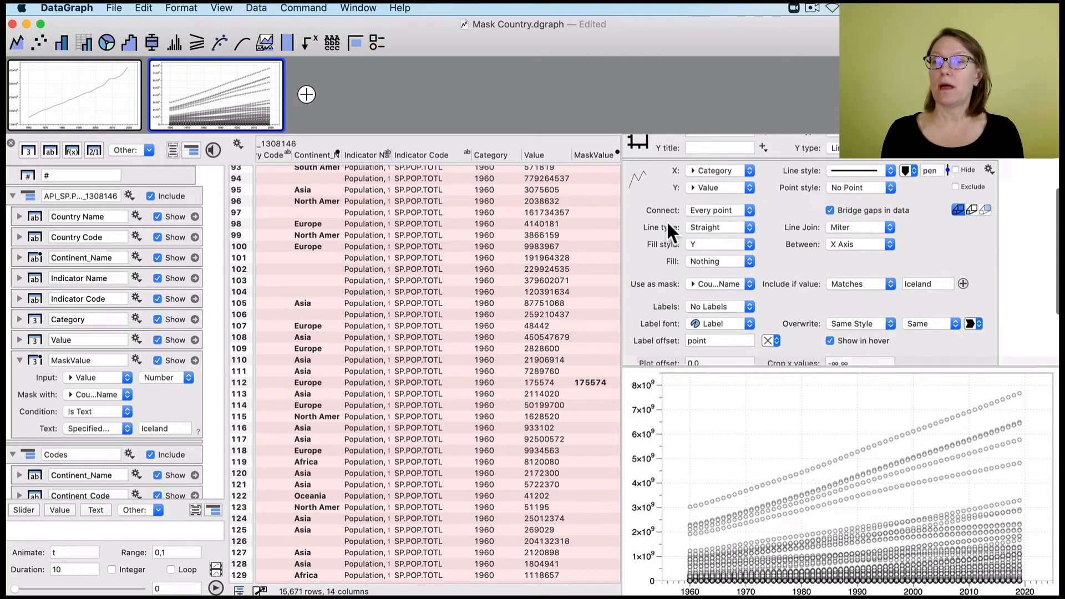
{"action": "left_click", "coordinate": [997, 174]}
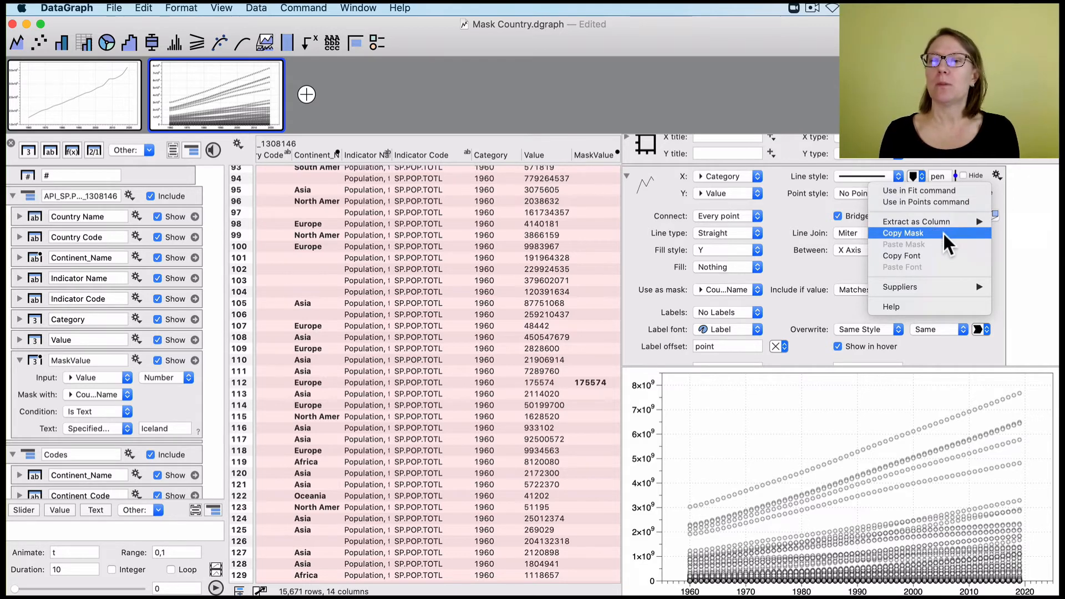
{"action": "left_click", "coordinate": [914, 231]}
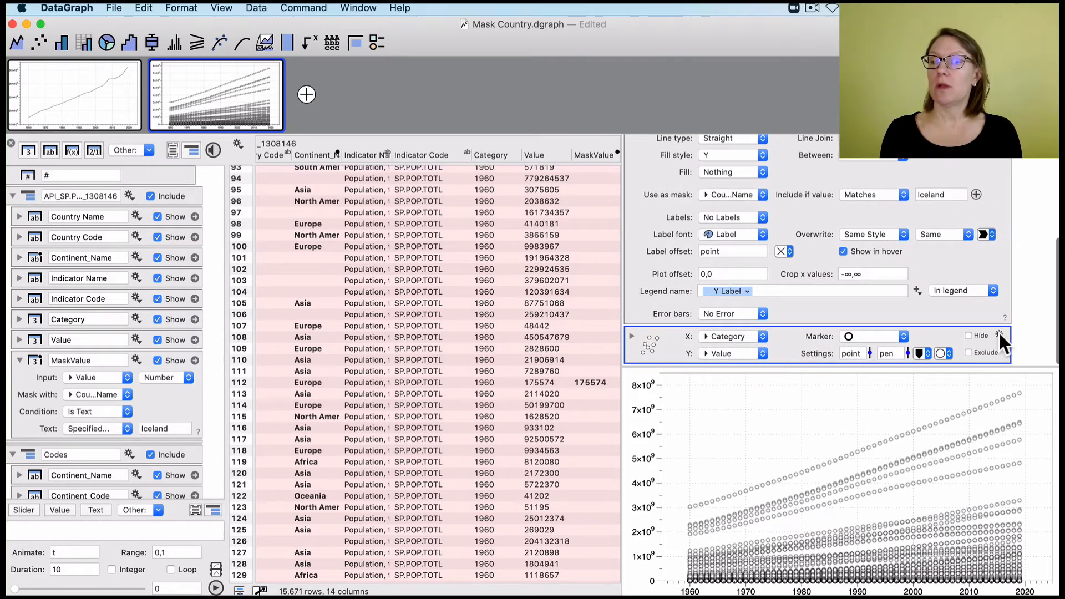
{"action": "left_click", "coordinate": [999, 333]}
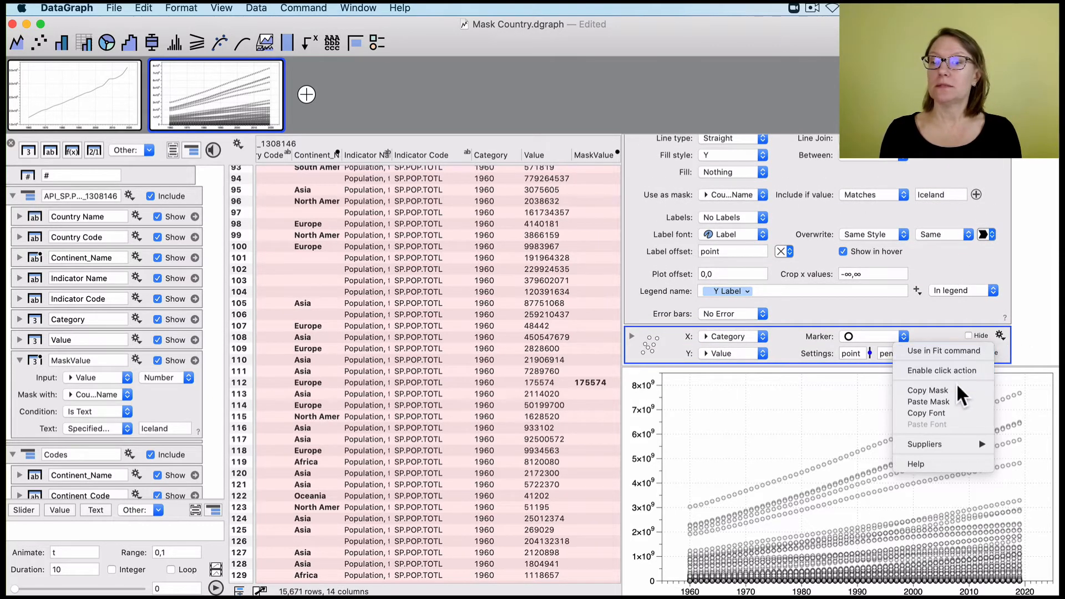
{"action": "left_click", "coordinate": [954, 401]}
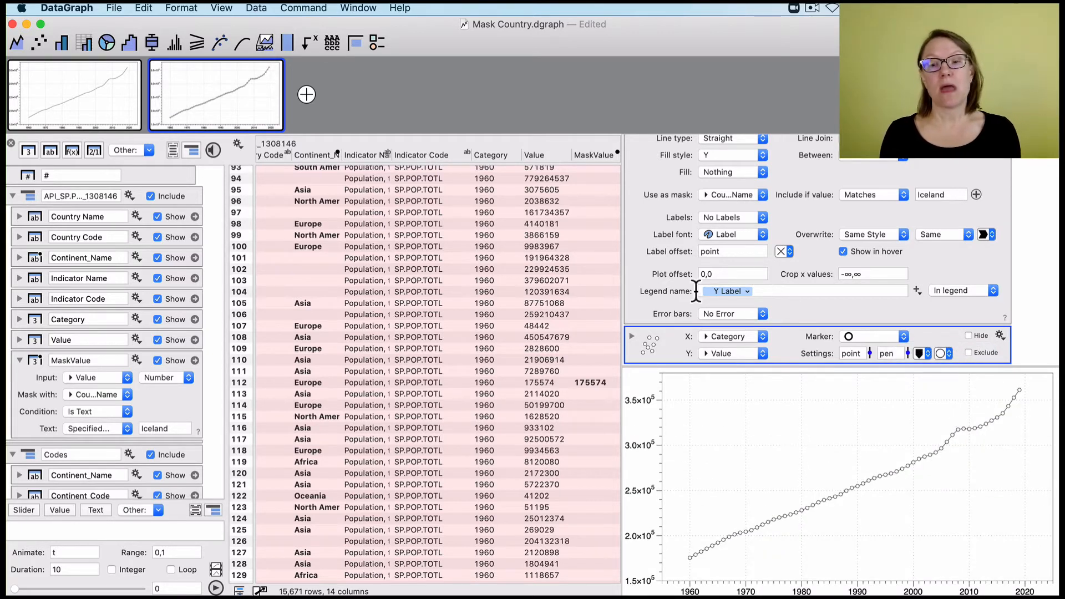
{"action": "left_click", "coordinate": [631, 335]}
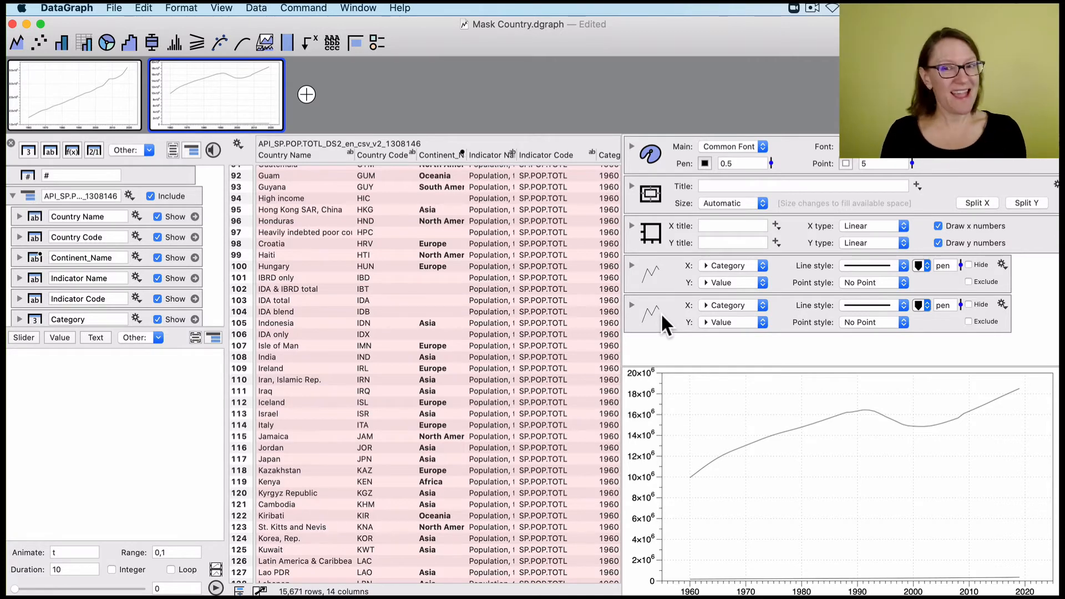
Step: Set the first line plot's Country Name mask condition to In set and create a text set from the column for it
{"action": "left_click", "coordinate": [631, 265]}
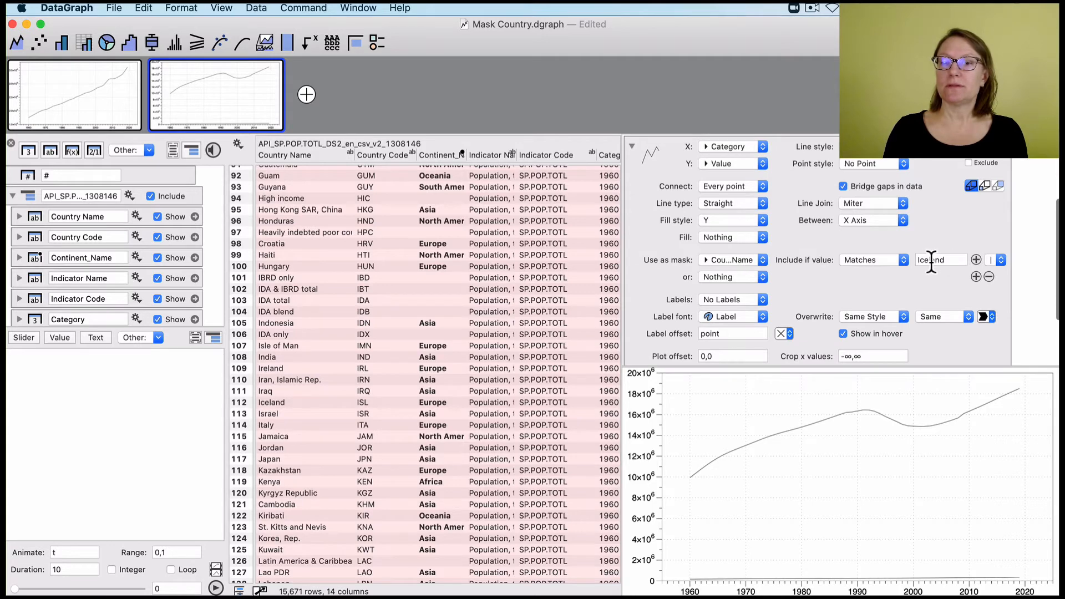
{"action": "scroll", "coordinate": [811, 285], "scroll_direction": "up", "scroll_amount": 3}
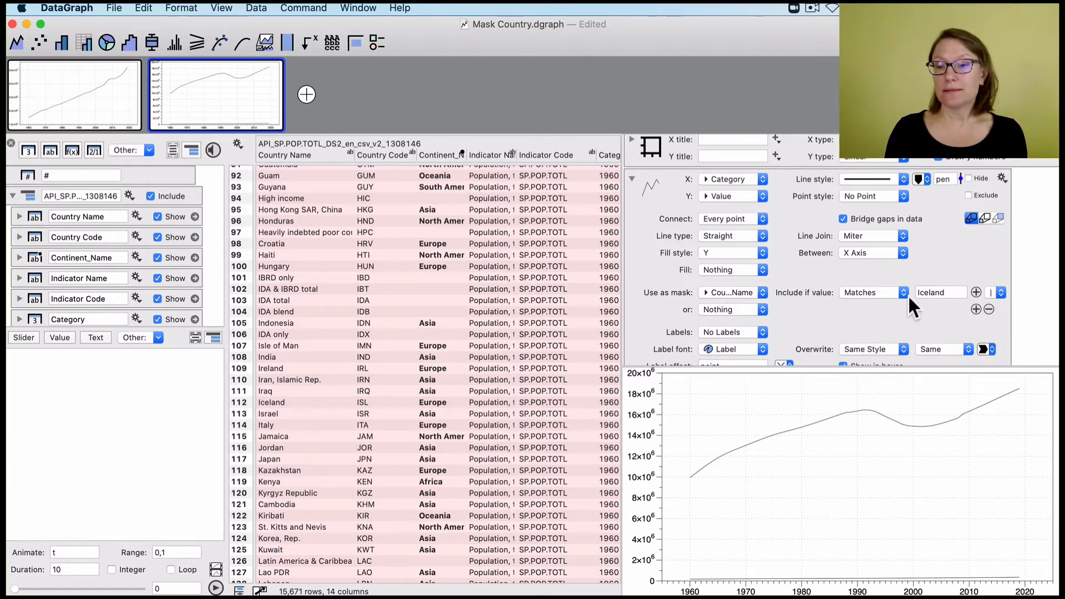
{"action": "left_click", "coordinate": [882, 289]}
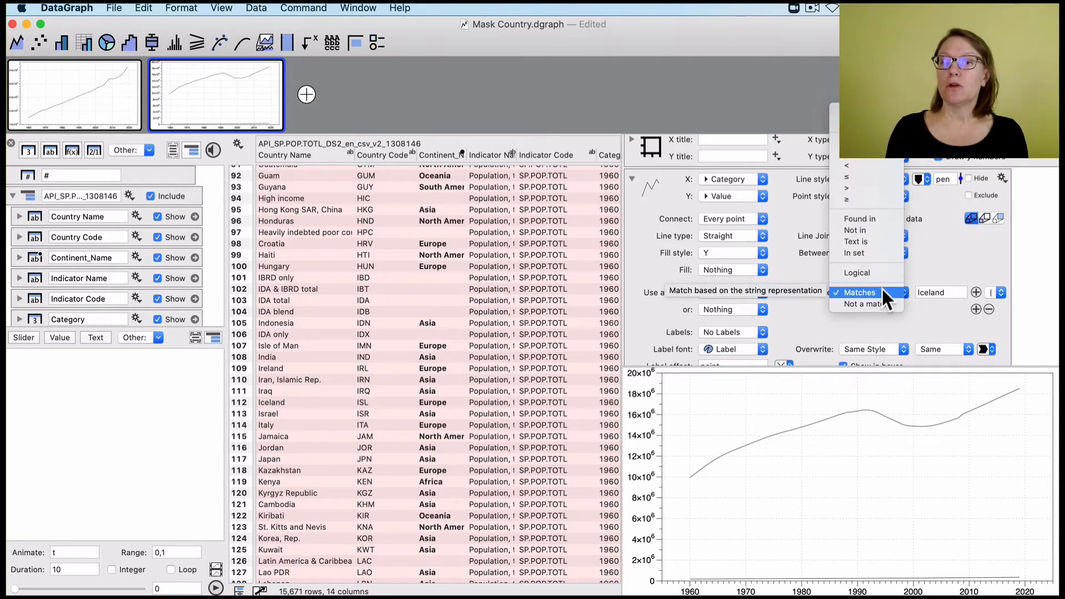
{"action": "left_click", "coordinate": [864, 253]}
{"action": "left_click", "coordinate": [941, 294]}
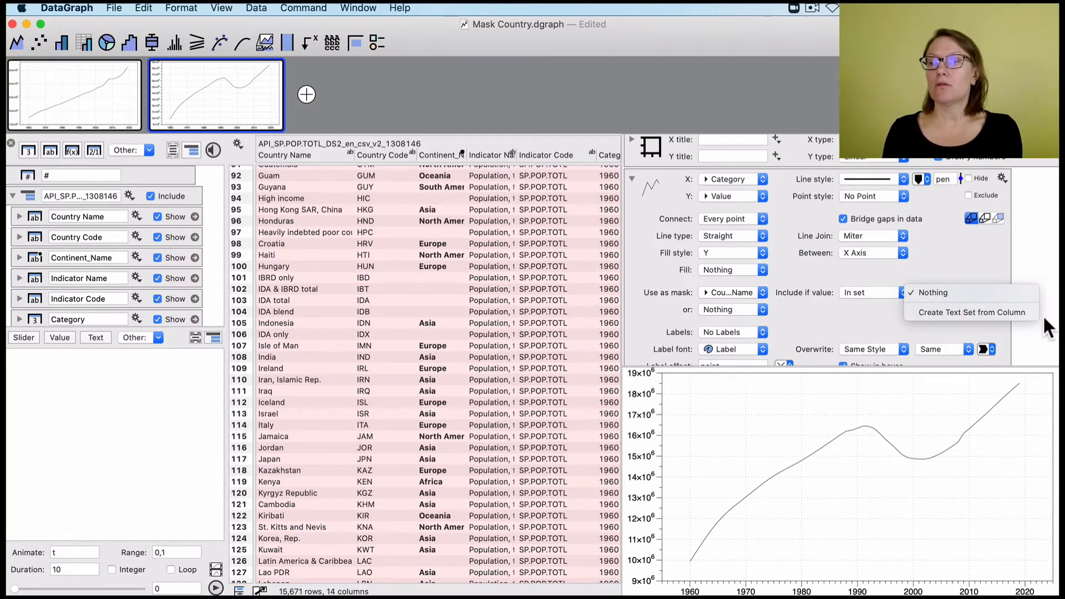
{"action": "left_click", "coordinate": [1020, 312]}
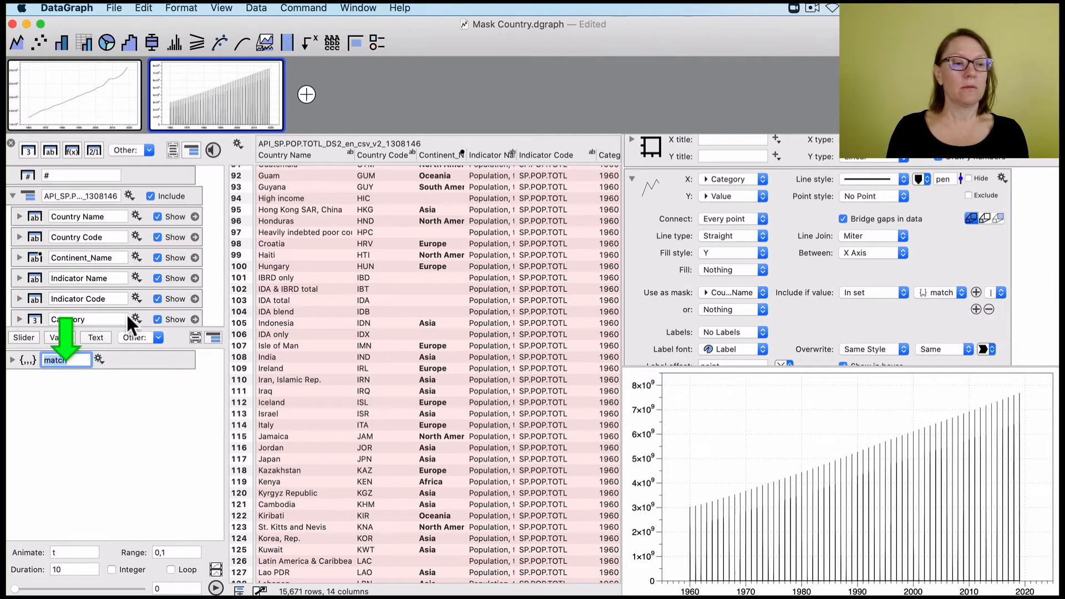
Step: Expand the new text set and rename it Country
{"action": "left_click", "coordinate": [12, 360]}
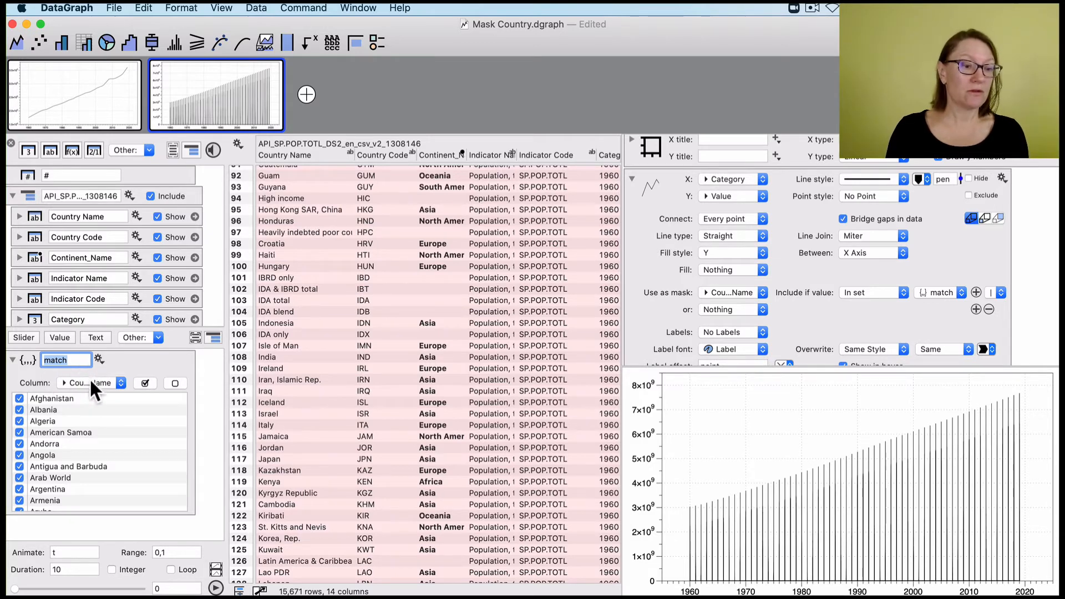
{"action": "key", "text": "BackSpace"}
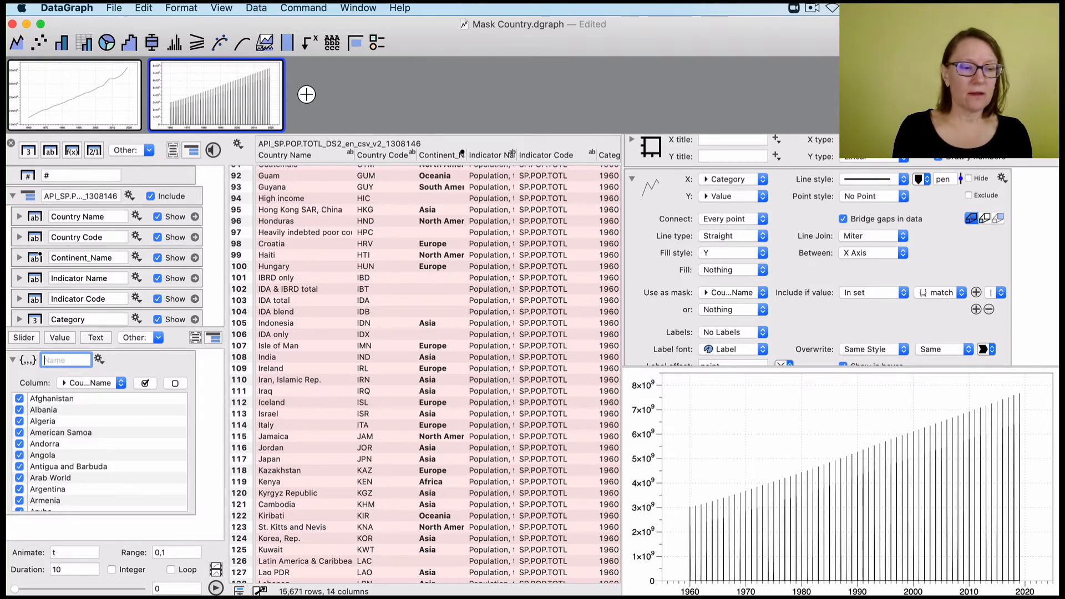
{"action": "type", "text": "Cou"}
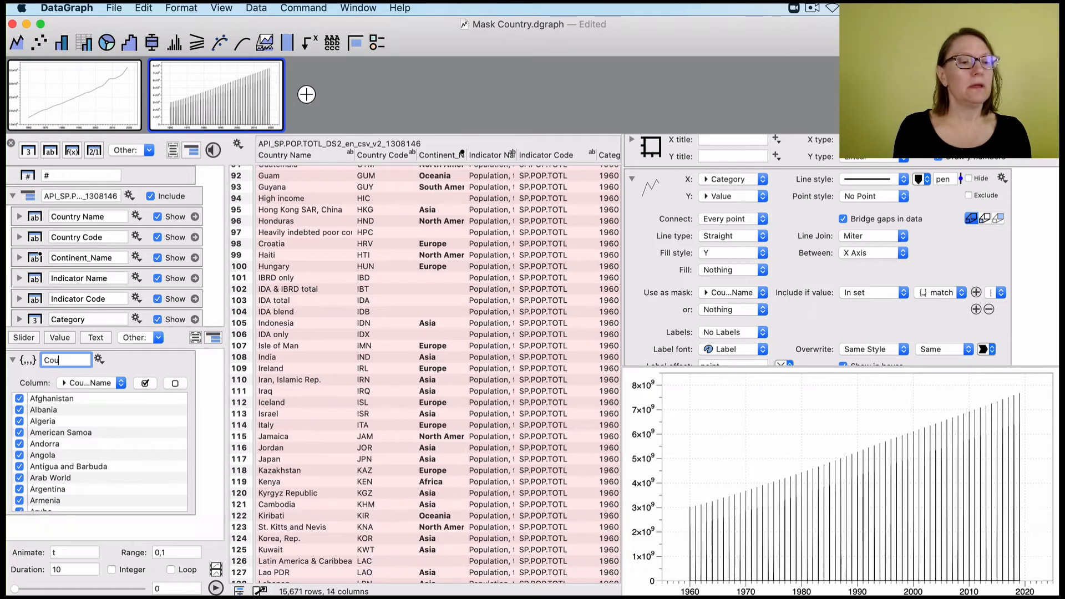
{"action": "type", "text": "ntry"}
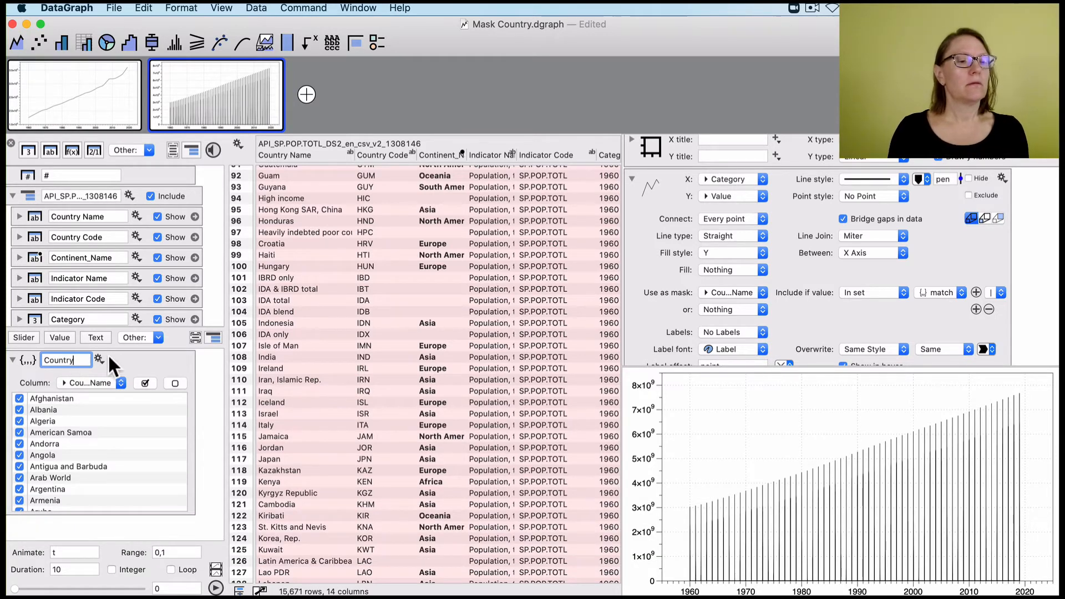
{"action": "key", "text": "Return"}
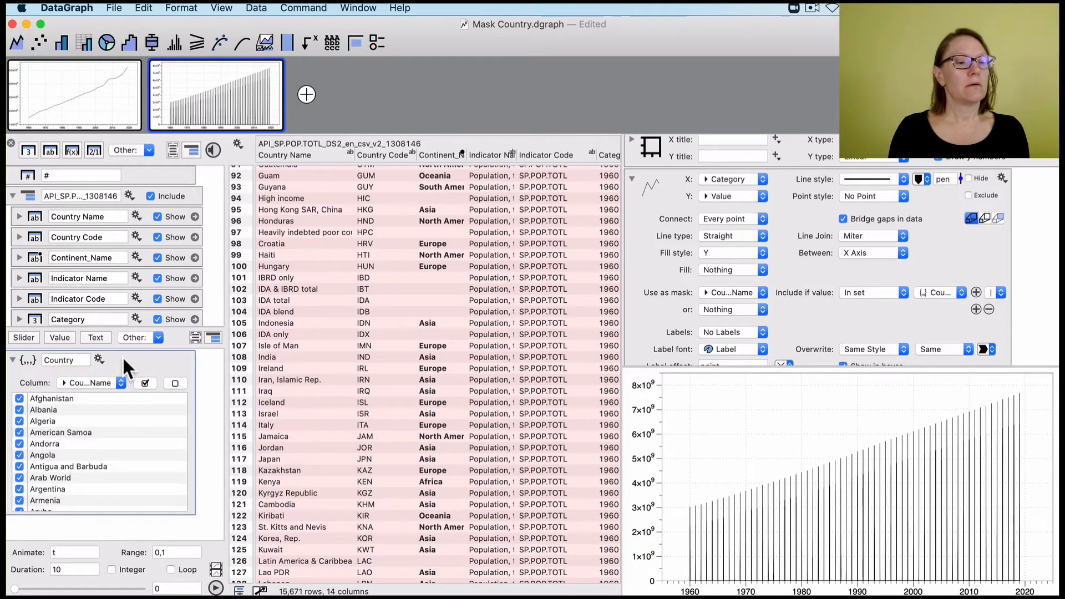
Step: Deselect all countries in the Country text set and include only Andorra
{"action": "left_click", "coordinate": [175, 384]}
{"action": "scroll", "coordinate": [81, 458], "scroll_direction": "down", "scroll_amount": 3}
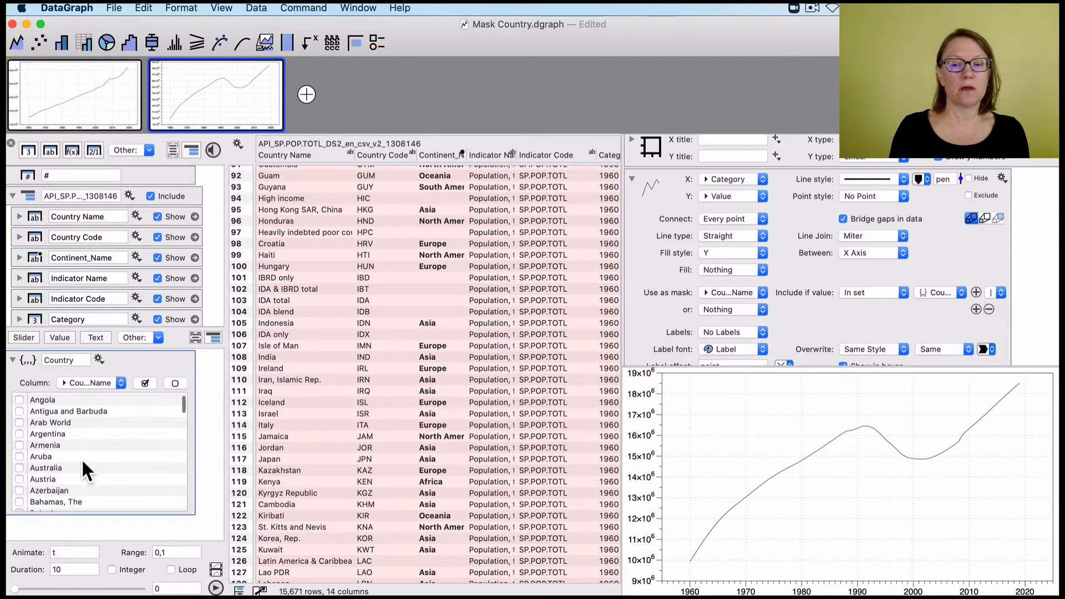
{"action": "scroll", "coordinate": [42, 414], "scroll_direction": "up", "scroll_amount": 3}
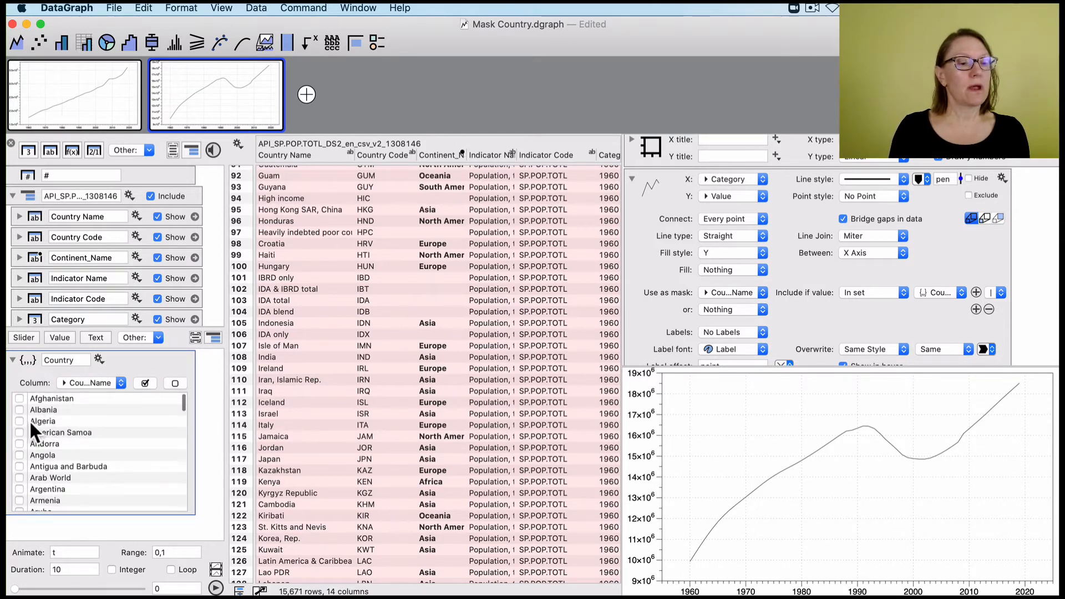
{"action": "left_click", "coordinate": [20, 443]}
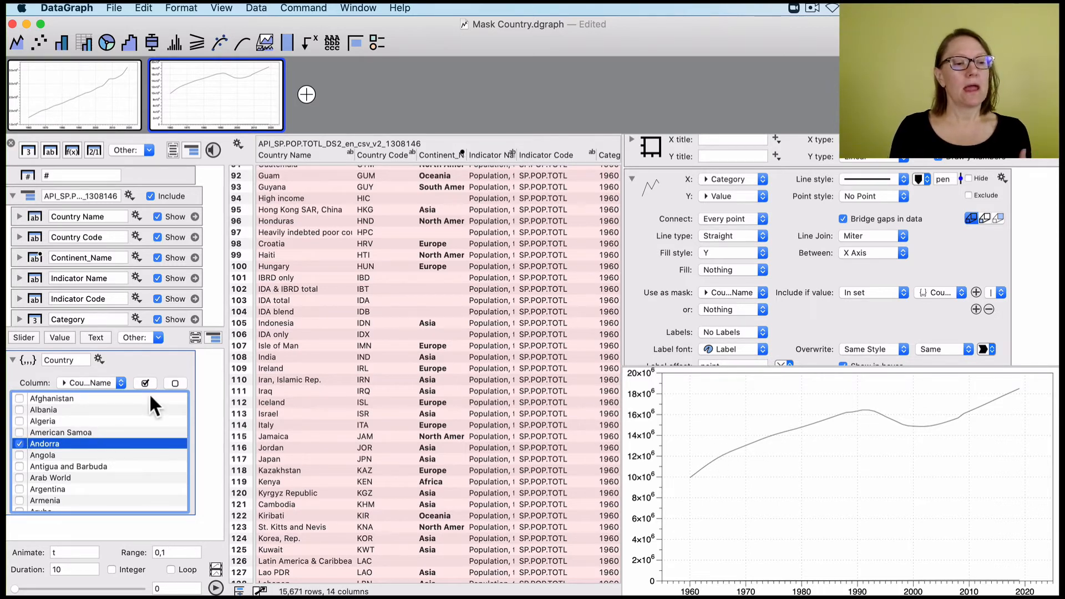
{"action": "left_click", "coordinate": [142, 361]}
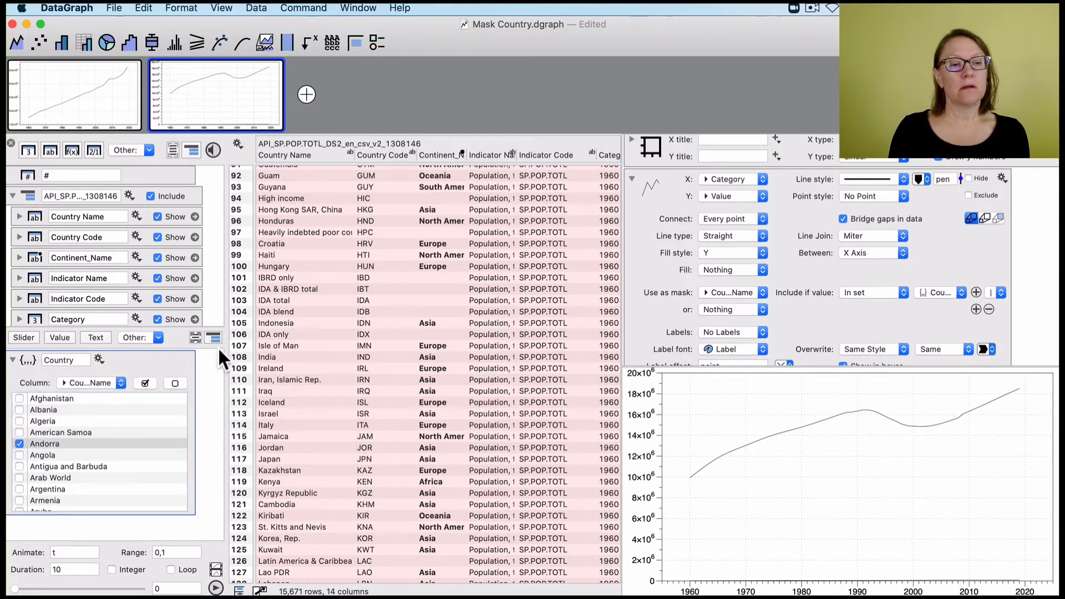
{"action": "left_click", "coordinate": [944, 287]}
{"action": "left_click", "coordinate": [848, 303]}
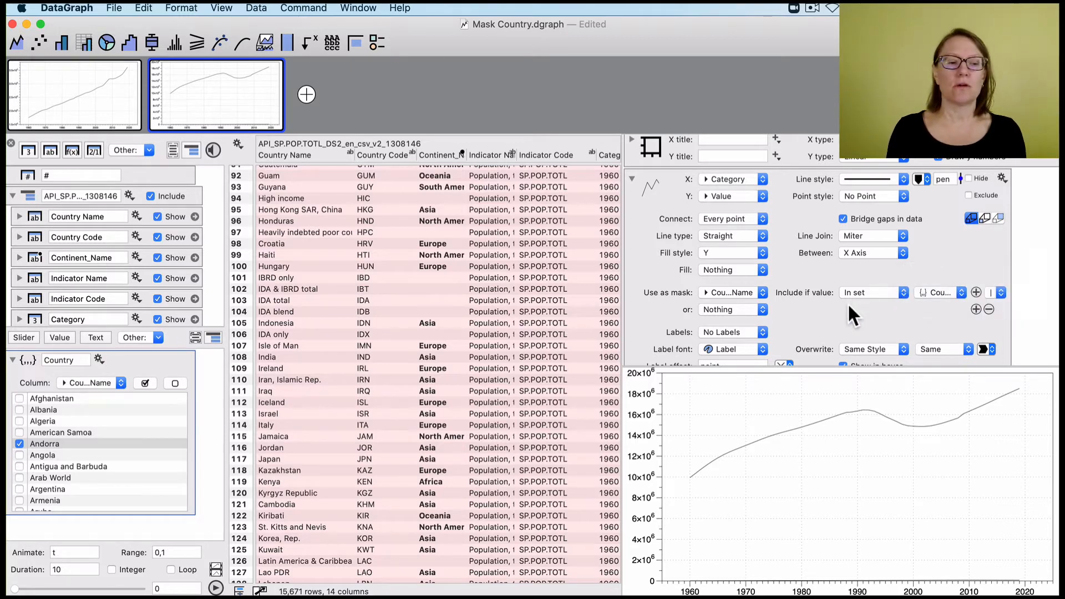
Step: Change the first line plot's Country Name mask condition to Text is and create a text menu for it
{"action": "left_click", "coordinate": [867, 291]}
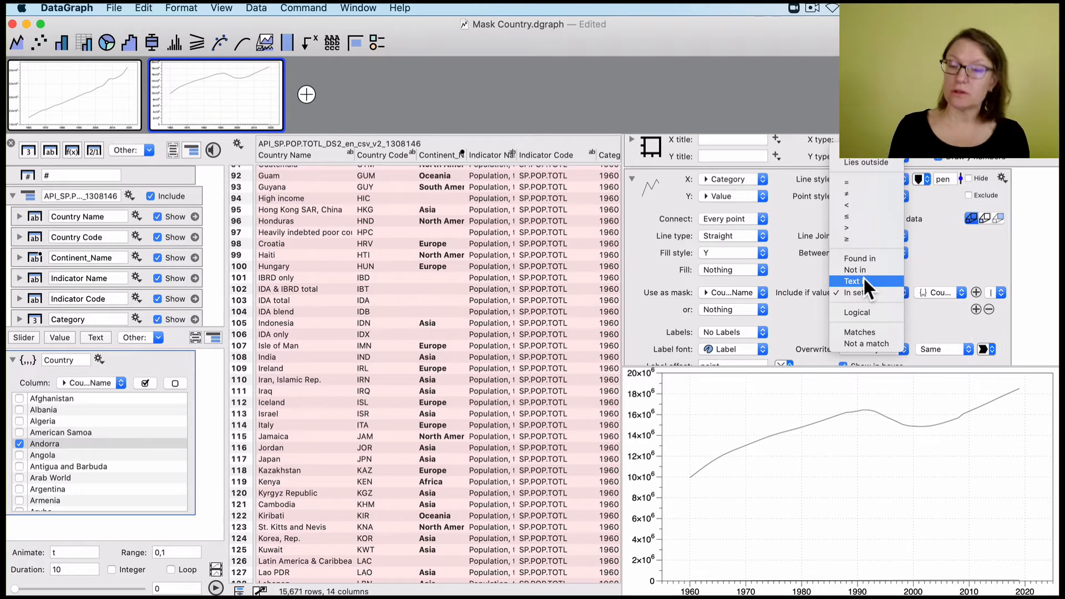
{"action": "left_click", "coordinate": [863, 280]}
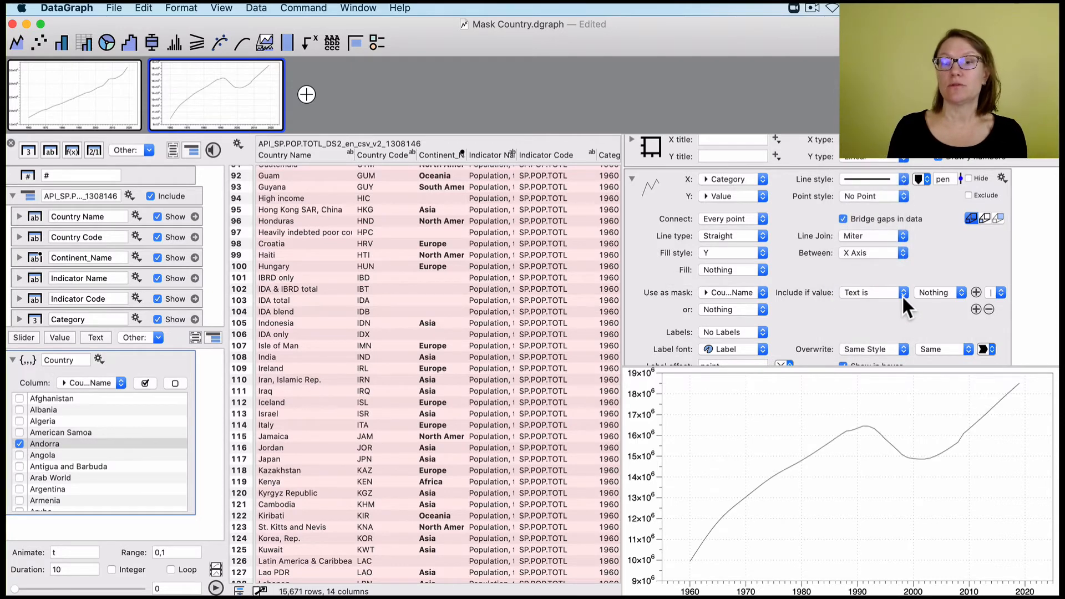
{"action": "left_click", "coordinate": [942, 294]}
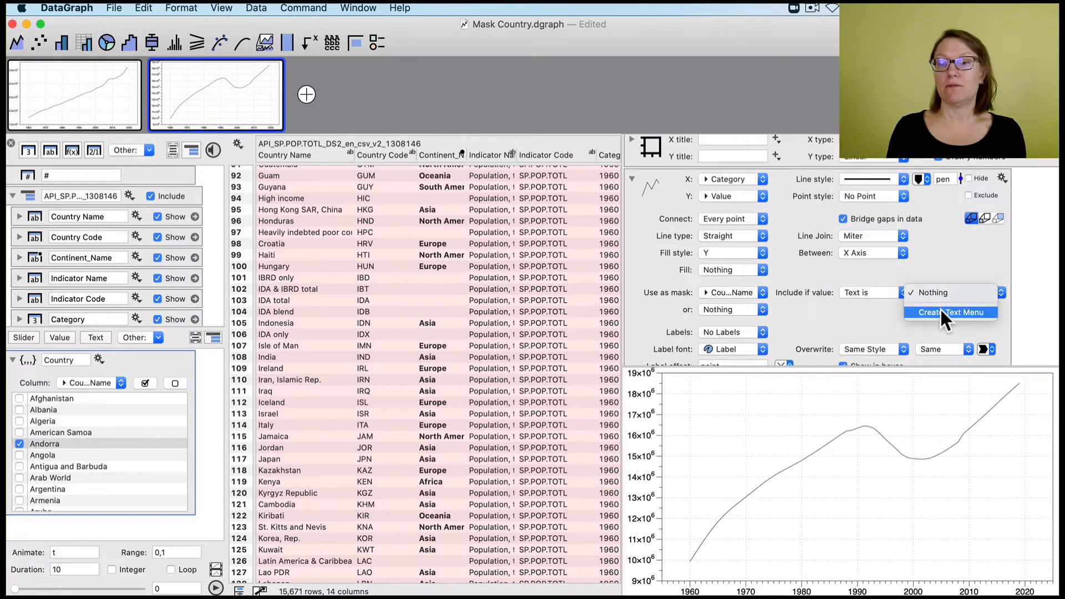
{"action": "left_click", "coordinate": [941, 312]}
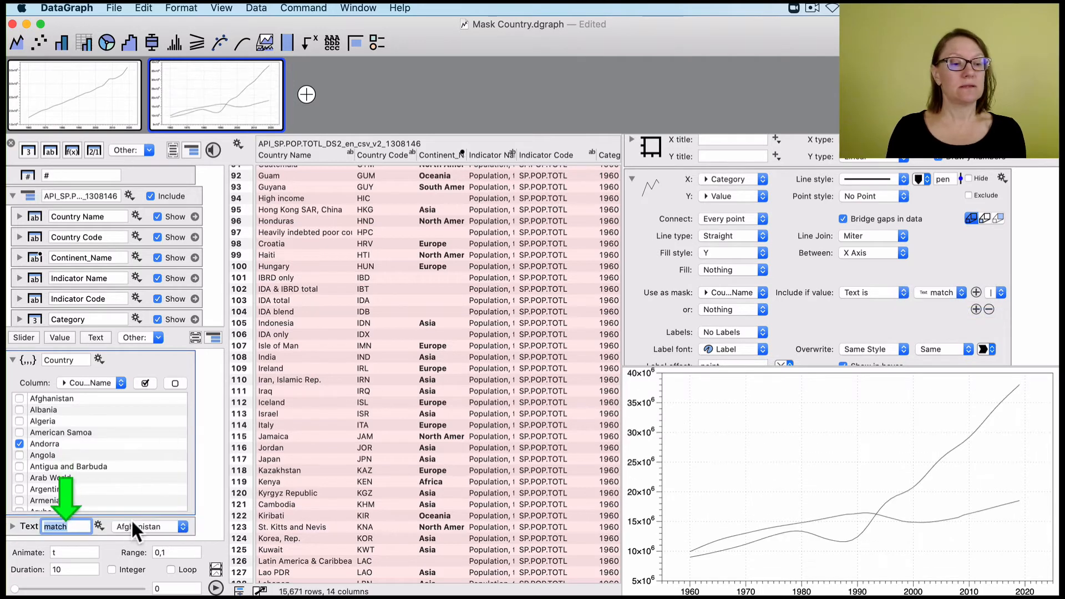
Step: Collapse the Country text set and rename the new text menu One
{"action": "left_click", "coordinate": [13, 360]}
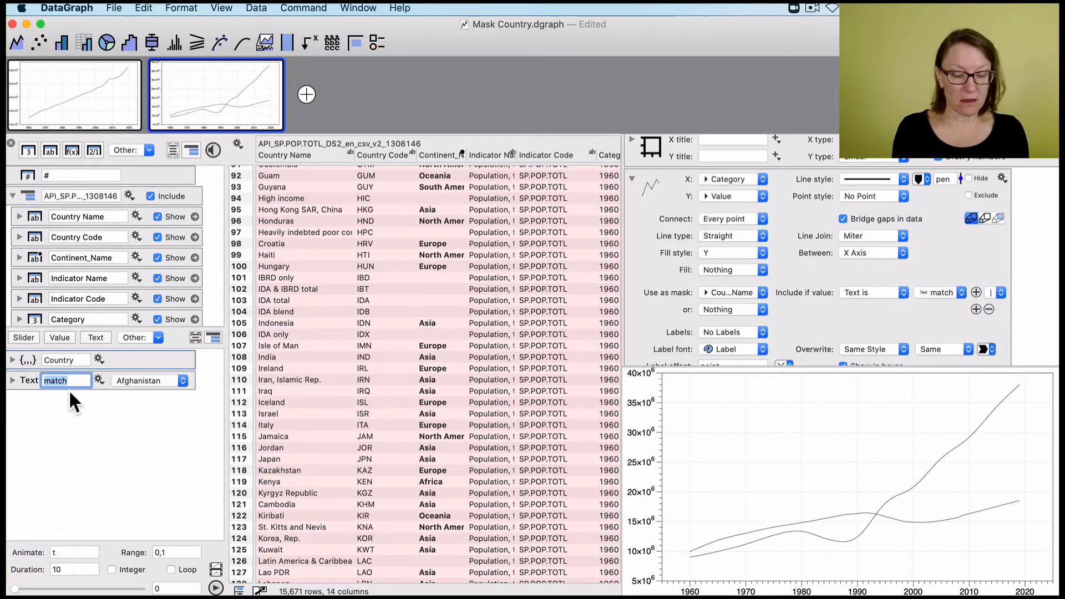
{"action": "type", "text": "One"}
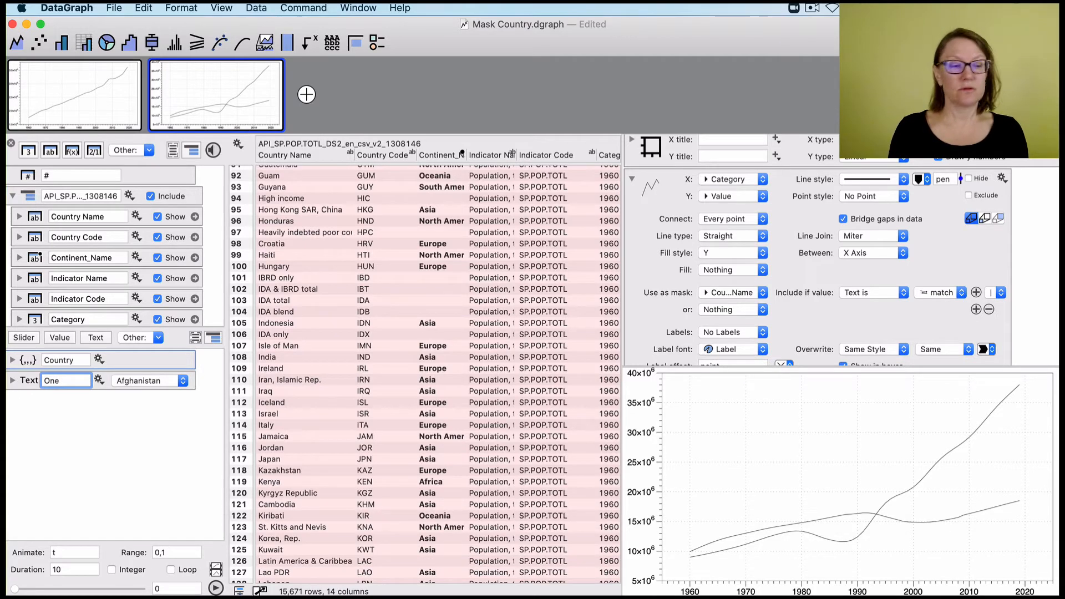
{"action": "key", "text": "Return"}
Step: Switch the text menu One to American Samoa and then to Argentina, and collapse the first line plot's settings
{"action": "left_click", "coordinate": [128, 384]}
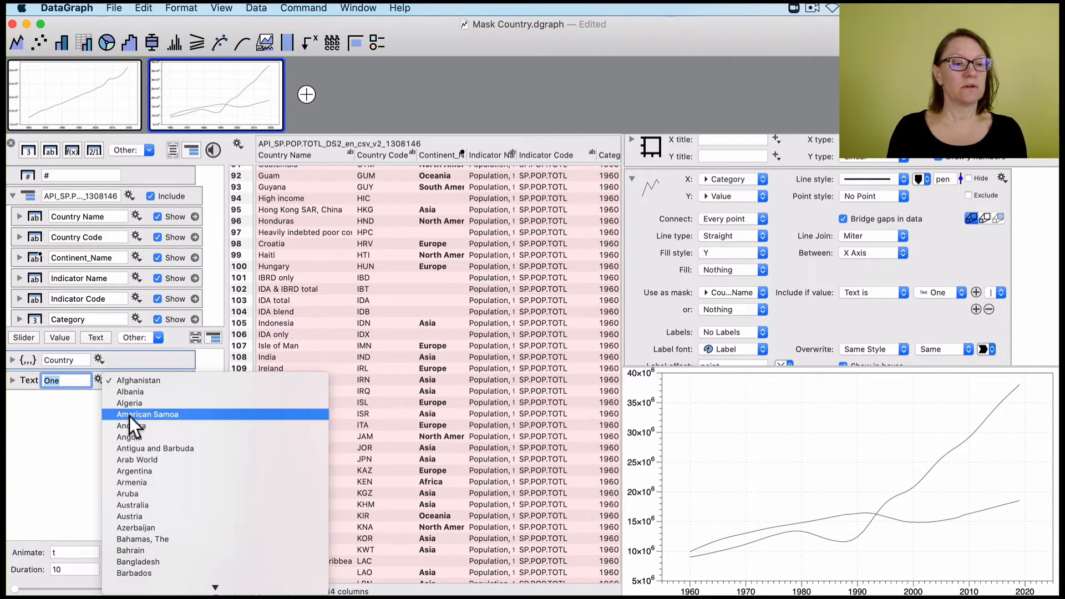
{"action": "left_click", "coordinate": [128, 414]}
{"action": "left_click", "coordinate": [146, 382]}
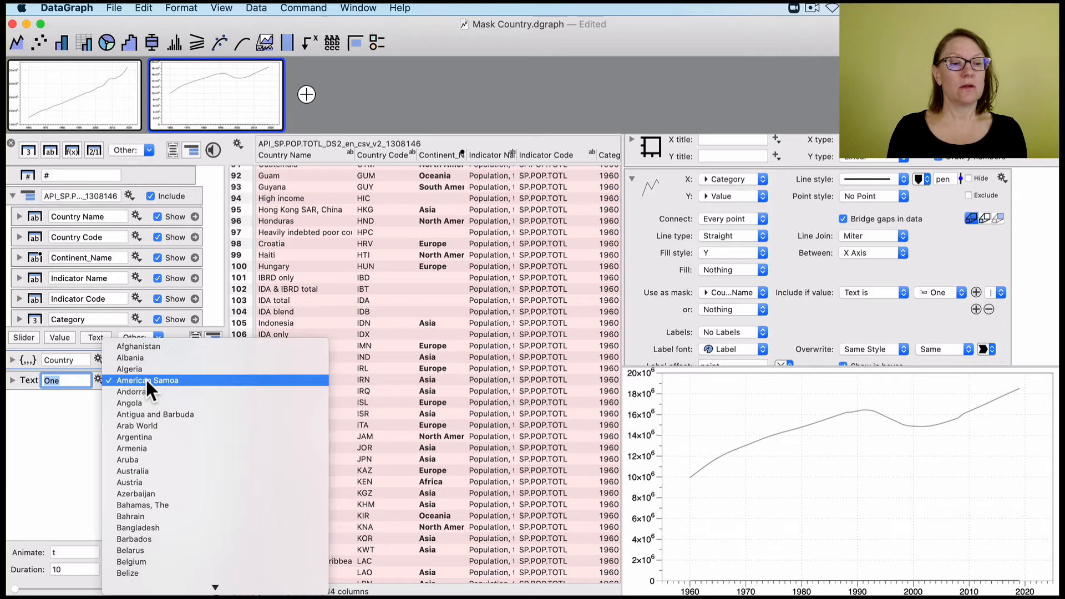
{"action": "left_click", "coordinate": [137, 435]}
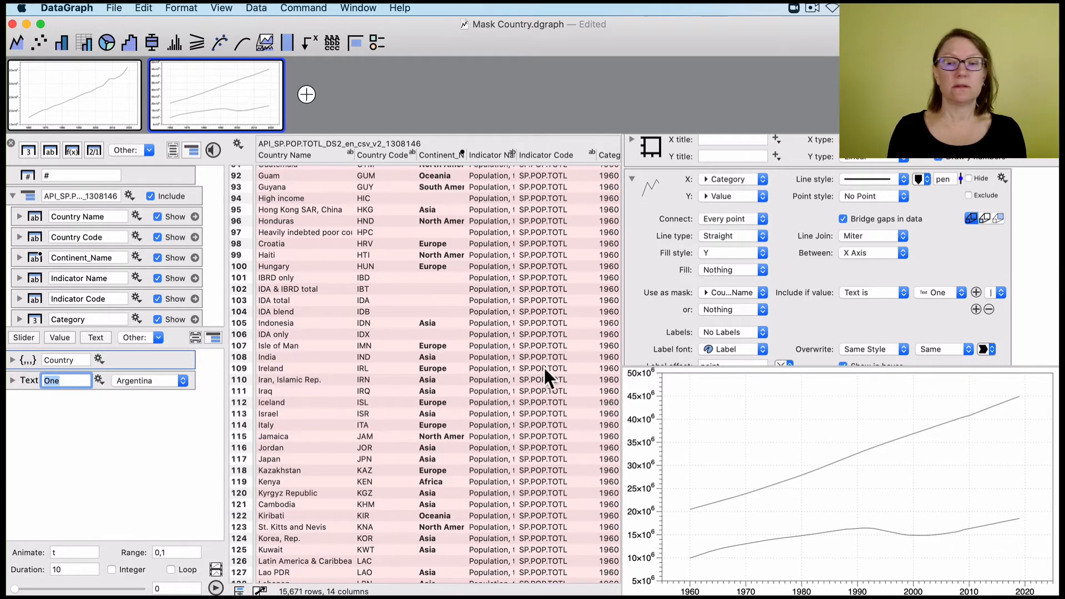
{"action": "left_click", "coordinate": [634, 177]}
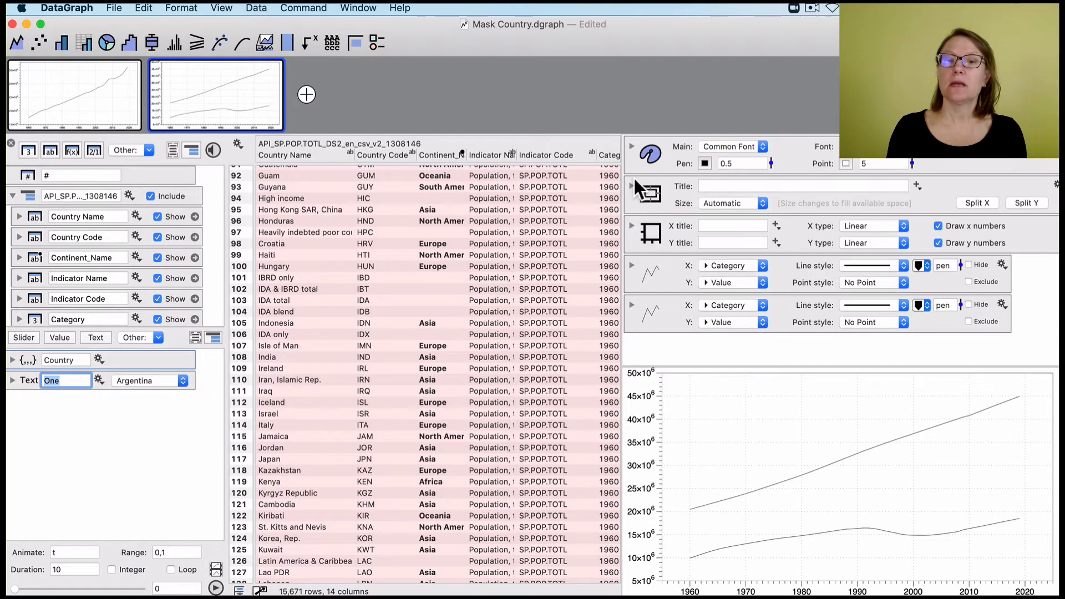
Step: Duplicate the text menu One directly below the original and rename the copy Two
{"action": "left_click", "coordinate": [654, 308]}
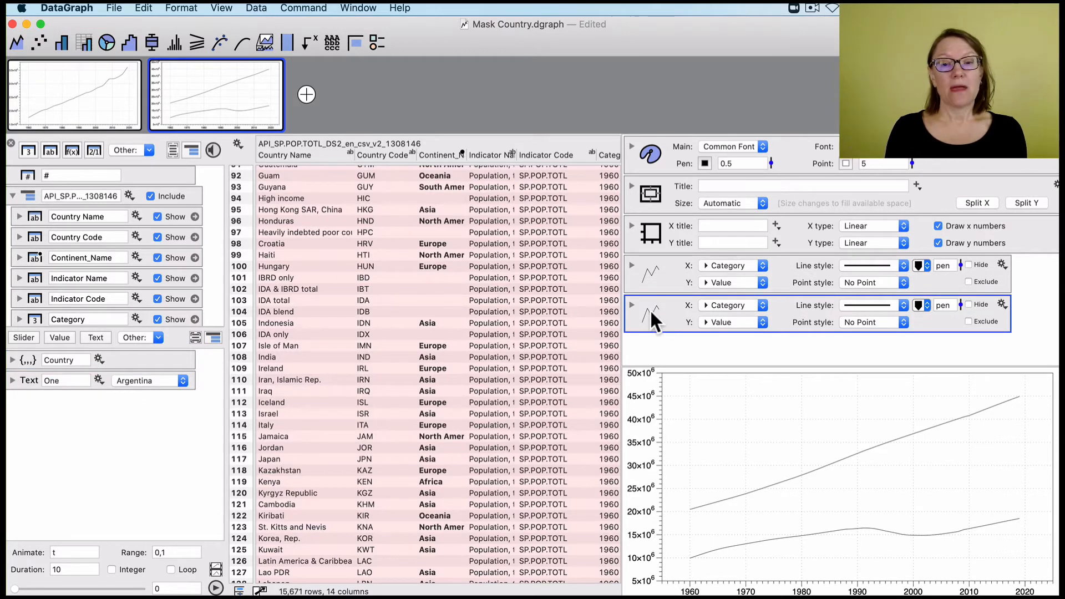
{"action": "left_click", "coordinate": [27, 380]}
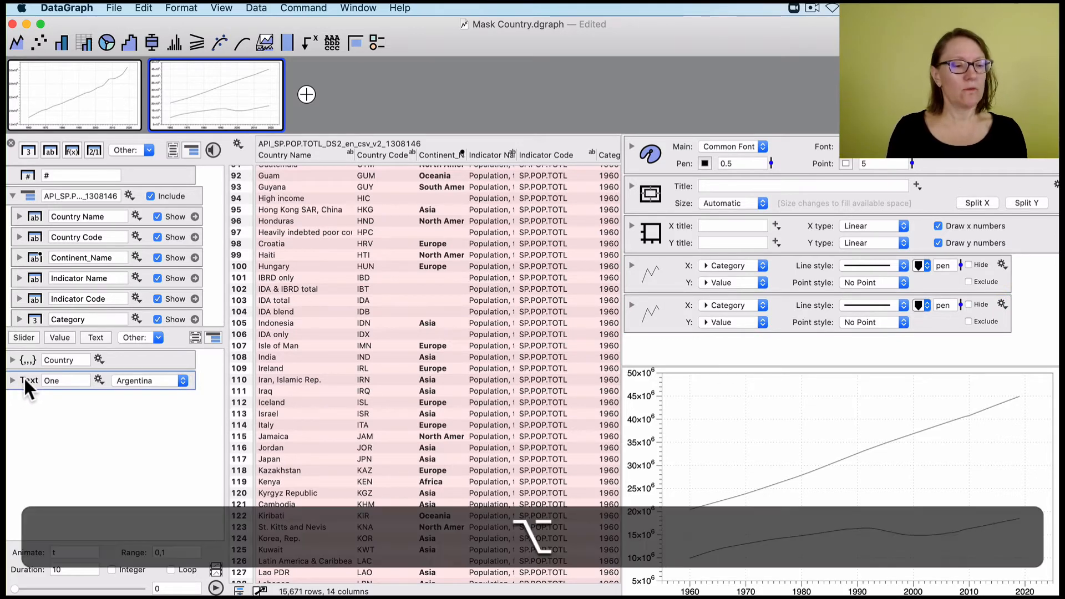
{"action": "left_click_drag", "start_coordinate": [25, 377], "coordinate": [24, 400]}
{"action": "double_click", "coordinate": [67, 401]}
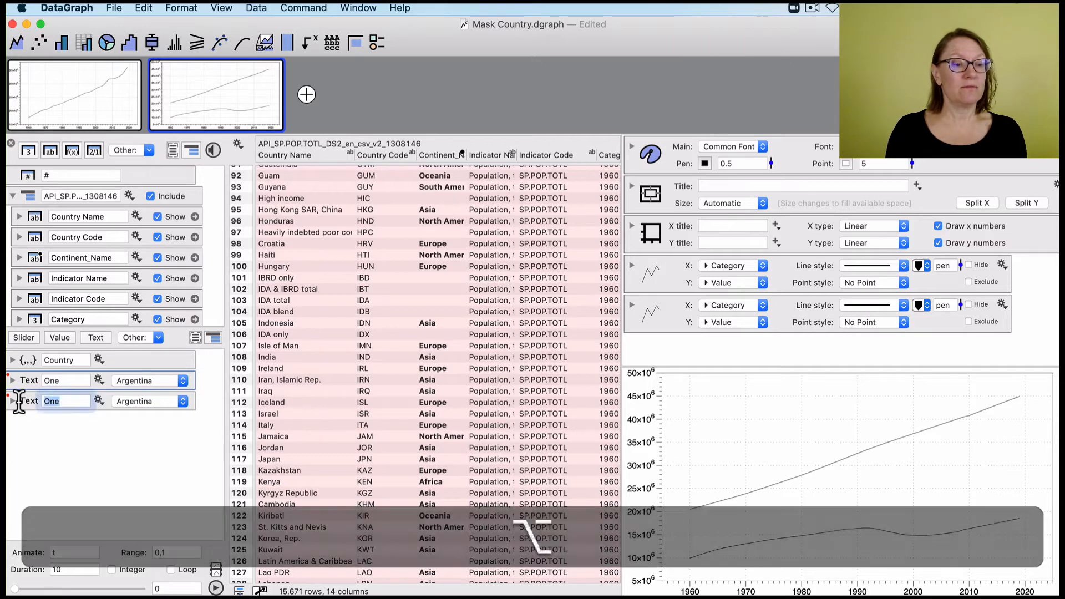
{"action": "type", "text": "Two"}
{"action": "key", "text": "Return"}
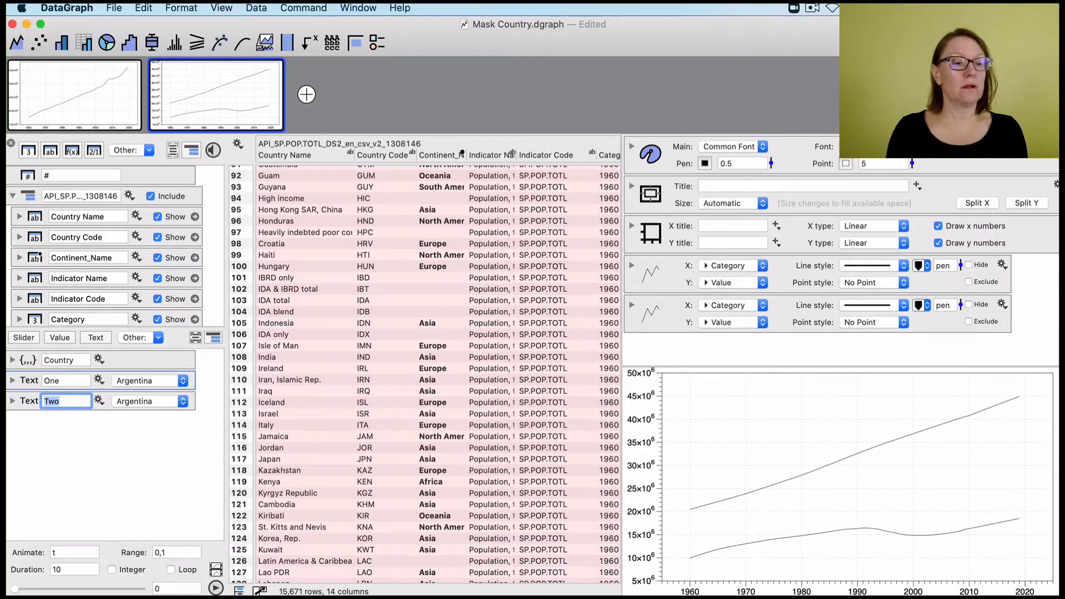
Step: Set the text menu Two to Austria and expand the second line plot's settings
{"action": "left_click", "coordinate": [165, 403]}
{"action": "left_click", "coordinate": [164, 451]}
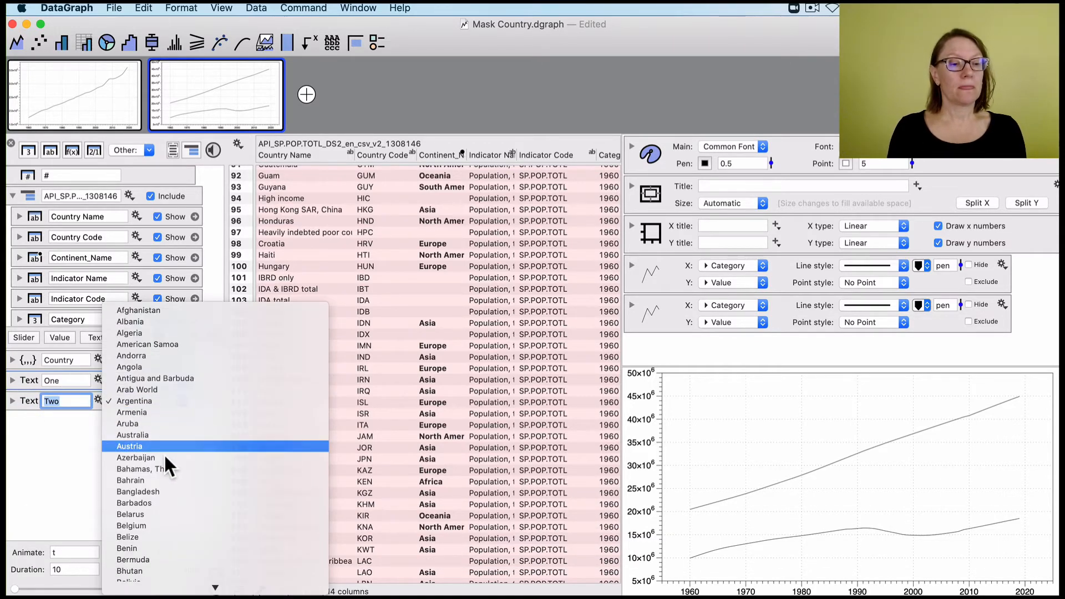
{"action": "left_click", "coordinate": [133, 438]}
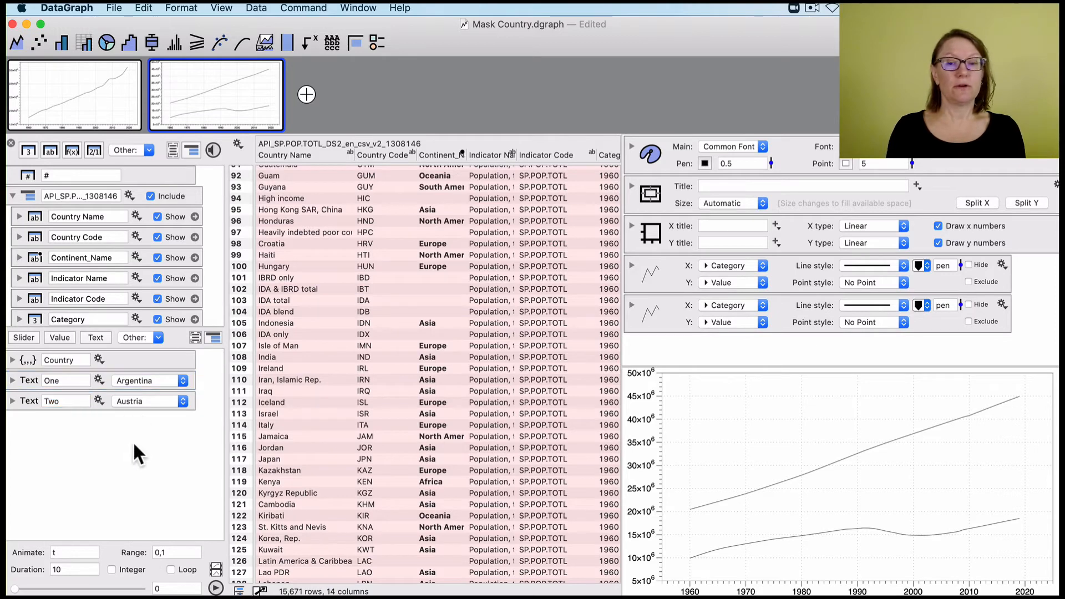
{"action": "left_click", "coordinate": [630, 305]}
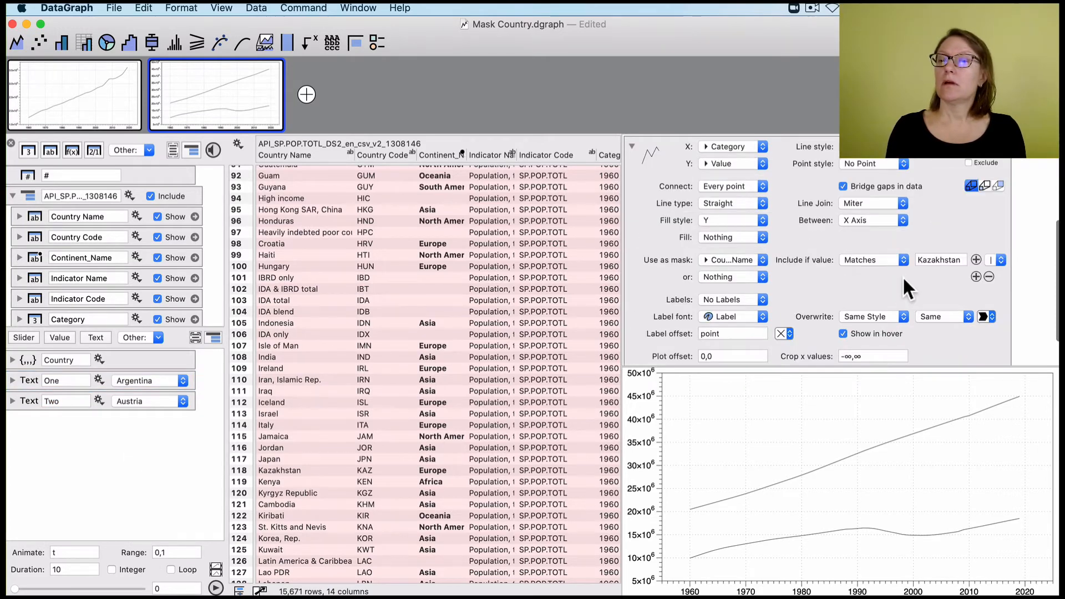
Step: Try masking the second line plot with the In set condition and the Country text set
{"action": "left_click", "coordinate": [882, 256]}
{"action": "left_click", "coordinate": [882, 221]}
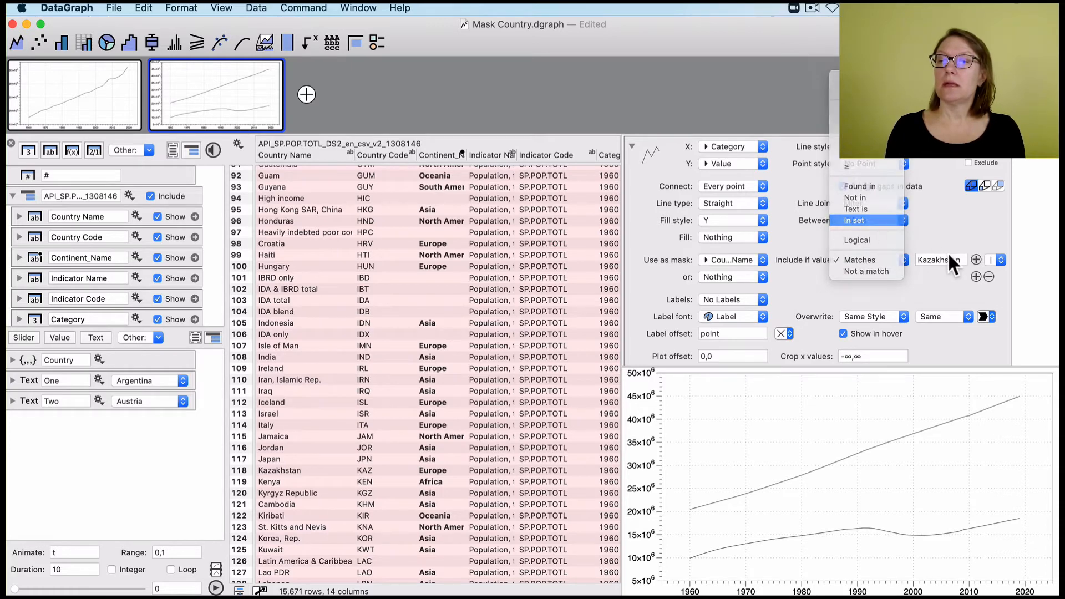
{"action": "left_click", "coordinate": [946, 256]}
{"action": "left_click", "coordinate": [947, 279]}
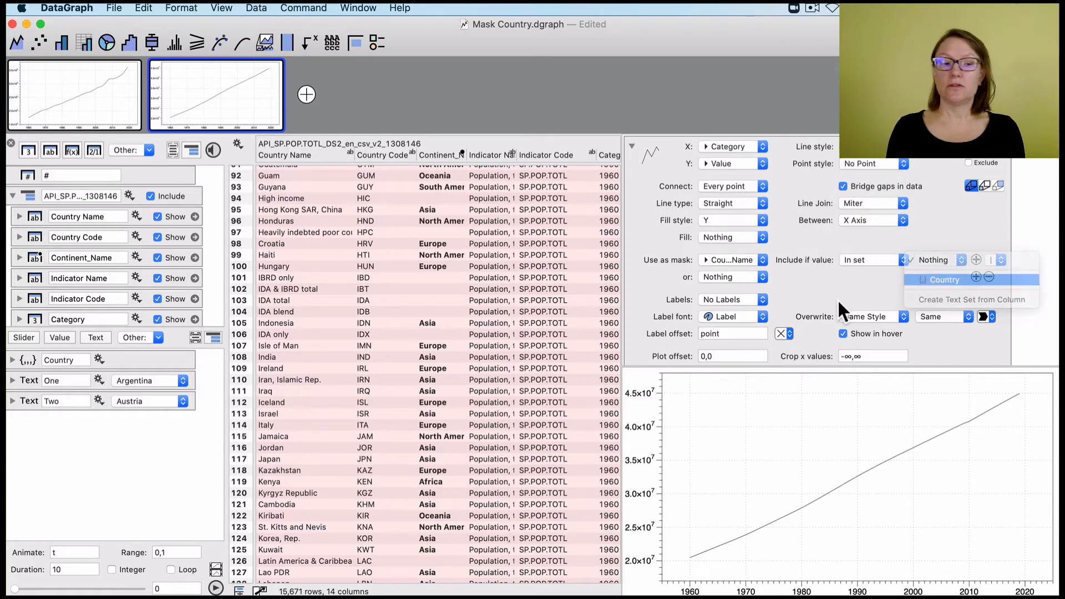
{"action": "left_click", "coordinate": [927, 258]}
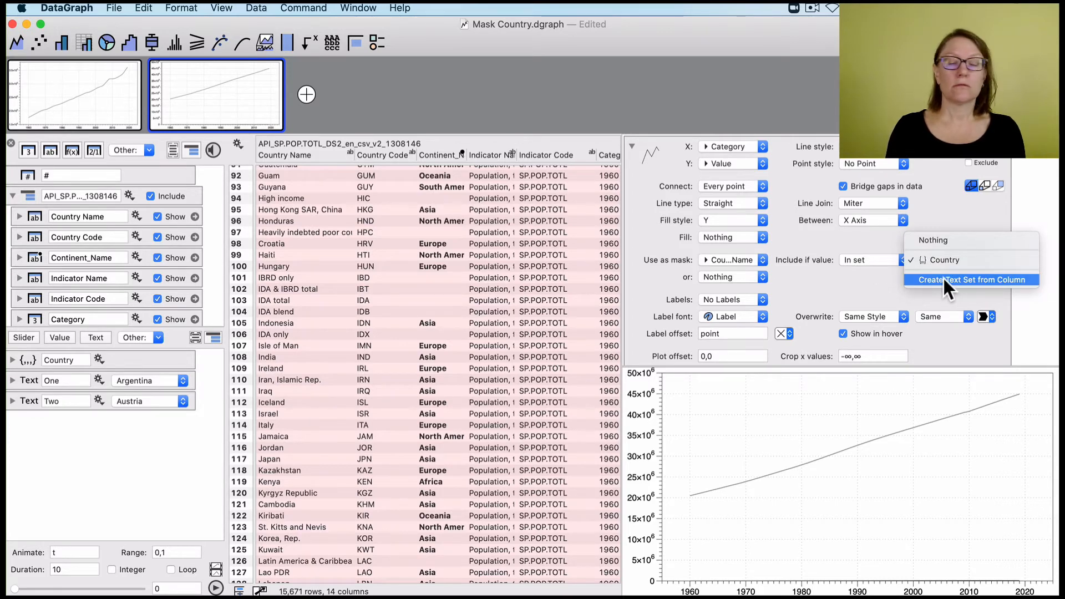
Step: Change the second line plot's Country Name mask condition to Text is, using the text menu Two
{"action": "left_click", "coordinate": [875, 256]}
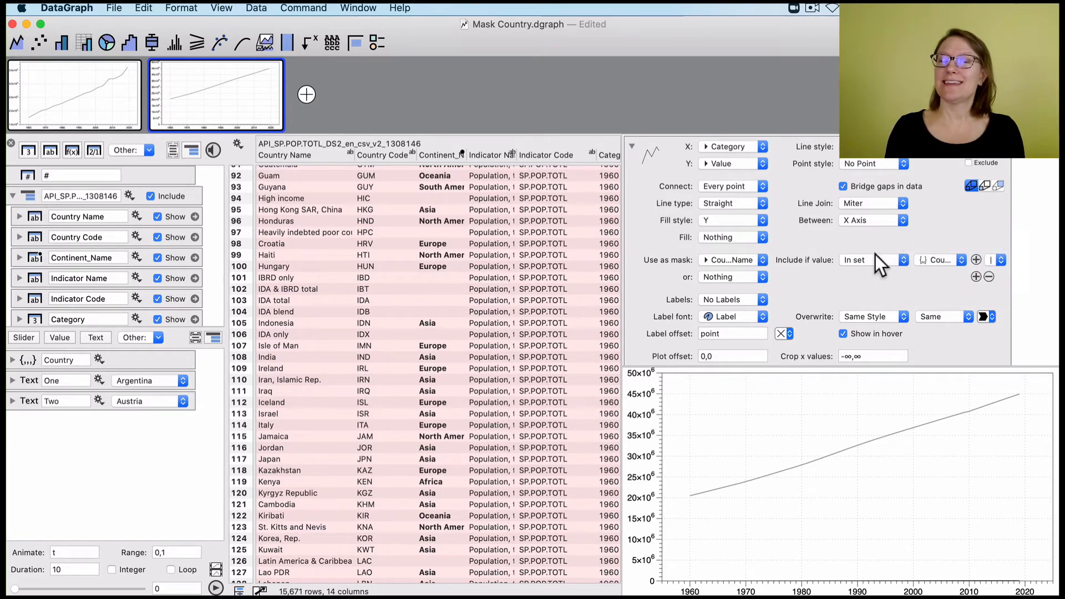
{"action": "left_click", "coordinate": [873, 257]}
{"action": "left_click", "coordinate": [874, 248]}
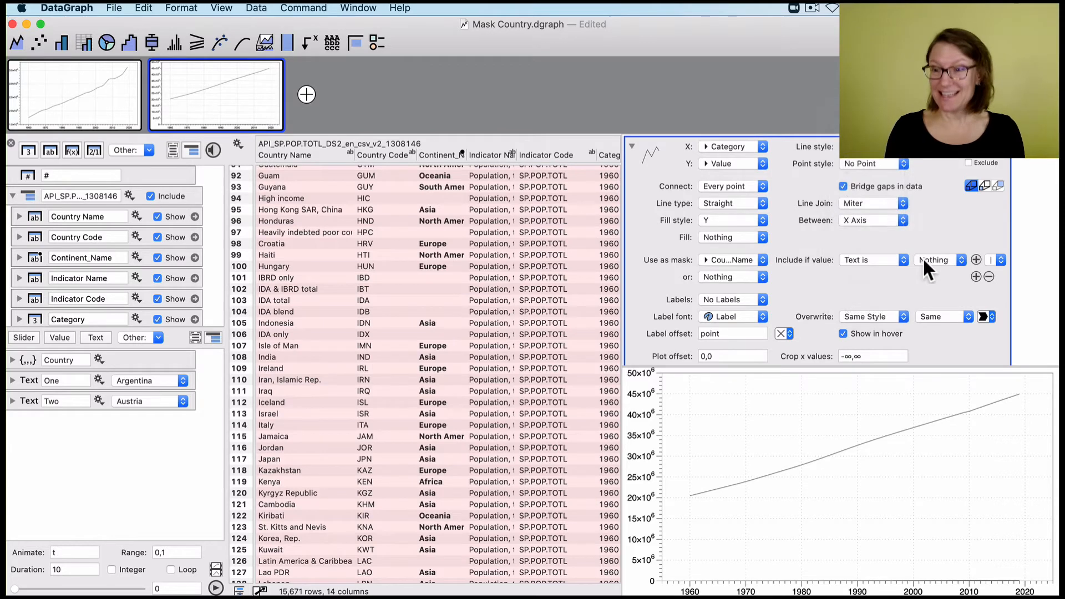
{"action": "left_click", "coordinate": [930, 258]}
{"action": "left_click", "coordinate": [927, 285]}
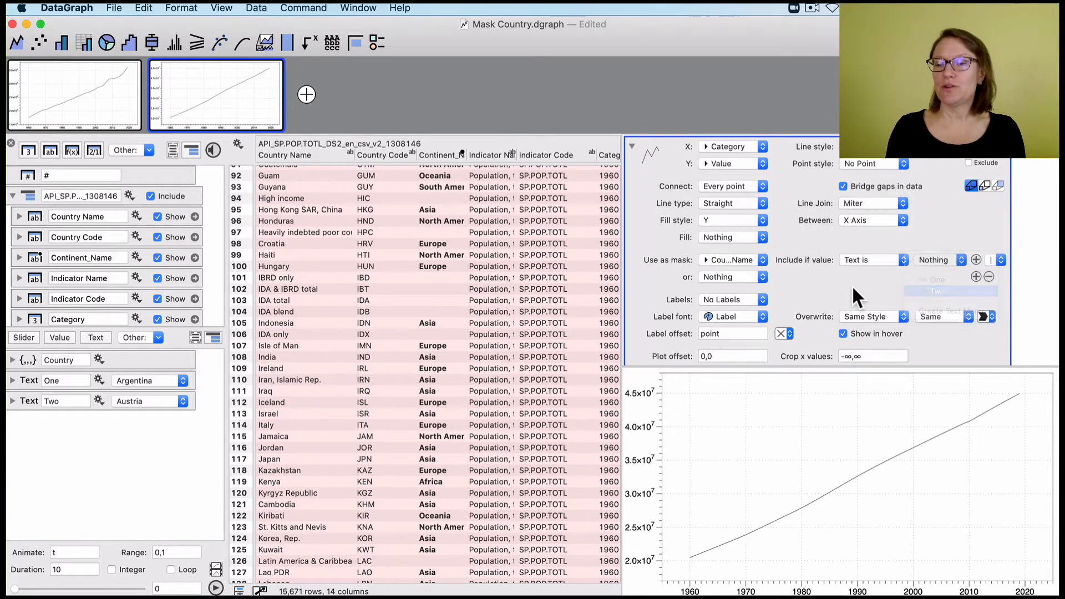
Step: Set the text menu One to Aruba, and switch the text menu Two to Belarus and then back to Austria
{"action": "left_click", "coordinate": [138, 375]}
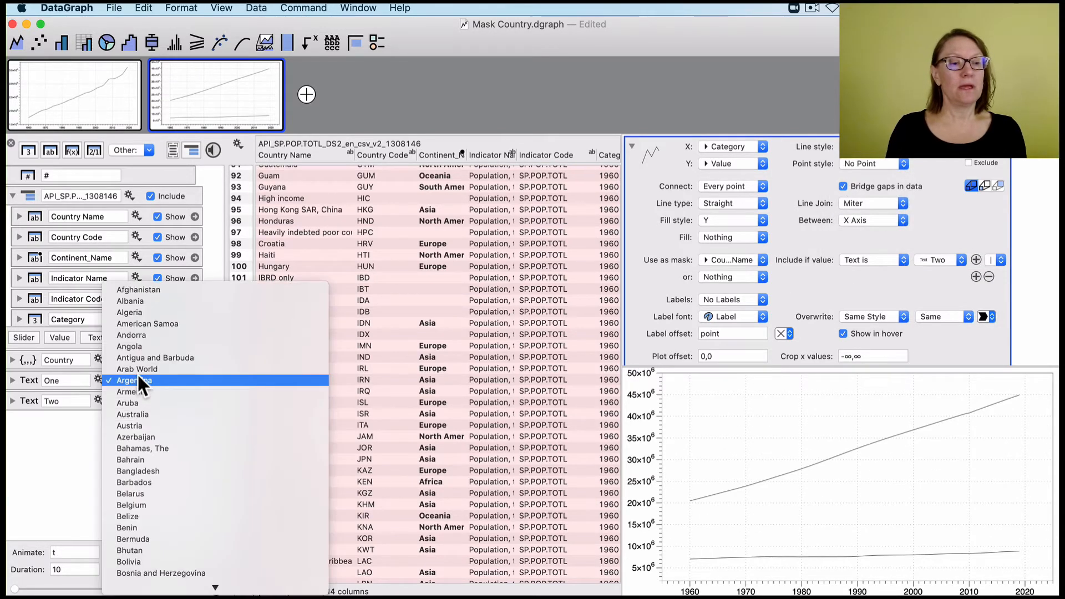
{"action": "left_click", "coordinate": [137, 401]}
{"action": "left_click", "coordinate": [138, 399]}
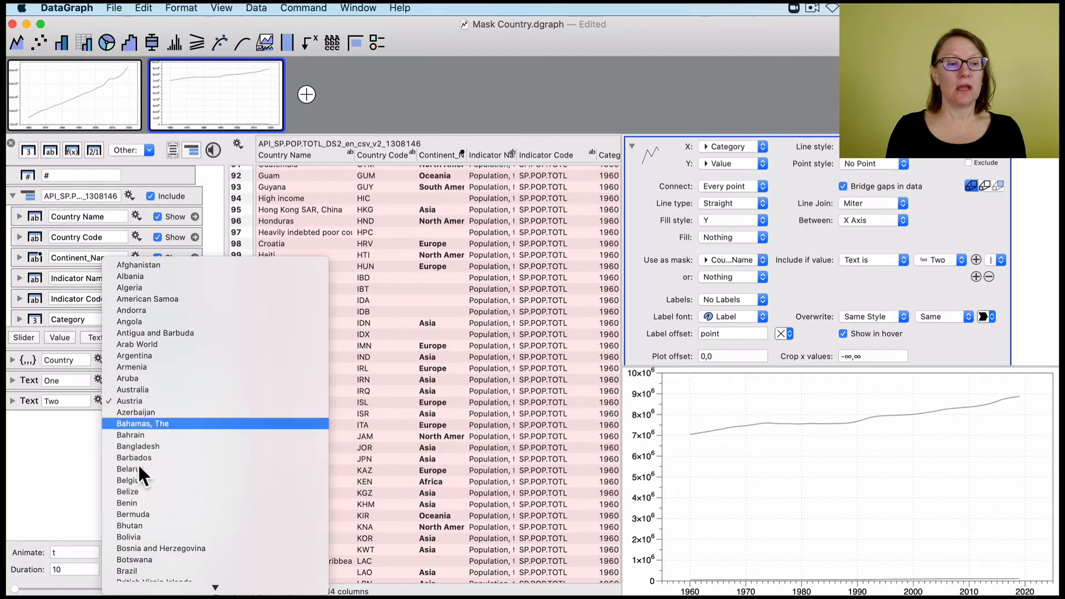
{"action": "left_click", "coordinate": [138, 471]}
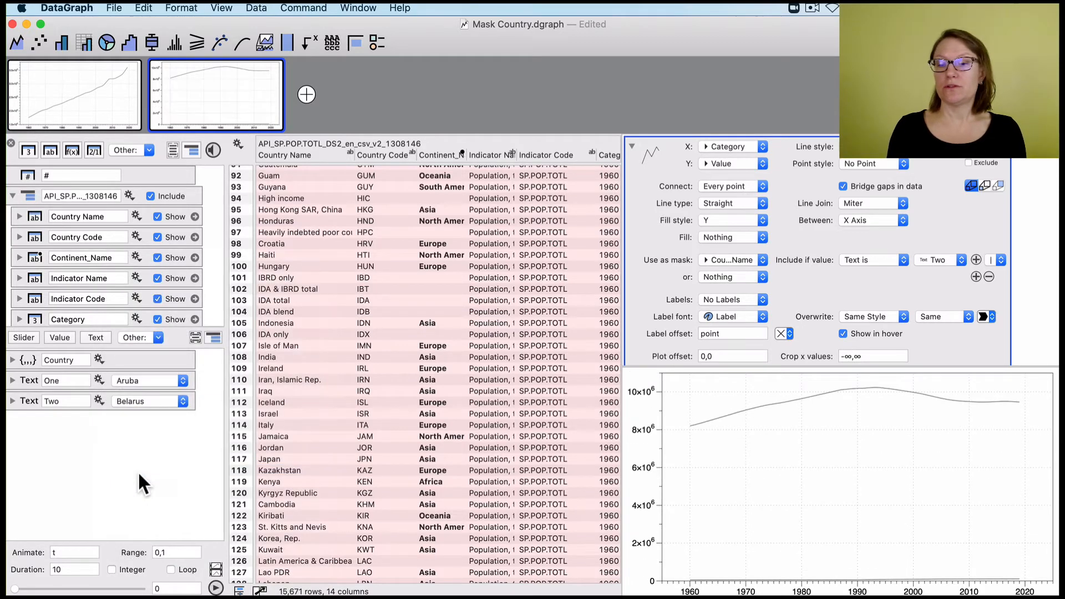
{"action": "left_click", "coordinate": [149, 401]}
{"action": "left_click", "coordinate": [153, 333]}
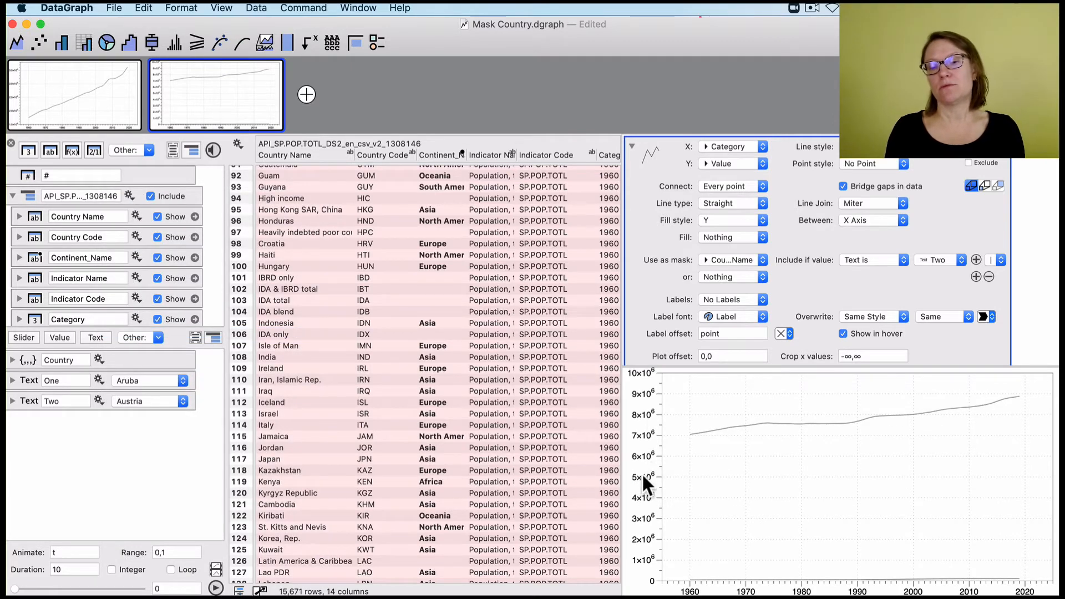
Step: Change the Y axis type to Logarithmic and collapse the second line plot's settings
{"action": "scroll", "coordinate": [765, 201], "scroll_direction": "up", "scroll_amount": 5}
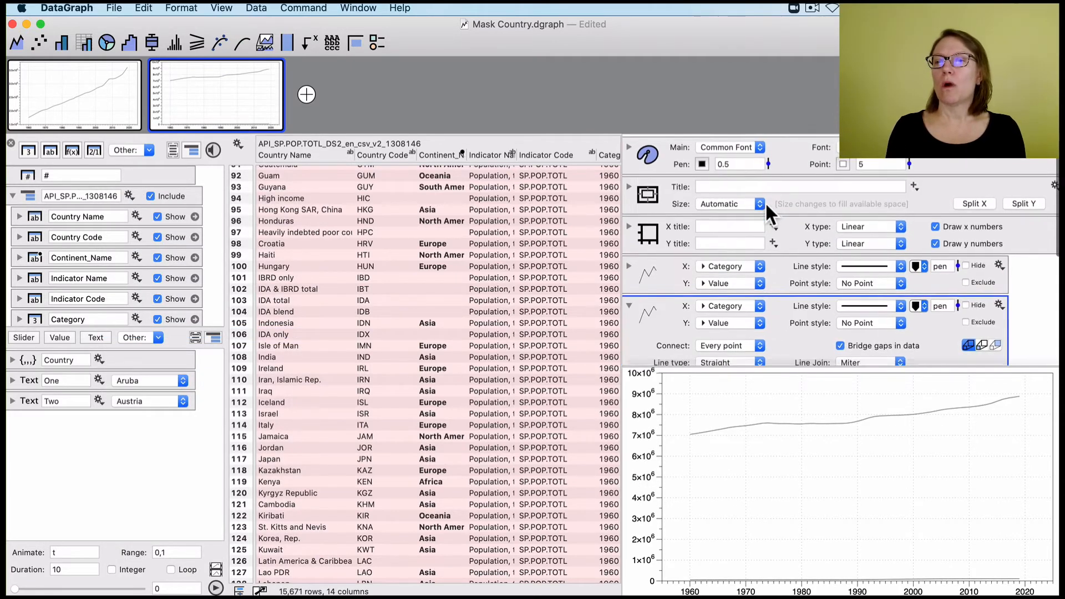
{"action": "left_click", "coordinate": [868, 241]}
{"action": "left_click", "coordinate": [869, 272]}
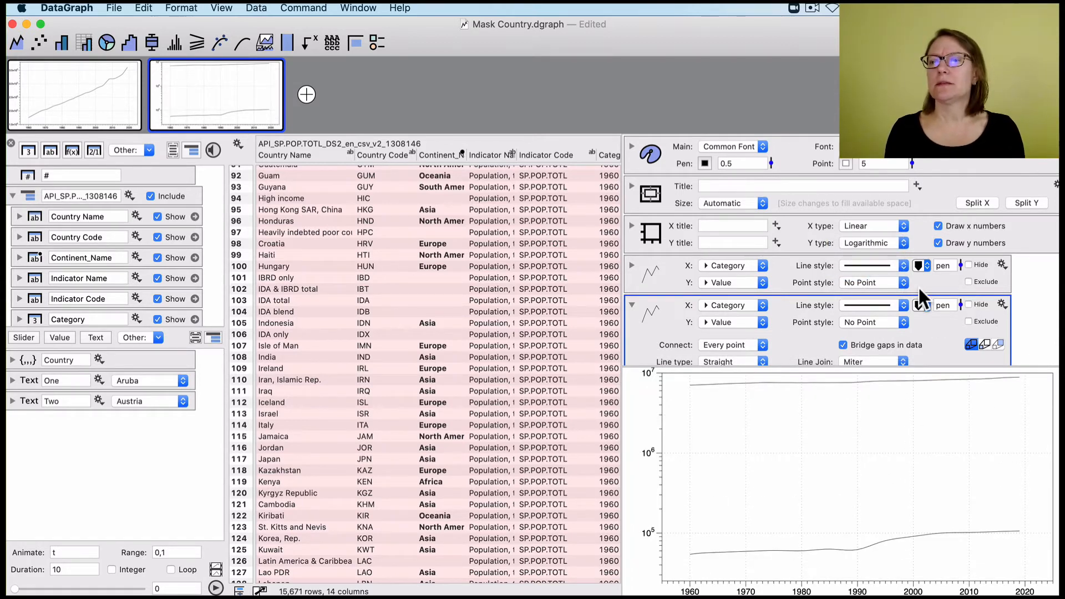
{"action": "left_click", "coordinate": [632, 304]}
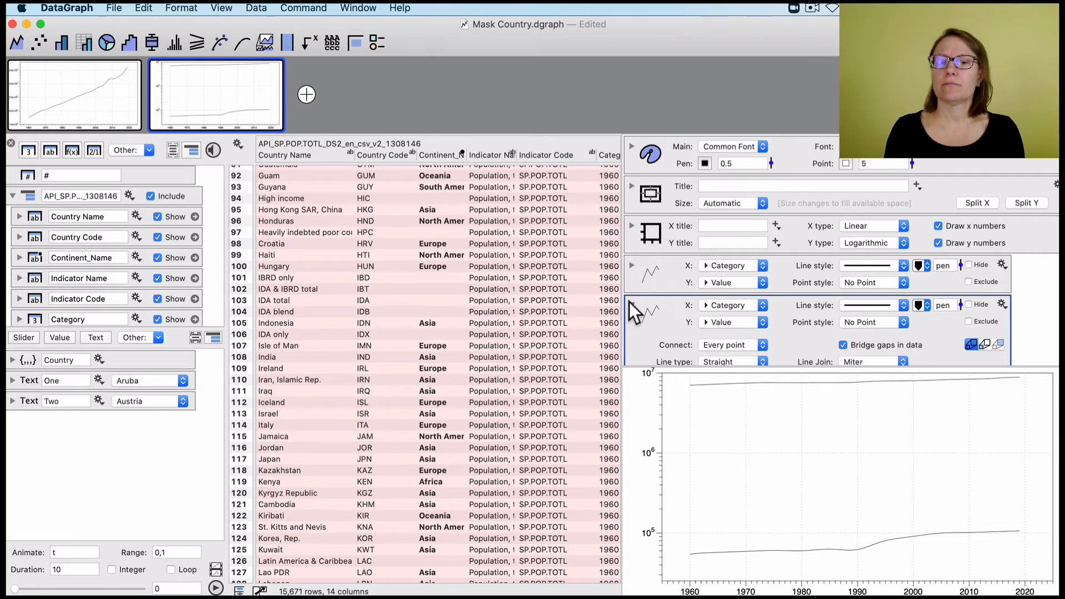
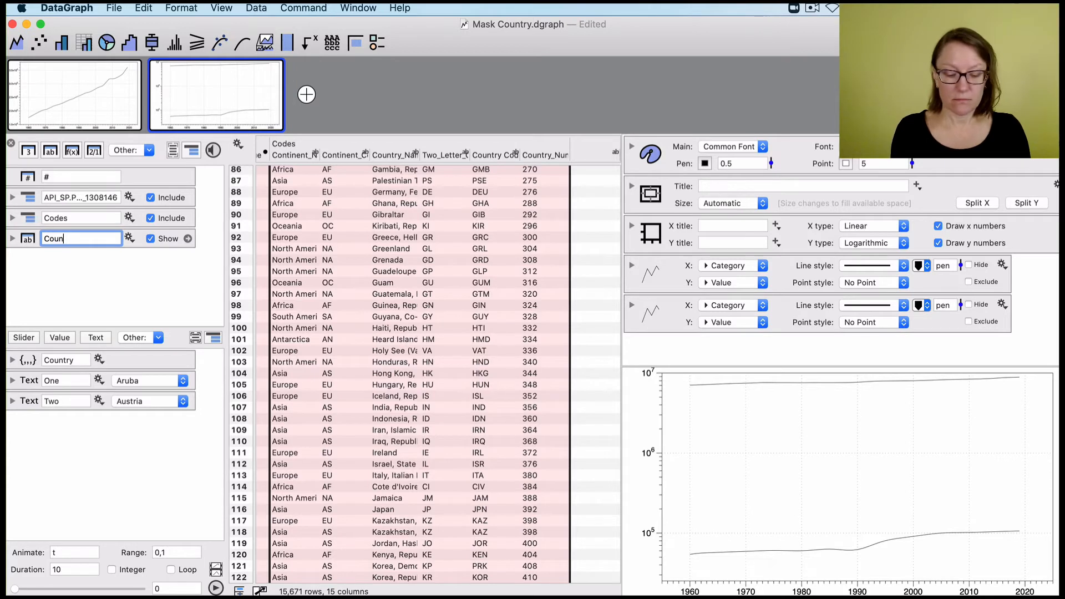
Step: Finish naming the new text column Country and jump to it in the data table
{"action": "type", "text": "try"}
{"action": "key", "text": "Return"}
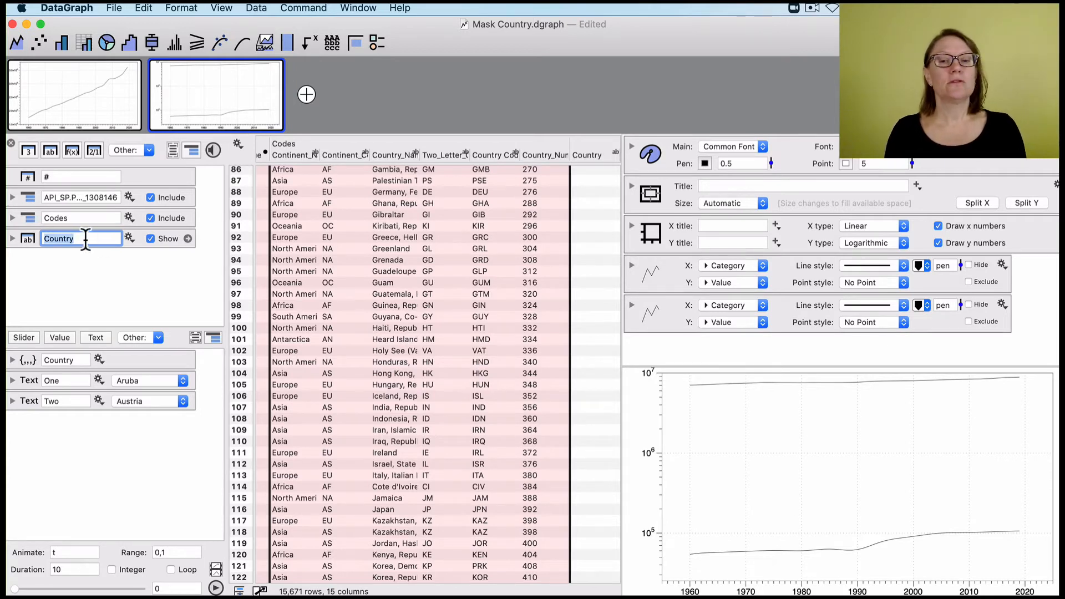
{"action": "left_click", "coordinate": [187, 237]}
Step: Enter Aruba in the first row of the Country column
{"action": "scroll", "coordinate": [495, 291], "scroll_direction": "up", "scroll_amount": 1}
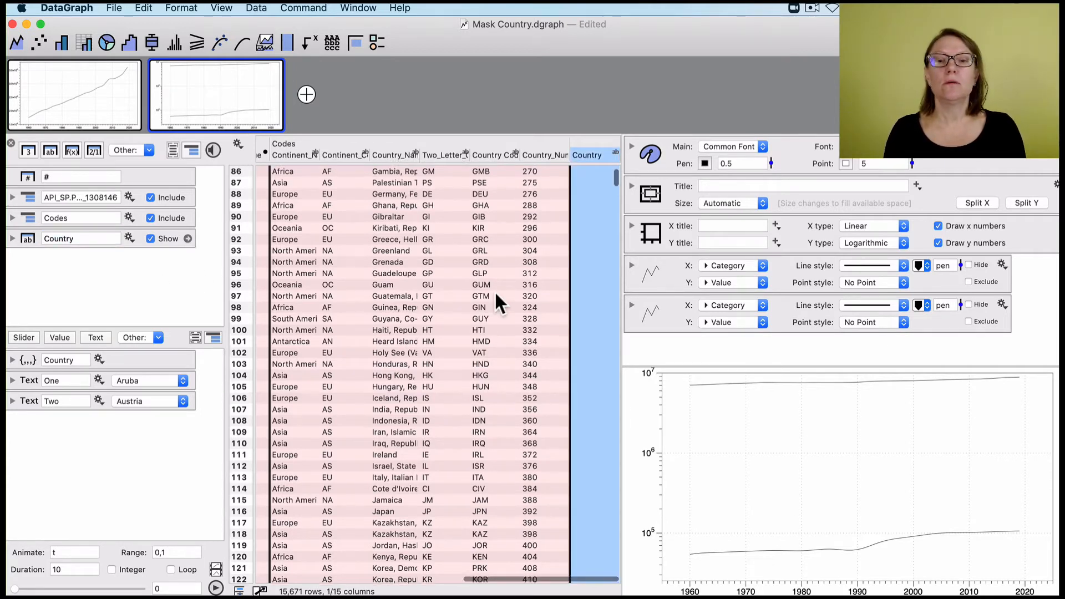
{"action": "scroll", "coordinate": [330, 224], "scroll_direction": "up", "scroll_amount": 4}
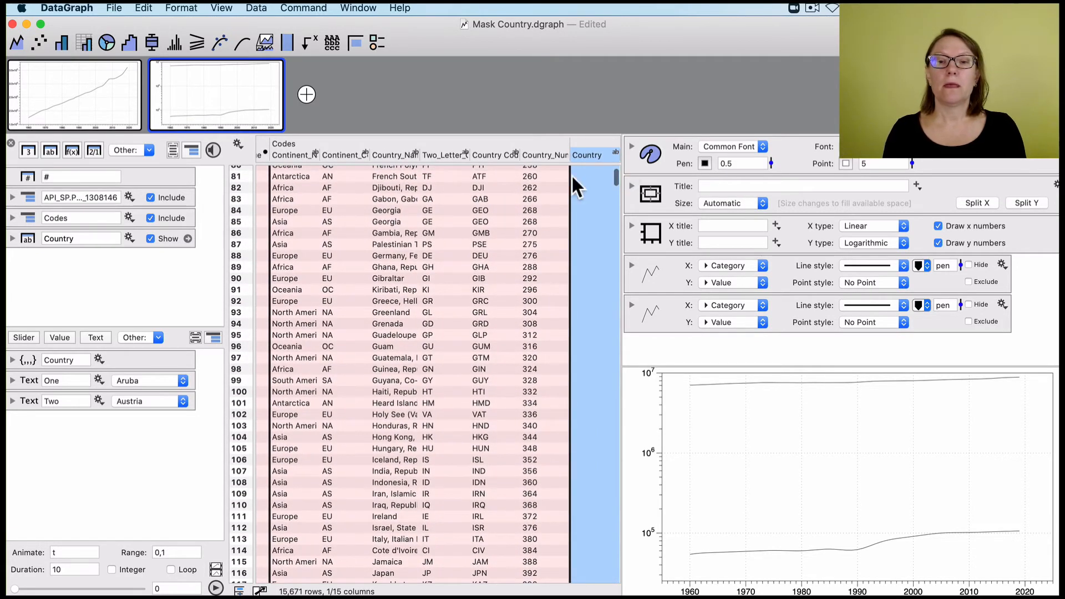
{"action": "scroll", "coordinate": [580, 178], "scroll_direction": "up", "scroll_amount": 15}
{"action": "left_click", "coordinate": [586, 170]}
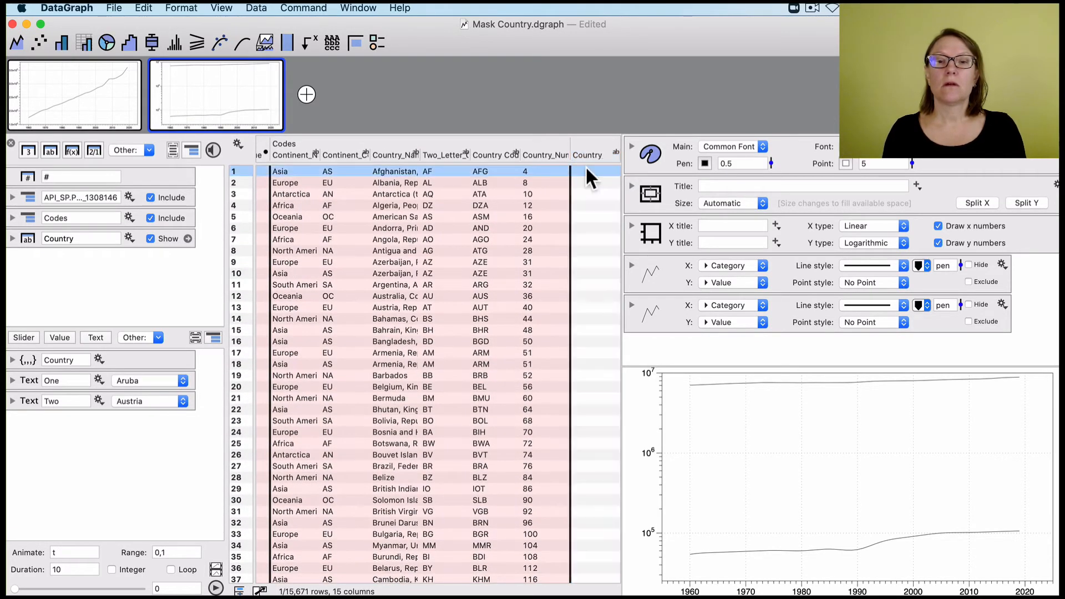
{"action": "left_click", "coordinate": [585, 169]}
{"action": "type", "text": "Ar"}
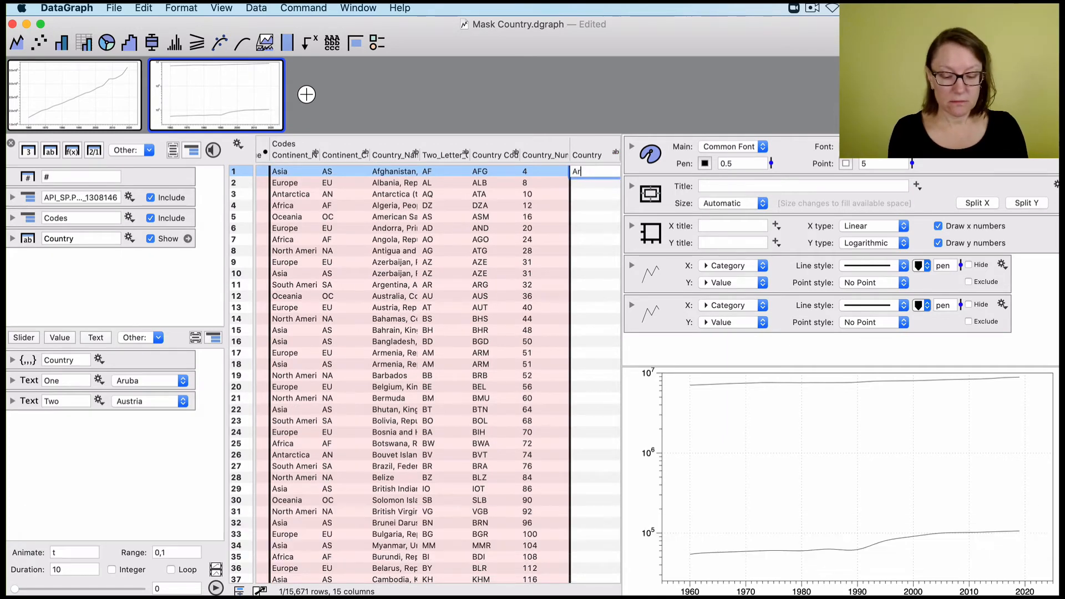
{"action": "type", "text": "uba"}
{"action": "key", "text": "Return"}
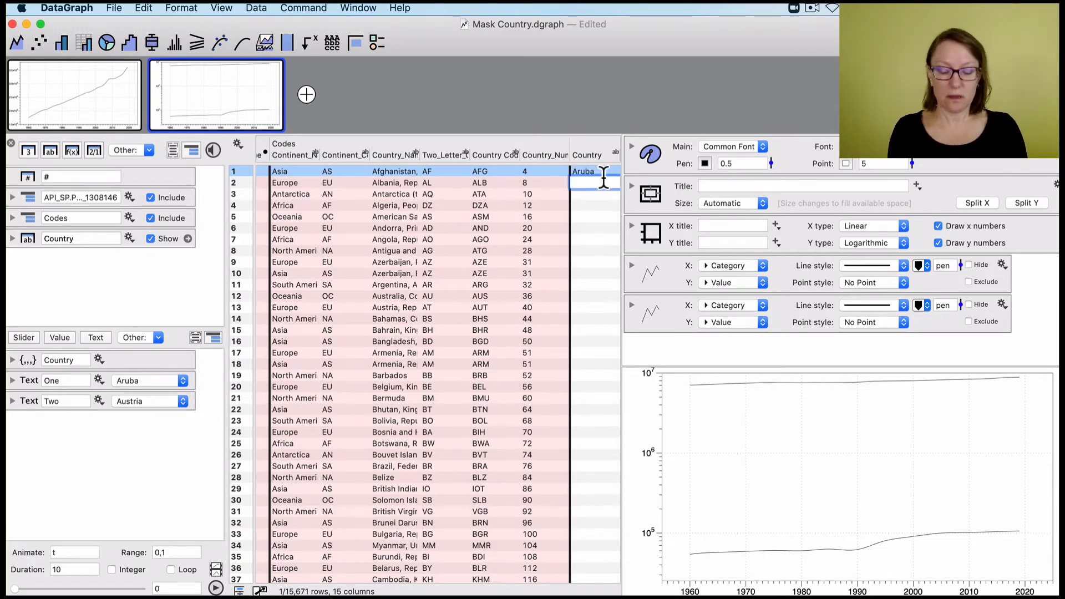
Step: Enter Iceland in the second row of the Country column
{"action": "type", "text": "Icleand"}
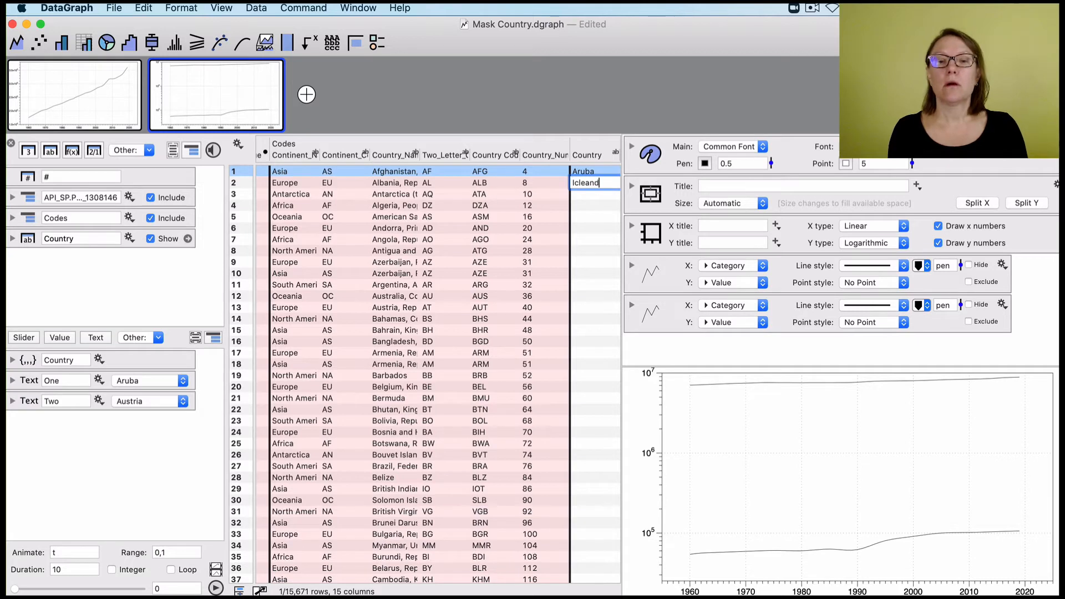
{"action": "key", "text": "BackSpace"}
{"action": "key", "text": "BackSpace"}
{"action": "key", "text": "BackSpace"}
{"action": "key", "text": "BackSpace"}
{"action": "type", "text": "e"}
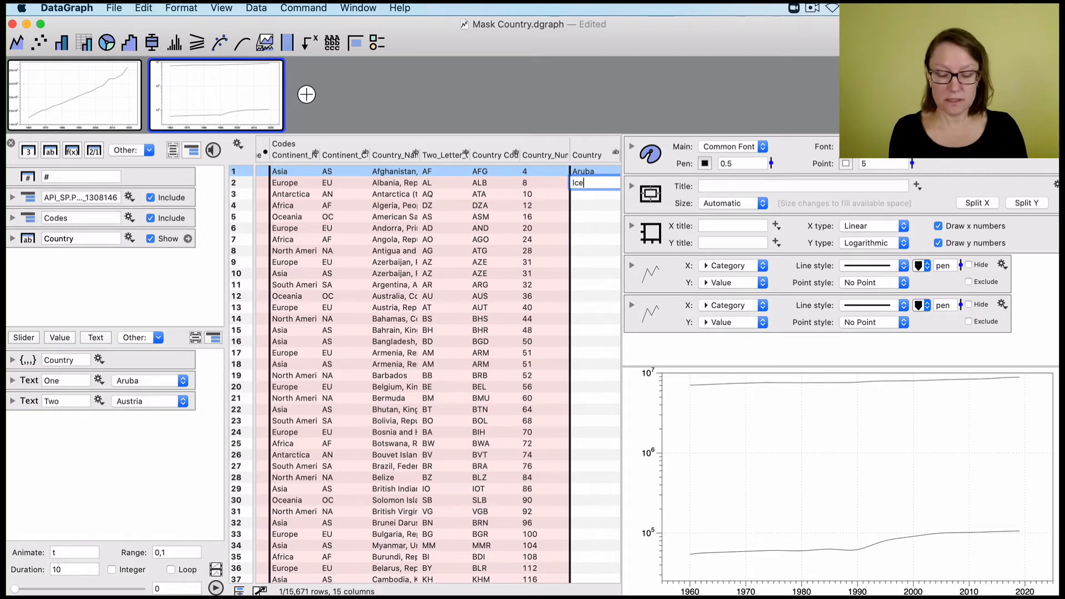
{"action": "type", "text": "land"}
{"action": "key", "text": "Return"}
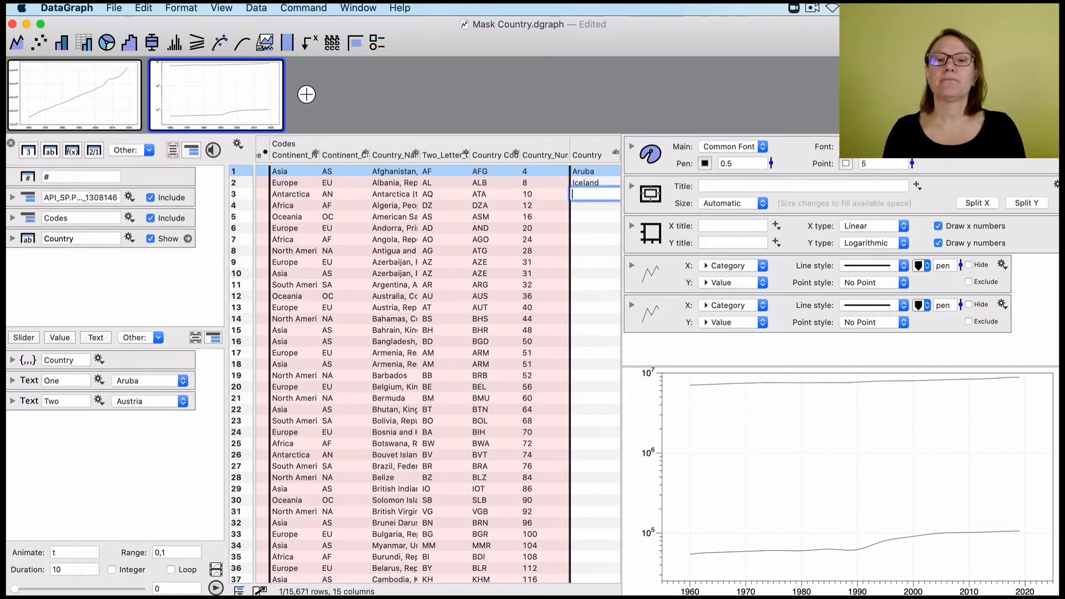
{"action": "left_click", "coordinate": [603, 232]}
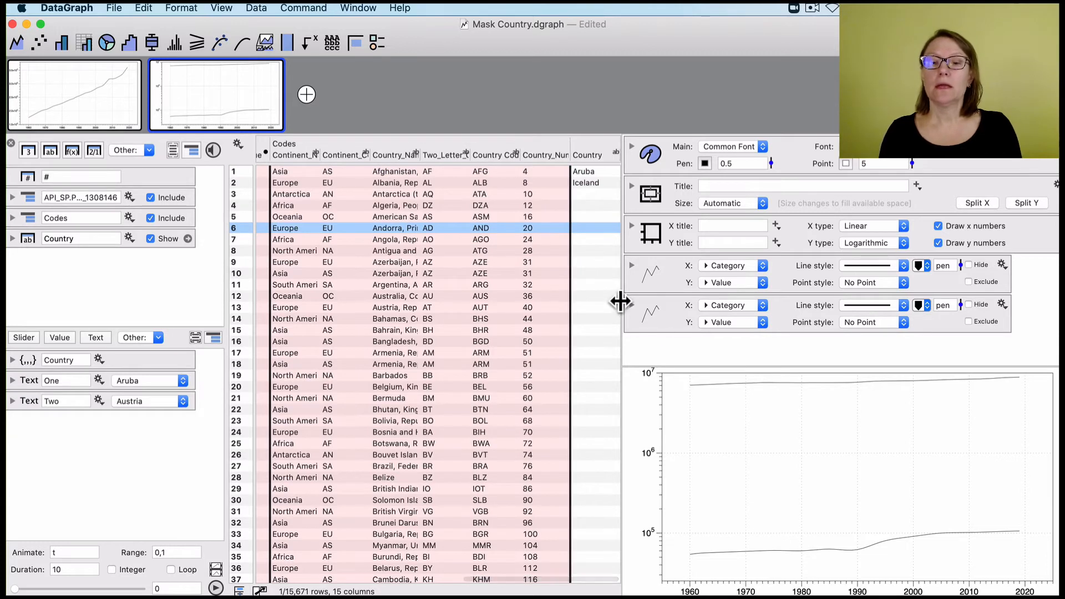
Step: Add a new graph and create a points plot with Category as X and Value as Y
{"action": "left_click", "coordinate": [647, 305]}
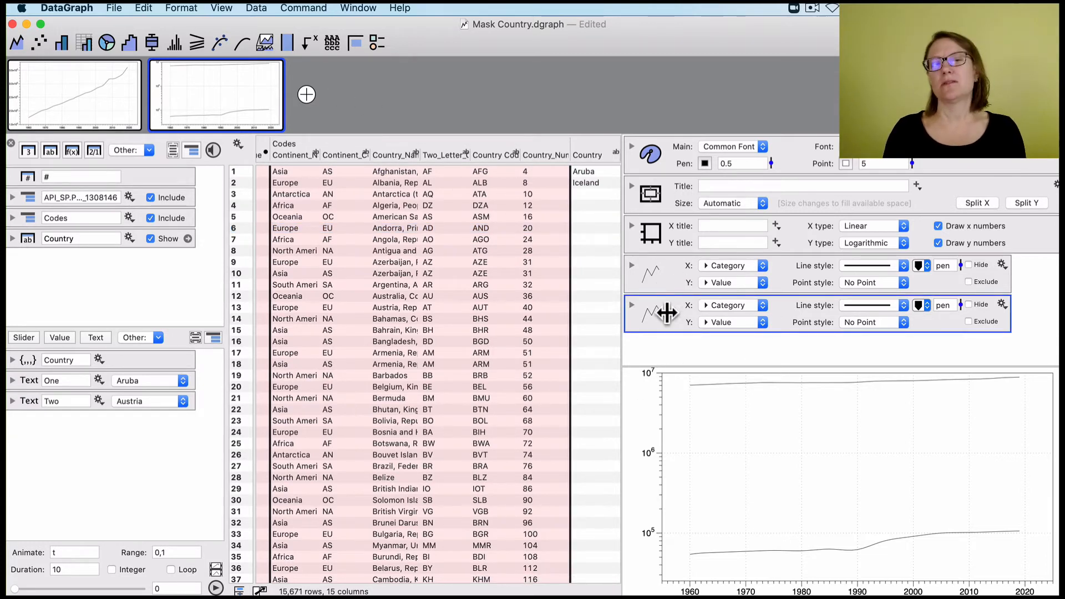
{"action": "left_click", "coordinate": [657, 278]}
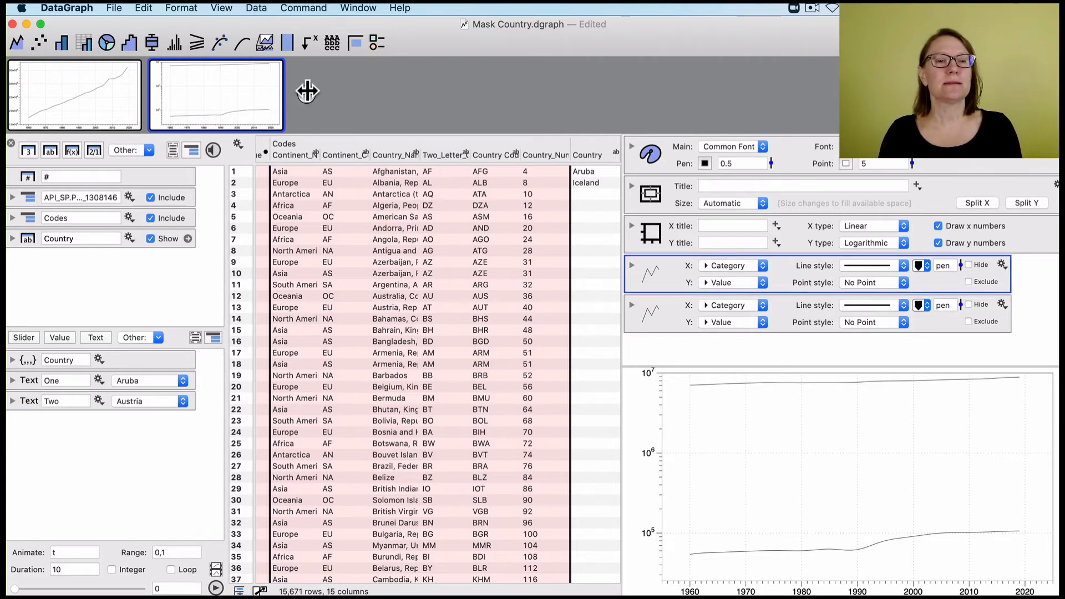
{"action": "left_click", "coordinate": [307, 91]}
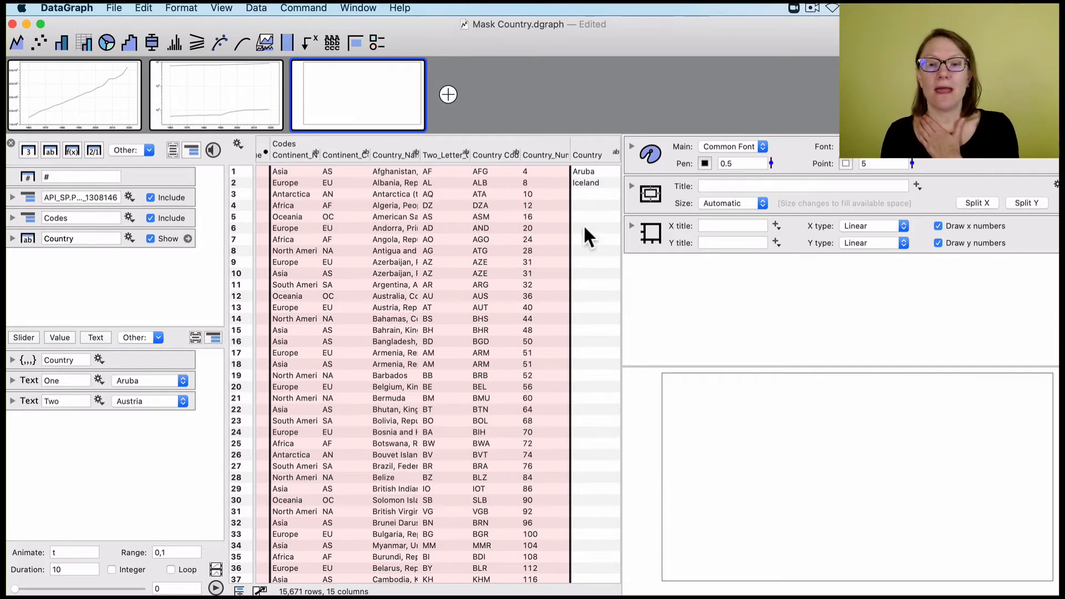
{"action": "scroll", "coordinate": [365, 261], "scroll_direction": "left", "scroll_amount": 10}
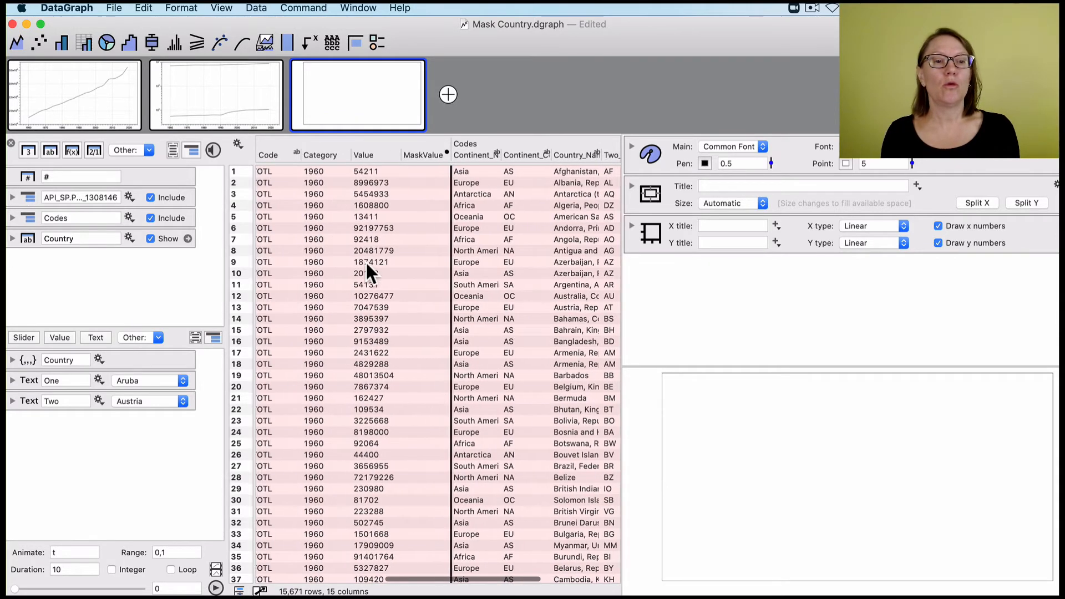
{"action": "left_click", "coordinate": [321, 149]}
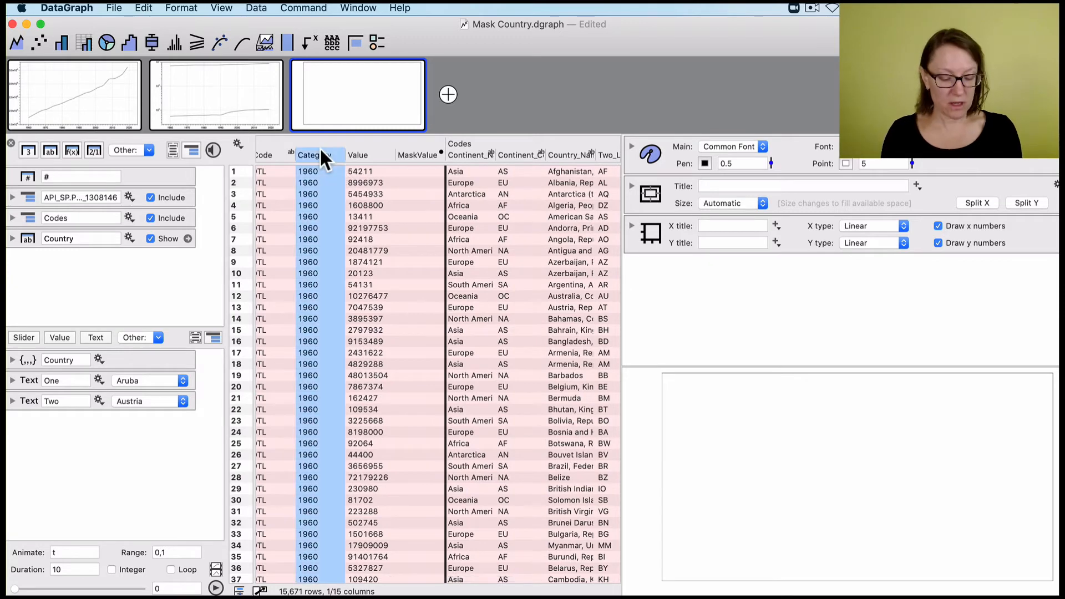
{"action": "left_click", "coordinate": [361, 157], "text": "super"}
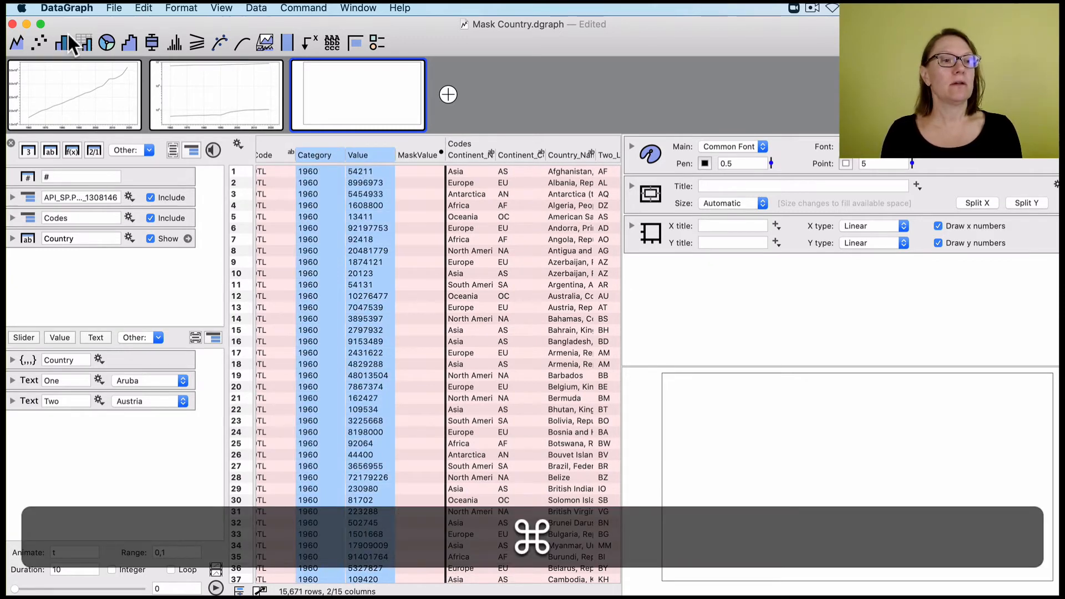
{"action": "left_click", "coordinate": [39, 43]}
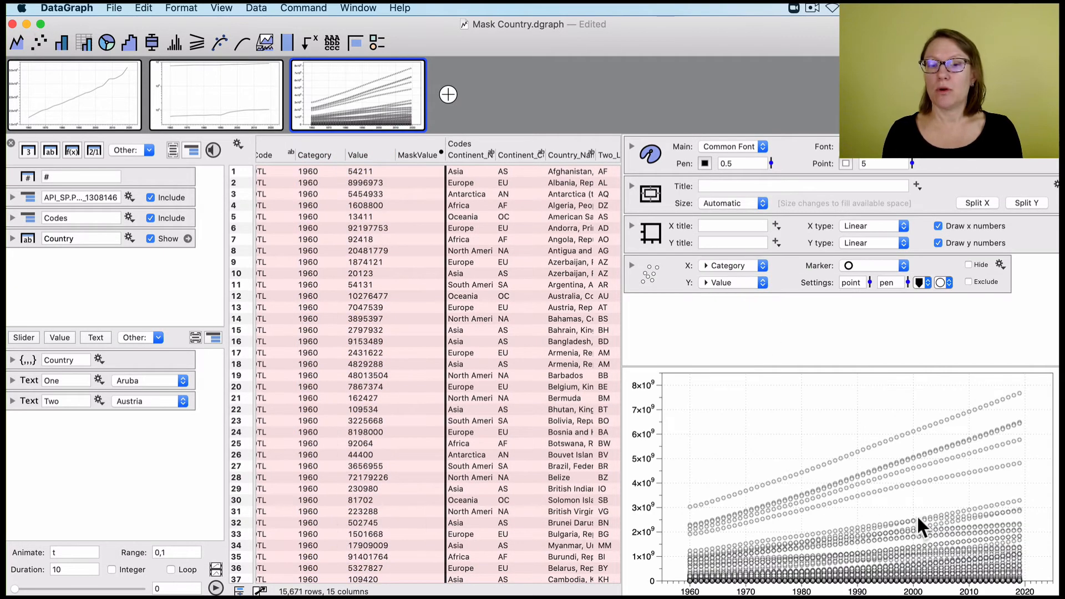
Step: Mask the points plot by the population table's Country Name, including only values found in the Country column
{"action": "scroll", "coordinate": [462, 329], "scroll_direction": "right", "scroll_amount": 5}
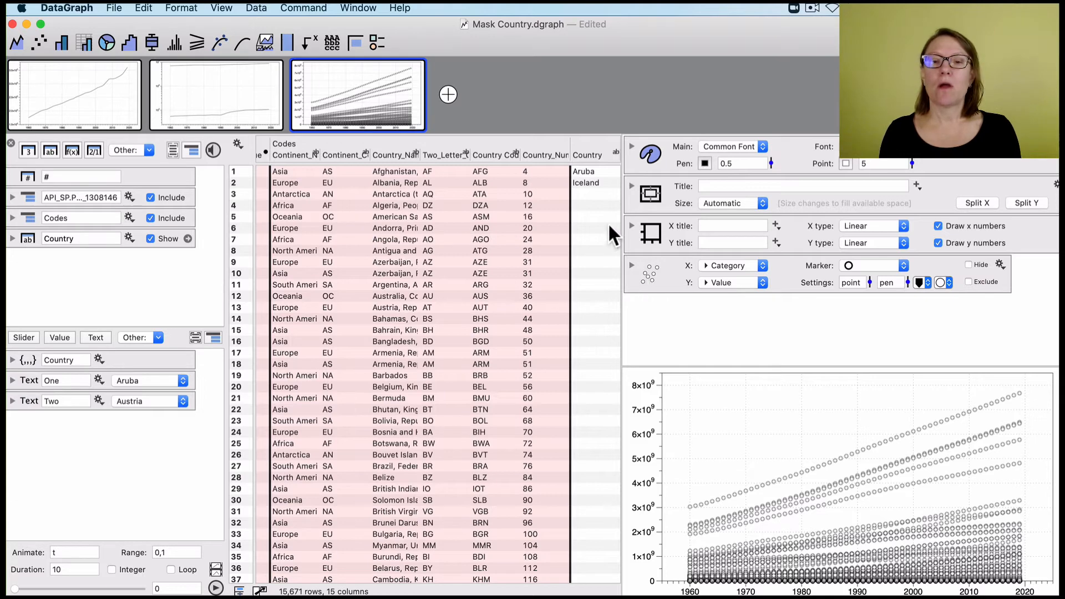
{"action": "left_click", "coordinate": [597, 157]}
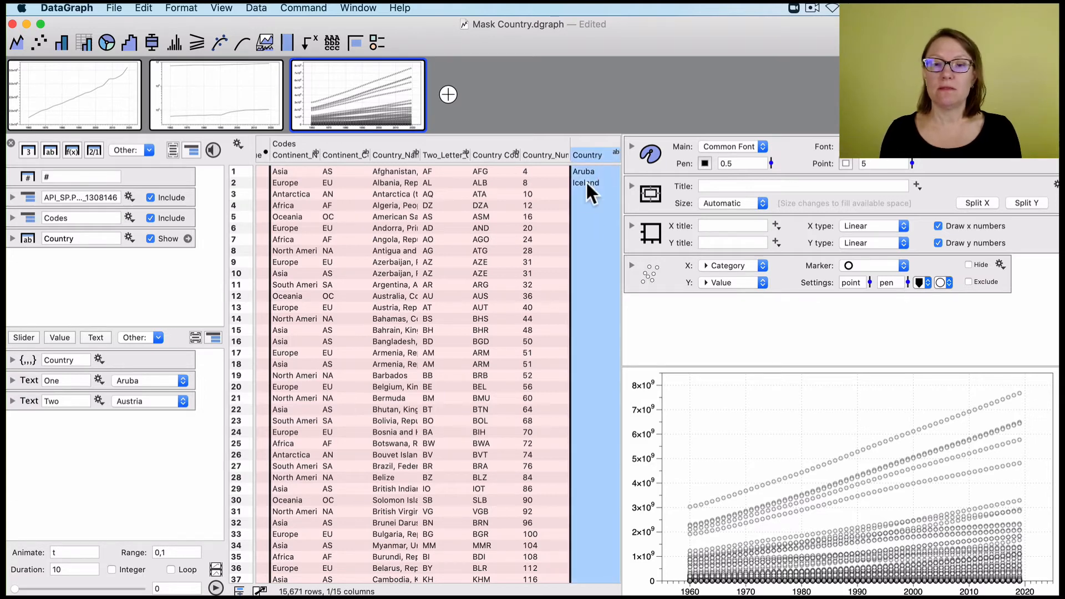
{"action": "left_click", "coordinate": [630, 264]}
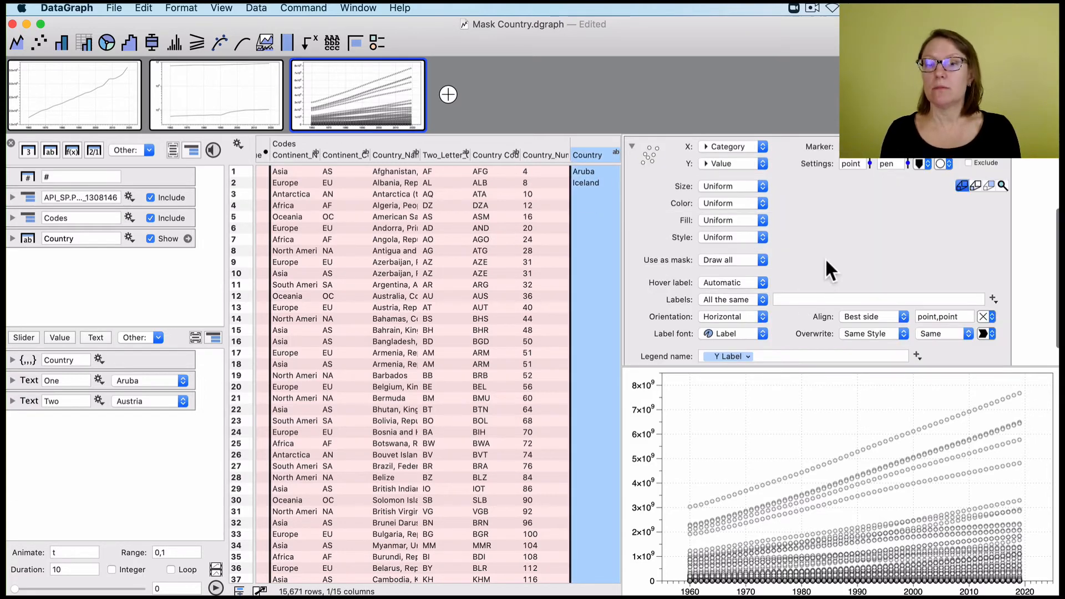
{"action": "scroll", "coordinate": [793, 248], "scroll_direction": "up", "scroll_amount": 1}
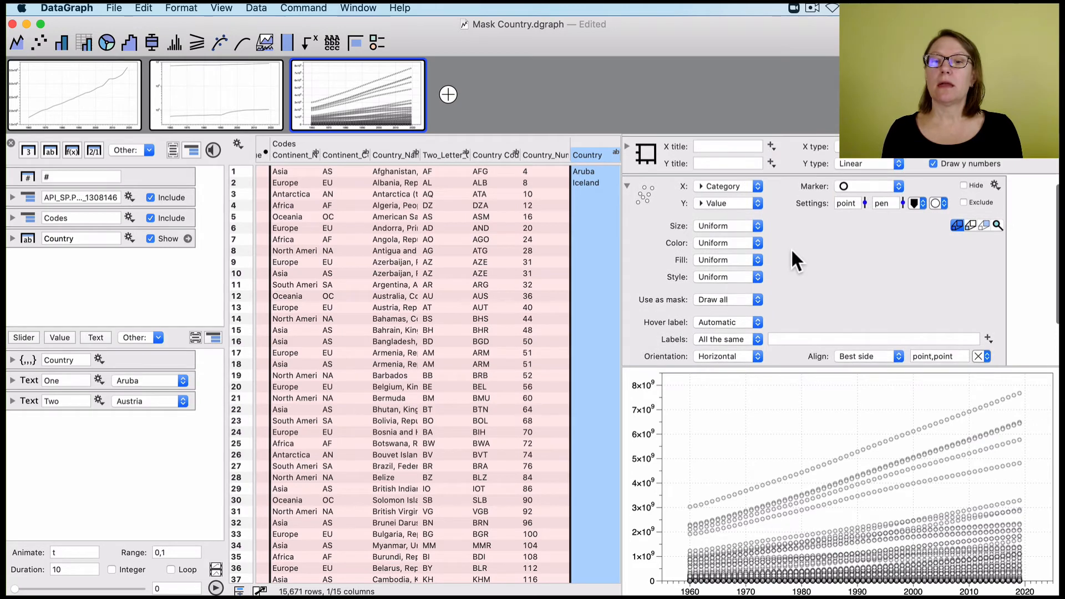
{"action": "left_click", "coordinate": [708, 295]}
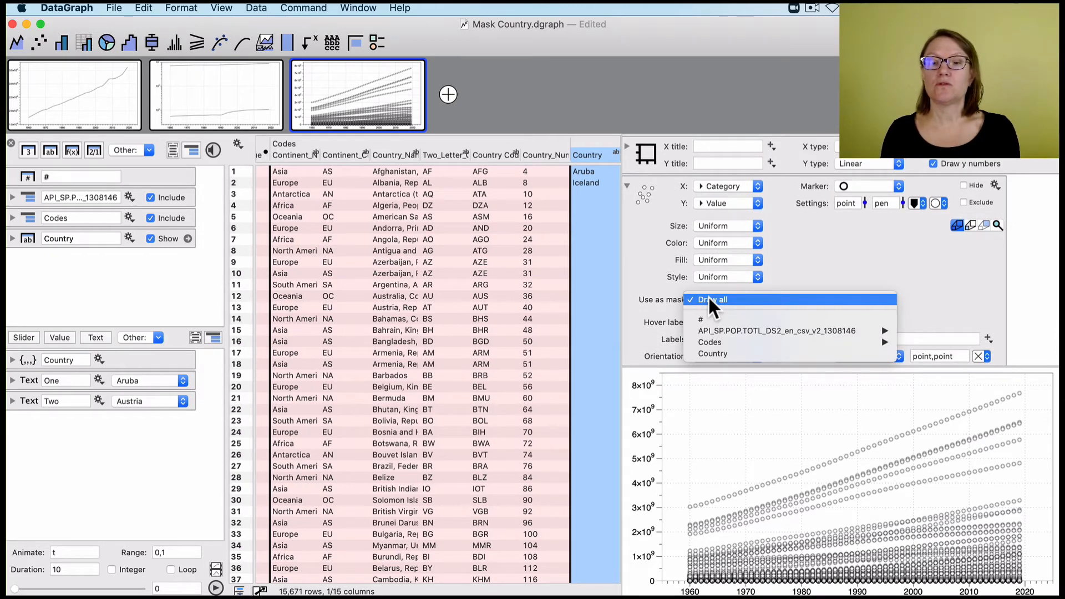
{"action": "mouse_move", "coordinate": [711, 332]}
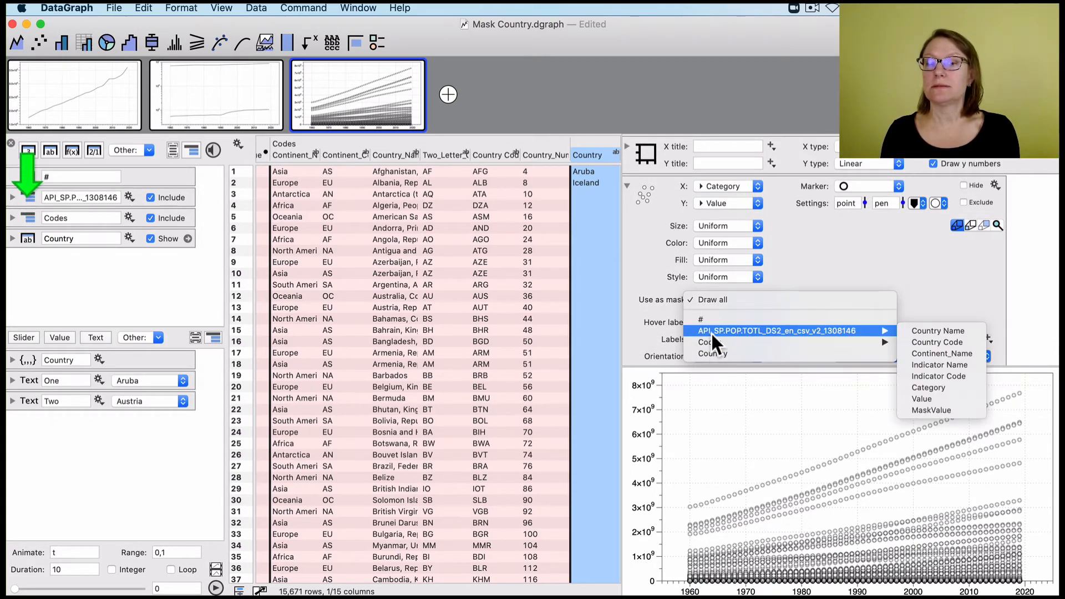
{"action": "left_click", "coordinate": [950, 330]}
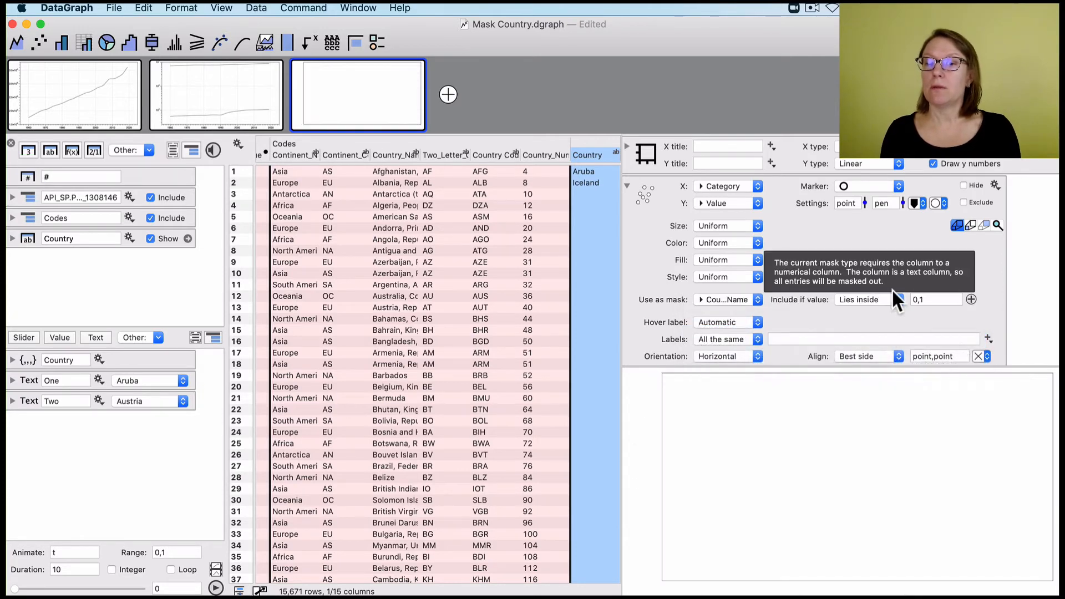
{"action": "left_click", "coordinate": [867, 296]}
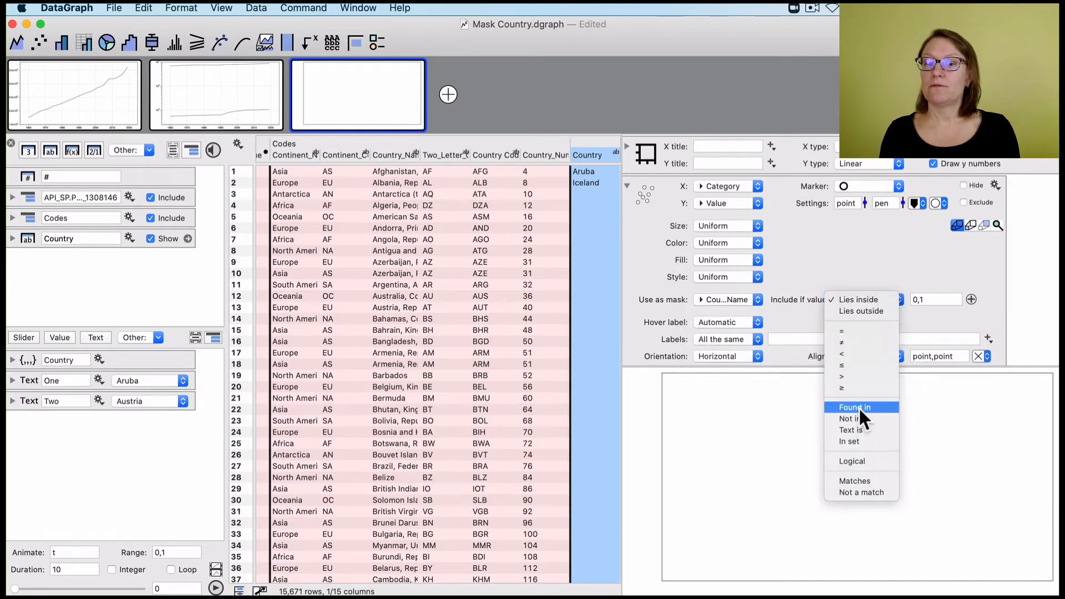
{"action": "left_click", "coordinate": [859, 408]}
{"action": "left_click", "coordinate": [938, 299]}
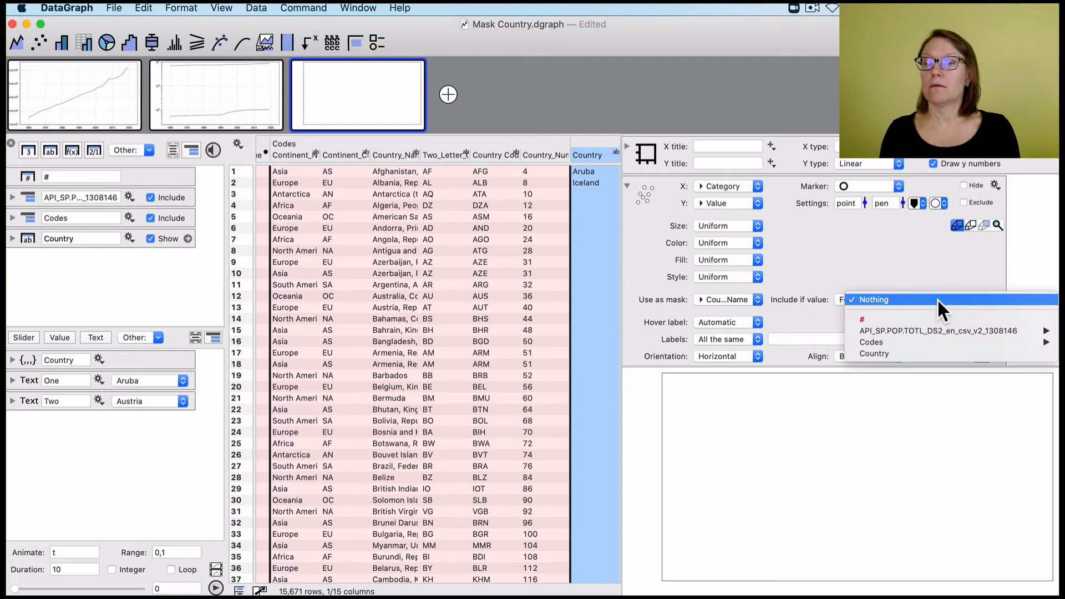
{"action": "left_click", "coordinate": [928, 355]}
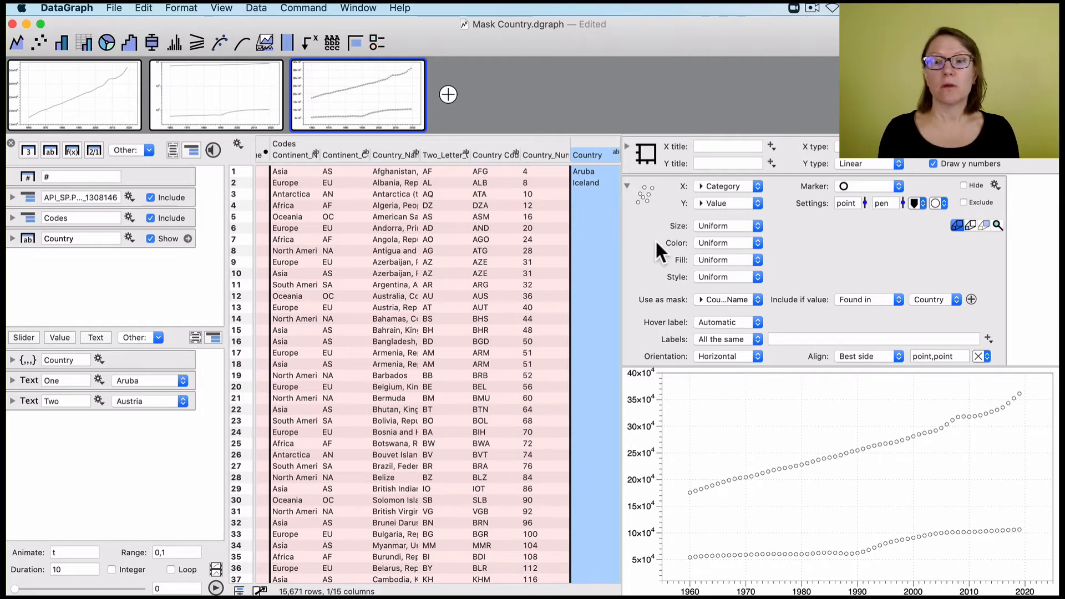
{"action": "left_click", "coordinate": [727, 243]}
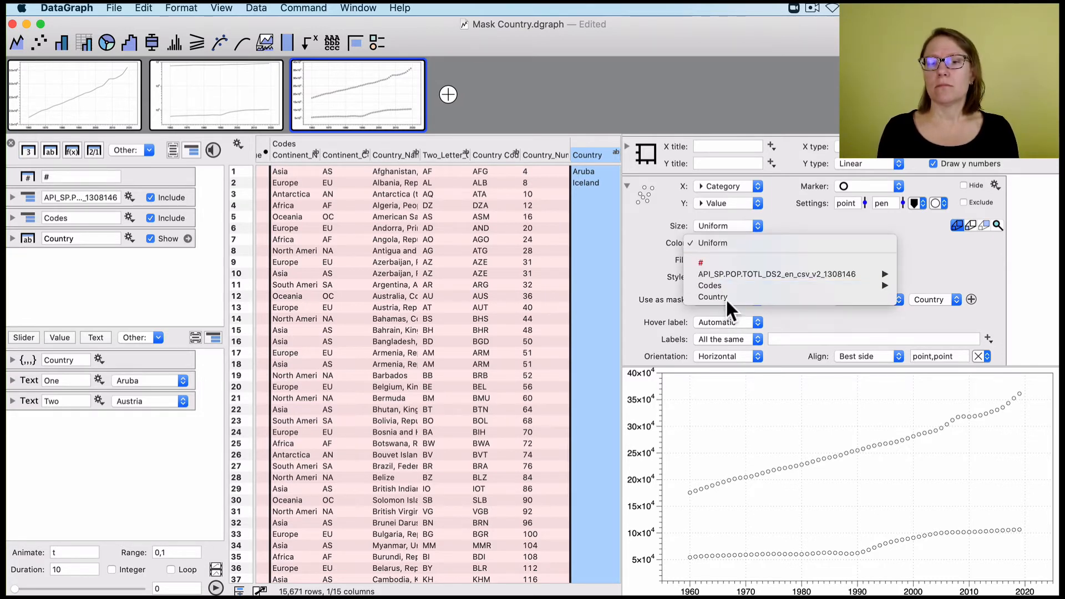
{"action": "left_click", "coordinate": [787, 215]}
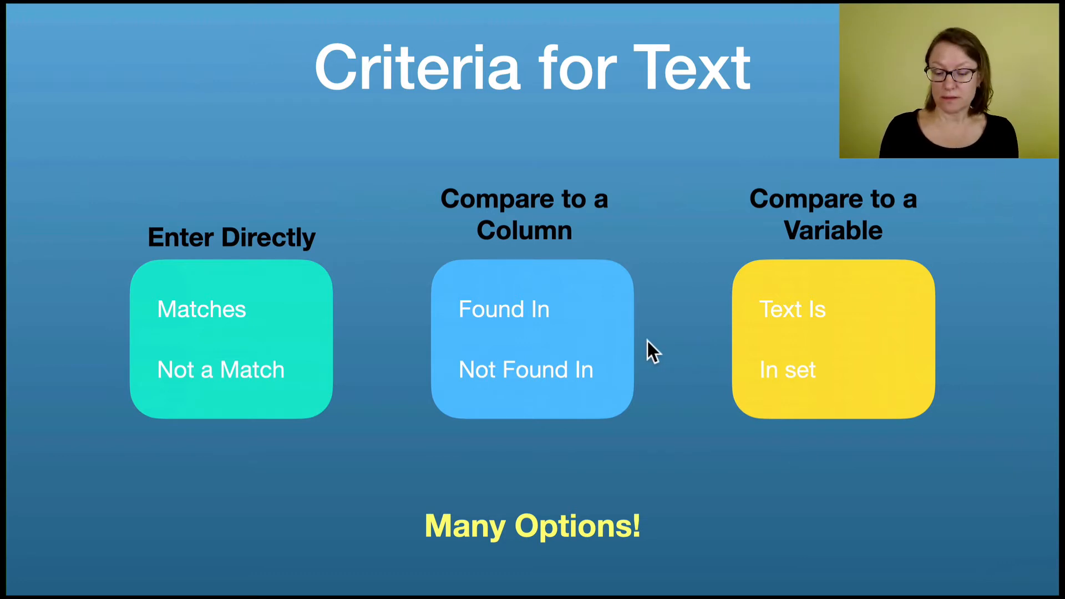
{"action": "key", "text": "Right"}
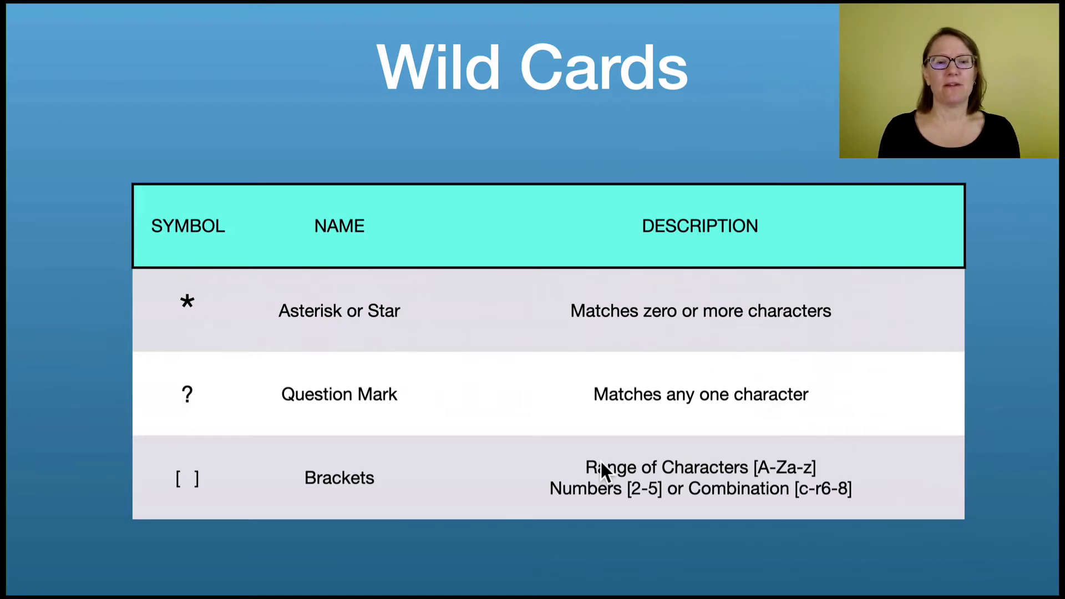
{"action": "key", "text": "ctrl+Right"}
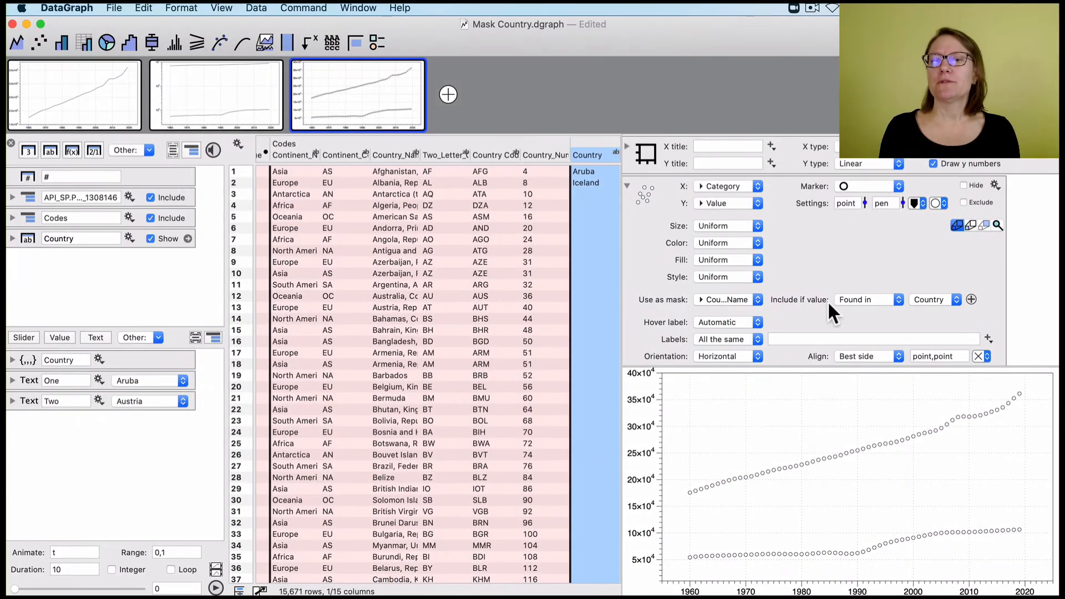
Step: Keep Country Name as the points plot's mask column and change its inclusion criterion to Matches
{"action": "left_click", "coordinate": [736, 304]}
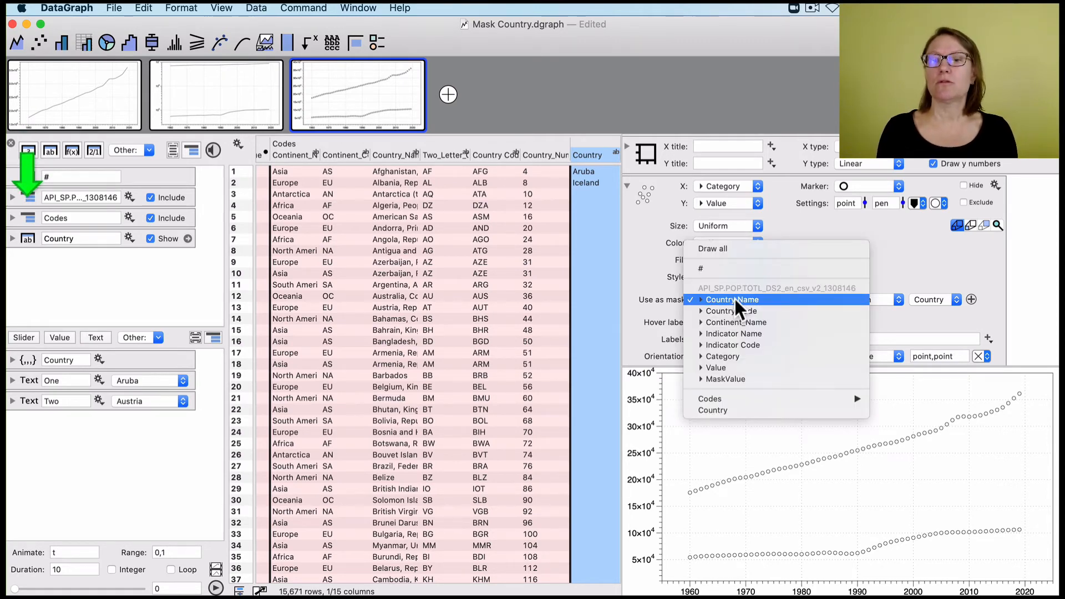
{"action": "left_click", "coordinate": [746, 300]}
{"action": "left_click", "coordinate": [857, 299]}
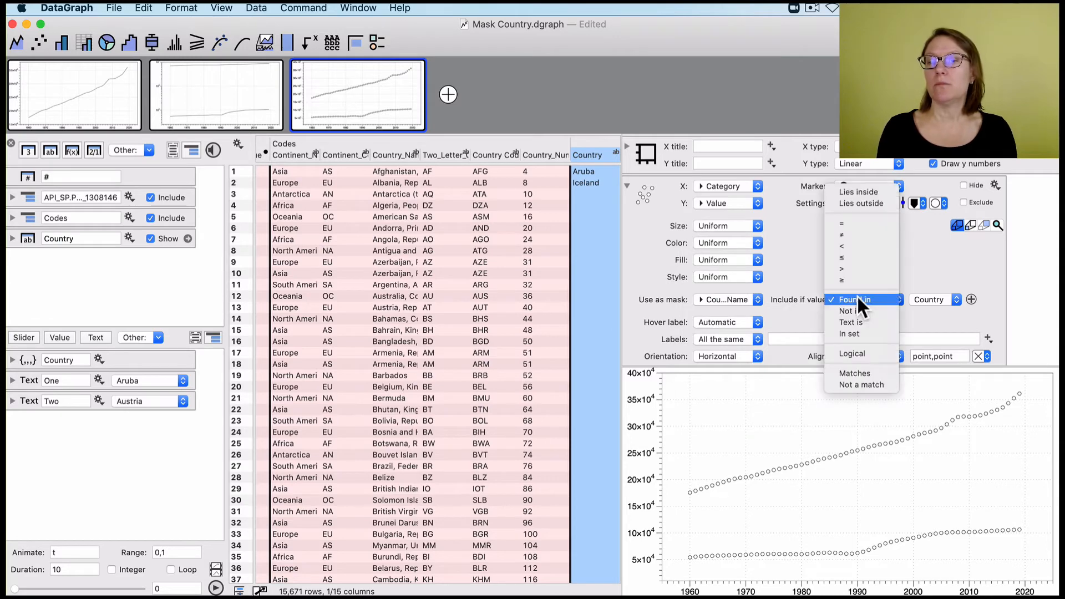
{"action": "left_click", "coordinate": [860, 373]}
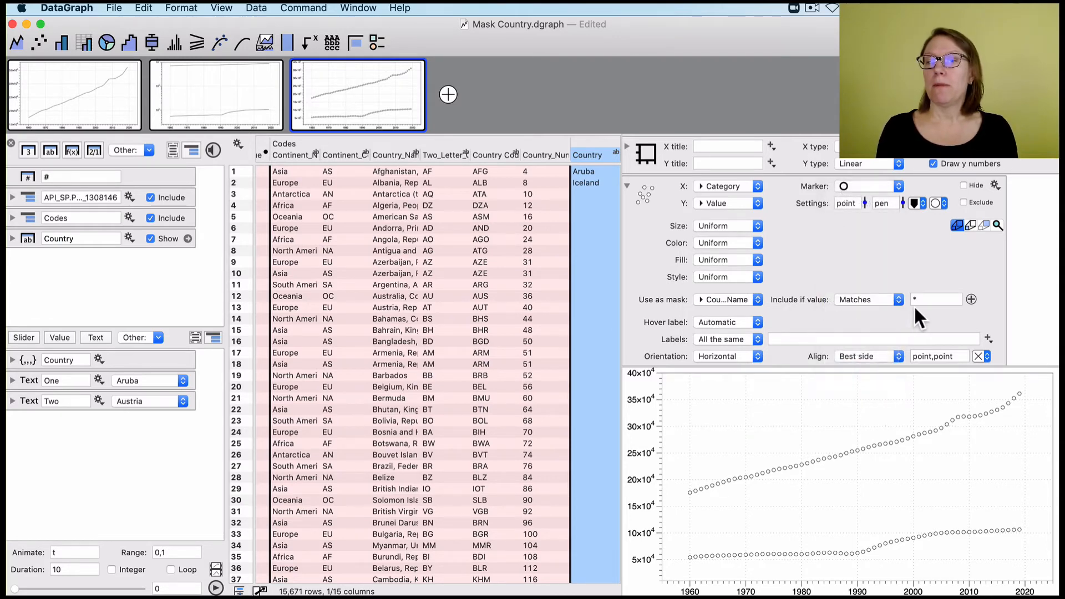
Step: Set the mask's match pattern to [A-B]* so only countries starting with A or B are plotted
{"action": "left_click", "coordinate": [925, 300]}
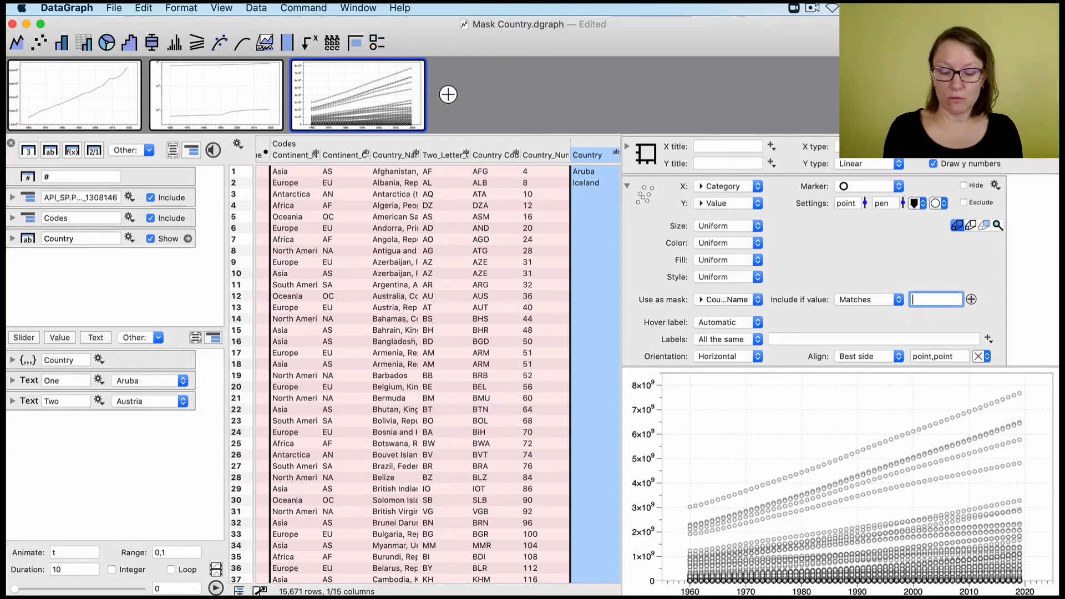
{"action": "key", "text": "shift+BackSpace"}
{"action": "type", "text": "{"}
{"action": "key", "text": "BackSpace"}
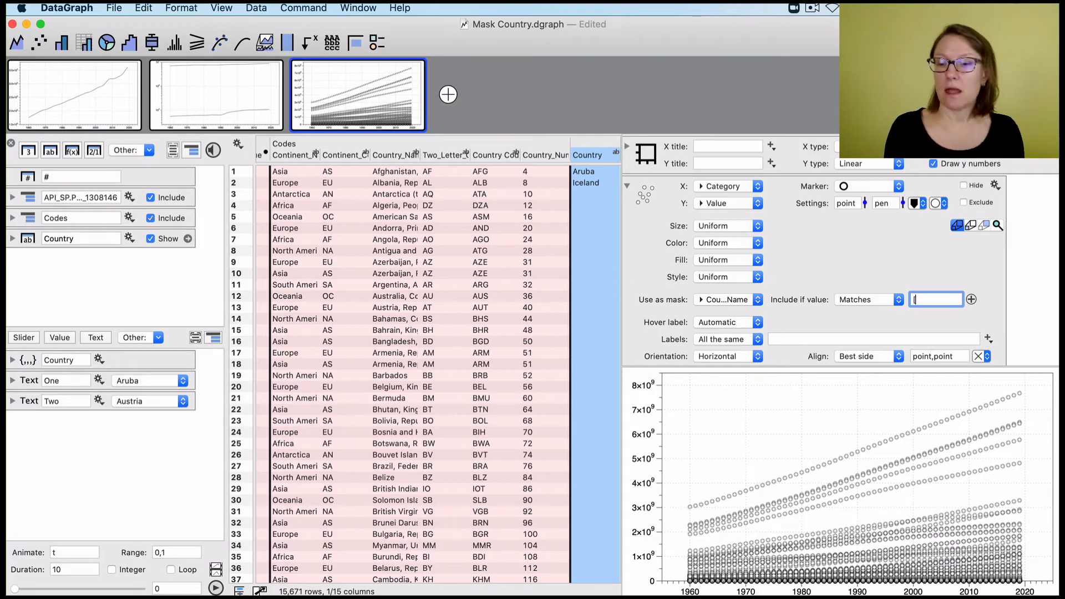
{"action": "type", "text": "{A}"}
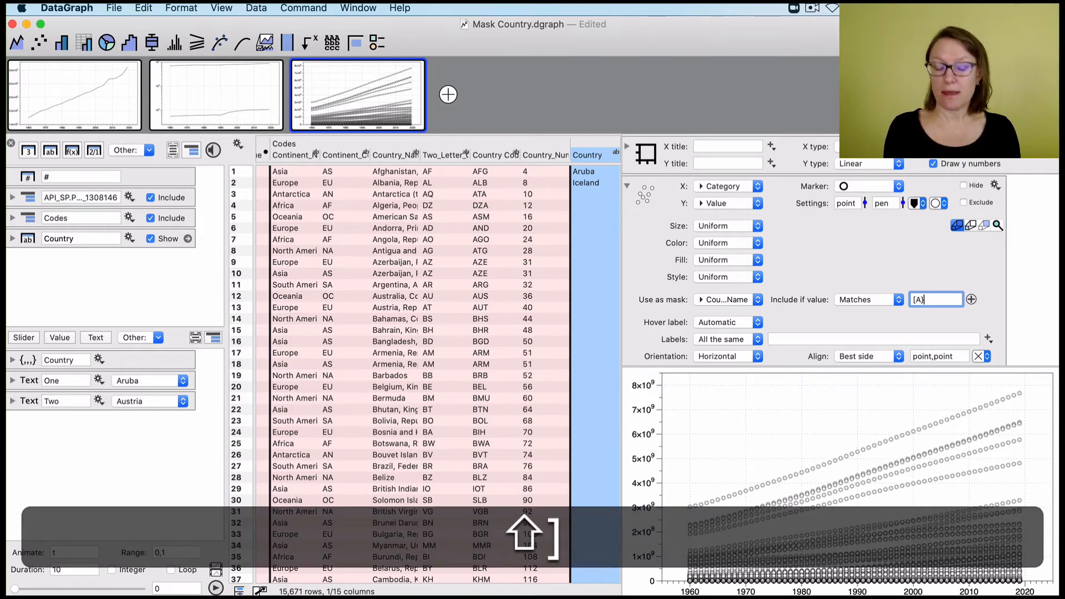
{"action": "key", "text": "BackSpace"}
{"action": "type", "text": "-"}
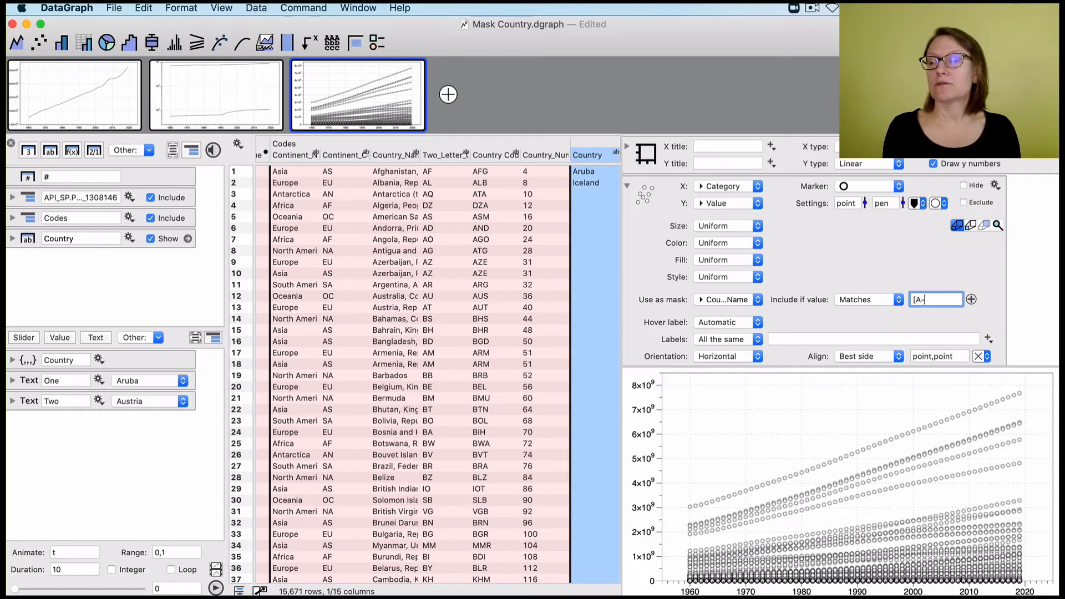
{"action": "type", "text": "B"}
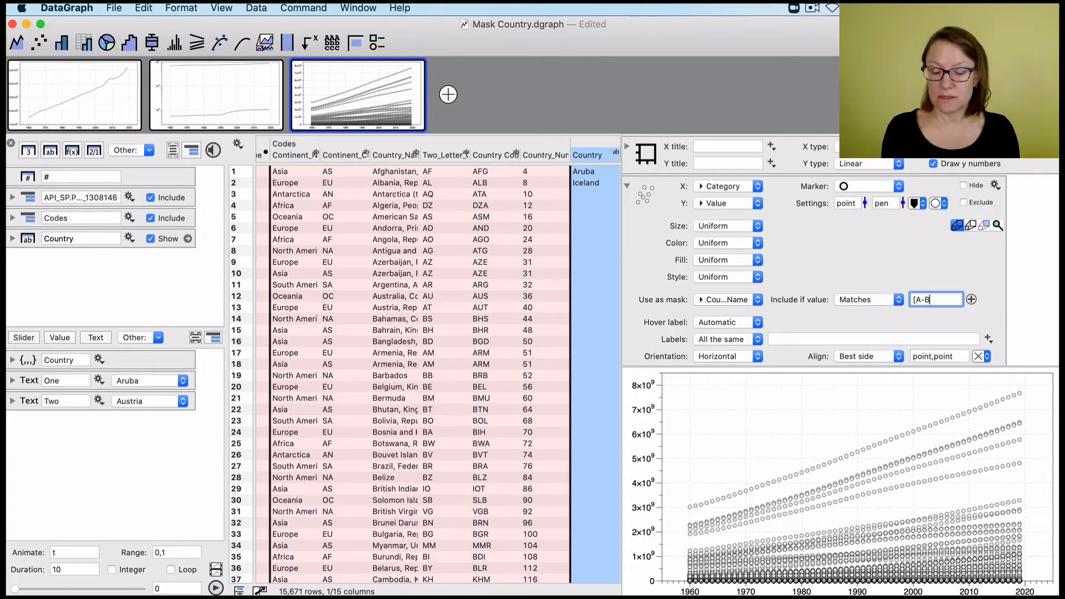
{"action": "type", "text": "]"}
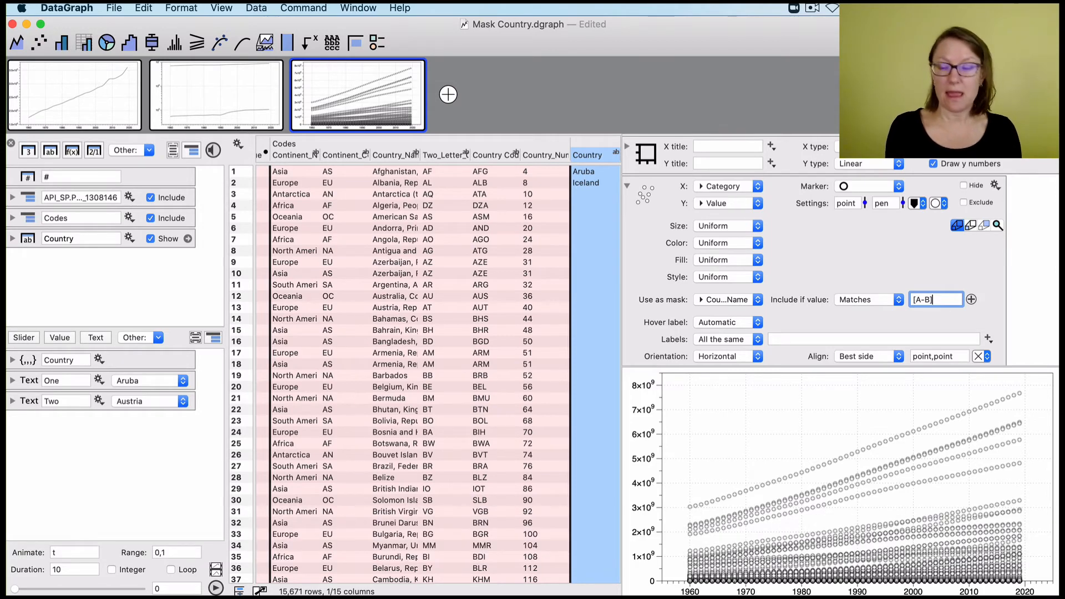
{"action": "type", "text": "*"}
{"action": "key", "text": "shift+Return"}
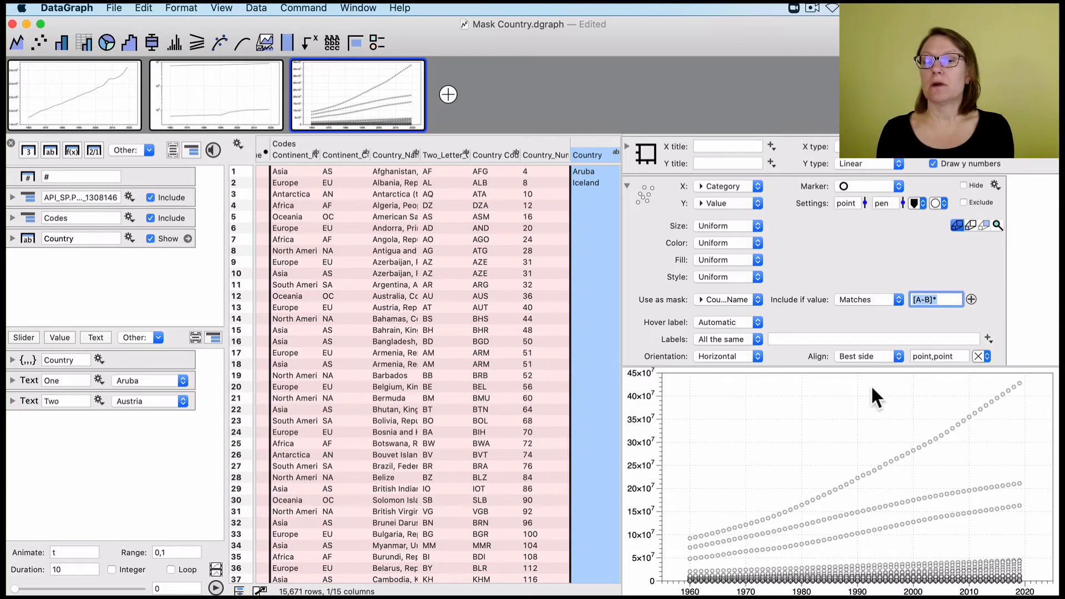
Step: Extract the points plot's mask as a new column in the data table
{"action": "scroll", "coordinate": [640, 195], "scroll_direction": "down", "scroll_amount": 1}
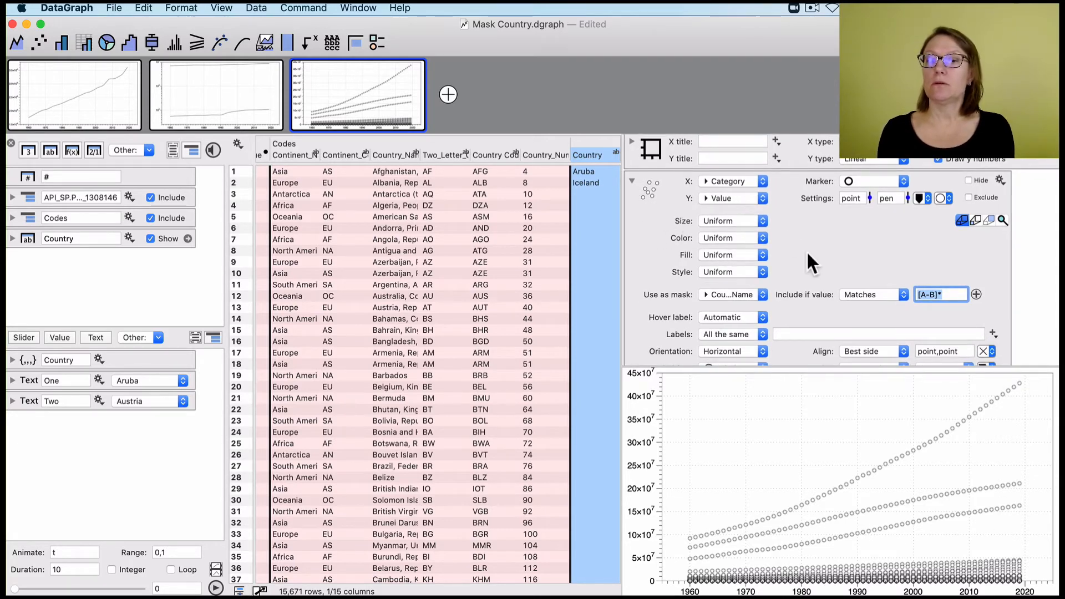
{"action": "left_click", "coordinate": [825, 265]}
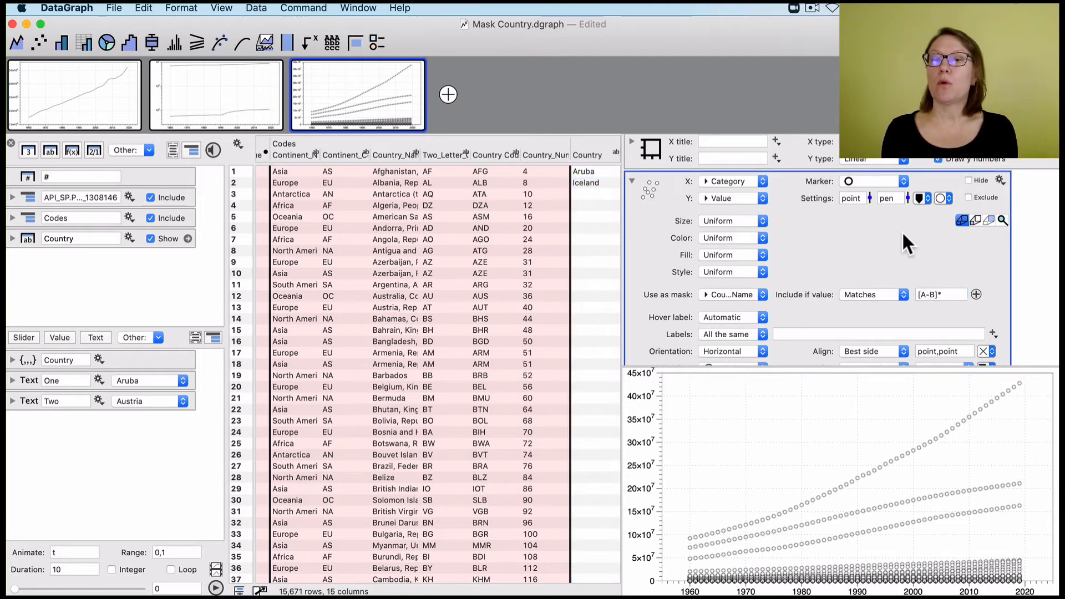
{"action": "scroll", "coordinate": [904, 233], "scroll_direction": "down", "scroll_amount": 1}
{"action": "scroll", "coordinate": [904, 233], "scroll_direction": "right", "scroll_amount": 1}
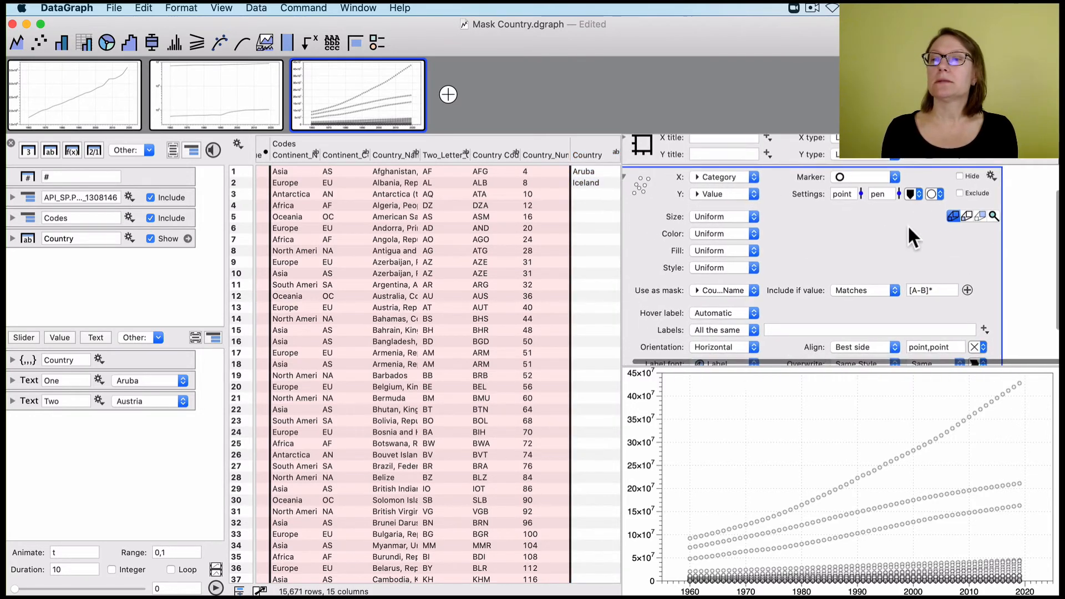
{"action": "left_click", "coordinate": [993, 174]}
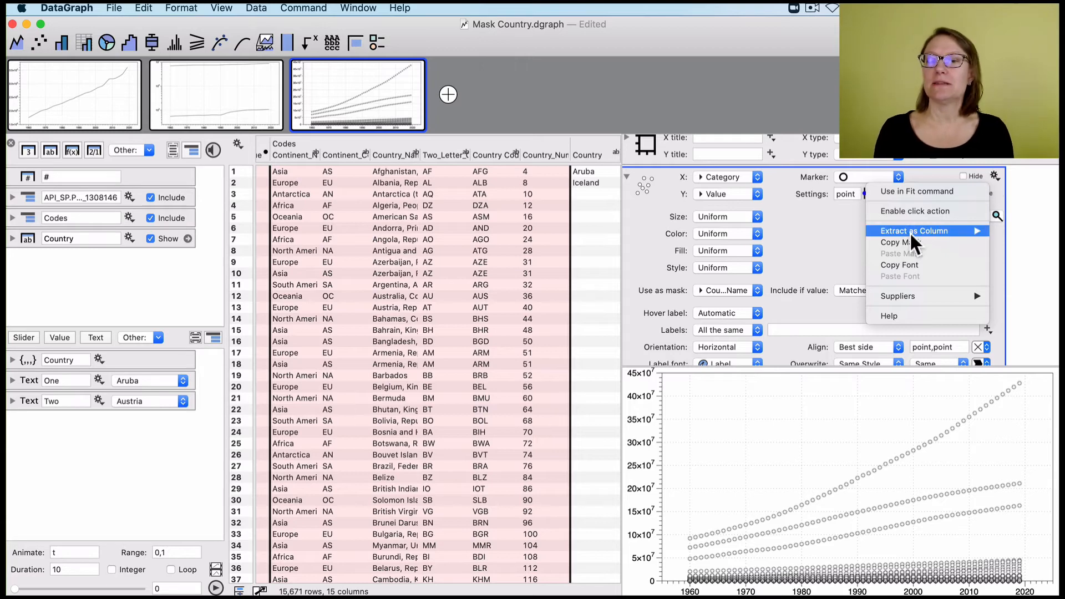
{"action": "mouse_move", "coordinate": [910, 232]}
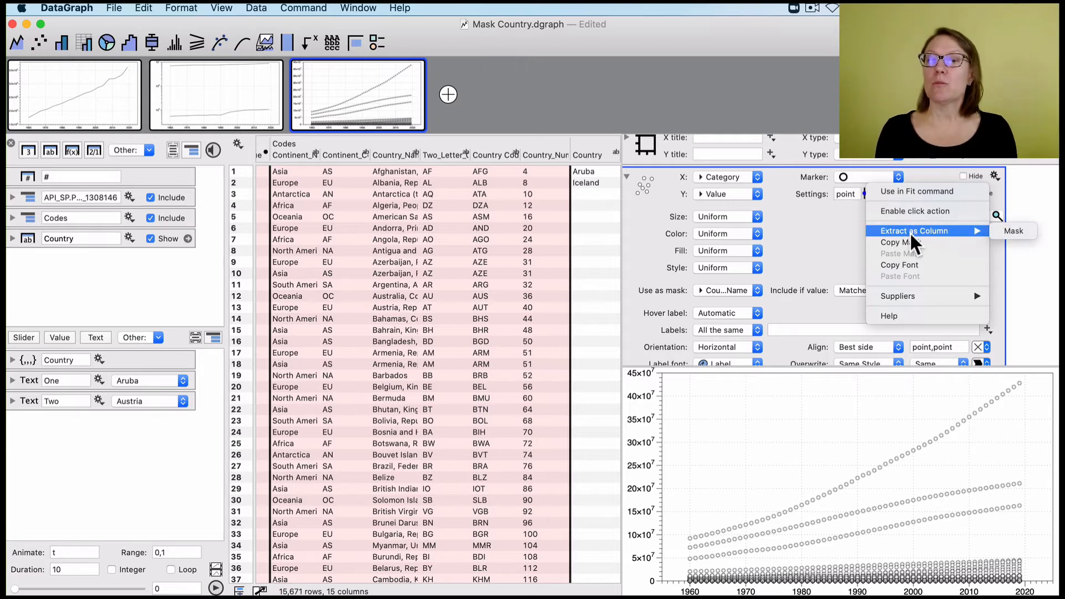
{"action": "left_click", "coordinate": [1012, 227]}
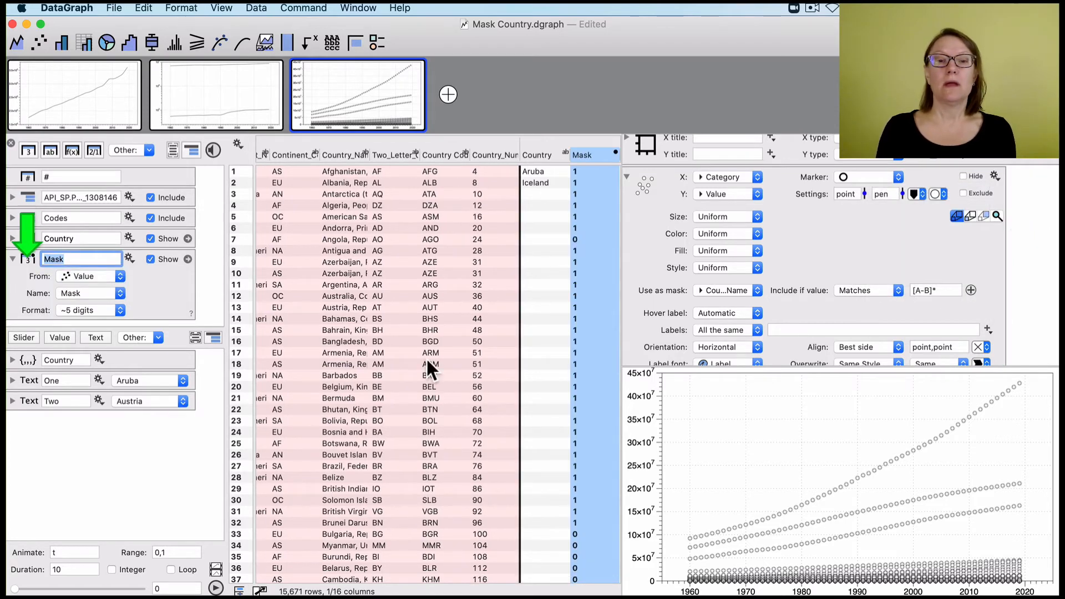
Step: Examine the extracted Mask column's values row by row against the other columns of the data table
{"action": "left_click", "coordinate": [571, 318]}
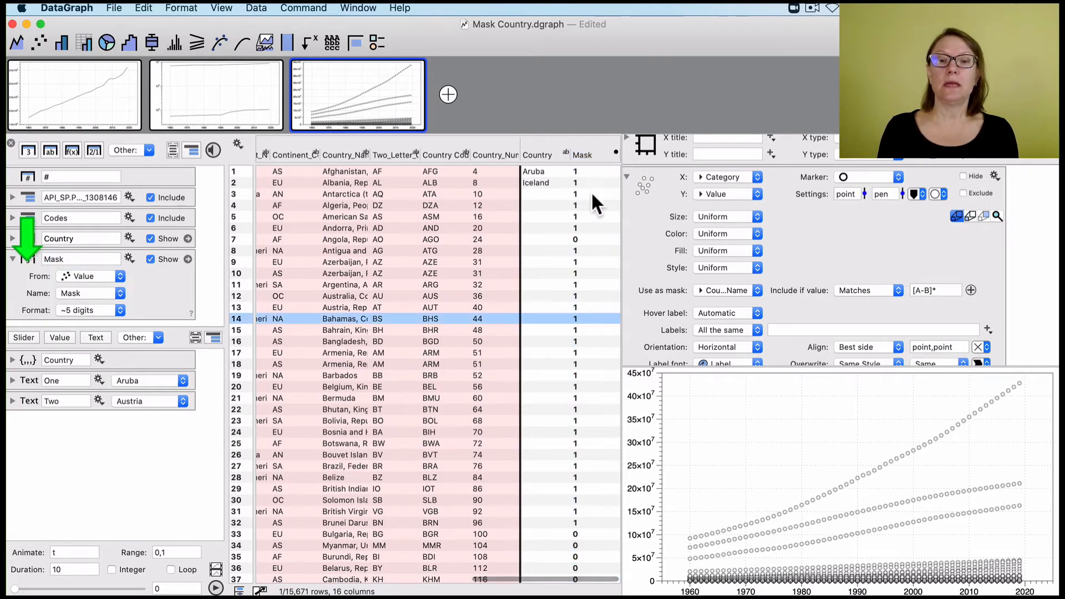
{"action": "left_click", "coordinate": [585, 153]}
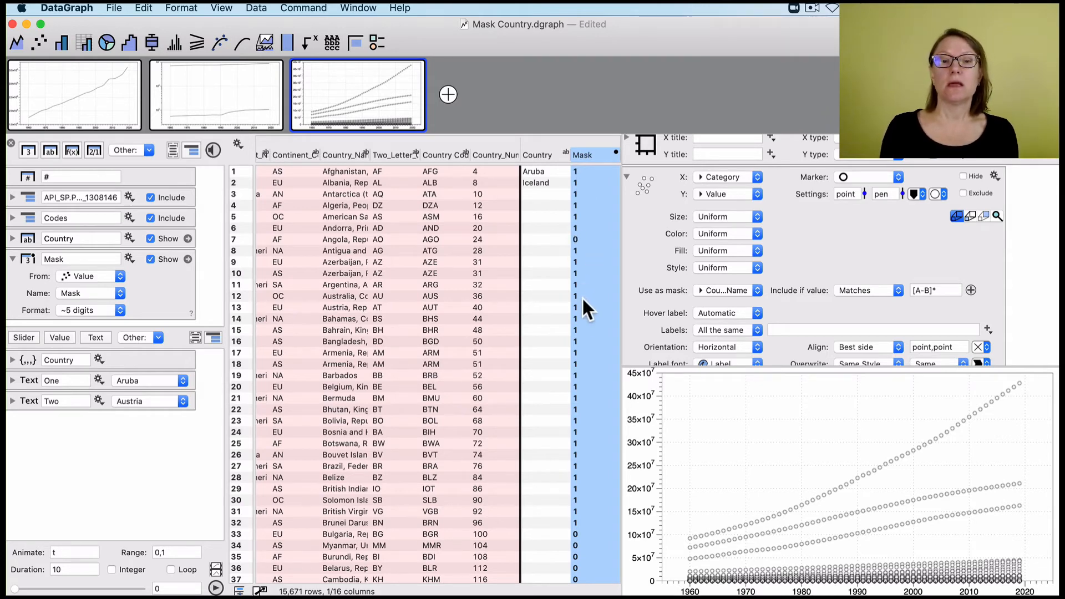
{"action": "scroll", "coordinate": [583, 334], "scroll_direction": "down", "scroll_amount": 5}
{"action": "scroll", "coordinate": [583, 333], "scroll_direction": "down", "scroll_amount": 10}
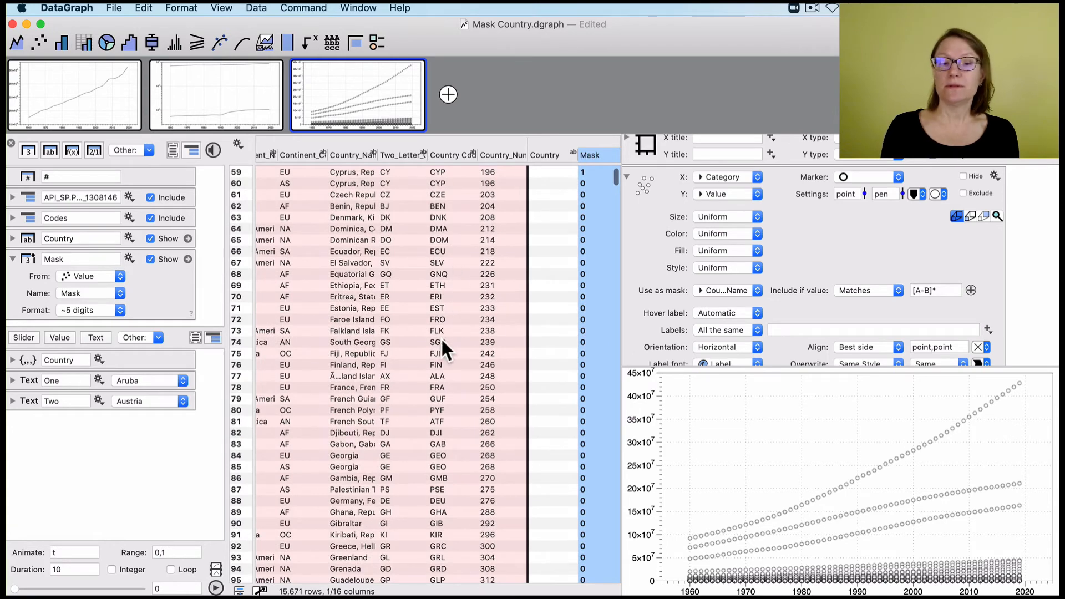
{"action": "scroll", "coordinate": [445, 439], "scroll_direction": "left", "scroll_amount": 5}
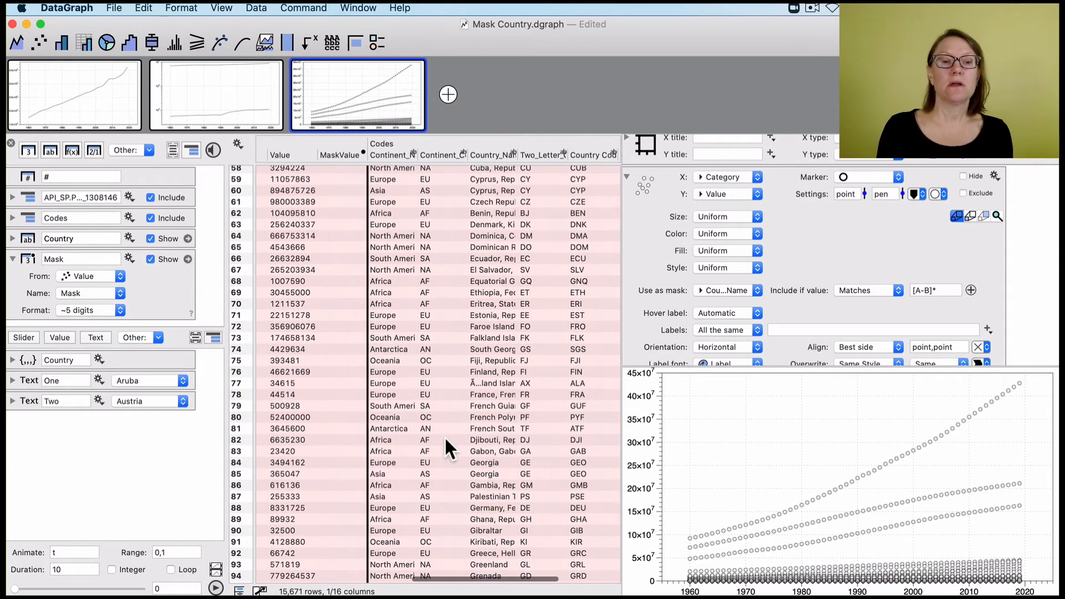
{"action": "scroll", "coordinate": [445, 436], "scroll_direction": "right", "scroll_amount": 5}
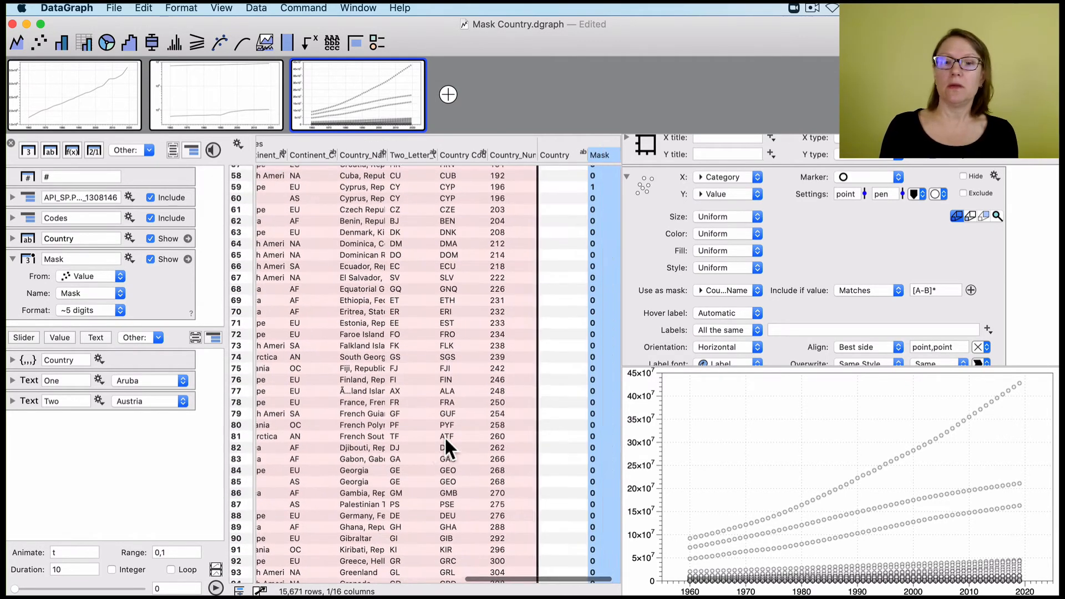
{"action": "scroll", "coordinate": [568, 430], "scroll_direction": "up", "scroll_amount": 15}
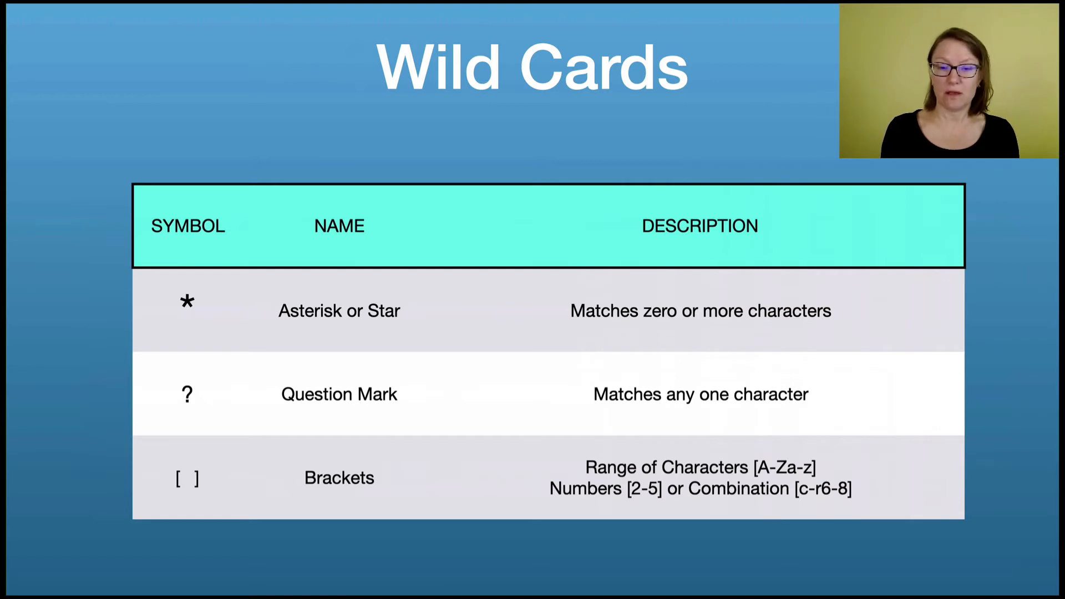
{"action": "key", "text": "Right"}
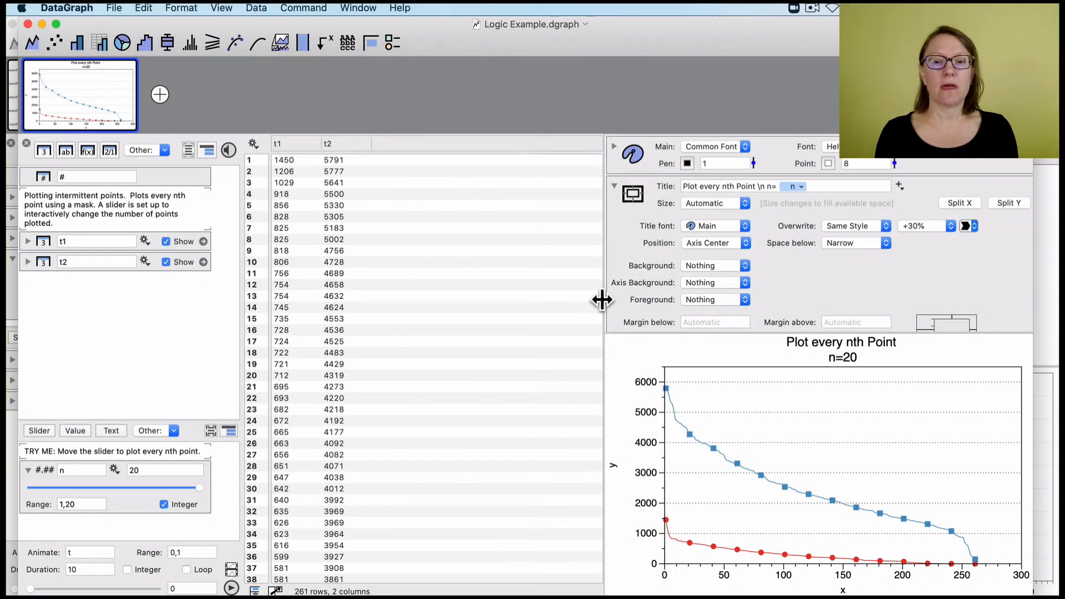
Step: Enlarge the Logic Example window and its graph area, and look through the rows of the t1 and t2 columns
{"action": "left_click_drag", "start_coordinate": [603, 297], "coordinate": [496, 277]}
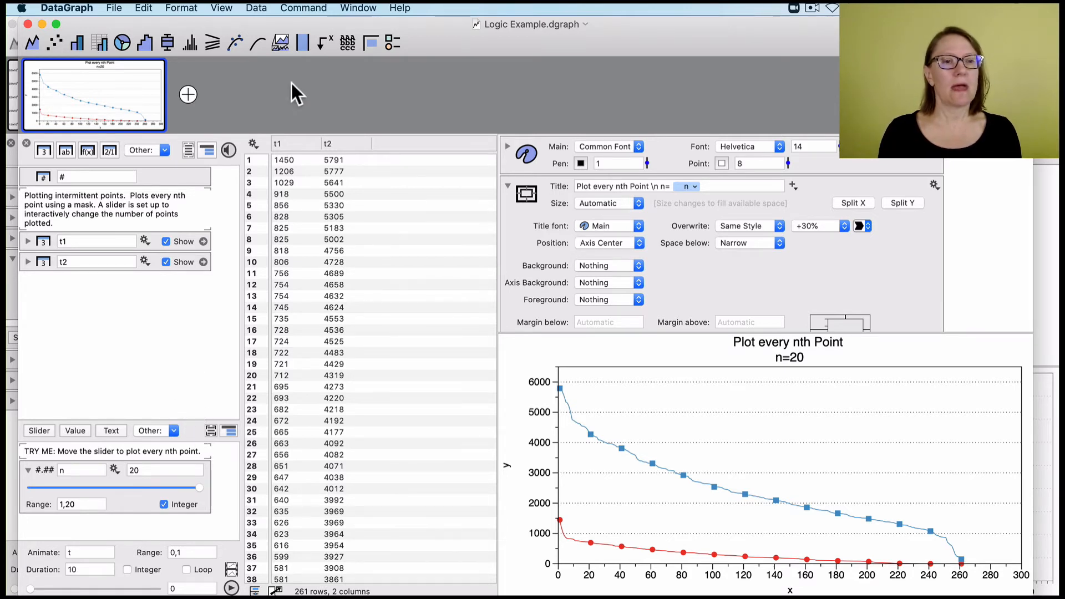
{"action": "double_click", "coordinate": [479, 33]}
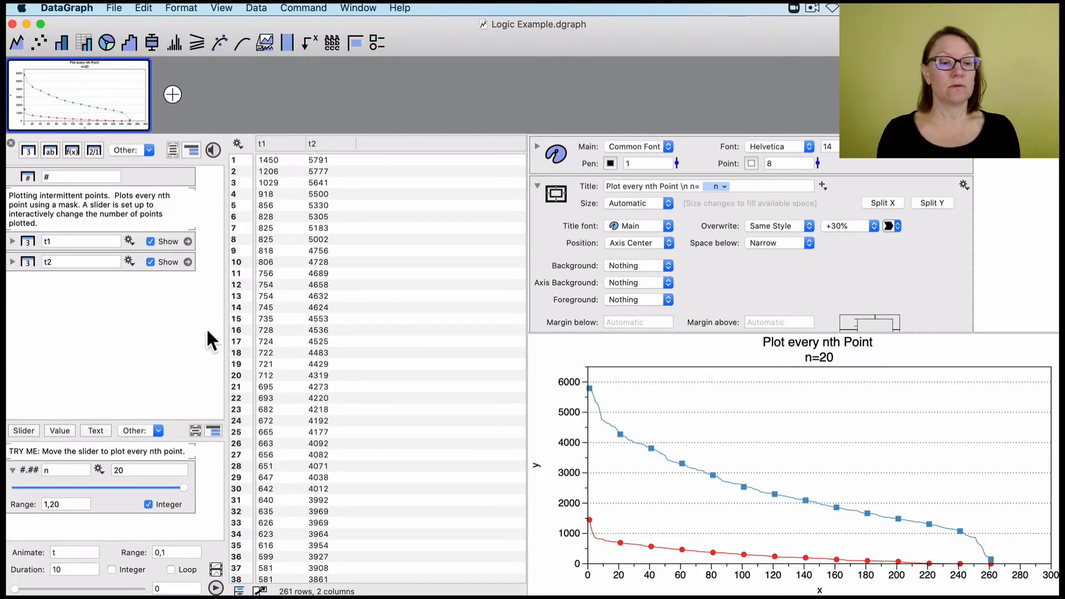
{"action": "scroll", "coordinate": [353, 350], "scroll_direction": "down", "scroll_amount": 20}
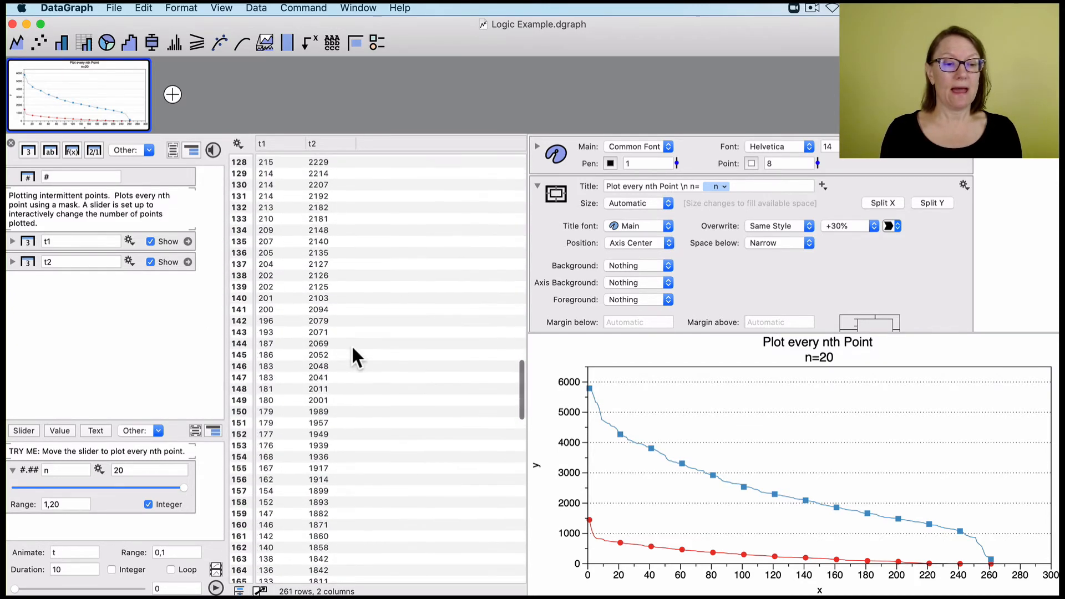
{"action": "scroll", "coordinate": [354, 350], "scroll_direction": "down", "scroll_amount": 6}
{"action": "scroll", "coordinate": [353, 349], "scroll_direction": "up", "scroll_amount": 20}
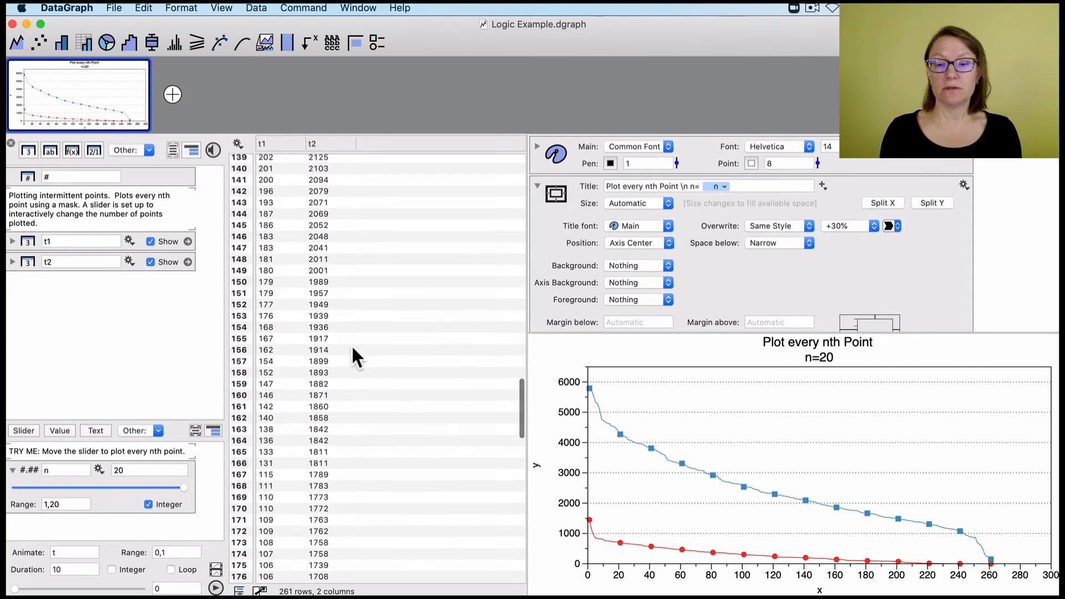
{"action": "scroll", "coordinate": [351, 357], "scroll_direction": "up", "scroll_amount": 10}
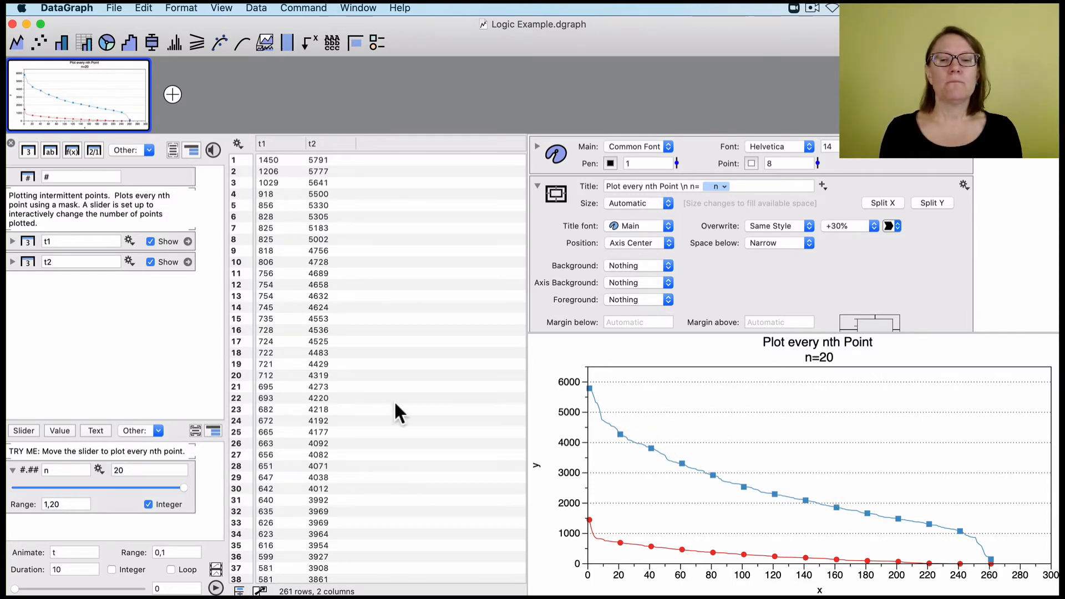
Step: Collapse the graph's style settings and vary the slider variable n down to 1 and back up to 19
{"action": "left_click", "coordinate": [536, 186]}
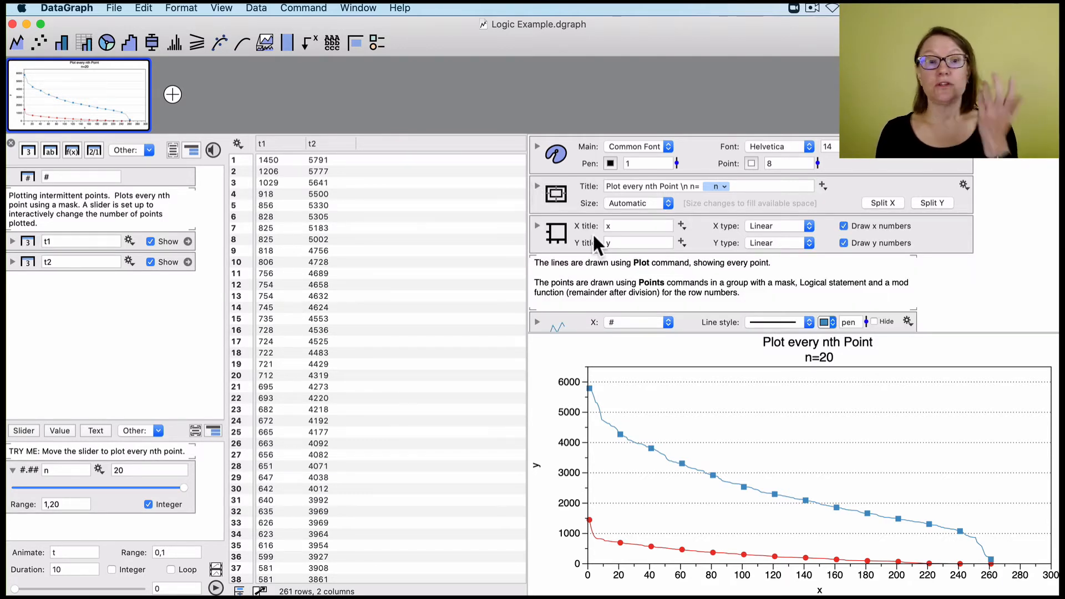
{"action": "scroll", "coordinate": [573, 248], "scroll_direction": "down", "scroll_amount": 5}
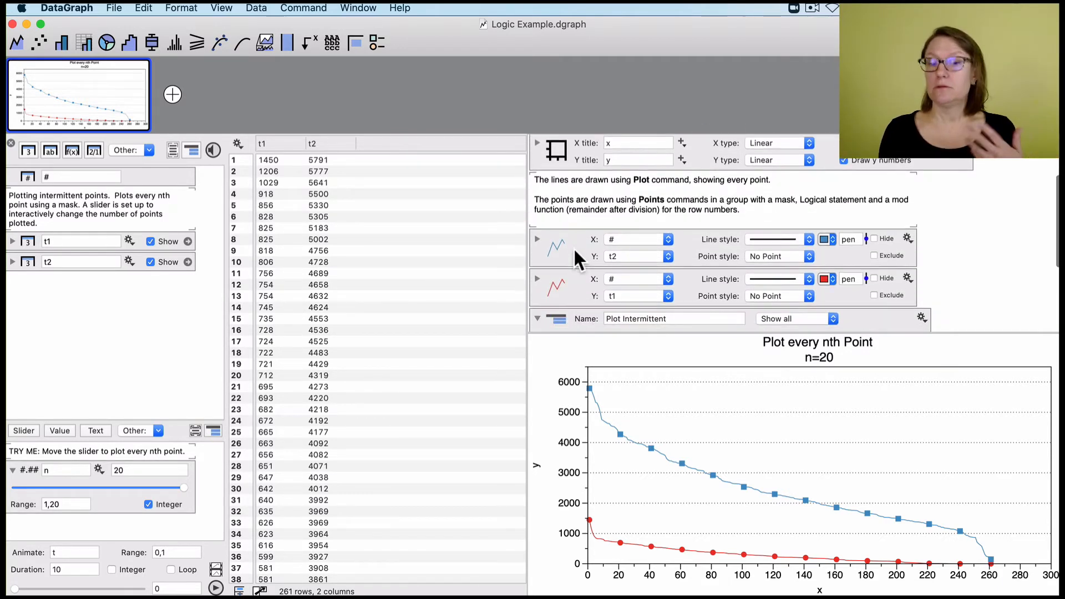
{"action": "scroll", "coordinate": [573, 248], "scroll_direction": "down", "scroll_amount": 3}
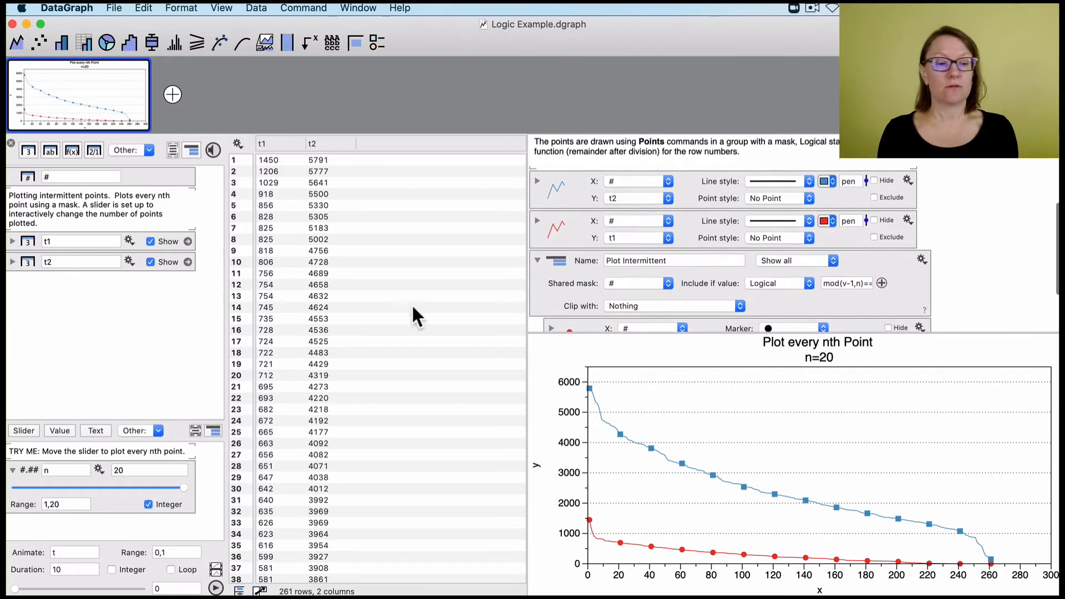
{"action": "left_click", "coordinate": [32, 467]}
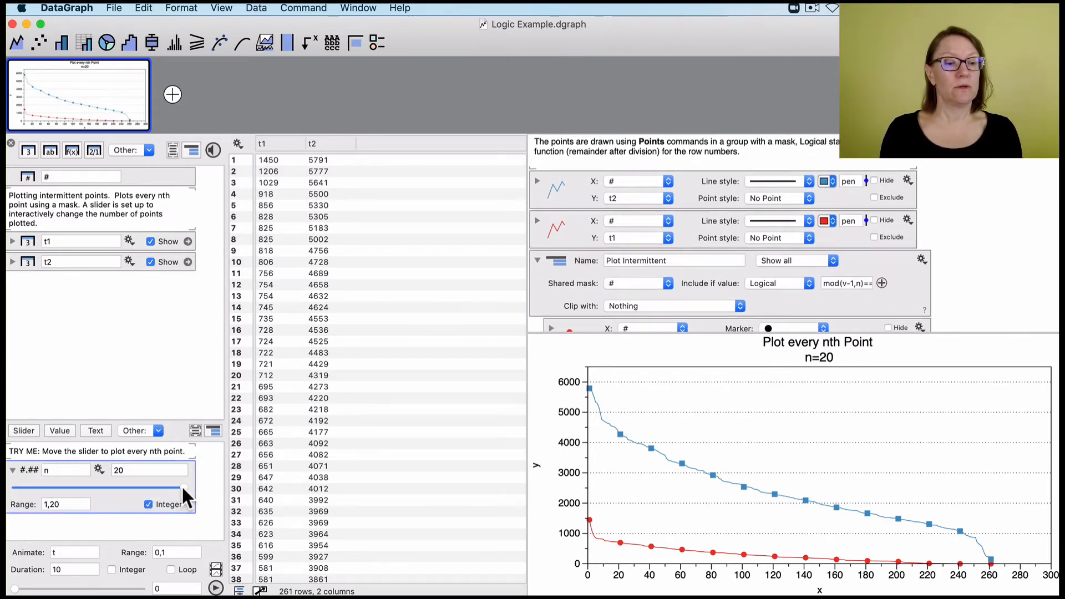
{"action": "left_click_drag", "start_coordinate": [181, 485], "coordinate": [19, 478]}
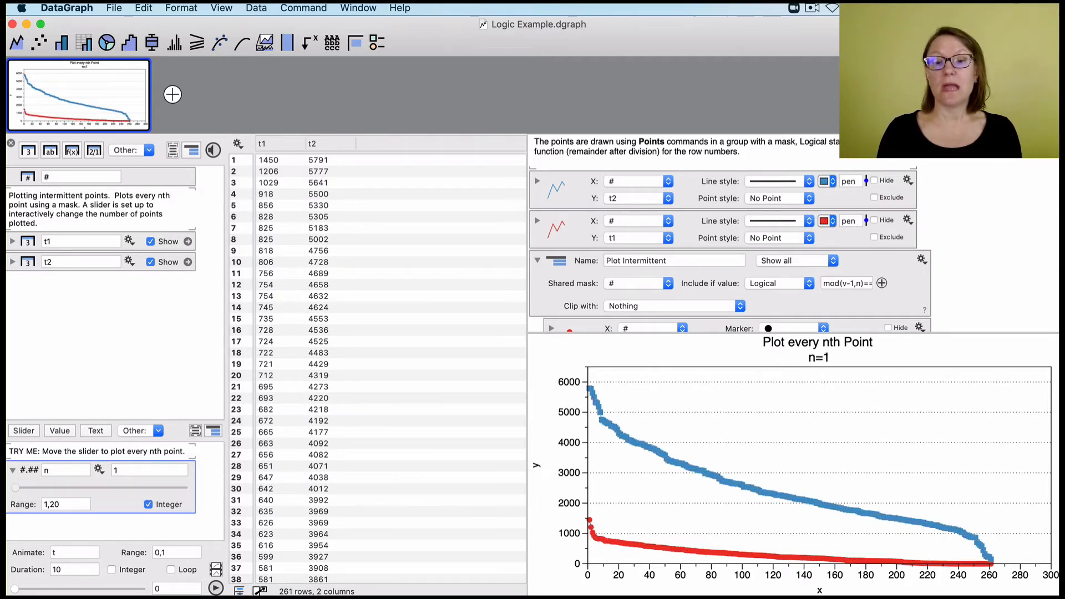
{"action": "left_click_drag", "start_coordinate": [8, 485], "coordinate": [175, 493]}
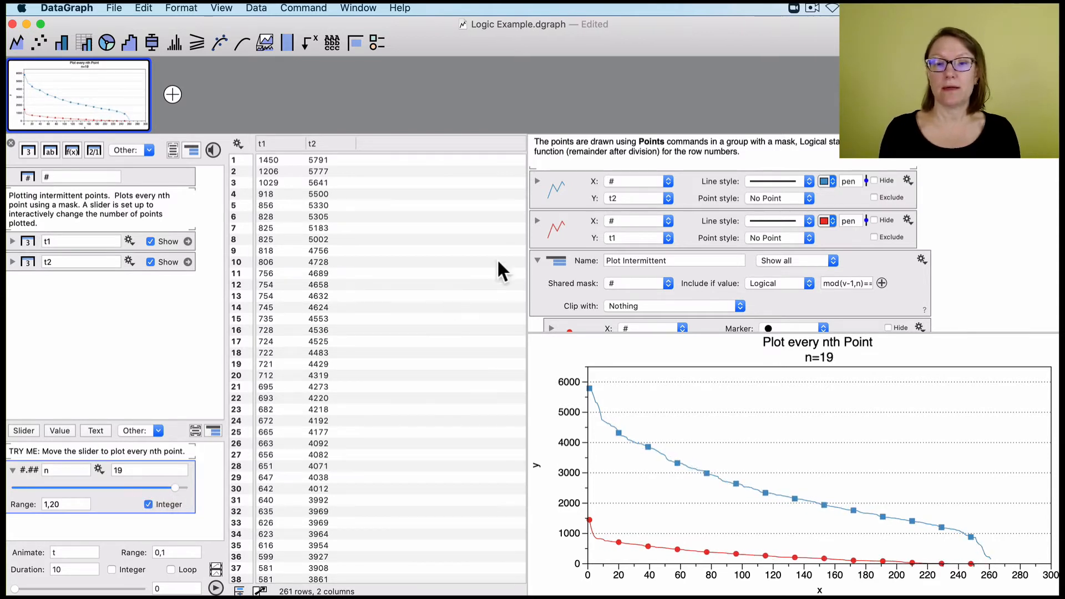
Step: Examine the Plot Intermittent group's Points commands and the logical expression of its shared mask
{"action": "scroll", "coordinate": [576, 291], "scroll_direction": "down", "scroll_amount": 2}
{"action": "scroll", "coordinate": [577, 291], "scroll_direction": "down", "scroll_amount": 2}
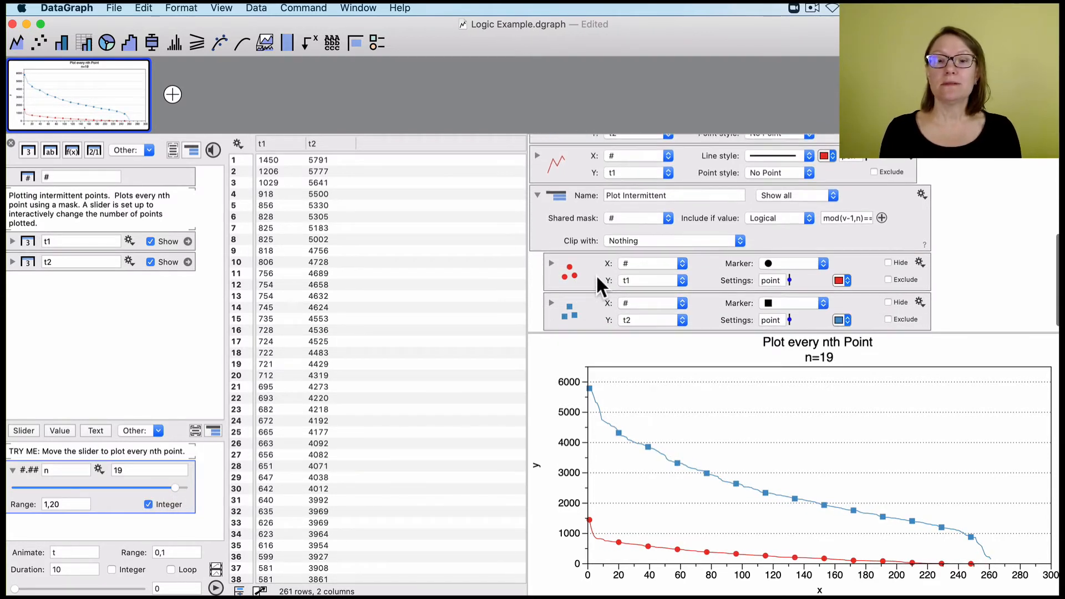
{"action": "scroll", "coordinate": [597, 281], "scroll_direction": "down", "scroll_amount": 1}
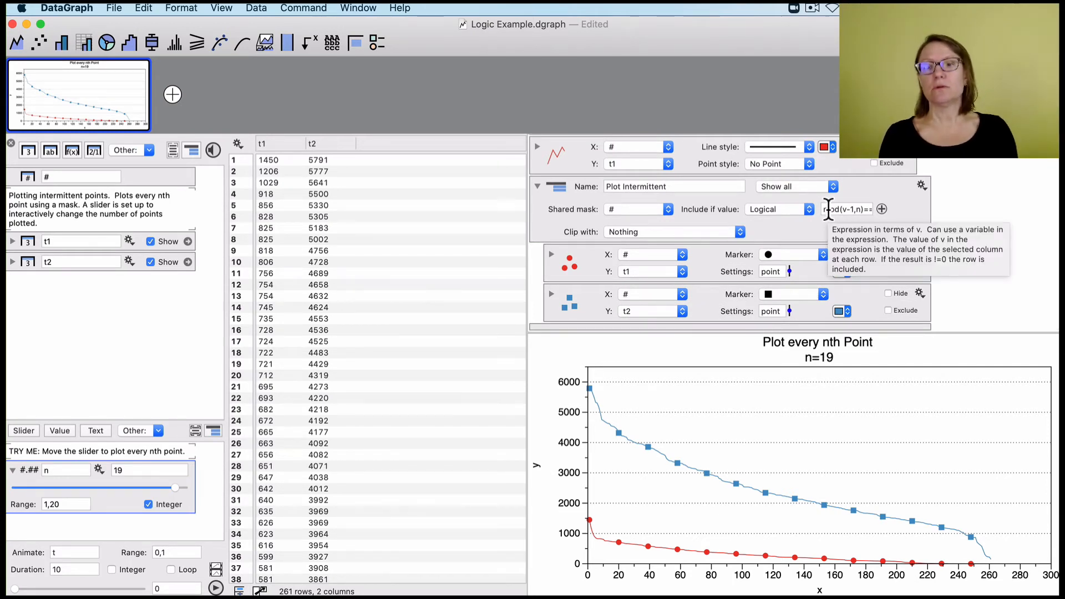
{"action": "left_click", "coordinate": [571, 212]}
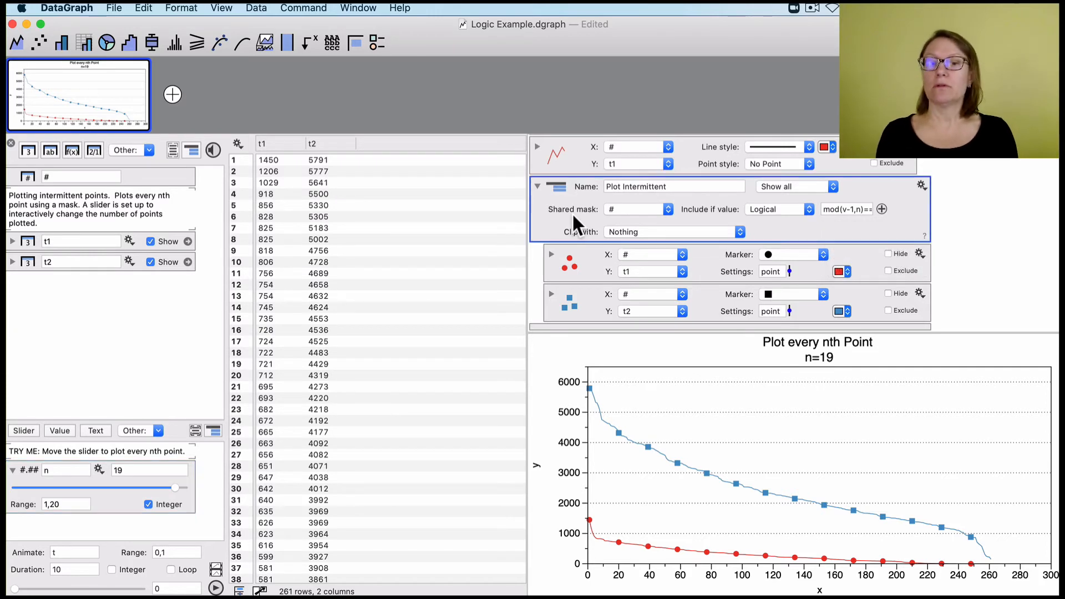
{"action": "left_click", "coordinate": [827, 208]}
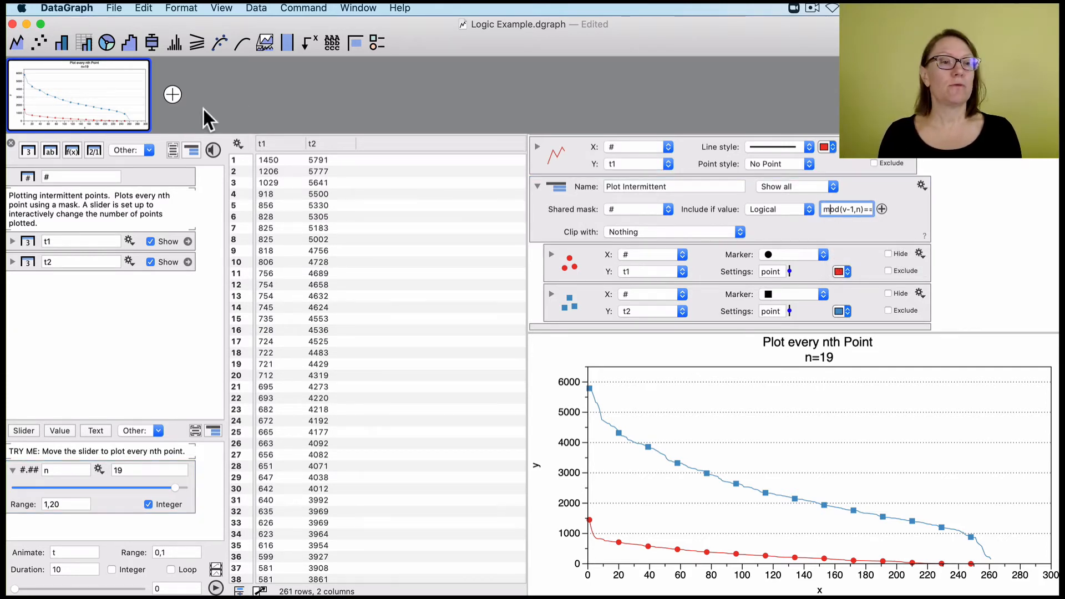
Step: Add a new graph and plot column t1 against the row number # as a line
{"action": "left_click", "coordinate": [174, 94]}
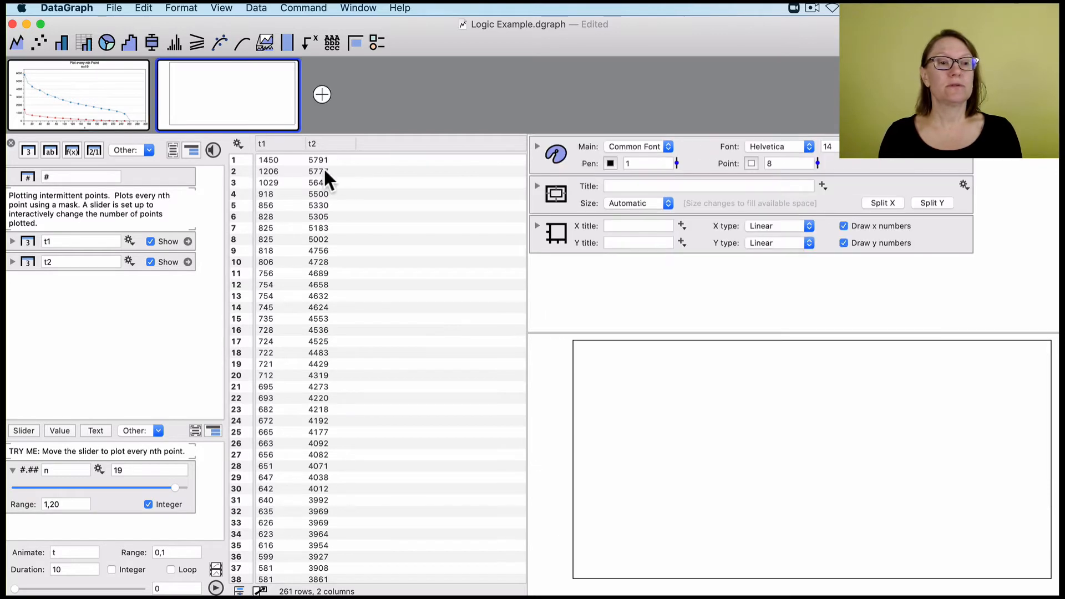
{"action": "left_click", "coordinate": [279, 147]}
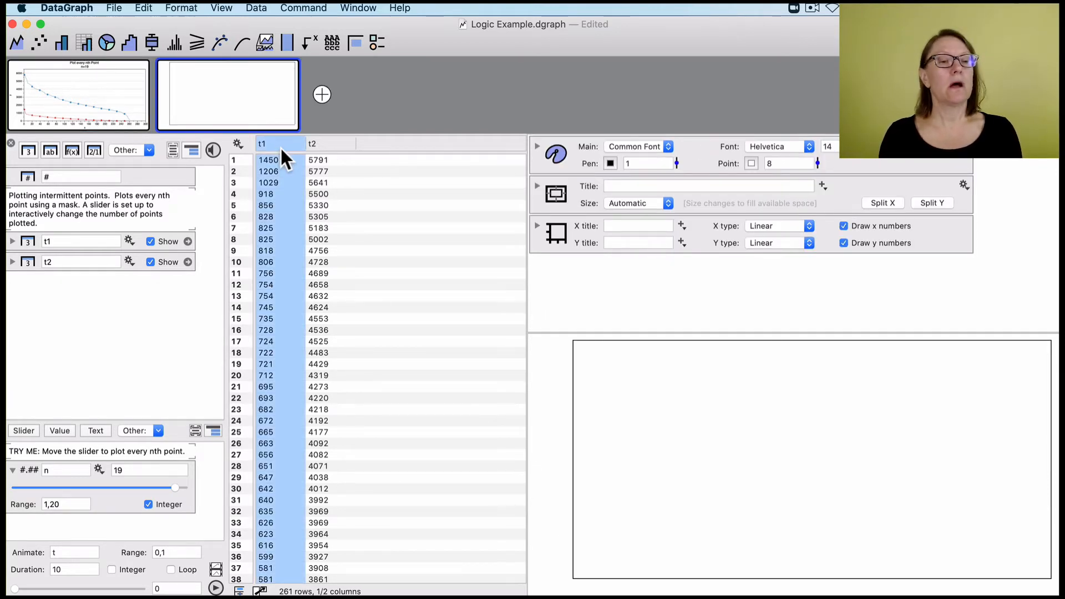
{"action": "left_click", "coordinate": [232, 148]}
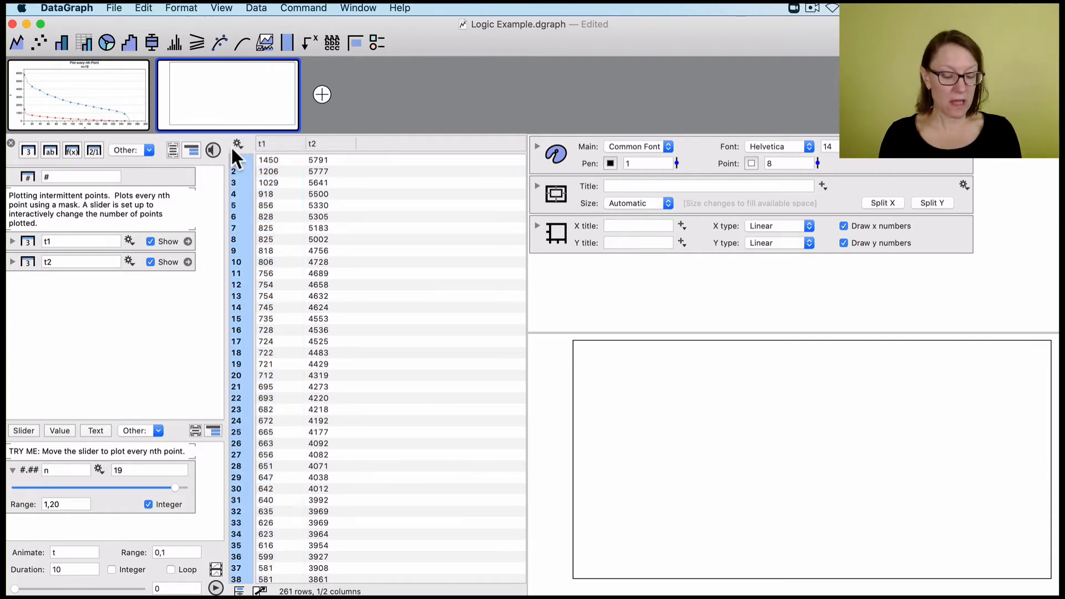
{"action": "left_click", "coordinate": [274, 143], "text": "shift"}
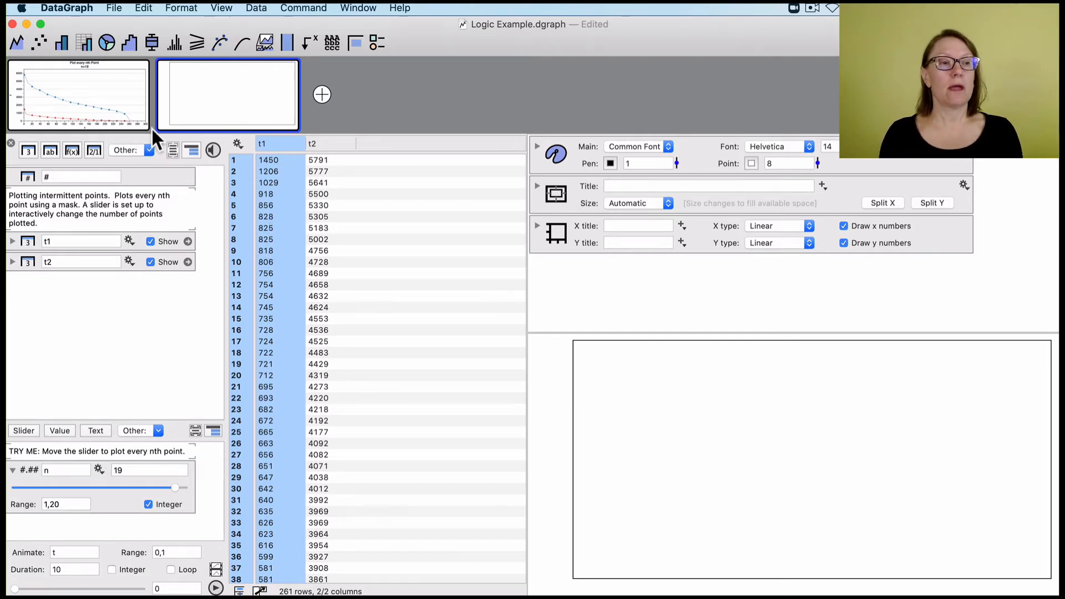
{"action": "left_click", "coordinate": [17, 43]}
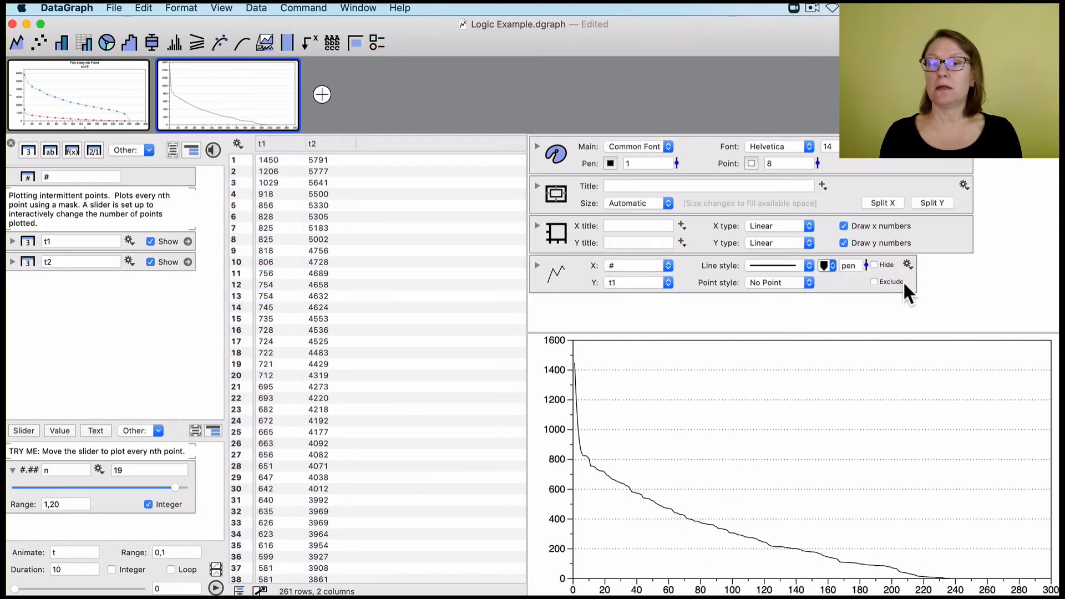
Step: Add a Points command that uses the same data as the t1 line plot
{"action": "left_click", "coordinate": [907, 263]}
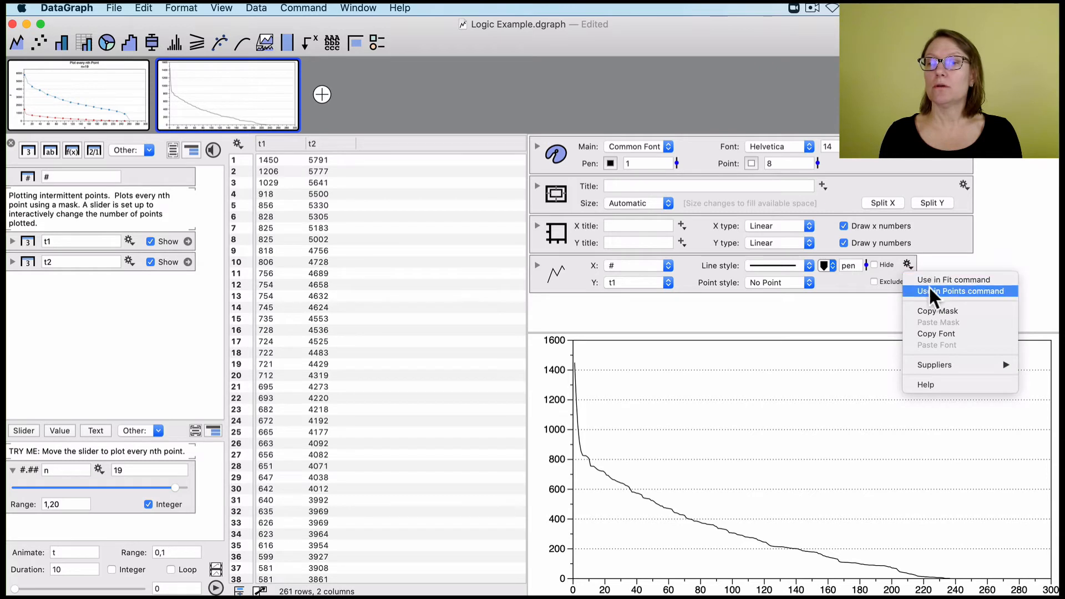
{"action": "left_click", "coordinate": [975, 291]}
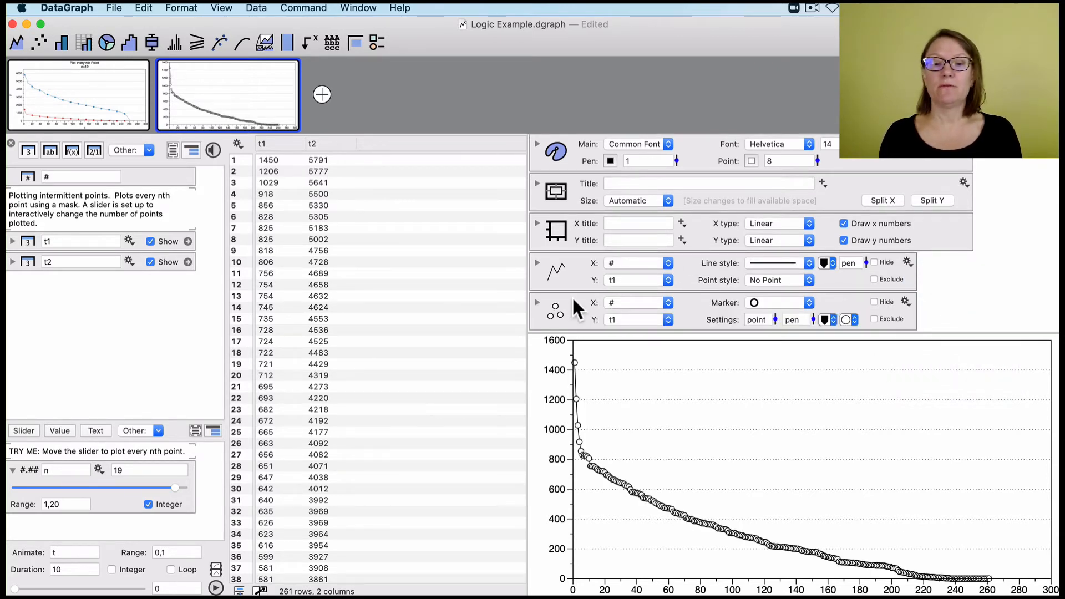
{"action": "scroll", "coordinate": [574, 299], "scroll_direction": "down", "scroll_amount": 1}
{"action": "scroll", "coordinate": [574, 298], "scroll_direction": "up", "scroll_amount": 1}
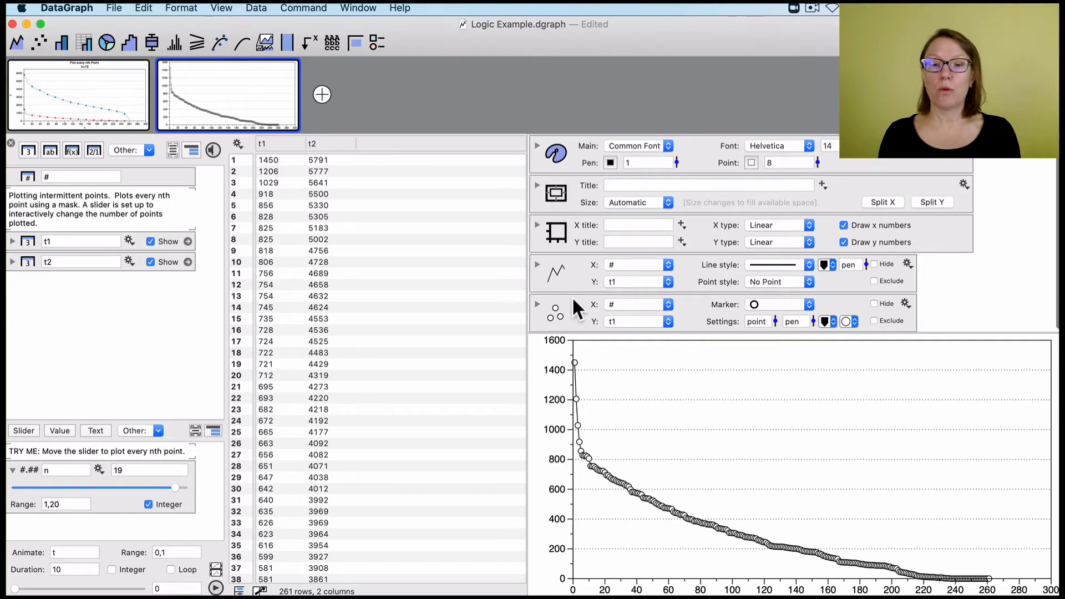
Step: Expand the Points command's detailed settings and use column t1 as its mask
{"action": "left_click", "coordinate": [538, 305]}
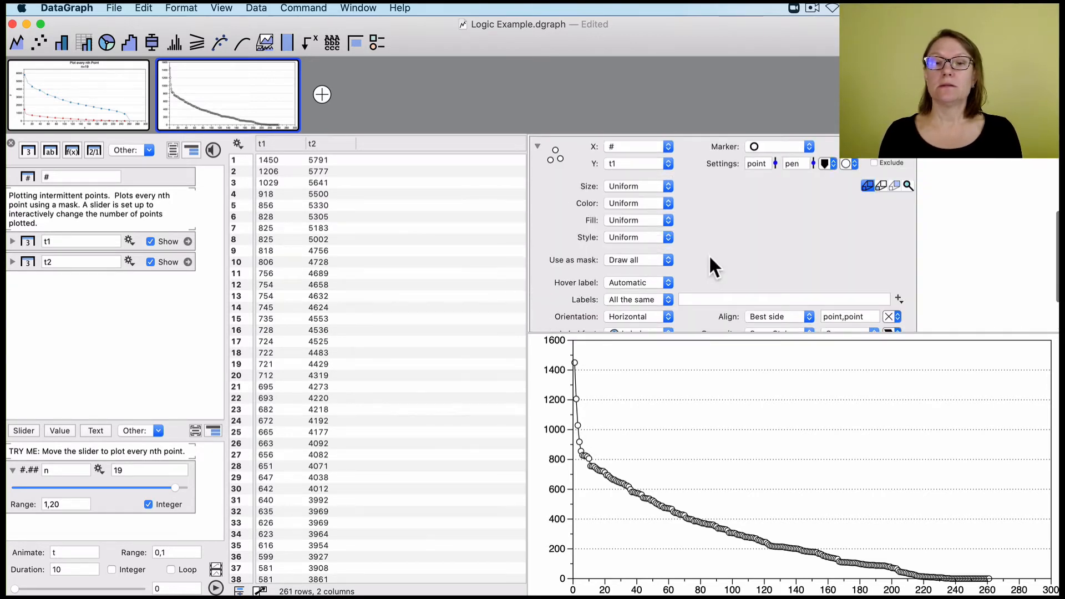
{"action": "scroll", "coordinate": [708, 254], "scroll_direction": "up", "scroll_amount": 3}
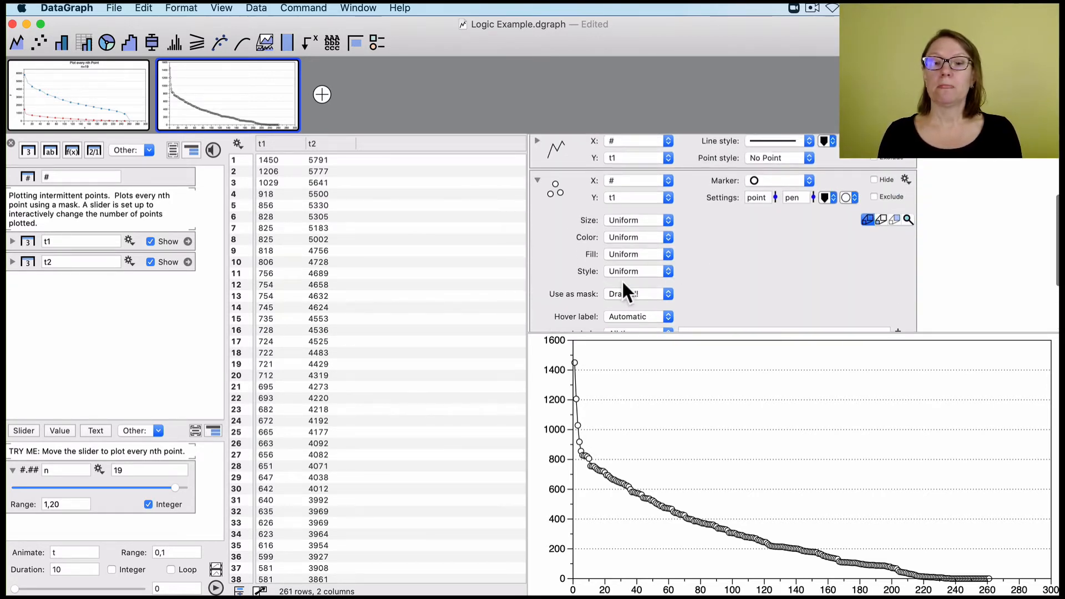
{"action": "left_click", "coordinate": [655, 293]}
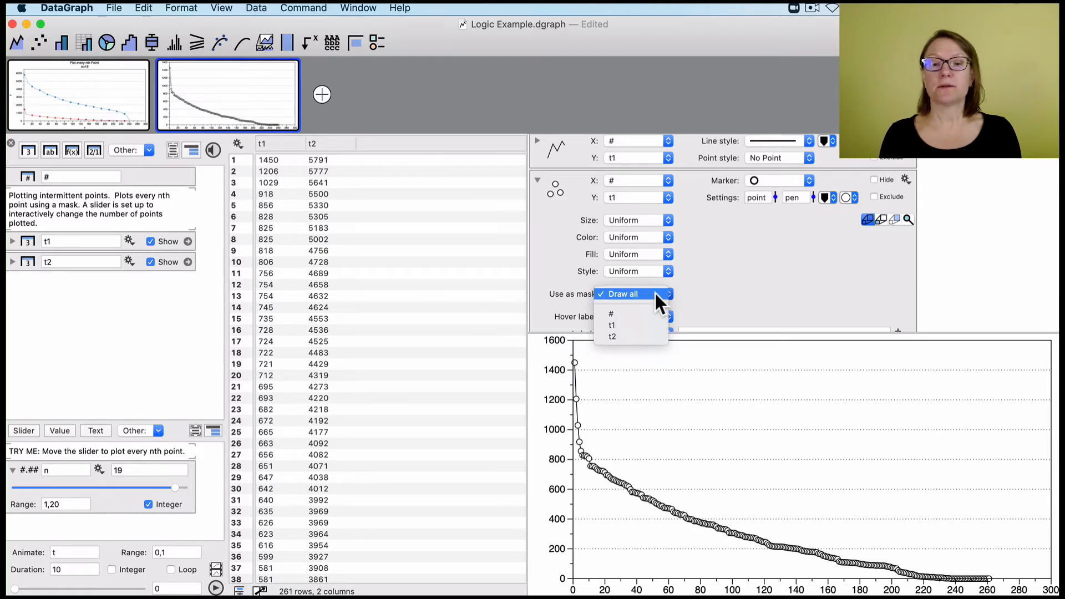
{"action": "left_click", "coordinate": [638, 322]}
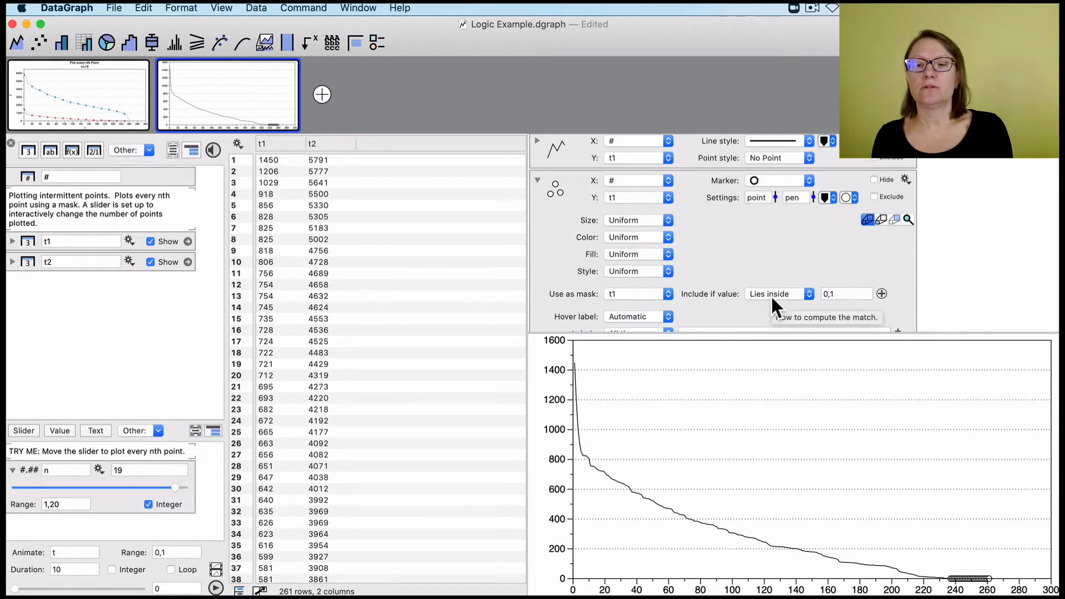
Step: Set the mask to include only values equal to 22, and switch the mask column to the row number #
{"action": "left_click", "coordinate": [773, 300]}
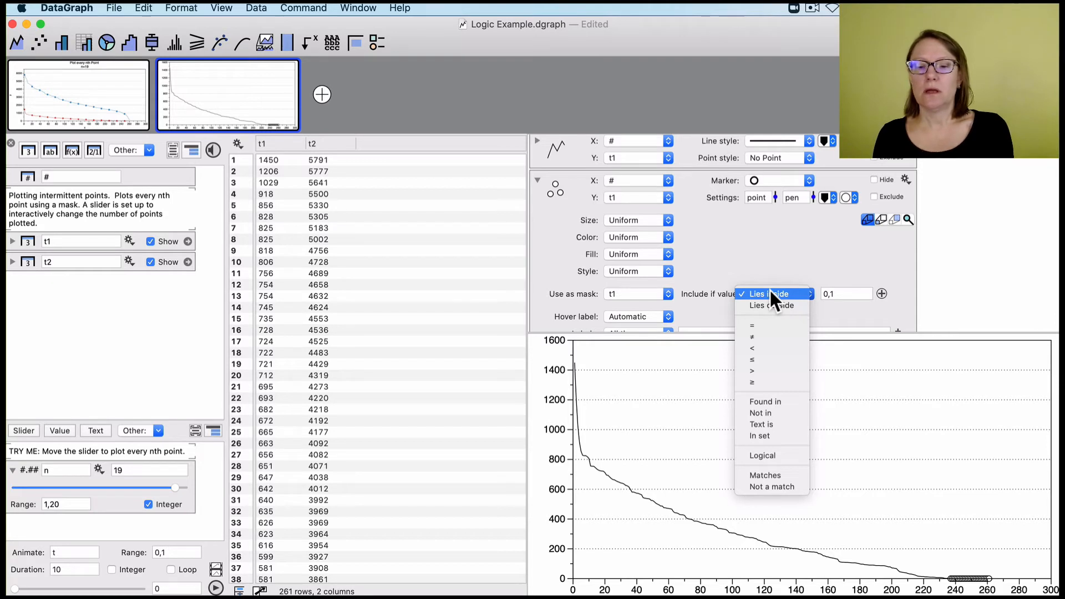
{"action": "left_click", "coordinate": [763, 328]}
{"action": "left_click", "coordinate": [839, 294]}
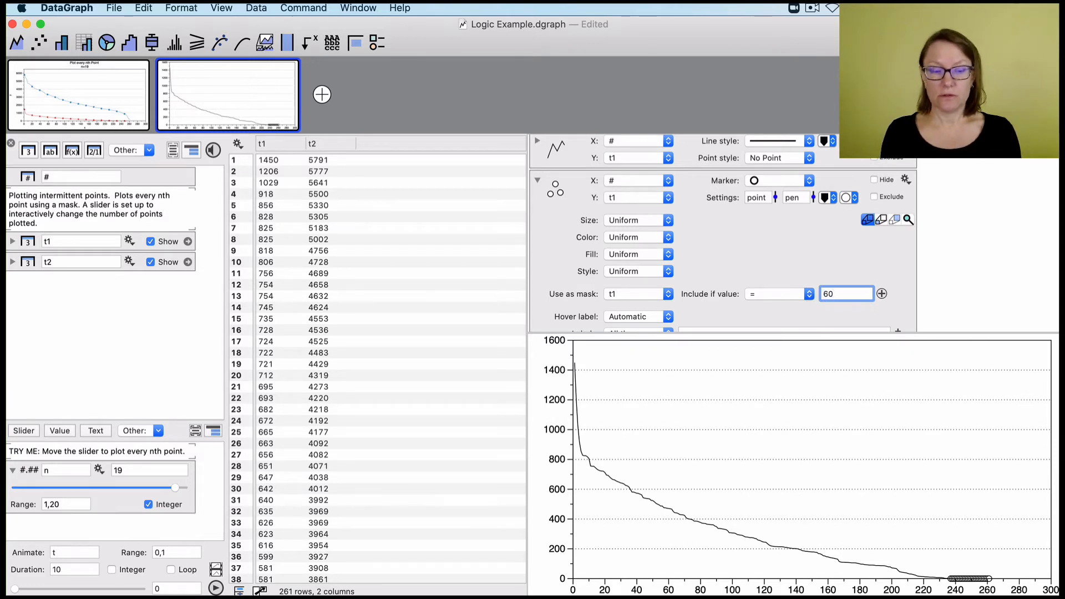
{"action": "key", "text": "BackSpace"}
{"action": "type", "text": "22"}
{"action": "key", "text": "Return"}
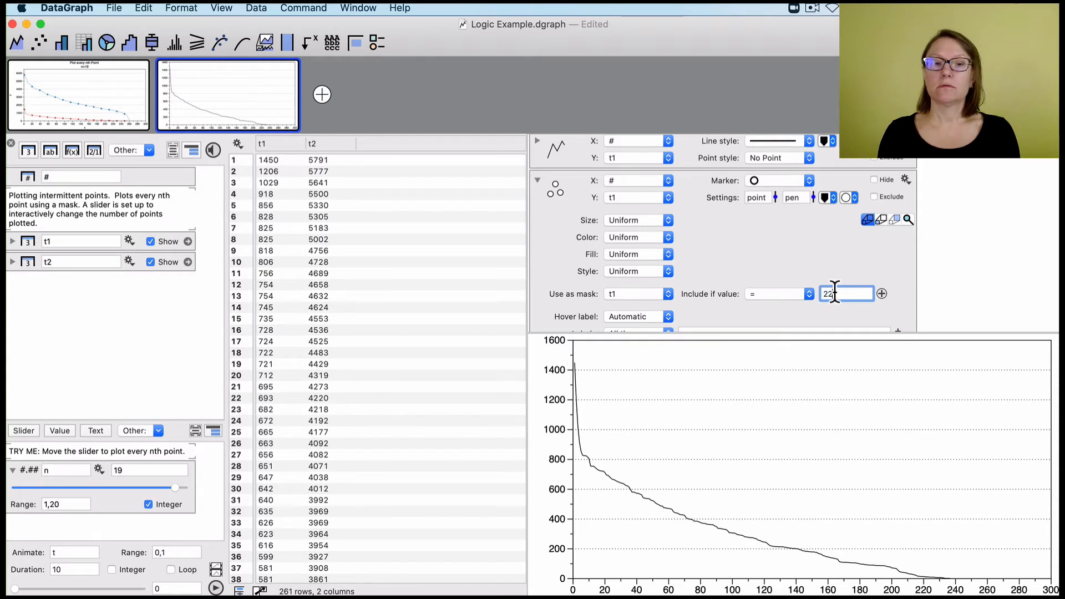
{"action": "left_click", "coordinate": [635, 289]}
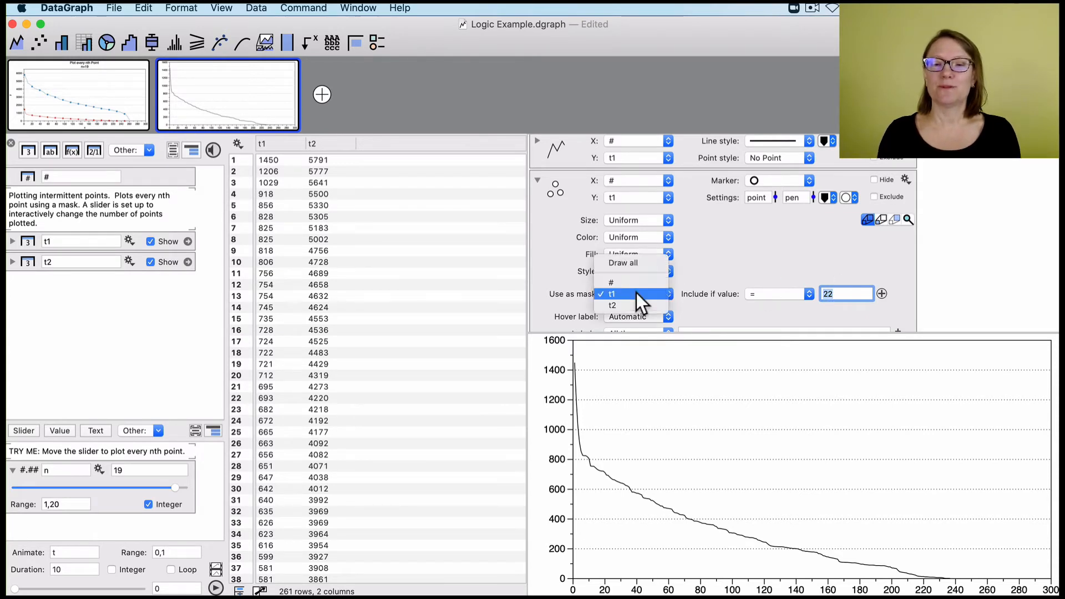
{"action": "left_click", "coordinate": [637, 283]}
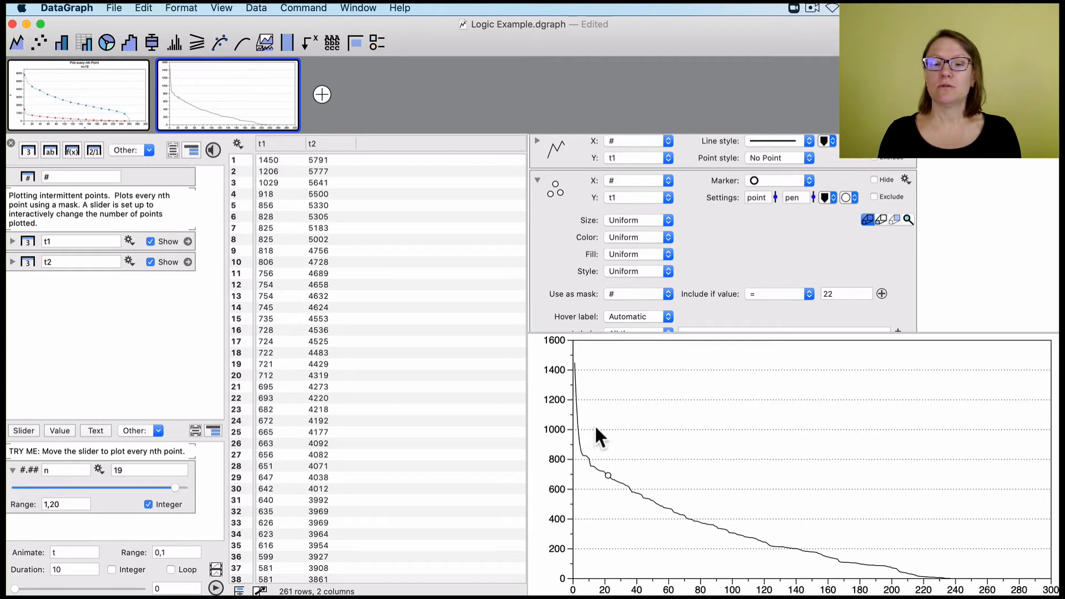
Step: Fill the point marker with red and set the graph's point size to 14
{"action": "left_click", "coordinate": [851, 200]}
{"action": "left_click", "coordinate": [854, 236]}
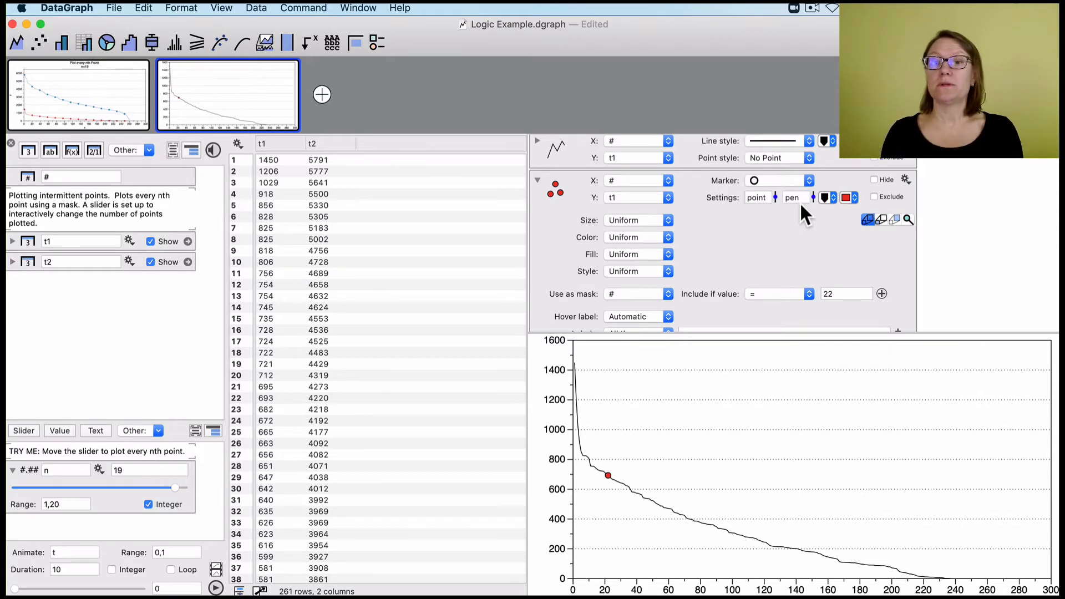
{"action": "scroll", "coordinate": [800, 201], "scroll_direction": "up", "scroll_amount": 5}
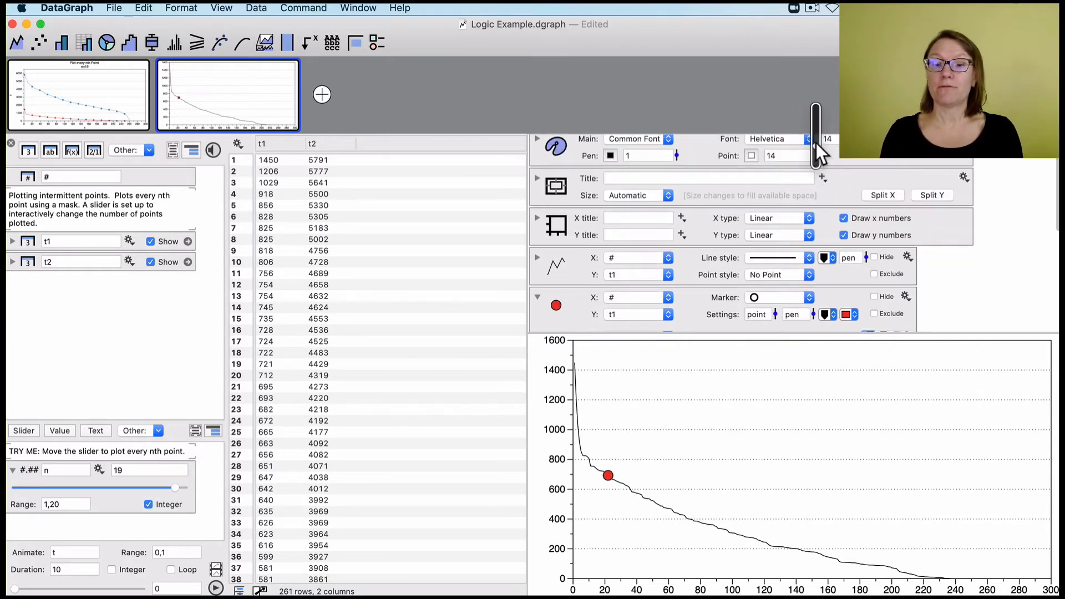
Step: Change the points' mask condition to Logical with the expression v!=0
{"action": "scroll", "coordinate": [719, 264], "scroll_direction": "down", "scroll_amount": 5}
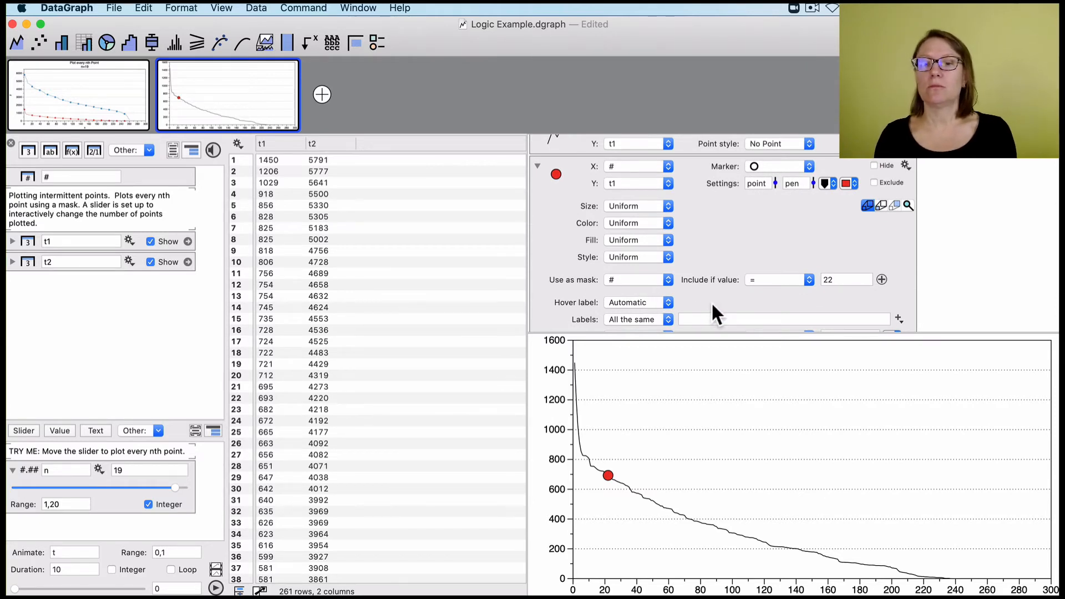
{"action": "left_click", "coordinate": [763, 279]}
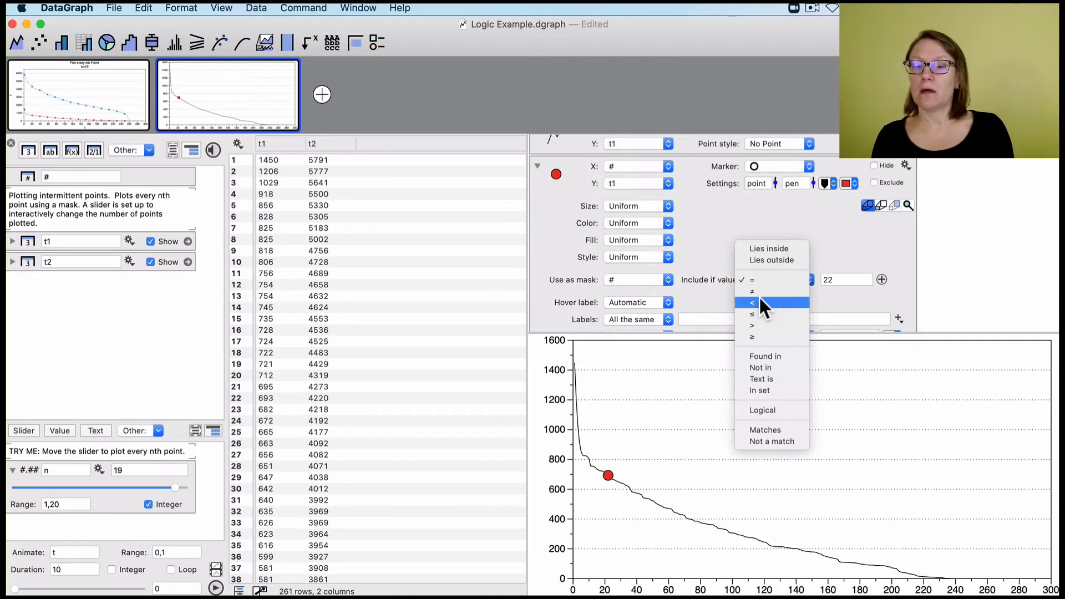
{"action": "left_click", "coordinate": [757, 410]}
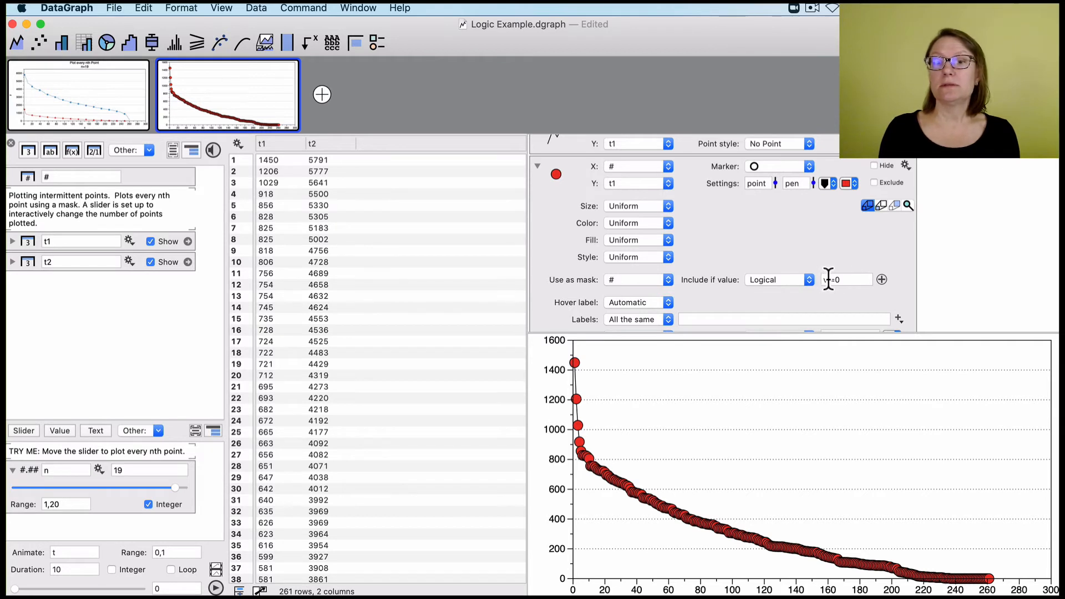
{"action": "left_click_drag", "start_coordinate": [827, 279], "coordinate": [813, 275]}
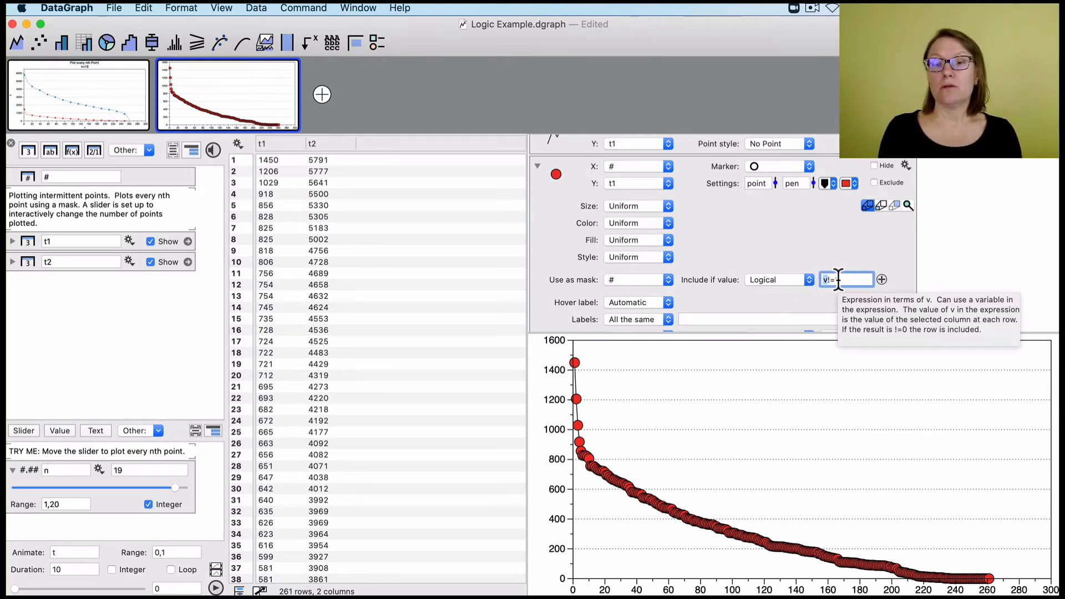
{"action": "type", "text": "0"}
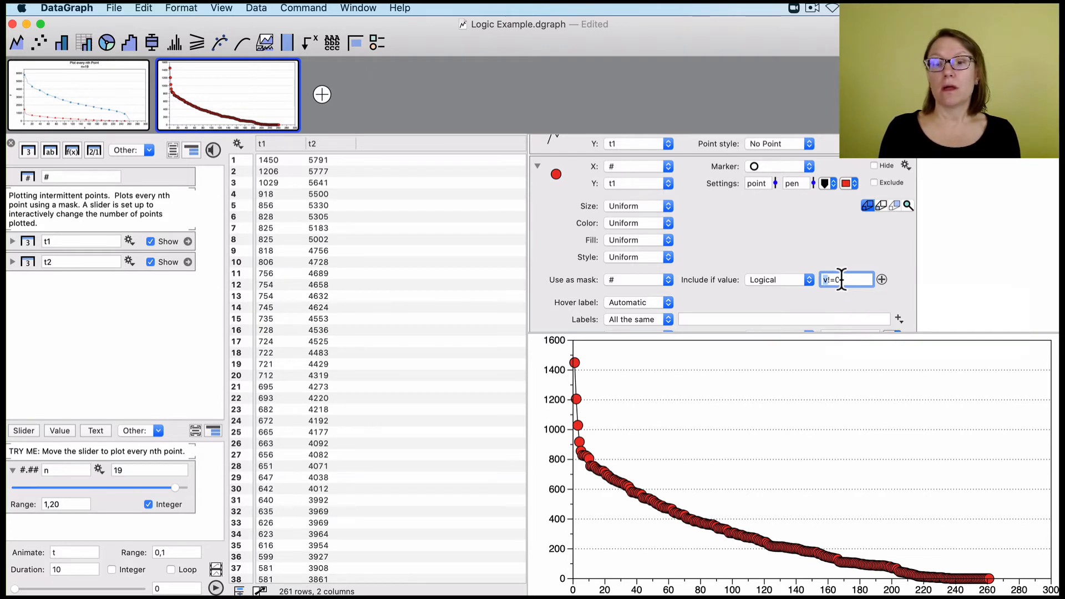
{"action": "key", "text": "Return"}
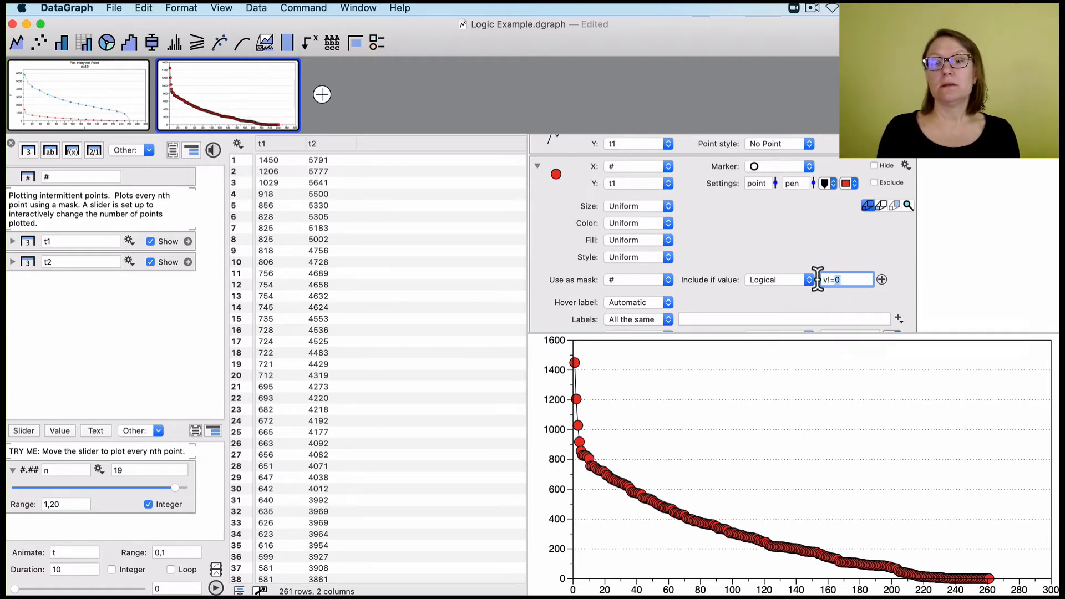
Step: Change the points' logical mask expression to v==22
{"action": "left_click", "coordinate": [851, 280]}
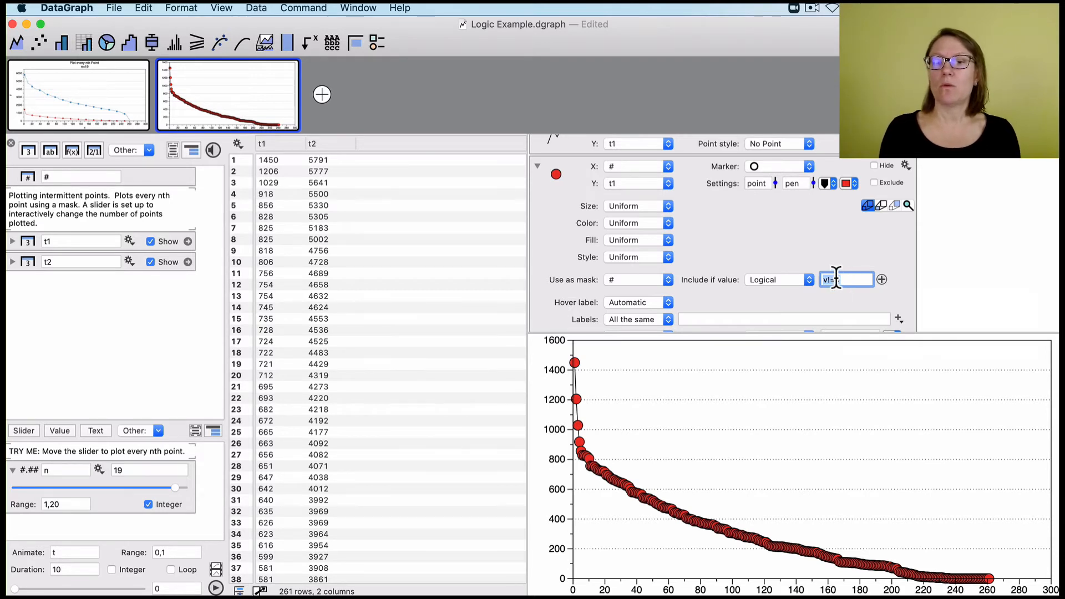
{"action": "key", "text": "BackSpace"}
{"action": "key", "text": "BackSpace"}
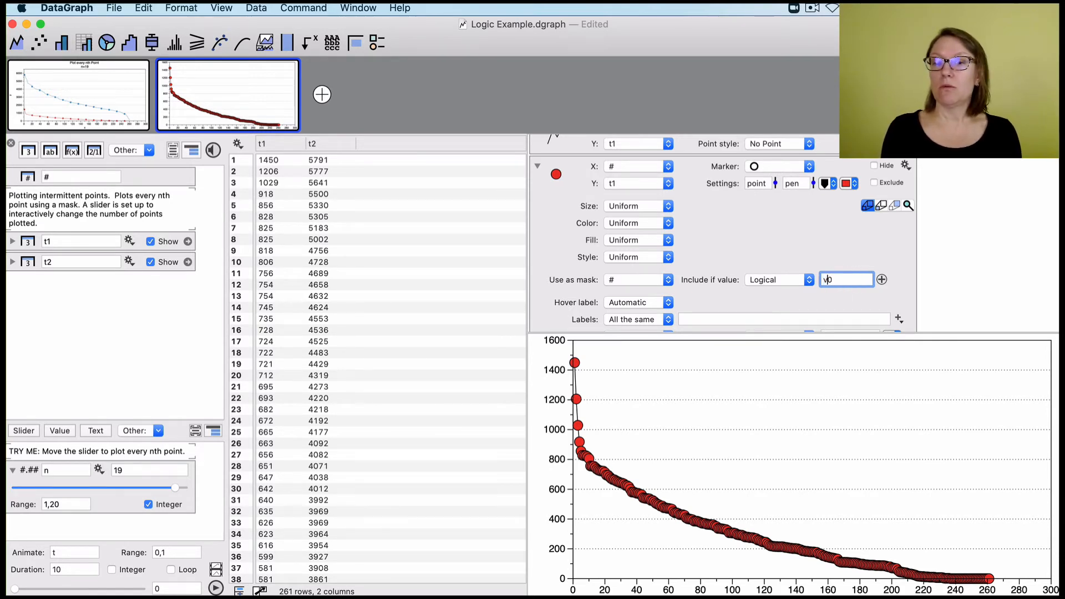
{"action": "type", "text": "="}
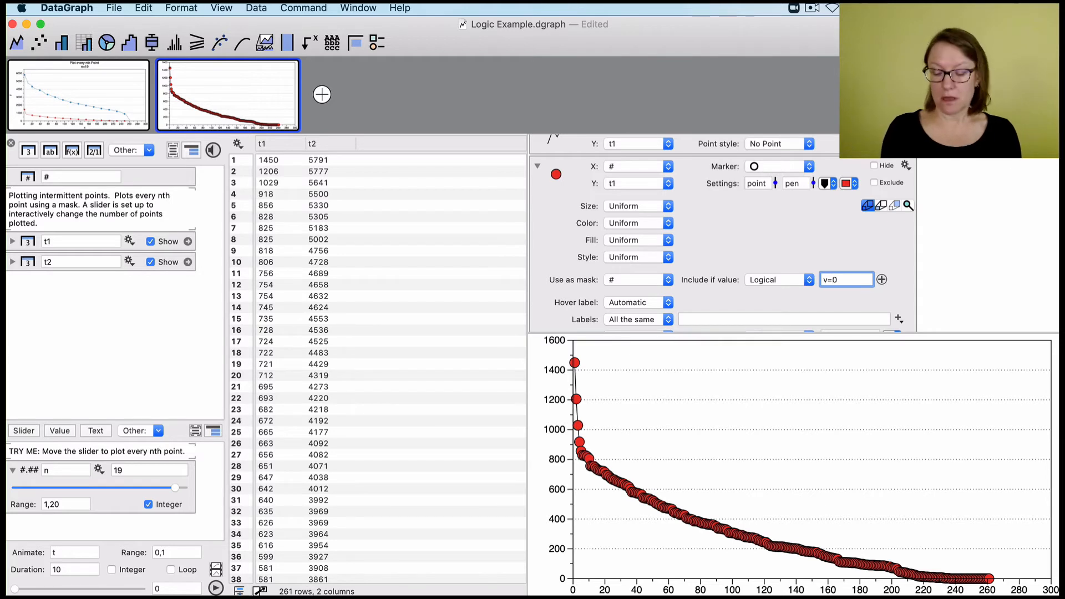
{"action": "key", "text": "BackSpace"}
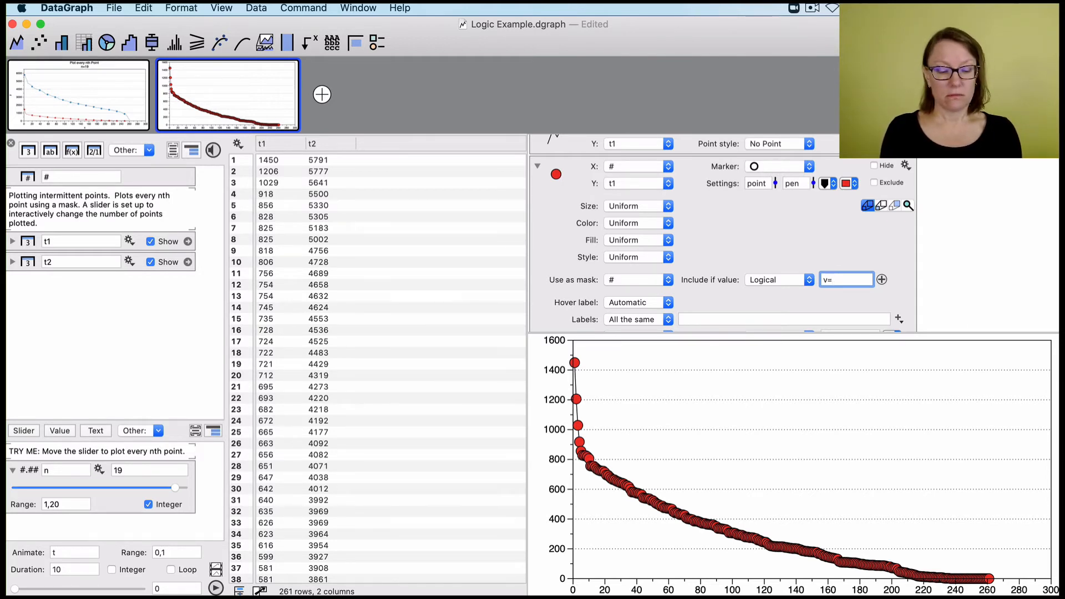
{"action": "type", "text": "22"}
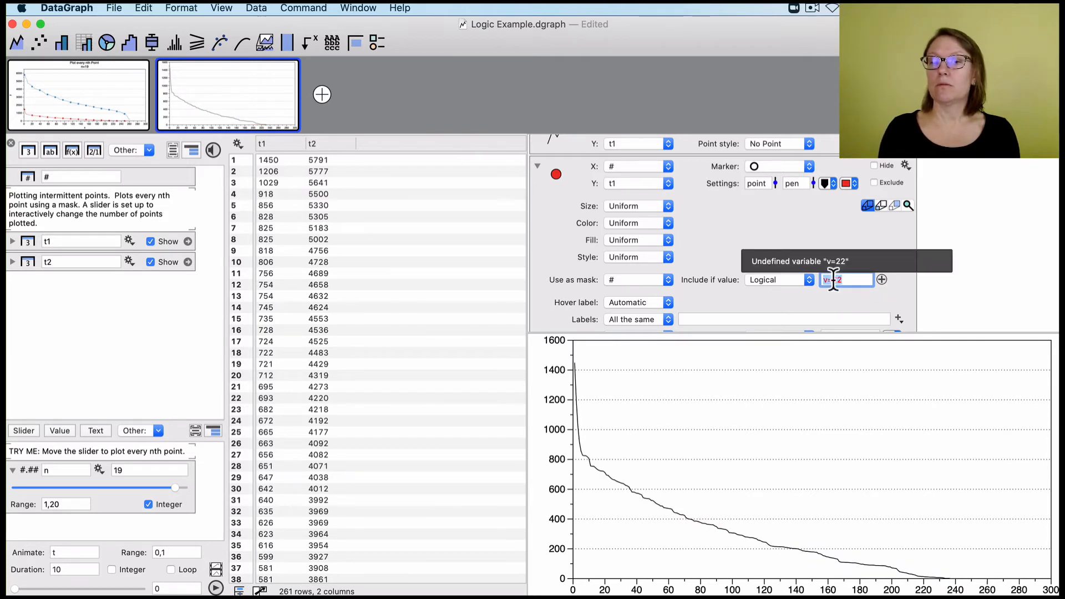
{"action": "left_click", "coordinate": [834, 279]}
{"action": "type", "text": "="}
{"action": "key", "text": "Return"}
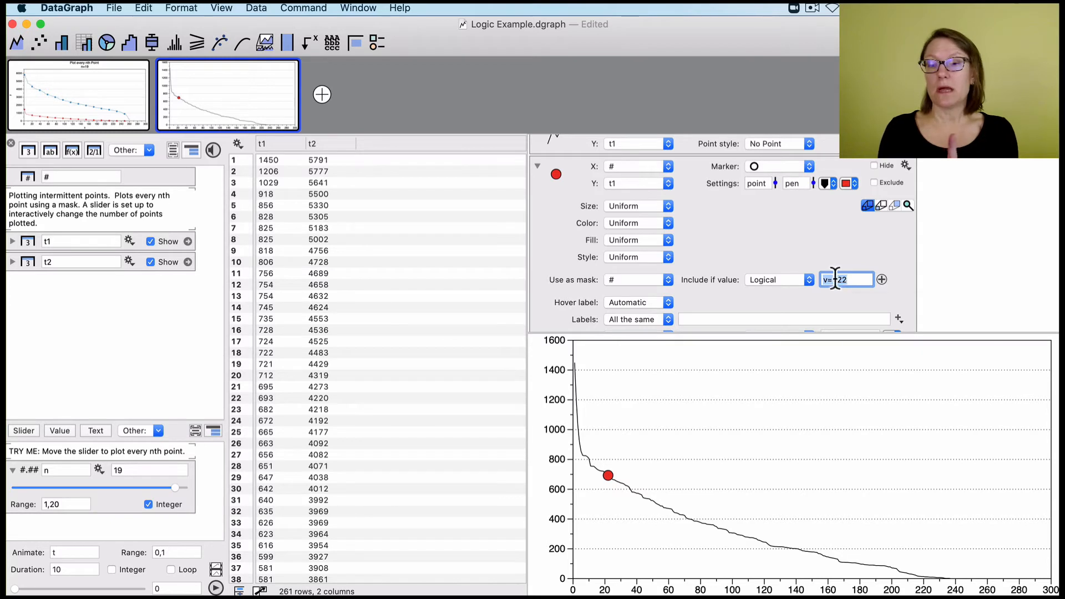
{"action": "left_click", "coordinate": [855, 280]}
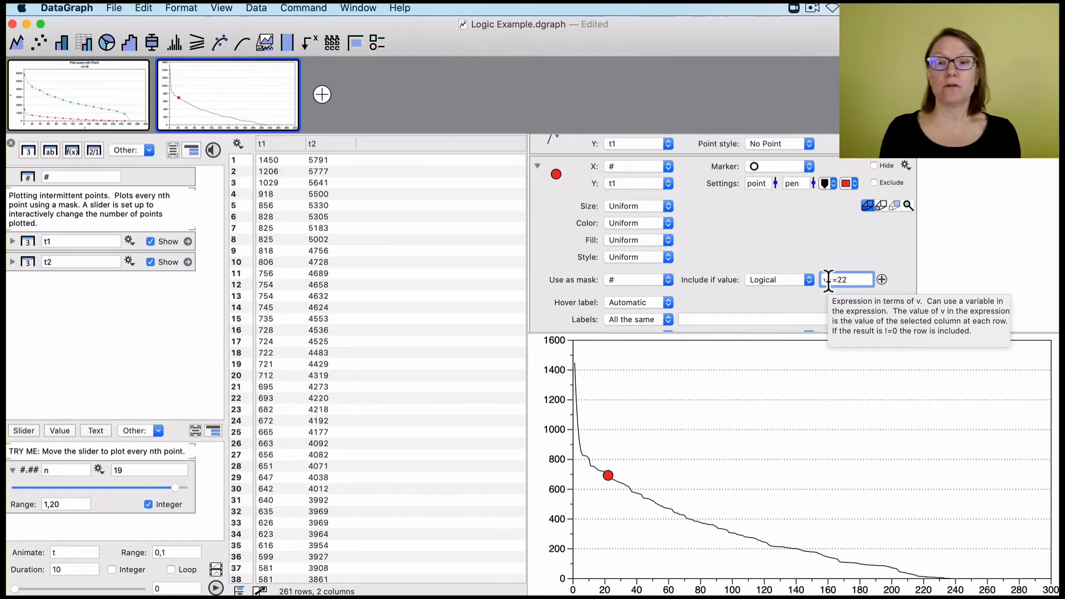
Step: Try to carry the Plot Intermittent group's mask expression from the first graph over to the second graph's points mask
{"action": "left_click", "coordinate": [89, 100]}
{"action": "scroll", "coordinate": [790, 279], "scroll_direction": "down", "scroll_amount": 5}
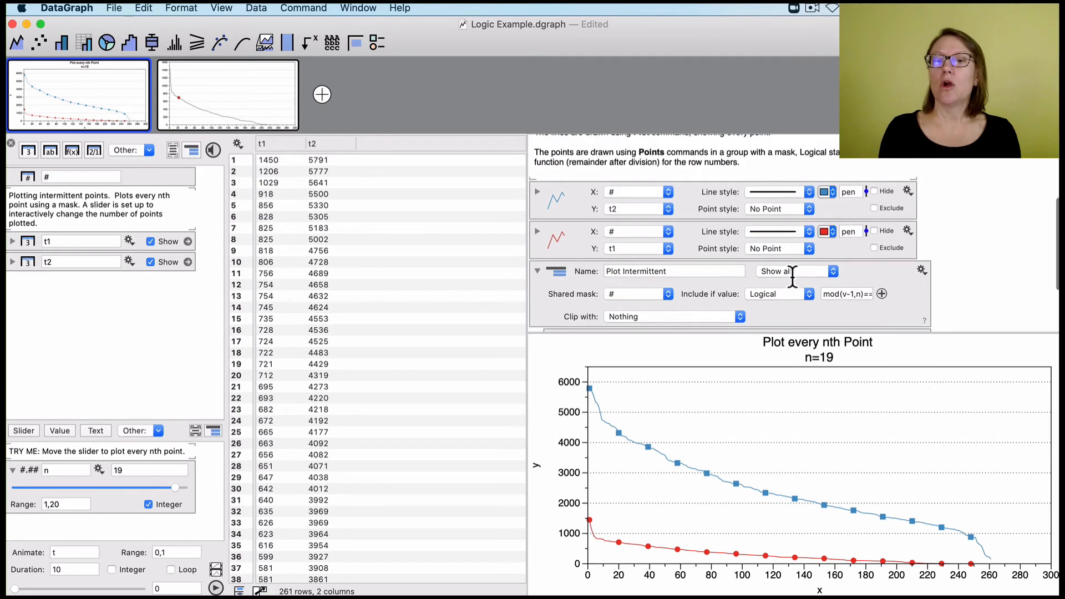
{"action": "left_click", "coordinate": [833, 294]}
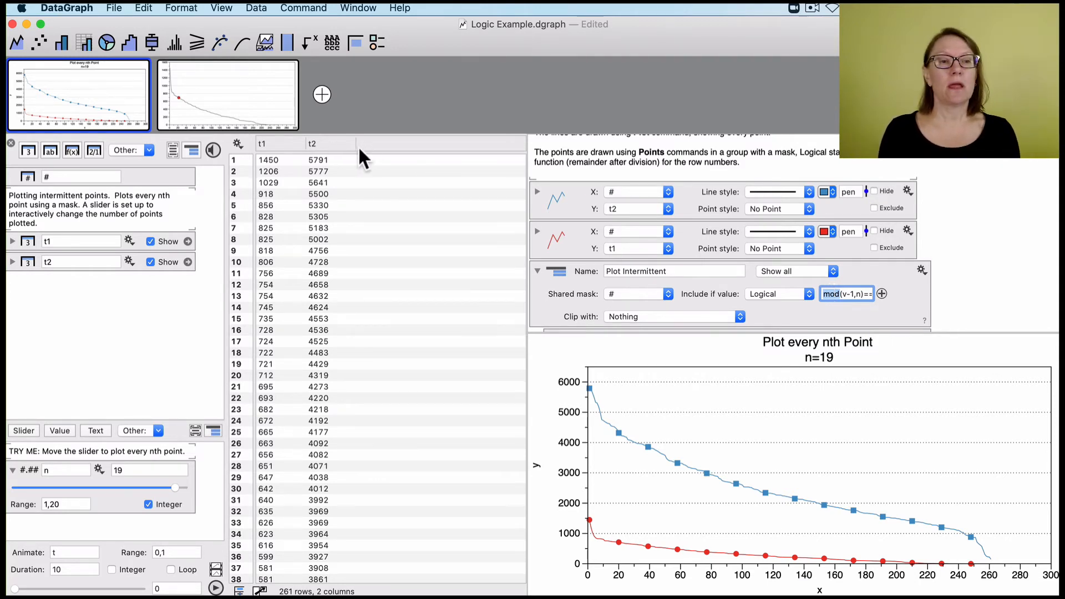
{"action": "left_click", "coordinate": [864, 294]}
{"action": "left_click_drag", "start_coordinate": [864, 294], "coordinate": [786, 288]}
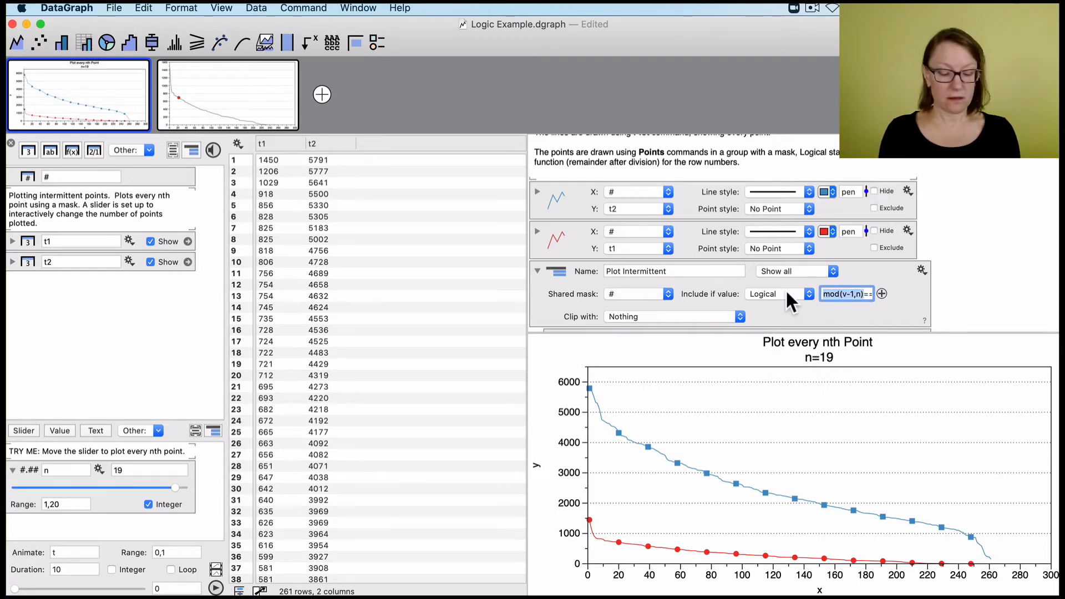
{"action": "key", "text": "super+c"}
{"action": "left_click", "coordinate": [284, 132]}
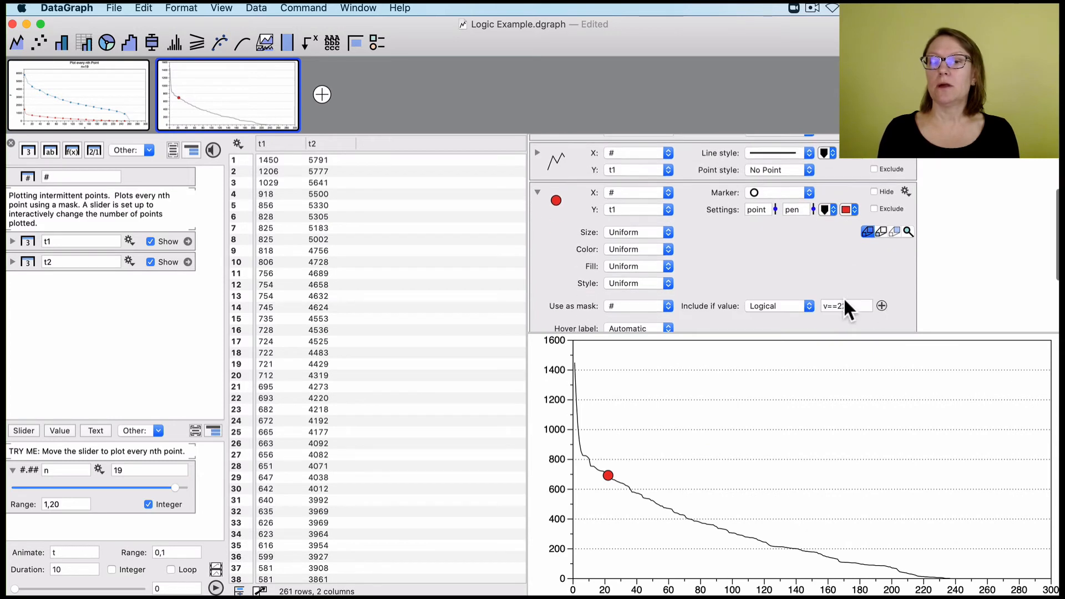
{"action": "left_click", "coordinate": [847, 308]}
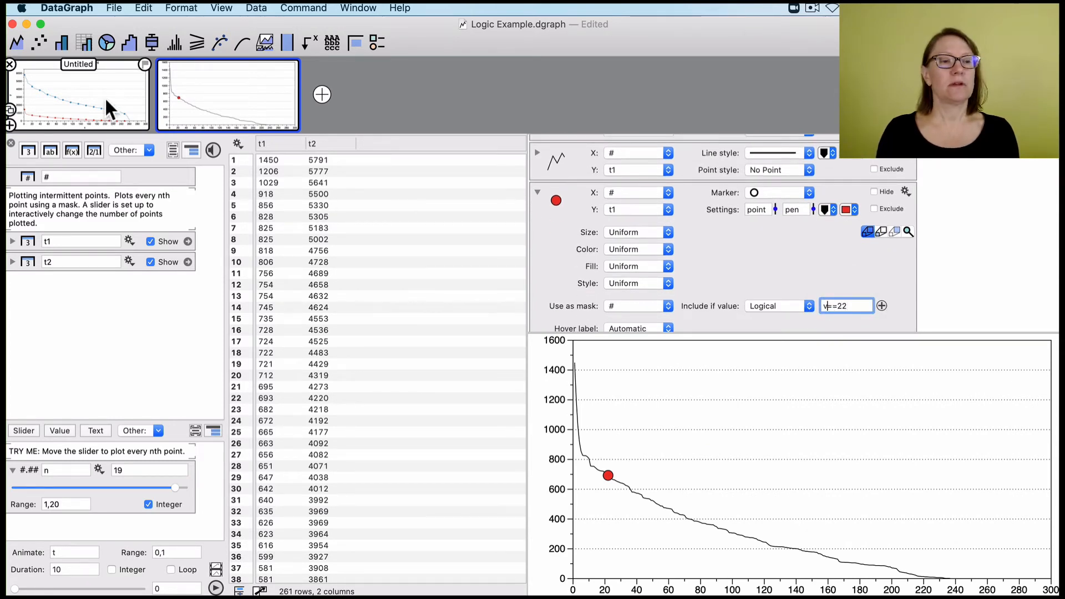
Step: Copy the Plot Intermittent group's expression mod(v-1,n)==0 from the first graph and use it as the points' mask in the second graph
{"action": "left_click", "coordinate": [131, 111]}
{"action": "scroll", "coordinate": [865, 303], "scroll_direction": "down", "scroll_amount": 8}
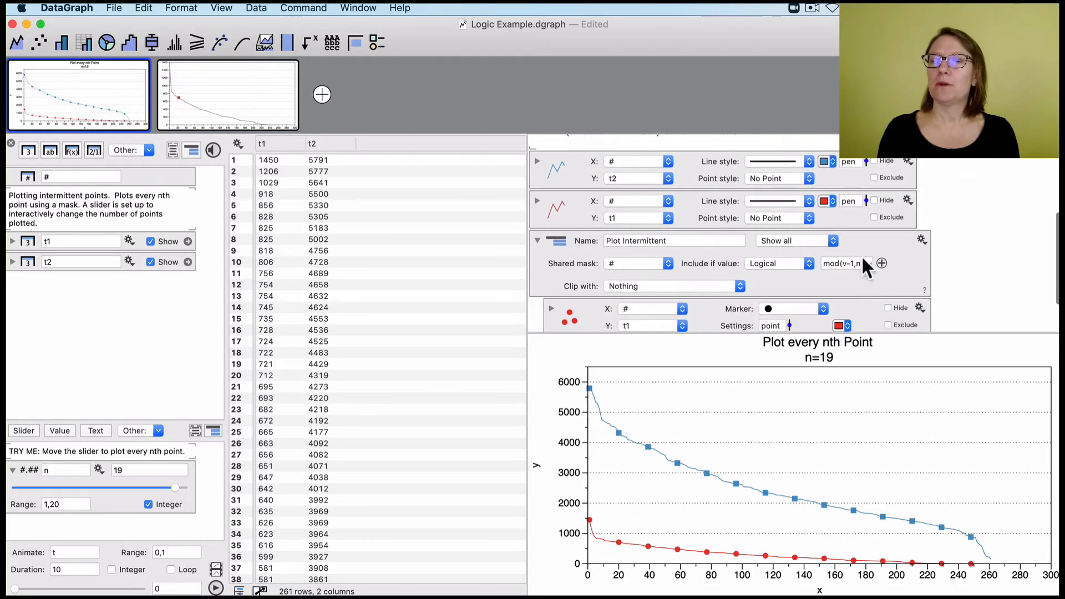
{"action": "triple_click", "coordinate": [859, 263]}
{"action": "key", "text": "ctrl+c"}
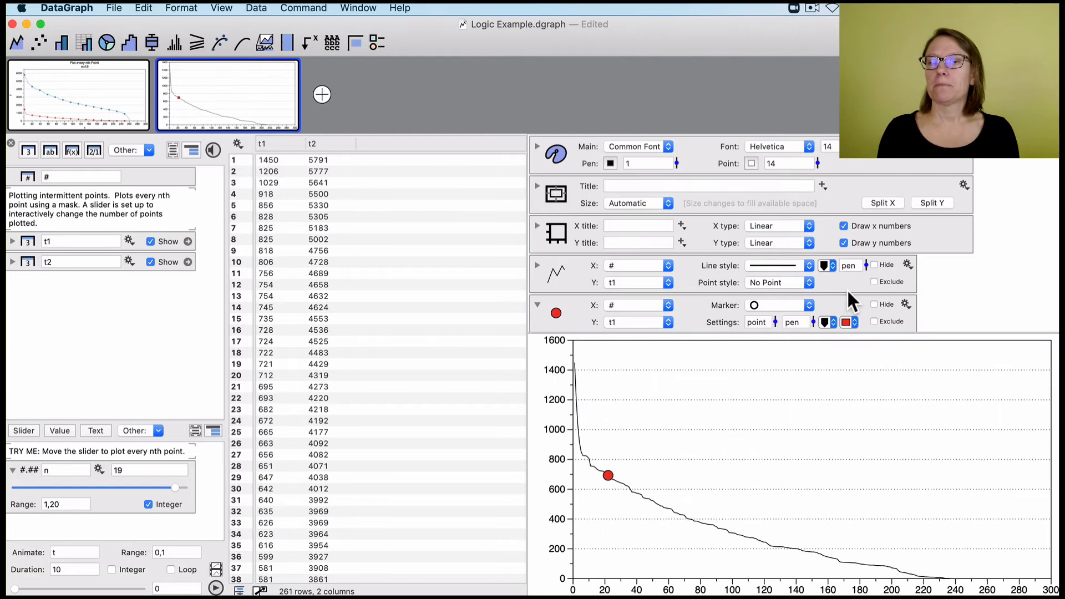
{"action": "scroll", "coordinate": [857, 287], "scroll_direction": "down", "scroll_amount": 5}
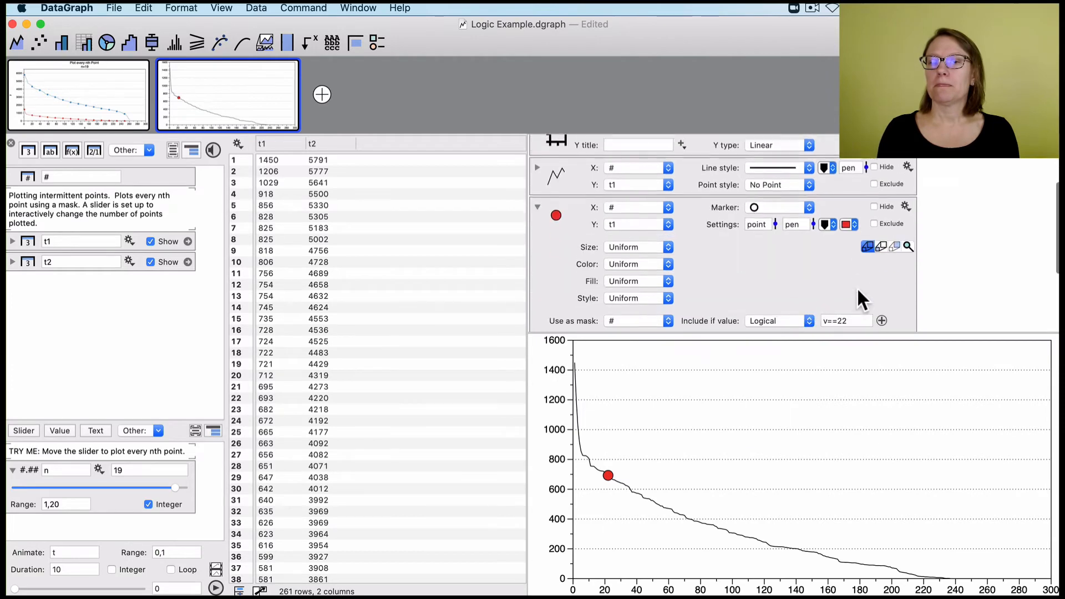
{"action": "triple_click", "coordinate": [851, 313]}
{"action": "key", "text": "ctrl+v"}
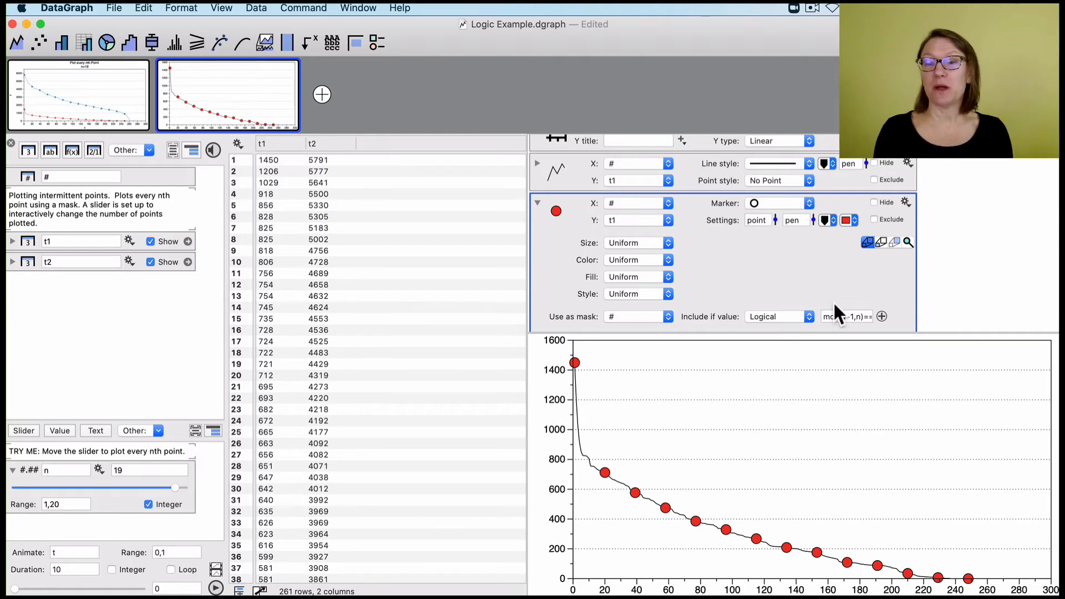
Step: Examine the parts of the points' mask expression and the slider variable n that it uses
{"action": "left_click", "coordinate": [847, 316]}
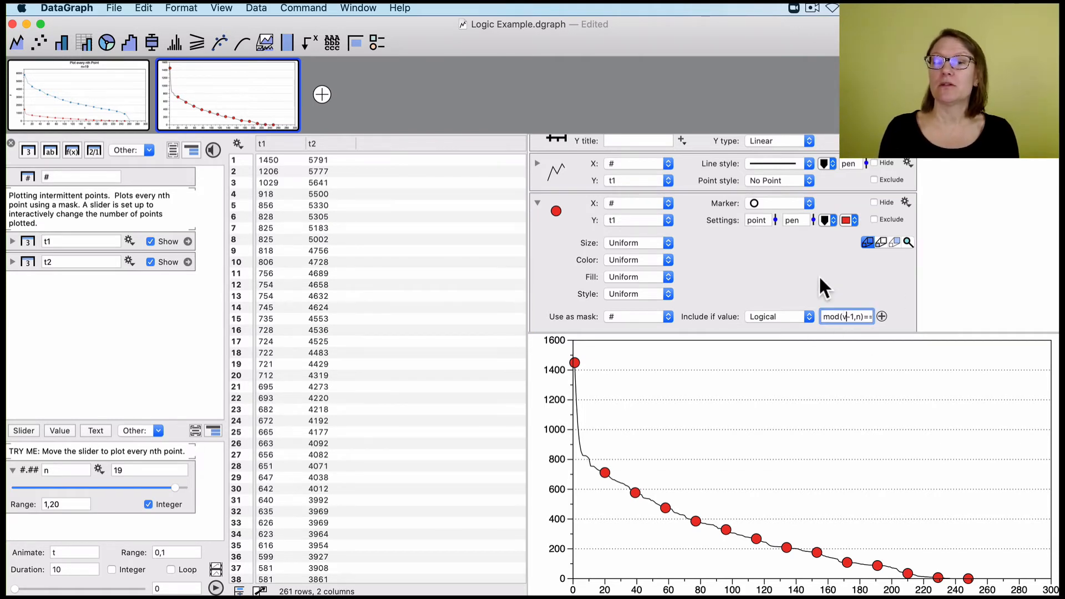
{"action": "scroll", "coordinate": [824, 285], "scroll_direction": "down", "scroll_amount": 3}
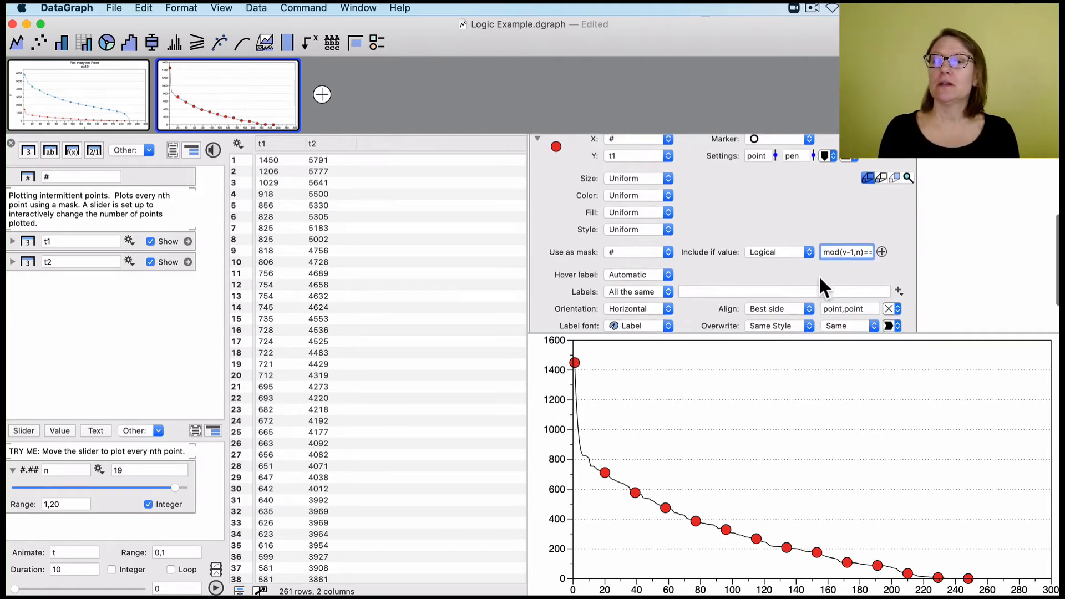
{"action": "double_click", "coordinate": [832, 250]}
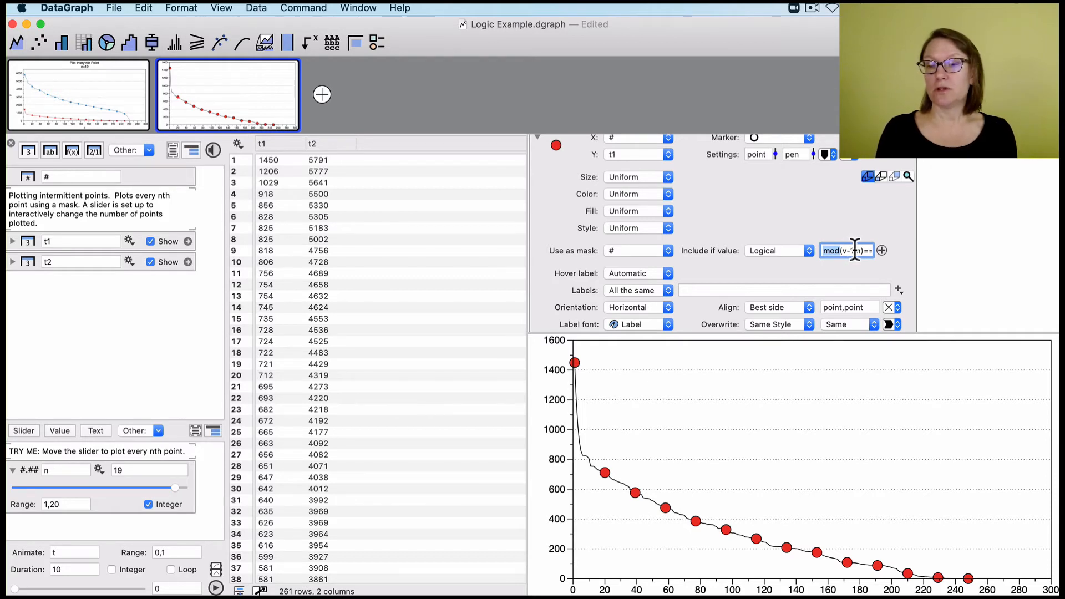
{"action": "left_click", "coordinate": [29, 469]}
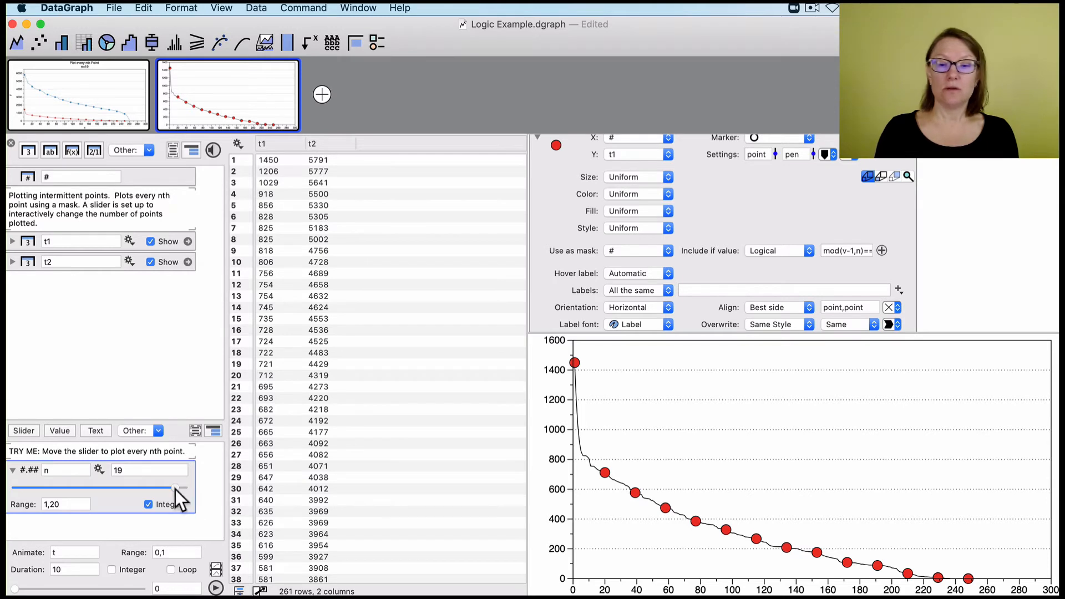
{"action": "mouse_move", "coordinate": [175, 488]}
{"action": "left_mouse_down"}
{"action": "mouse_move", "coordinate": [29, 477]}
{"action": "mouse_move", "coordinate": [176, 489]}
{"action": "left_mouse_up"}
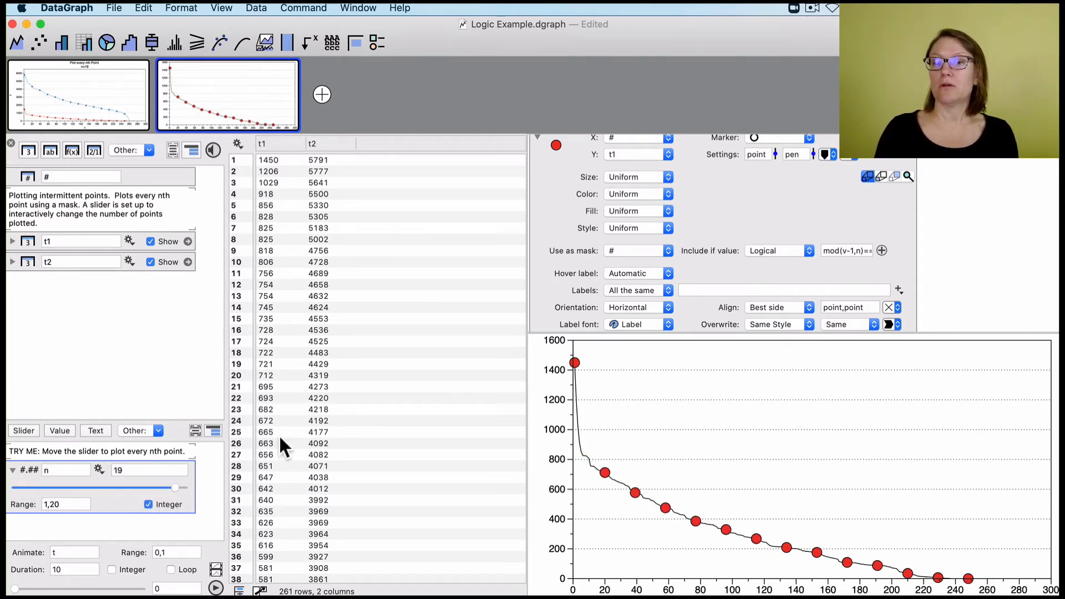
{"action": "left_click_drag", "start_coordinate": [851, 251], "coordinate": [942, 256]}
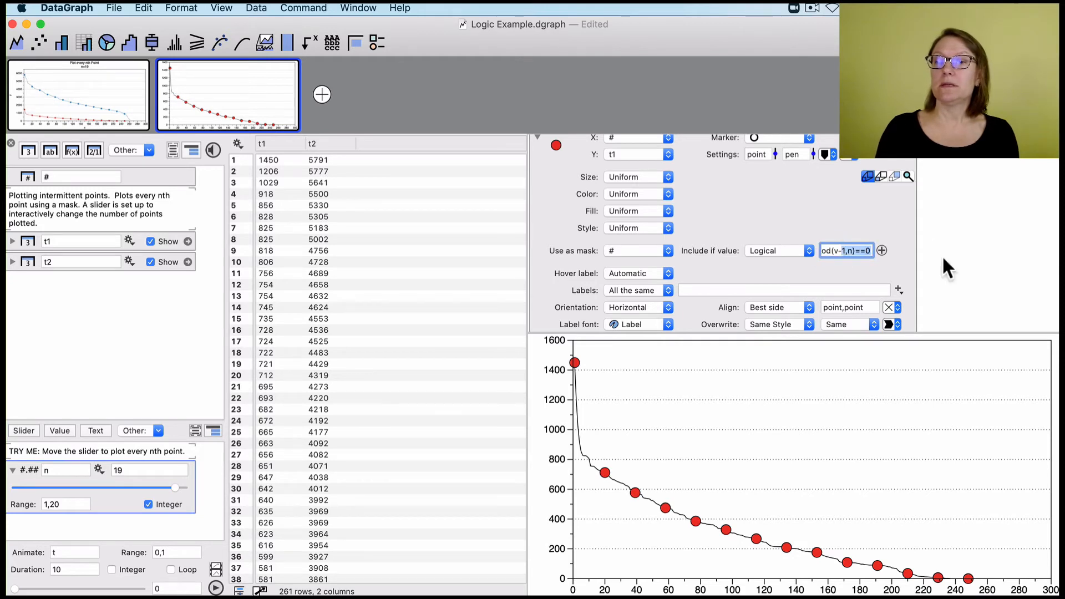
{"action": "left_click", "coordinate": [852, 250]}
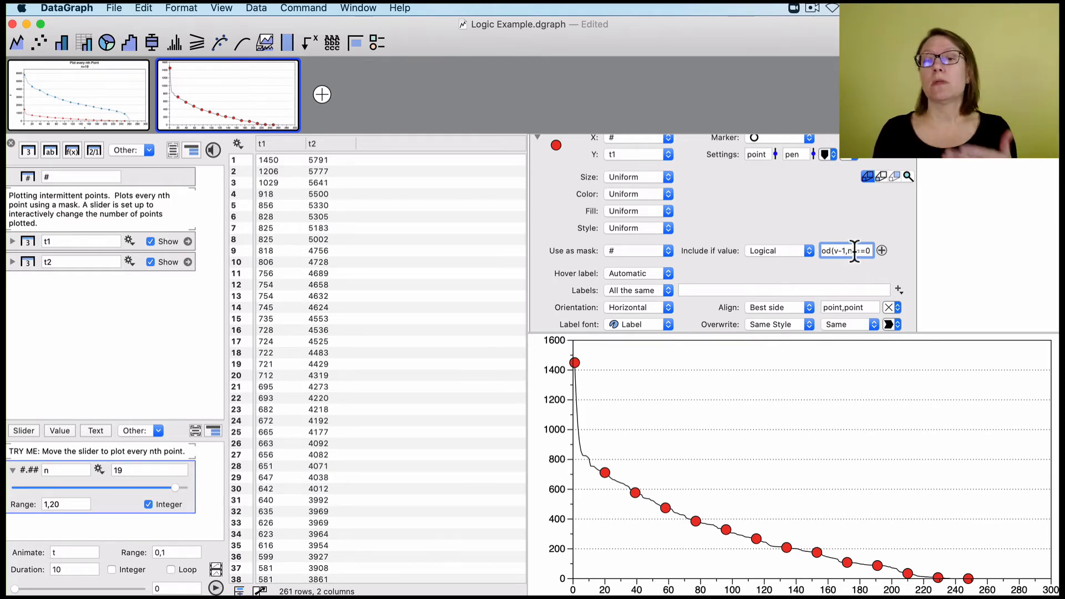
Step: Copy mod(v-1,n) from the mask expression and enter it as the formula of a new expression column
{"action": "key", "text": "Return"}
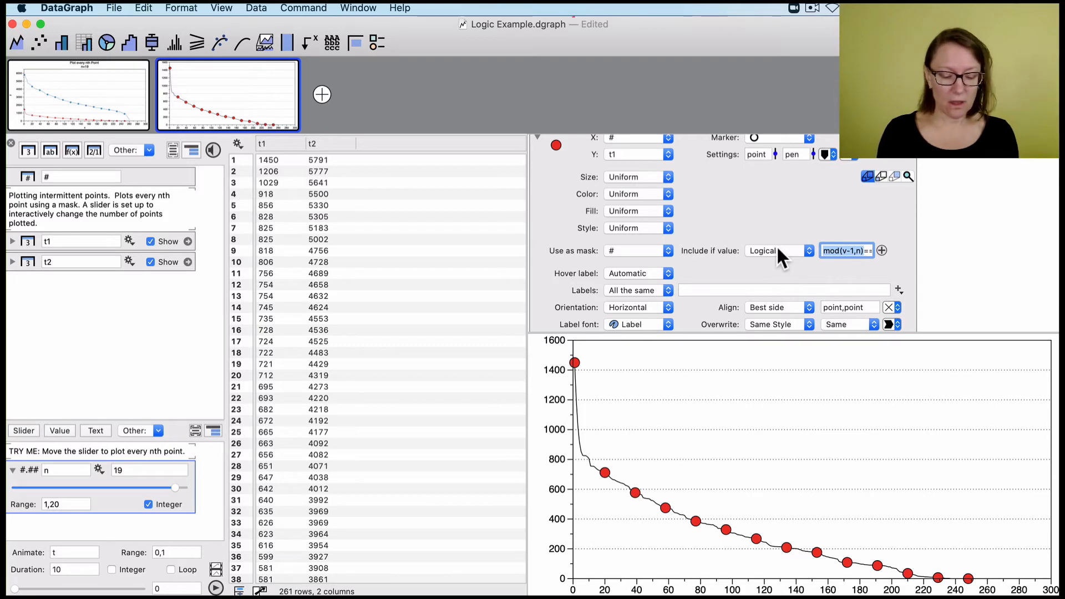
{"action": "key", "text": "super+c"}
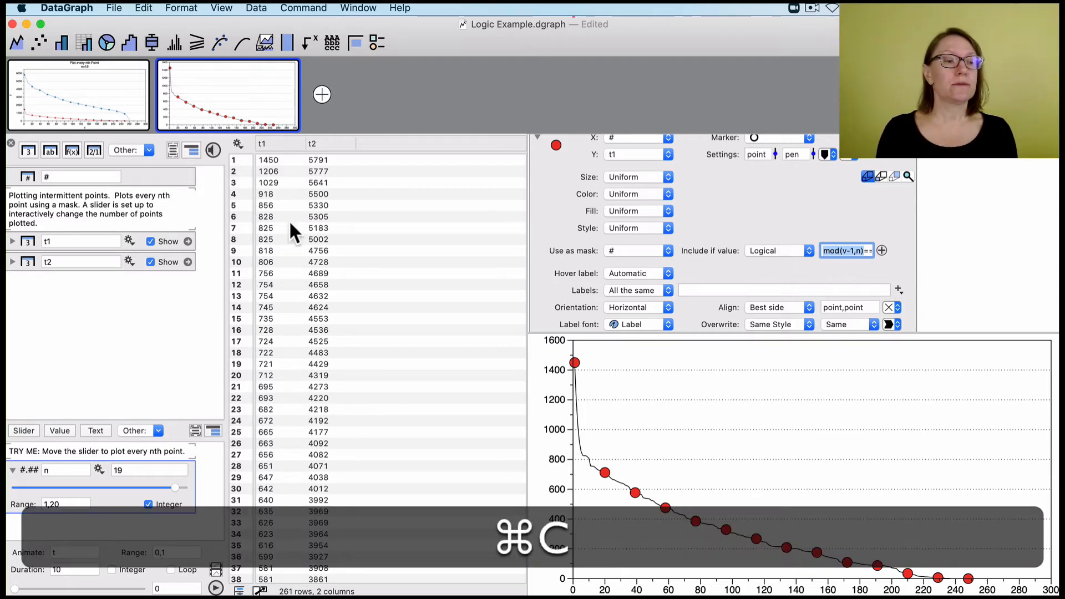
{"action": "left_click", "coordinate": [72, 150]}
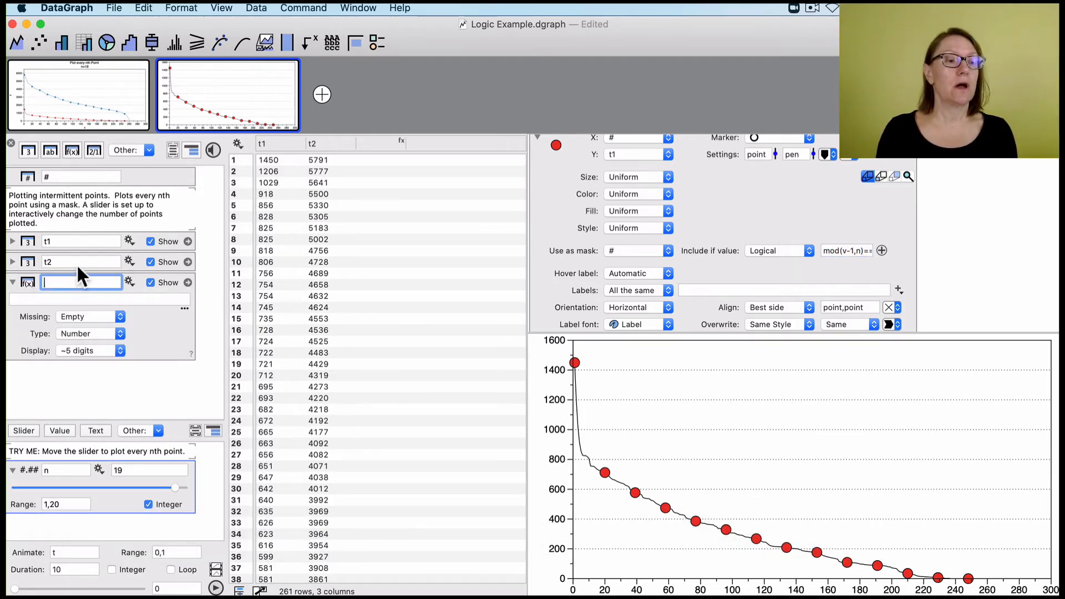
{"action": "left_click", "coordinate": [52, 300]}
{"action": "key", "text": "super+v"}
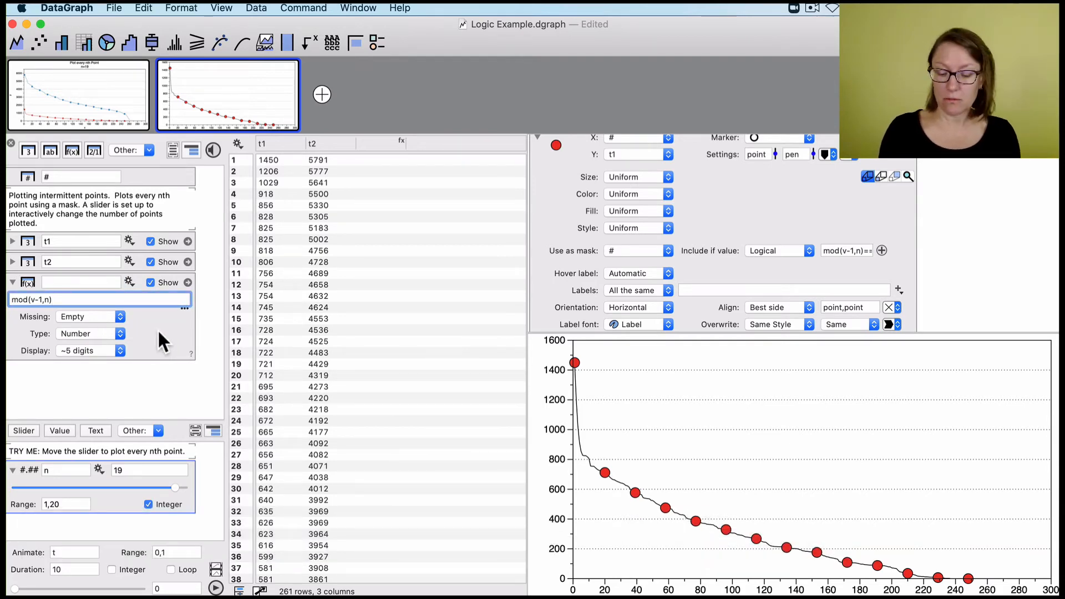
{"action": "key", "text": "Return"}
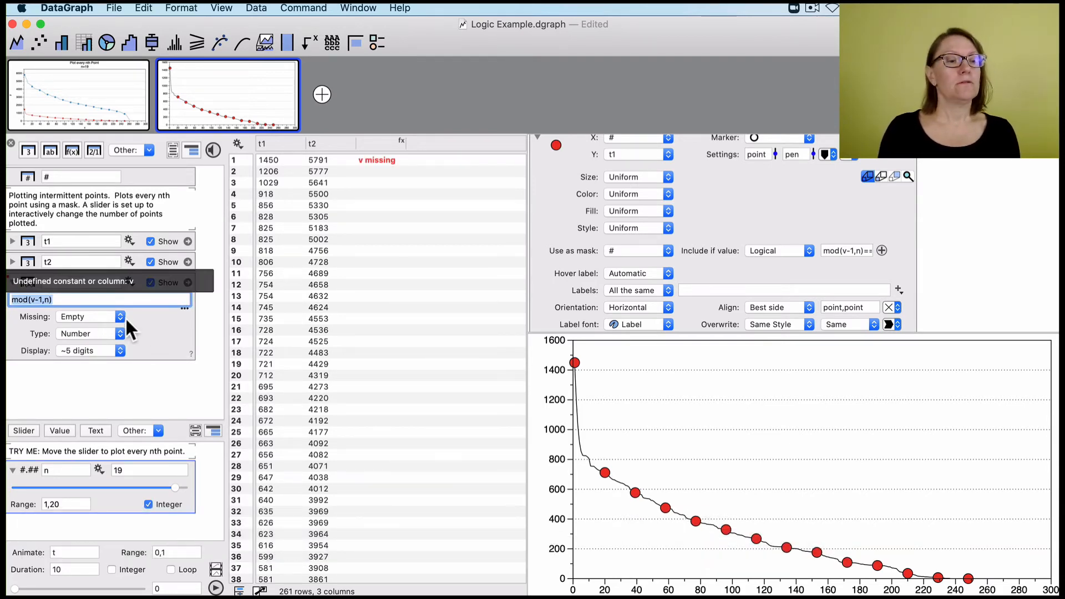
Step: Replace v with the row number # in the new column's formula, making it mod(#-1,n)
{"action": "left_click", "coordinate": [37, 299]}
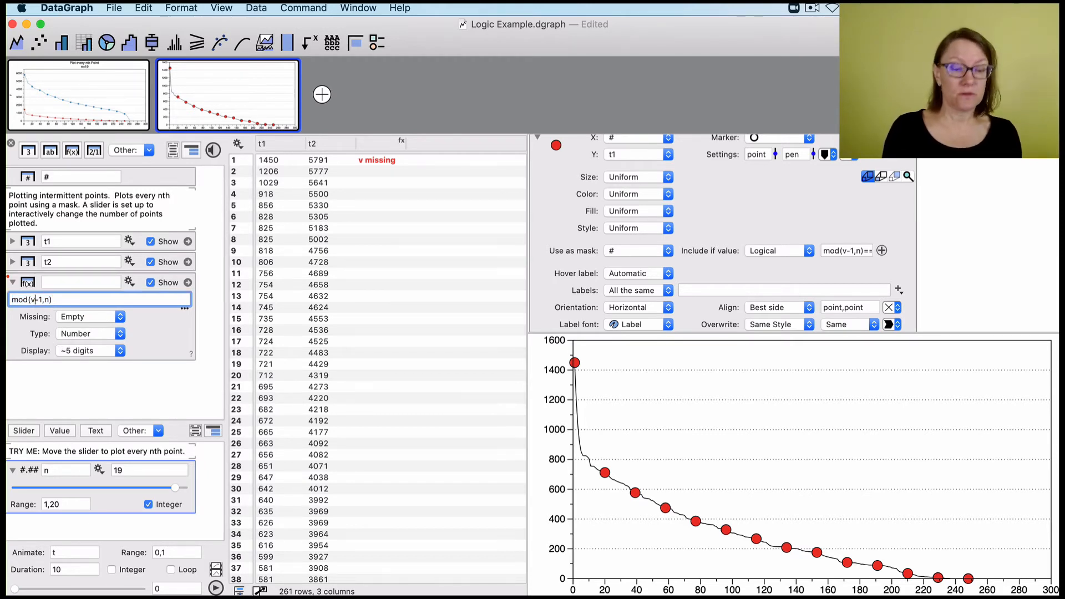
{"action": "key", "text": "shift+BackSpace"}
{"action": "type", "text": "#"}
{"action": "key", "text": "shift+Return"}
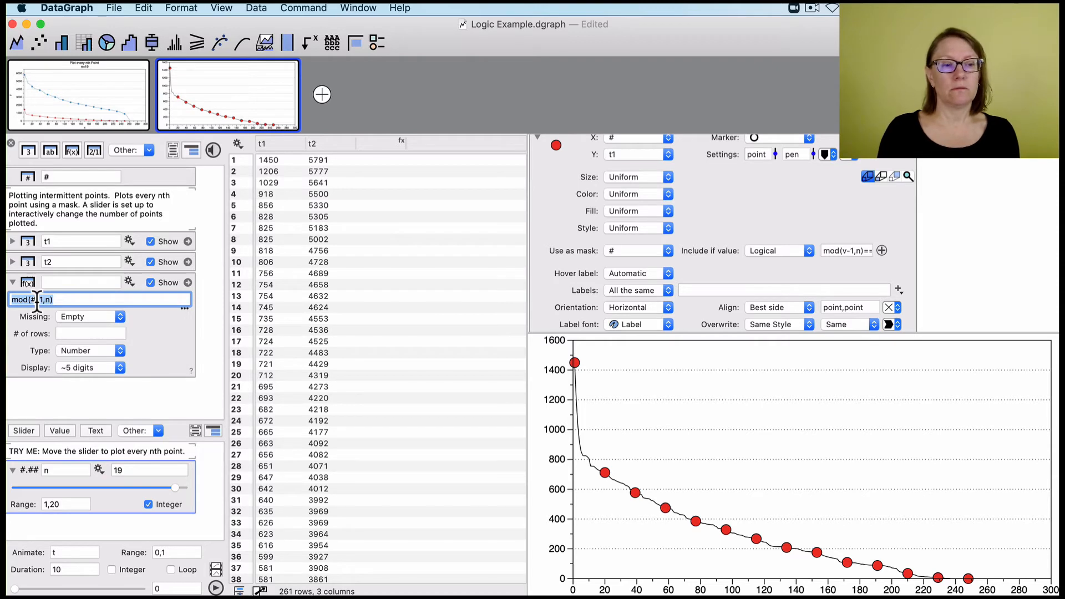
Step: Extend the expression column's formula to mod(#-1,n) + t1*0 and review the values down the column
{"action": "left_click", "coordinate": [74, 333]}
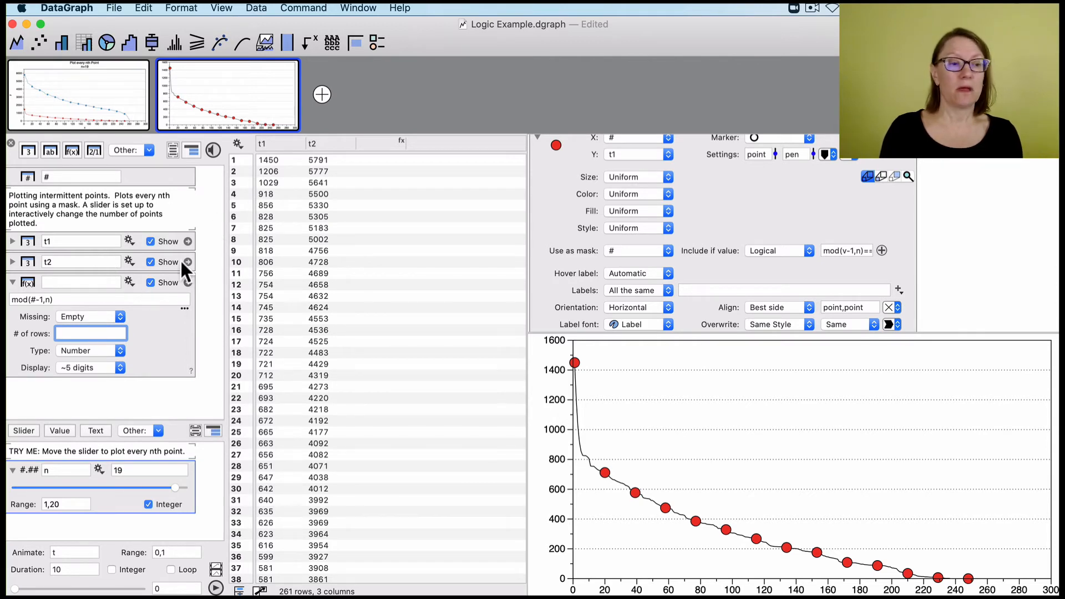
{"action": "left_click", "coordinate": [84, 300]}
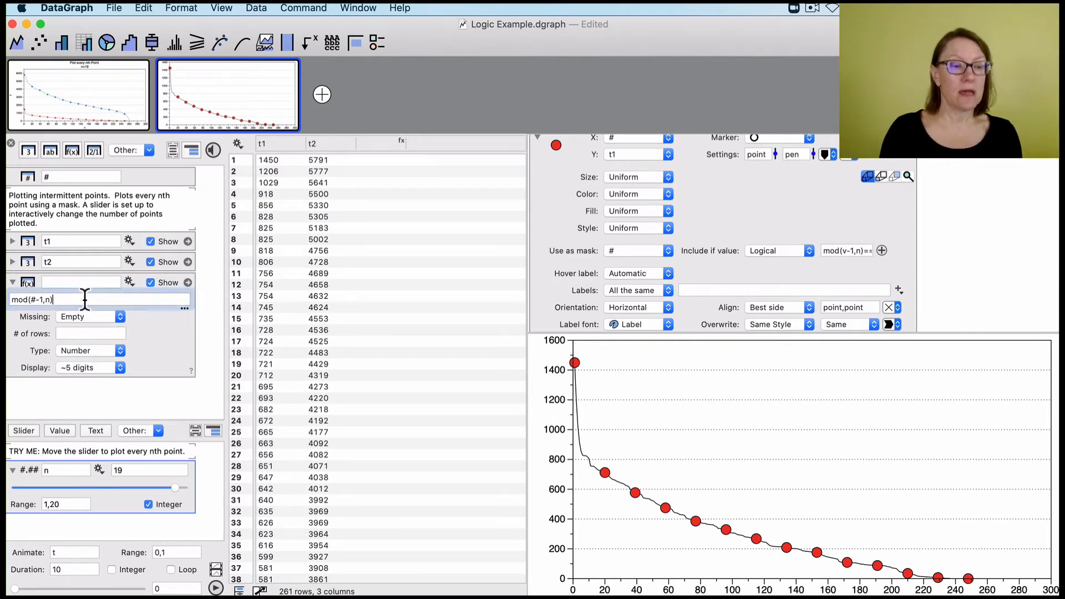
{"action": "type", "text": "+ "}
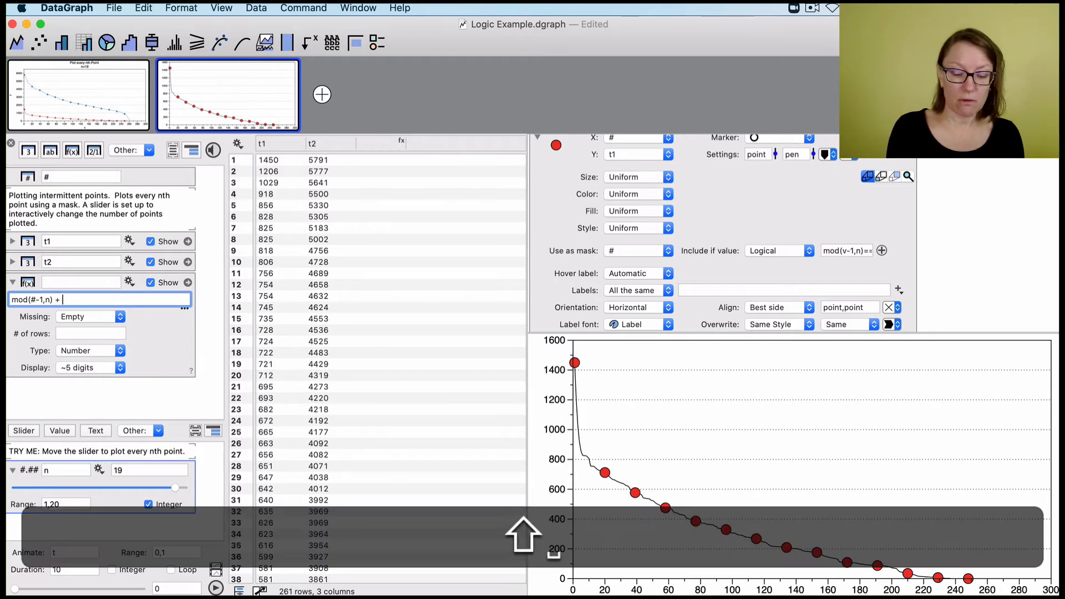
{"action": "type", "text": "t1"}
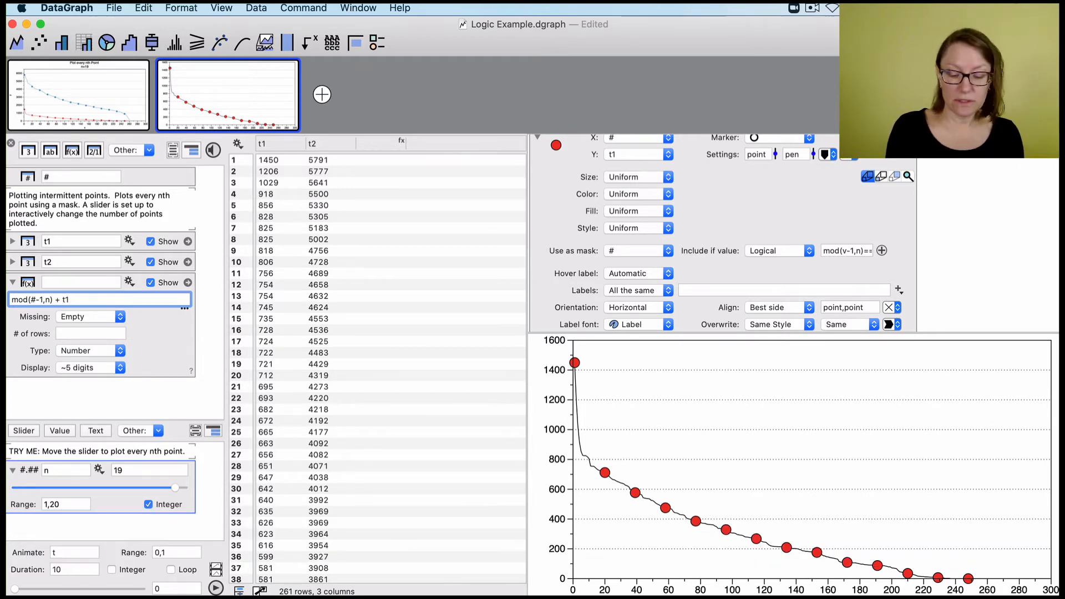
{"action": "type", "text": "*0"}
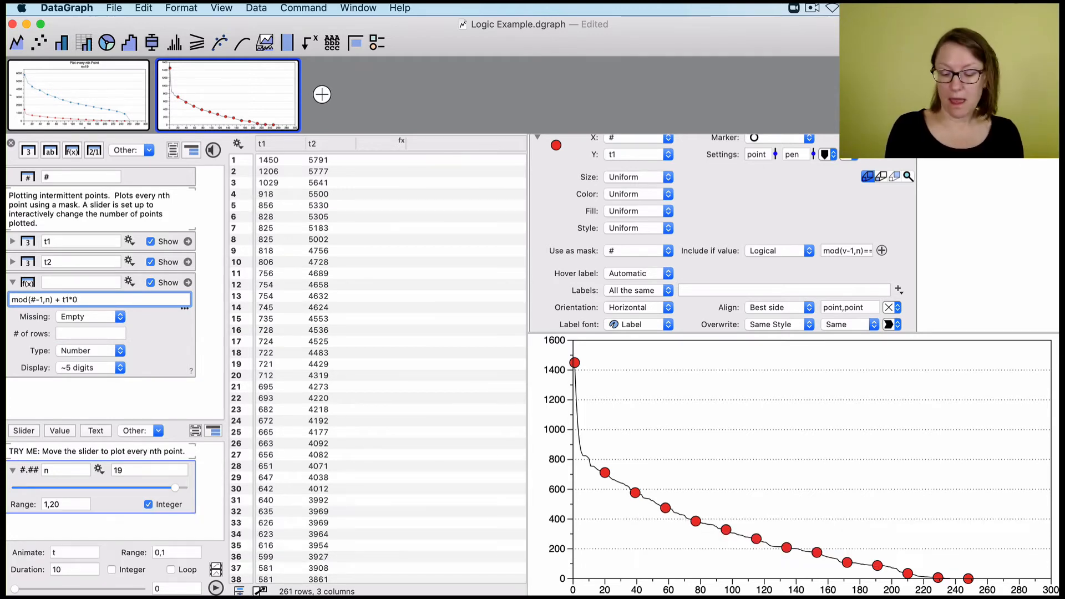
{"action": "key", "text": "Return"}
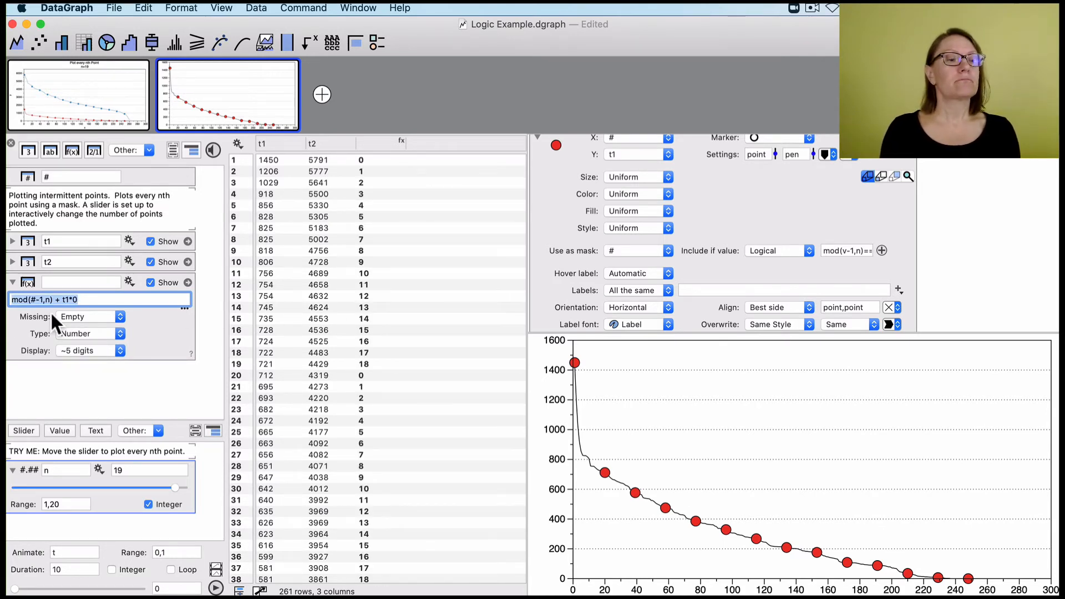
{"action": "left_click", "coordinate": [381, 140]}
{"action": "scroll", "coordinate": [400, 325], "scroll_direction": "down", "scroll_amount": 3}
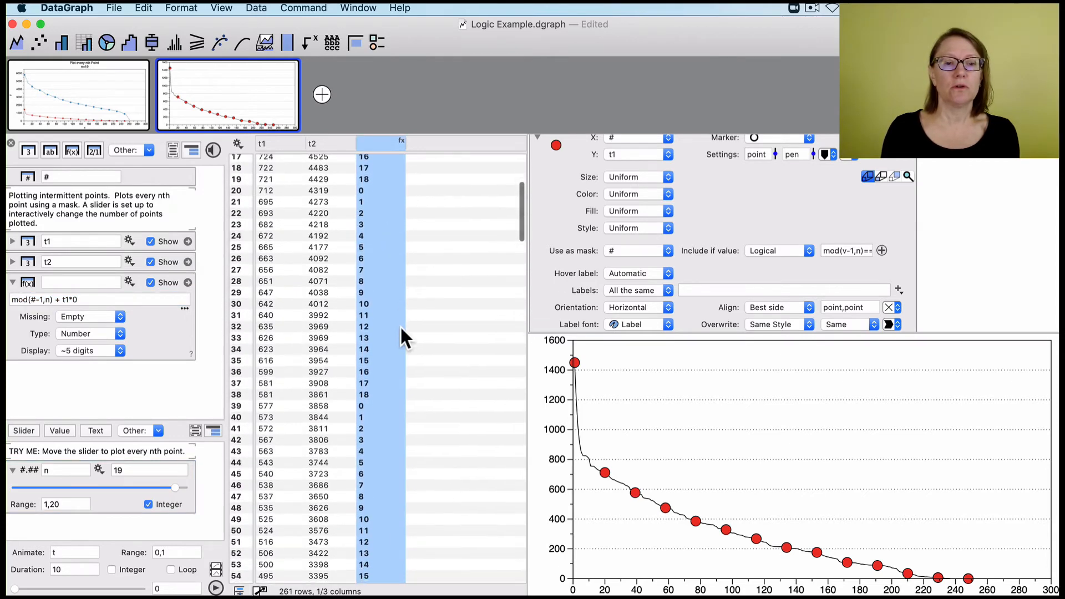
{"action": "scroll", "coordinate": [400, 325], "scroll_direction": "up", "scroll_amount": 3}
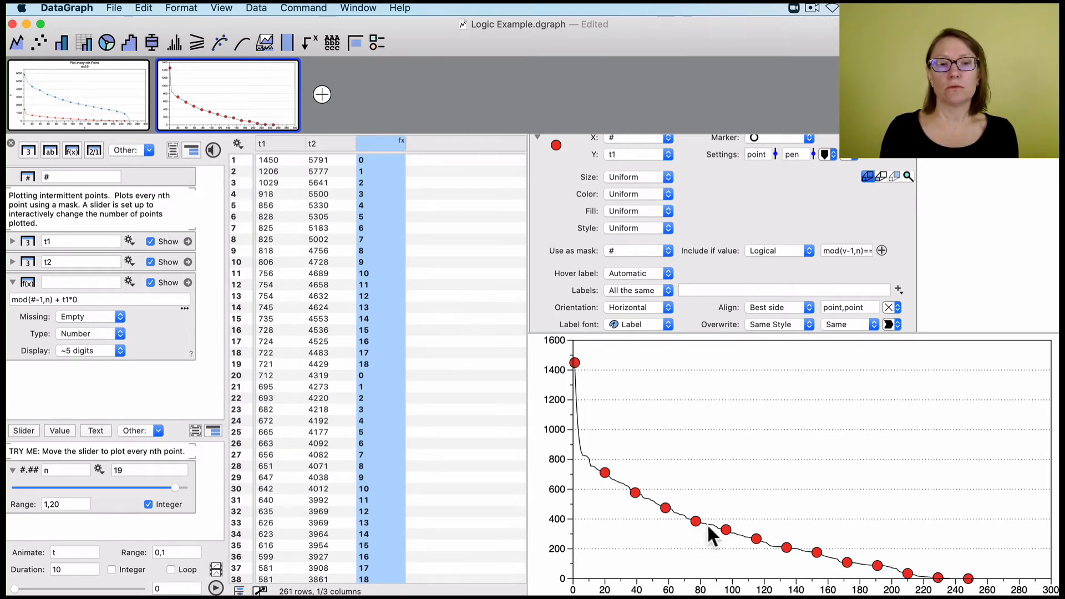
Step: Collapse the detailed settings of the points command
{"action": "scroll", "coordinate": [779, 203], "scroll_direction": "up", "scroll_amount": 4}
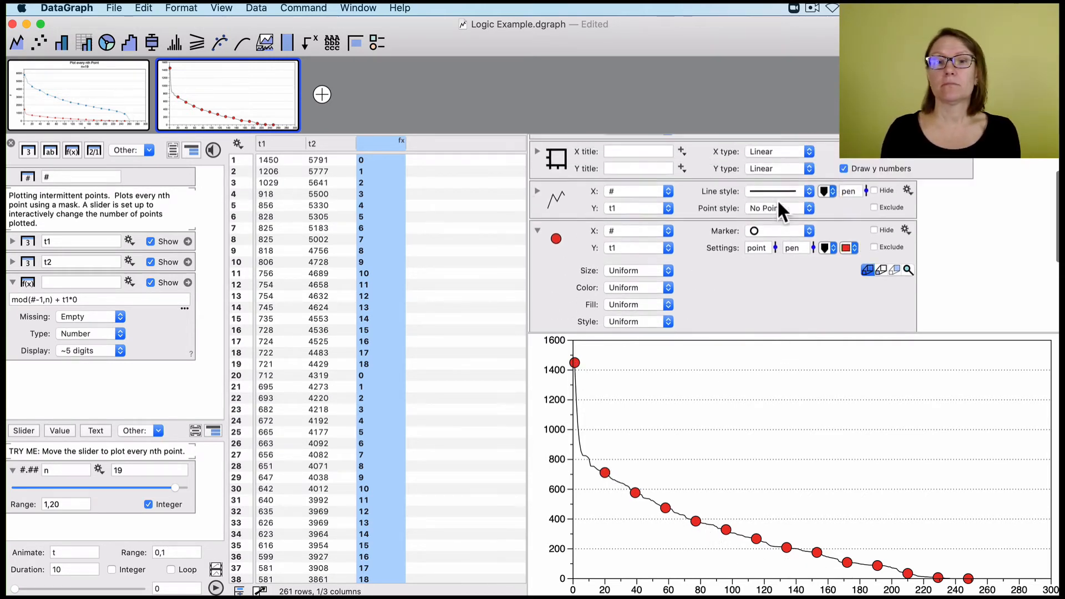
{"action": "left_click", "coordinate": [537, 235]}
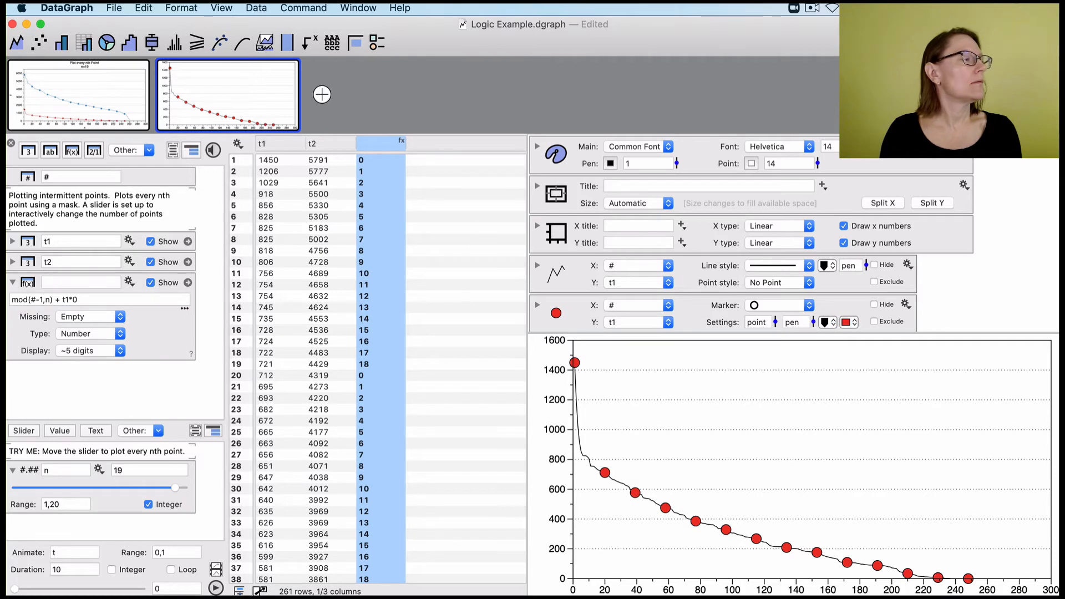
{"action": "scroll", "coordinate": [583, 277], "scroll_direction": "down", "scroll_amount": 1}
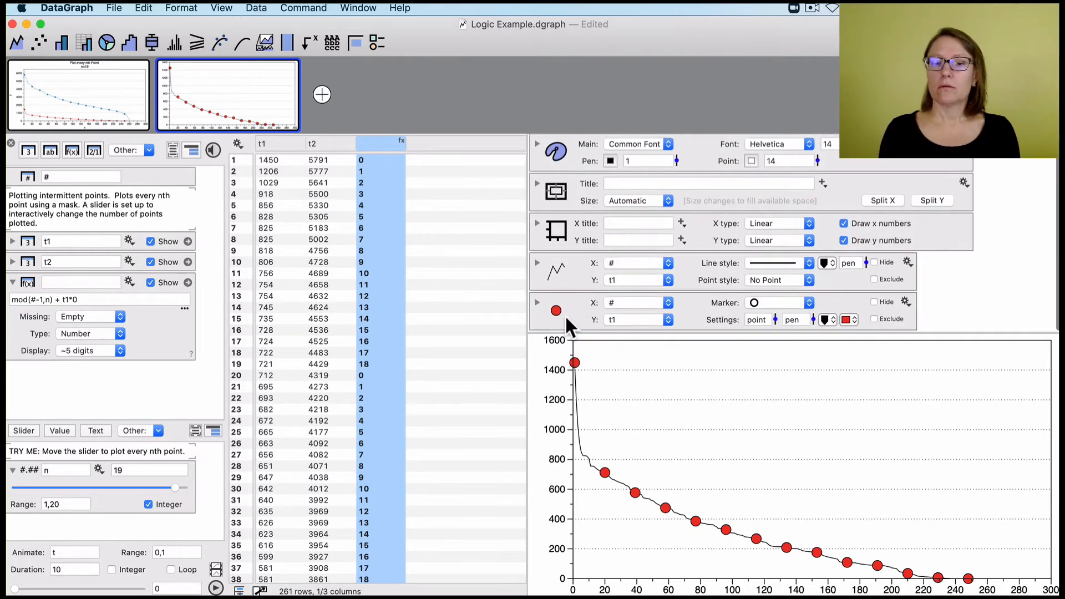
{"action": "left_click", "coordinate": [560, 294]}
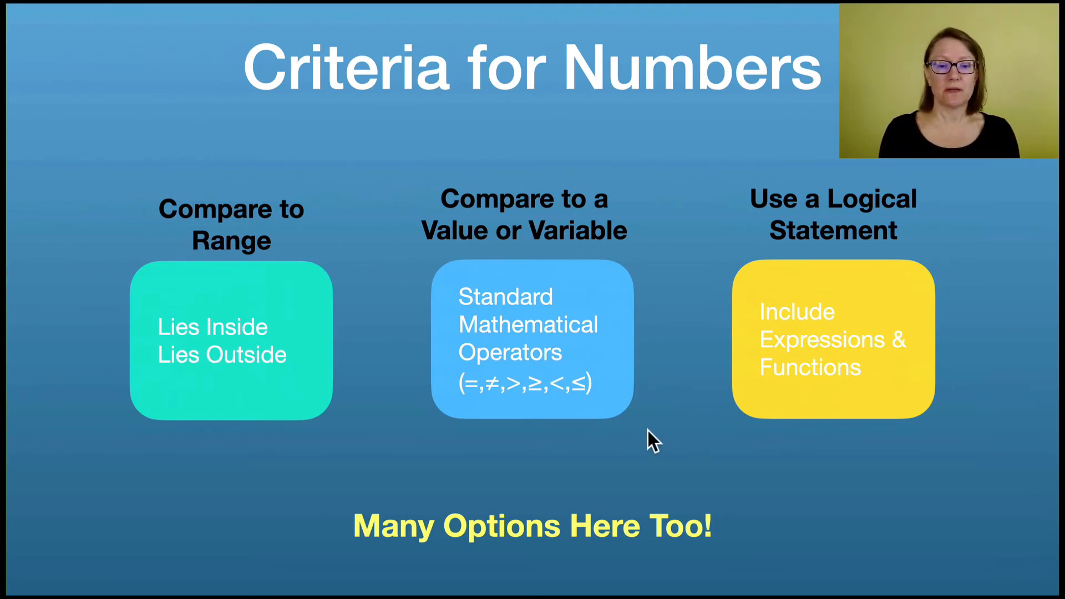
{"action": "key", "text": "Right"}
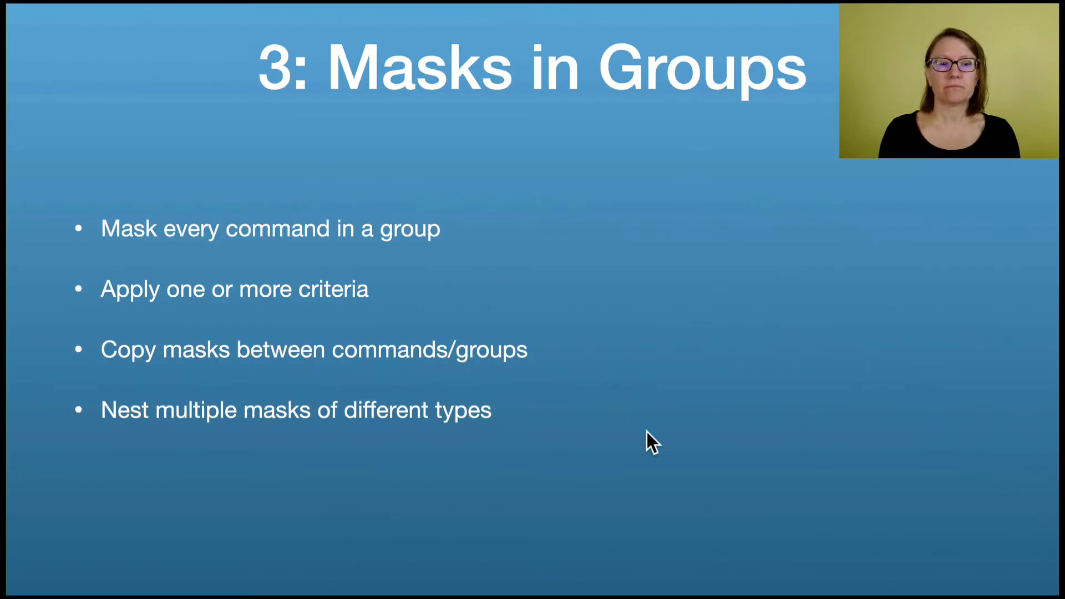
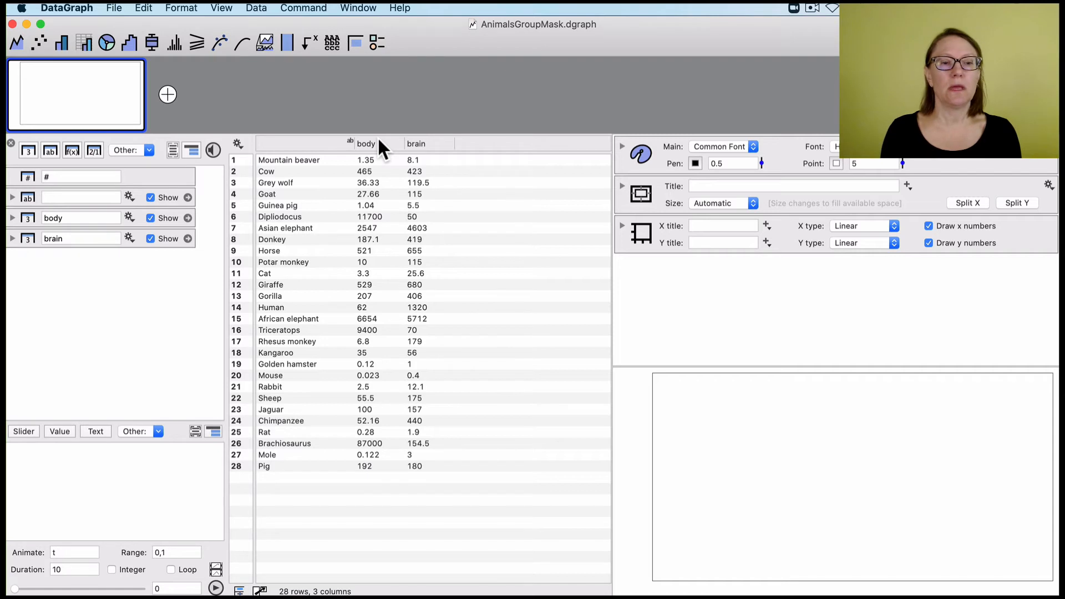
Step: Create a scatter plot from the body and brain columns, with body as X and brain as Y
{"action": "left_click", "coordinate": [272, 239]}
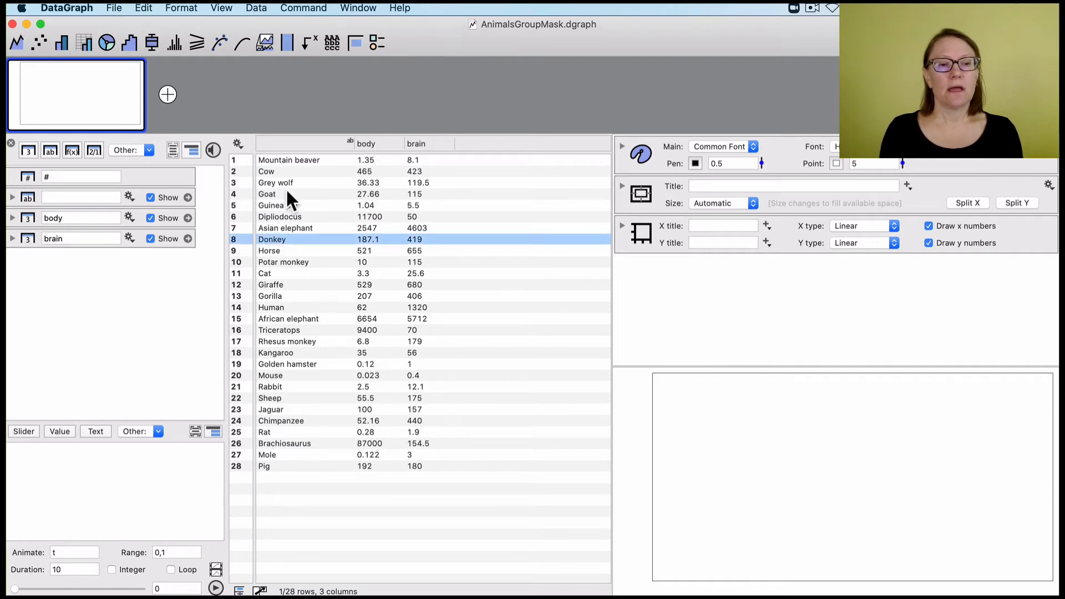
{"action": "left_click", "coordinate": [371, 142]}
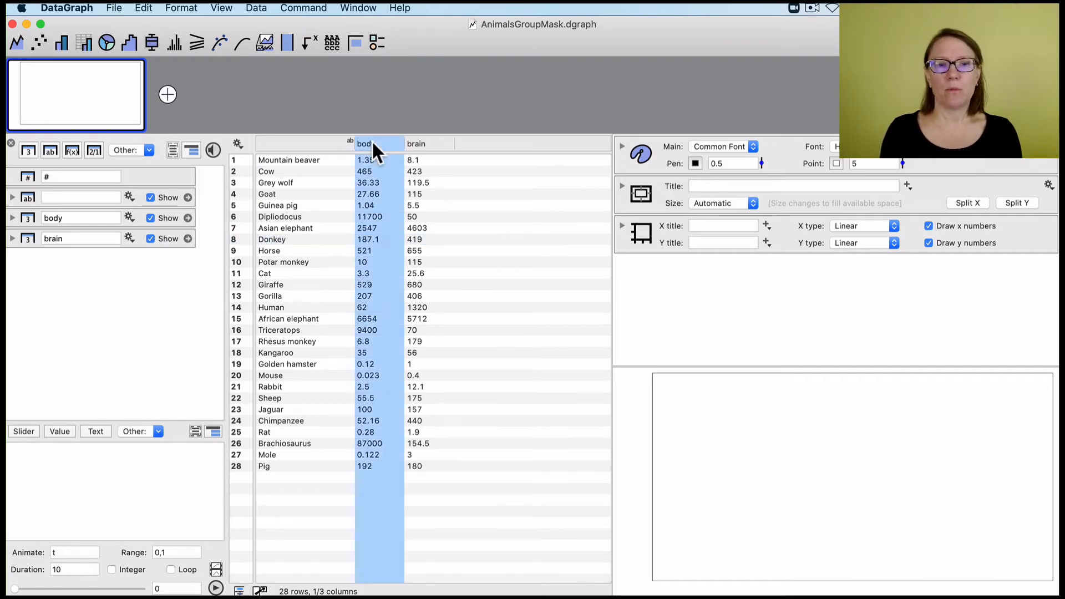
{"action": "left_click", "coordinate": [426, 142], "text": "shift"}
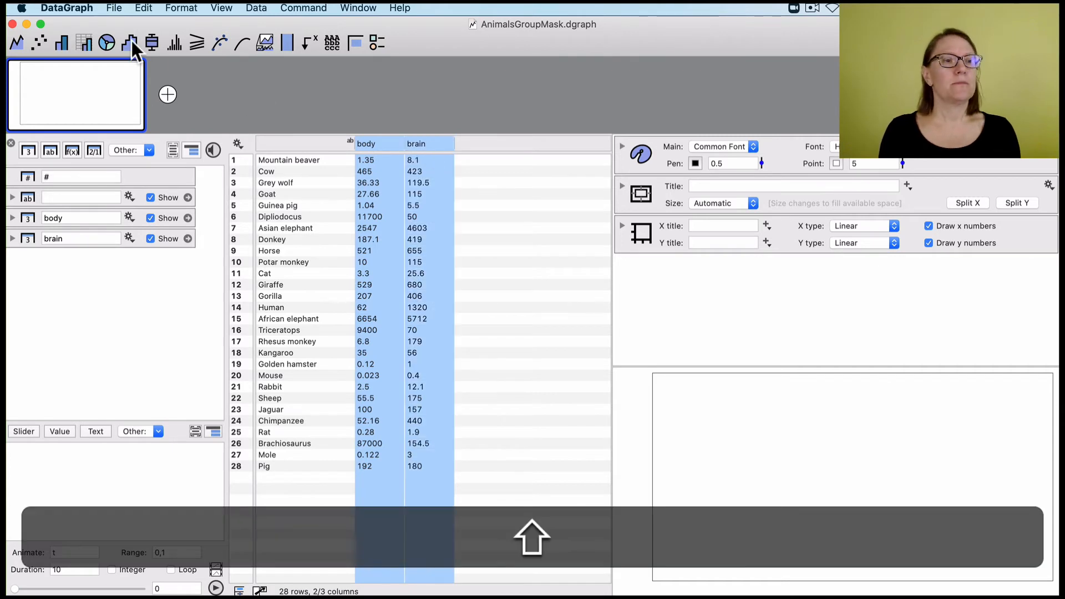
{"action": "left_click", "coordinate": [44, 38]}
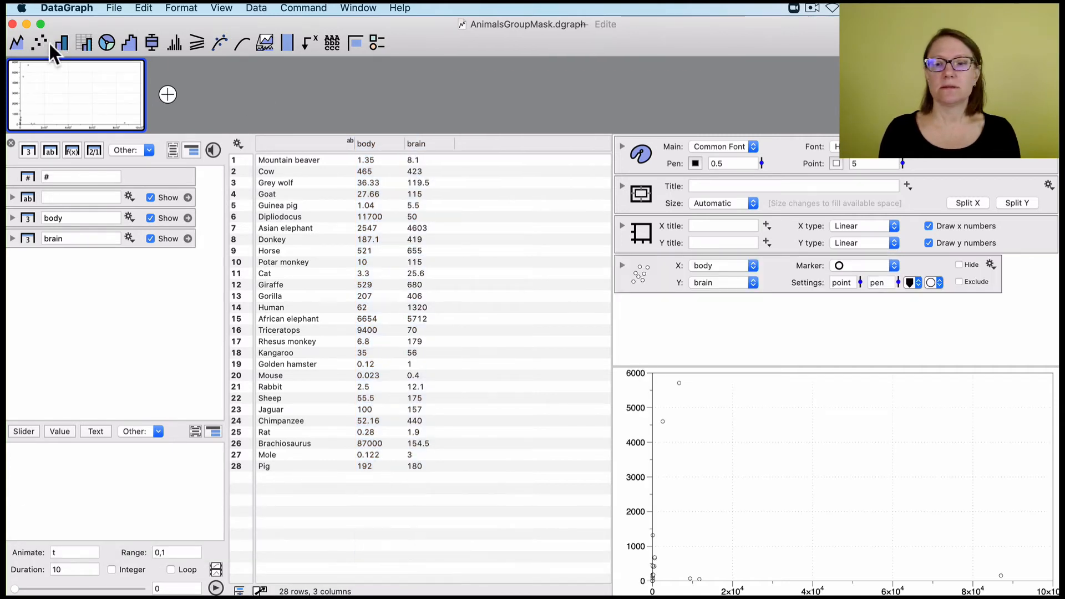
Step: Set both the X and Y axes of the scatter plot to logarithmic
{"action": "left_click", "coordinate": [853, 221]}
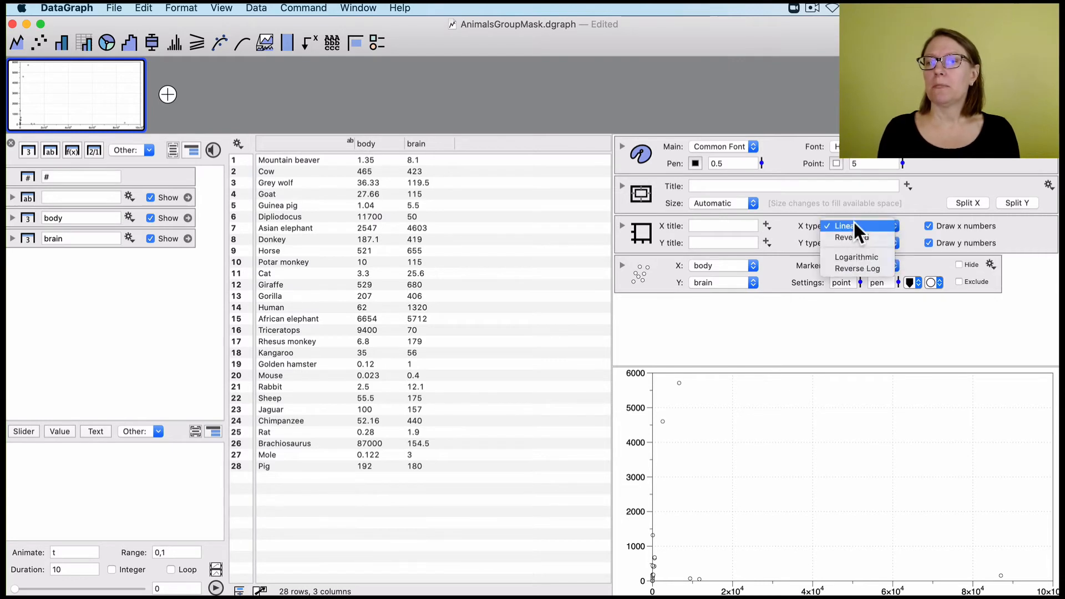
{"action": "left_click", "coordinate": [855, 258]}
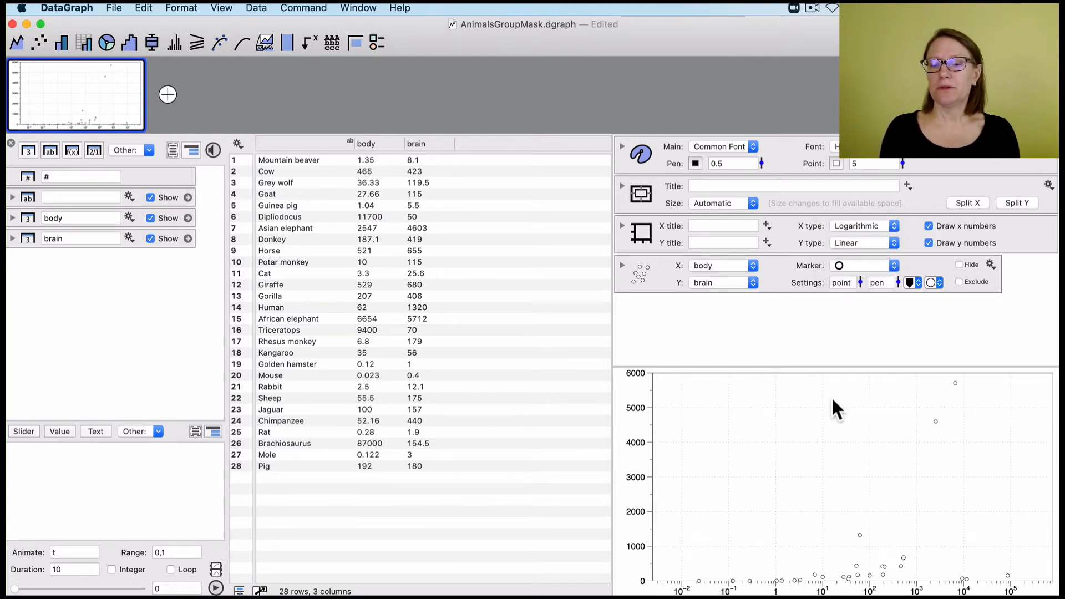
{"action": "left_click", "coordinate": [843, 244]}
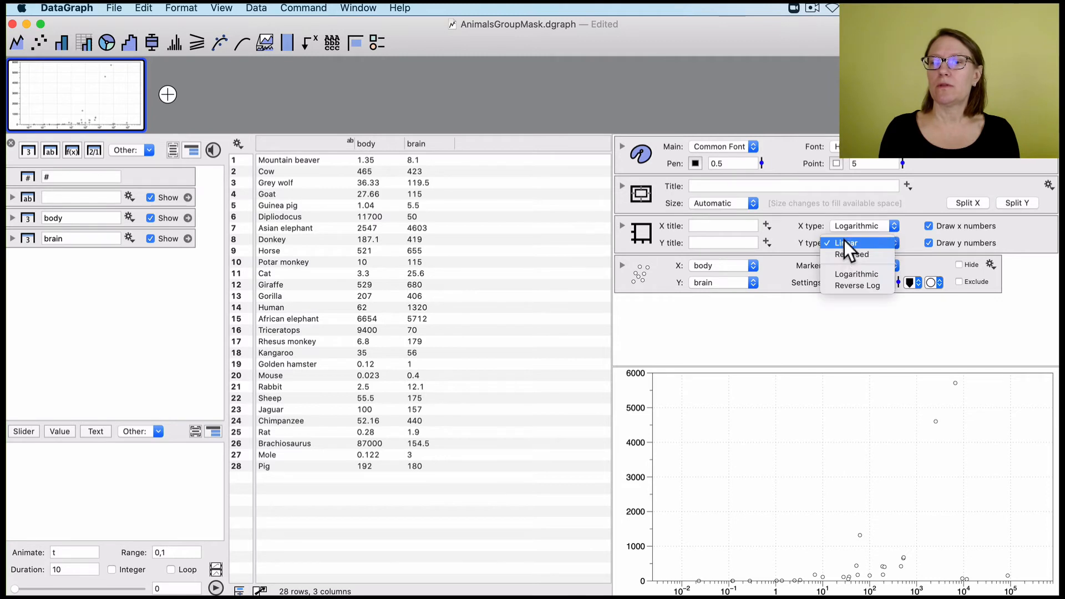
{"action": "left_click", "coordinate": [852, 275]}
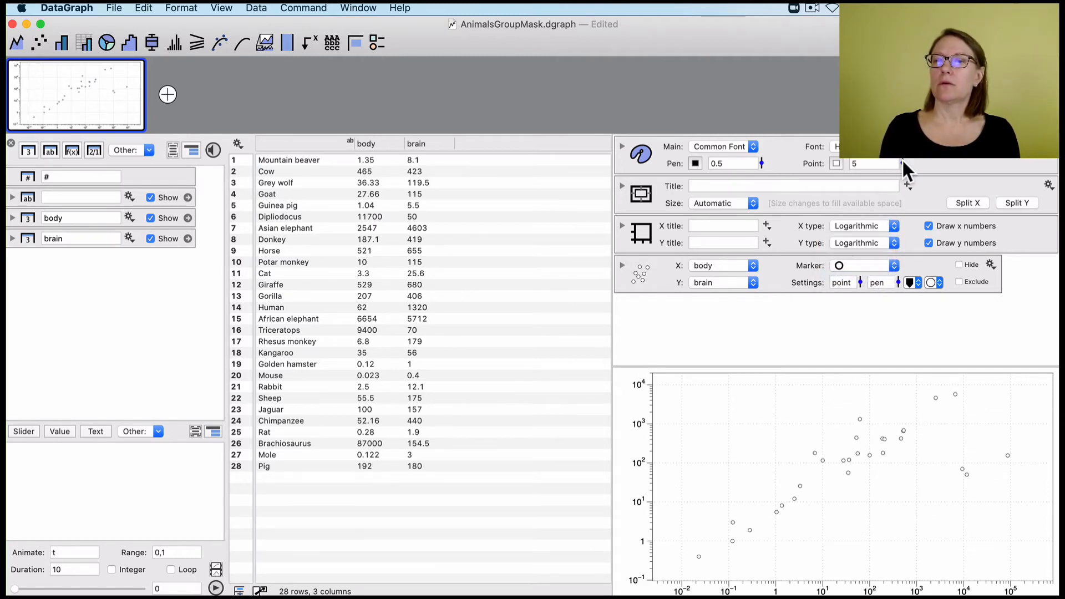
Step: Set the point size to 16 with a red fill, and enlarge the graph's drawing area
{"action": "left_click_drag", "start_coordinate": [901, 159], "coordinate": [903, 166]}
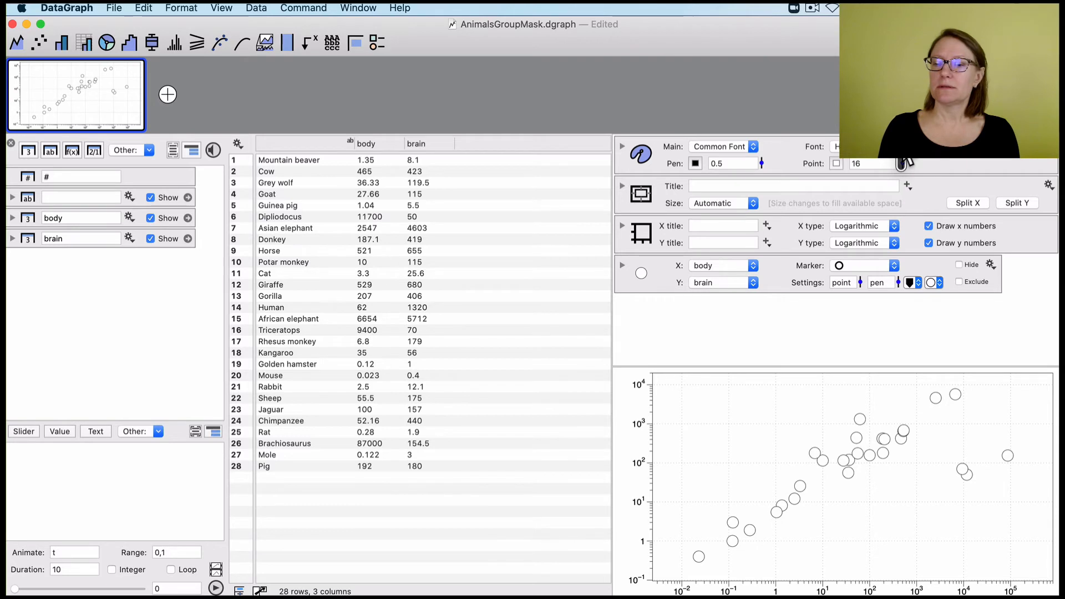
{"action": "left_click", "coordinate": [936, 284]}
{"action": "left_click", "coordinate": [932, 316]}
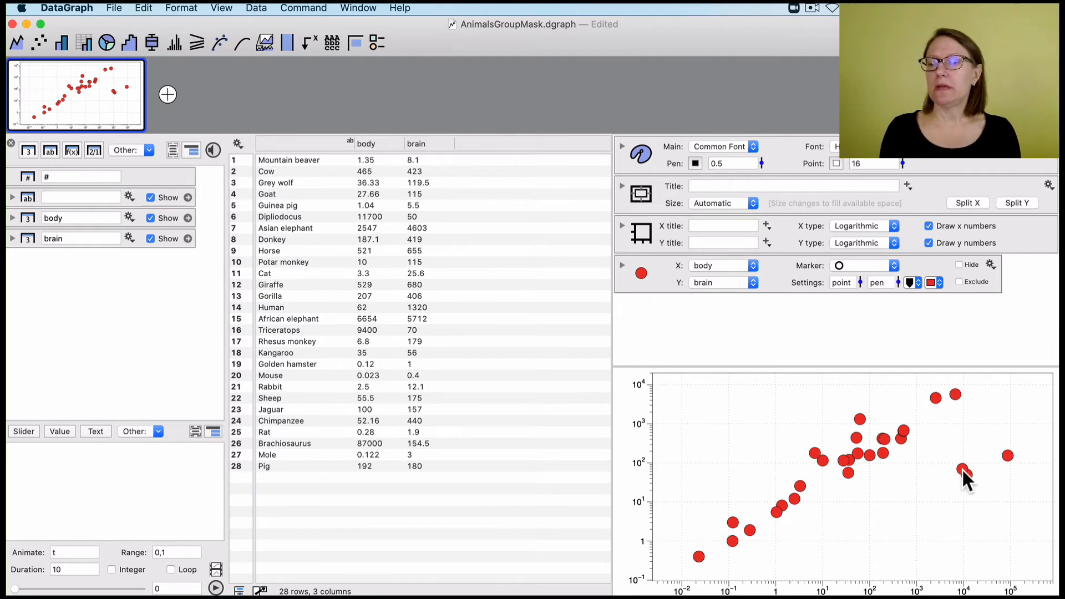
{"action": "left_click_drag", "start_coordinate": [927, 365], "coordinate": [917, 315]}
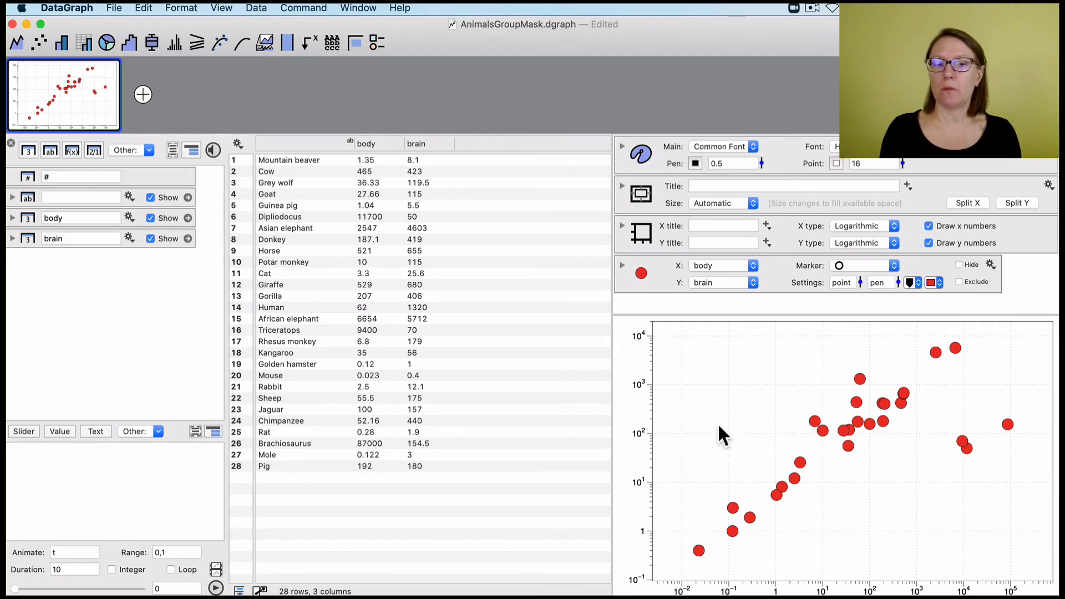
Step: Identify the three outlying points with large body but low brain values by selecting each one's row in the data table
{"action": "right_click", "coordinate": [961, 442]}
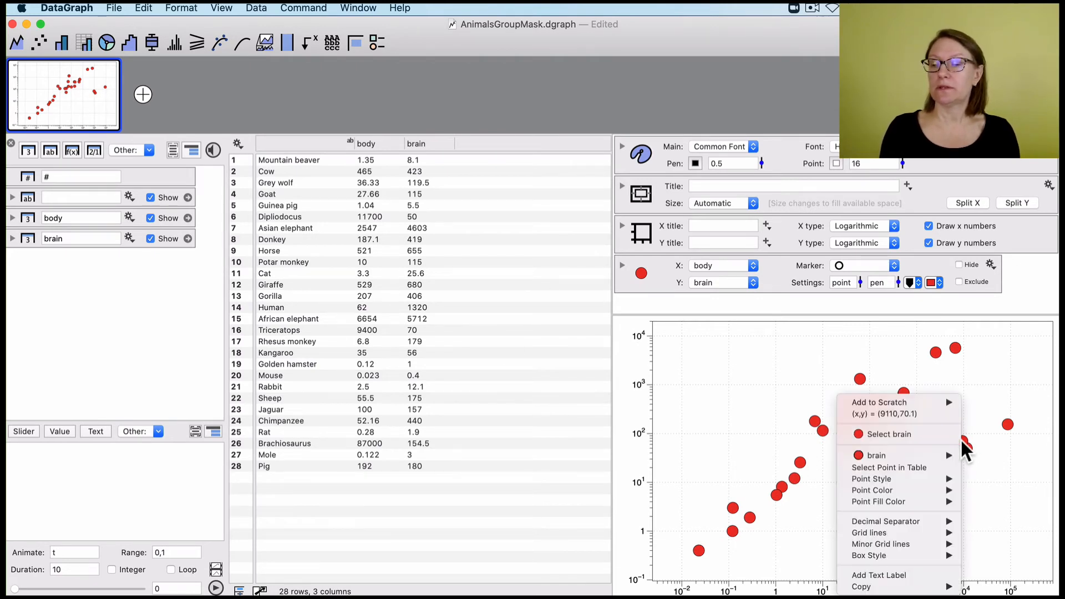
{"action": "left_click", "coordinate": [903, 467]}
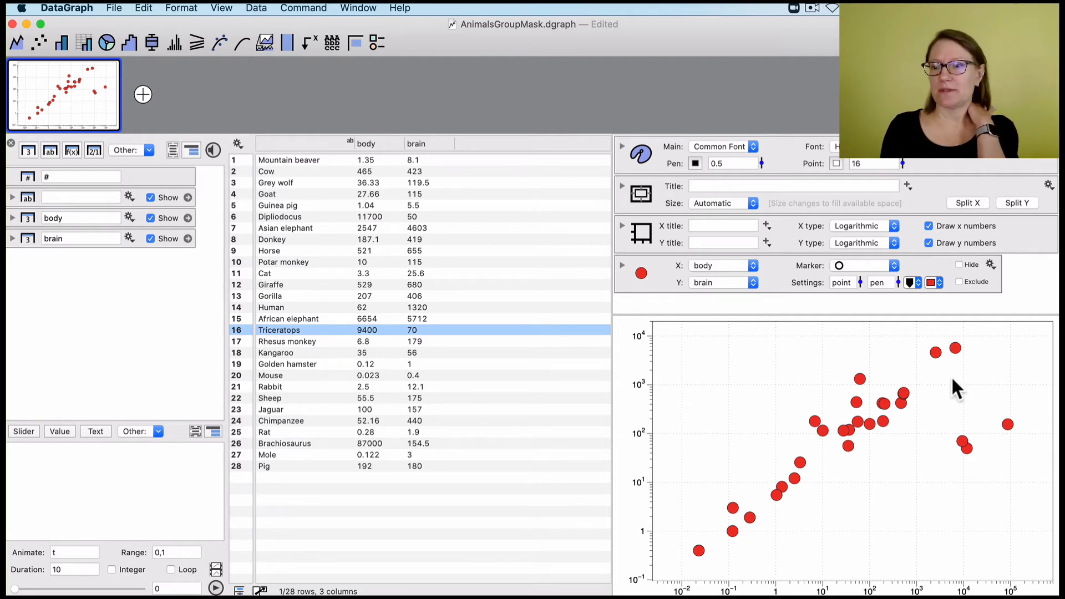
{"action": "right_click", "coordinate": [967, 448]}
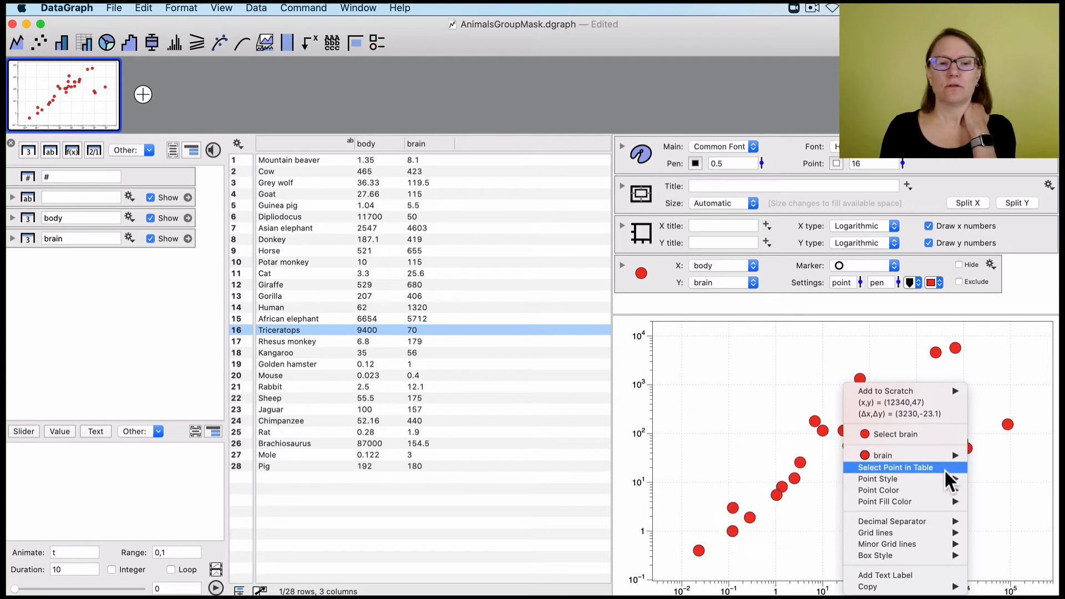
{"action": "left_click", "coordinate": [938, 468]}
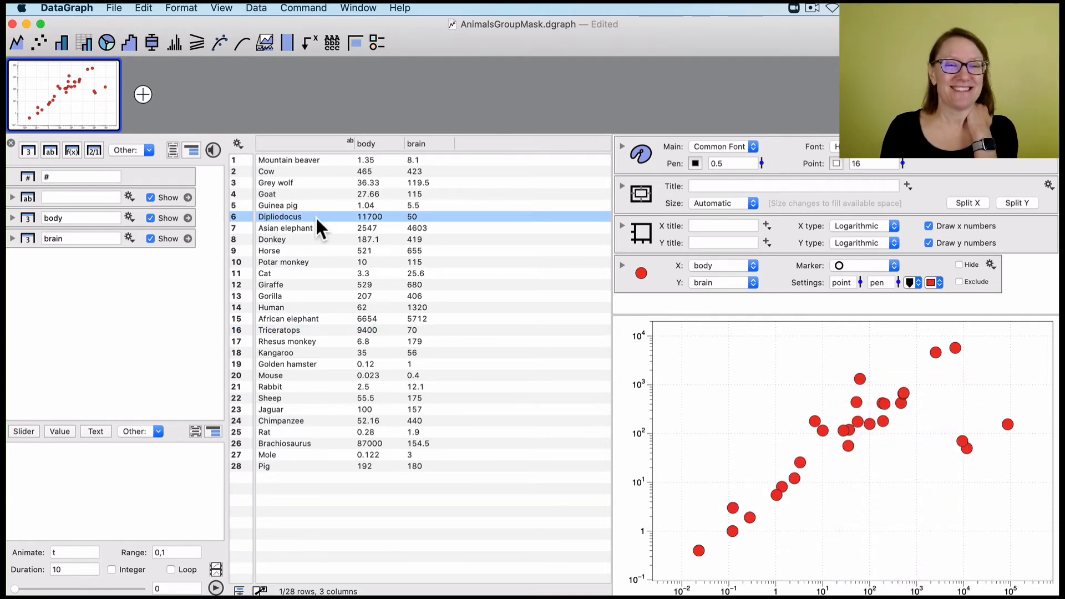
{"action": "right_click", "coordinate": [1009, 425]}
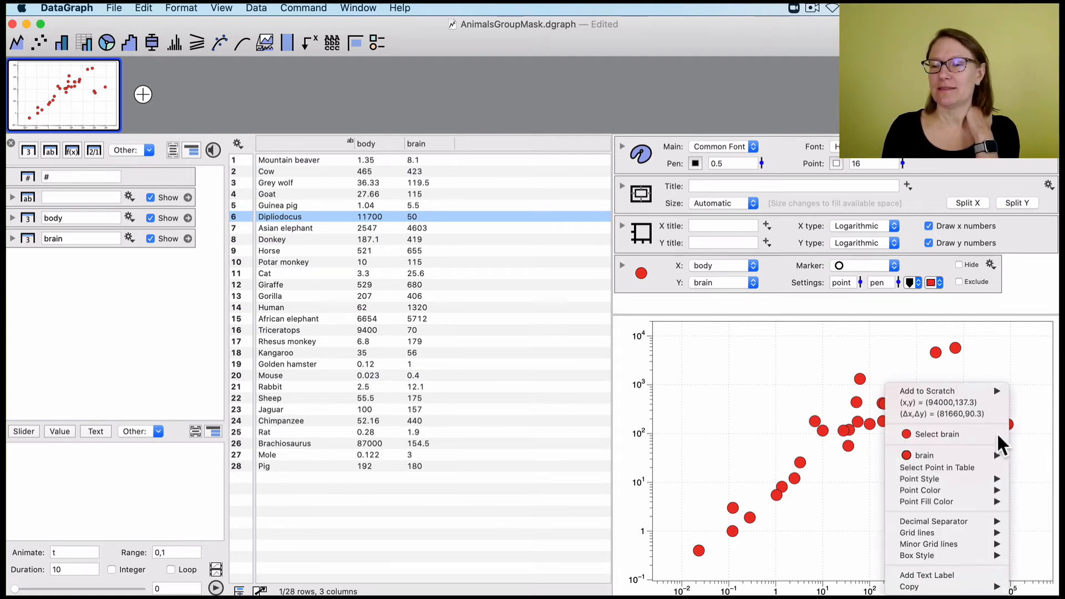
{"action": "left_click", "coordinate": [989, 476]}
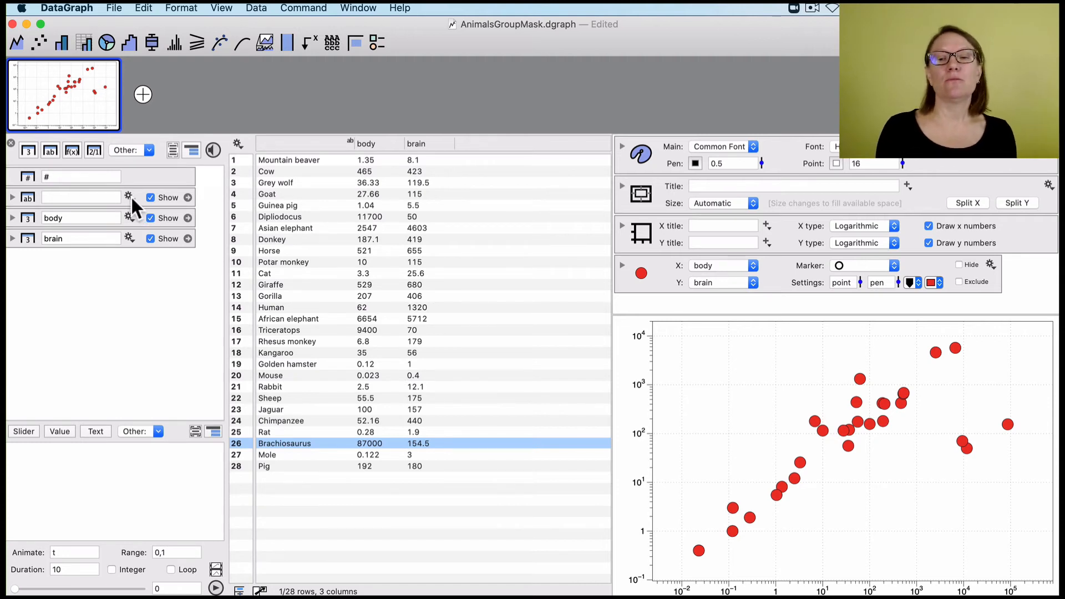
Step: Add a new number column to the table and name it mask
{"action": "left_click", "coordinate": [26, 148]}
{"action": "double_click", "coordinate": [474, 145]}
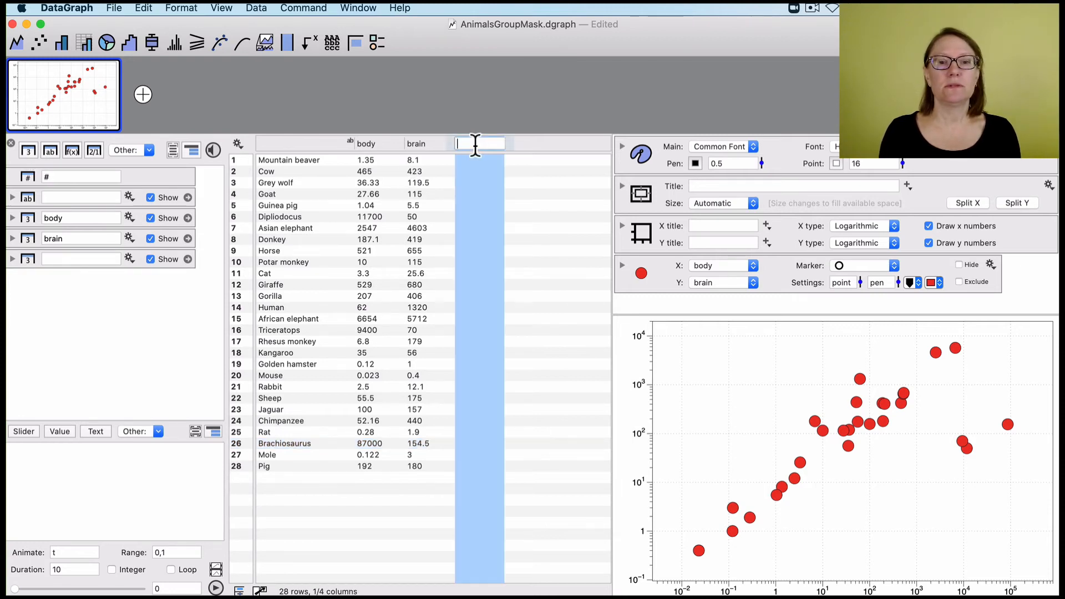
{"action": "type", "text": "mask"}
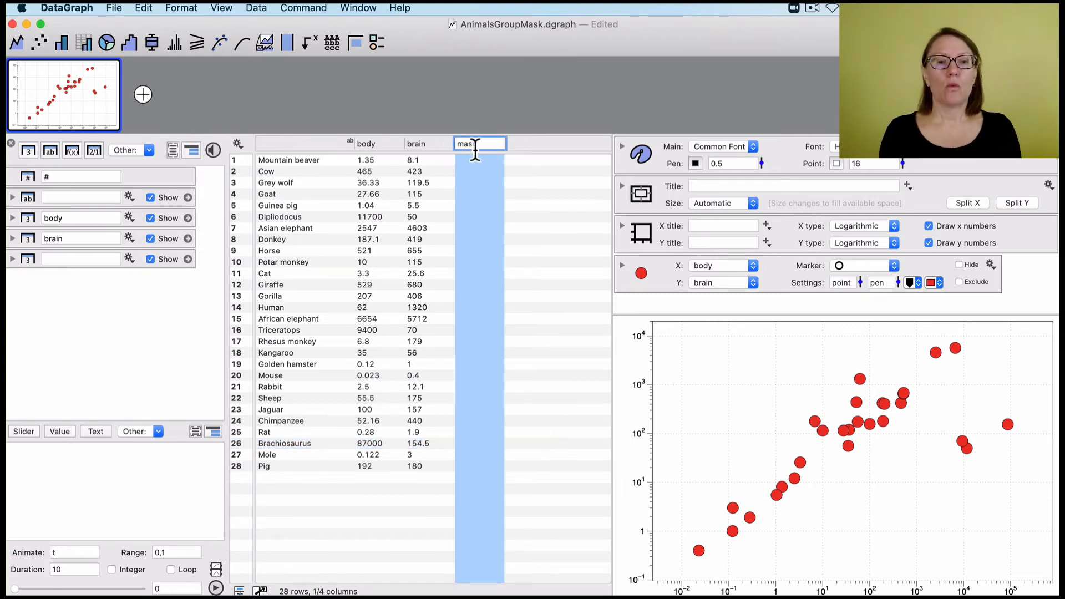
Step: Enter 1 in the mask column for the Dipliodocus row
{"action": "left_click", "coordinate": [475, 225]}
{"action": "double_click", "coordinate": [475, 216]}
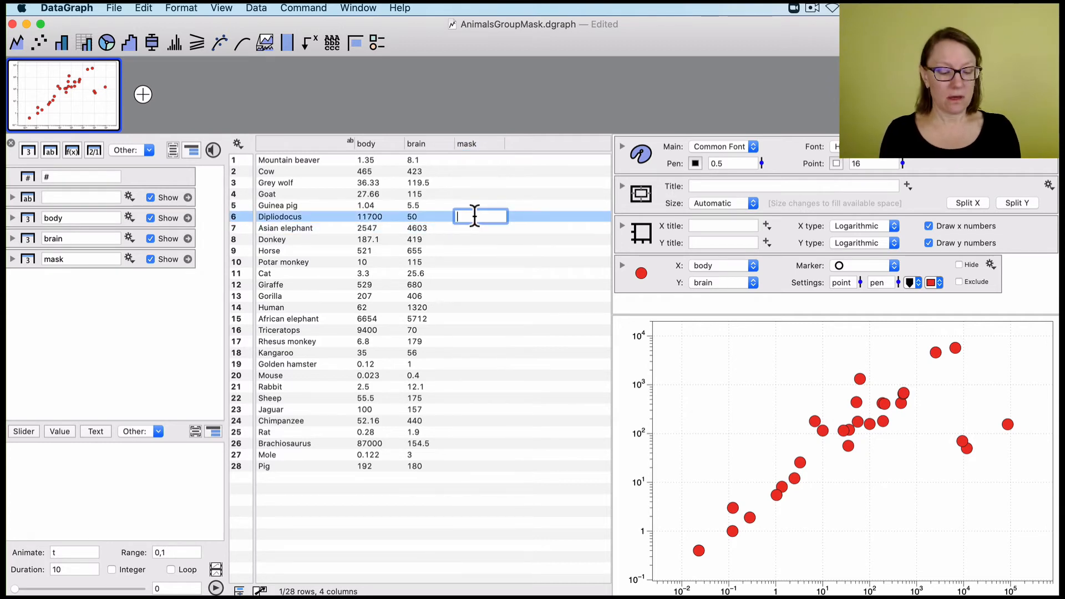
{"action": "type", "text": "1"}
{"action": "left_click", "coordinate": [474, 272]}
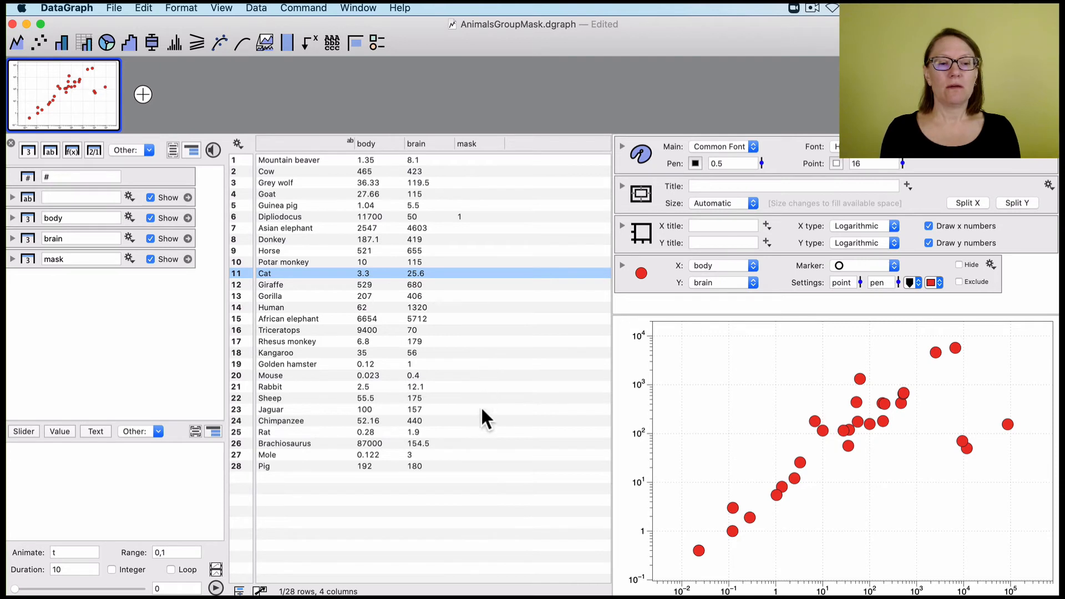
Step: Enter 1 in the mask column for the Brachiosaurus row
{"action": "double_click", "coordinate": [482, 443]}
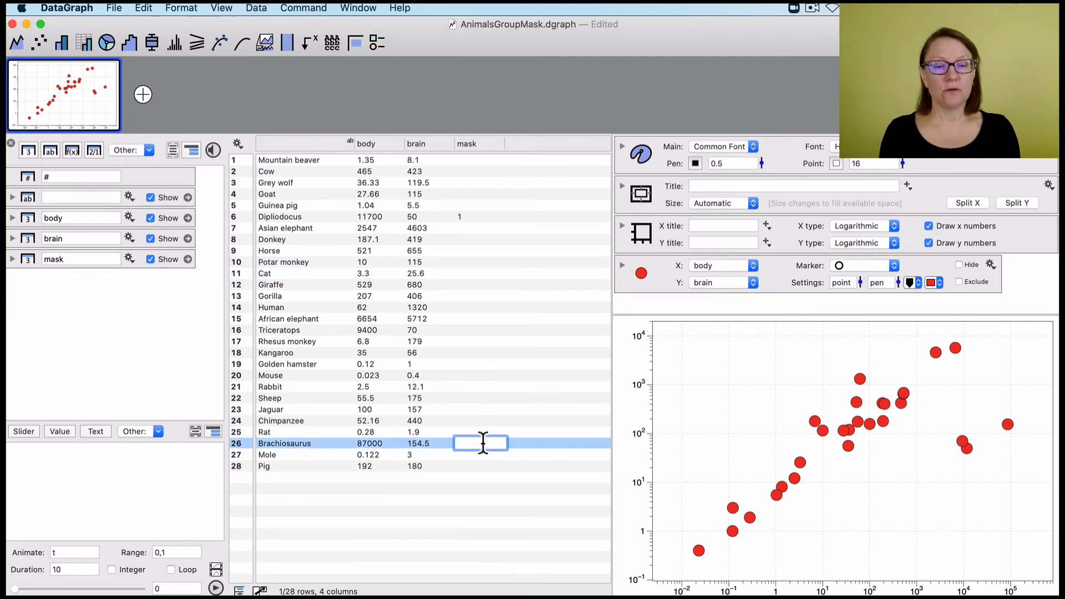
{"action": "type", "text": "1"}
{"action": "left_click", "coordinate": [476, 353]}
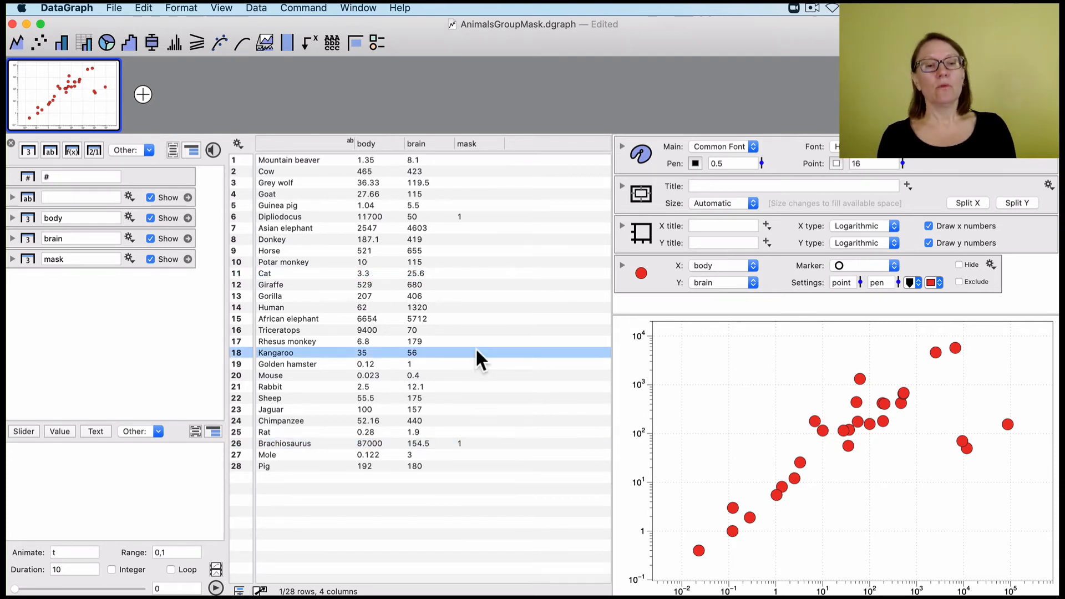
Step: Change the mask values to 0 for the Dipliodocus and Brachiosaurus rows, and enter 1 for Mountain beaver
{"action": "double_click", "coordinate": [468, 216]}
{"action": "type", "text": "0"}
{"action": "left_click", "coordinate": [462, 261]}
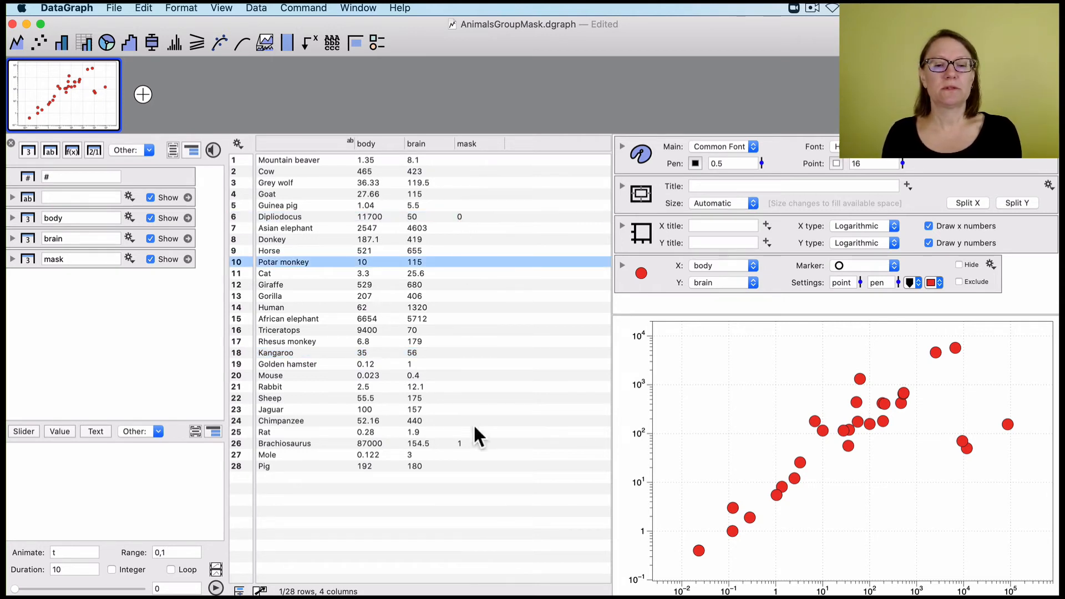
{"action": "double_click", "coordinate": [468, 442]}
{"action": "type", "text": "0"}
{"action": "left_click", "coordinate": [468, 375]}
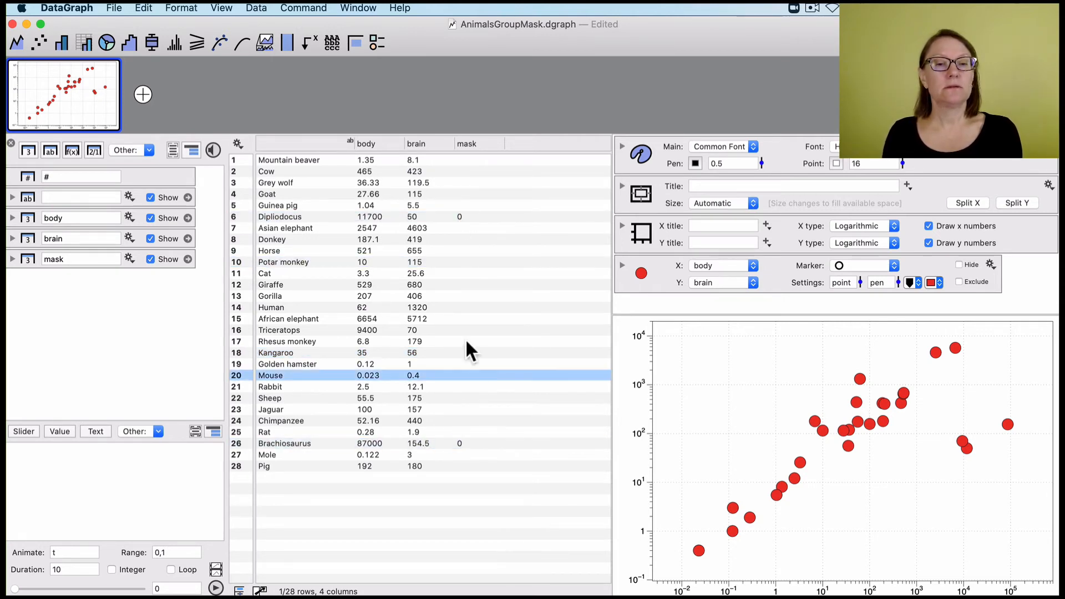
{"action": "double_click", "coordinate": [473, 159]}
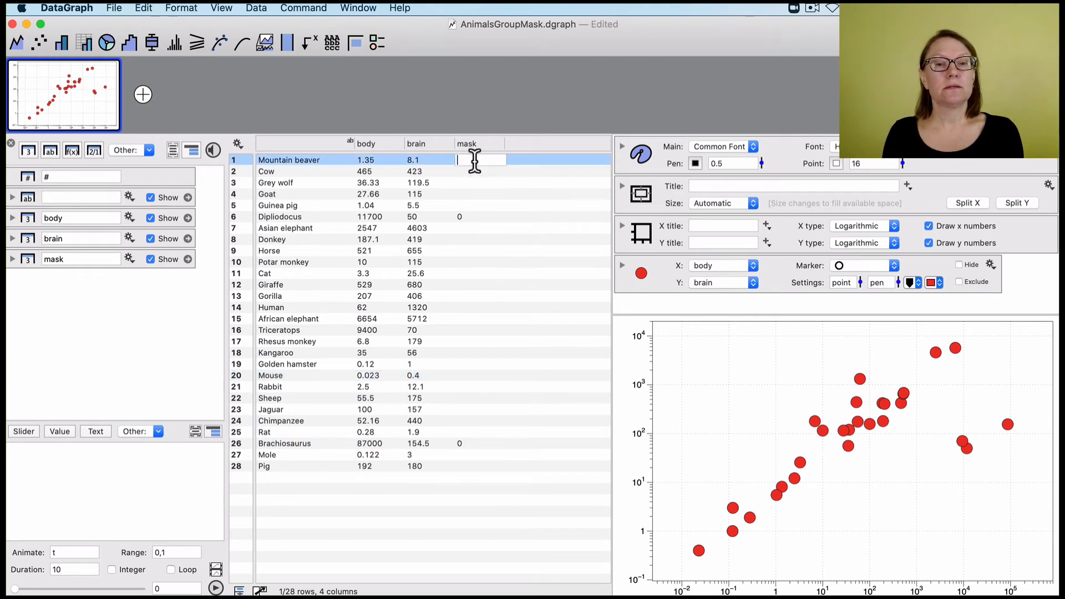
{"action": "left_click", "coordinate": [474, 195]}
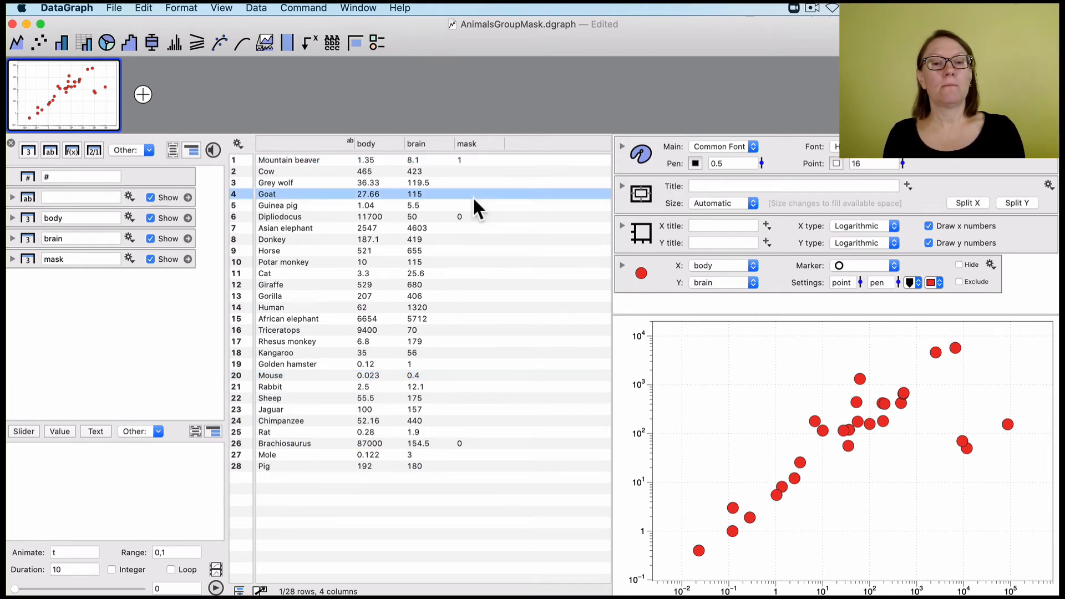
Step: Delete the mask column and add a new text column named mask in its place
{"action": "left_click", "coordinate": [475, 143]}
{"action": "key", "text": "Delete"}
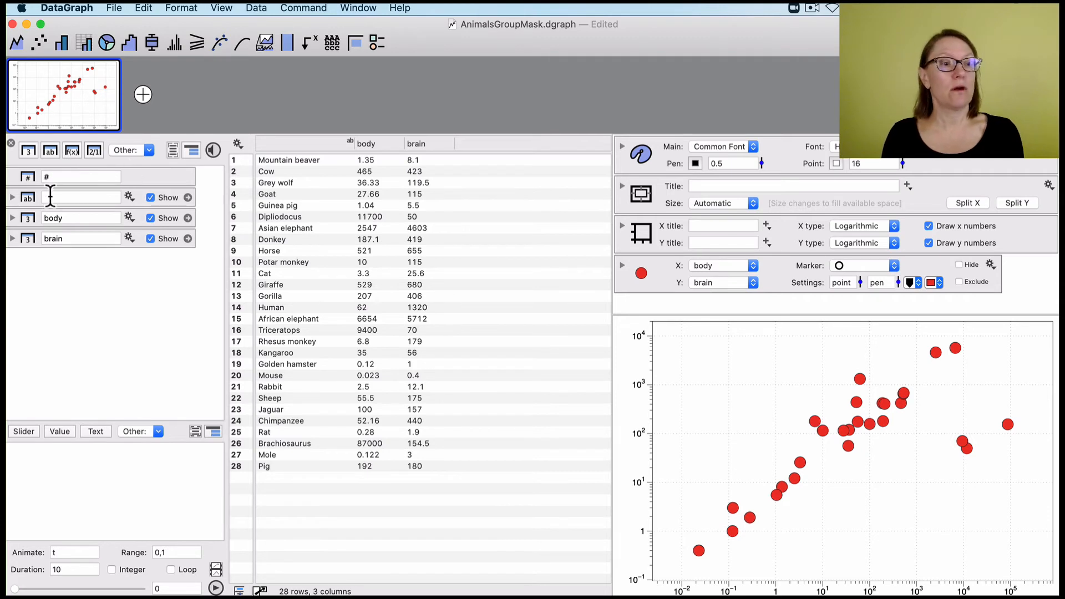
{"action": "left_click", "coordinate": [49, 149]}
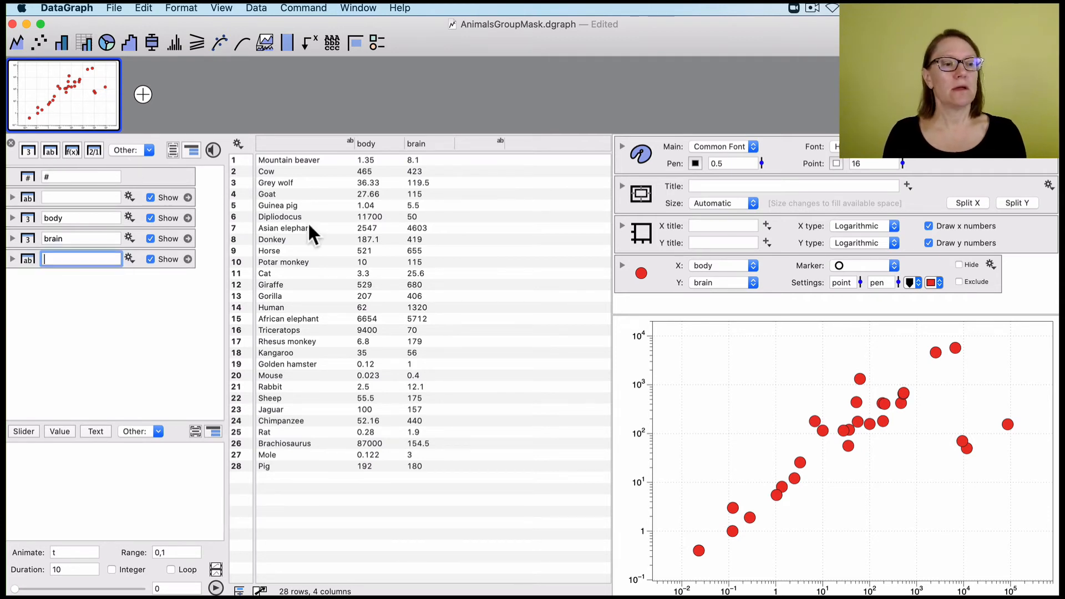
{"action": "double_click", "coordinate": [476, 143]}
{"action": "type", "text": "mask"}
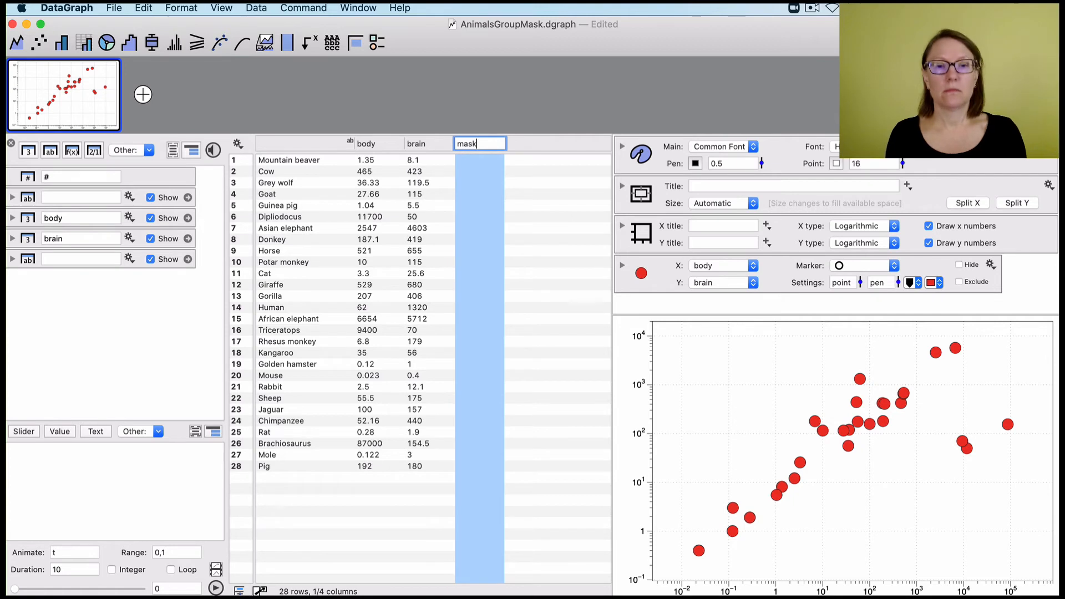
{"action": "key", "text": "Return"}
Step: Enter 1 in the mask column for Mountain beaver and fill the column's empty rows with the previous non-empty value
{"action": "left_click", "coordinate": [474, 173]}
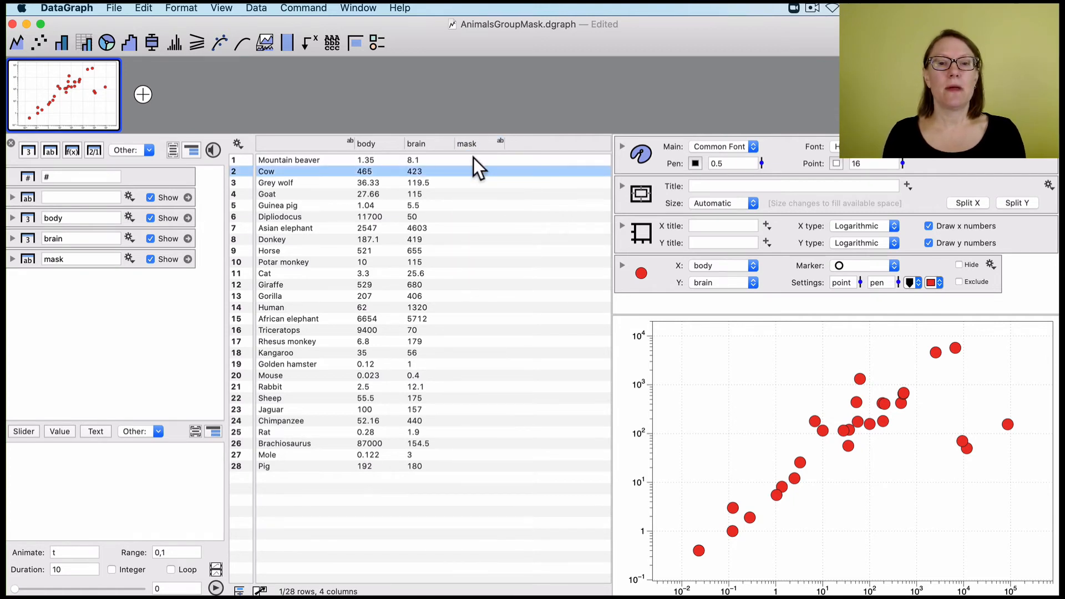
{"action": "left_click", "coordinate": [473, 158]}
{"action": "type", "text": "1"}
{"action": "left_click", "coordinate": [473, 181]}
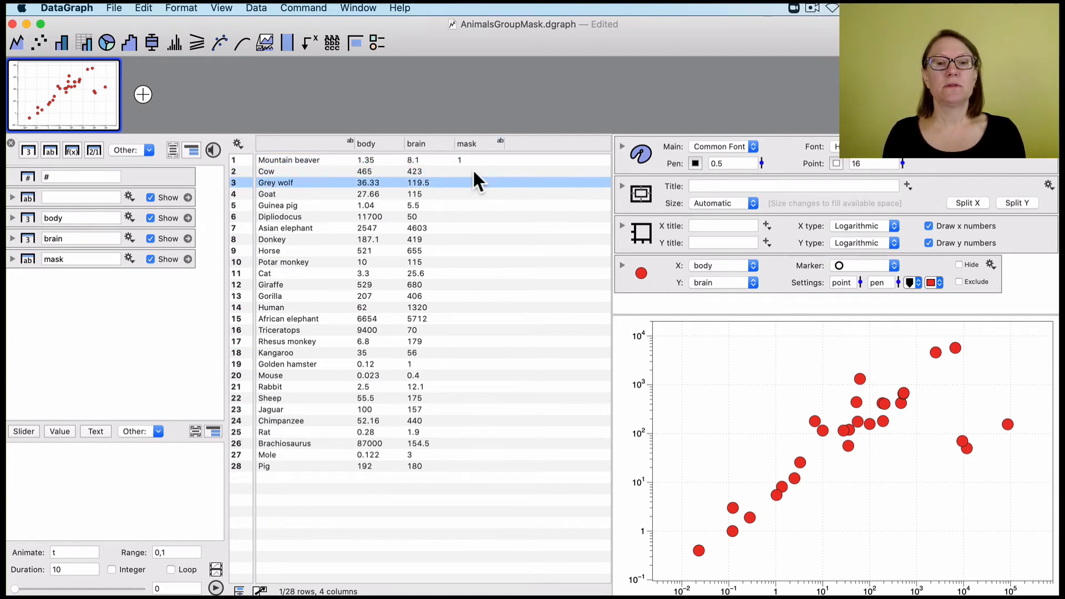
{"action": "right_click", "coordinate": [472, 170]}
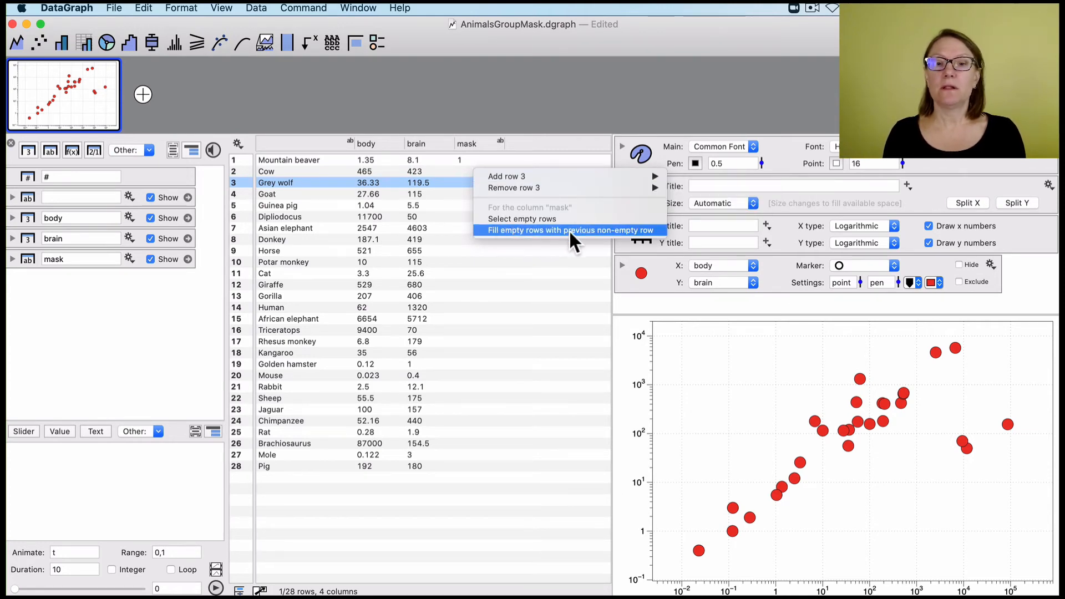
{"action": "left_click", "coordinate": [589, 230]}
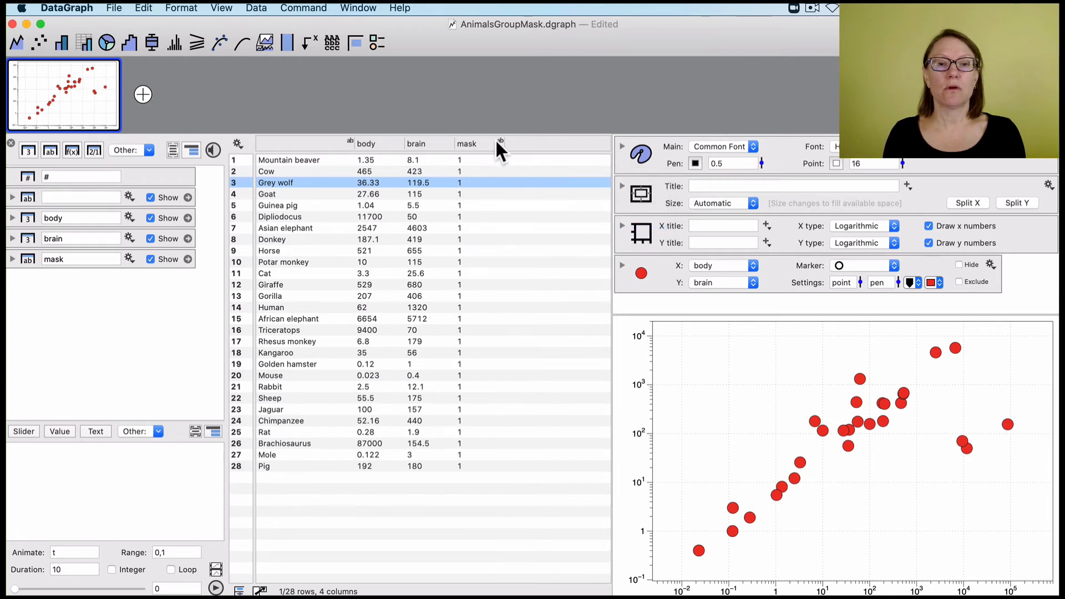
Step: Convert the mask text column to a number column
{"action": "left_click", "coordinate": [480, 145]}
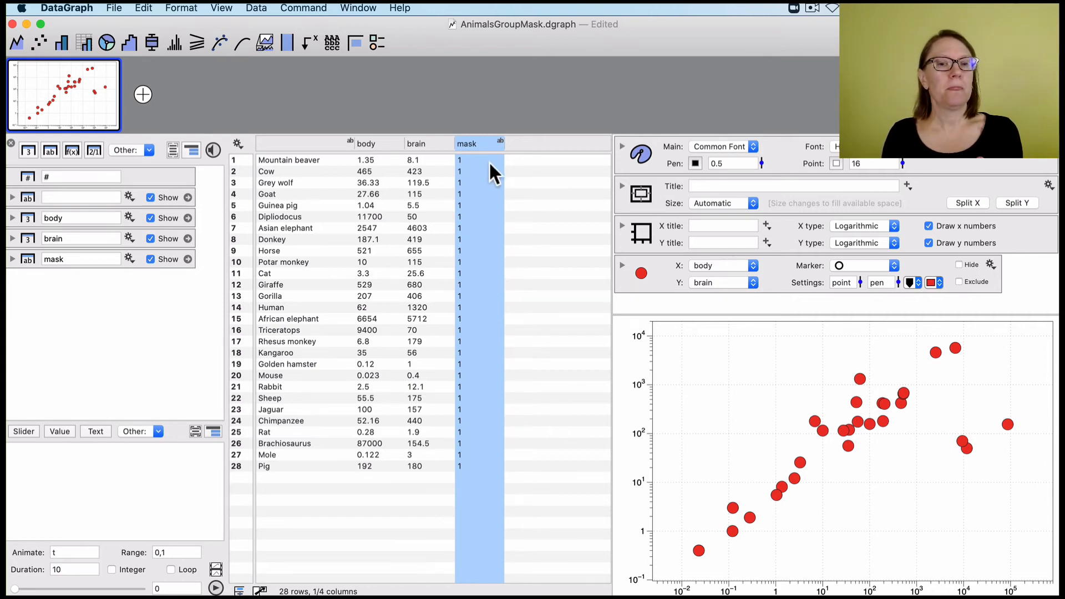
{"action": "left_click", "coordinate": [483, 144]}
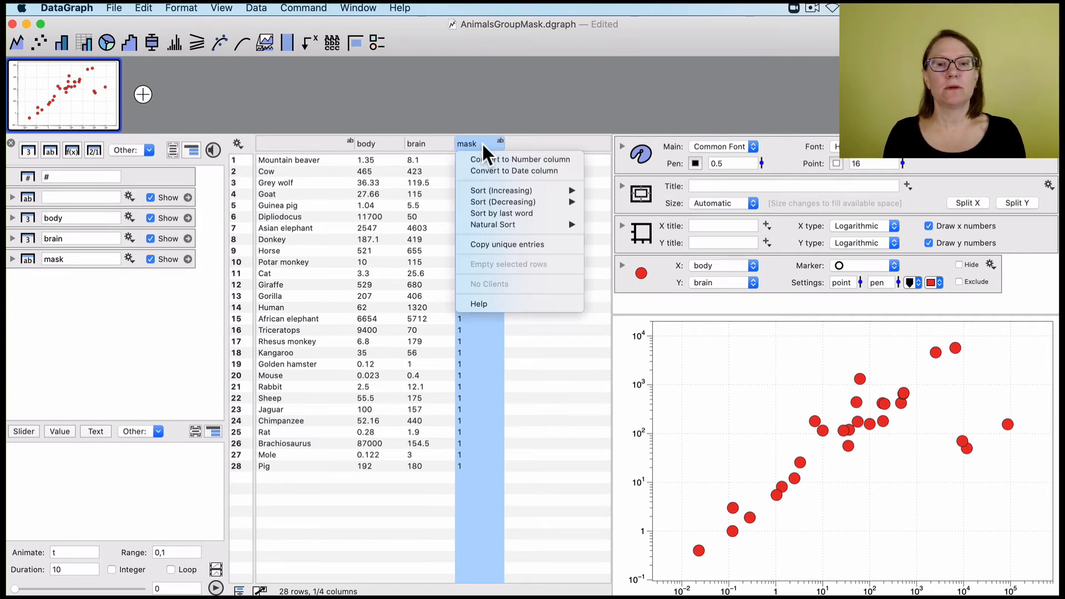
{"action": "left_click", "coordinate": [485, 156]}
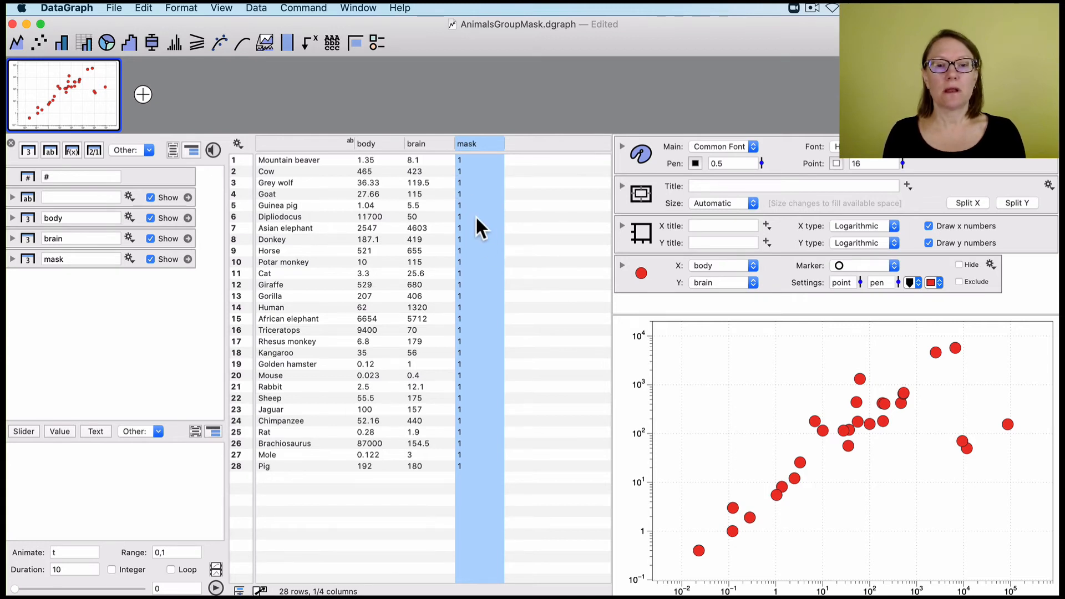
Step: Set the mask value to 0 for Dipliodocus, Brachiosaurus and Triceratops, and select the Triceratops outlier's table row from its graph point
{"action": "double_click", "coordinate": [475, 216]}
{"action": "type", "text": "0"}
{"action": "left_click", "coordinate": [468, 259]}
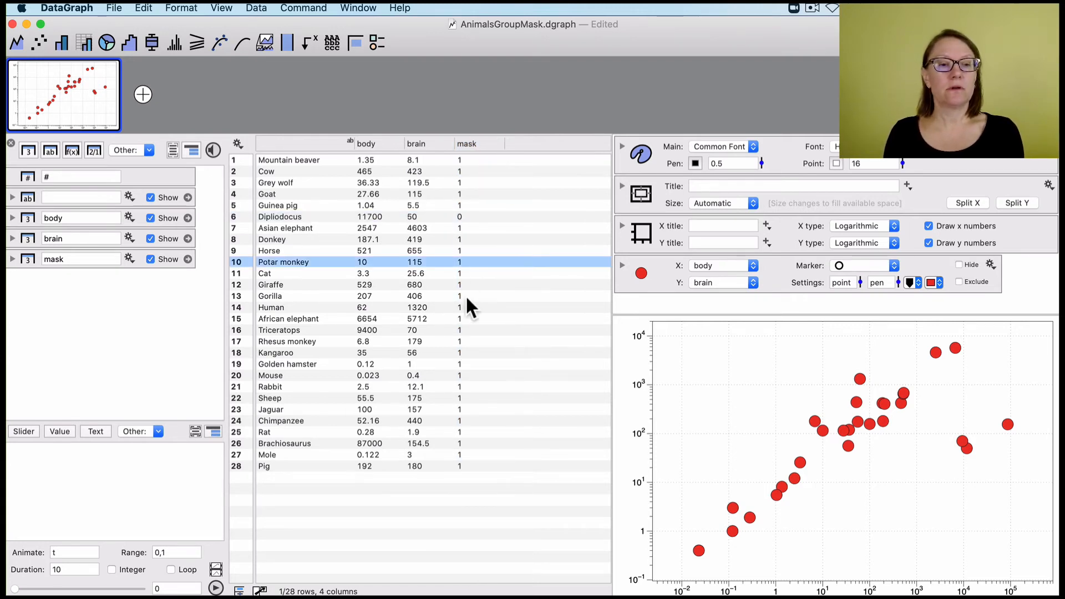
{"action": "double_click", "coordinate": [470, 440]}
{"action": "type", "text": "0"}
{"action": "left_click", "coordinate": [492, 394]}
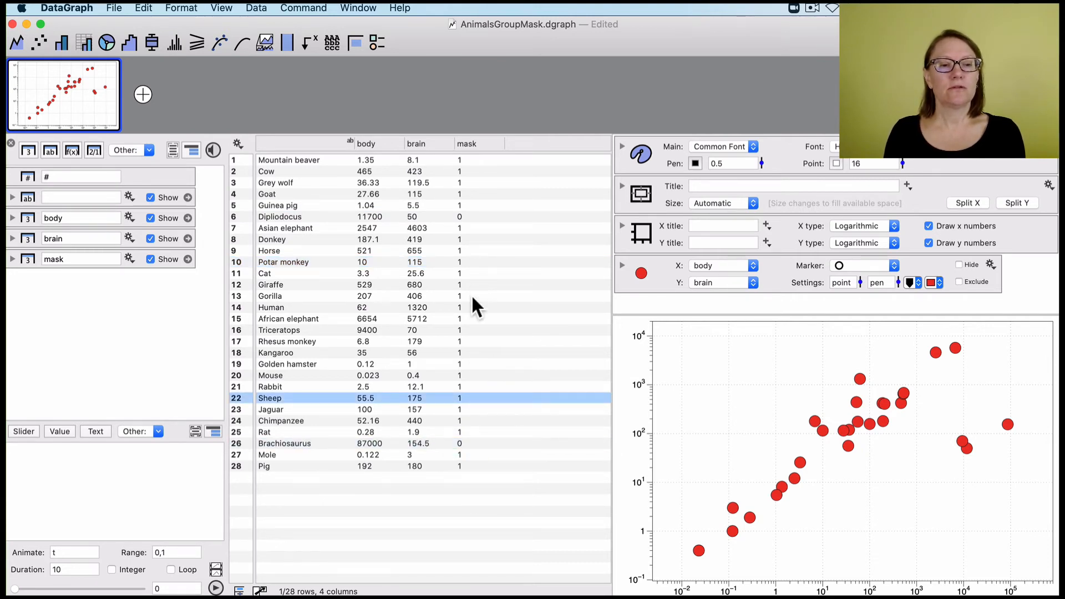
{"action": "double_click", "coordinate": [464, 331]}
{"action": "type", "text": "0"}
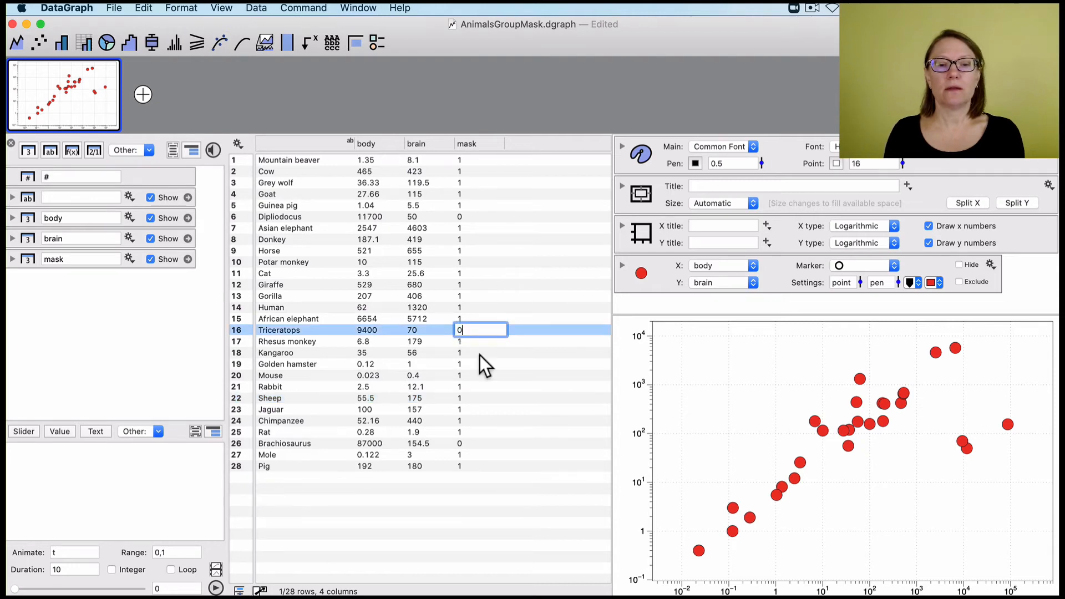
{"action": "left_click", "coordinate": [481, 355]}
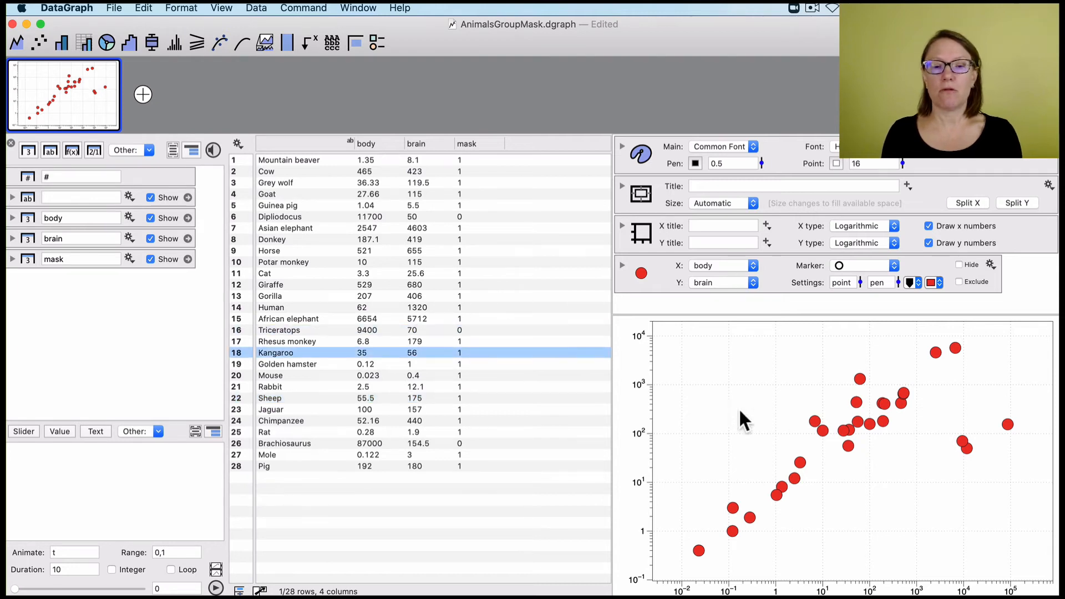
{"action": "right_click", "coordinate": [960, 441]}
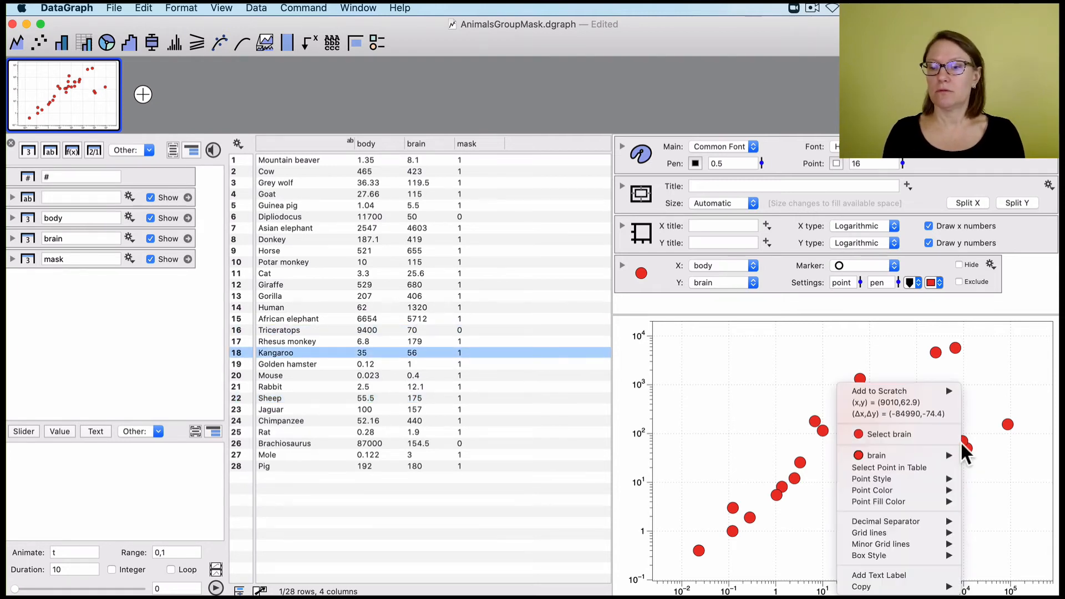
{"action": "left_click", "coordinate": [938, 467]}
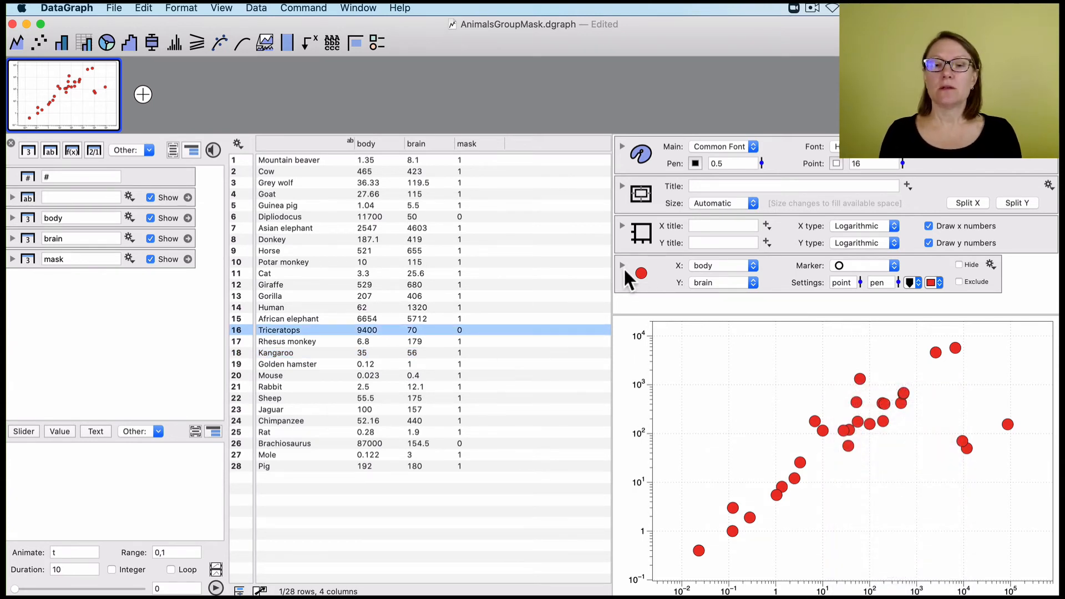
Step: Place the brain-against-body points command inside a new group
{"action": "left_click", "coordinate": [668, 281]}
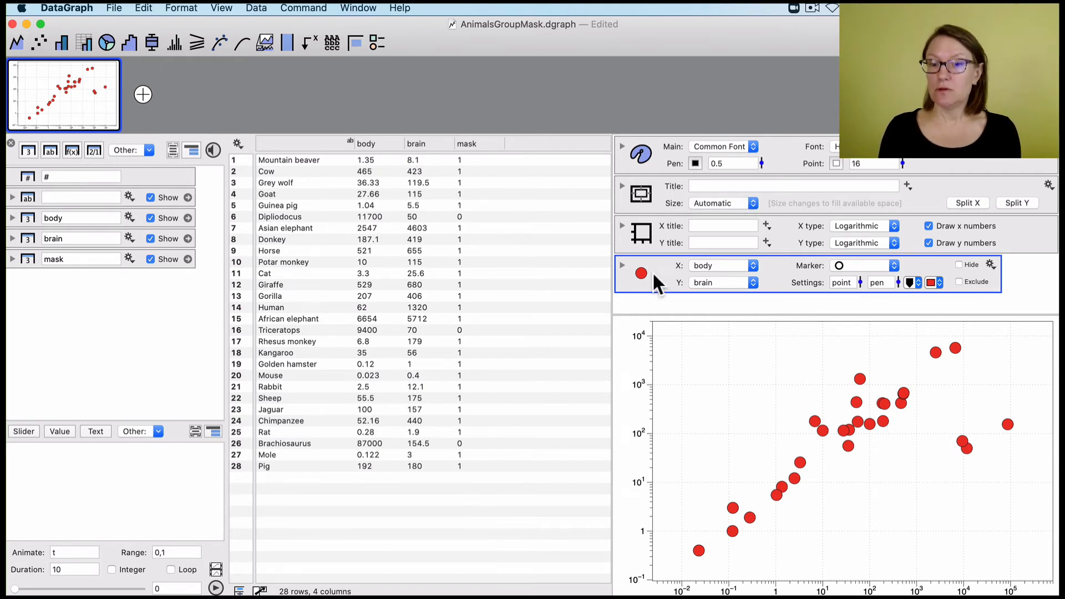
{"action": "left_click", "coordinate": [1043, 43]}
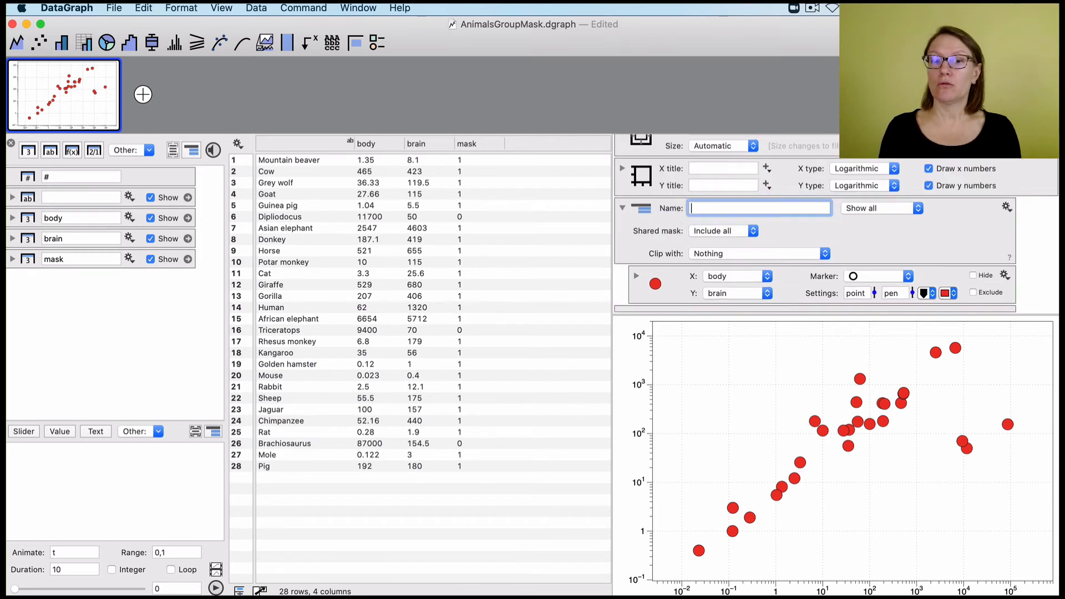
{"action": "left_click", "coordinate": [659, 287]}
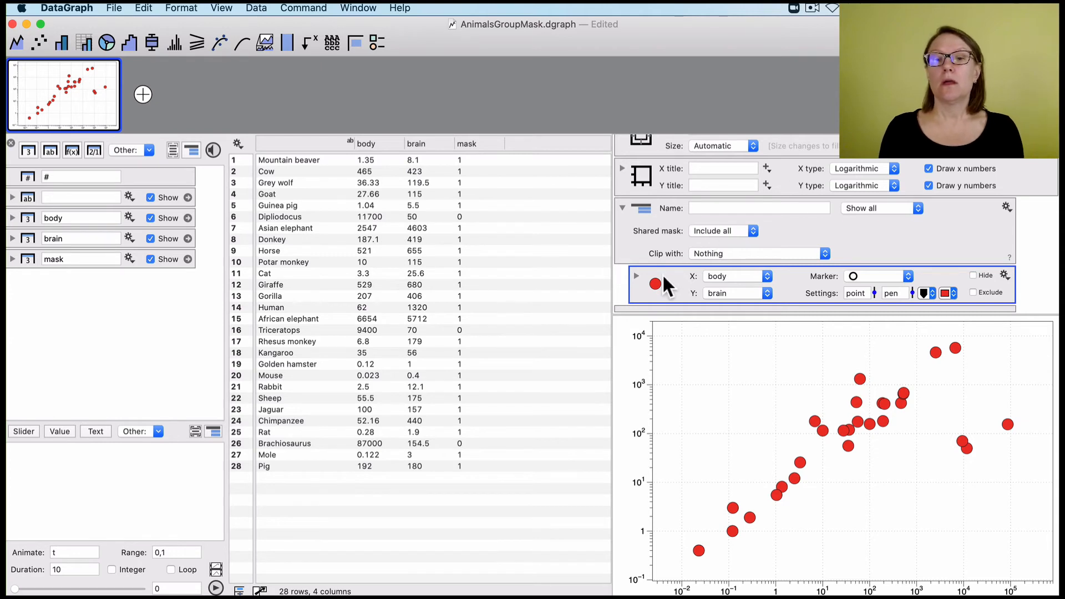
{"action": "left_click_drag", "start_coordinate": [663, 277], "coordinate": [660, 311]}
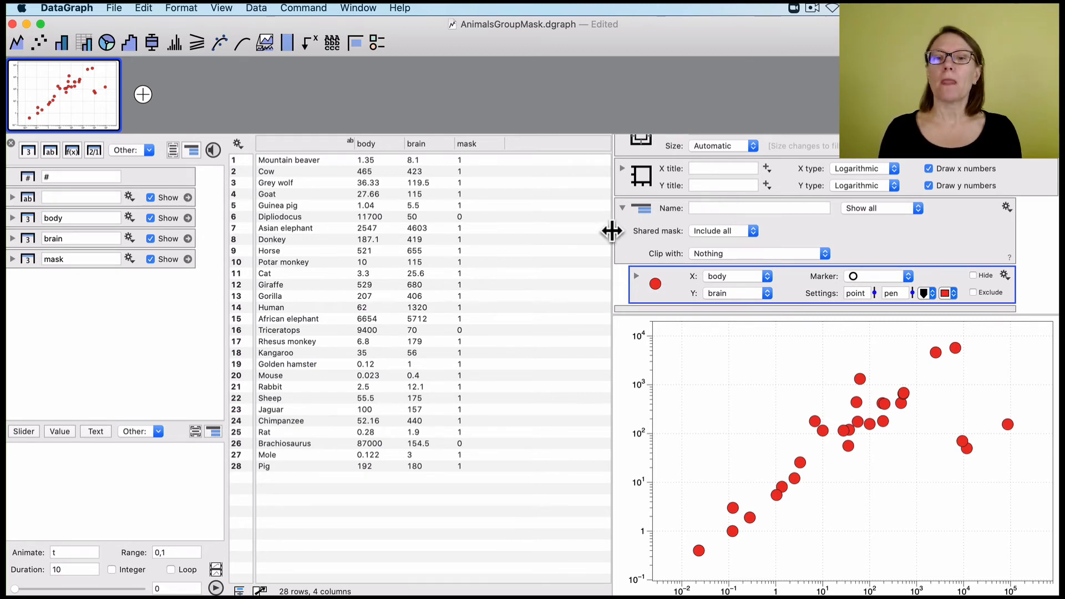
Step: Set the group's shared mask to the mask column, including only rows whose value equals 1
{"action": "left_click", "coordinate": [727, 232]}
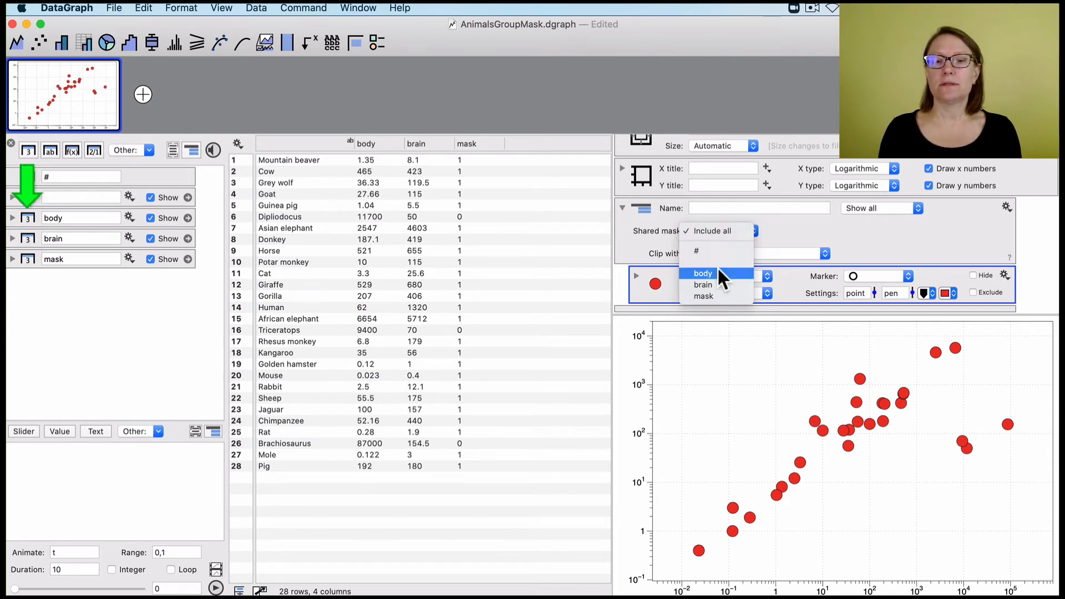
{"action": "left_click", "coordinate": [712, 294]}
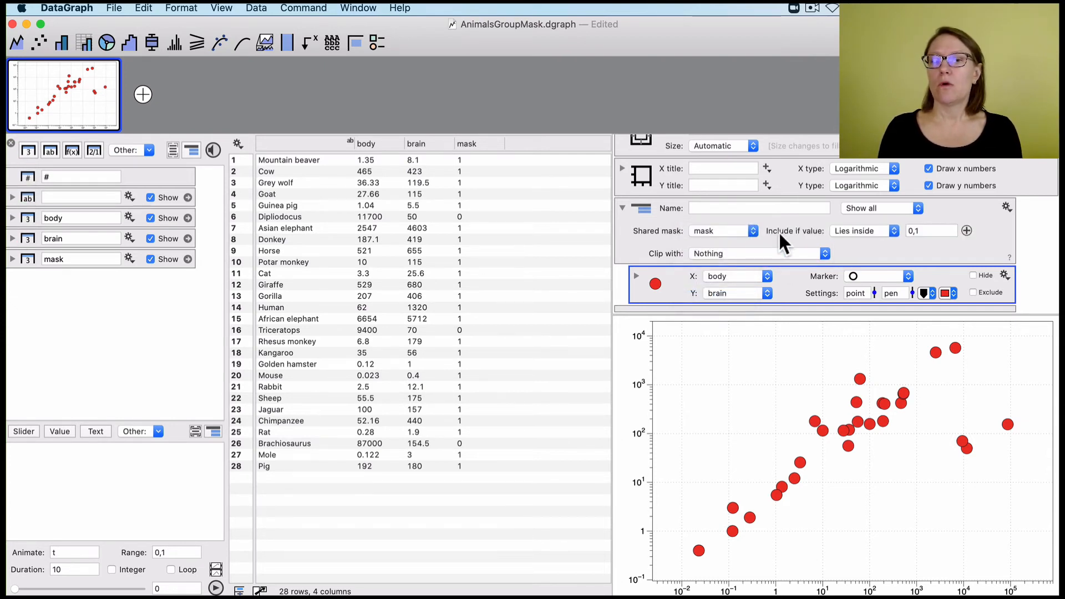
{"action": "left_click", "coordinate": [872, 231]}
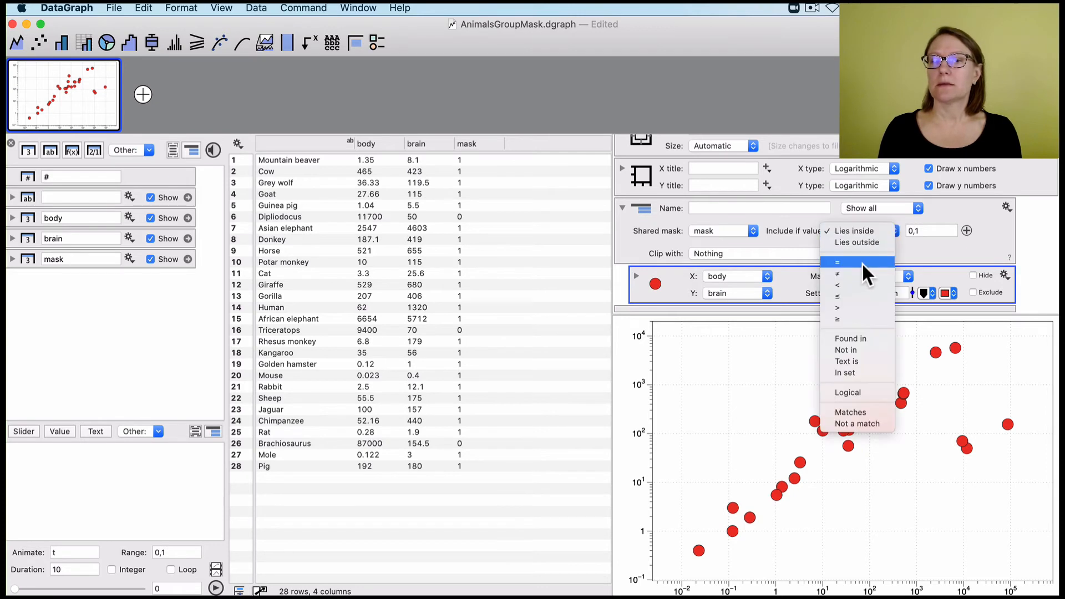
{"action": "key", "text": "Return"}
{"action": "left_click", "coordinate": [919, 231]}
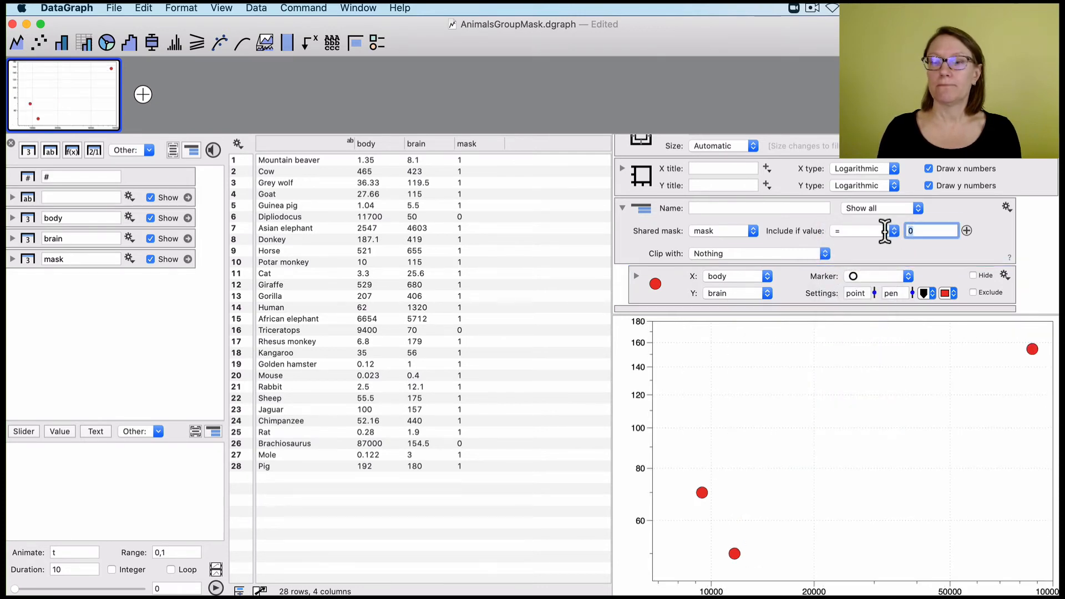
{"action": "type", "text": "1"}
{"action": "key", "text": "Return"}
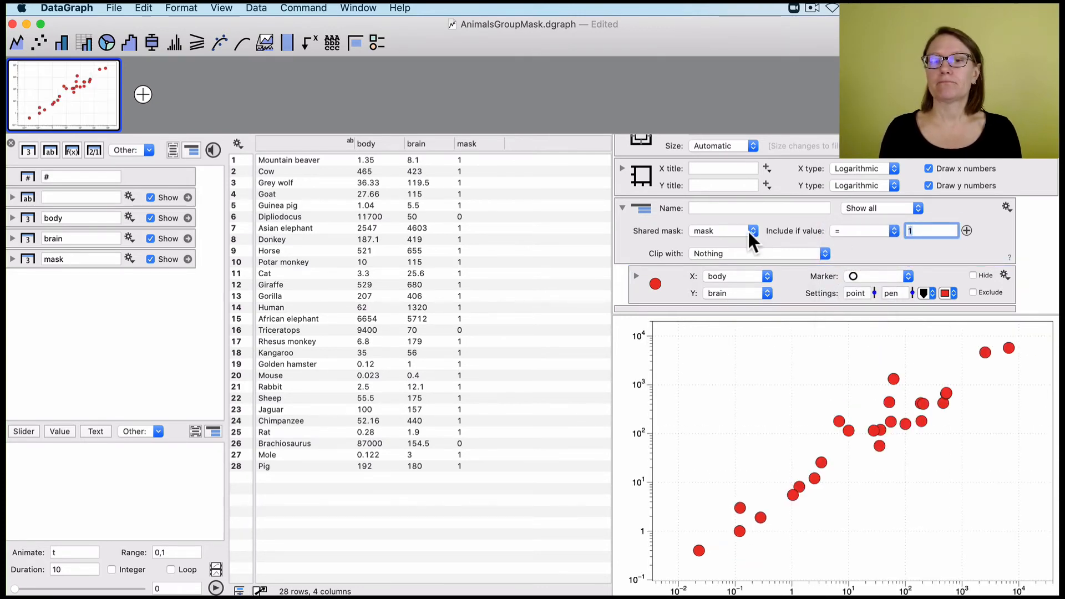
{"action": "left_click", "coordinate": [643, 234]}
Step: Add a fit of the brain-against-body points inside the group and set its fit function to Power
{"action": "left_click", "coordinate": [666, 280]}
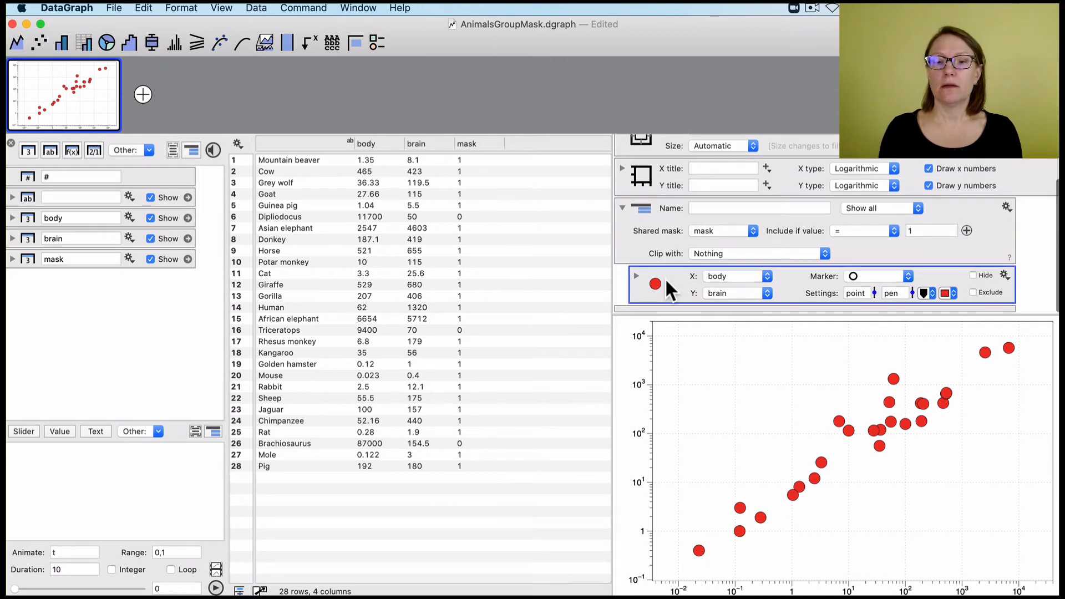
{"action": "left_click", "coordinate": [1004, 274]}
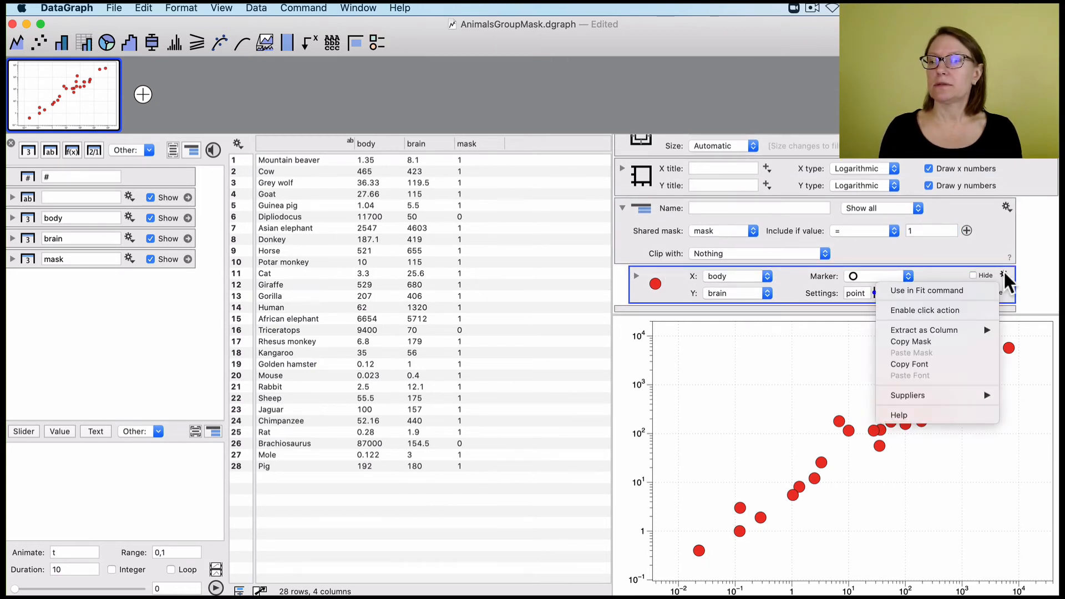
{"action": "left_click", "coordinate": [961, 292]}
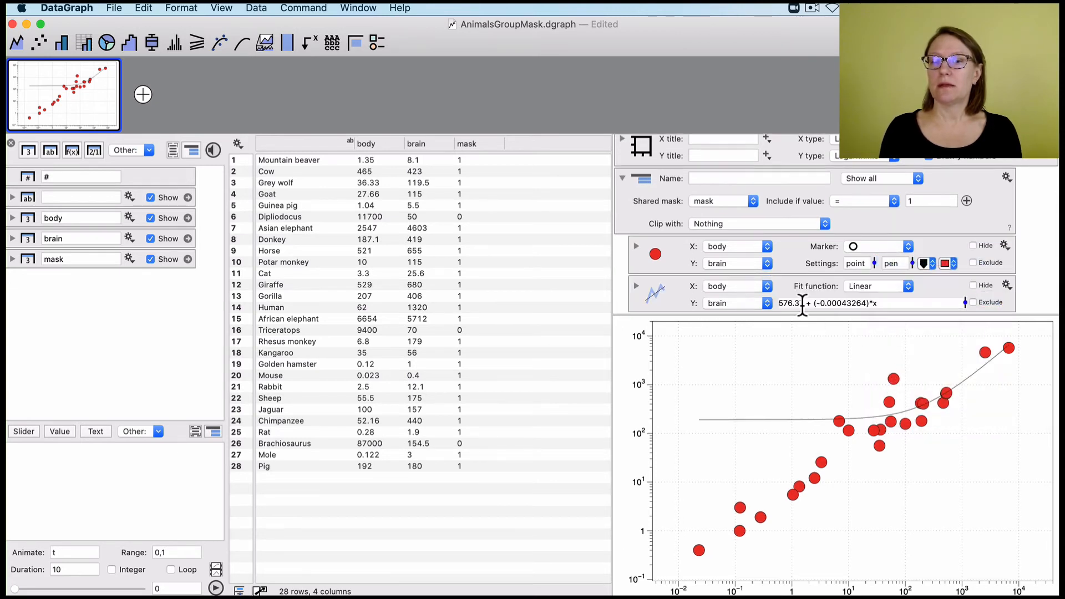
{"action": "left_click", "coordinate": [880, 286]}
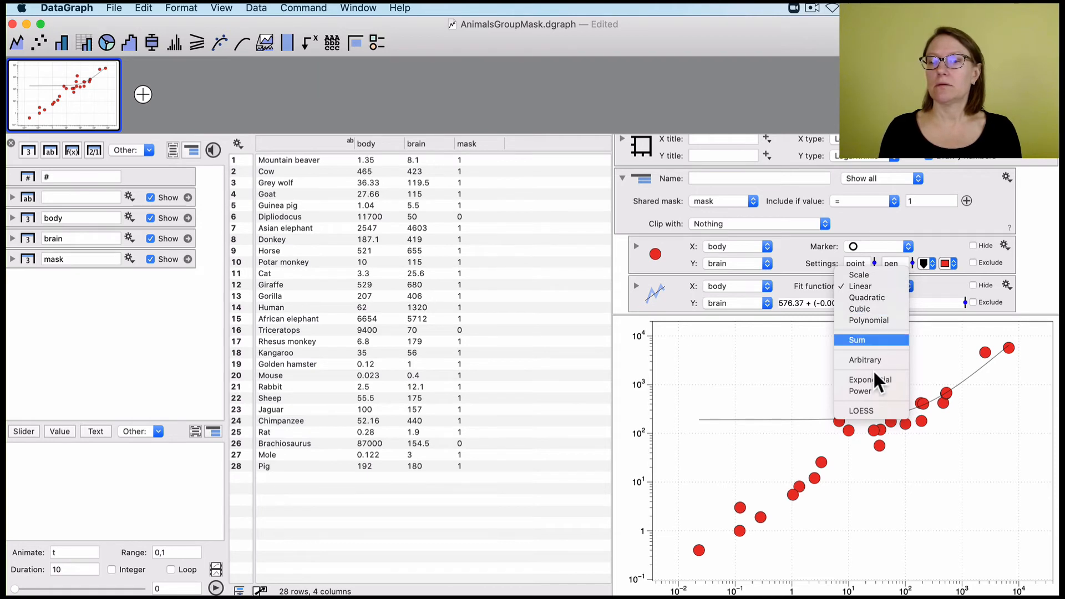
{"action": "left_click", "coordinate": [869, 392]}
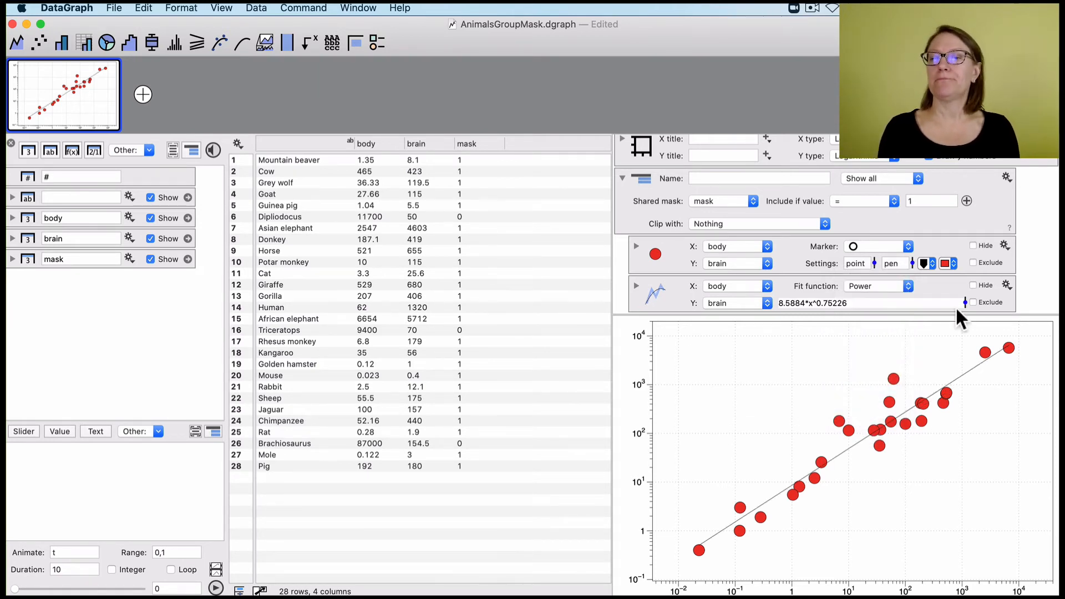
Step: Thicken the power fit's line to 2pen and collapse the fit command's settings
{"action": "scroll", "coordinate": [876, 194], "scroll_direction": "up", "scroll_amount": 4}
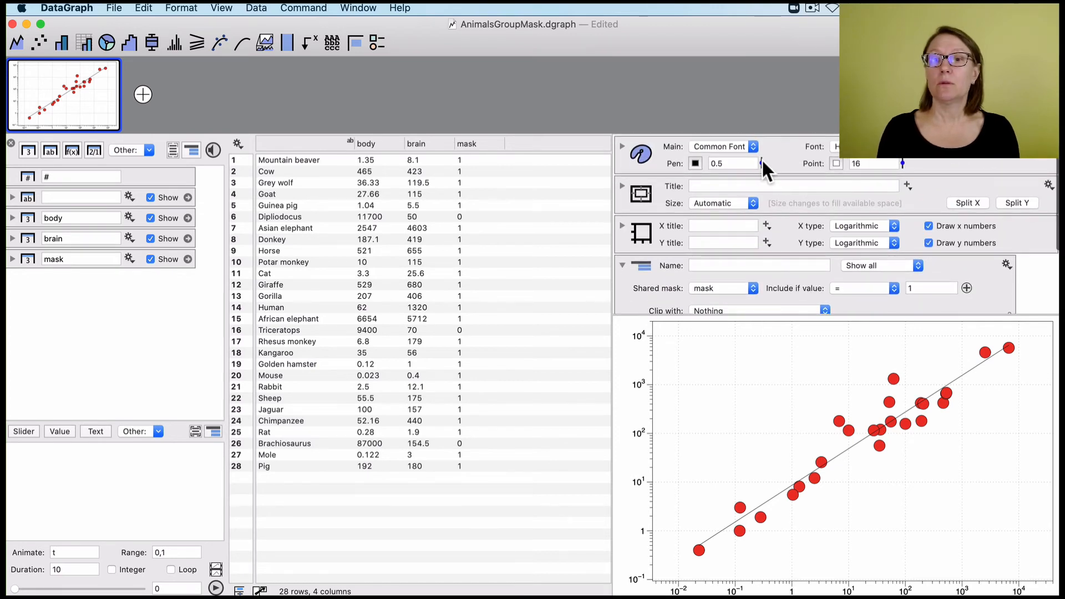
{"action": "scroll", "coordinate": [884, 285], "scroll_direction": "down", "scroll_amount": 4}
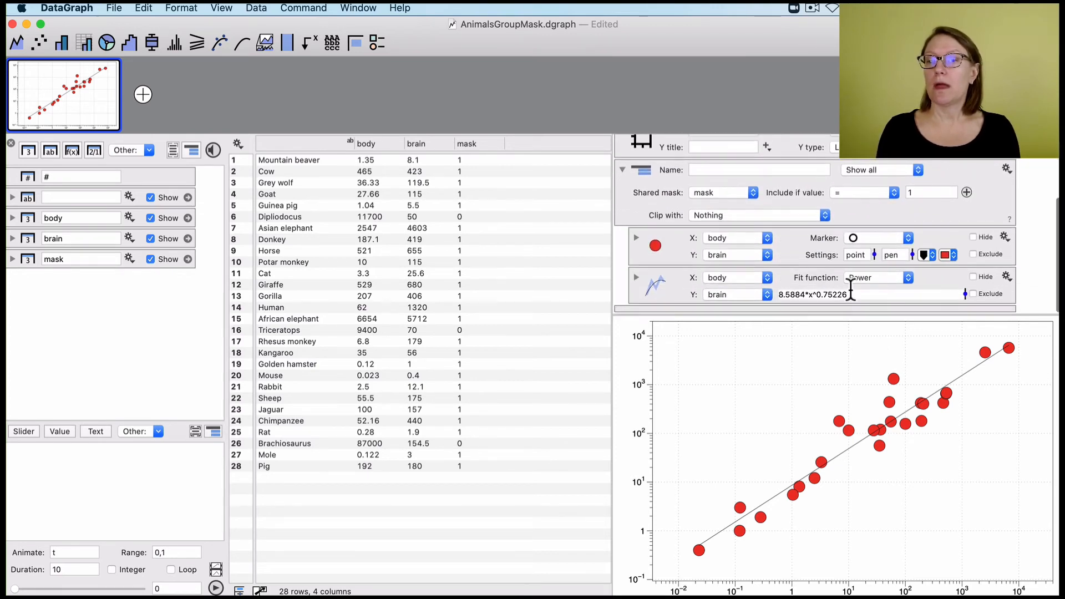
{"action": "left_click", "coordinate": [636, 277]}
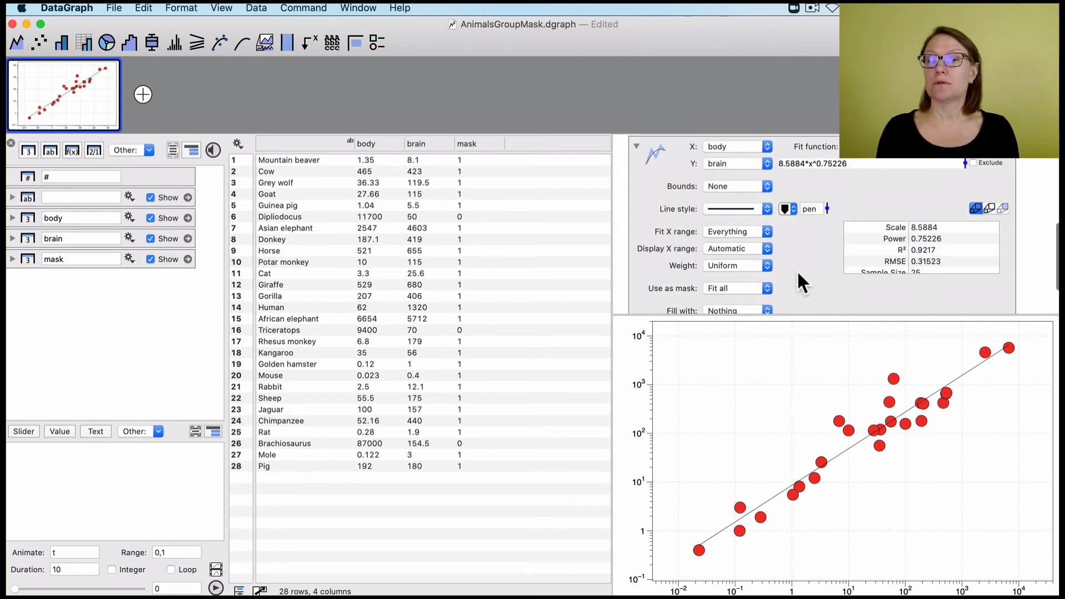
{"action": "double_click", "coordinate": [803, 208]}
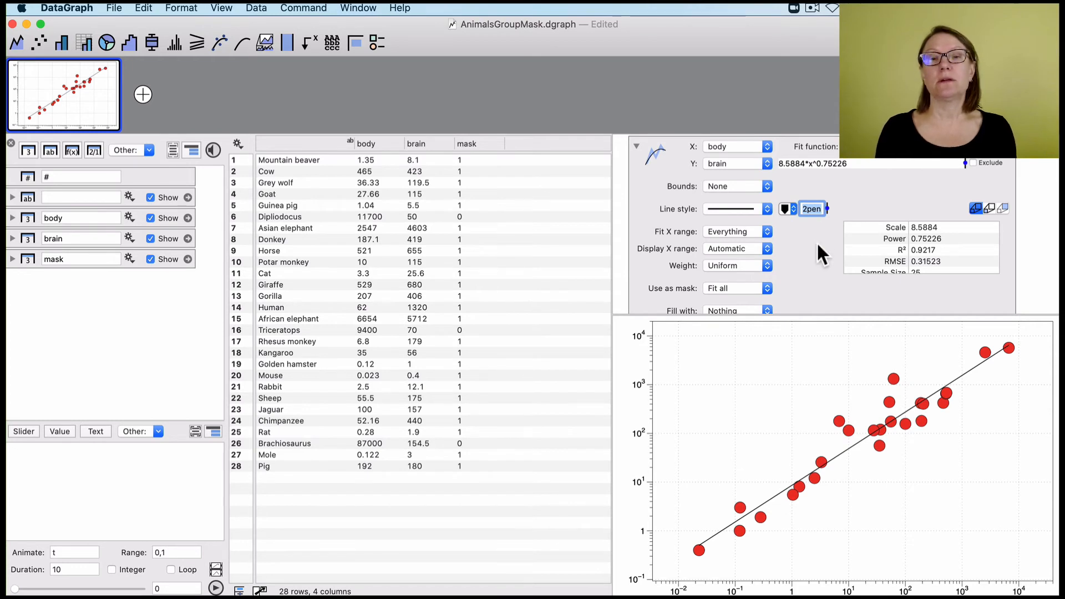
{"action": "scroll", "coordinate": [808, 274], "scroll_direction": "up", "scroll_amount": 2}
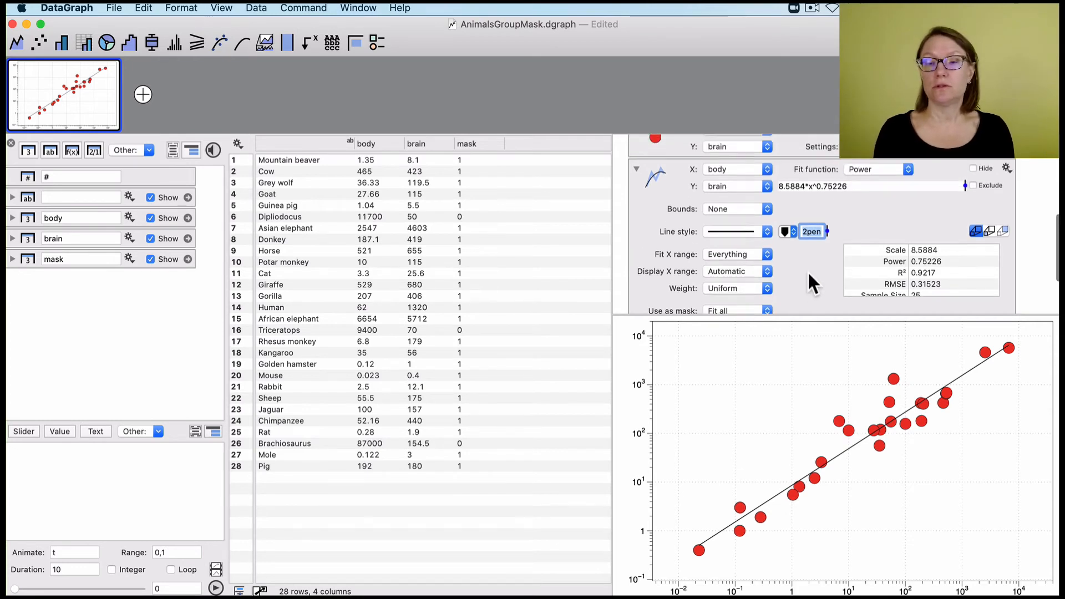
{"action": "scroll", "coordinate": [807, 271], "scroll_direction": "up", "scroll_amount": 5}
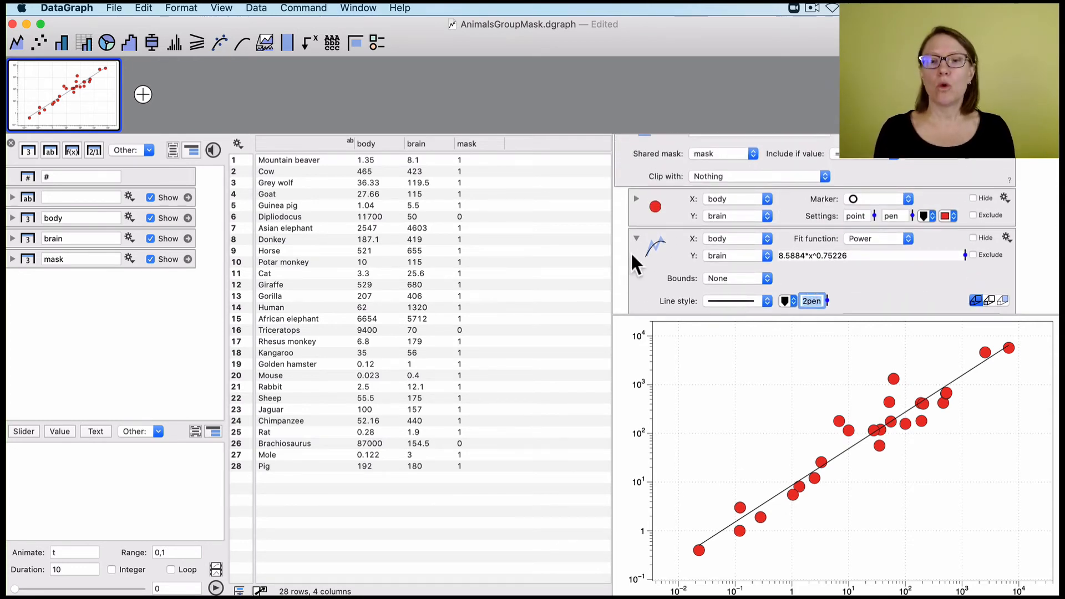
{"action": "left_click", "coordinate": [636, 238]}
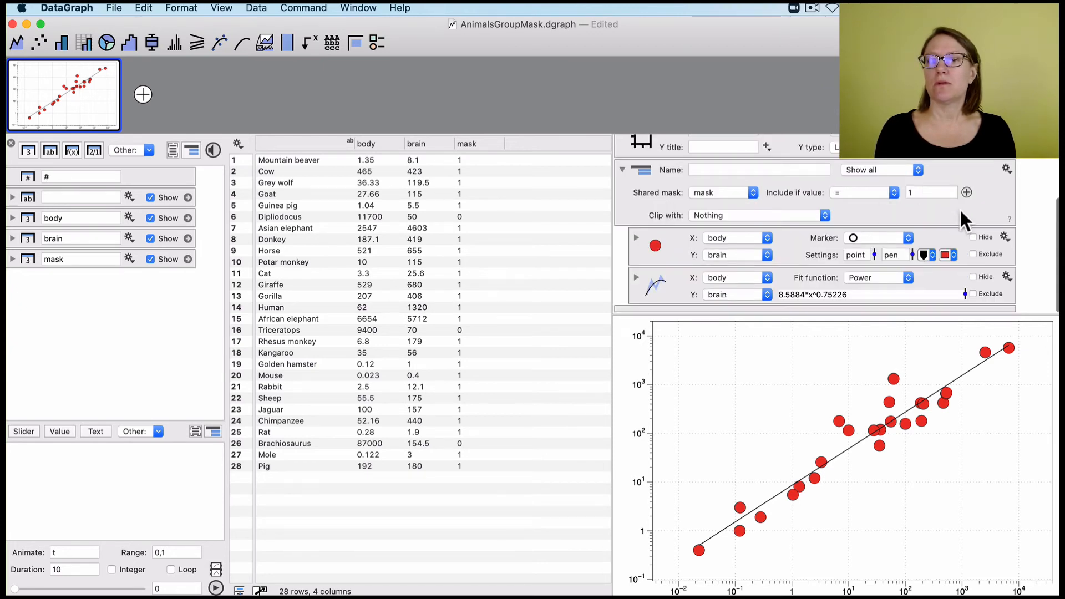
Step: Place a copy of the points command outside and above the group, and set the copy's fill to No Color
{"action": "left_click", "coordinate": [671, 255]}
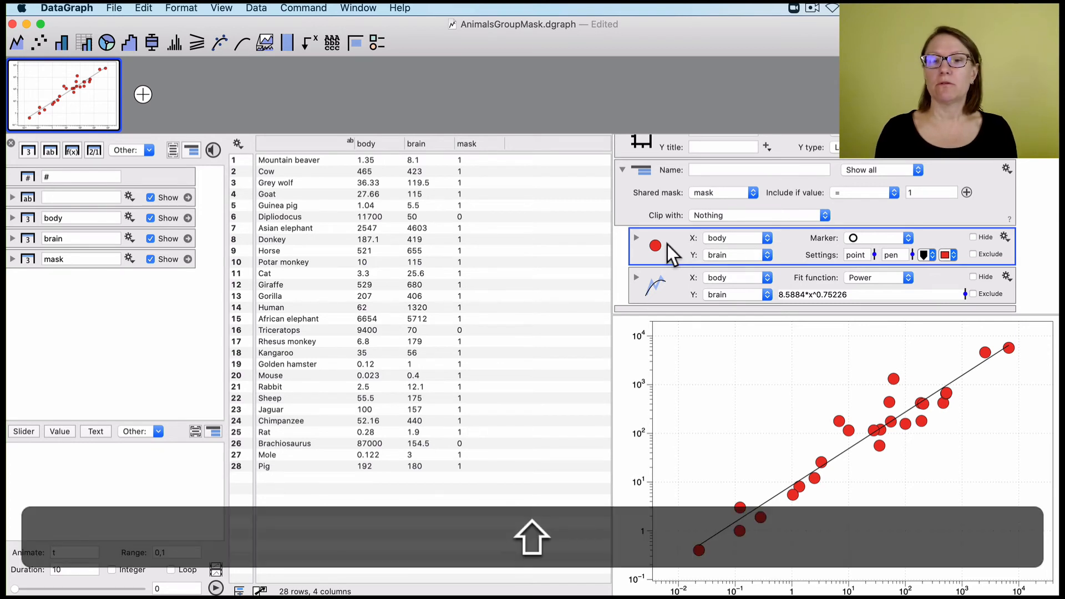
{"action": "mouse_move", "coordinate": [672, 256]}
{"action": "left_mouse_down"}
{"action": "mouse_move", "coordinate": [676, 149]}
{"action": "mouse_move", "coordinate": [668, 239]}
{"action": "mouse_move", "coordinate": [660, 154]}
{"action": "mouse_move", "coordinate": [658, 163]}
{"action": "left_mouse_up"}
{"action": "key", "text": "alt"}
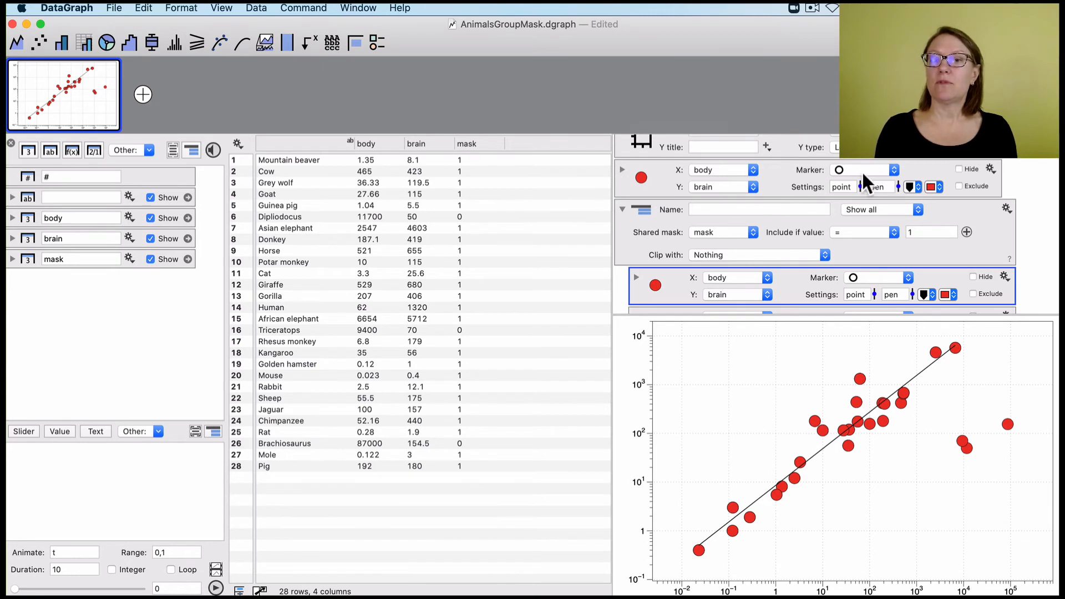
{"action": "left_click", "coordinate": [934, 187]}
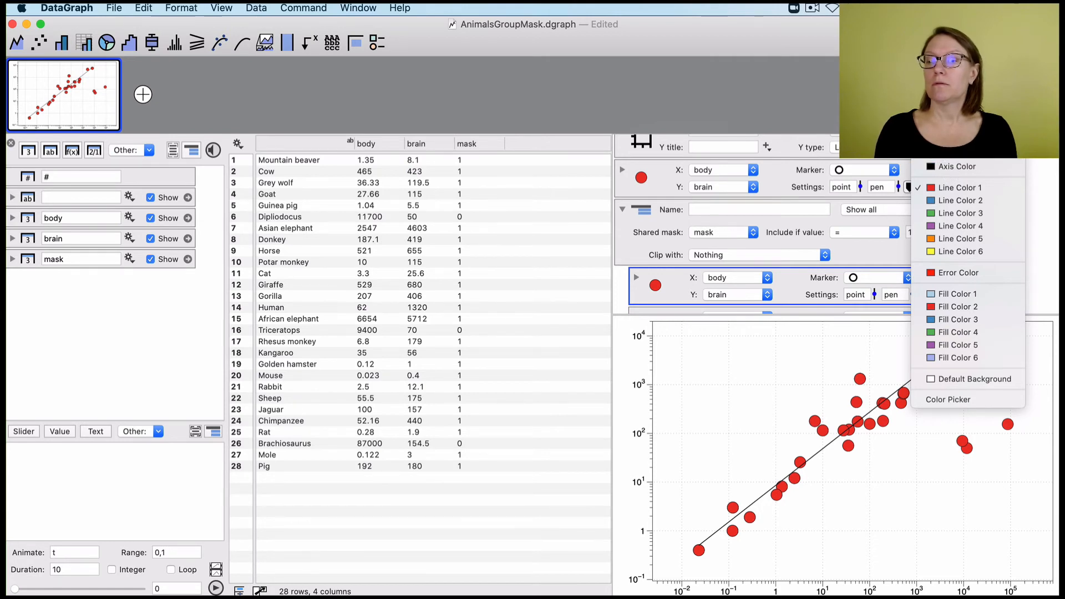
{"action": "left_click", "coordinate": [947, 149]}
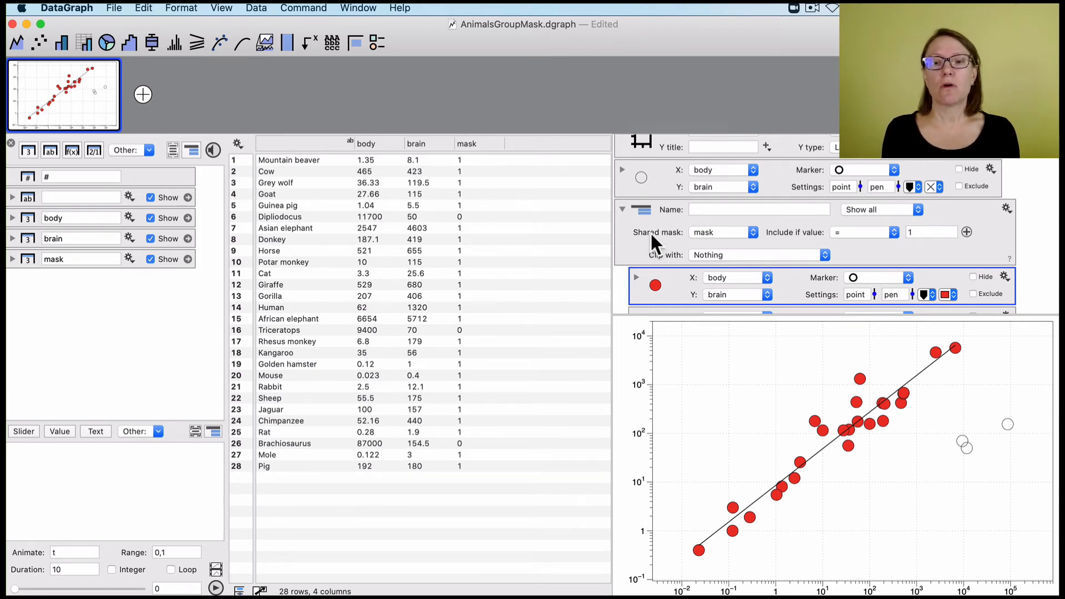
Step: Collapse the group and set the fill of the points command above it to Point Color
{"action": "left_click", "coordinate": [642, 173]}
{"action": "scroll", "coordinate": [644, 240], "scroll_direction": "down", "scroll_amount": 1}
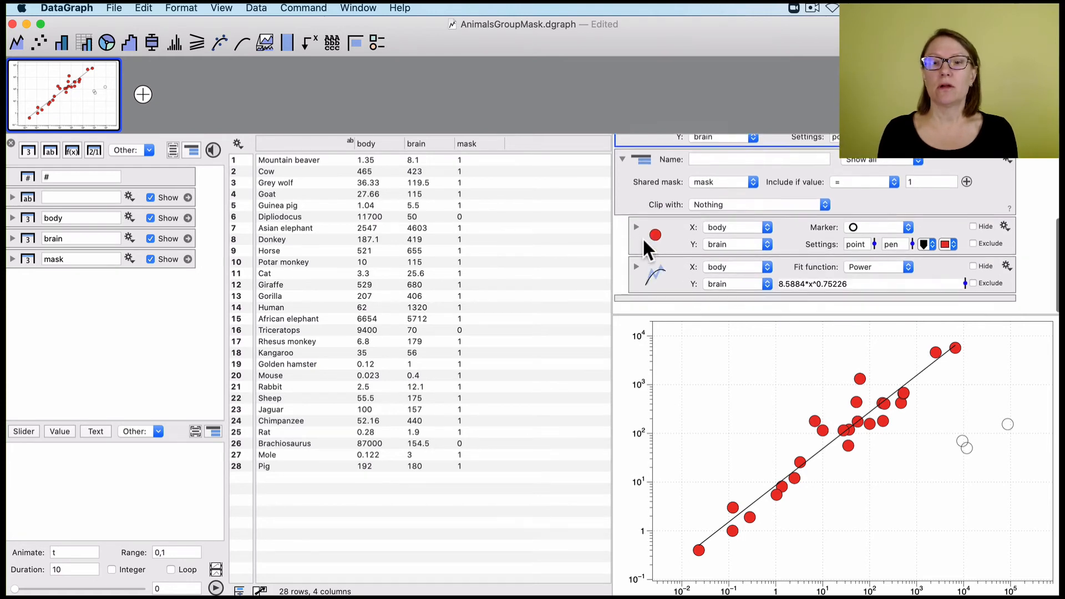
{"action": "left_click", "coordinate": [621, 203]}
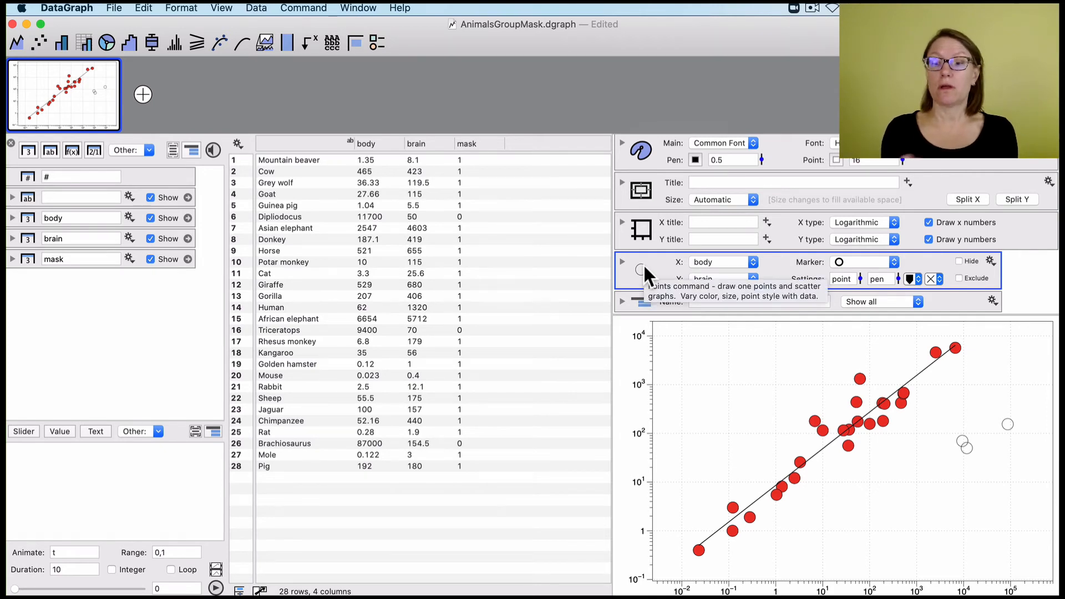
{"action": "mouse_move", "coordinate": [643, 264]}
{"action": "left_mouse_down"}
{"action": "mouse_move", "coordinate": [641, 309]}
{"action": "mouse_move", "coordinate": [650, 247]}
{"action": "left_mouse_up"}
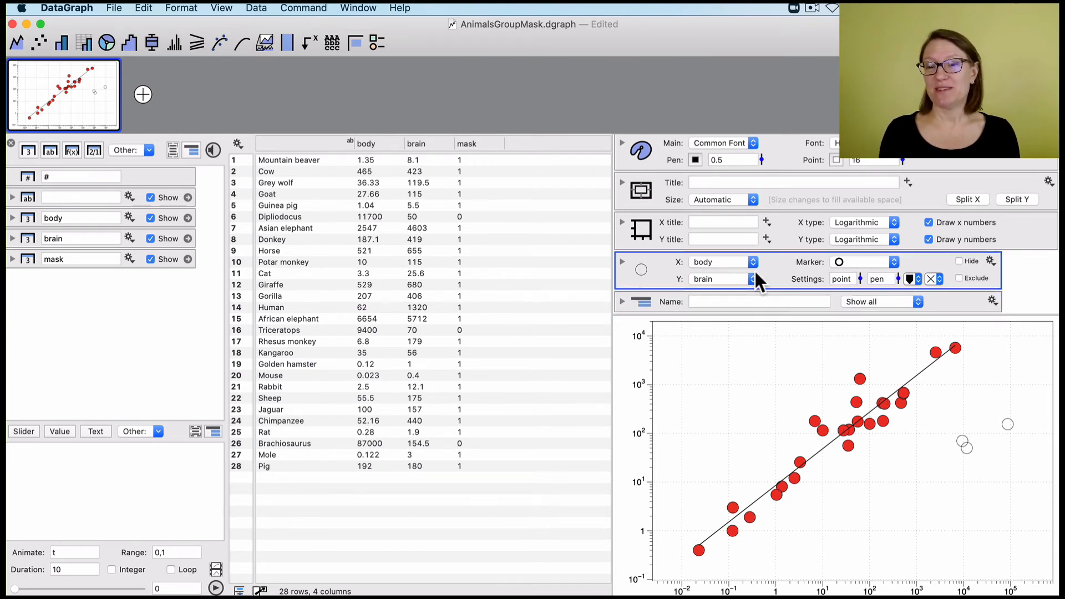
{"action": "left_click", "coordinate": [941, 278]}
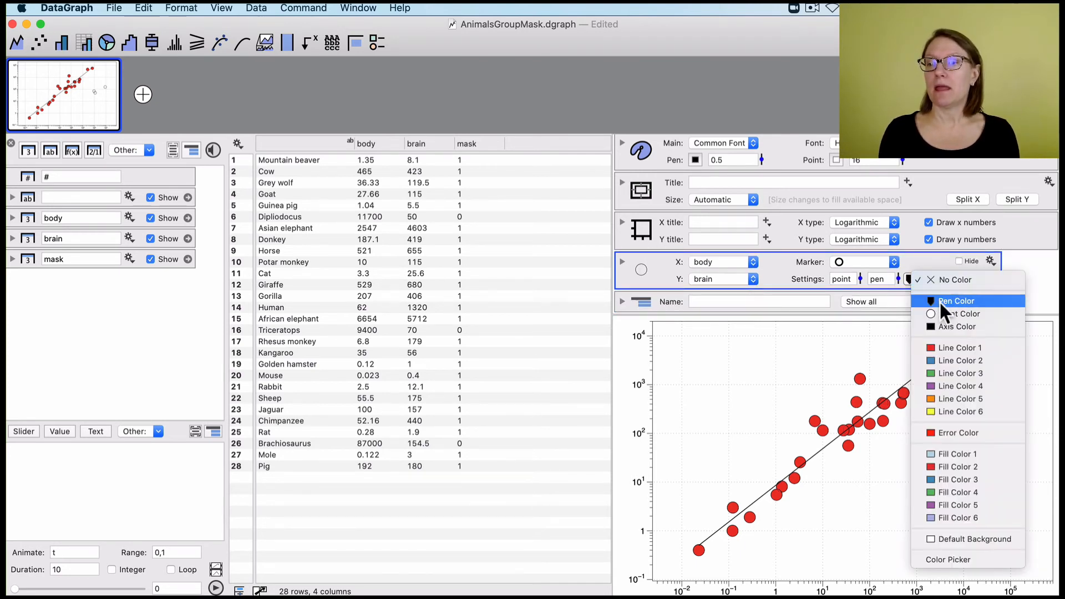
{"action": "left_click", "coordinate": [940, 309]}
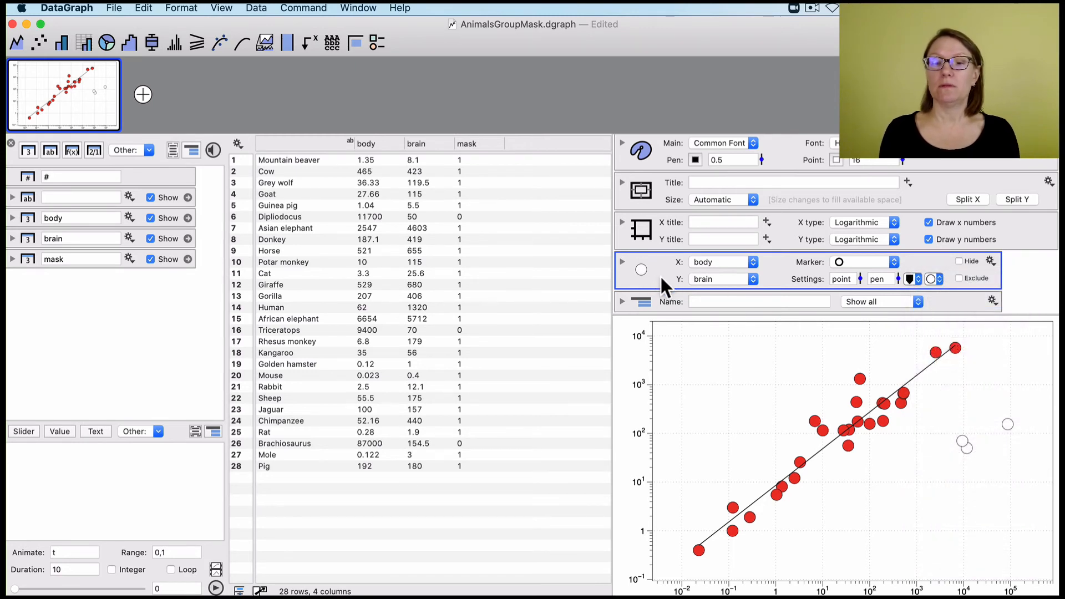
Step: Try the ungrouped points command below the group, and return it above the group
{"action": "left_click_drag", "start_coordinate": [659, 272], "coordinate": [654, 305]}
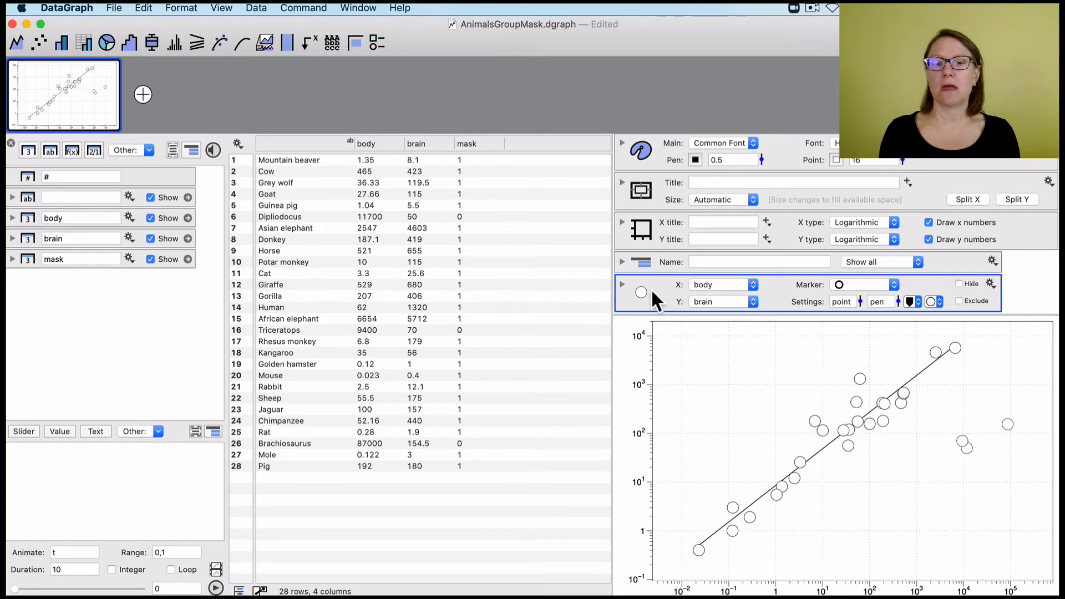
{"action": "left_click_drag", "start_coordinate": [652, 289], "coordinate": [648, 251]}
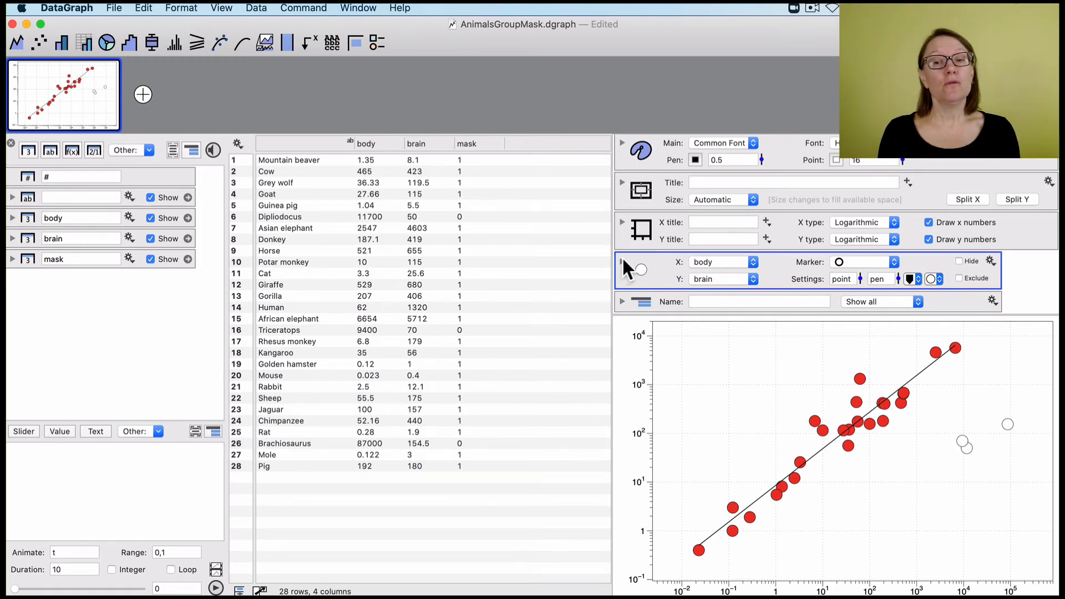
Step: Copy the group's mask and paste it into the points command above the group
{"action": "left_click", "coordinate": [622, 259]}
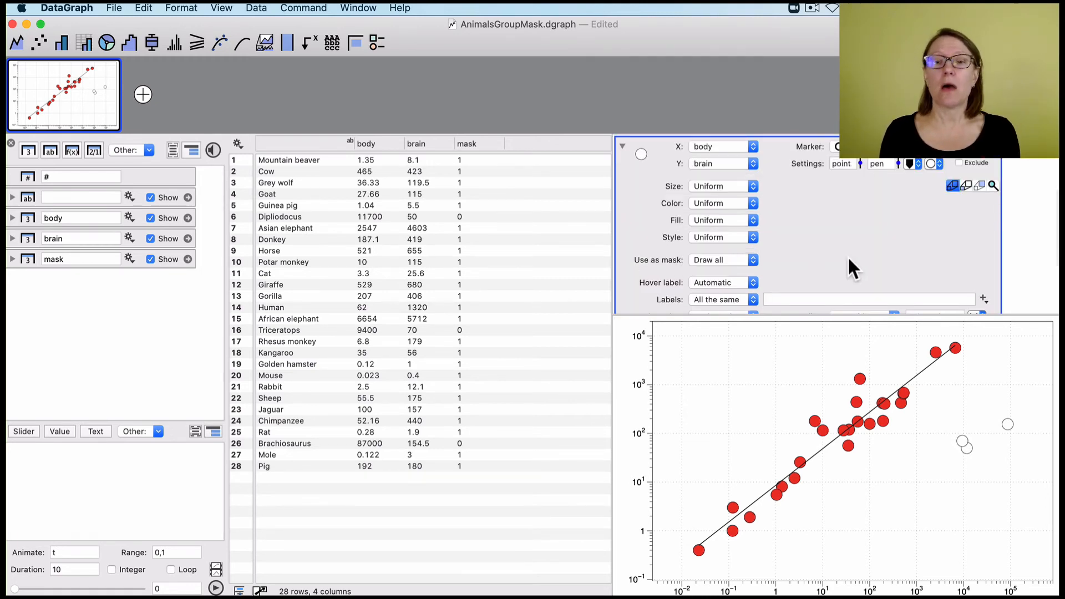
{"action": "scroll", "coordinate": [849, 261], "scroll_direction": "down", "scroll_amount": 5}
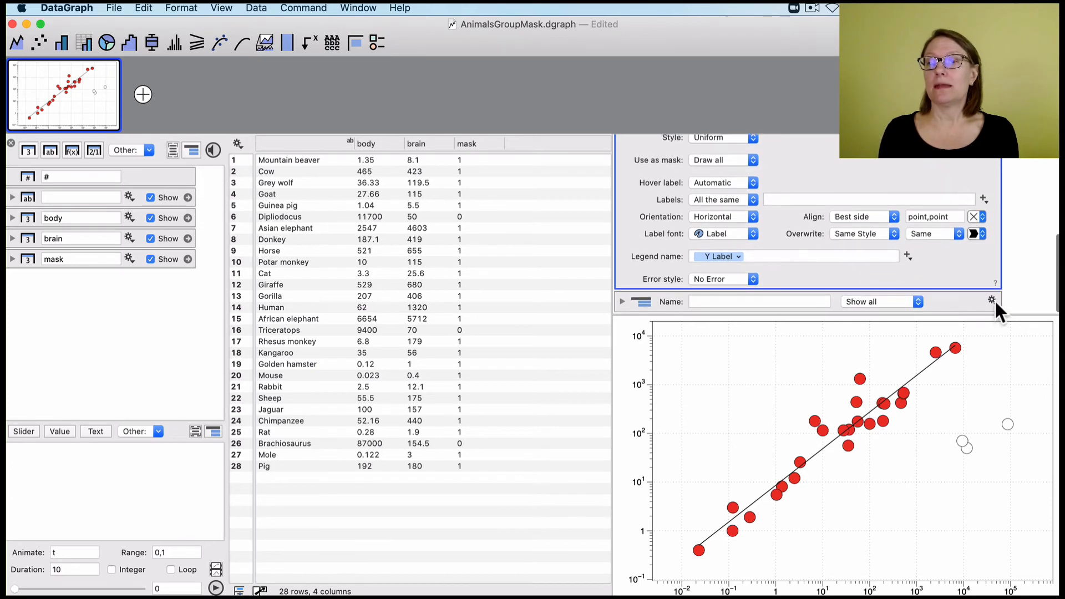
{"action": "left_click", "coordinate": [993, 299]}
{"action": "left_click", "coordinate": [1003, 314]}
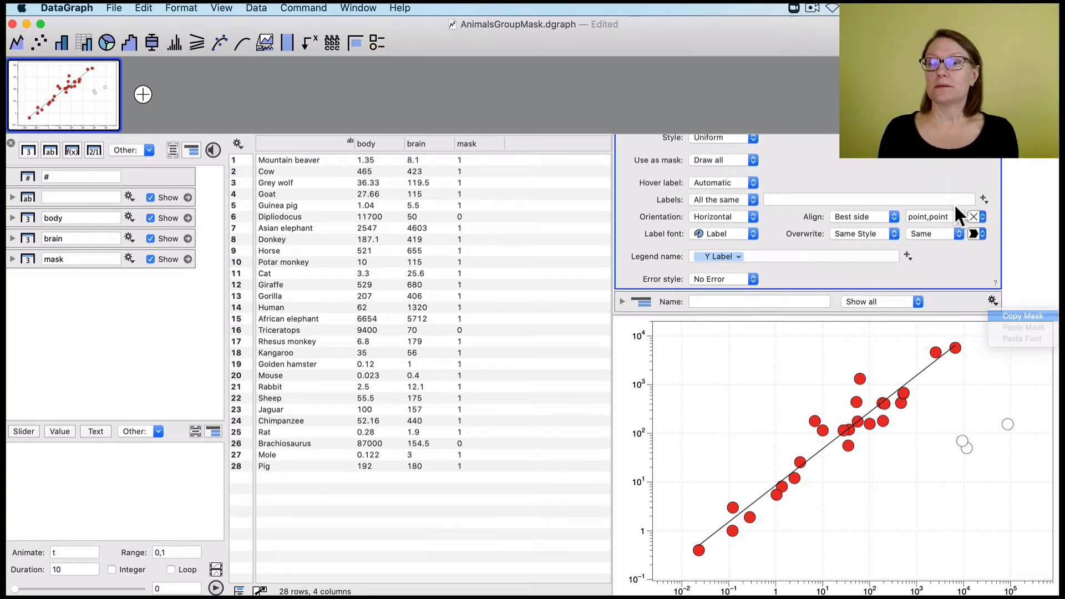
{"action": "scroll", "coordinate": [954, 203], "scroll_direction": "up", "scroll_amount": 5}
{"action": "left_click", "coordinate": [991, 181]}
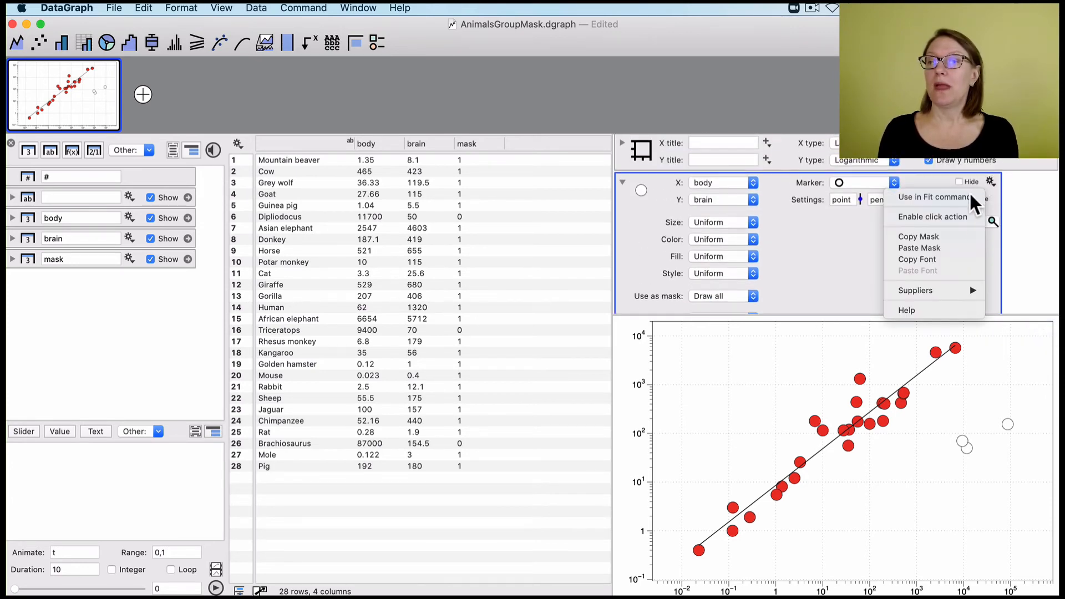
{"action": "left_click", "coordinate": [948, 248]}
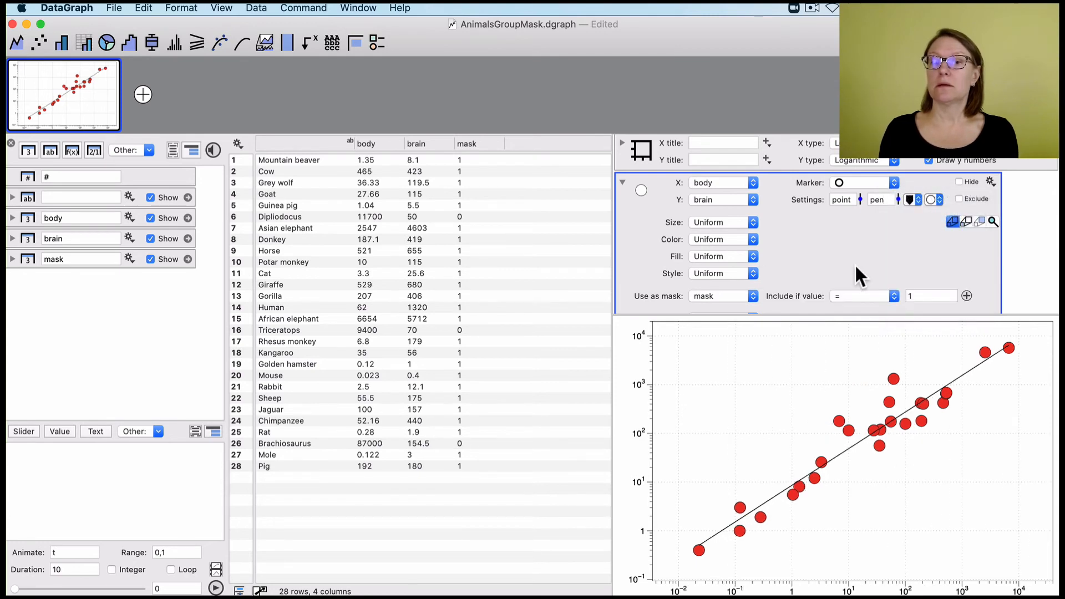
Step: Change the ungrouped points command's mask condition to ≠ so only rows whose mask value differs from 1 are drawn
{"action": "scroll", "coordinate": [854, 264], "scroll_direction": "down", "scroll_amount": 2}
{"action": "left_click", "coordinate": [872, 259]}
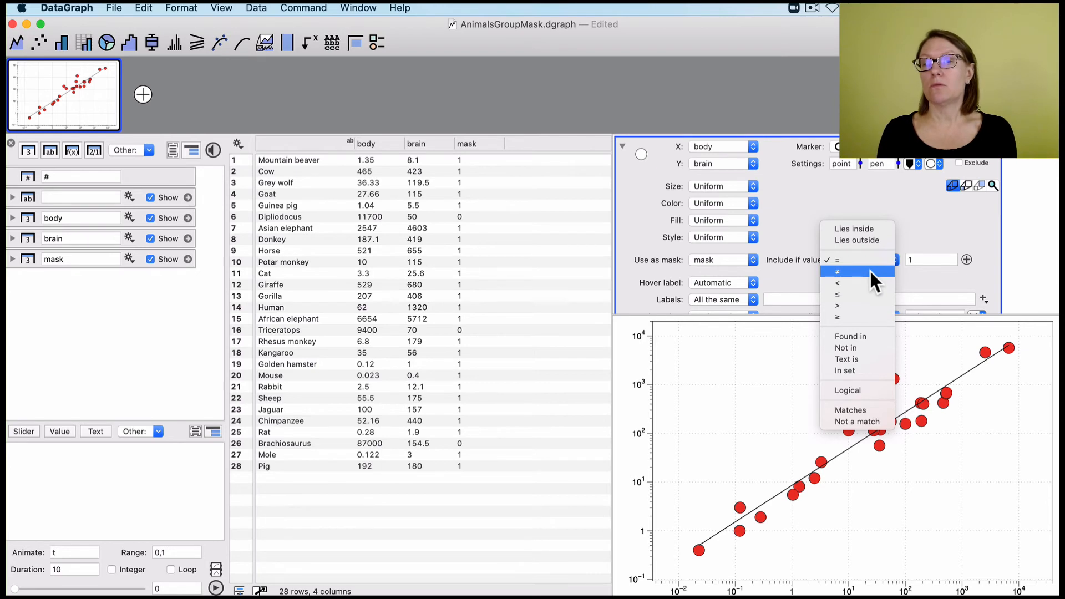
{"action": "left_click", "coordinate": [870, 271]}
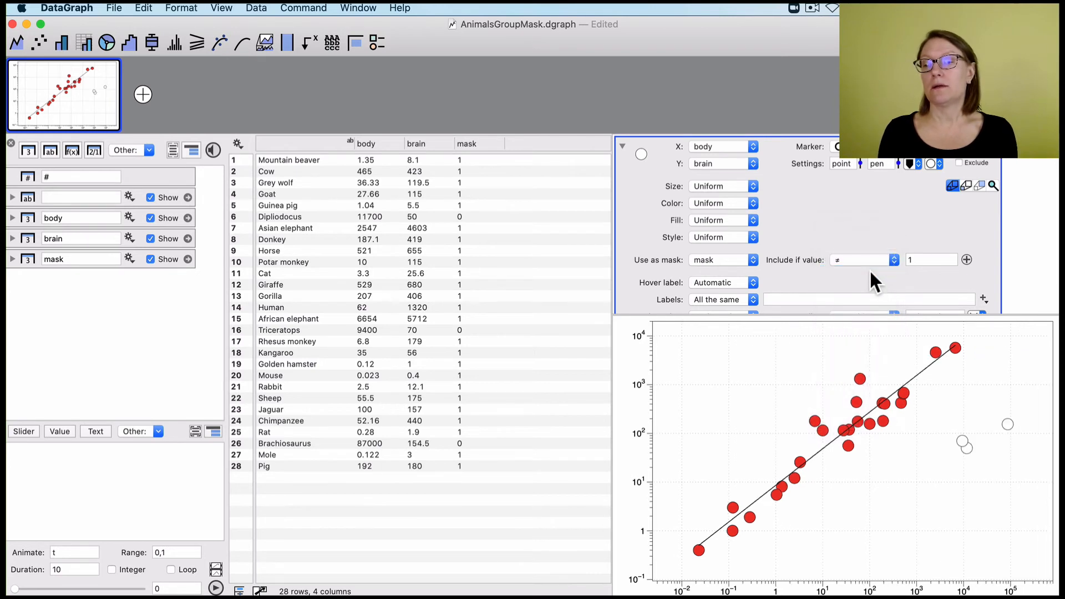
{"action": "left_click", "coordinate": [623, 145]}
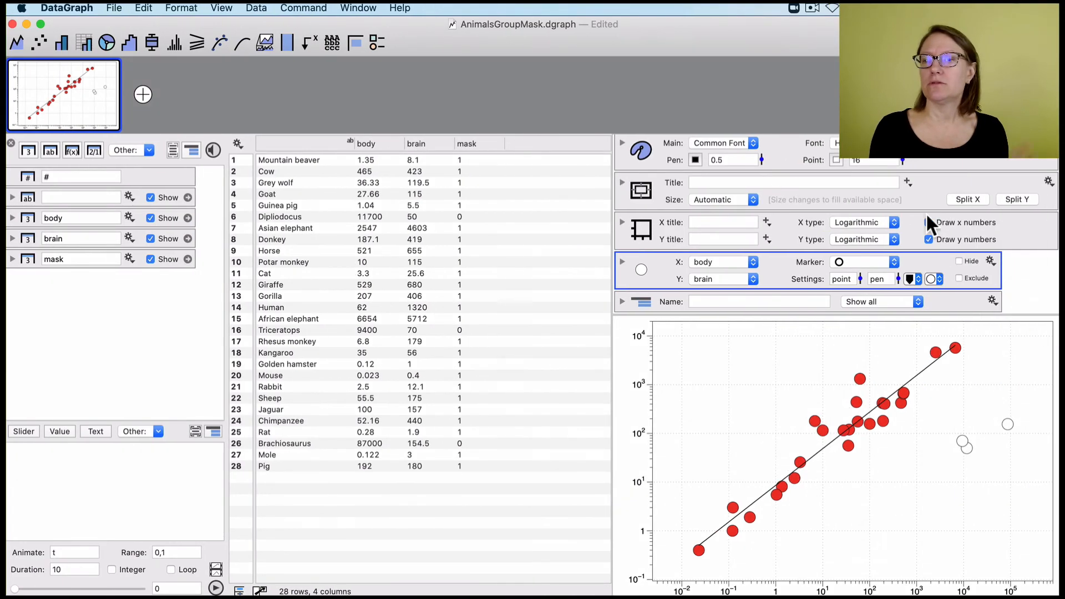
Step: Expand the group and add two more empty conditions to its shared mask
{"action": "left_click", "coordinate": [629, 300]}
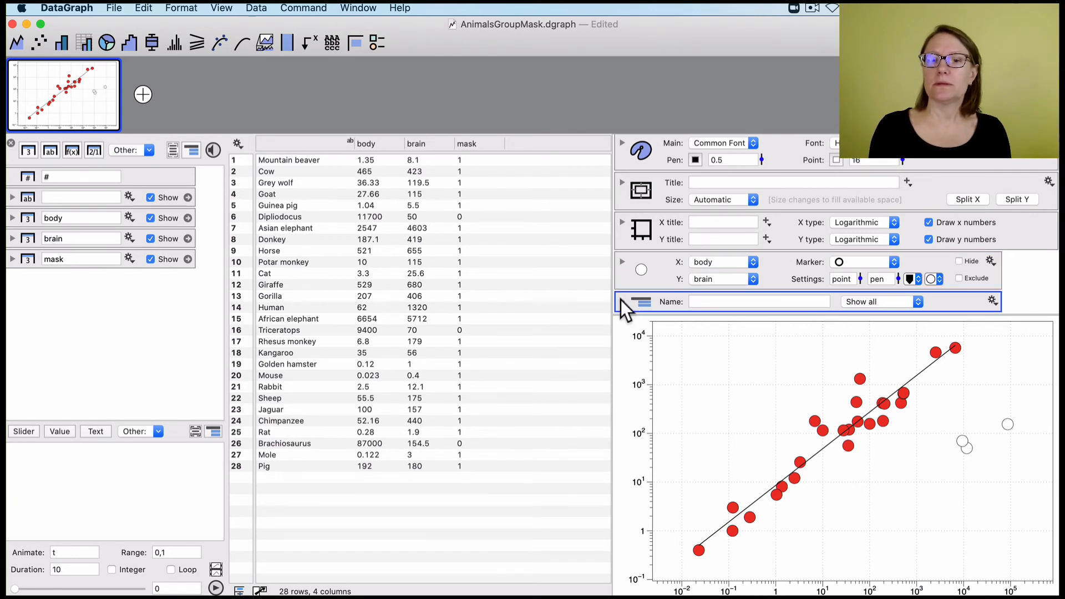
{"action": "left_click", "coordinate": [622, 301]}
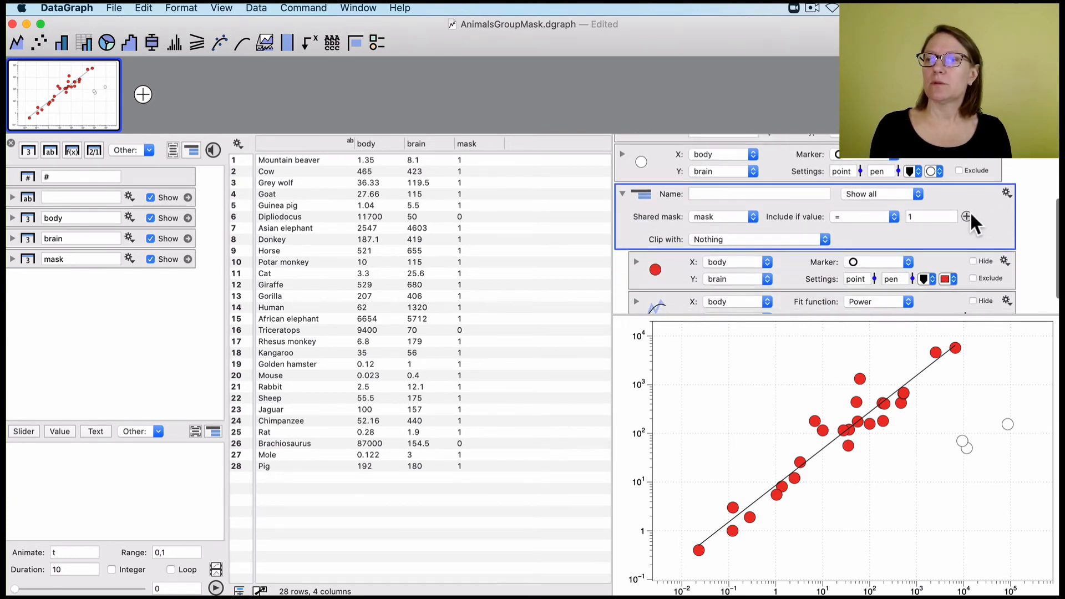
{"action": "left_click", "coordinate": [967, 216]}
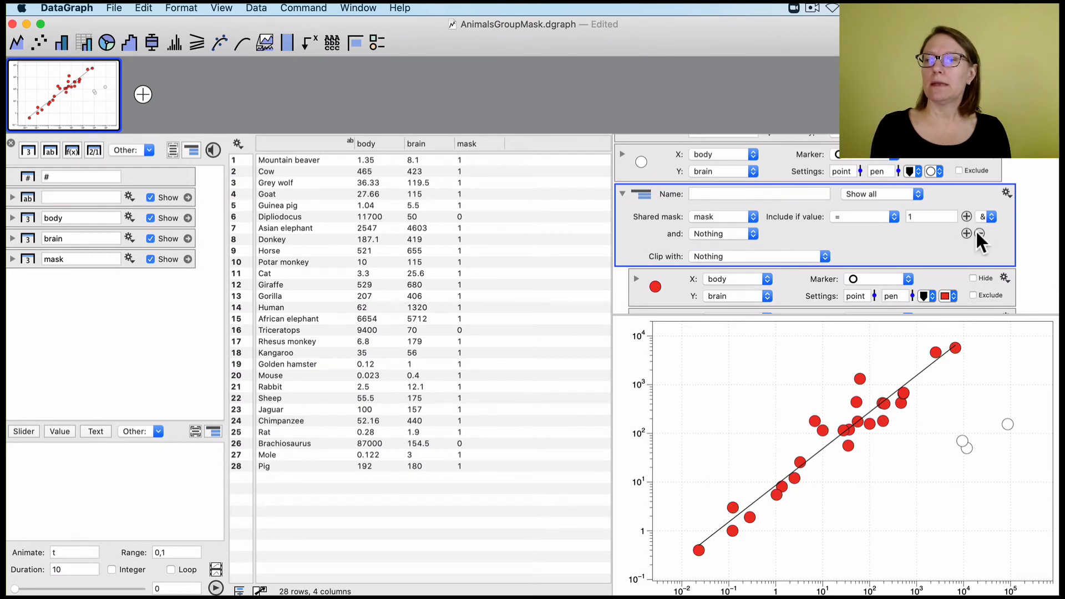
{"action": "left_click", "coordinate": [967, 234]}
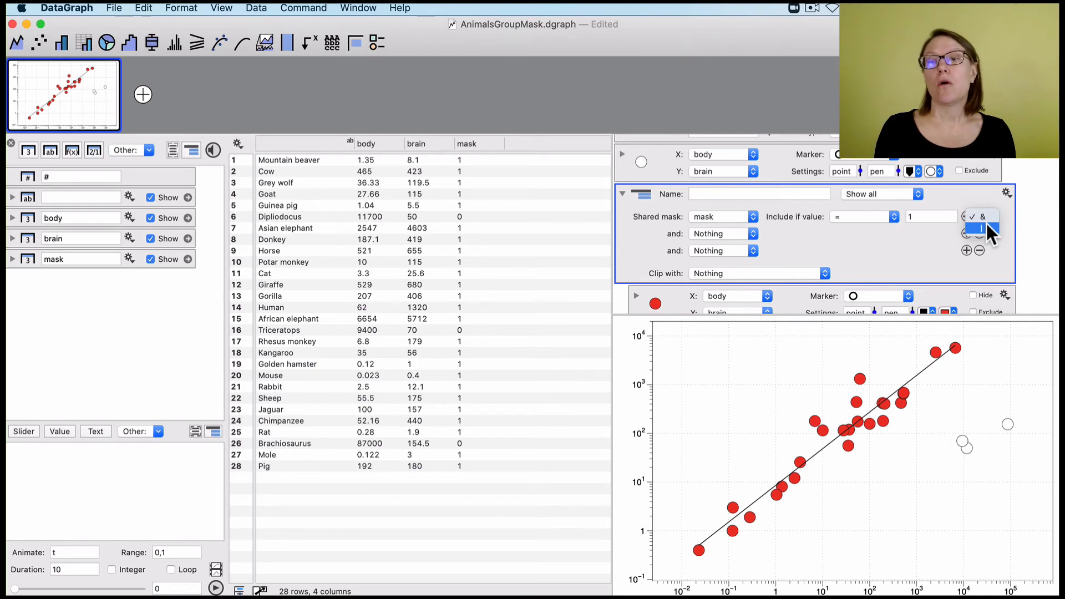
Step: Try combining the group's mask conditions with or (|), and return the operator to &
{"action": "left_click", "coordinate": [986, 227]}
{"action": "left_click", "coordinate": [991, 213]}
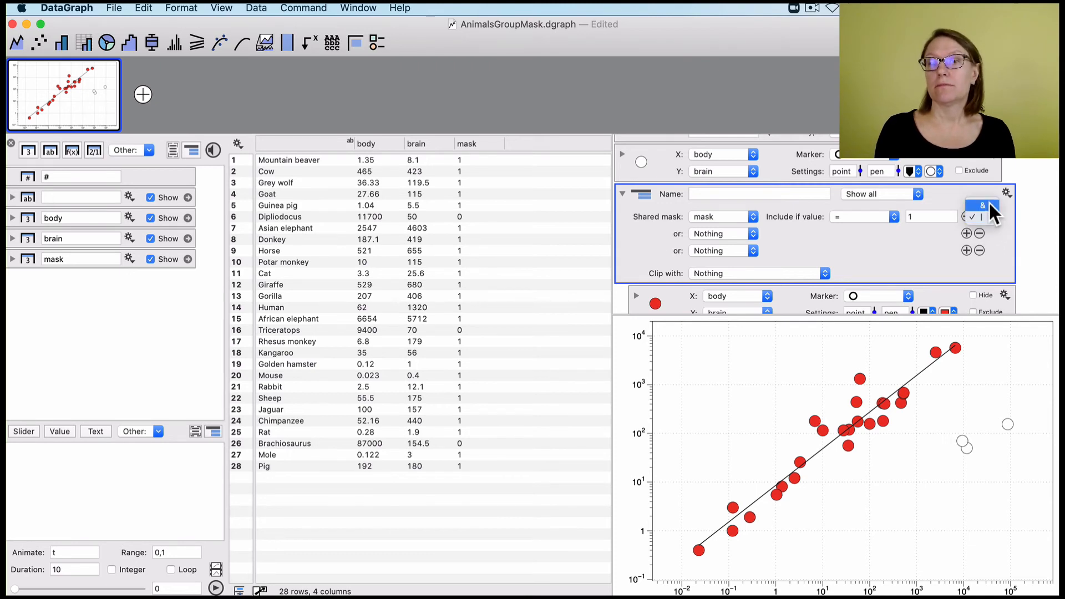
{"action": "left_click", "coordinate": [989, 202]}
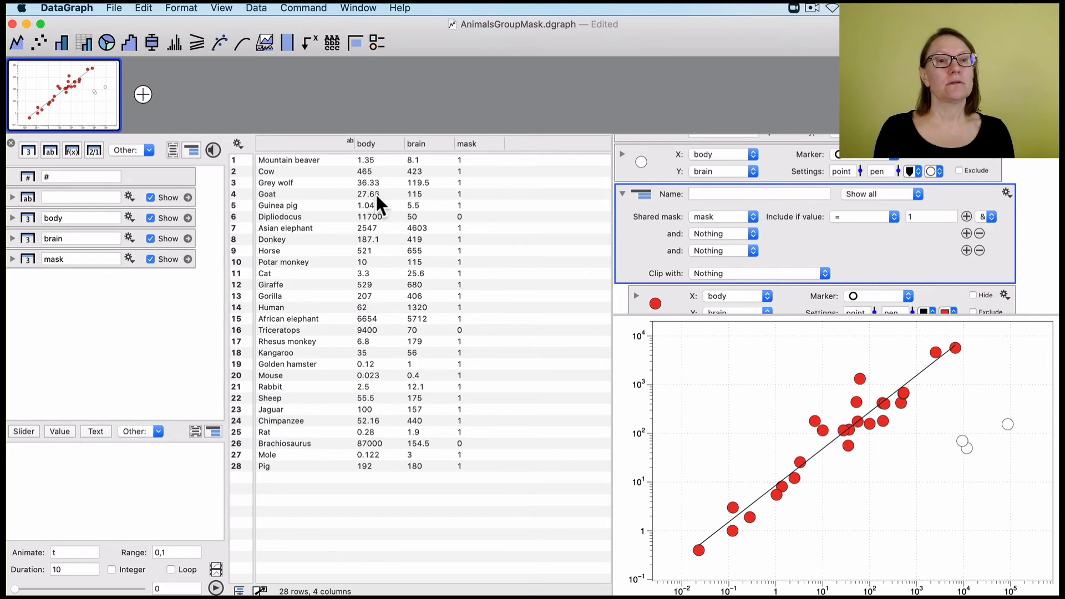
Step: Switch to Mask Country.dgraph and place its points command in a new group
{"action": "left_click", "coordinate": [362, 7]}
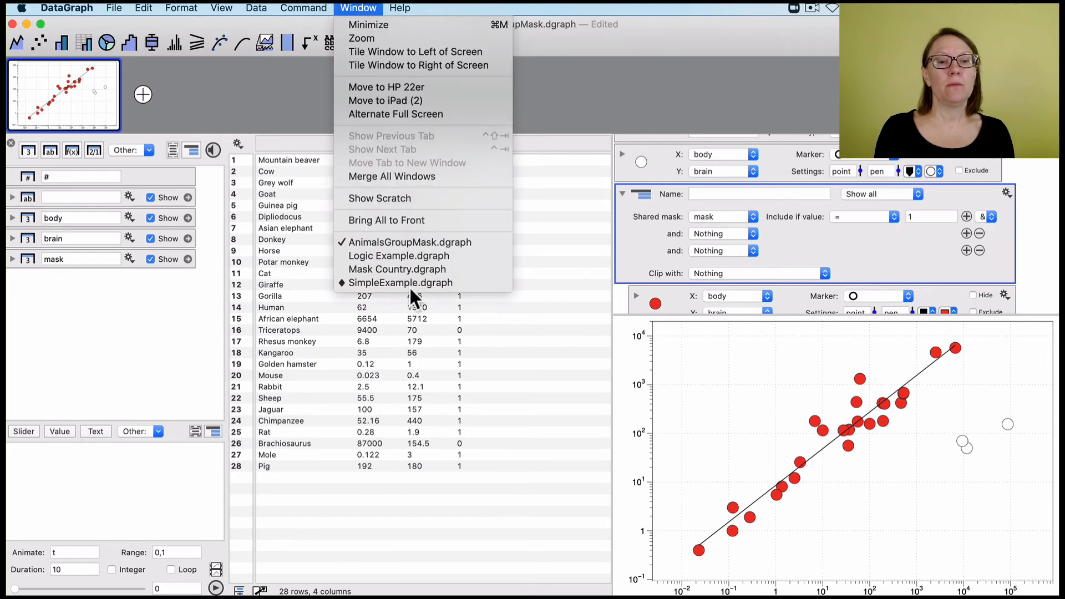
{"action": "left_click", "coordinate": [410, 269]}
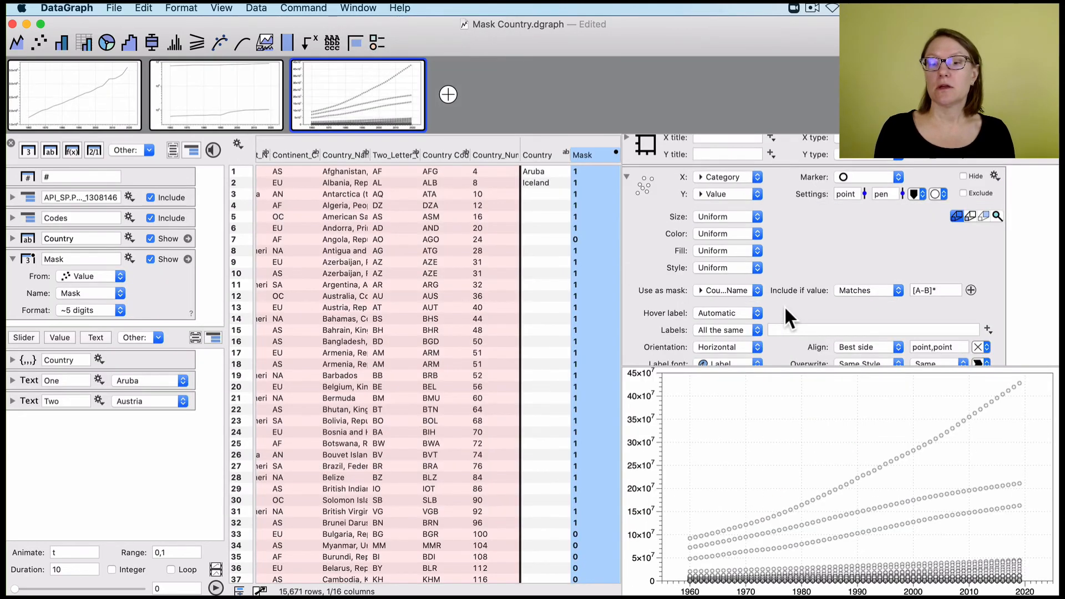
{"action": "scroll", "coordinate": [818, 226], "scroll_direction": "up", "scroll_amount": 2}
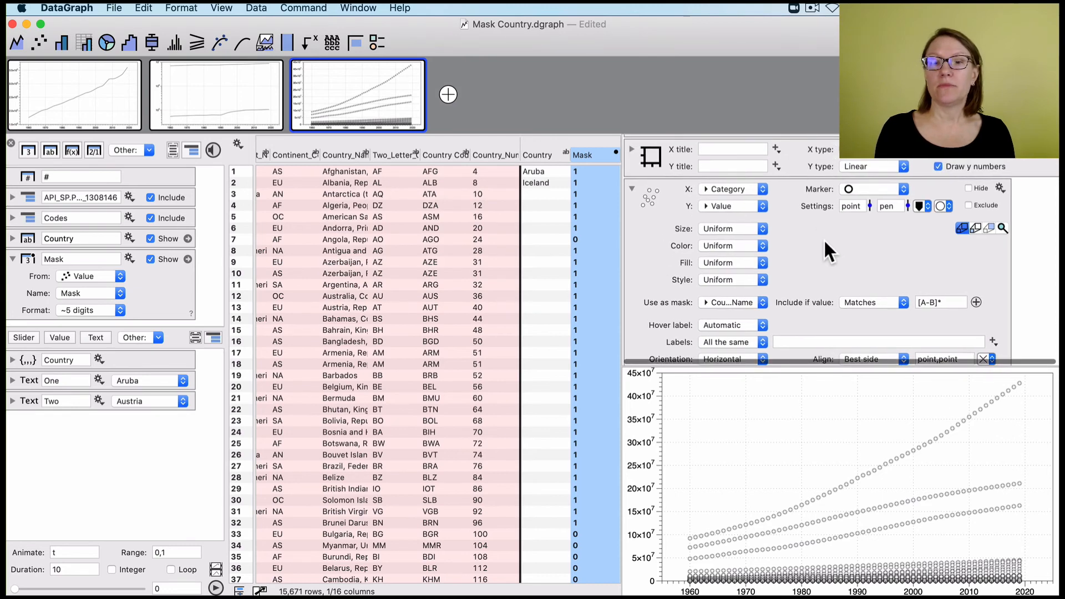
{"action": "scroll", "coordinate": [824, 243], "scroll_direction": "up", "scroll_amount": 3}
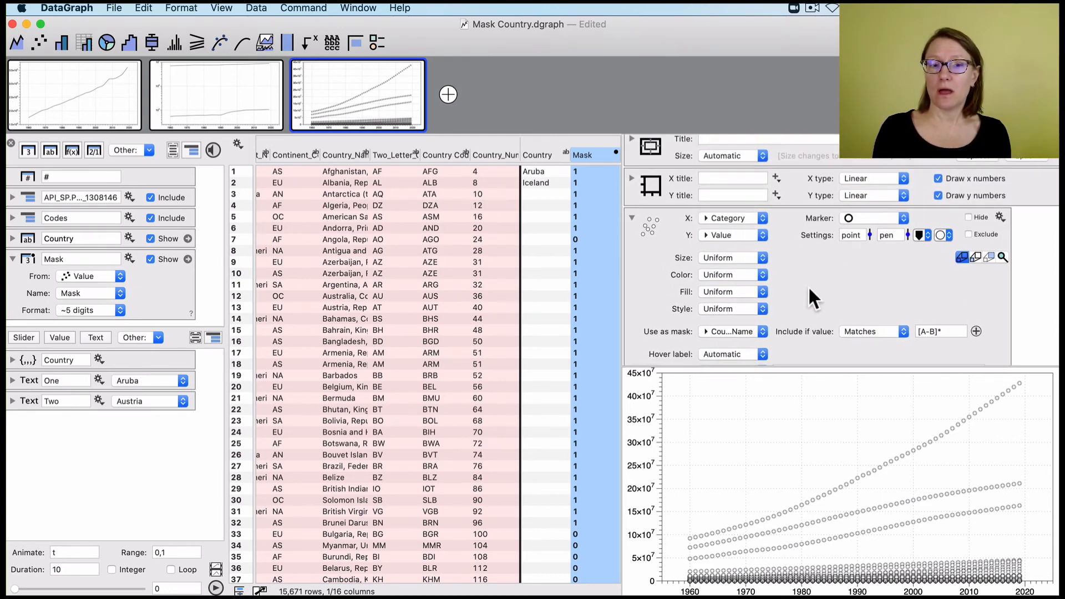
{"action": "scroll", "coordinate": [808, 285], "scroll_direction": "down", "scroll_amount": 2}
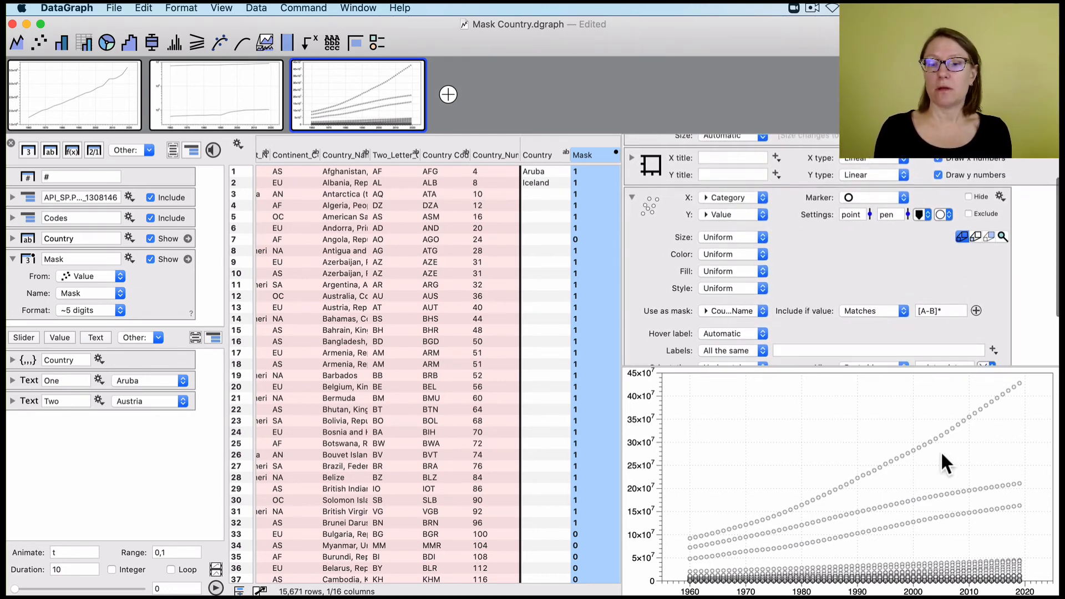
{"action": "left_click", "coordinate": [659, 235]}
{"action": "key", "text": "super+g"}
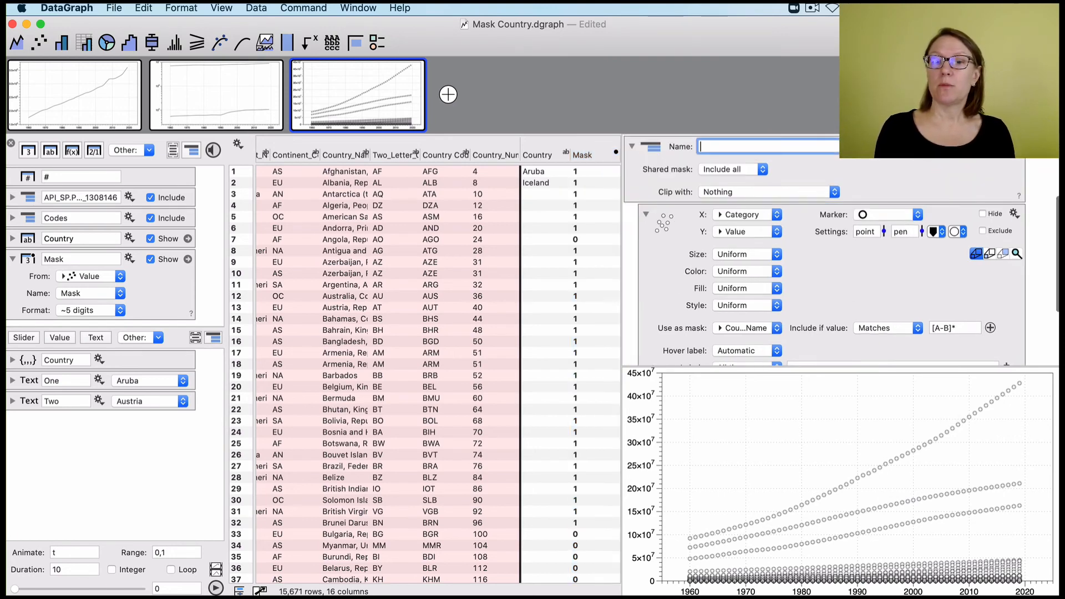
Step: Copy the mask of the points command and paste it into the enclosing group as the shared mask
{"action": "left_click", "coordinate": [645, 213]}
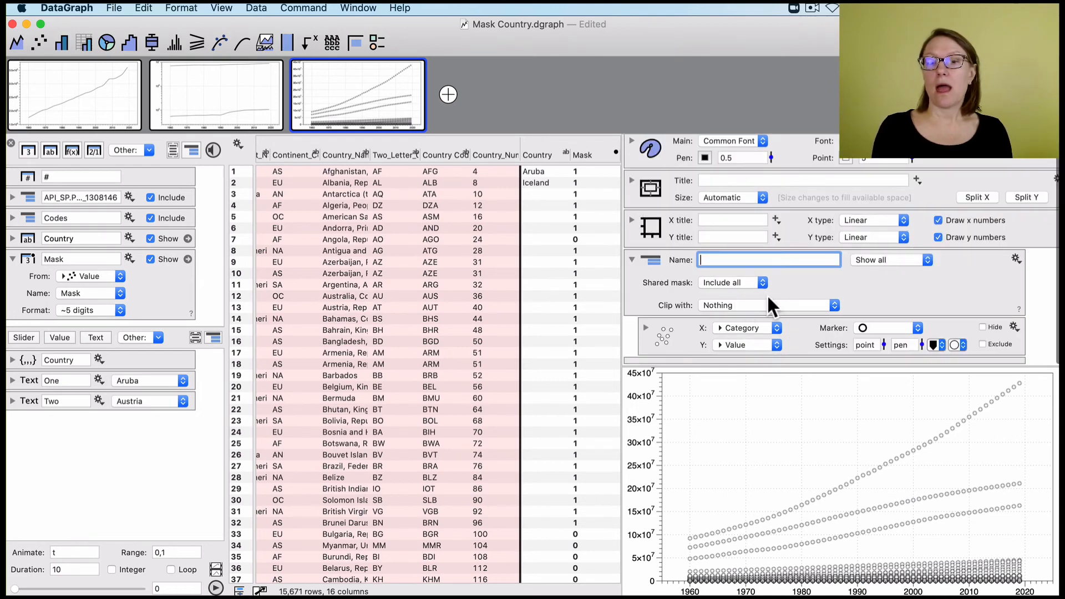
{"action": "left_click", "coordinate": [645, 327]}
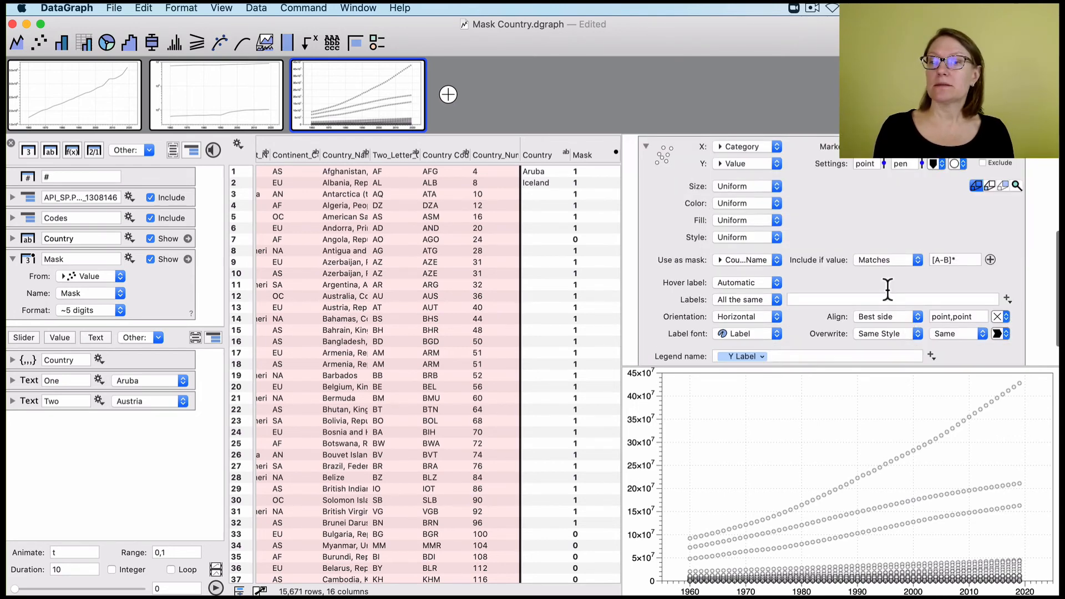
{"action": "scroll", "coordinate": [875, 277], "scroll_direction": "up", "scroll_amount": 3}
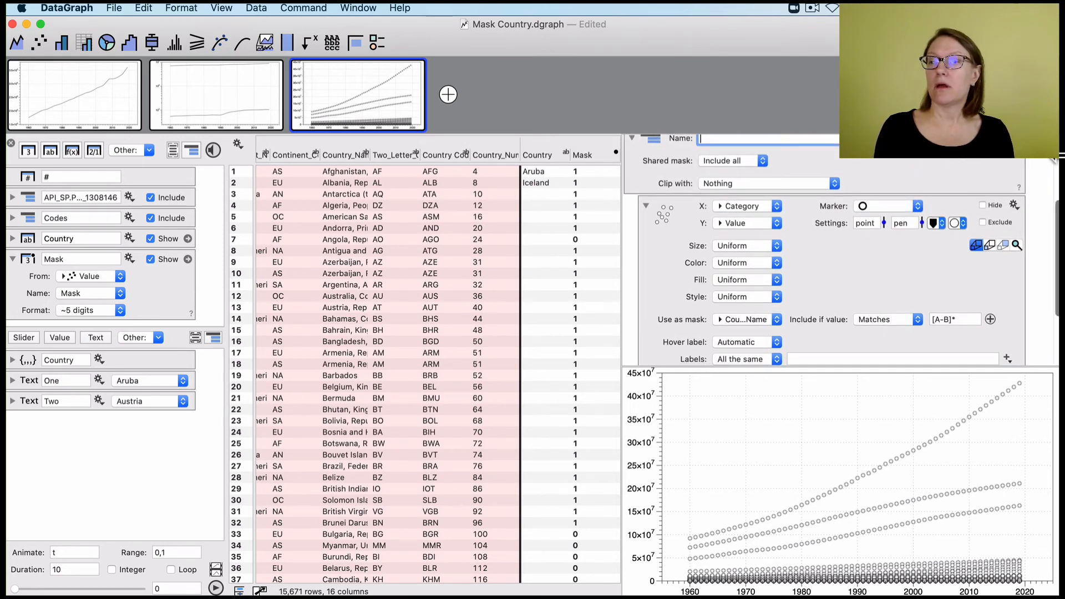
{"action": "left_click", "coordinate": [1012, 203]}
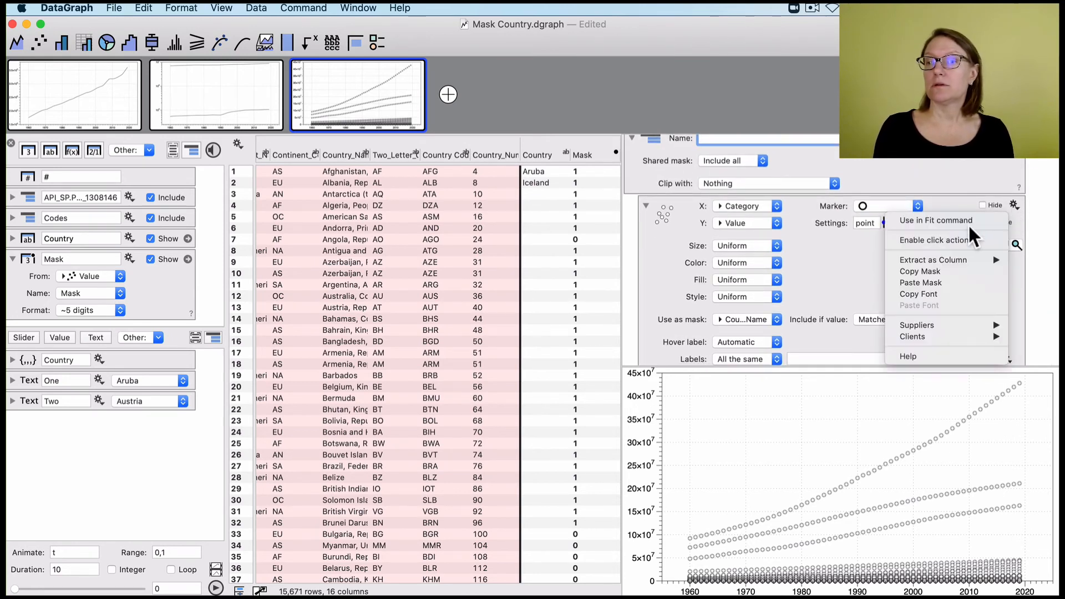
{"action": "left_click", "coordinate": [956, 271]}
{"action": "scroll", "coordinate": [831, 225], "scroll_direction": "up", "scroll_amount": 3}
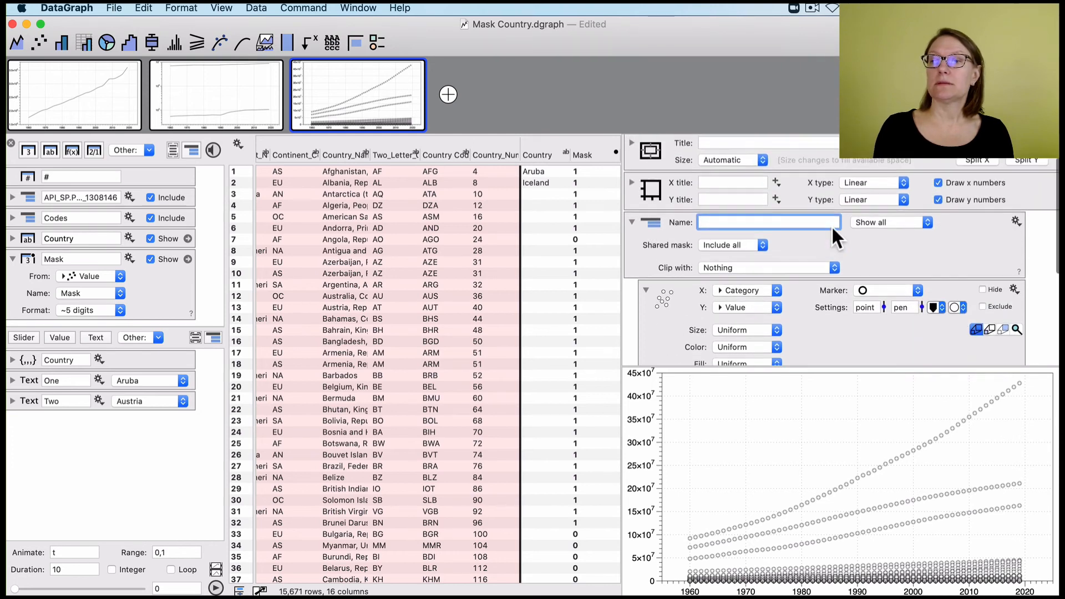
{"action": "left_click", "coordinate": [1018, 217]}
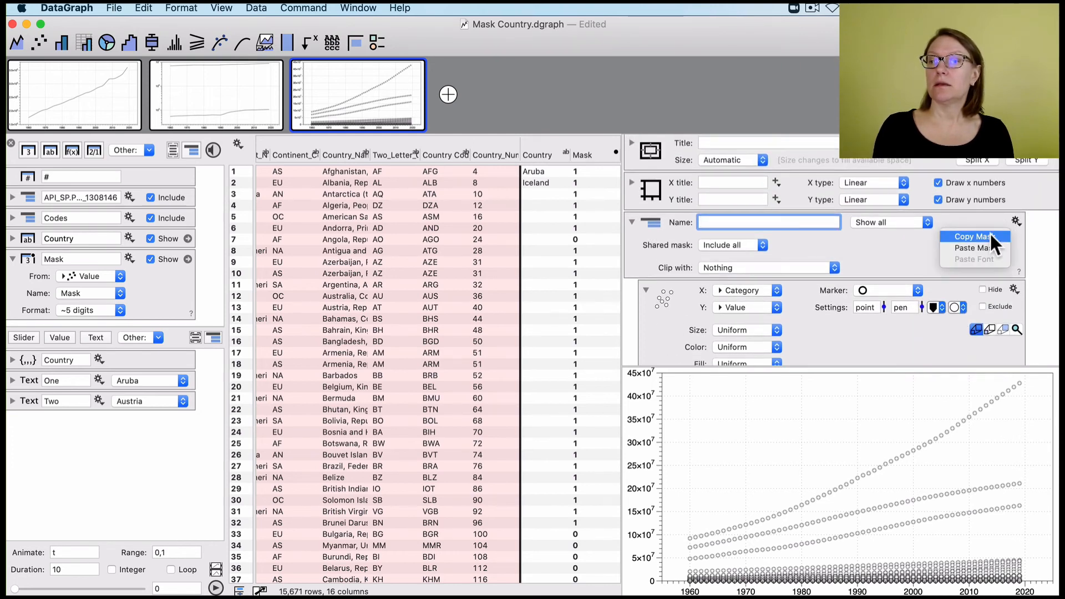
{"action": "left_click", "coordinate": [990, 245]}
Step: Set the grouped points command's own mask to draw all rows and collapse the command
{"action": "scroll", "coordinate": [843, 318], "scroll_direction": "down", "scroll_amount": 5}
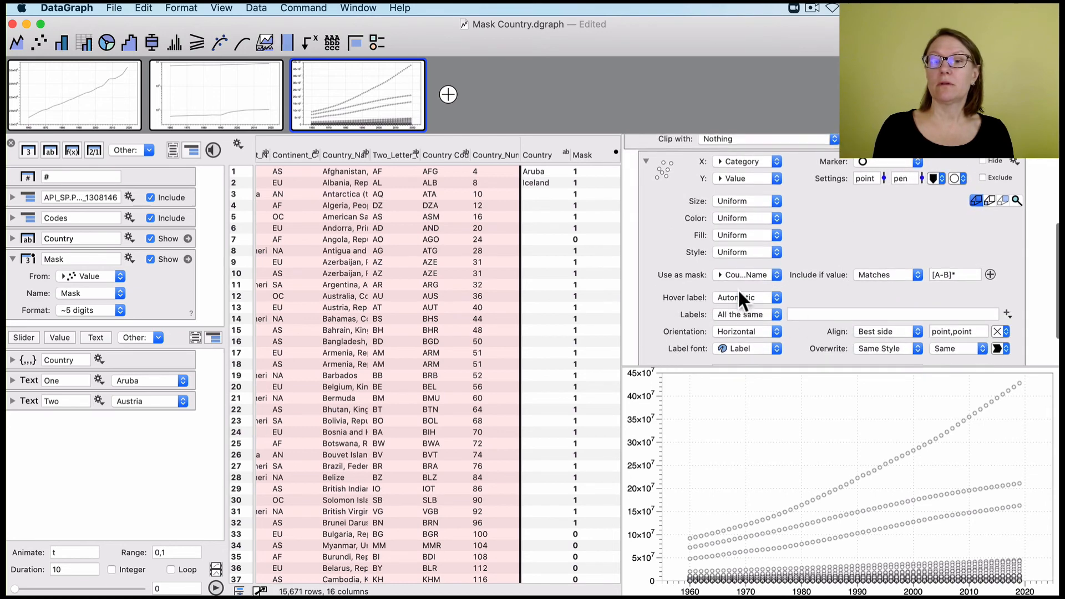
{"action": "left_click", "coordinate": [725, 273]}
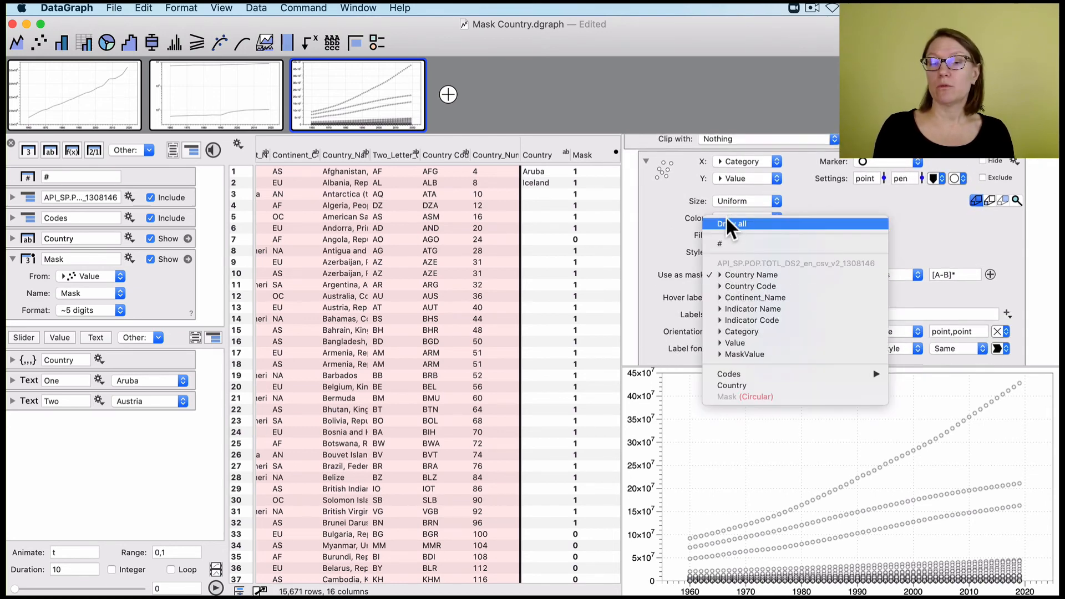
{"action": "left_click", "coordinate": [727, 222]}
{"action": "left_click", "coordinate": [646, 160]}
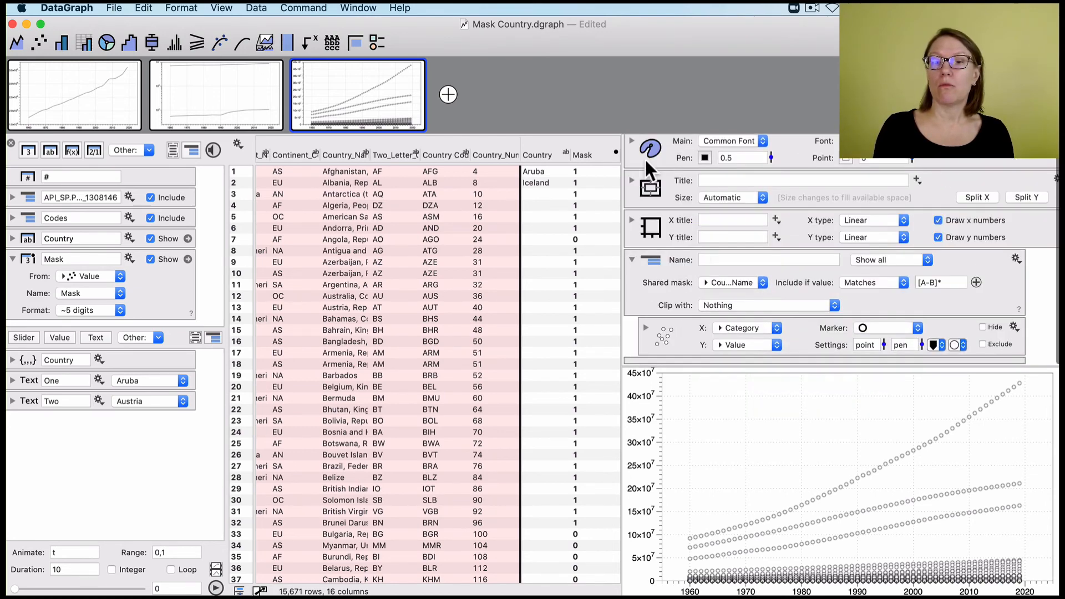
Step: Add a second condition to the group's shared mask, including rows where the Country column matches Iceland
{"action": "left_click", "coordinate": [975, 282]}
{"action": "left_click", "coordinate": [727, 299]}
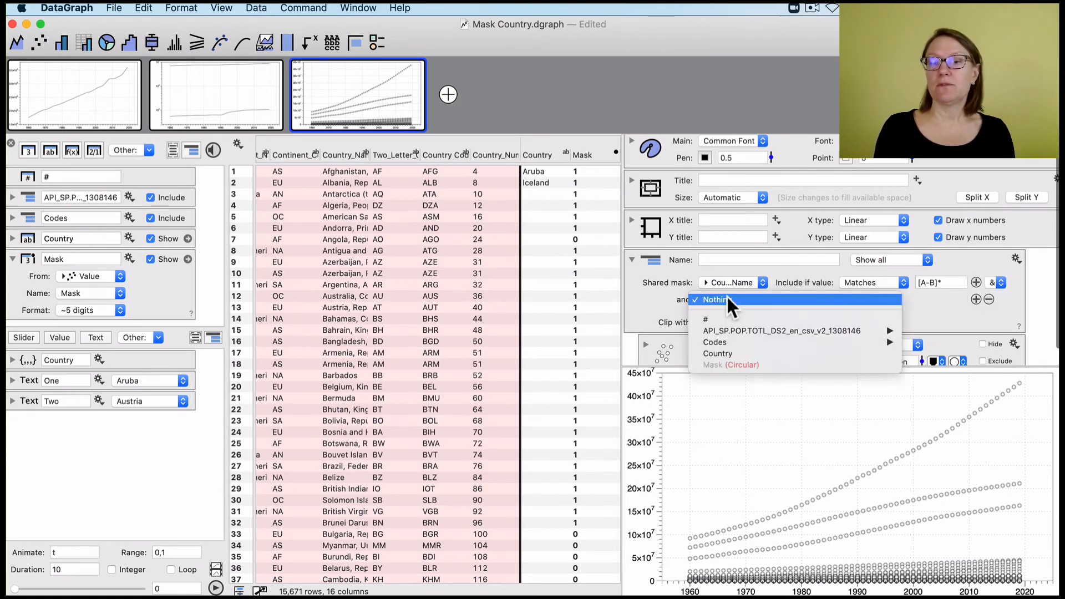
{"action": "mouse_move", "coordinate": [726, 344]}
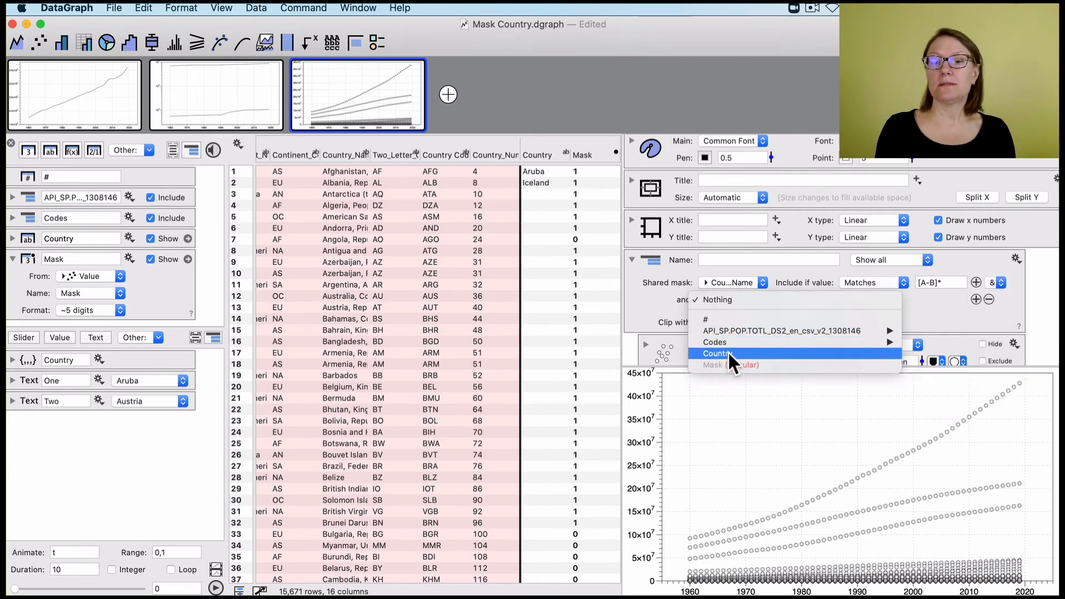
{"action": "left_click", "coordinate": [730, 353]}
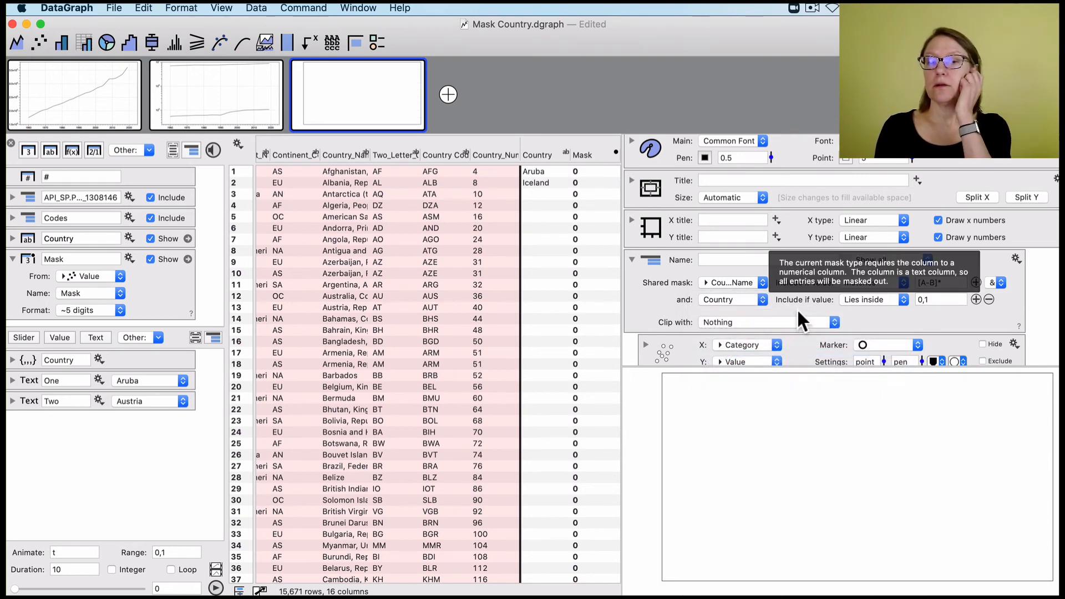
{"action": "left_click", "coordinate": [863, 299]}
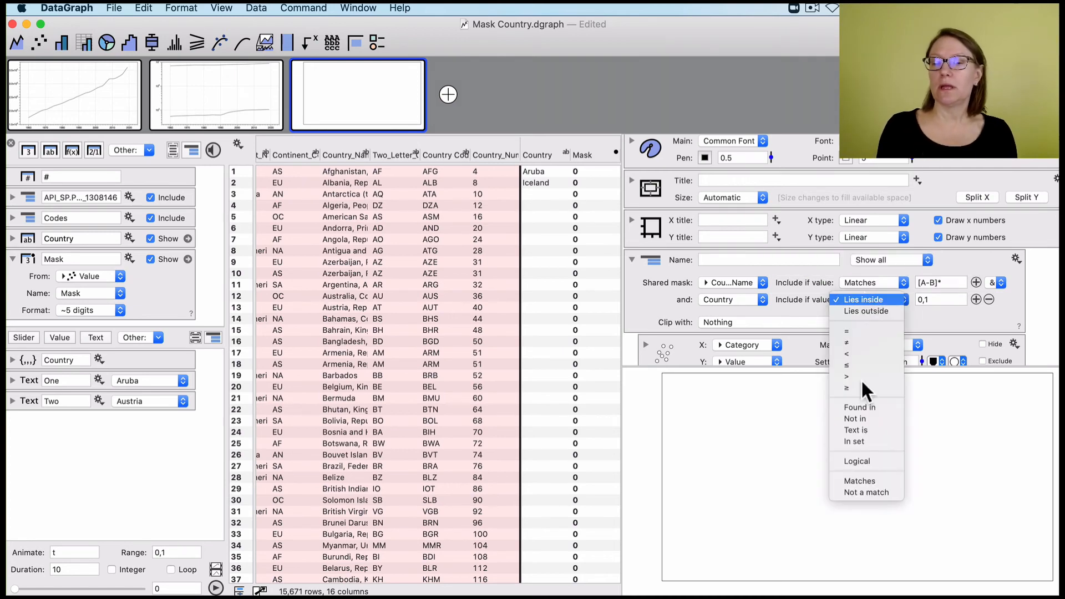
{"action": "left_click", "coordinate": [860, 480]}
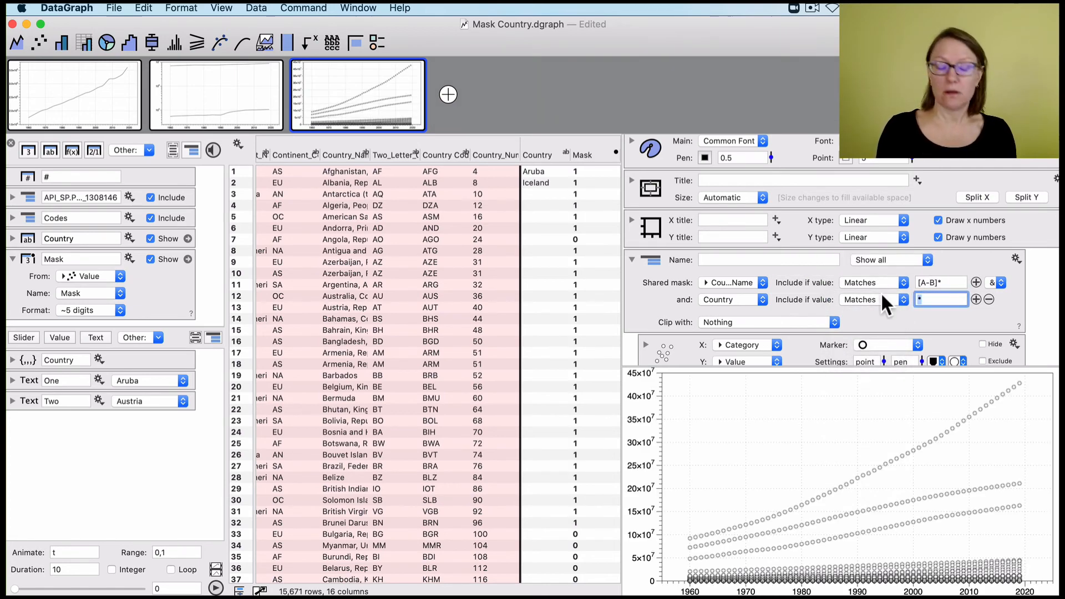
{"action": "type", "text": "Iceland"}
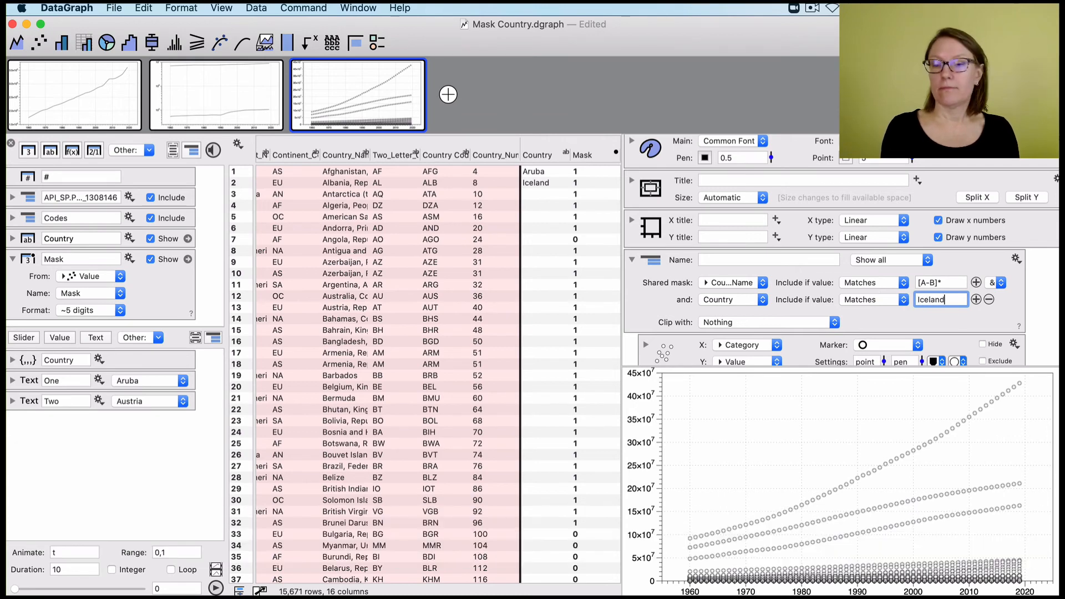
{"action": "key", "text": "Return"}
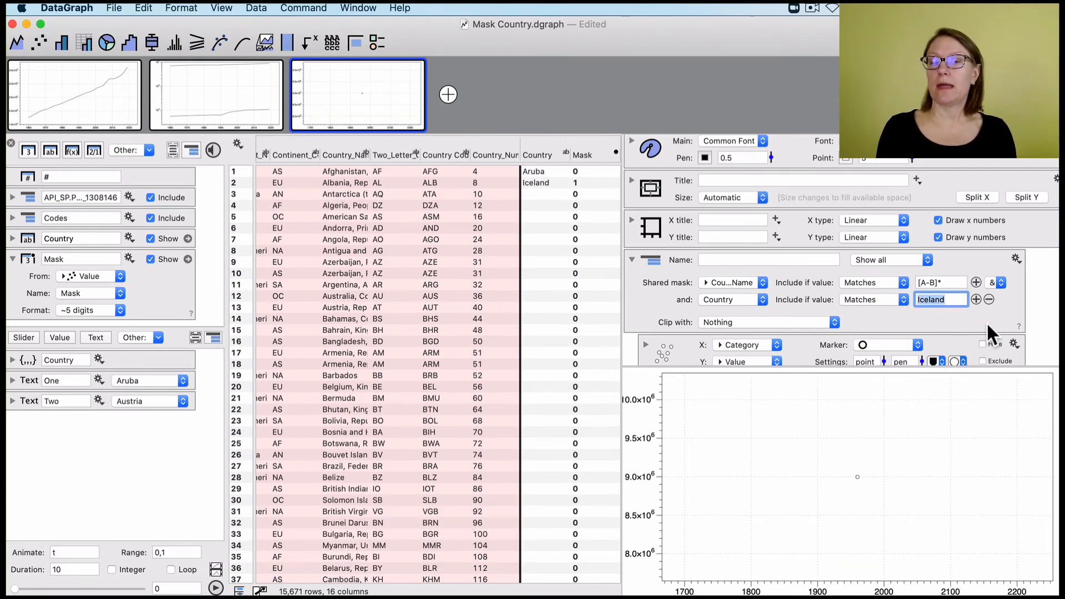
Step: Combine the group's two mask conditions with or (|), and remove the Iceland condition
{"action": "scroll", "coordinate": [857, 321], "scroll_direction": "down", "scroll_amount": 2}
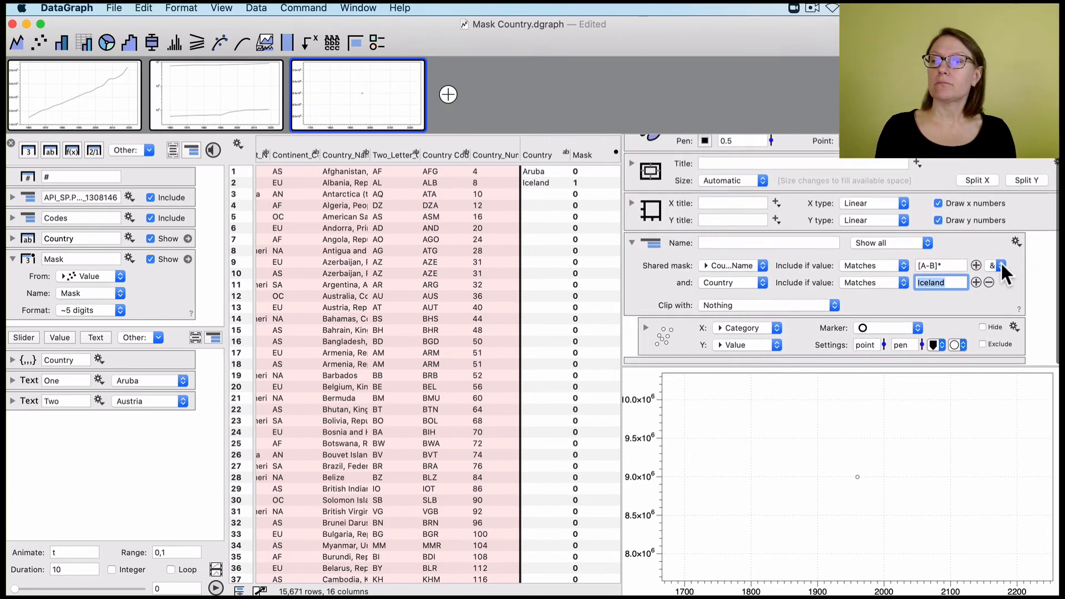
{"action": "left_click", "coordinate": [1001, 265]}
{"action": "left_click", "coordinate": [996, 276]}
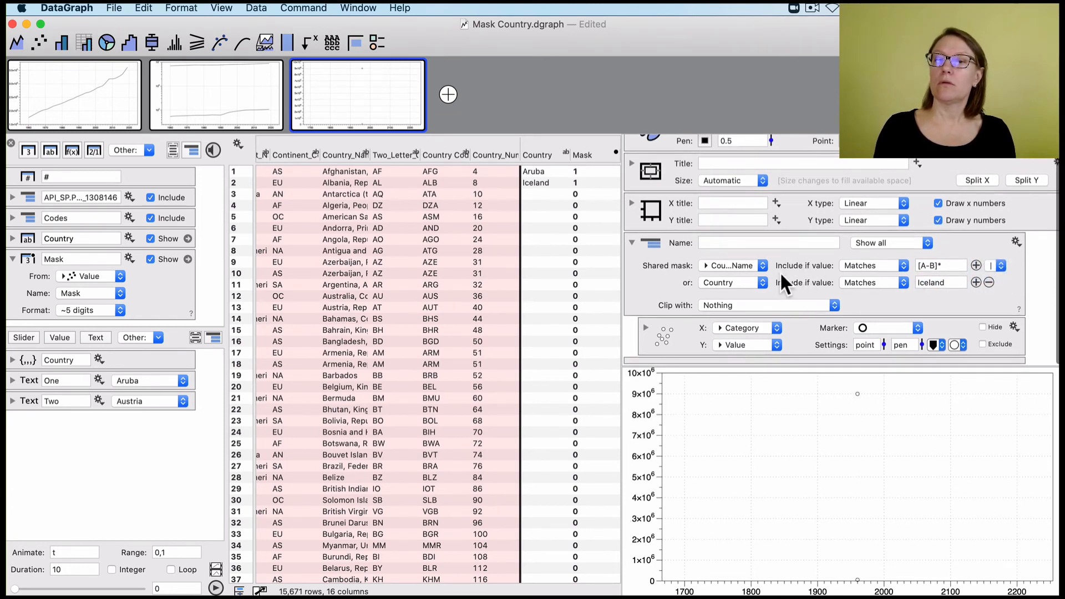
{"action": "left_click", "coordinate": [988, 282]}
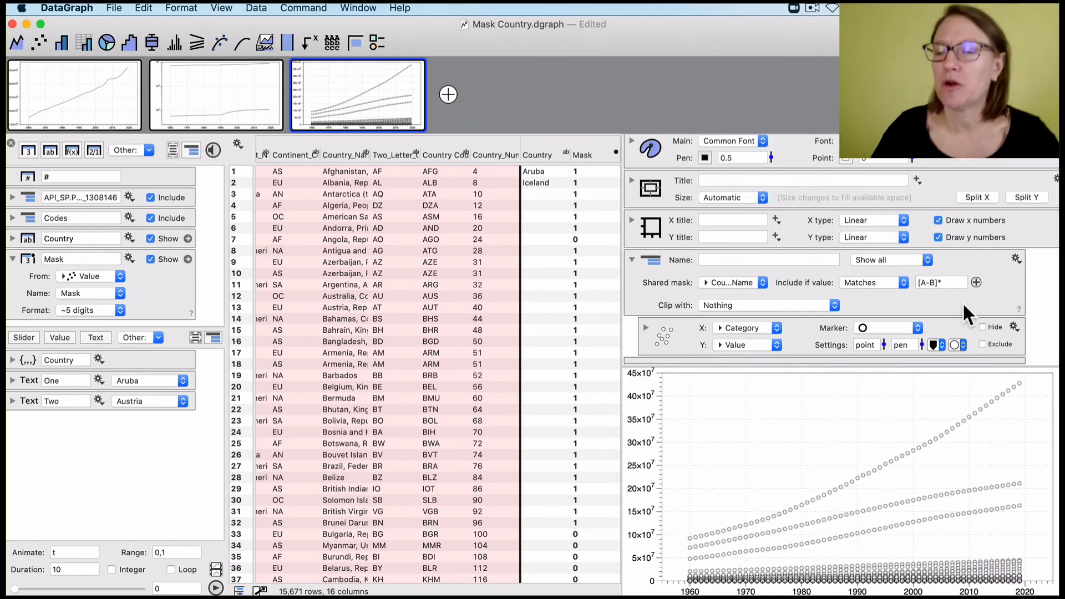
Step: Nest the masked group inside a new outer group and select the outer group
{"action": "left_click", "coordinate": [643, 268]}
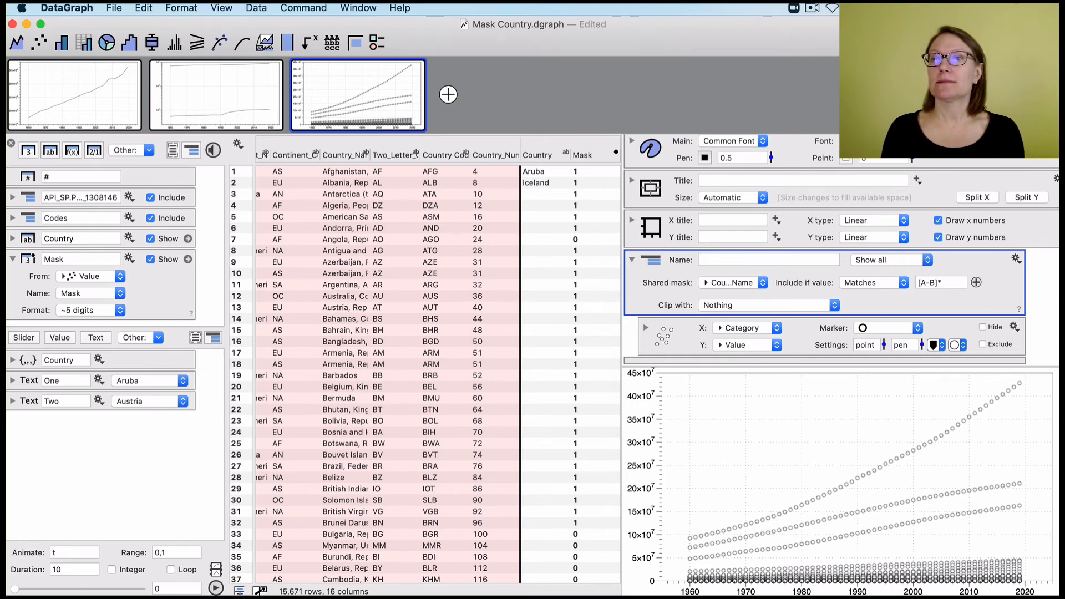
{"action": "key", "text": "super+g"}
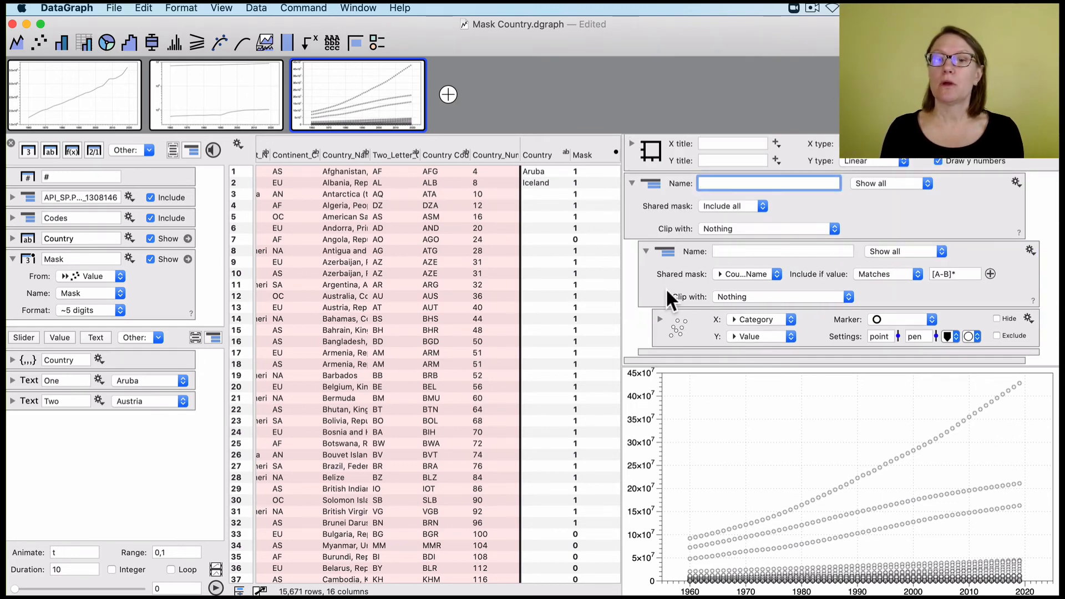
{"action": "left_click", "coordinate": [664, 221]}
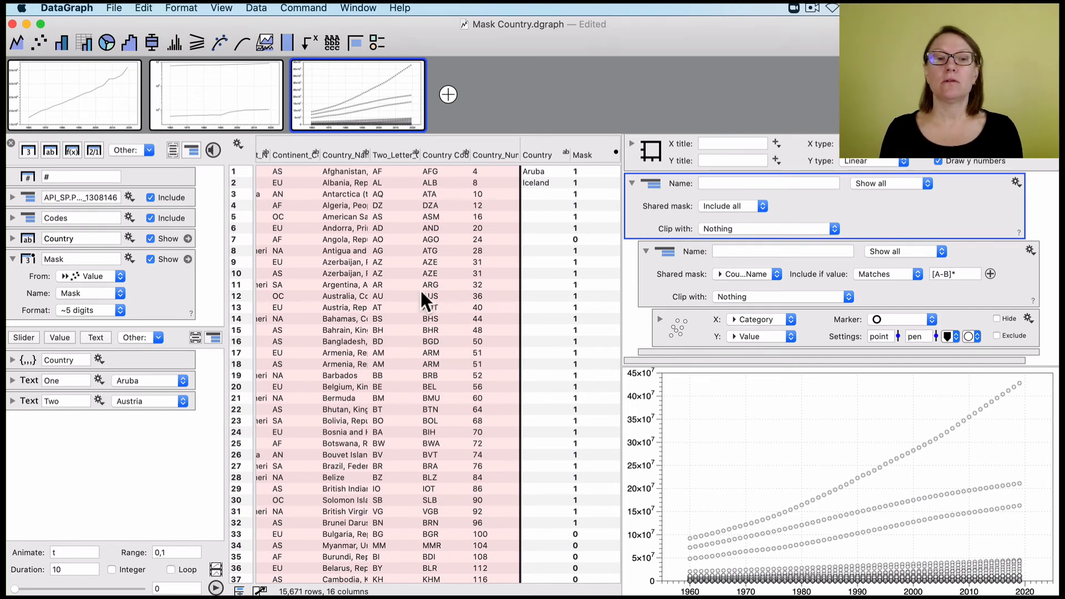
{"action": "scroll", "coordinate": [387, 305], "scroll_direction": "right", "scroll_amount": 6}
{"action": "scroll", "coordinate": [387, 305], "scroll_direction": "left", "scroll_amount": 6}
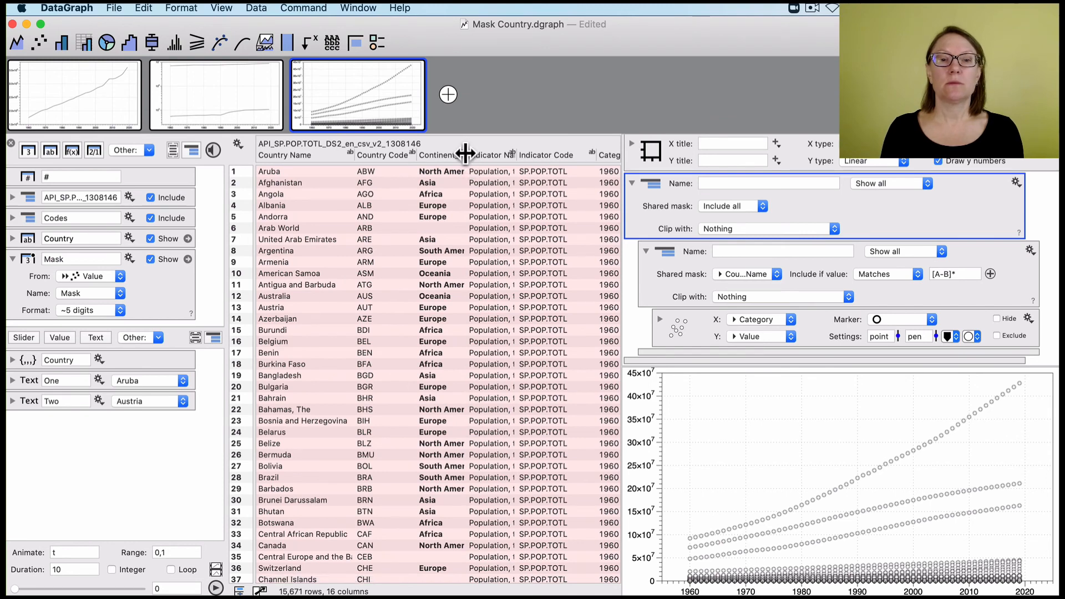
Step: Widen the Continent_Name column of the population table to show its full entries, and expand the Codes group's column list
{"action": "left_click_drag", "start_coordinate": [465, 155], "coordinate": [502, 158]}
{"action": "left_click", "coordinate": [471, 153]}
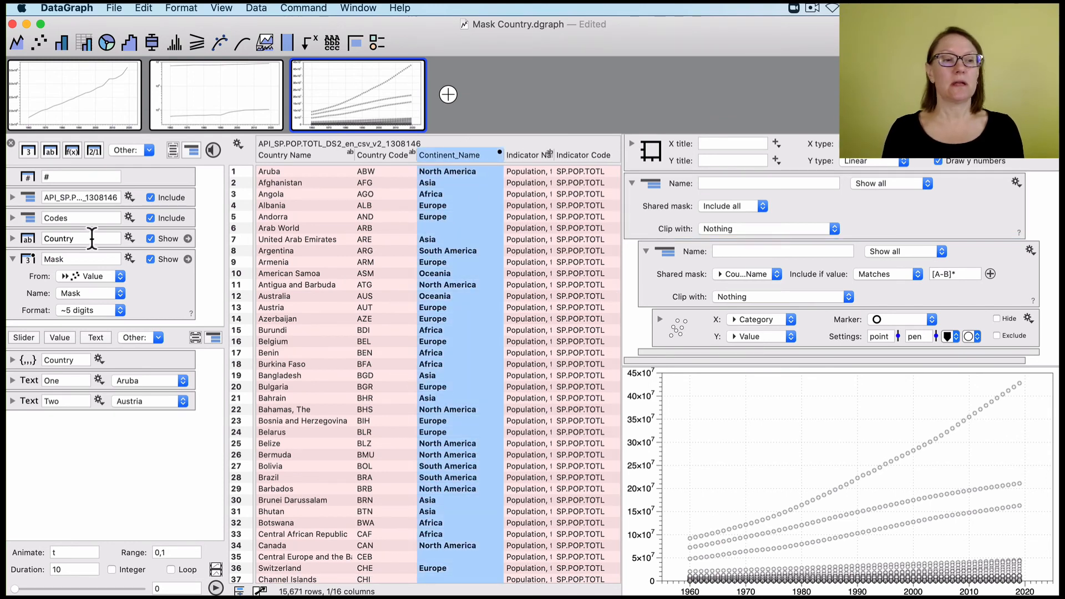
{"action": "left_click", "coordinate": [25, 215]}
{"action": "left_click", "coordinate": [13, 219]}
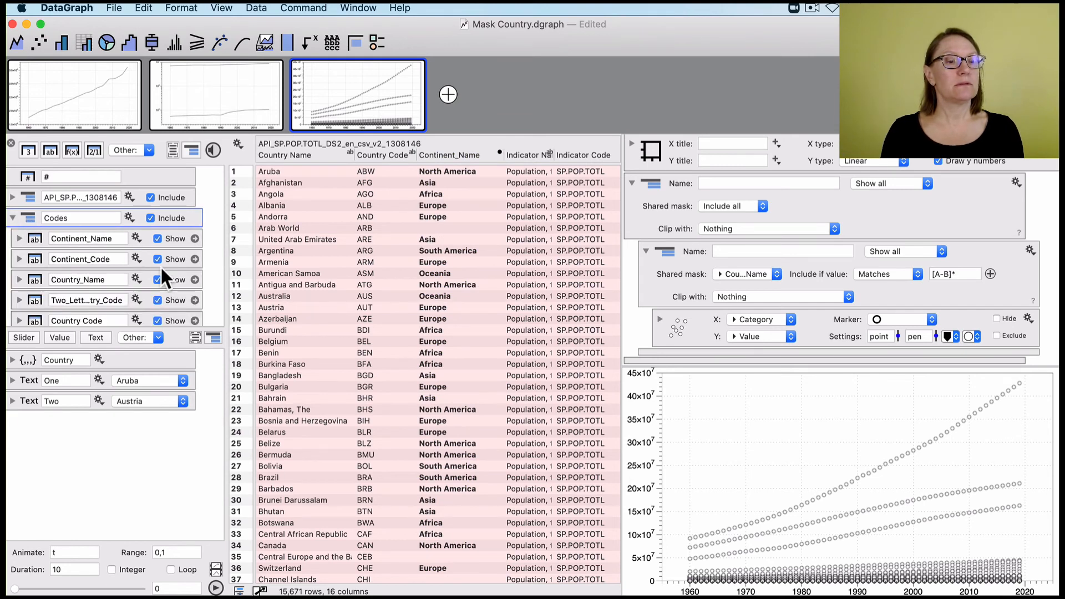
Step: Compare the country code and country name columns of the population table with those in the Codes group
{"action": "scroll", "coordinate": [161, 265], "scroll_direction": "down", "scroll_amount": 3}
{"action": "scroll", "coordinate": [161, 259], "scroll_direction": "up", "scroll_amount": 3}
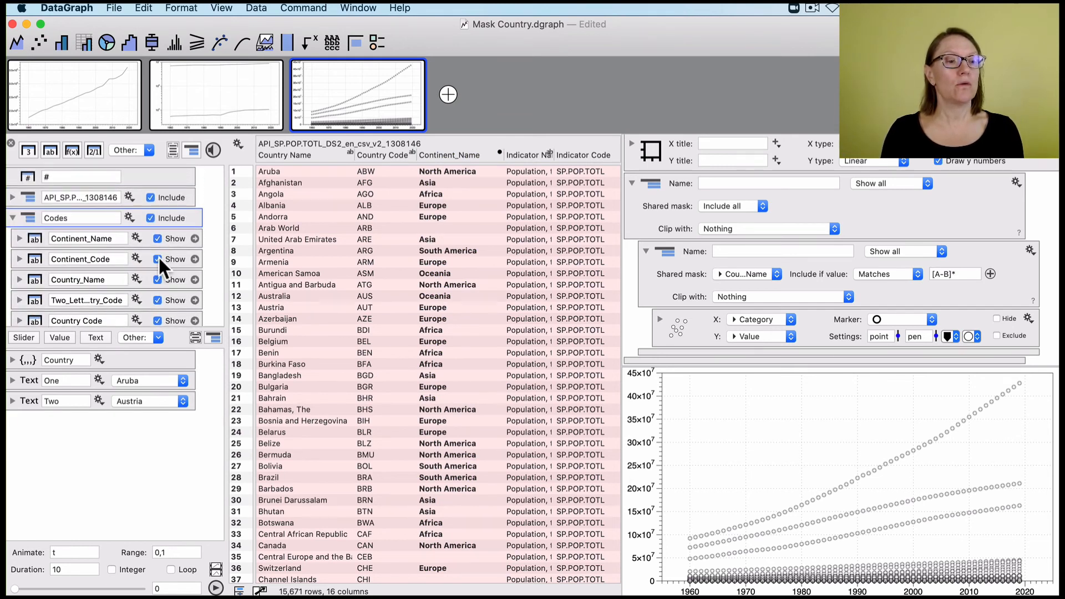
{"action": "left_click", "coordinate": [385, 155]}
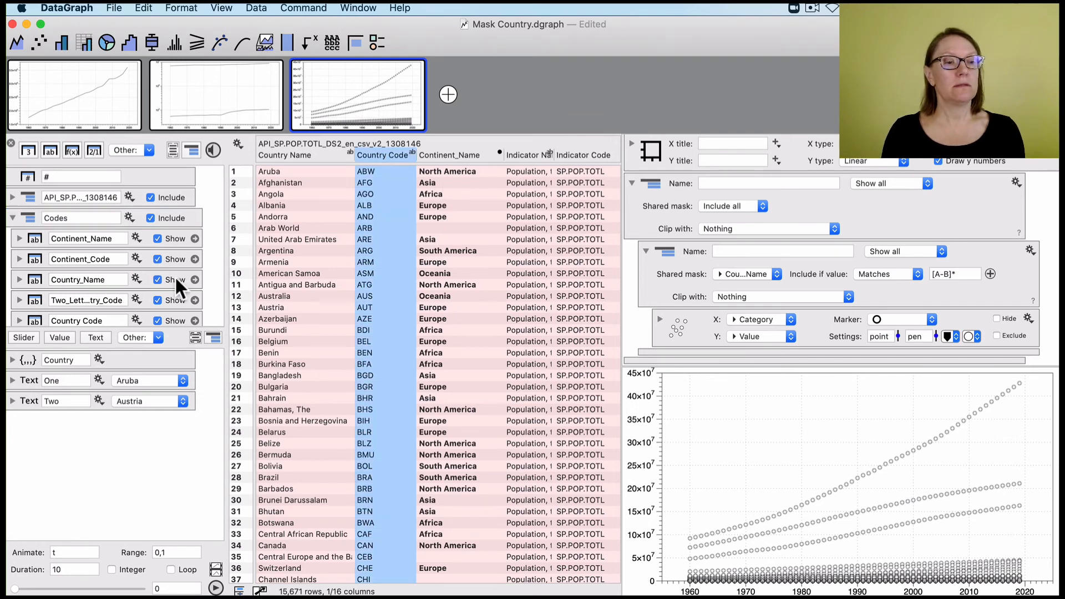
{"action": "left_click", "coordinate": [192, 258]}
{"action": "left_click", "coordinate": [191, 276]}
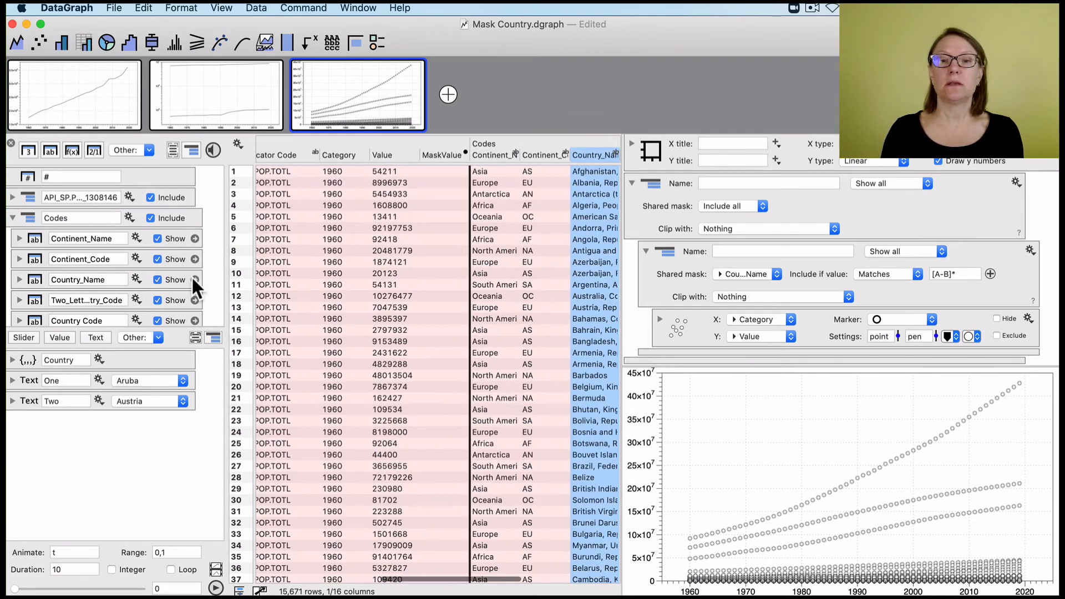
{"action": "scroll", "coordinate": [517, 239], "scroll_direction": "right", "scroll_amount": 3}
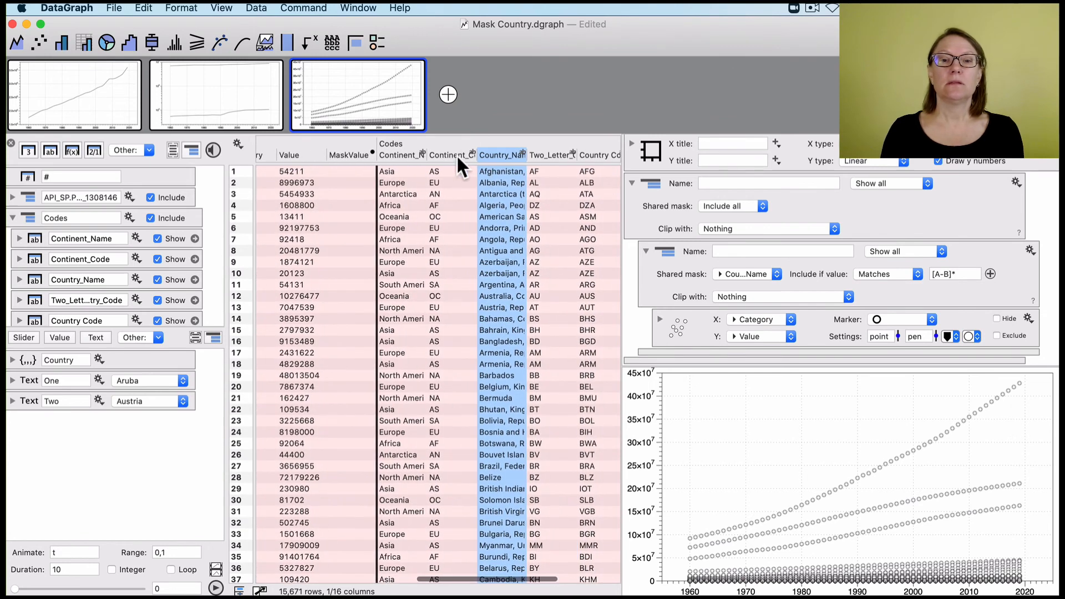
{"action": "left_click", "coordinate": [601, 150]}
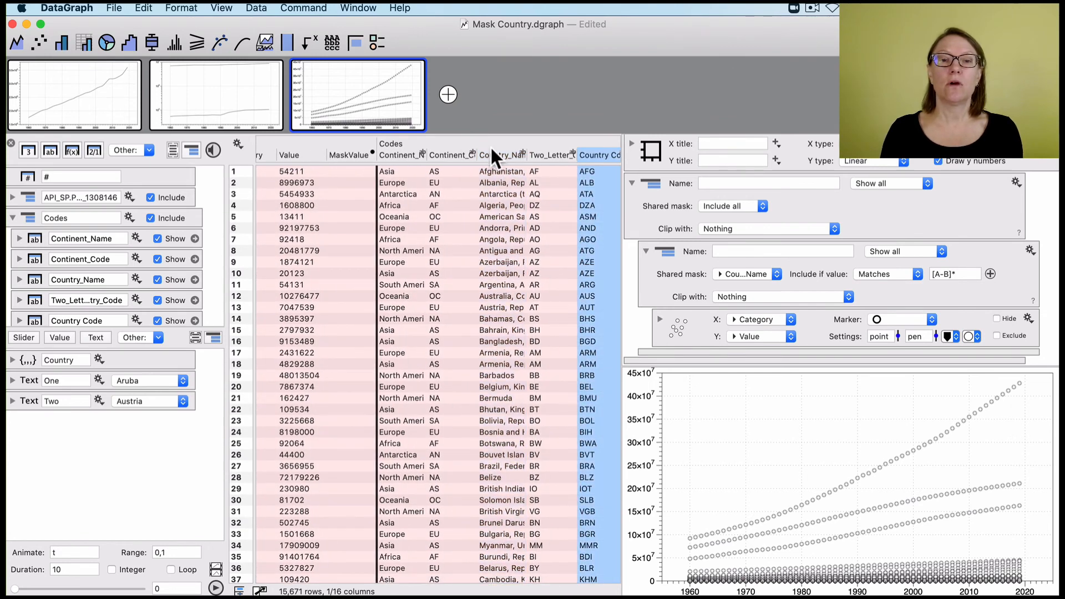
{"action": "left_click", "coordinate": [491, 147]}
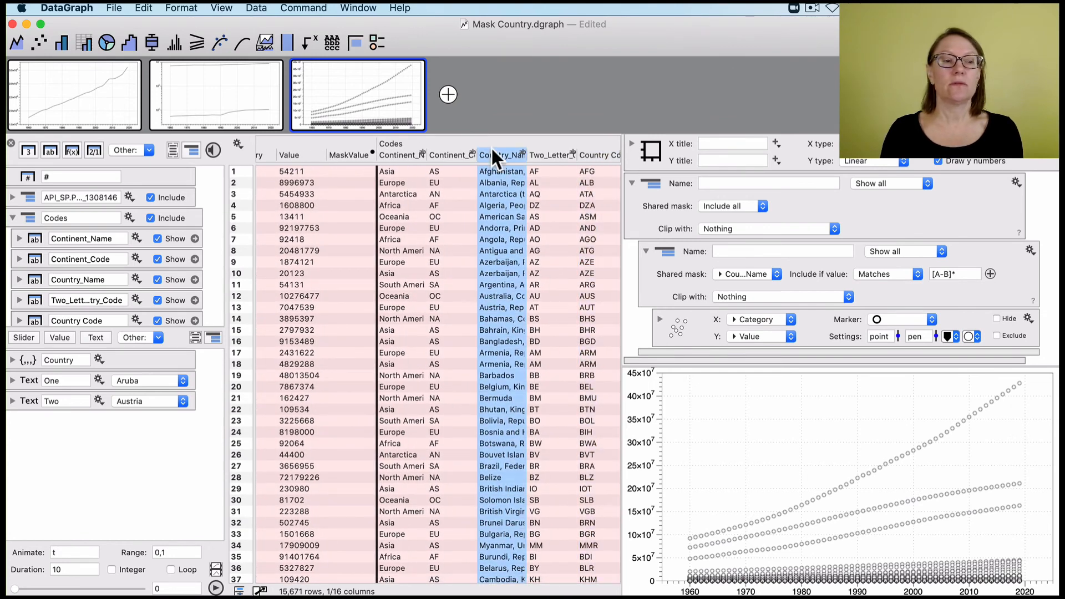
Step: Exclude the population data group from the table display and look through the Codes rows and columns on their own
{"action": "left_click", "coordinate": [151, 197]}
{"action": "scroll", "coordinate": [314, 267], "scroll_direction": "left", "scroll_amount": 2}
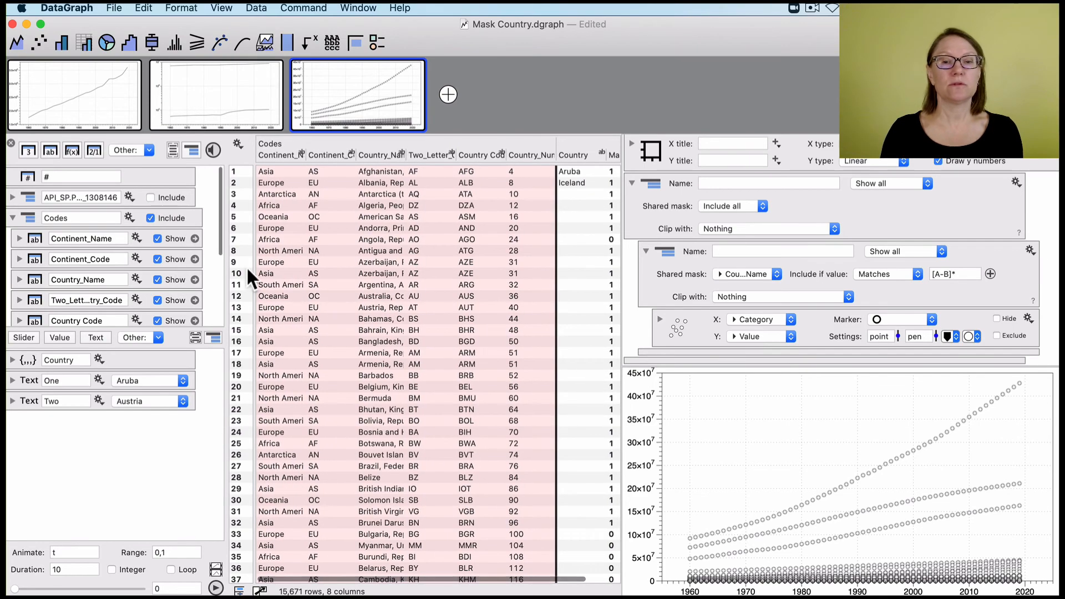
{"action": "scroll", "coordinate": [451, 327], "scroll_direction": "down", "scroll_amount": 5}
{"action": "scroll", "coordinate": [451, 329], "scroll_direction": "down", "scroll_amount": 10}
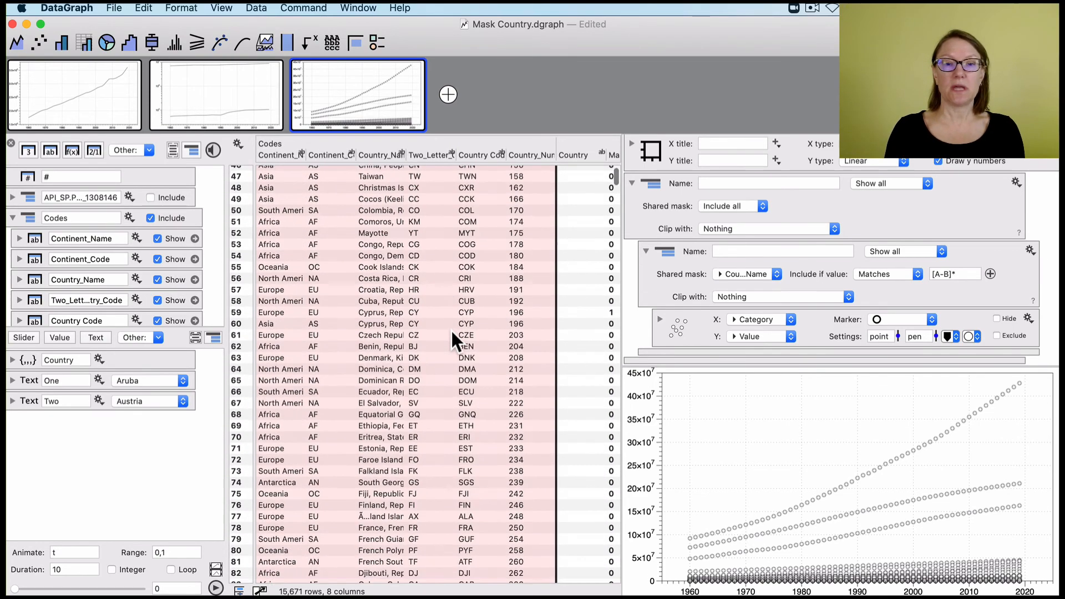
{"action": "scroll", "coordinate": [451, 329], "scroll_direction": "up", "scroll_amount": 15}
{"action": "scroll", "coordinate": [451, 328], "scroll_direction": "right", "scroll_amount": 1}
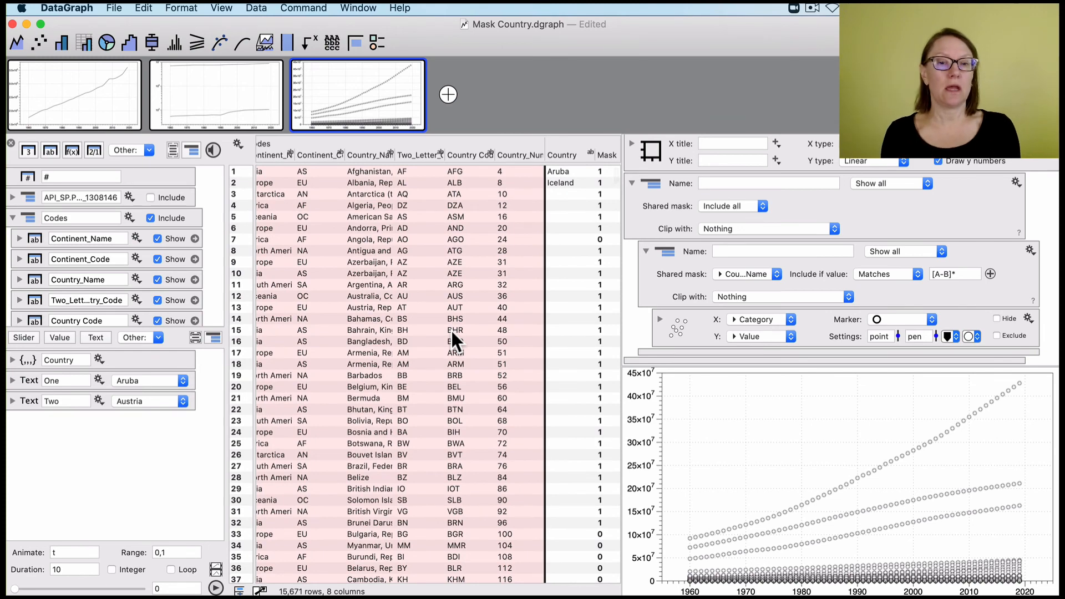
{"action": "scroll", "coordinate": [428, 331], "scroll_direction": "left", "scroll_amount": 1}
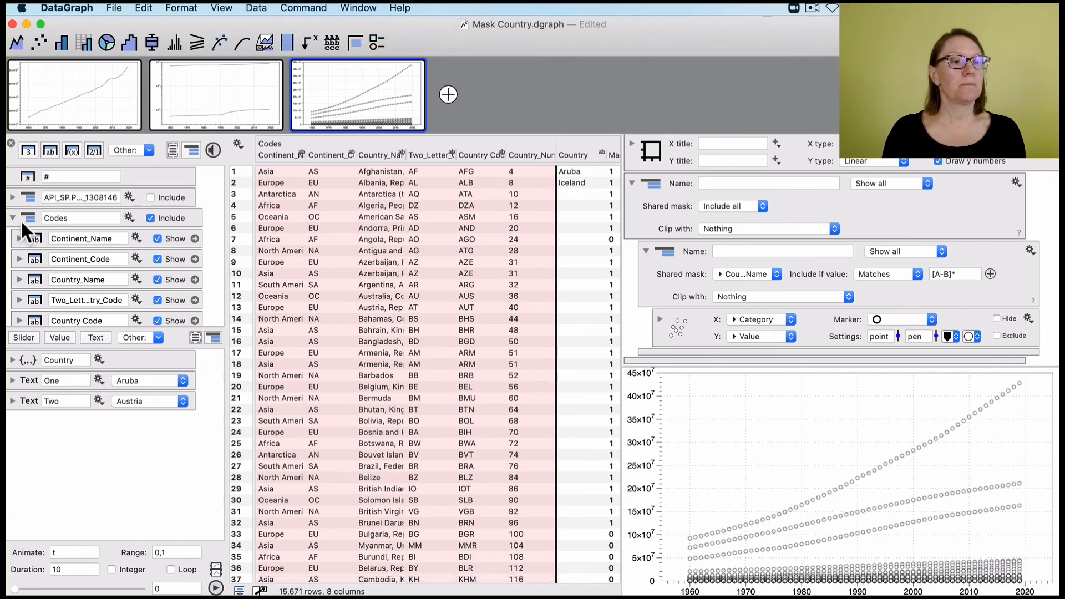
Step: Collapse the Codes group, display the population data instead of Codes in the table, and select the Continent_Name column
{"action": "left_click", "coordinate": [12, 217]}
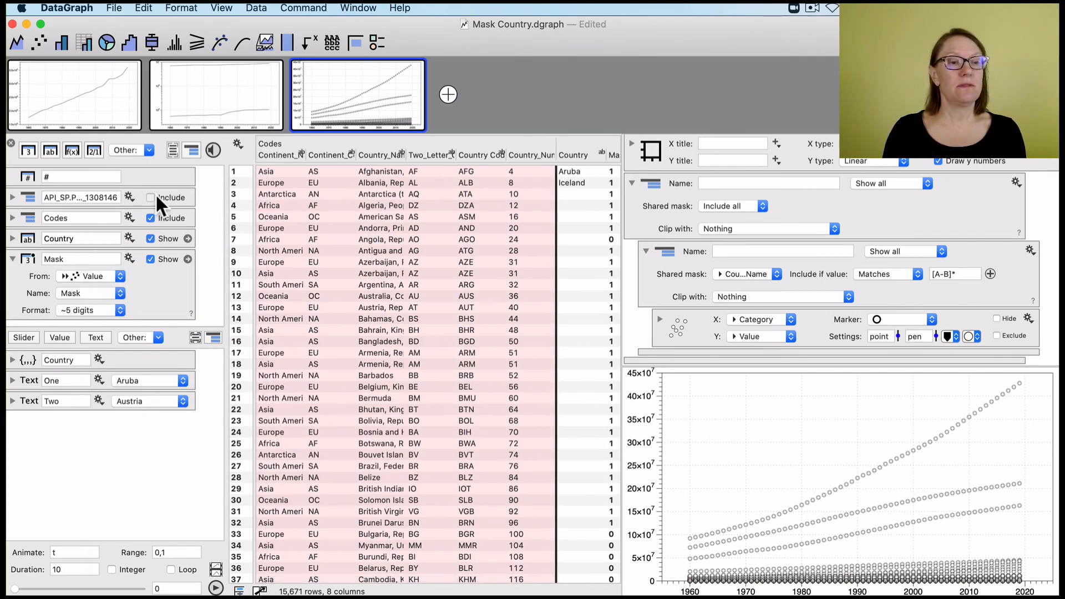
{"action": "left_click", "coordinate": [152, 197]}
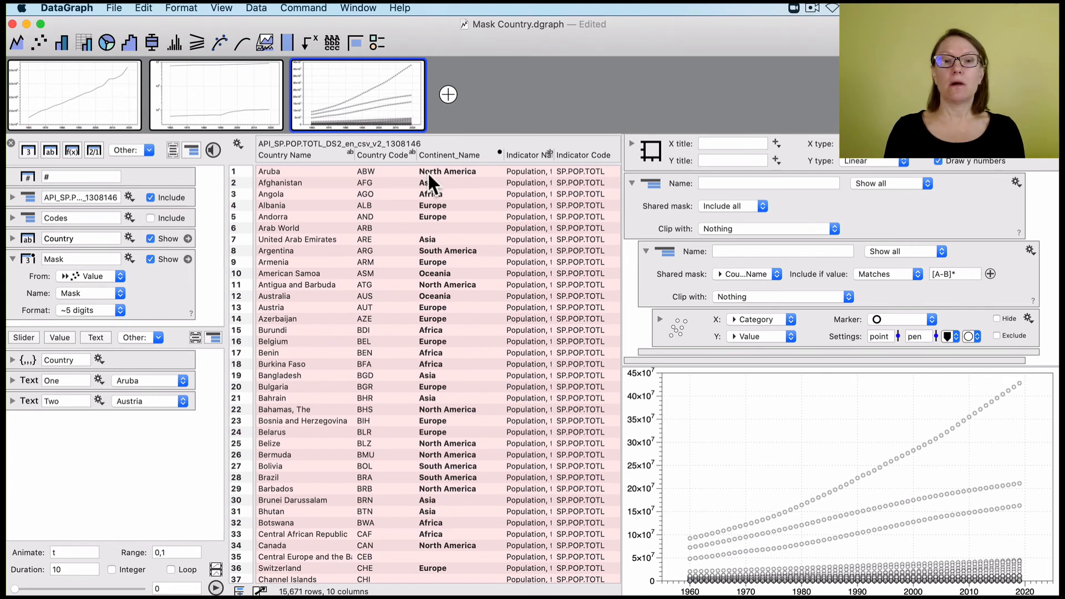
{"action": "left_click", "coordinate": [447, 155]}
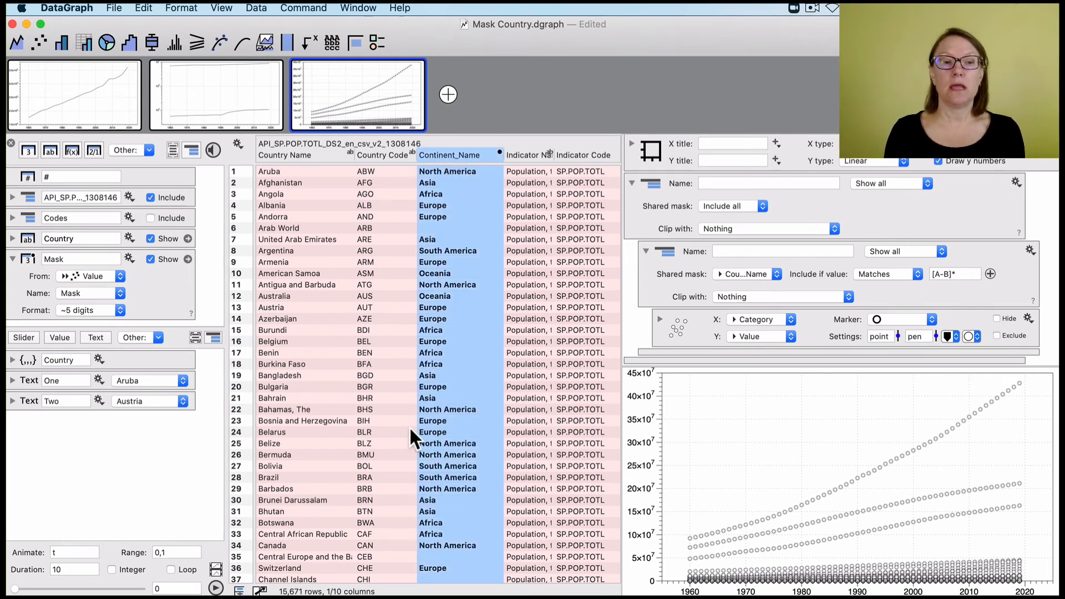
Step: Map the population data's Country Code column to Continent_Code from the Codes group and check the mapped entries
{"action": "left_click", "coordinate": [12, 197]}
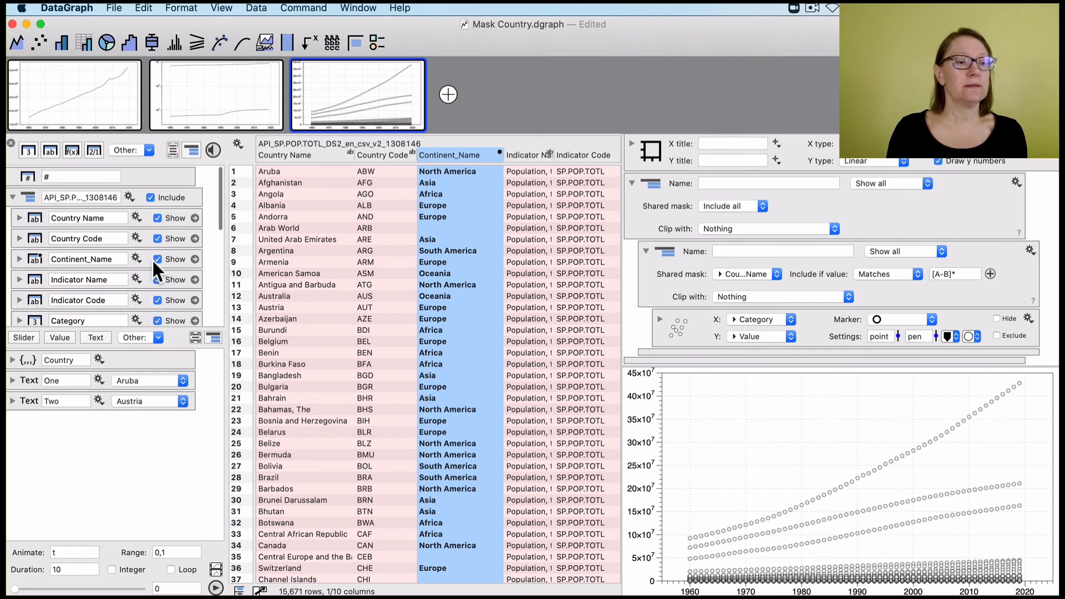
{"action": "scroll", "coordinate": [151, 259], "scroll_direction": "down", "scroll_amount": 2}
{"action": "scroll", "coordinate": [139, 218], "scroll_direction": "up", "scroll_amount": 1}
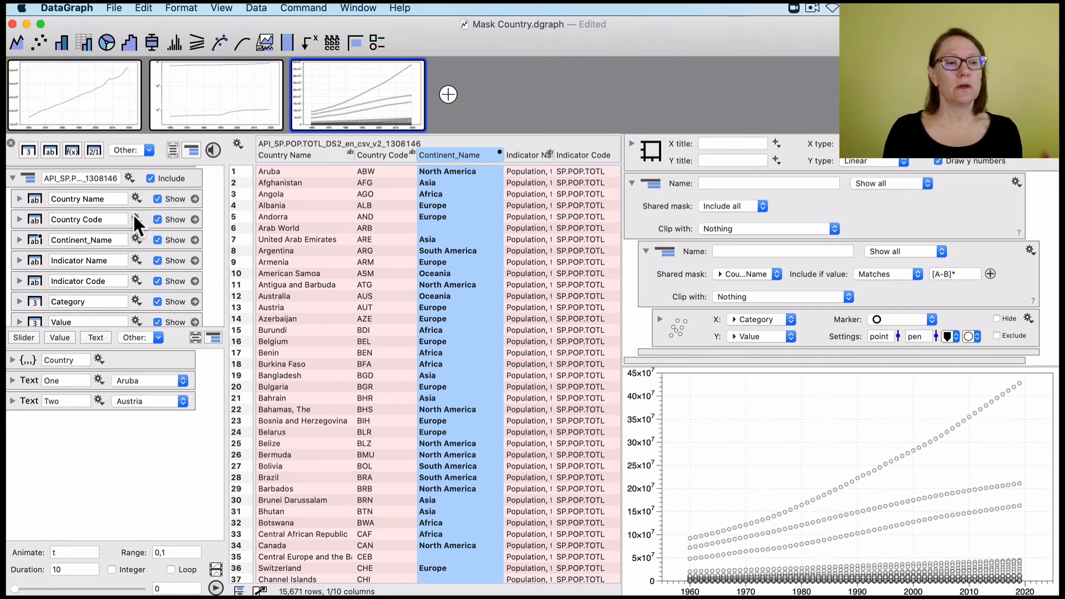
{"action": "left_click", "coordinate": [134, 216]}
{"action": "mouse_move", "coordinate": [162, 329]}
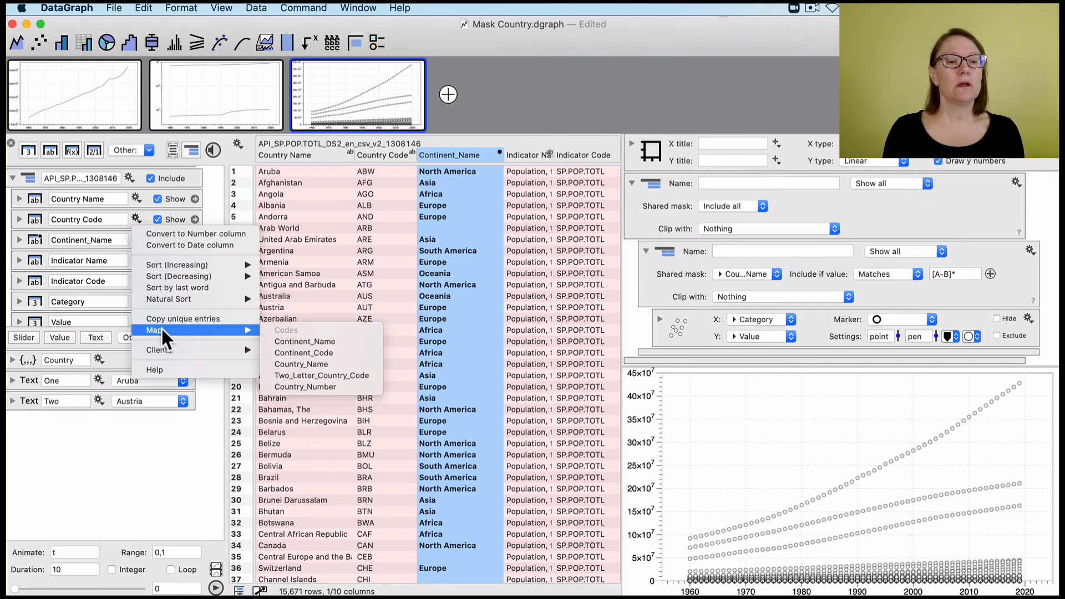
{"action": "left_click", "coordinate": [341, 351]}
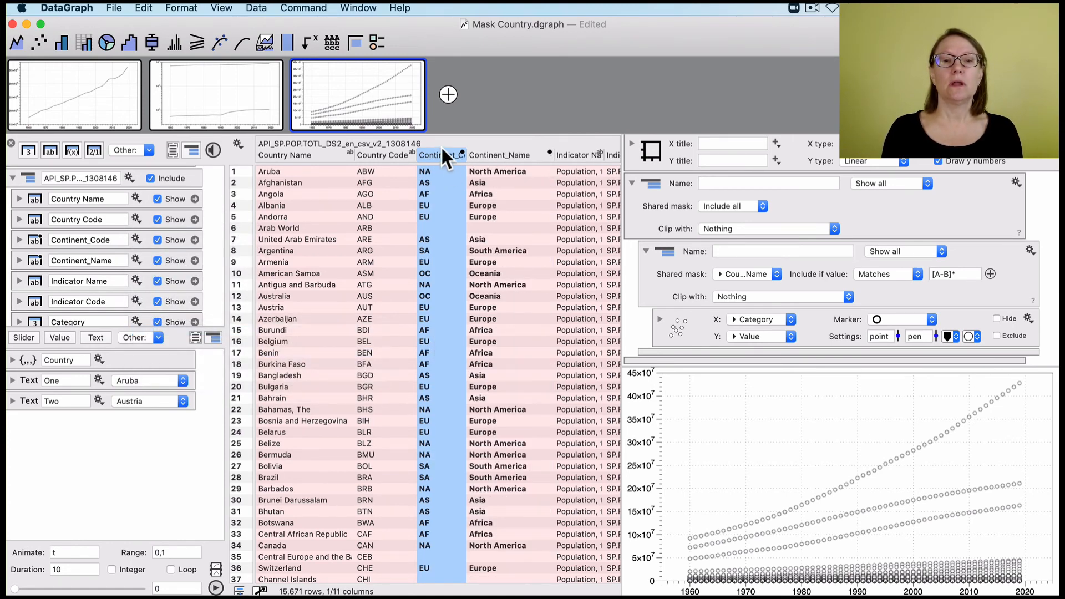
{"action": "scroll", "coordinate": [451, 288], "scroll_direction": "down", "scroll_amount": 5}
{"action": "scroll", "coordinate": [451, 284], "scroll_direction": "up", "scroll_amount": 4}
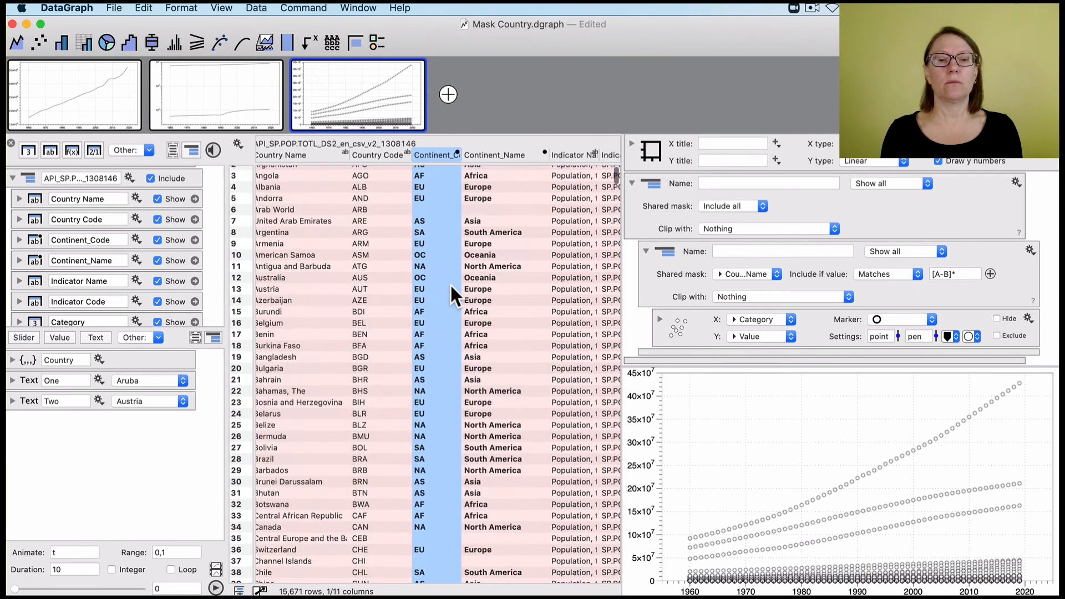
{"action": "scroll", "coordinate": [450, 284], "scroll_direction": "up", "scroll_amount": 1}
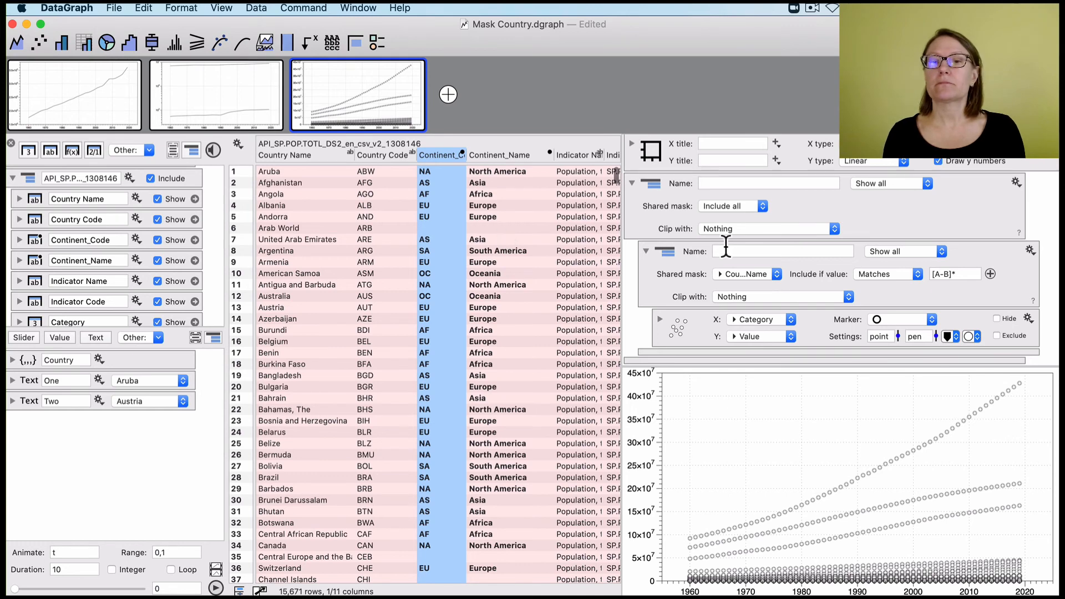
Step: Set the outer group's shared mask to include rows where Continent_Name matches Asia
{"action": "left_click", "coordinate": [733, 207]}
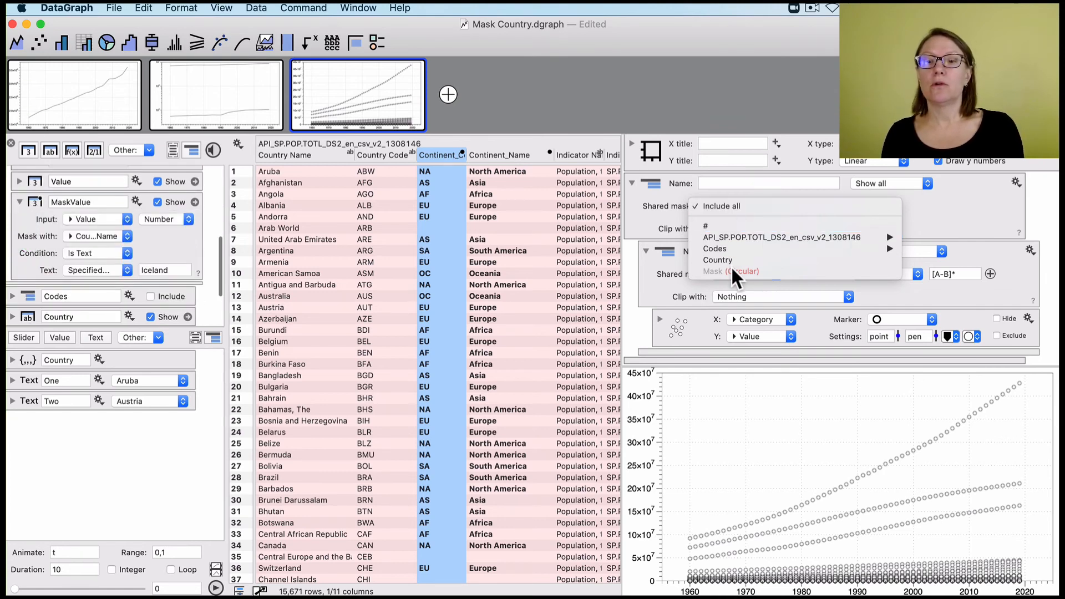
{"action": "mouse_move", "coordinate": [738, 240]}
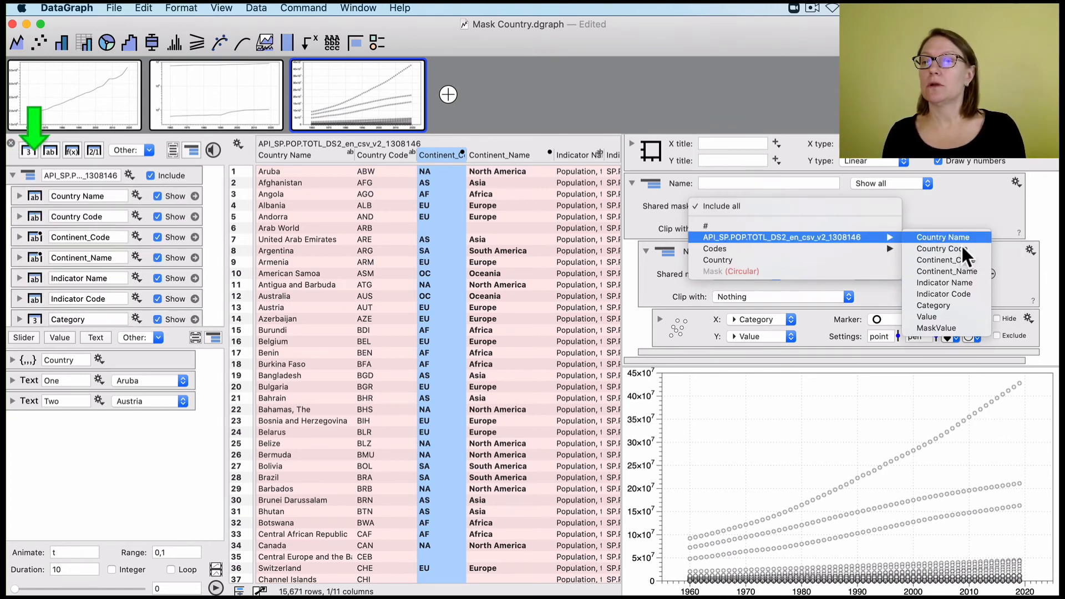
{"action": "left_click", "coordinate": [967, 270]}
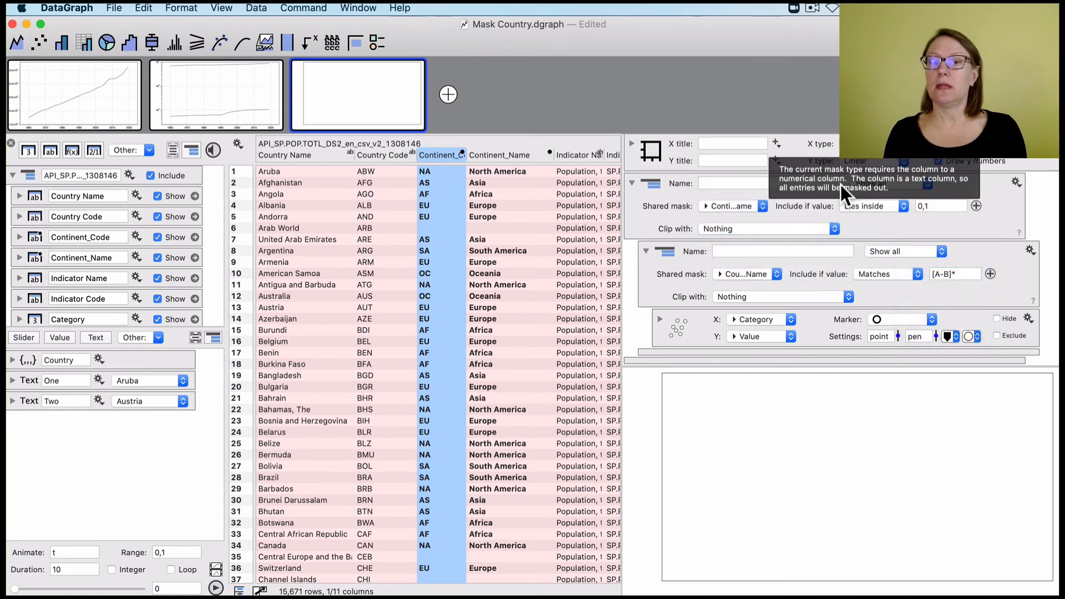
{"action": "left_click", "coordinate": [878, 205]}
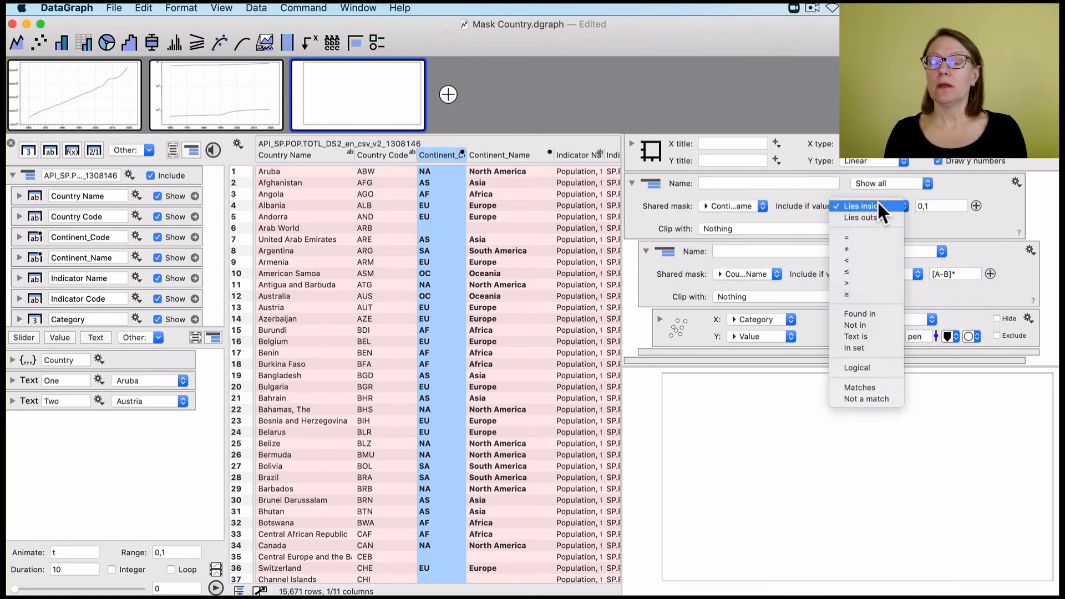
{"action": "left_click", "coordinate": [873, 386]}
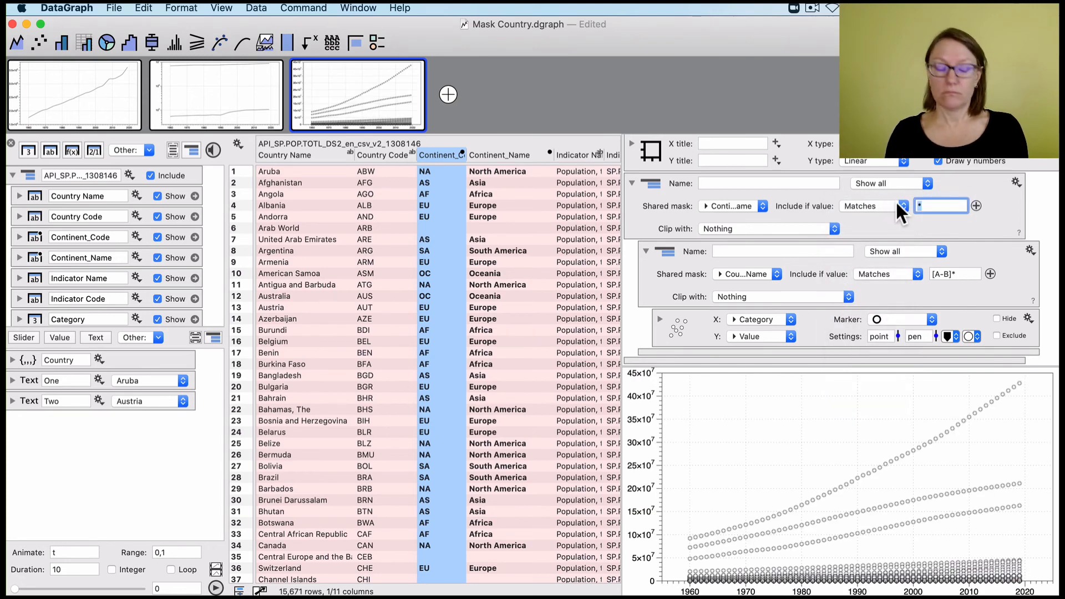
{"action": "type", "text": "Asia"}
{"action": "key", "text": "Return"}
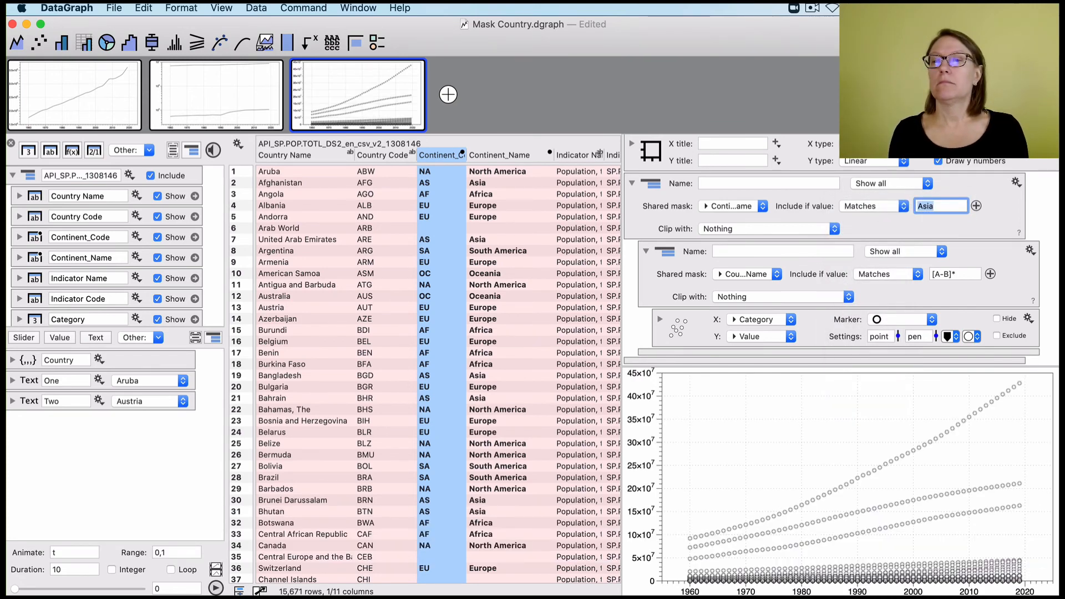
Step: Add a second, empty condition to the outer group's shared mask, combined with or (|)
{"action": "left_click", "coordinate": [976, 205]}
{"action": "left_click", "coordinate": [1000, 205]}
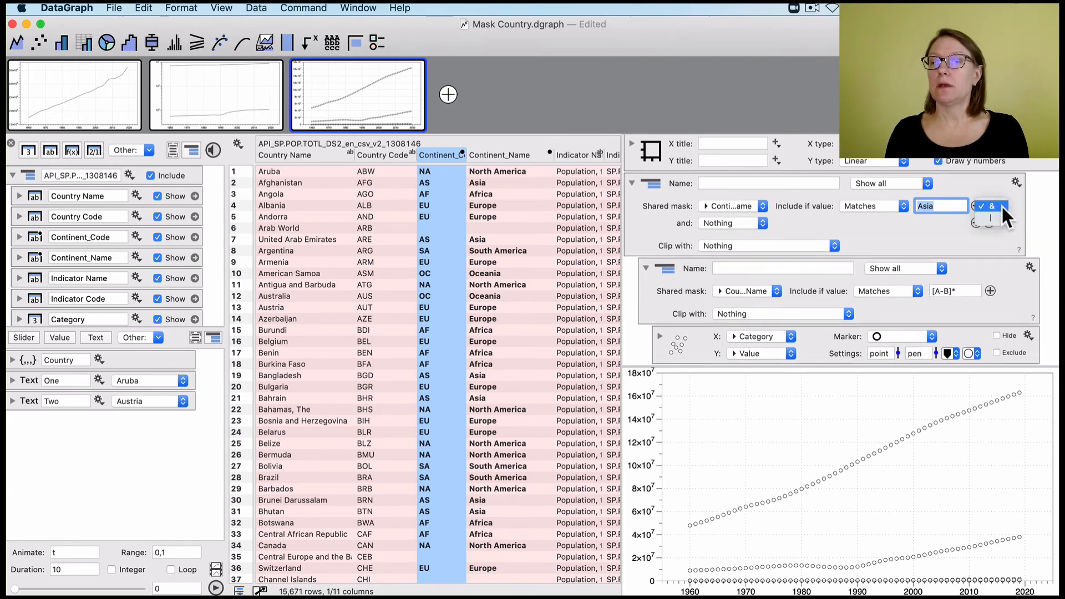
{"action": "left_click", "coordinate": [997, 215]}
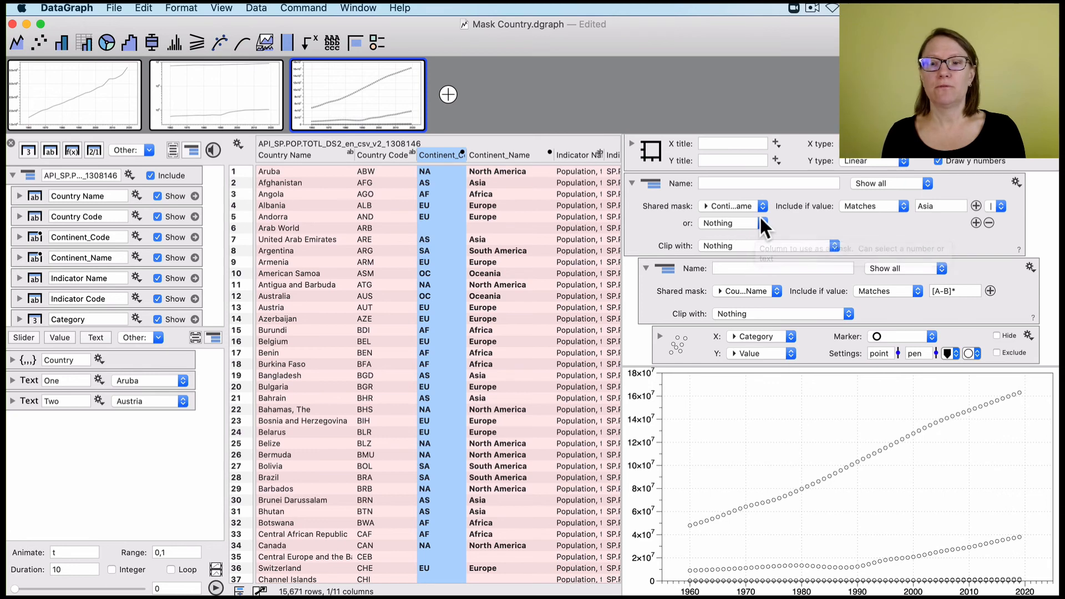
Step: Try copying the Asia condition's column choice to the empty second condition, and undo it
{"action": "left_click", "coordinate": [721, 204]}
{"action": "left_click", "coordinate": [720, 205]}
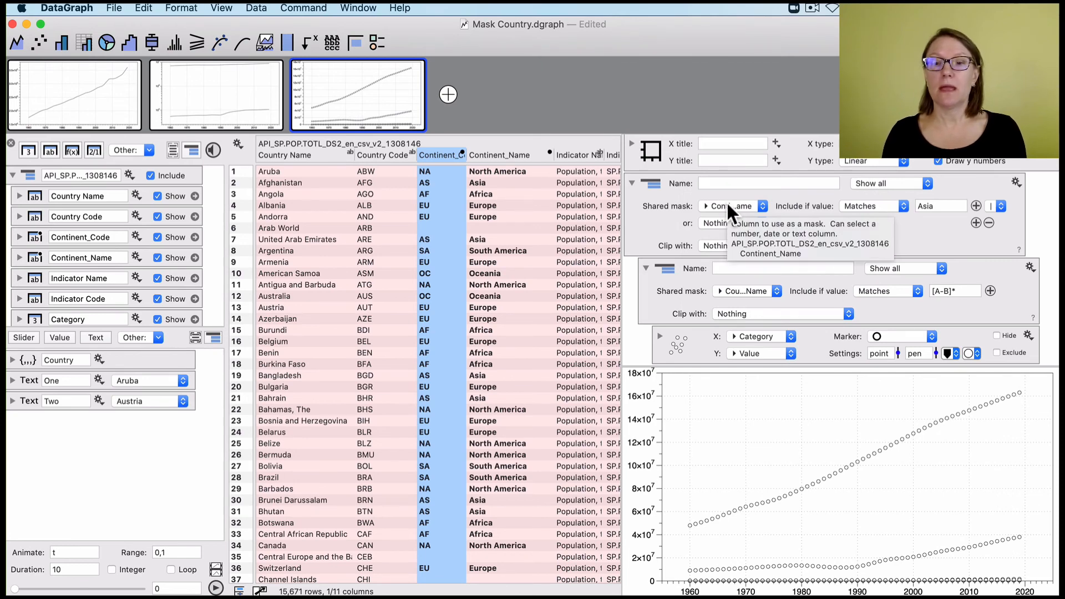
{"action": "key", "text": "super"}
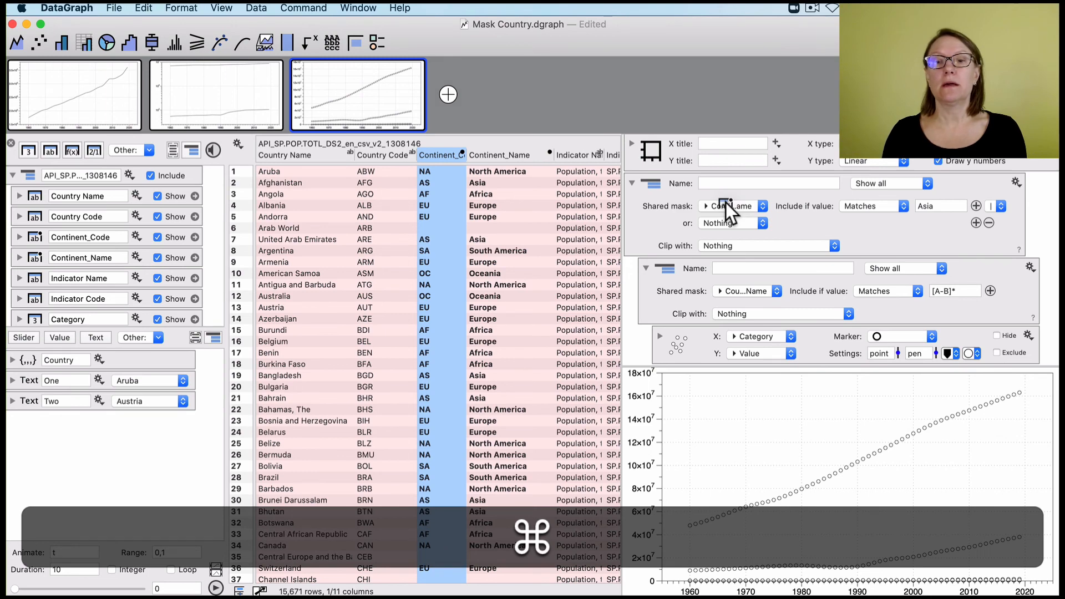
{"action": "left_click_drag", "start_coordinate": [725, 202], "coordinate": [727, 223]}
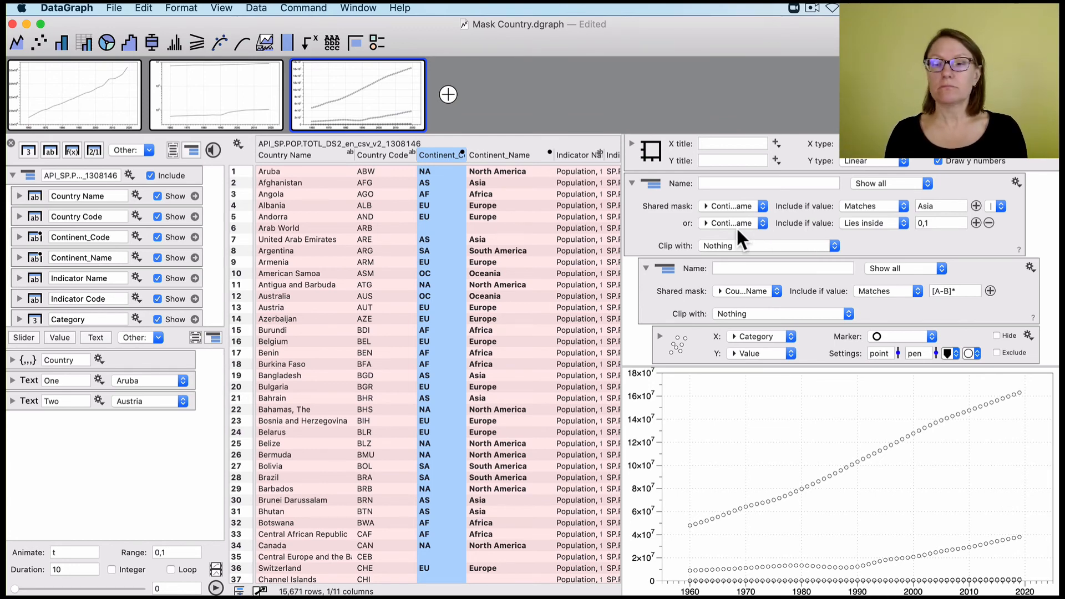
{"action": "key", "text": "super+z"}
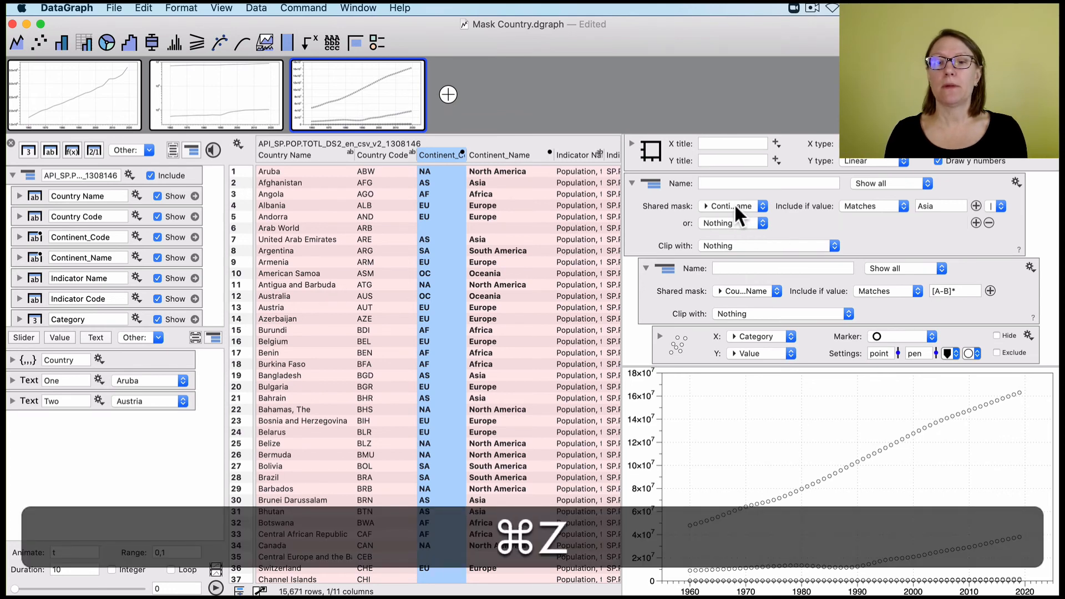
Step: Assign Continent_Name to the outer mask's second condition by copying the column selection from the Asia condition
{"action": "left_click", "coordinate": [735, 206]}
{"action": "left_click", "coordinate": [736, 206]}
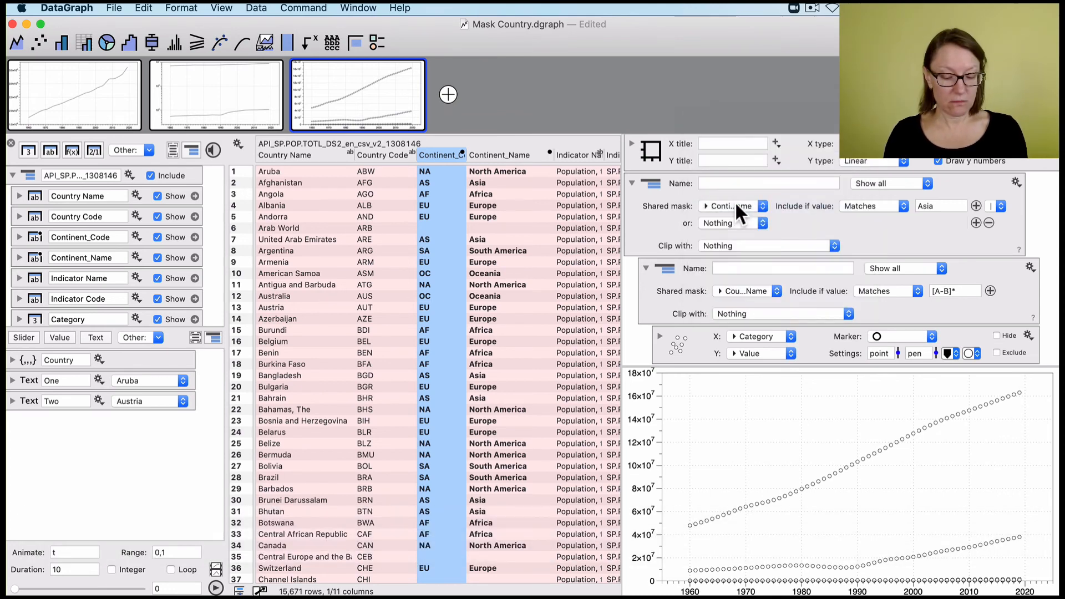
{"action": "mouse_move", "coordinate": [735, 204]}
{"action": "left_mouse_down"}
{"action": "mouse_move", "coordinate": [736, 221]}
{"action": "mouse_move", "coordinate": [724, 221]}
{"action": "left_mouse_up"}
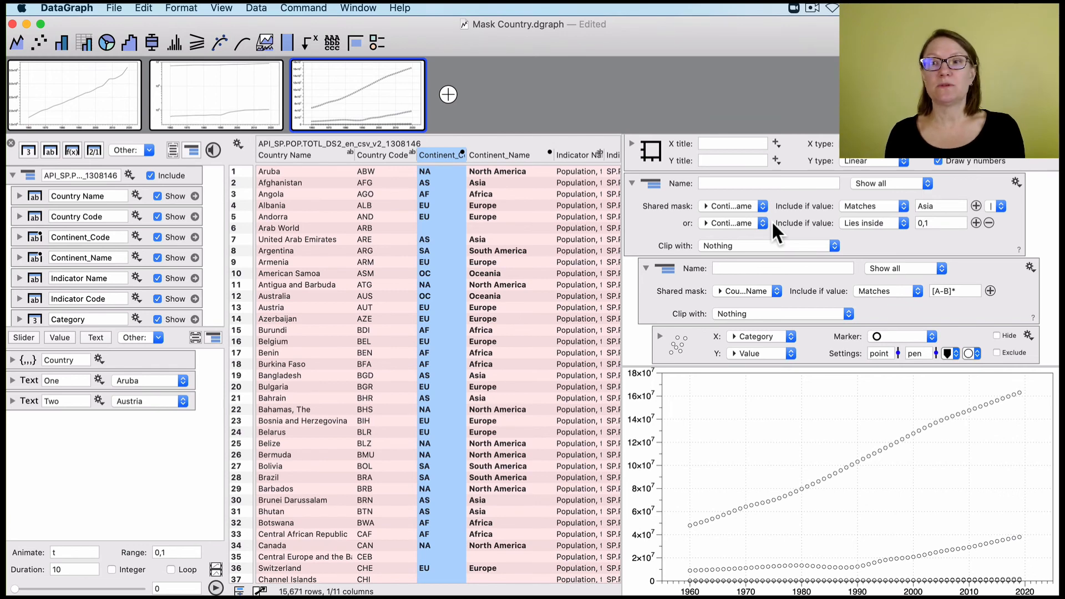
Step: Set the second condition of the outer group's shared mask to include rows where Continent_Name matches Europe
{"action": "left_click", "coordinate": [868, 221]}
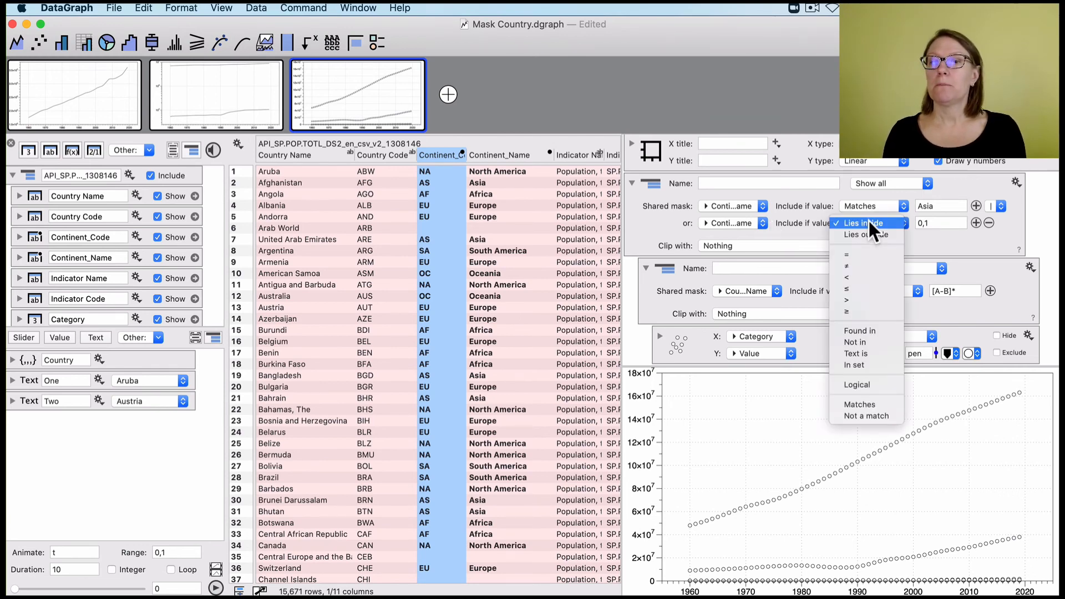
{"action": "left_click", "coordinate": [860, 404]}
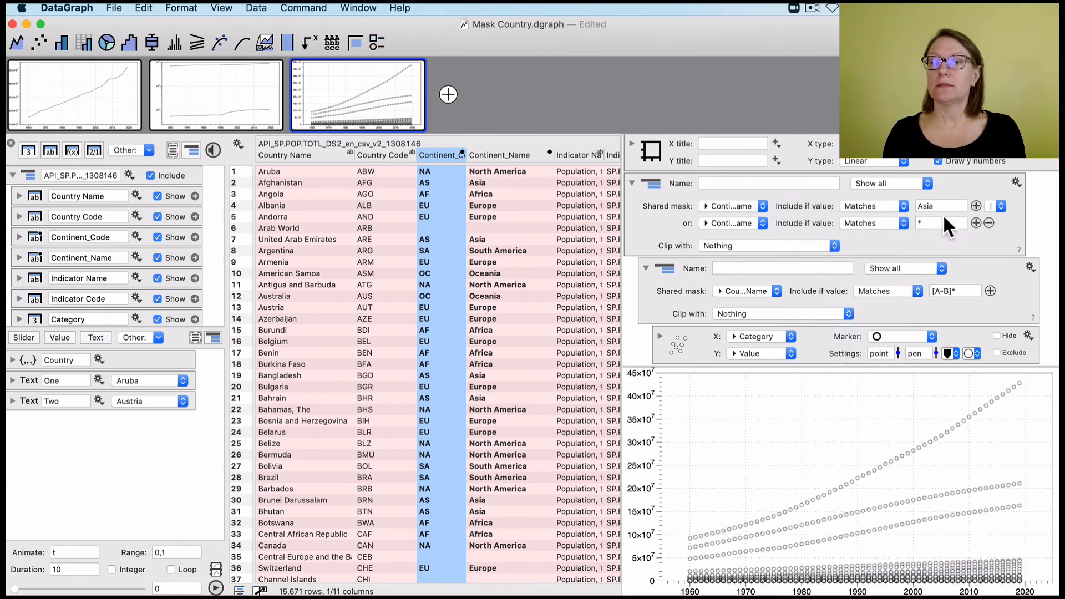
{"action": "left_click", "coordinate": [925, 223]}
{"action": "type", "text": "Eurpo"}
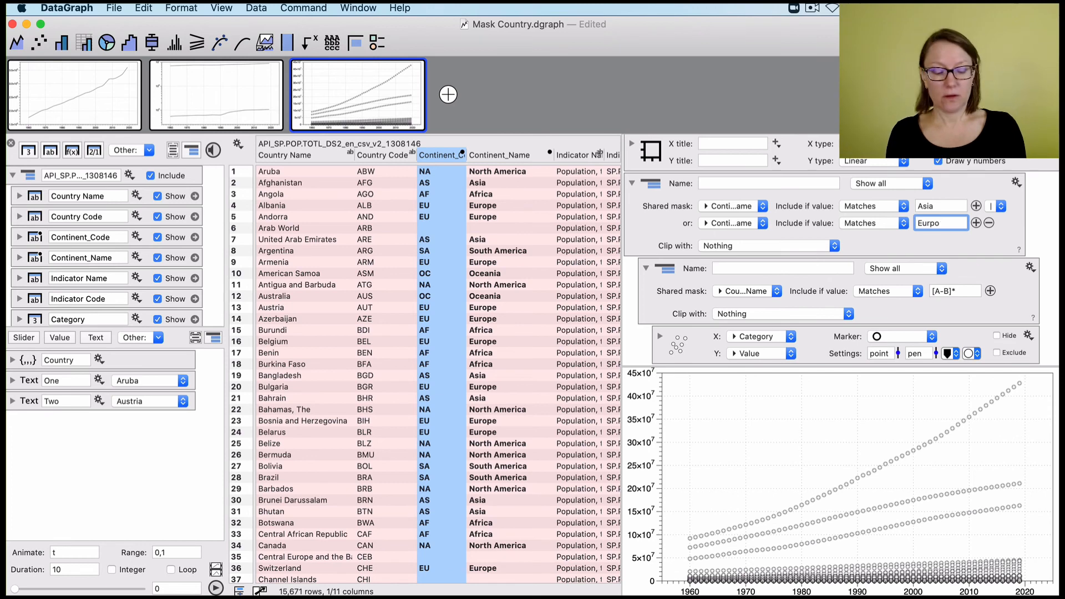
{"action": "key", "text": "BackSpace"}
{"action": "key", "text": "BackSpace"}
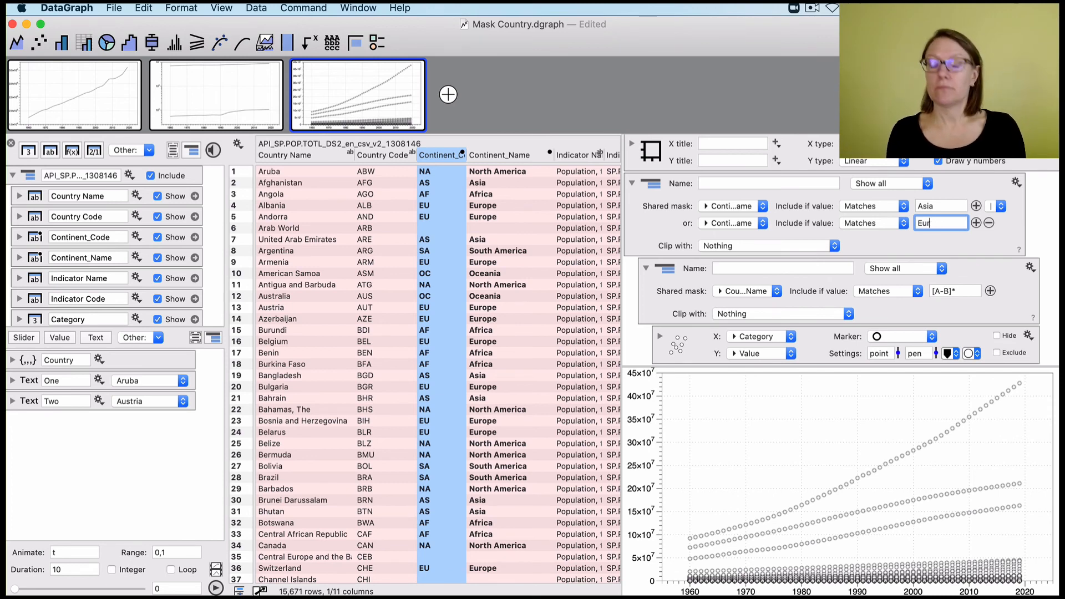
{"action": "type", "text": "ope"}
{"action": "key", "text": "Return"}
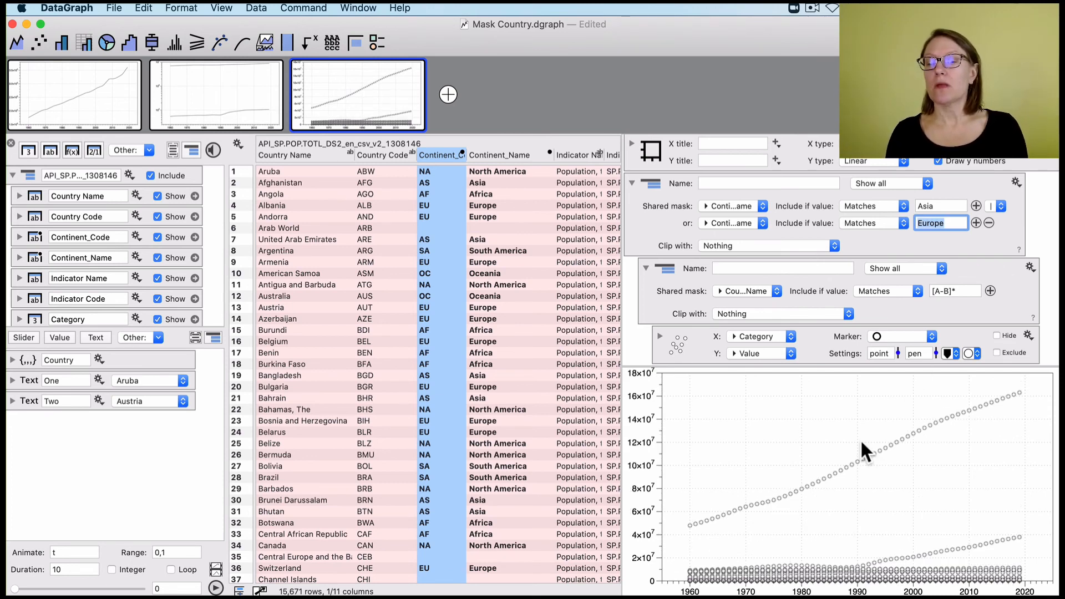
{"action": "left_click", "coordinate": [922, 239]}
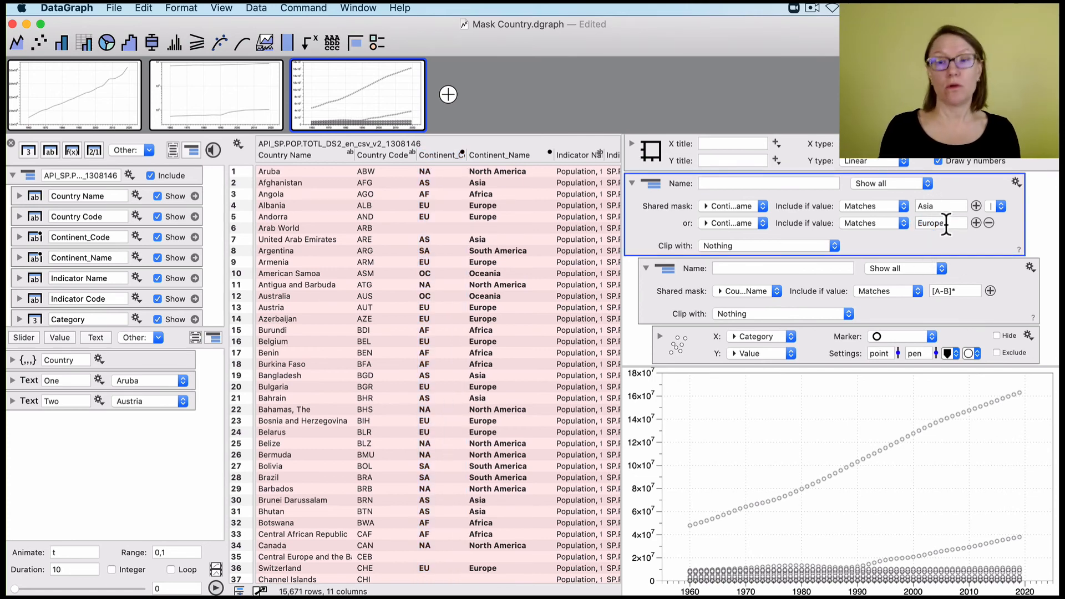
Step: Try combining the Asia and Europe conditions of the outer mask with and (&), and restore or (|)
{"action": "left_click", "coordinate": [1002, 205]}
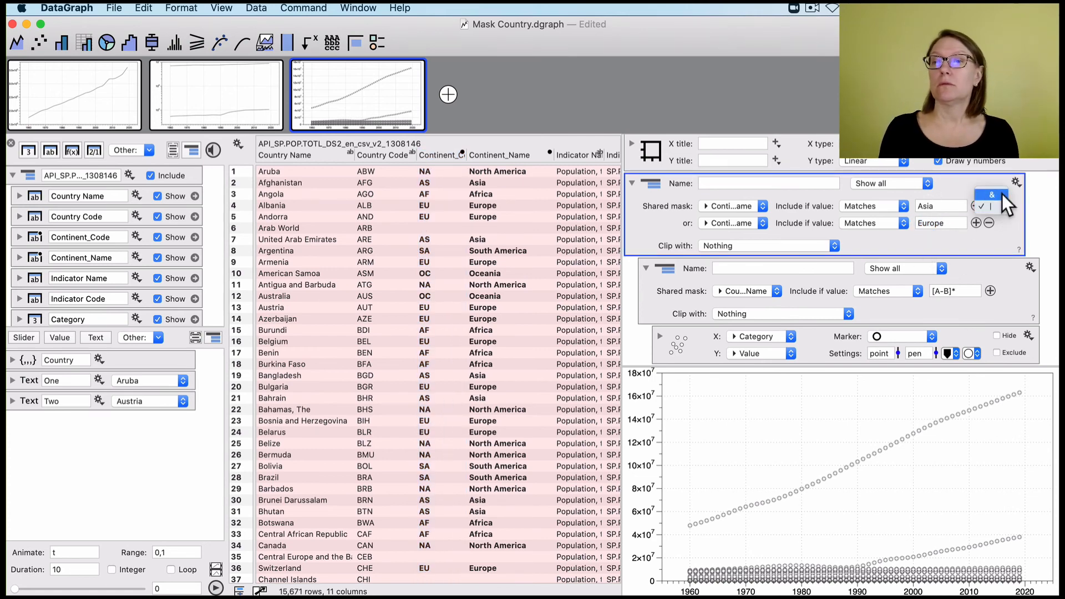
{"action": "left_click", "coordinate": [1002, 194]}
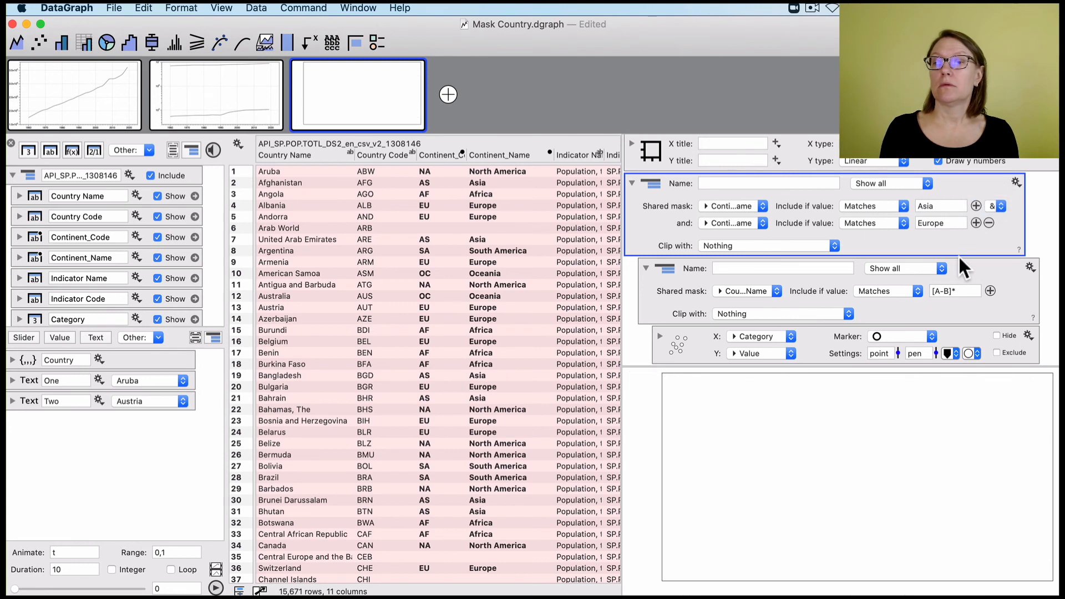
{"action": "left_click", "coordinate": [1000, 204]}
{"action": "left_click", "coordinate": [996, 216]}
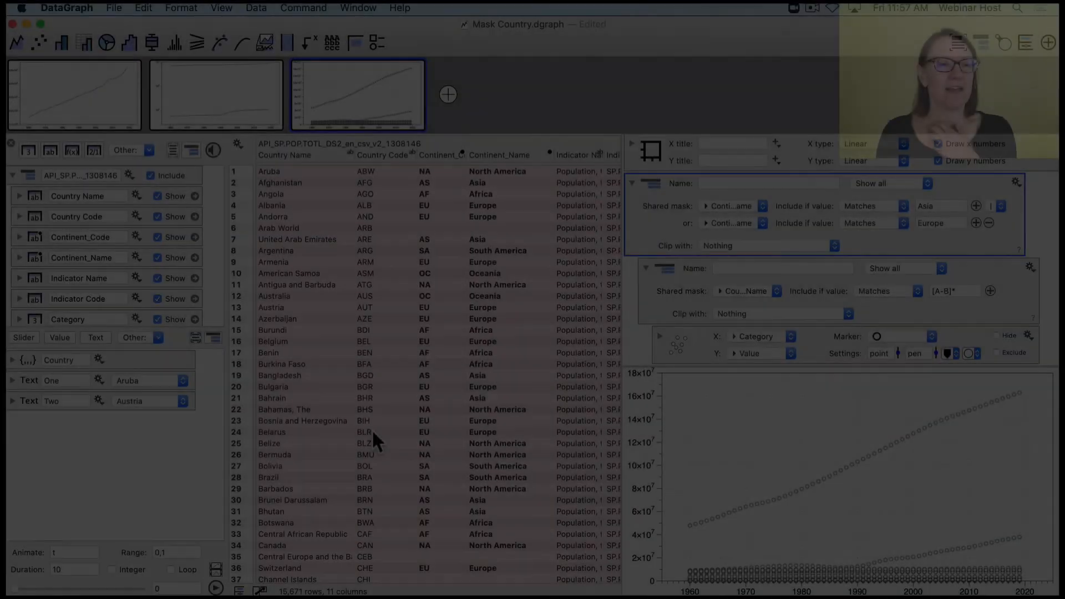
{"action": "key", "text": "ctrl+Left"}
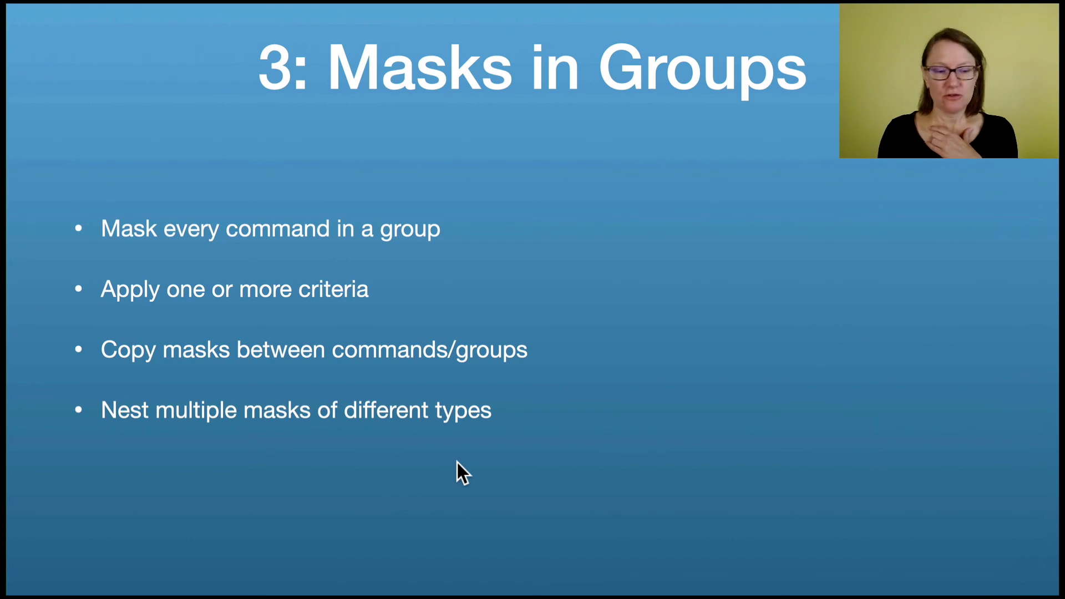
{"action": "key", "text": "Right"}
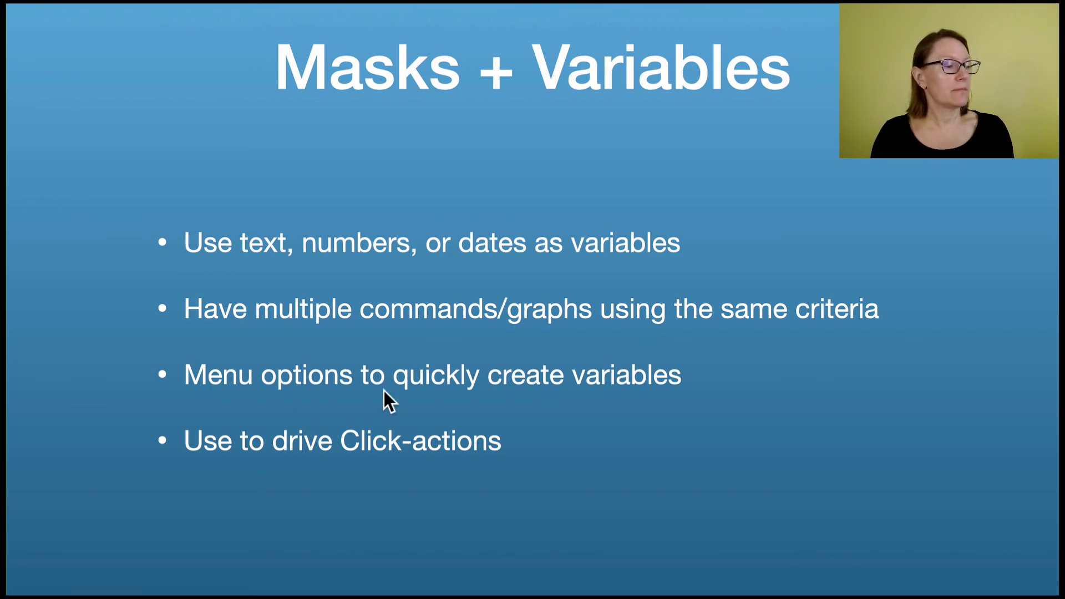
Step: Switch to the ClickEventsExample.dgraph file in DataGraph, expand its window to full size, and widen the command and graph area
{"action": "key", "text": "ctrl+Right"}
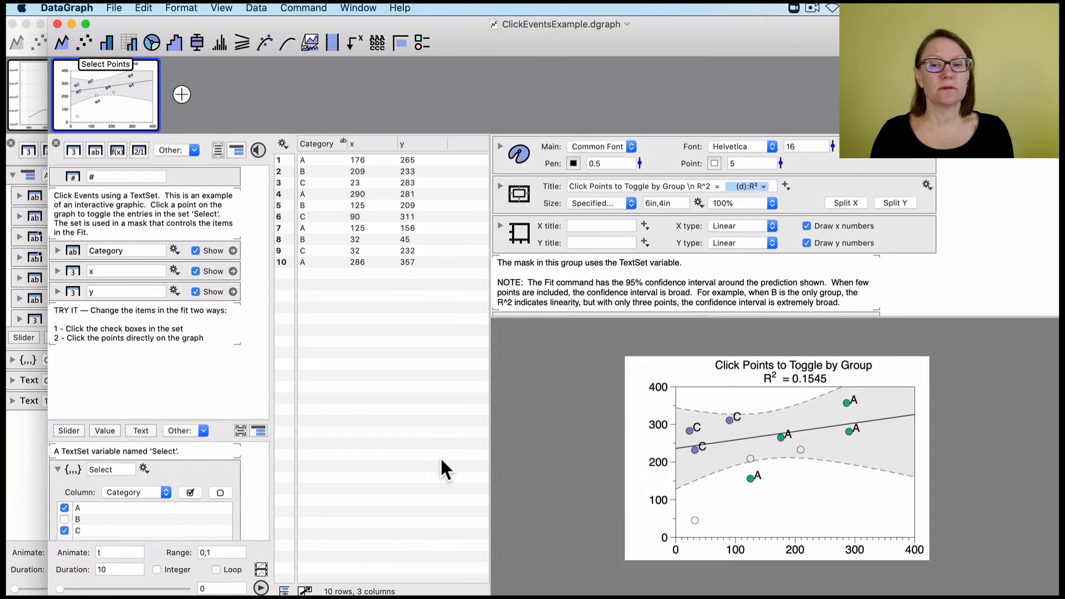
{"action": "double_click", "coordinate": [719, 39]}
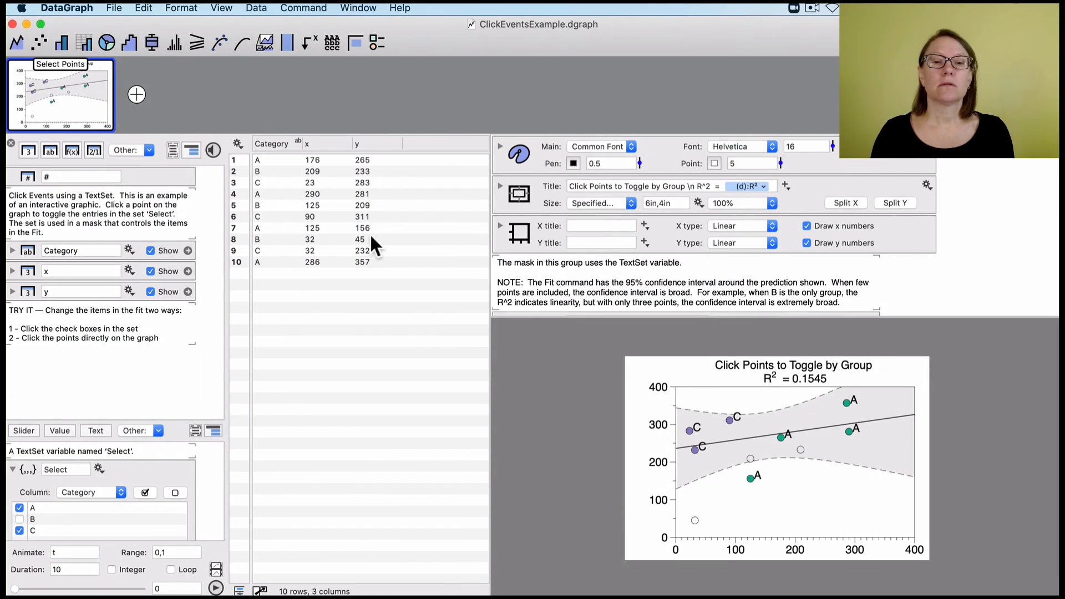
{"action": "left_click_drag", "start_coordinate": [488, 249], "coordinate": [441, 244]}
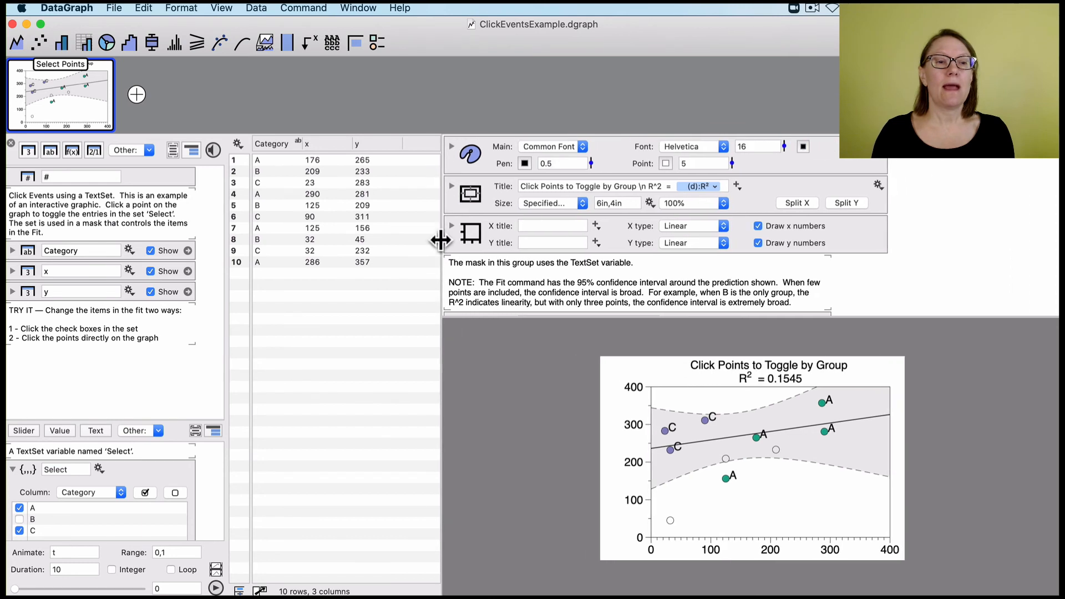
Step: Examine the Category, x and y columns of the data table
{"action": "left_click", "coordinate": [270, 146]}
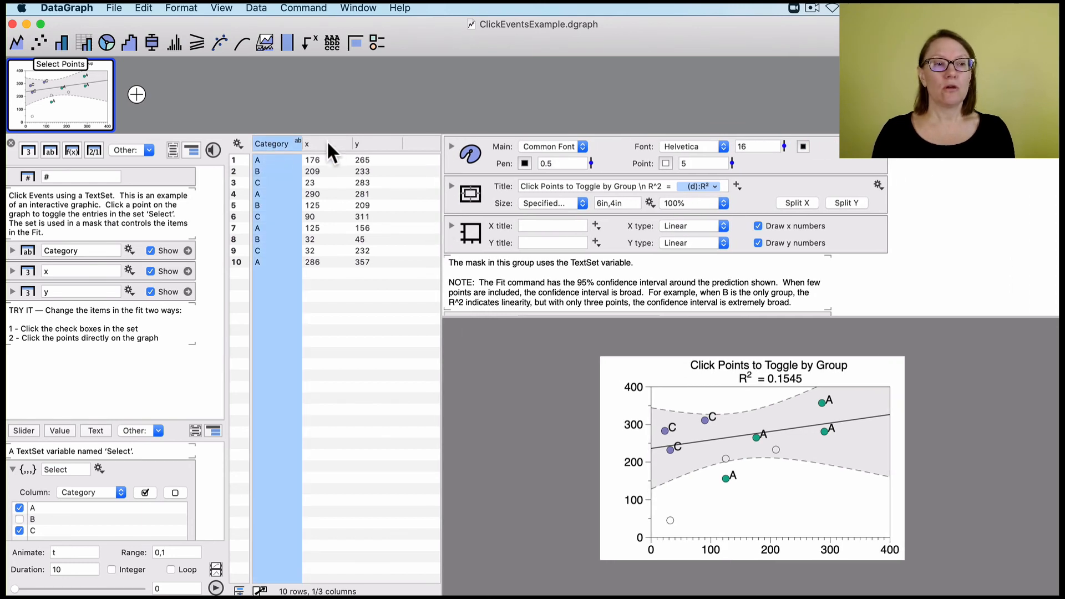
{"action": "left_click", "coordinate": [328, 145]}
{"action": "left_click", "coordinate": [382, 145]}
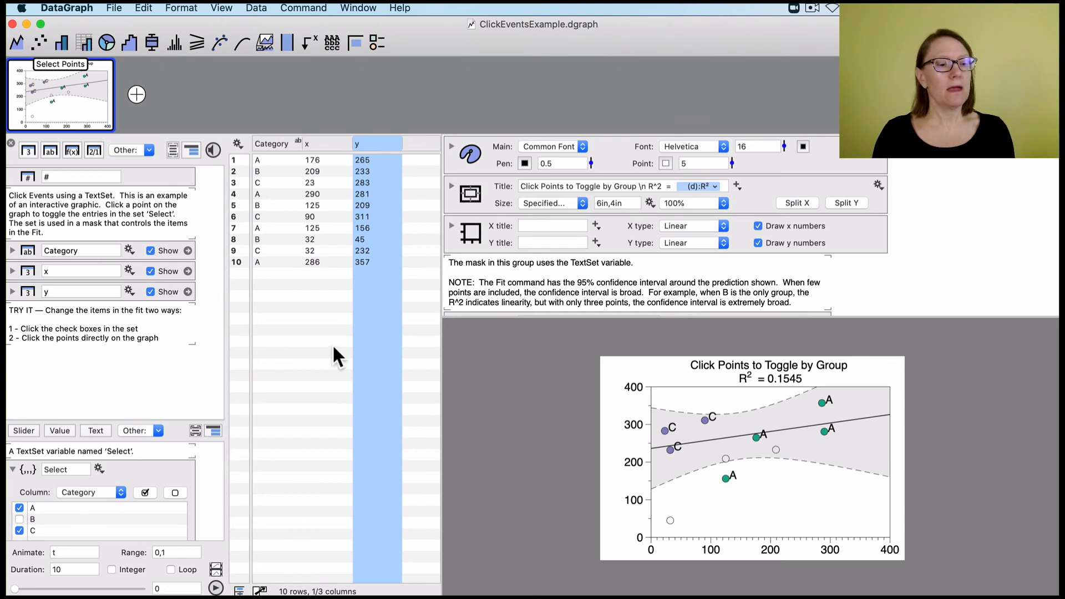
Step: Enlarge the variables area and toggle entries B, C and A of the Select text set, leaving all three included
{"action": "left_click_drag", "start_coordinate": [173, 424], "coordinate": [175, 359]}
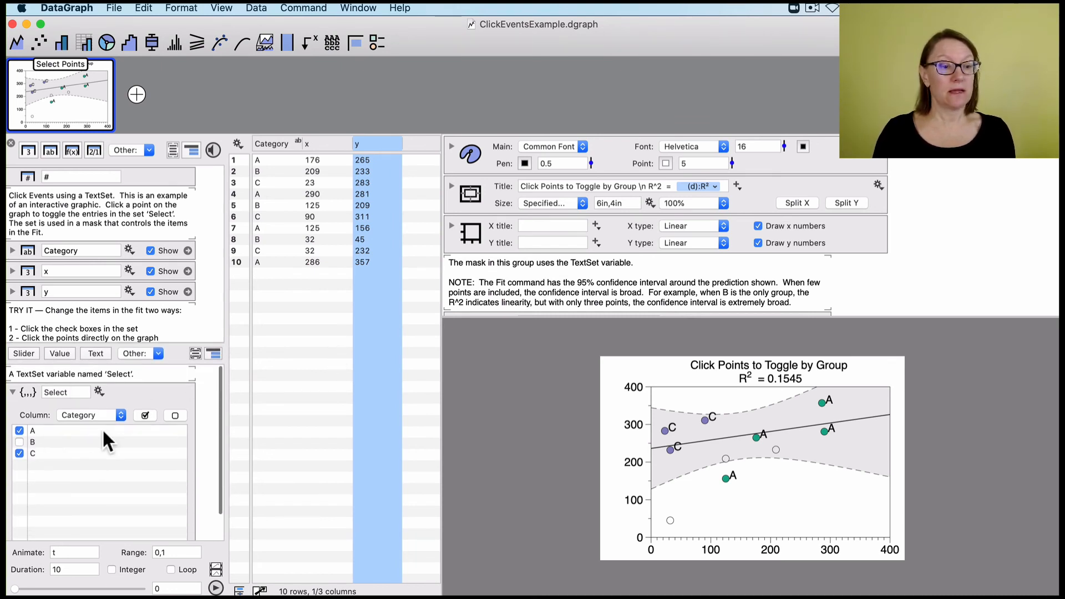
{"action": "left_click", "coordinate": [19, 442]}
{"action": "left_click", "coordinate": [19, 442]}
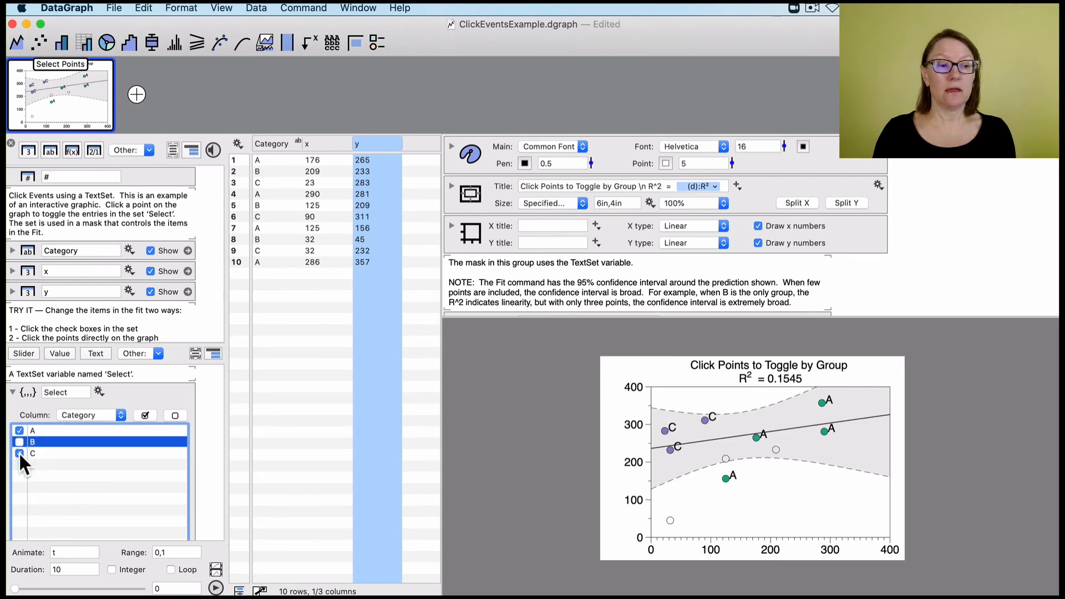
{"action": "left_click", "coordinate": [19, 453]}
{"action": "left_click", "coordinate": [19, 453]}
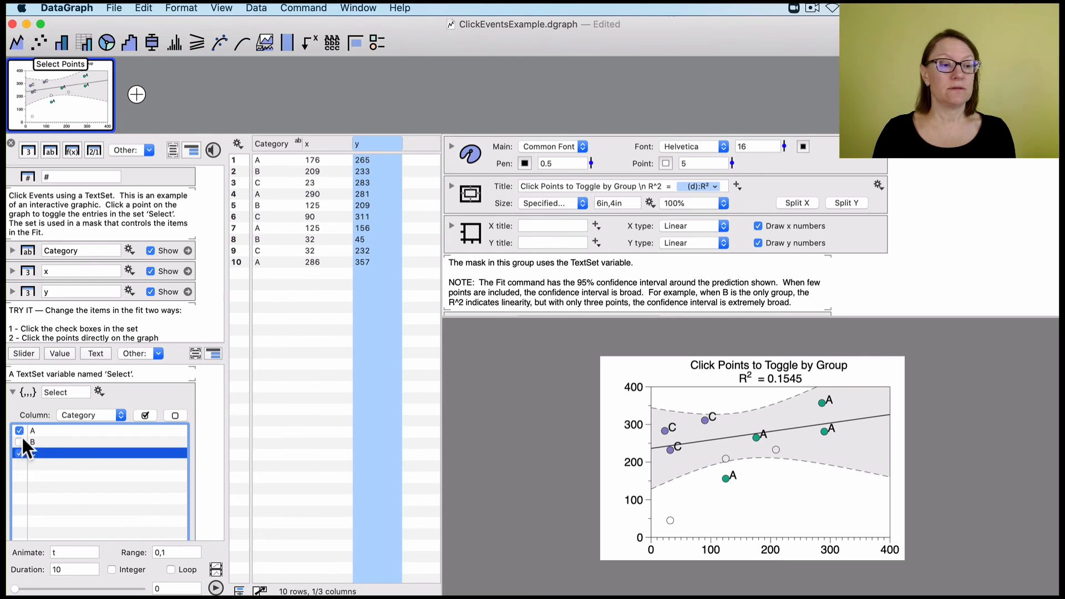
{"action": "left_click", "coordinate": [19, 430]}
{"action": "left_click", "coordinate": [19, 430]}
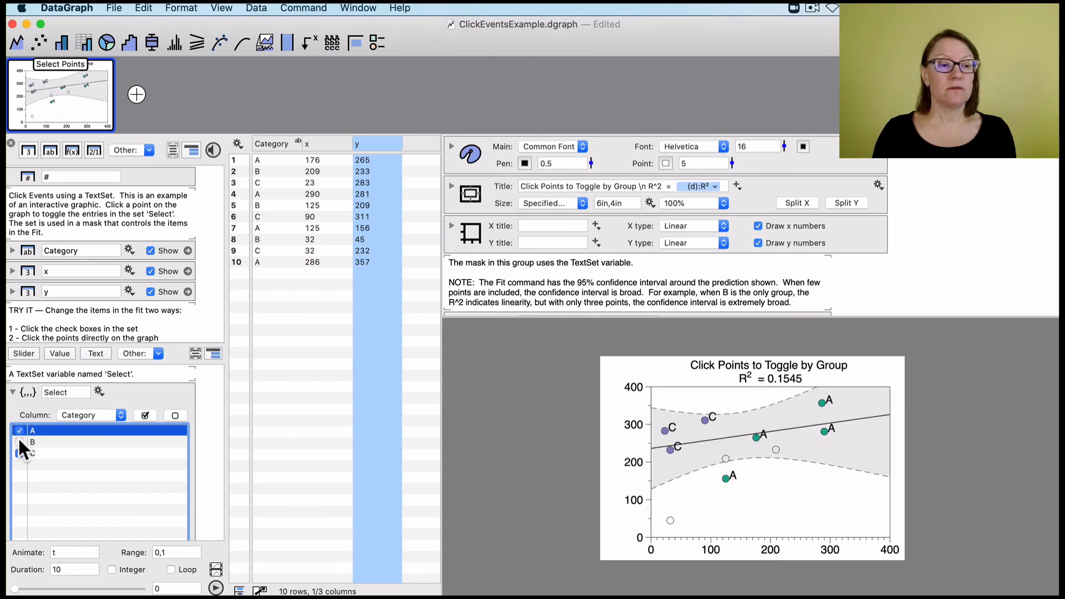
{"action": "left_click", "coordinate": [18, 441]}
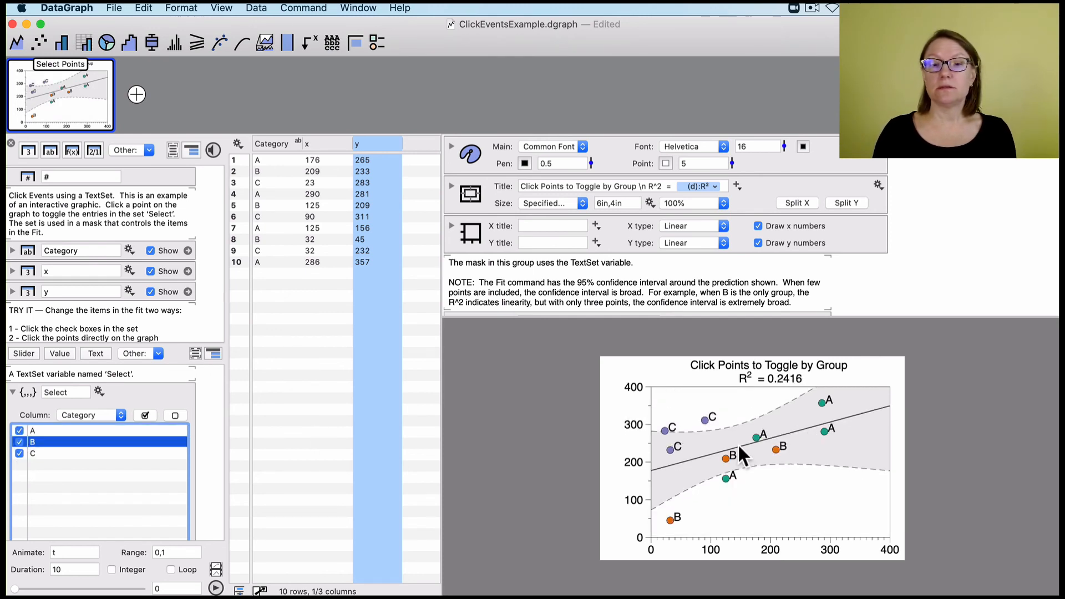
Step: Examine the Fit and Points group's shared mask and the fit and points commands inside it, collapsing the group when done
{"action": "scroll", "coordinate": [684, 238], "scroll_direction": "down", "scroll_amount": 5}
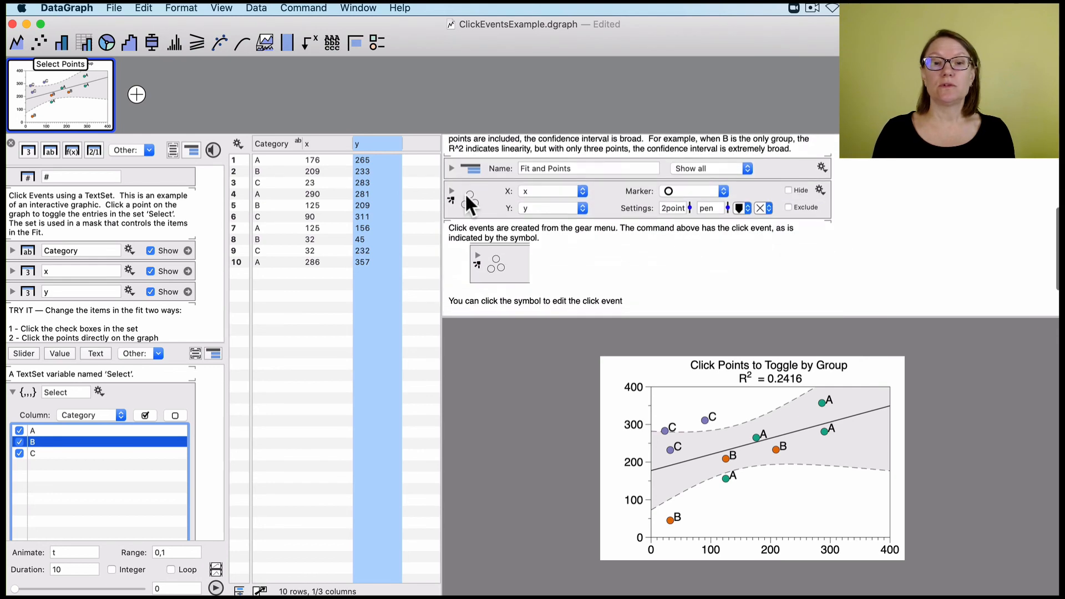
{"action": "left_click", "coordinate": [451, 168]}
{"action": "scroll", "coordinate": [506, 189], "scroll_direction": "up", "scroll_amount": 2}
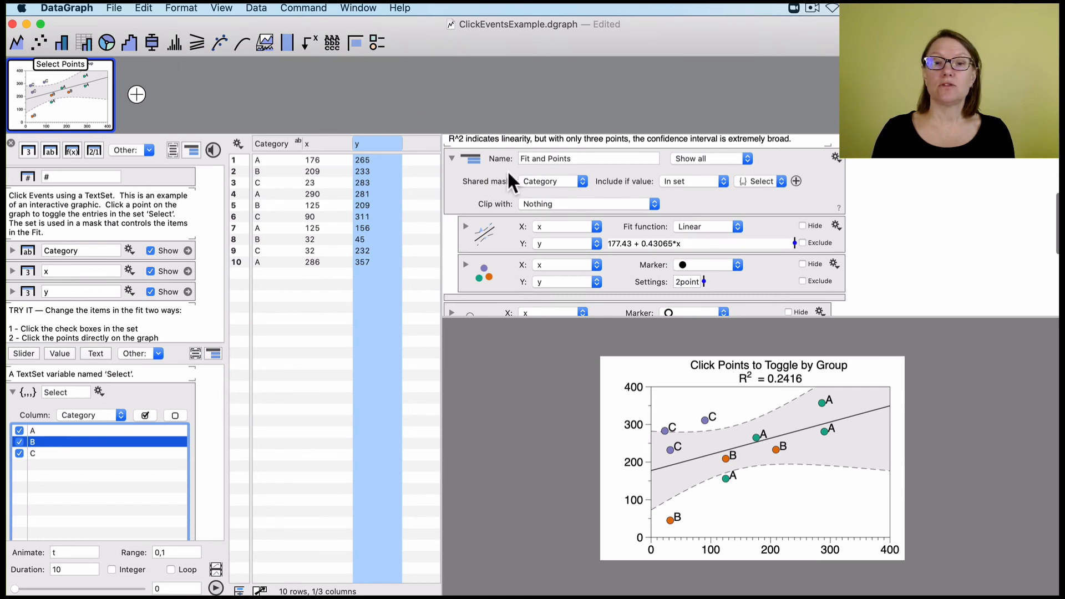
{"action": "left_click", "coordinate": [497, 229]}
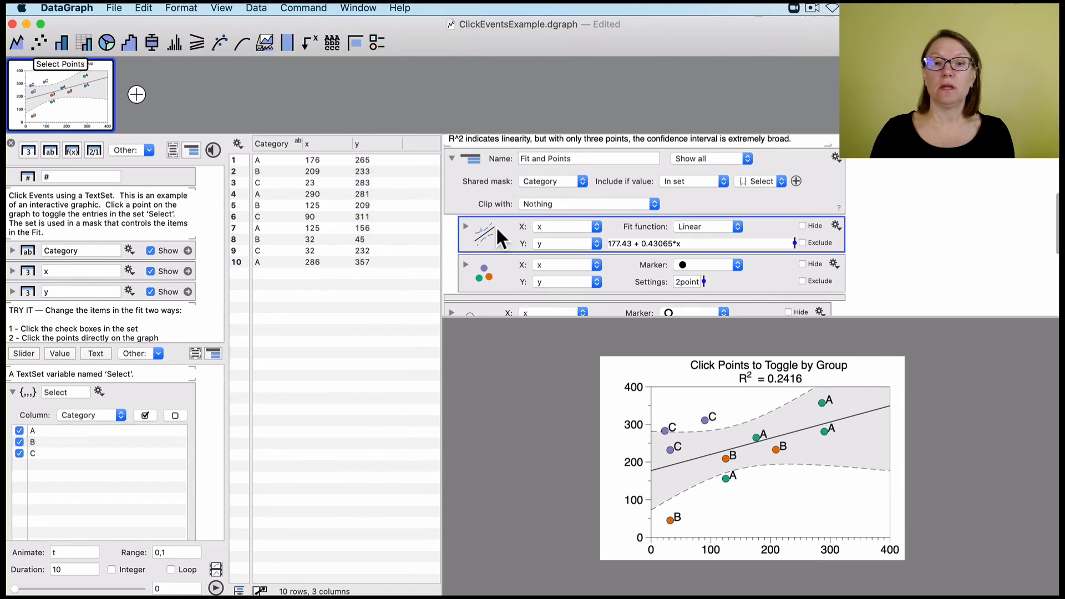
{"action": "left_click", "coordinate": [500, 271]}
{"action": "scroll", "coordinate": [498, 269], "scroll_direction": "down", "scroll_amount": 4}
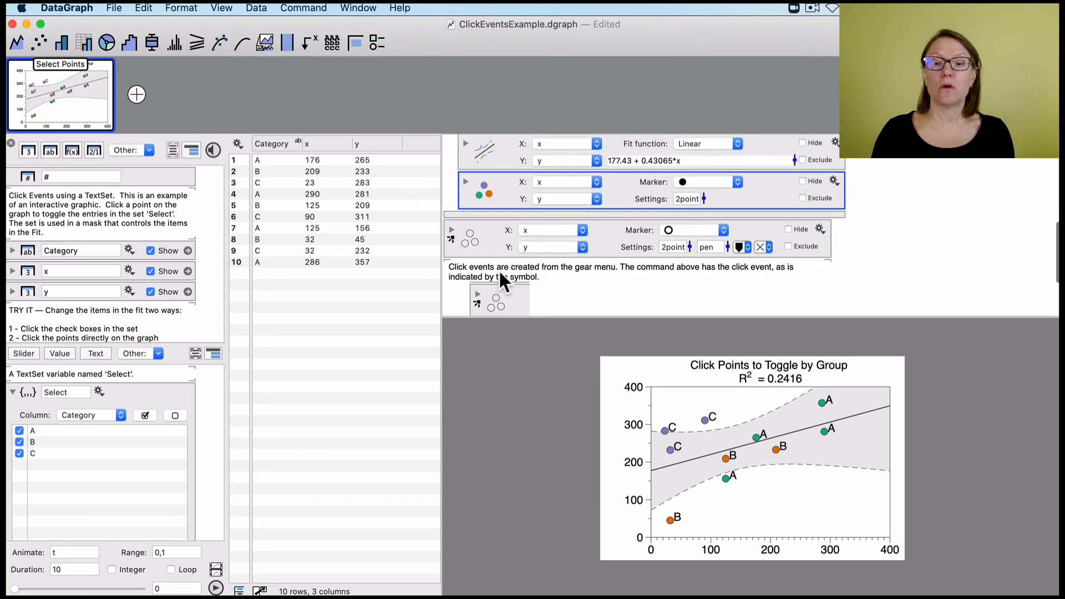
{"action": "scroll", "coordinate": [497, 256], "scroll_direction": "up", "scroll_amount": 5}
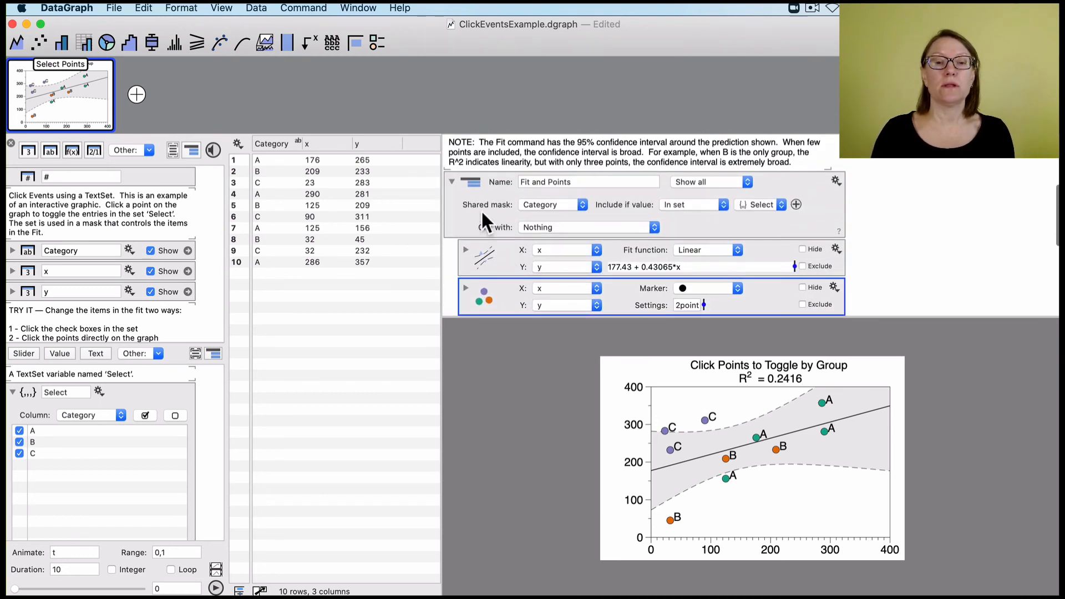
{"action": "left_click", "coordinate": [452, 181]}
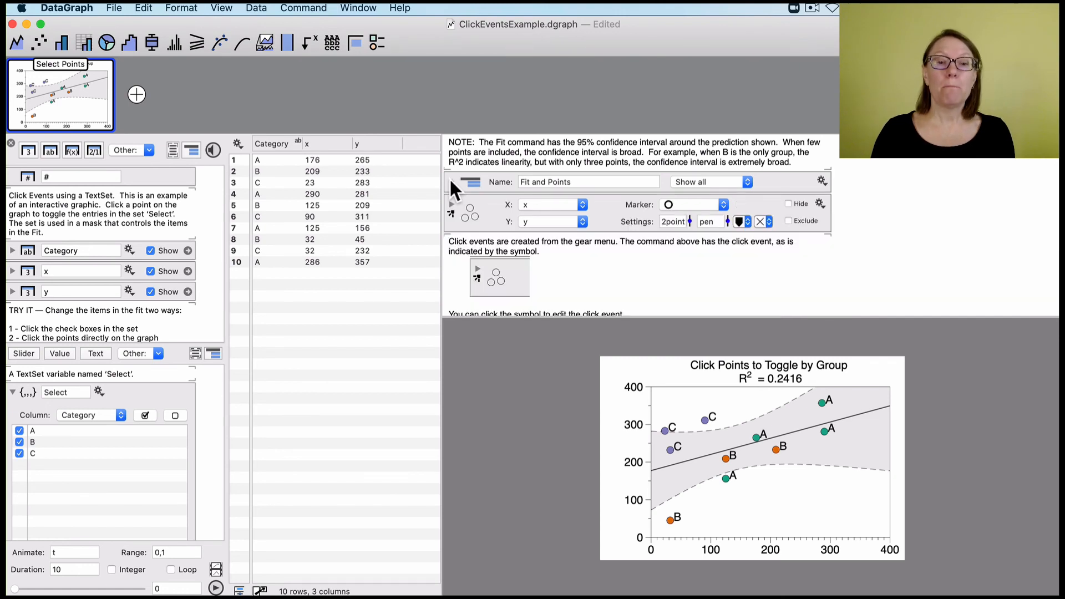
Step: Exclude category B from the Select text set and review the note on click events under the points command
{"action": "left_click", "coordinate": [19, 442]}
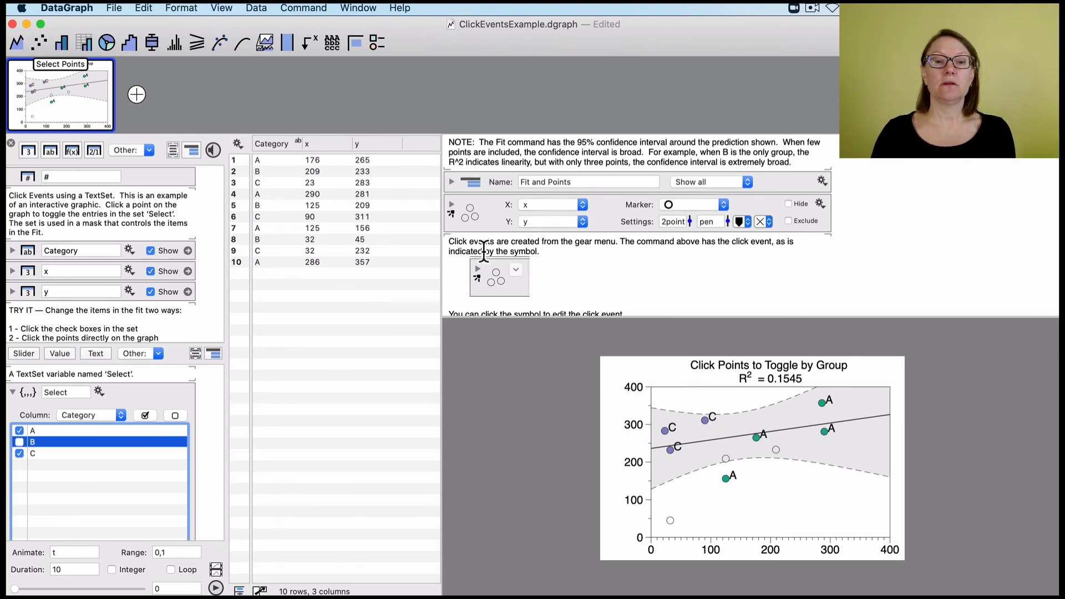
{"action": "left_click", "coordinate": [444, 232]}
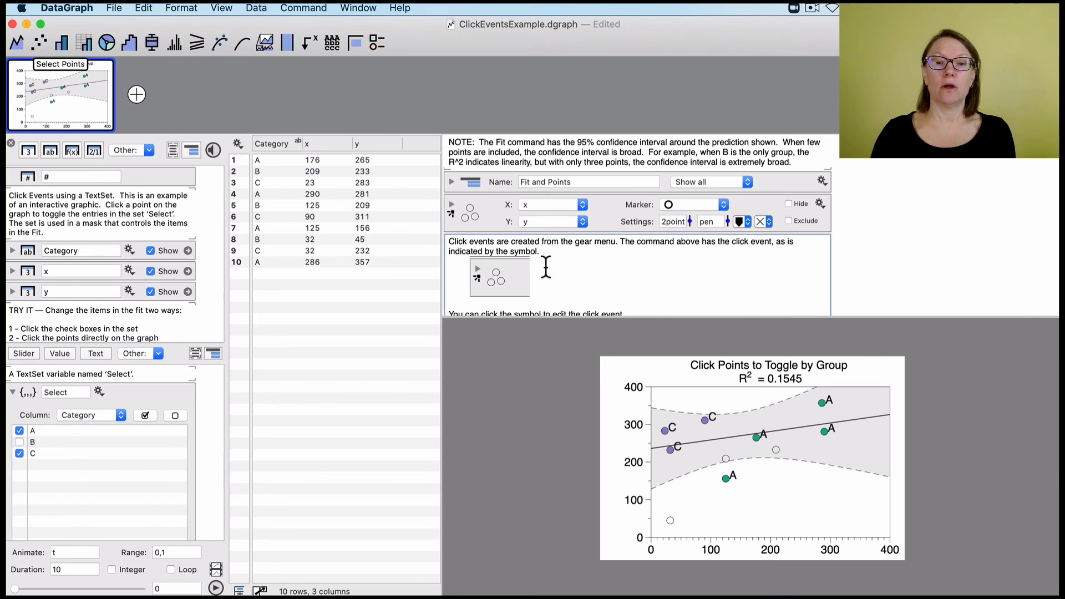
{"action": "scroll", "coordinate": [546, 266], "scroll_direction": "down", "scroll_amount": 3}
{"action": "scroll", "coordinate": [579, 244], "scroll_direction": "up", "scroll_amount": 4}
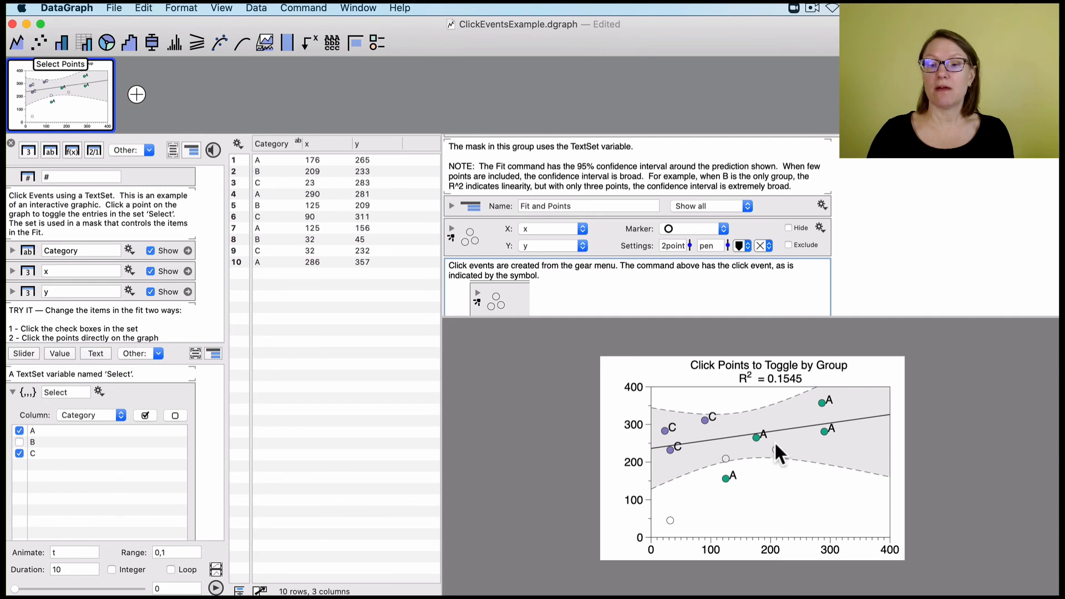
Step: Test the click event by toggling group A out of and back into the fit twice, using its points in the graph
{"action": "left_click", "coordinate": [755, 436]}
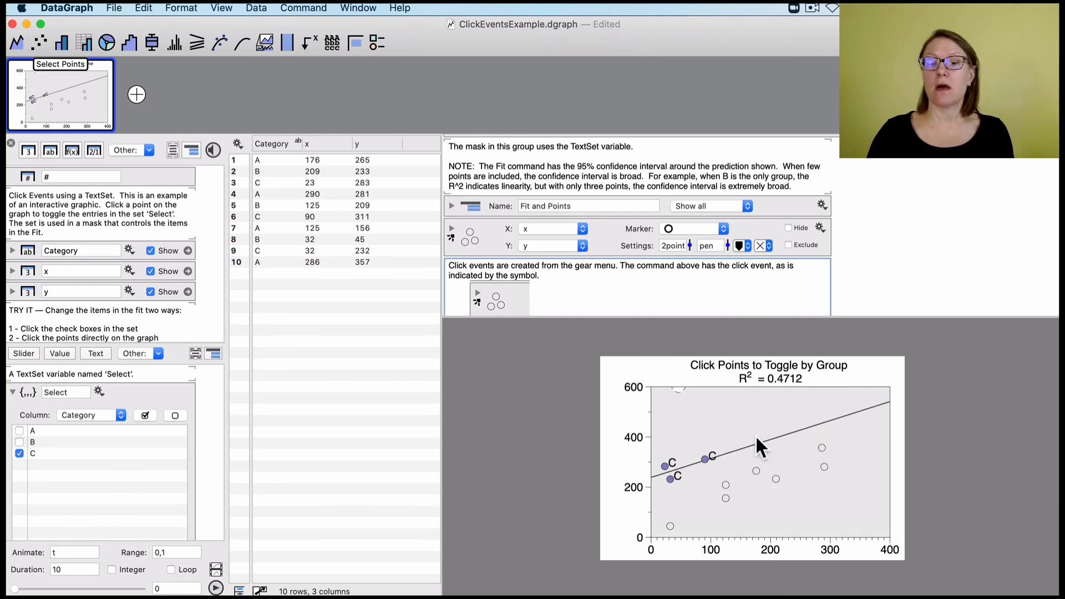
{"action": "left_click", "coordinate": [755, 471]}
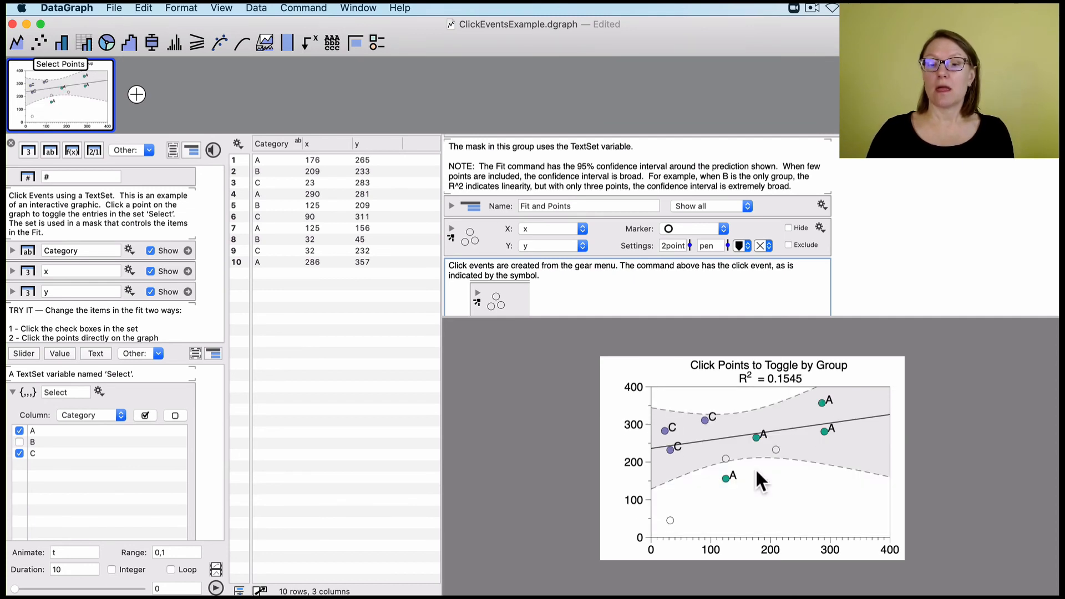
{"action": "left_click", "coordinate": [824, 432]}
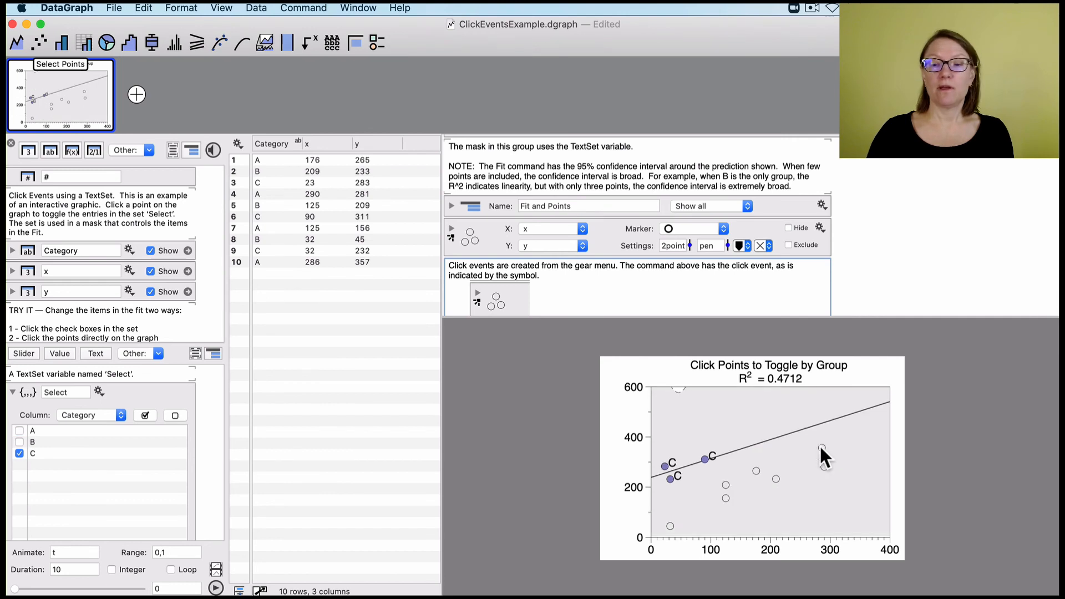
{"action": "left_click", "coordinate": [821, 447]}
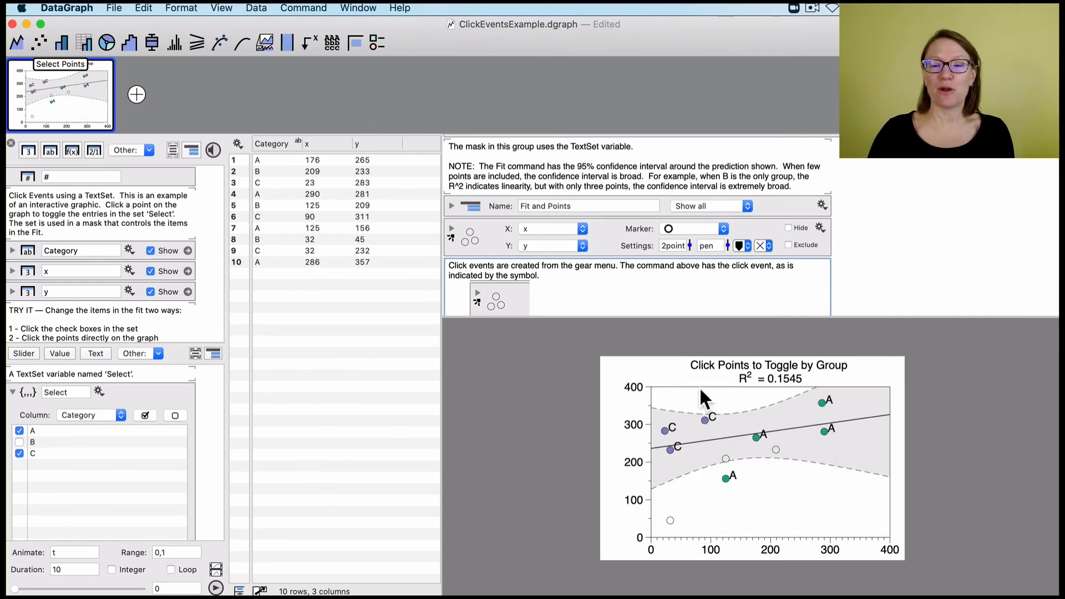
{"action": "scroll", "coordinate": [622, 155], "scroll_direction": "up", "scroll_amount": 5}
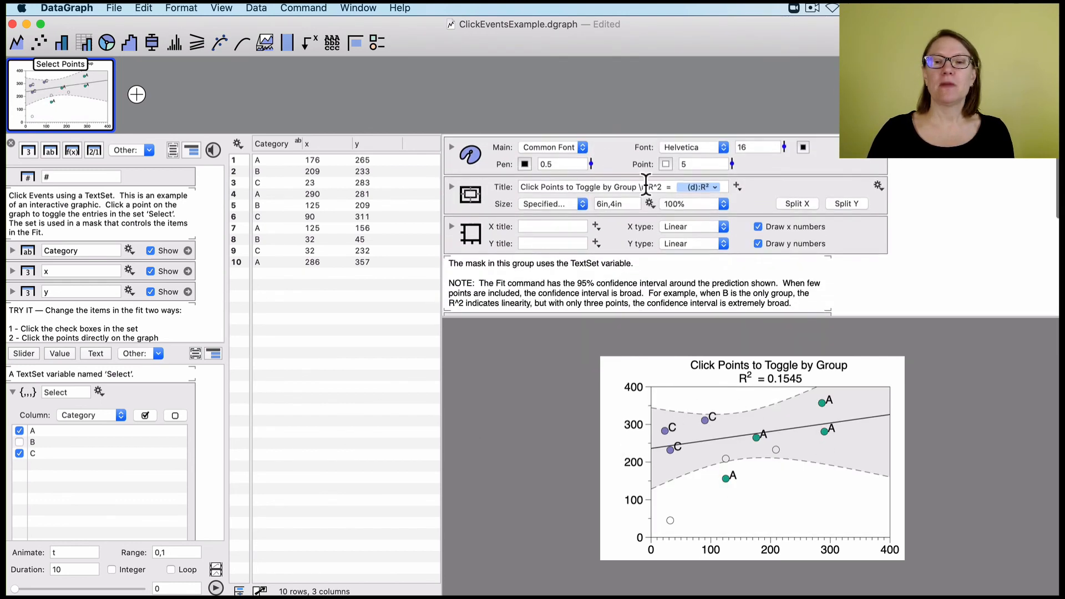
Step: Set the graph size to Automatic and enlarge the graph area over the command list and the data table
{"action": "left_click", "coordinate": [692, 205]}
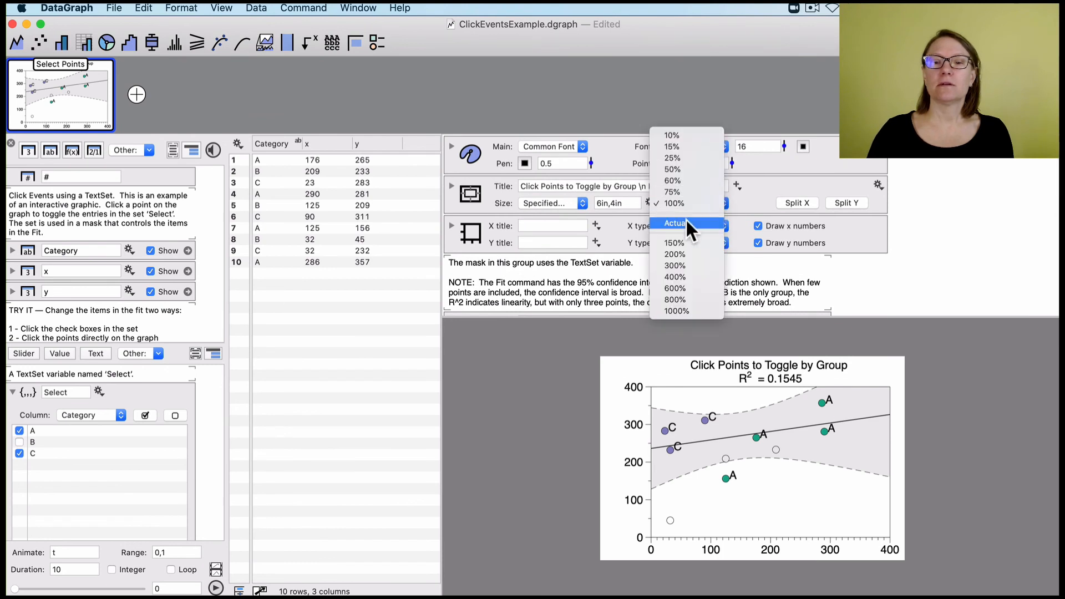
{"action": "left_click", "coordinate": [686, 219]}
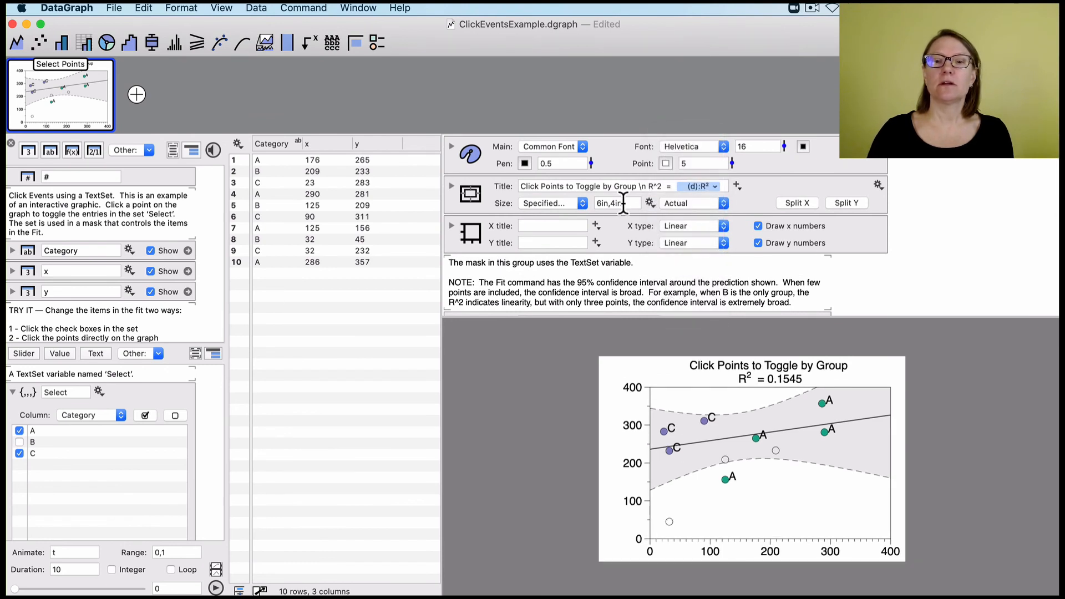
{"action": "left_click", "coordinate": [544, 201]}
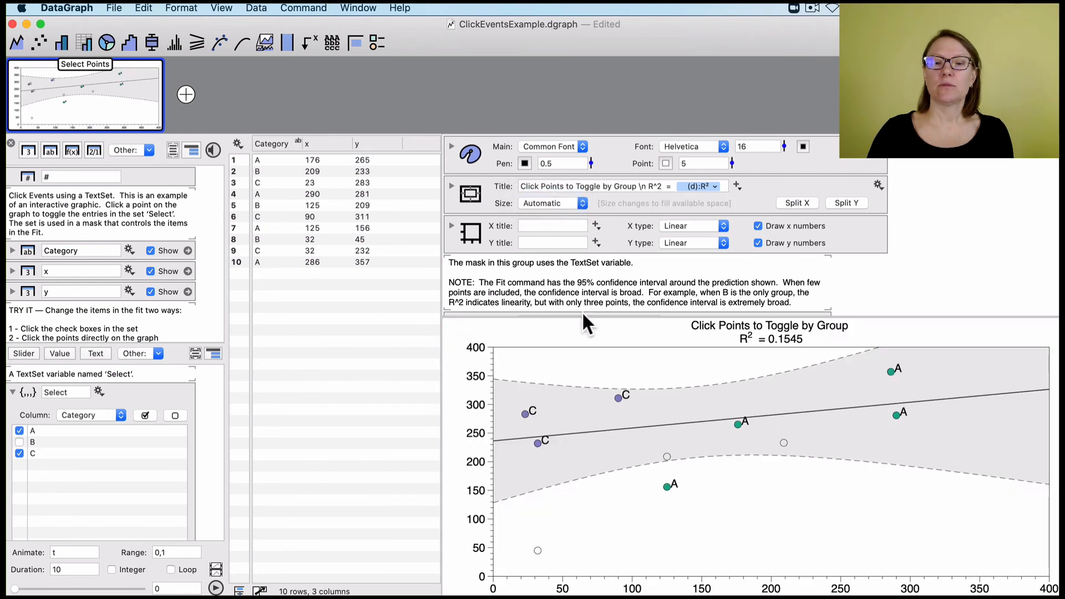
{"action": "left_click_drag", "start_coordinate": [581, 317], "coordinate": [601, 72]}
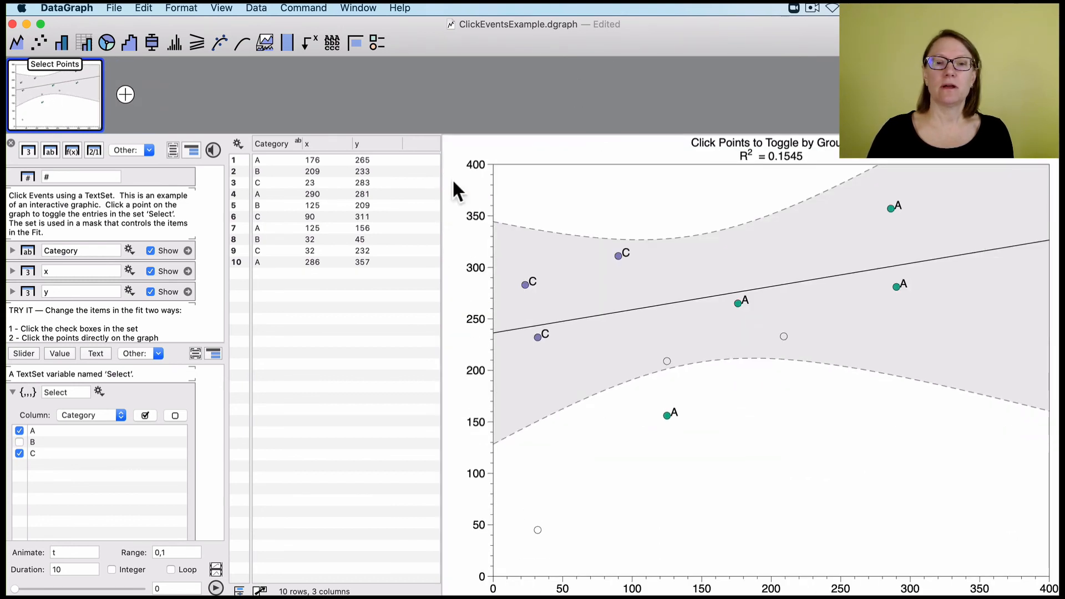
{"action": "left_click_drag", "start_coordinate": [440, 183], "coordinate": [309, 174]}
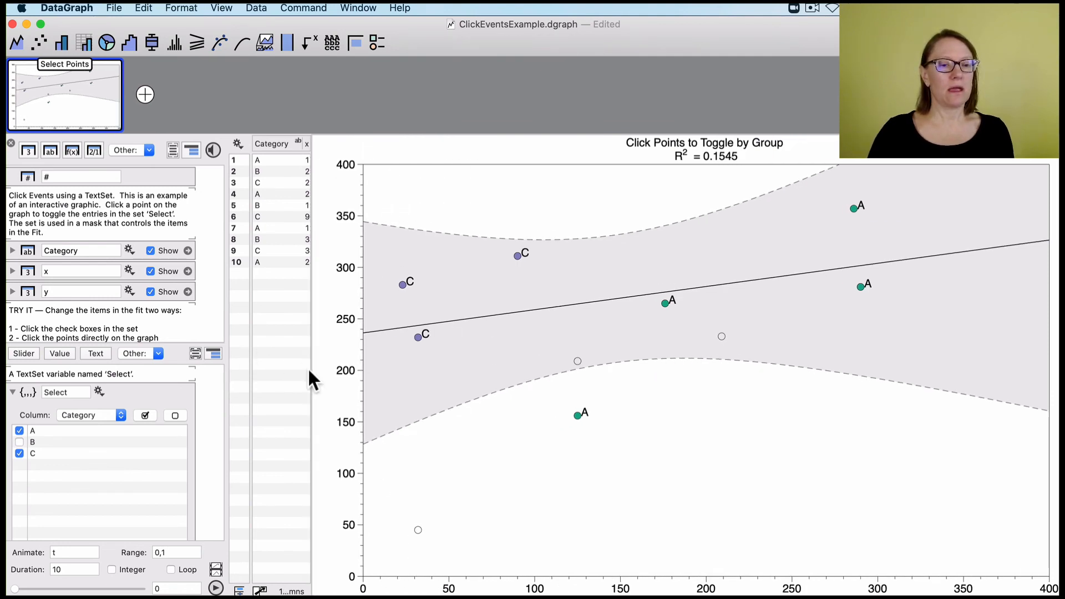
{"action": "left_click_drag", "start_coordinate": [309, 369], "coordinate": [208, 358]}
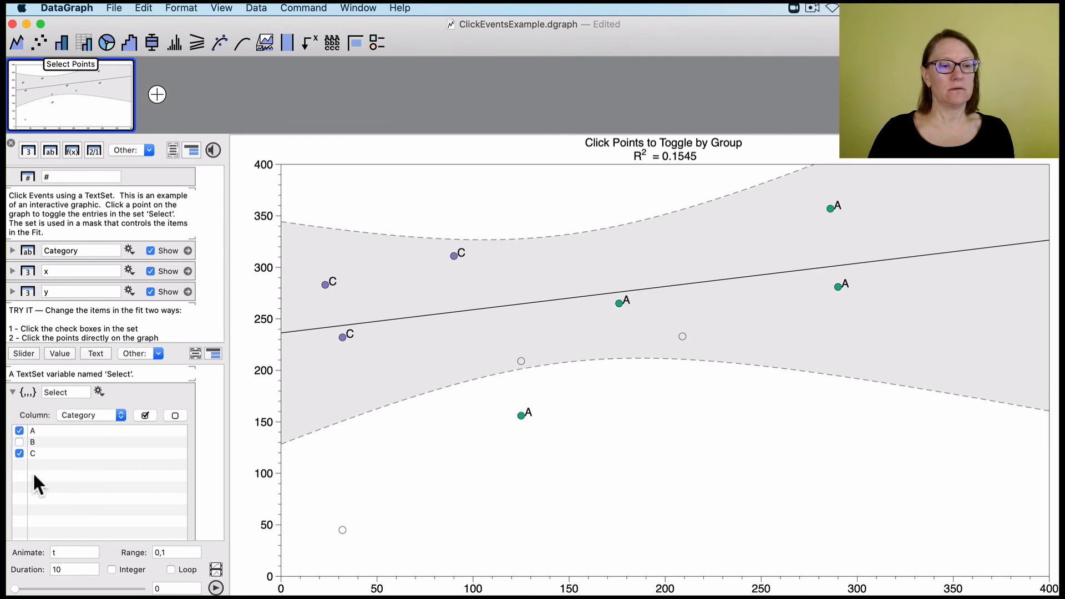
Step: Exclude group C from the fit and include group B, using their points in the graph
{"action": "left_click", "coordinate": [453, 256]}
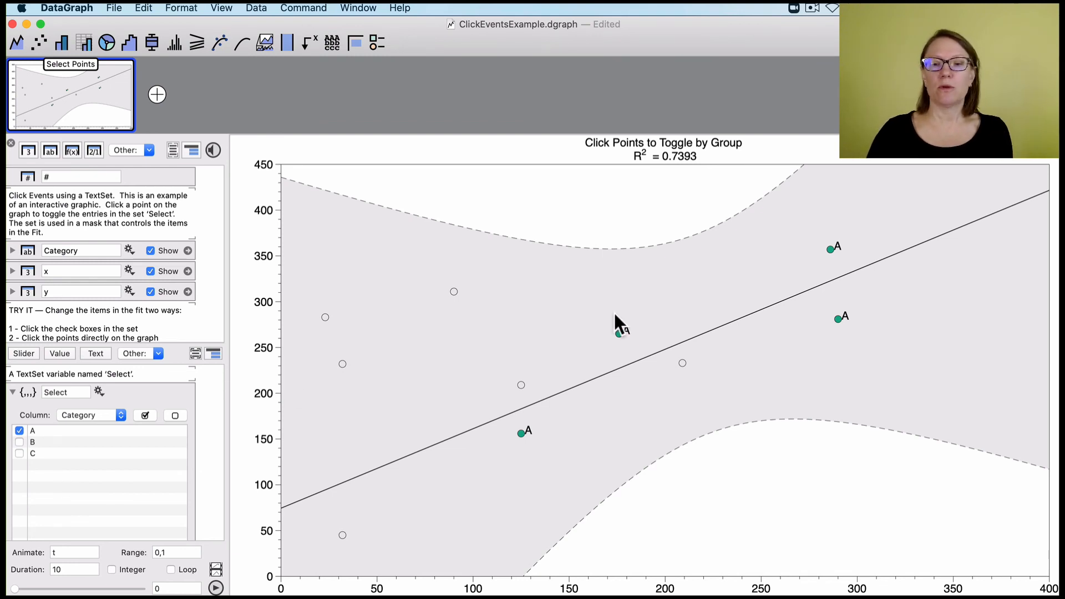
{"action": "left_click", "coordinate": [682, 363]}
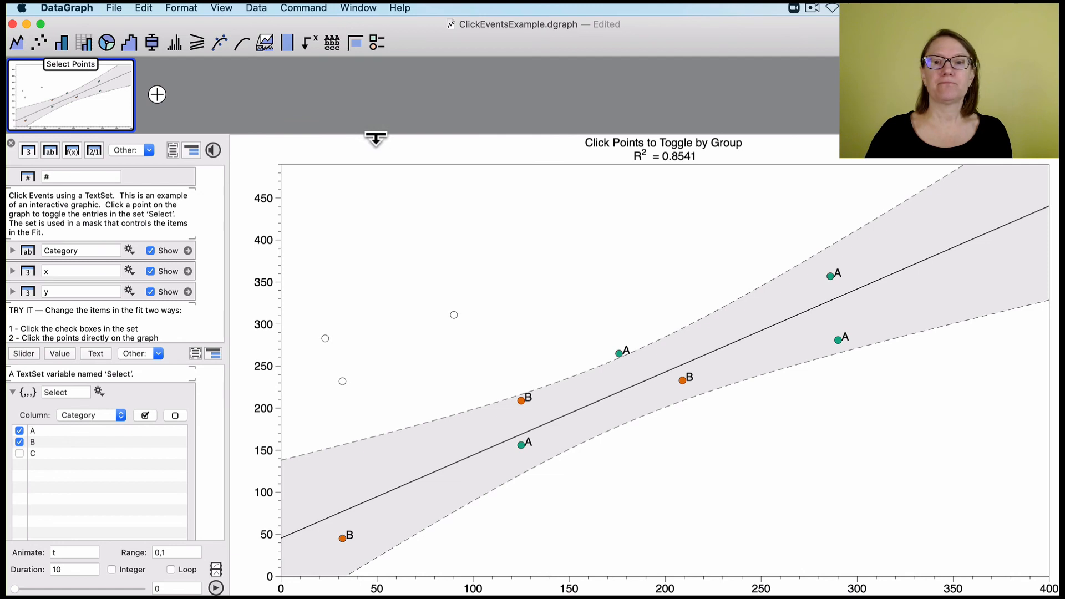
Step: Bring back the command list and data table, and examine the points command's click event settings, including the toggled variable and label column
{"action": "left_click_drag", "start_coordinate": [371, 148], "coordinate": [357, 268]}
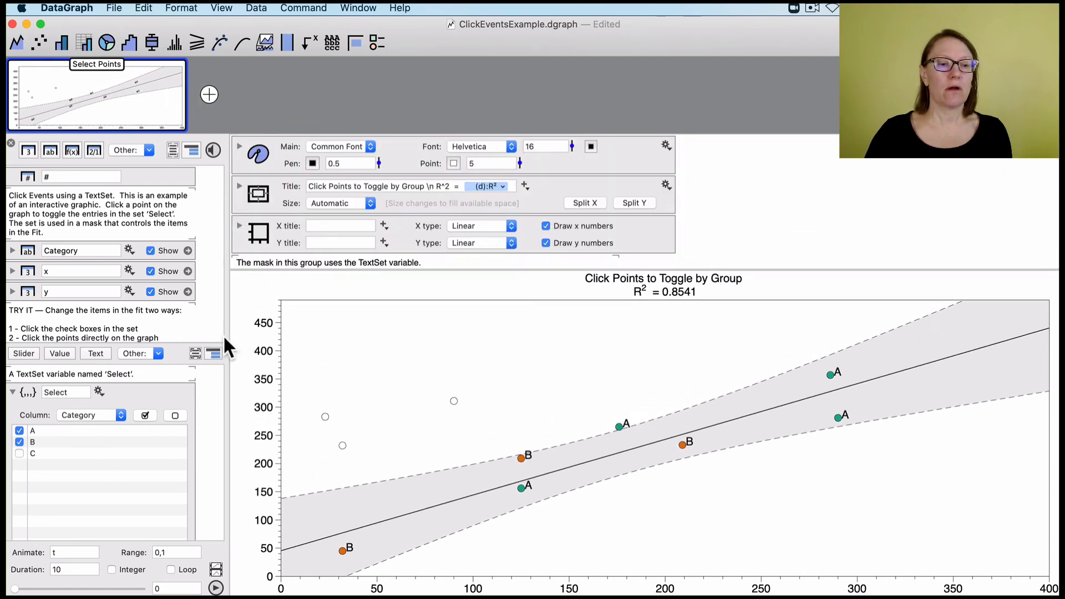
{"action": "left_click_drag", "start_coordinate": [231, 341], "coordinate": [369, 363]}
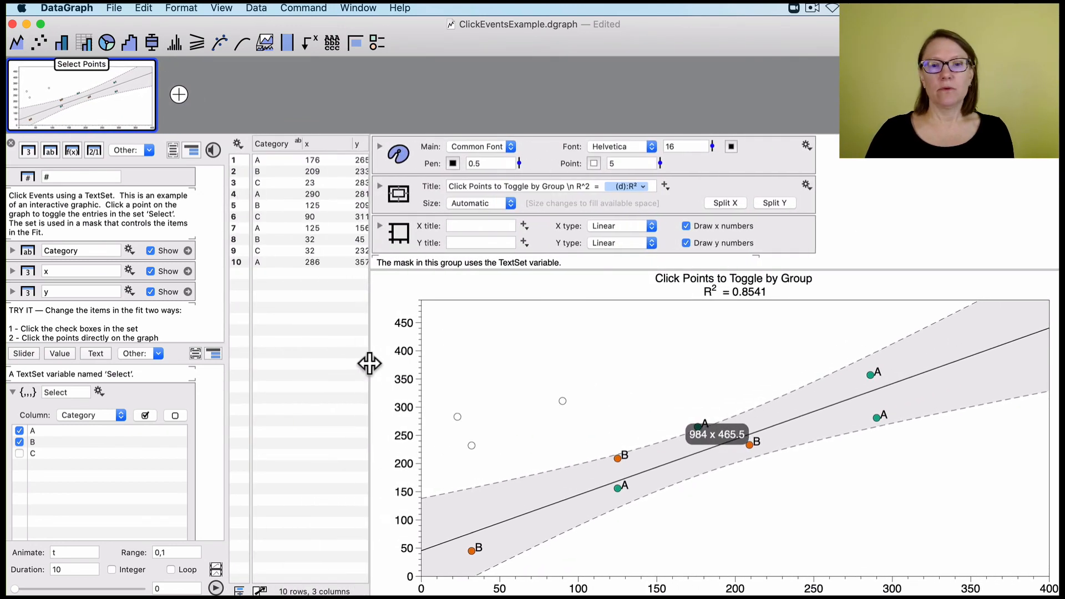
{"action": "scroll", "coordinate": [518, 177], "scroll_direction": "down", "scroll_amount": 5}
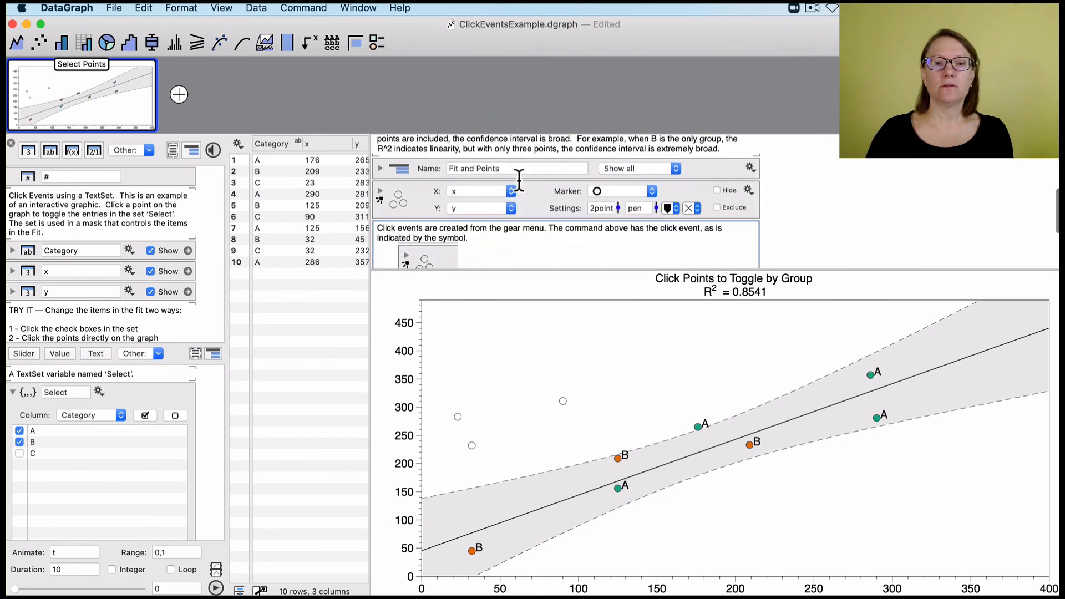
{"action": "left_click", "coordinate": [405, 202]}
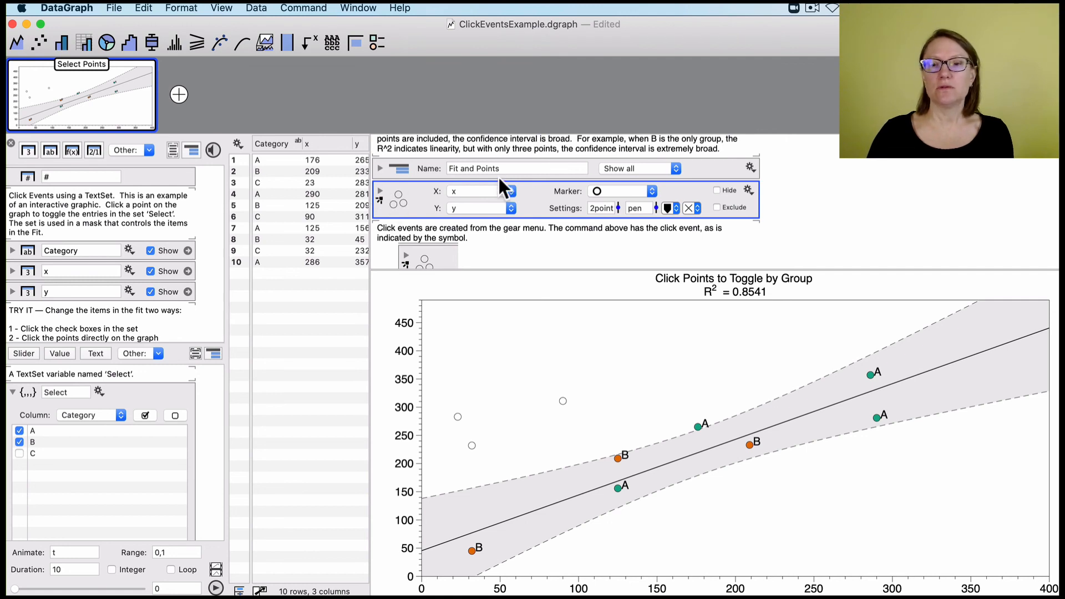
{"action": "left_click", "coordinate": [379, 198]}
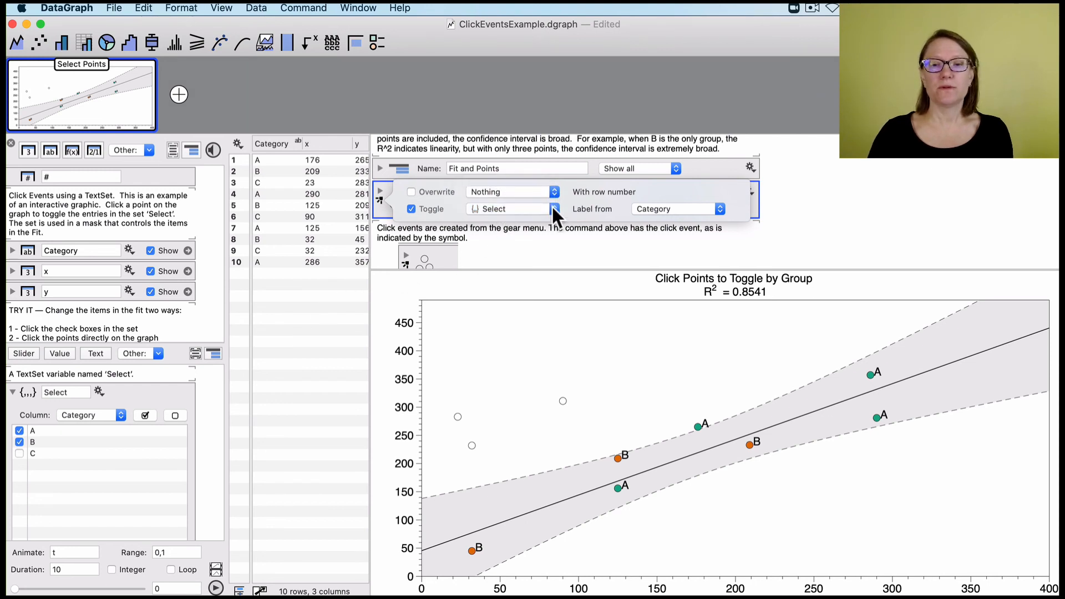
{"action": "left_click", "coordinate": [684, 207]}
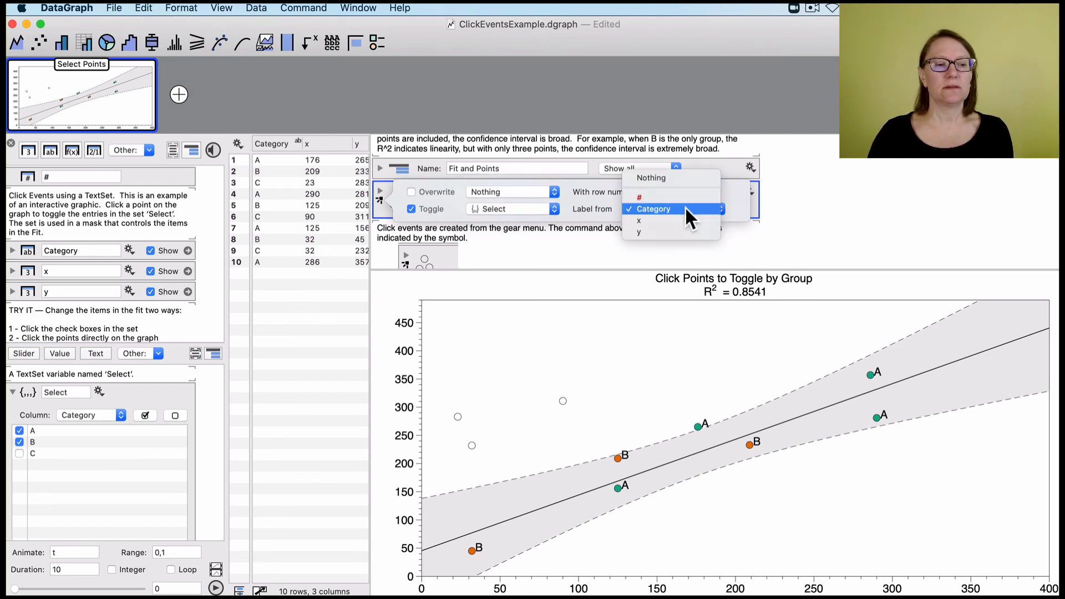
{"action": "left_click", "coordinate": [686, 208]}
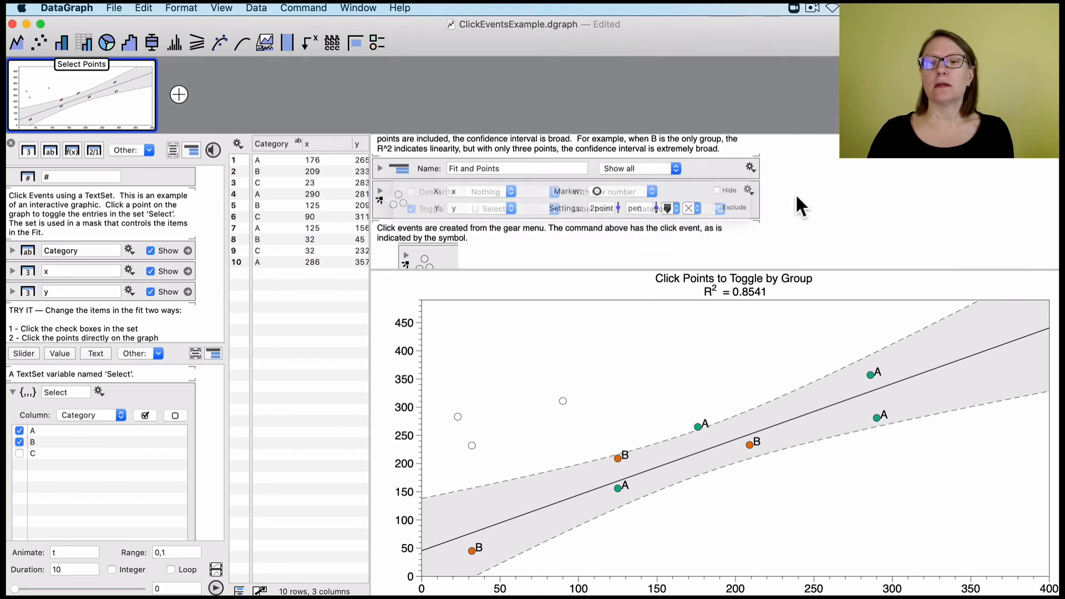
Step: Review the points command's options for enabling or disabling its click action, leaving them unchanged
{"action": "left_click", "coordinate": [747, 189]}
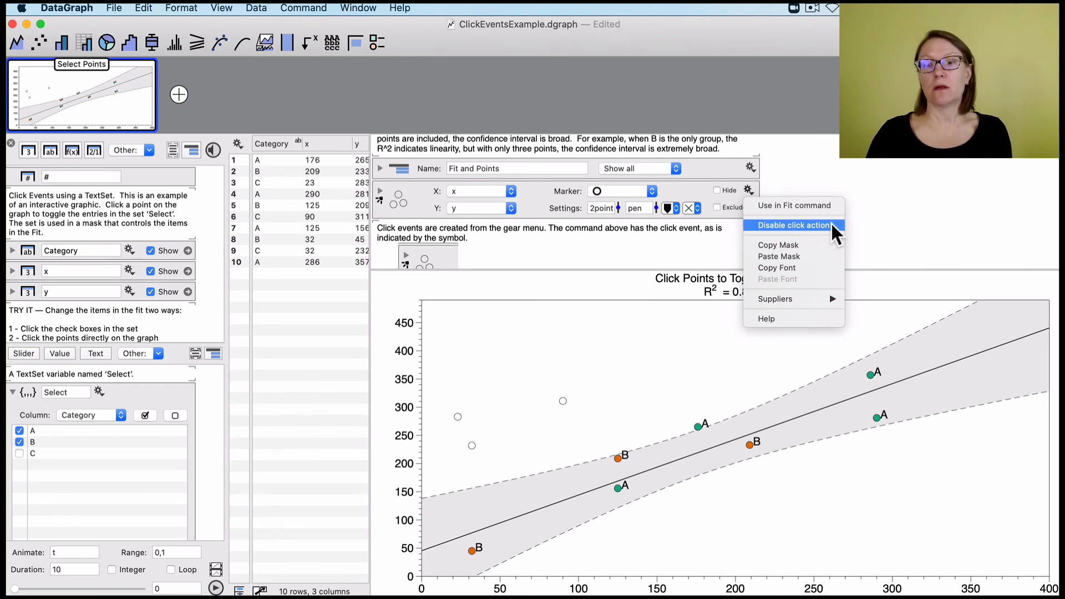
{"action": "left_click", "coordinate": [749, 188]}
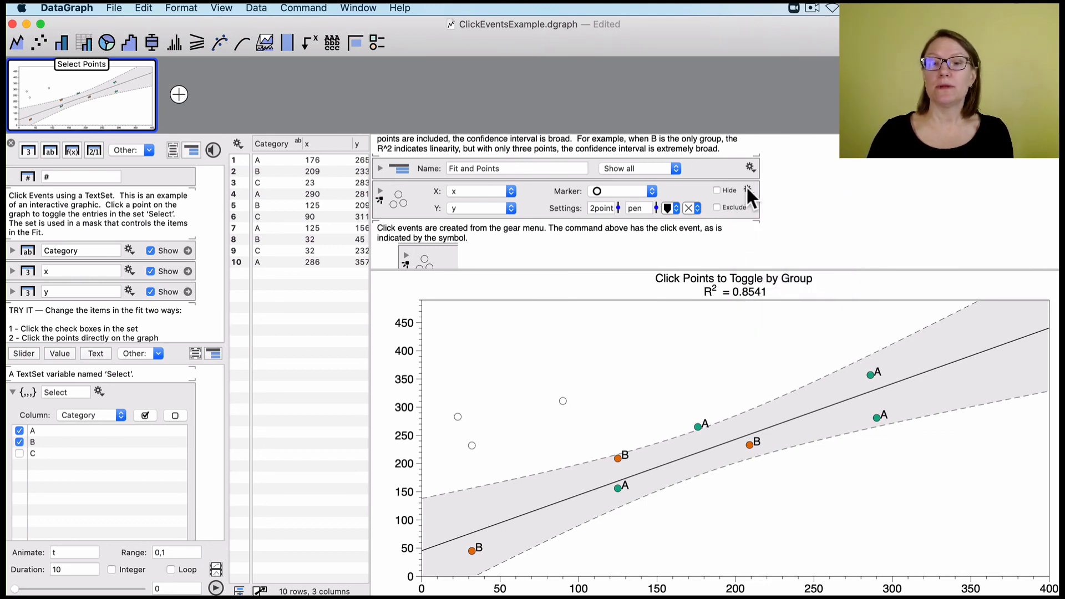
{"action": "left_click", "coordinate": [747, 188]}
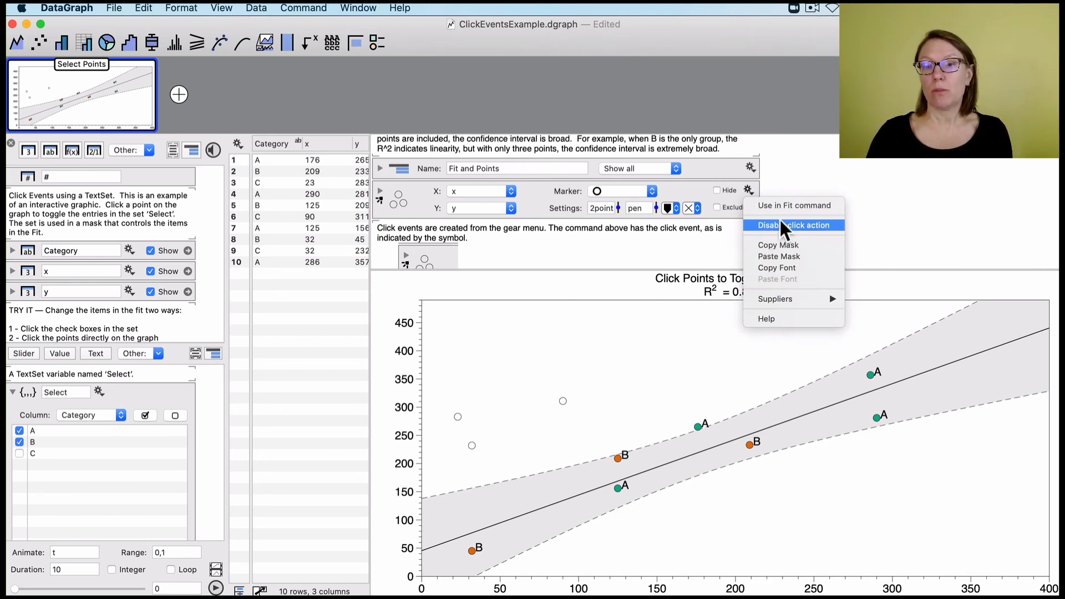
{"action": "left_click", "coordinate": [904, 169]}
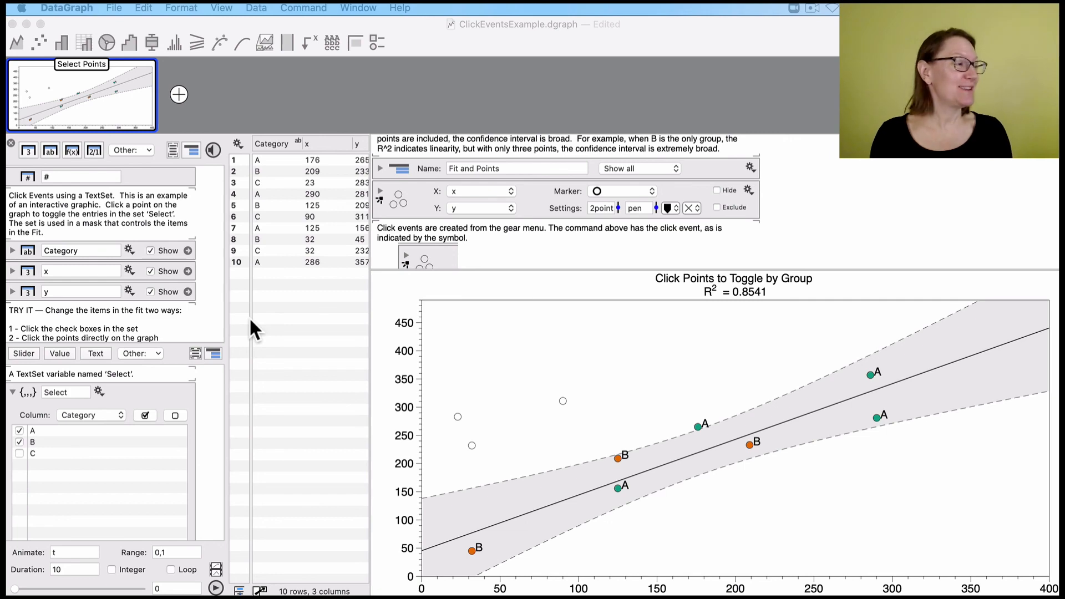
{"action": "left_click", "coordinate": [293, 314]}
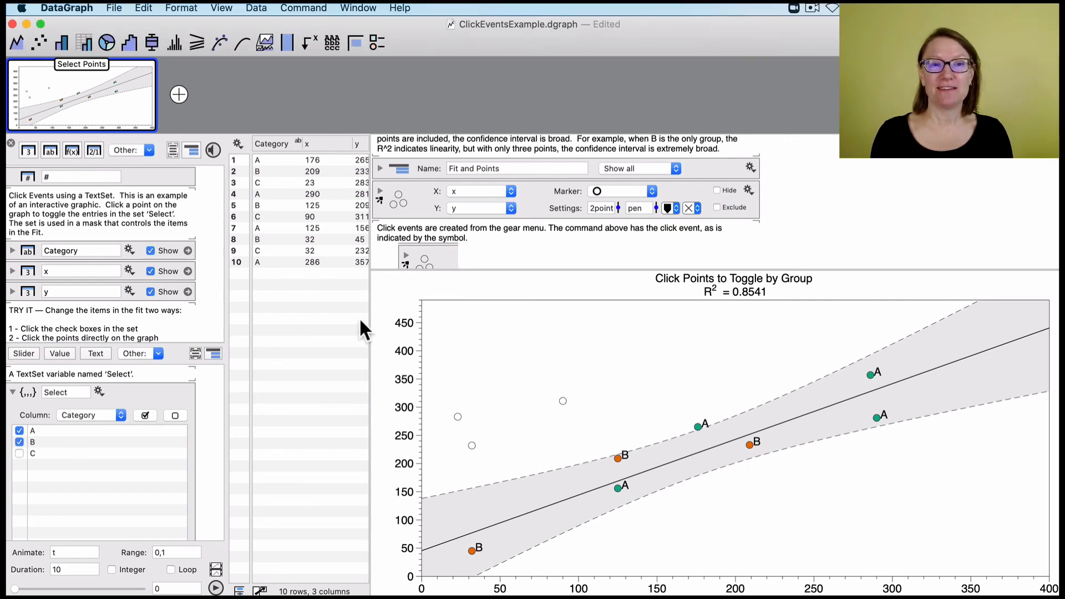